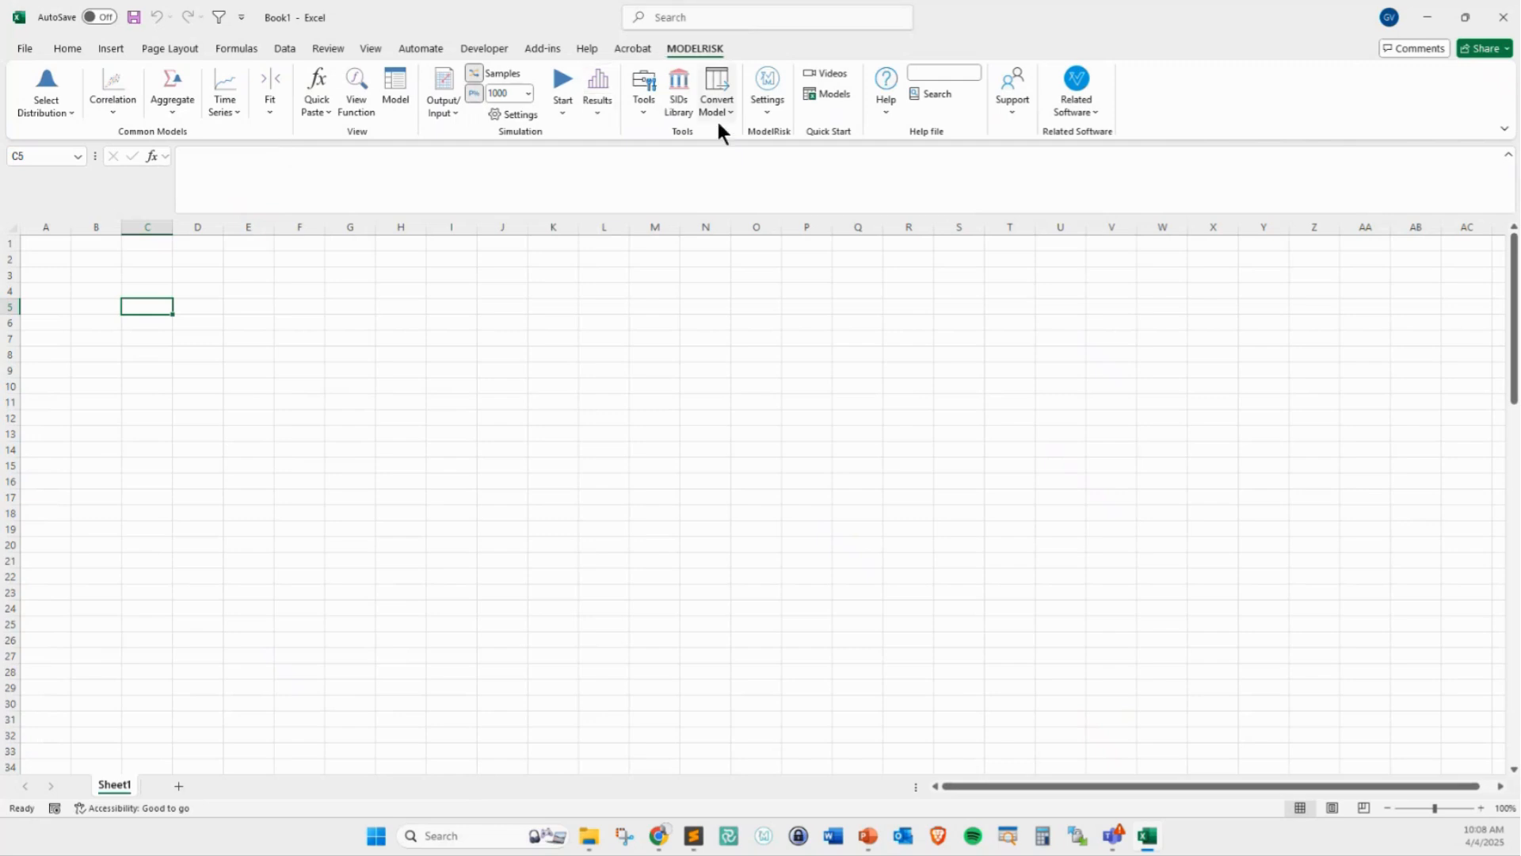
click(763, 115)
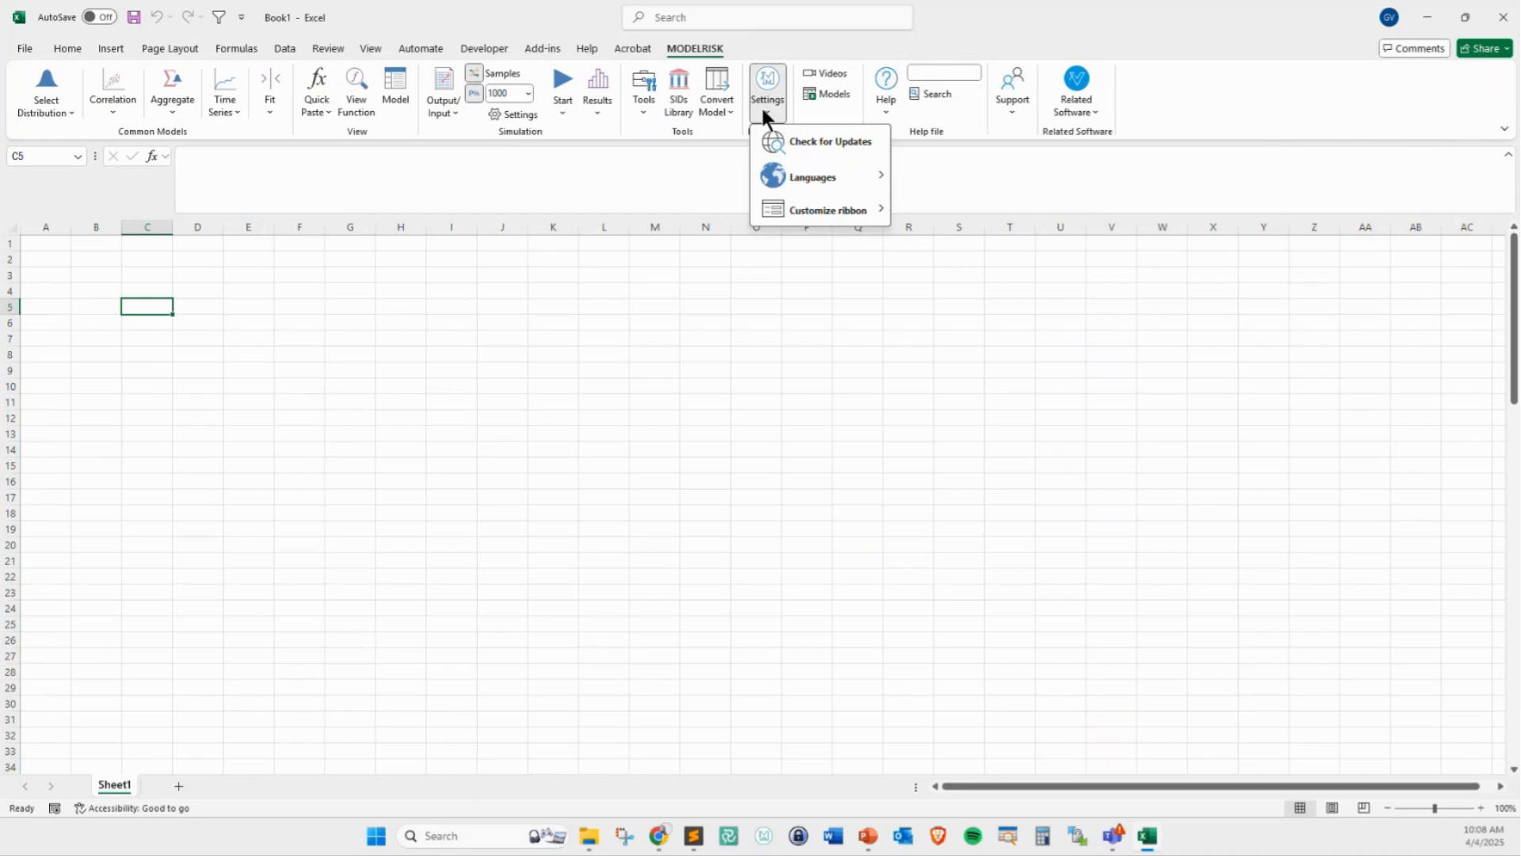
mouse_move(821, 214)
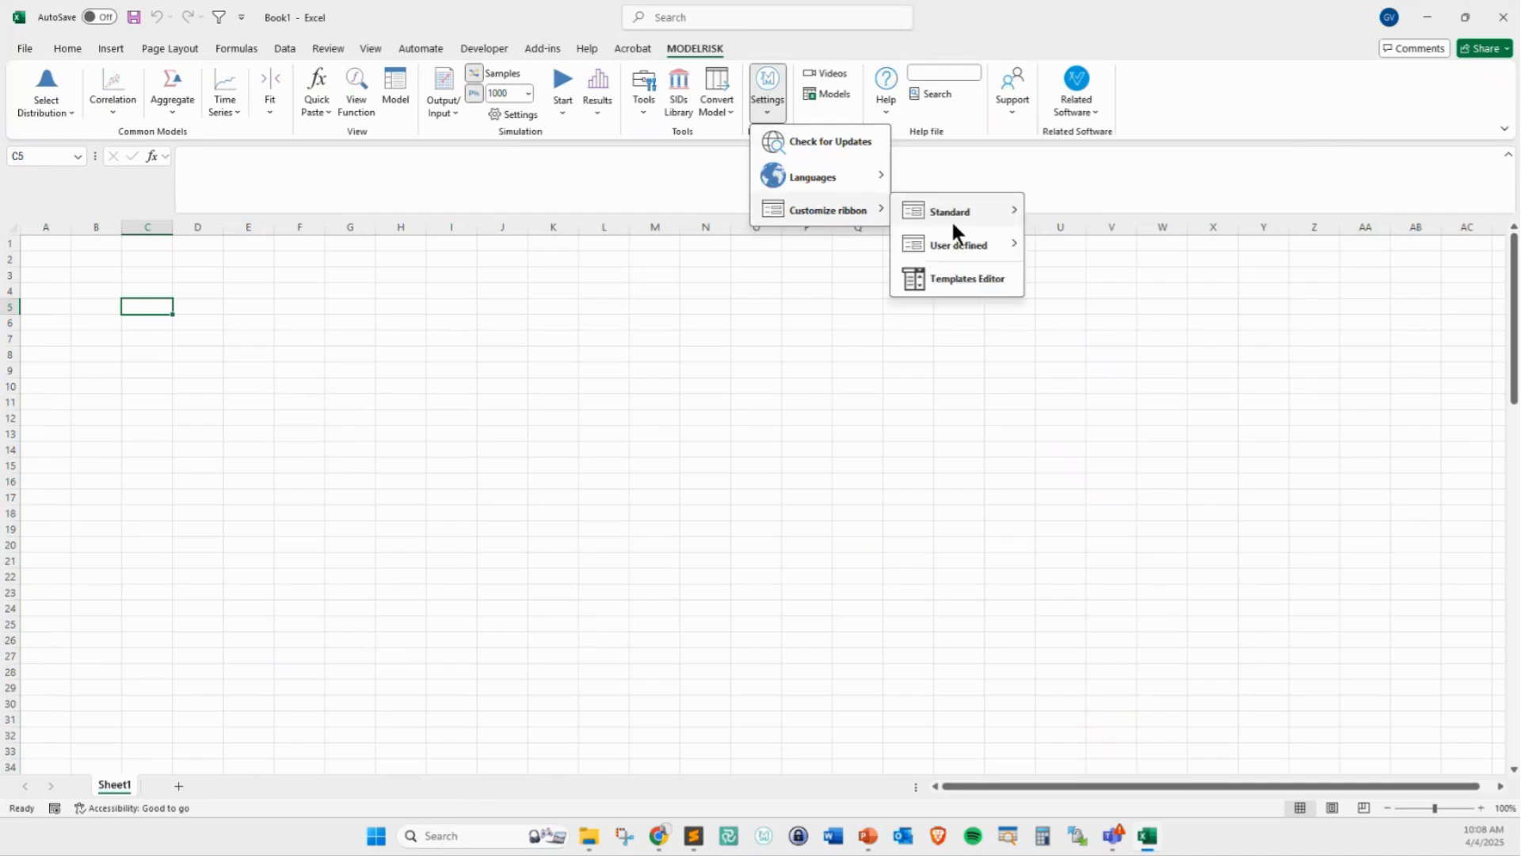
mouse_move(991, 211)
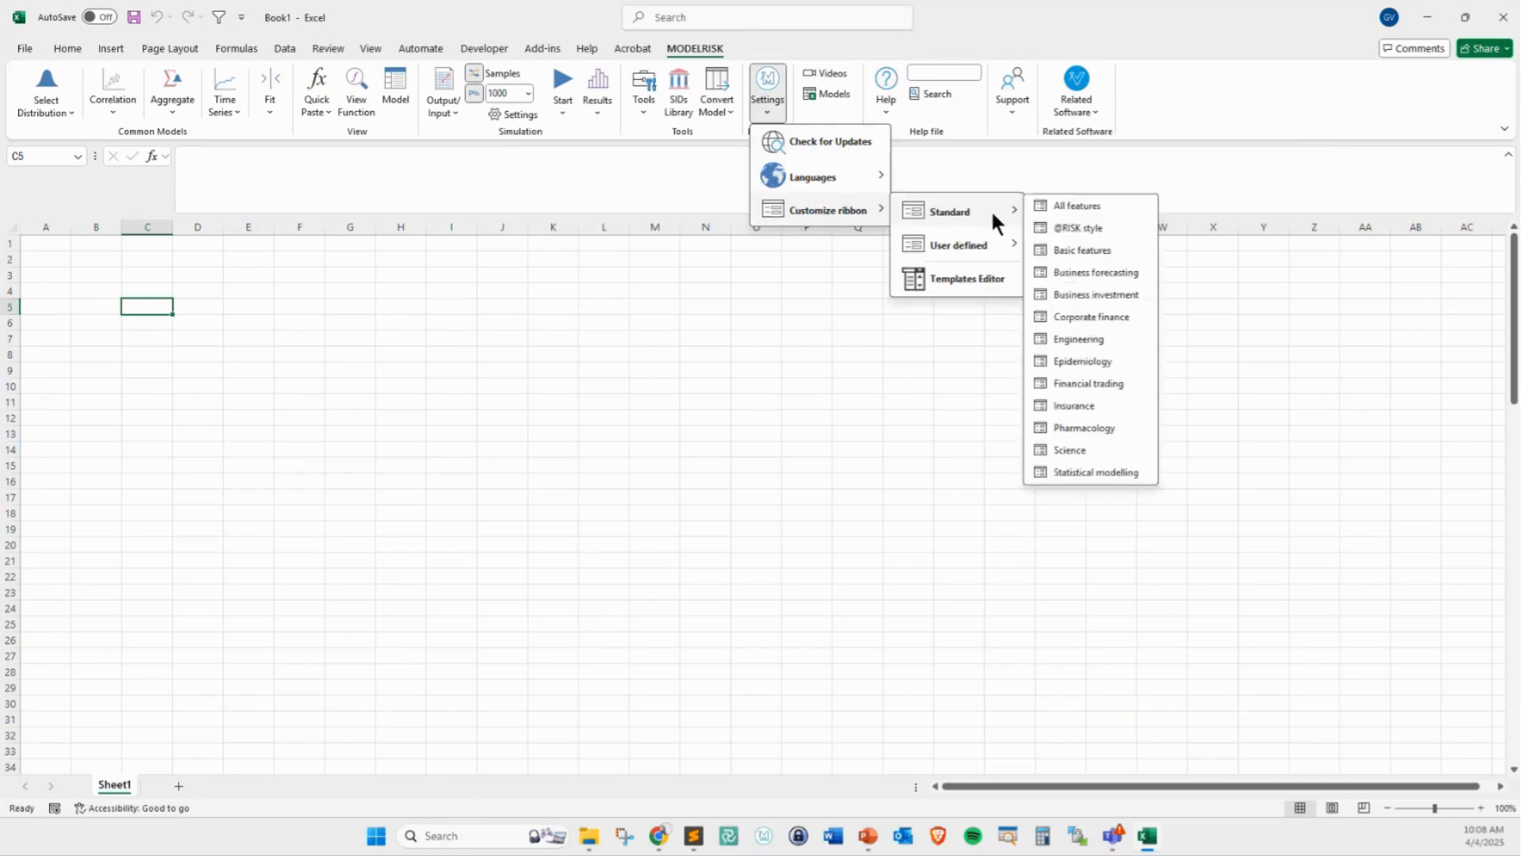
click(1085, 229)
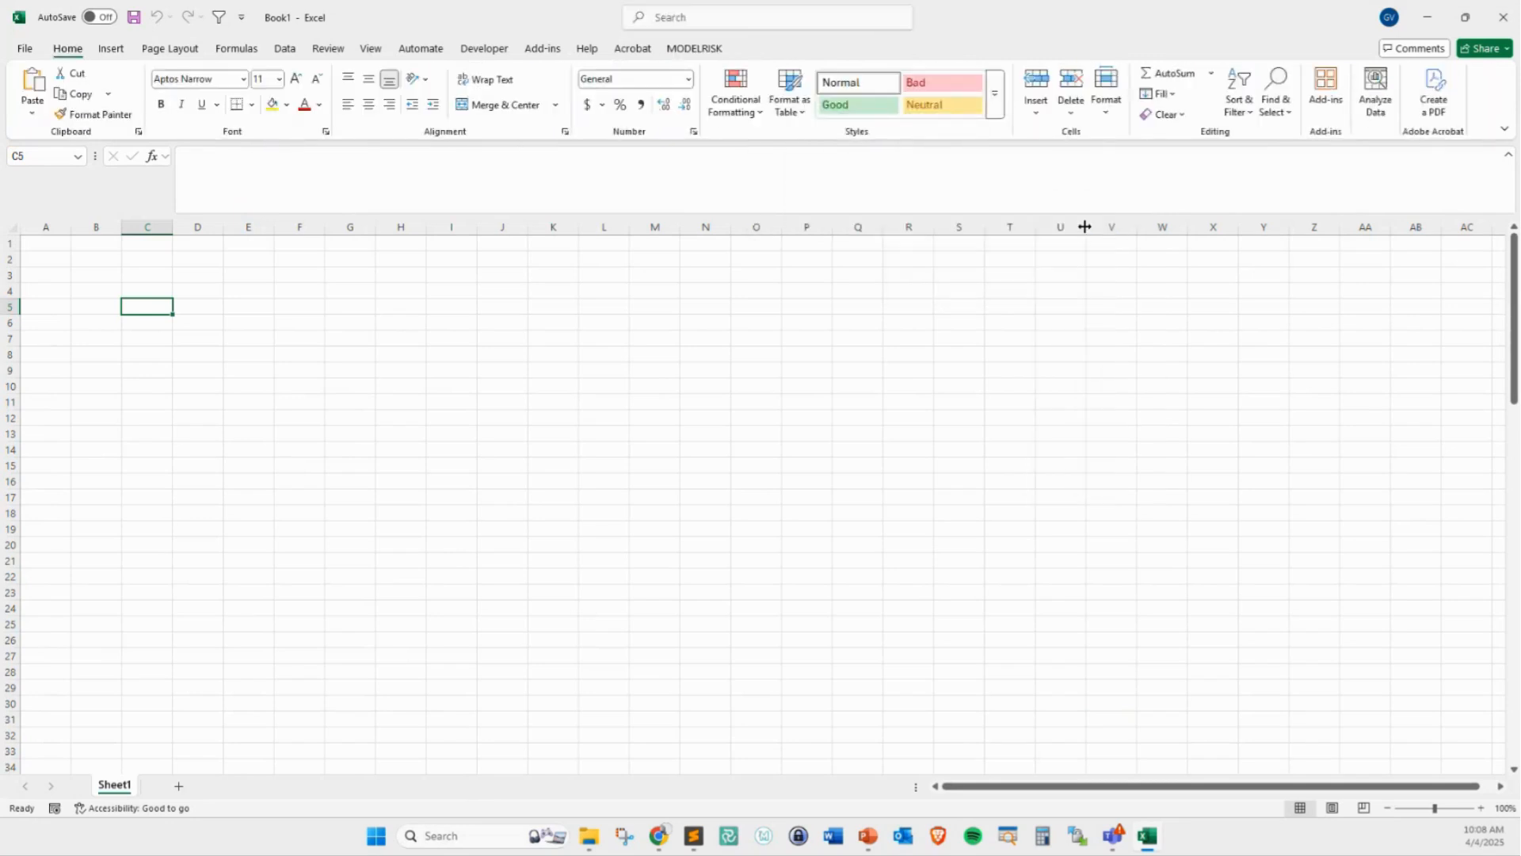
click(694, 48)
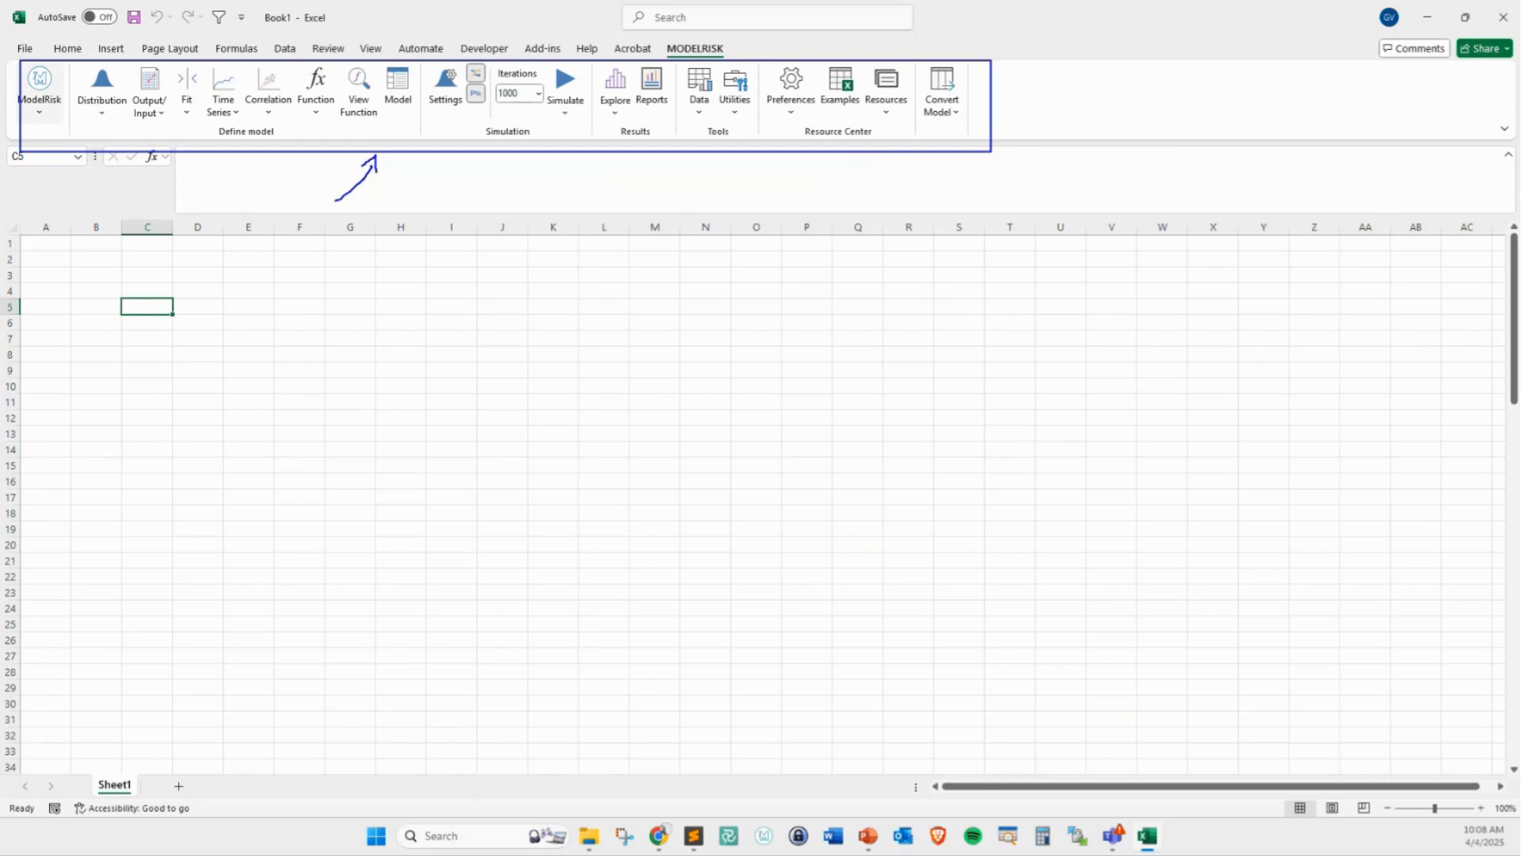
mouse_move(80, 121)
mouse_down()
mouse_move(126, 135)
mouse_move(301, 121)
mouse_up()
key(Escape)
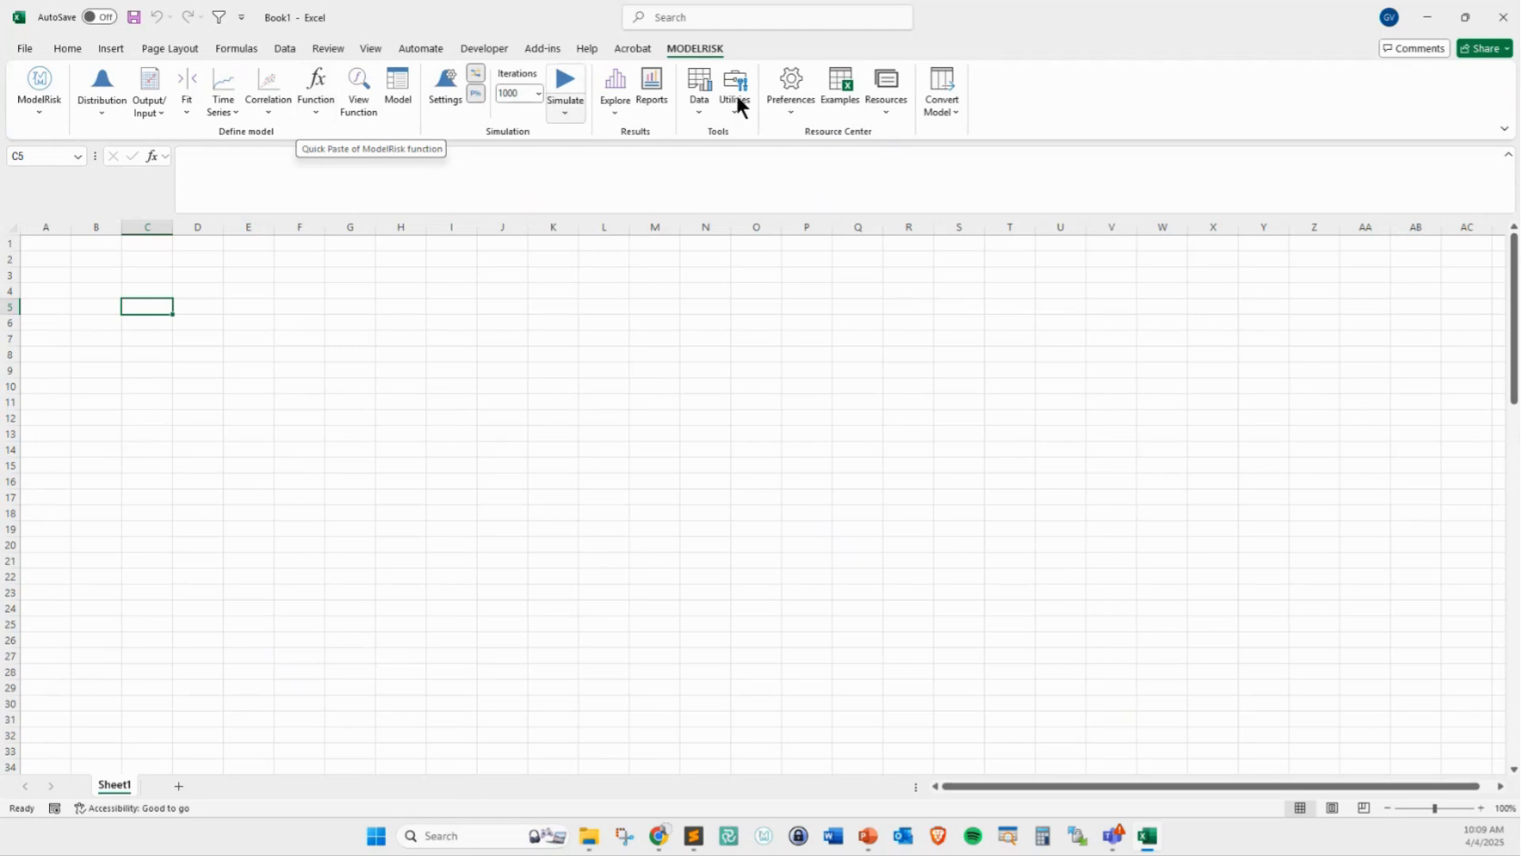
Switch the ModelRisk ribbon back to the standard All features template and display it
click(790, 101)
mouse_move(843, 143)
mouse_move(958, 145)
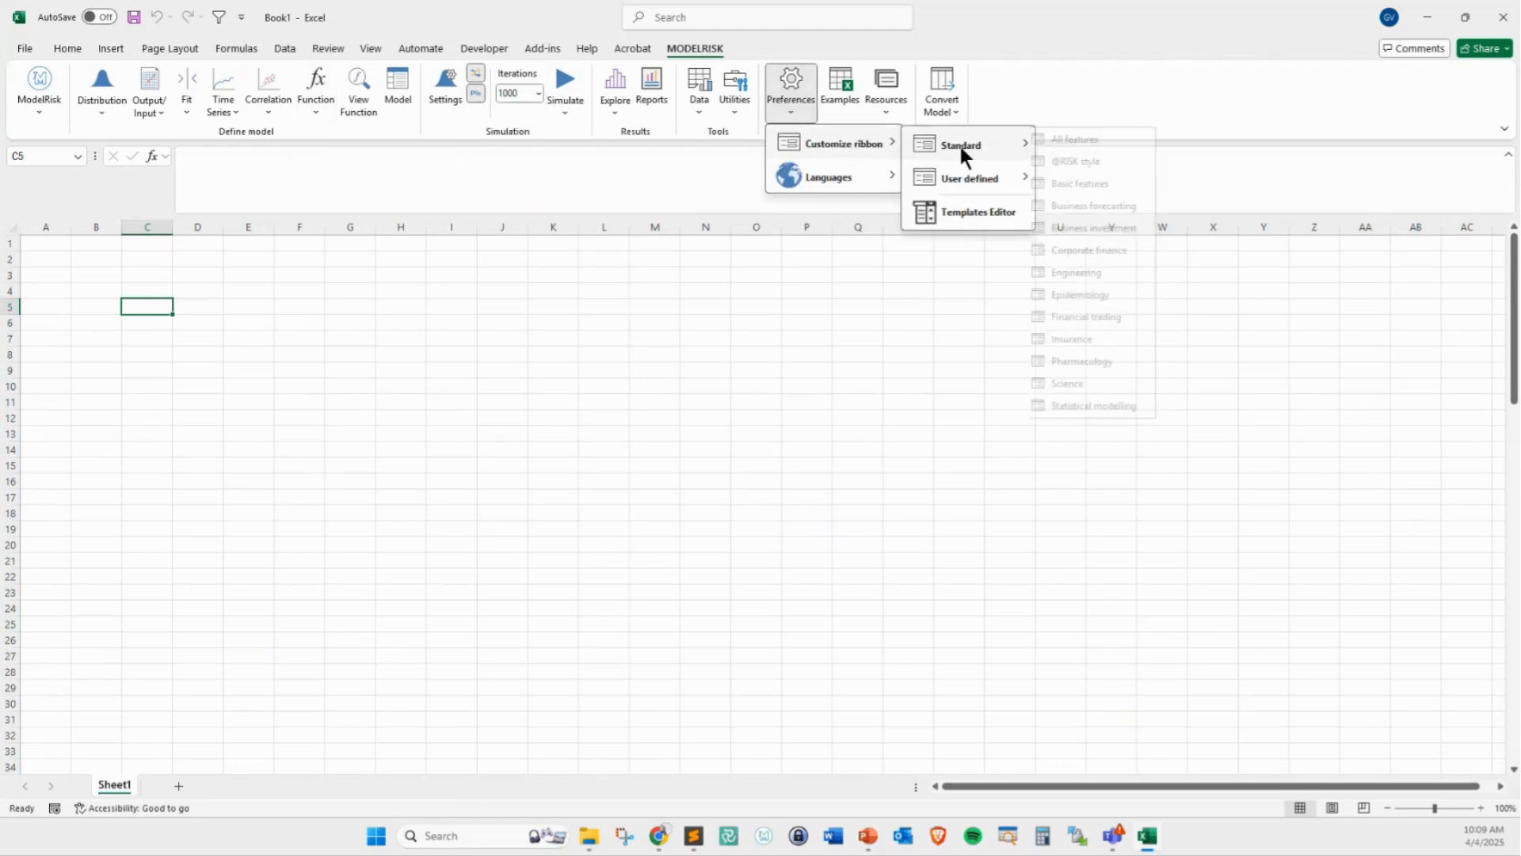
click(1088, 138)
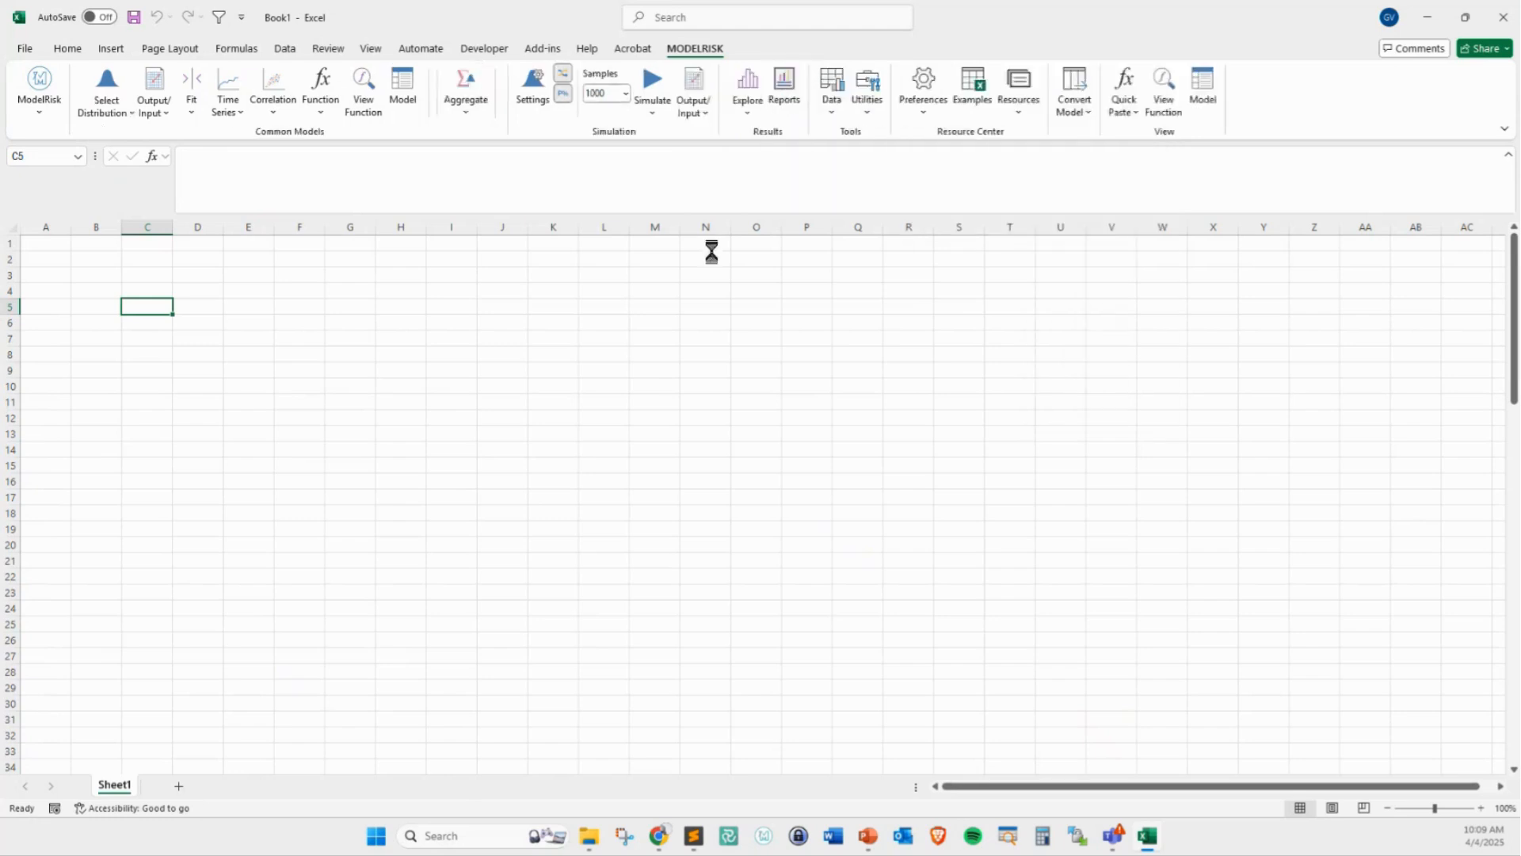
click(690, 49)
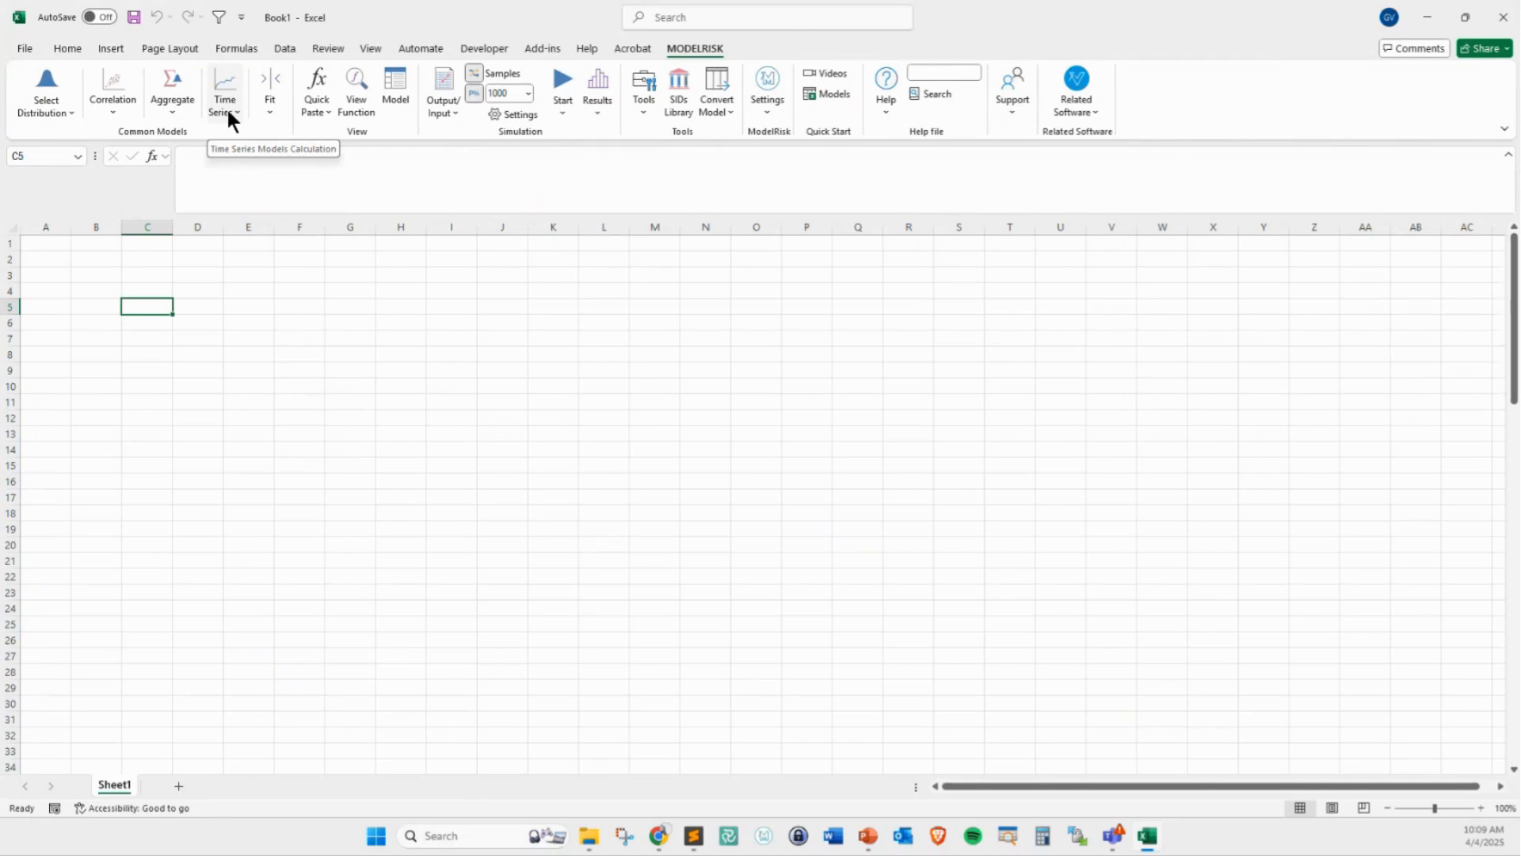
click(877, 832)
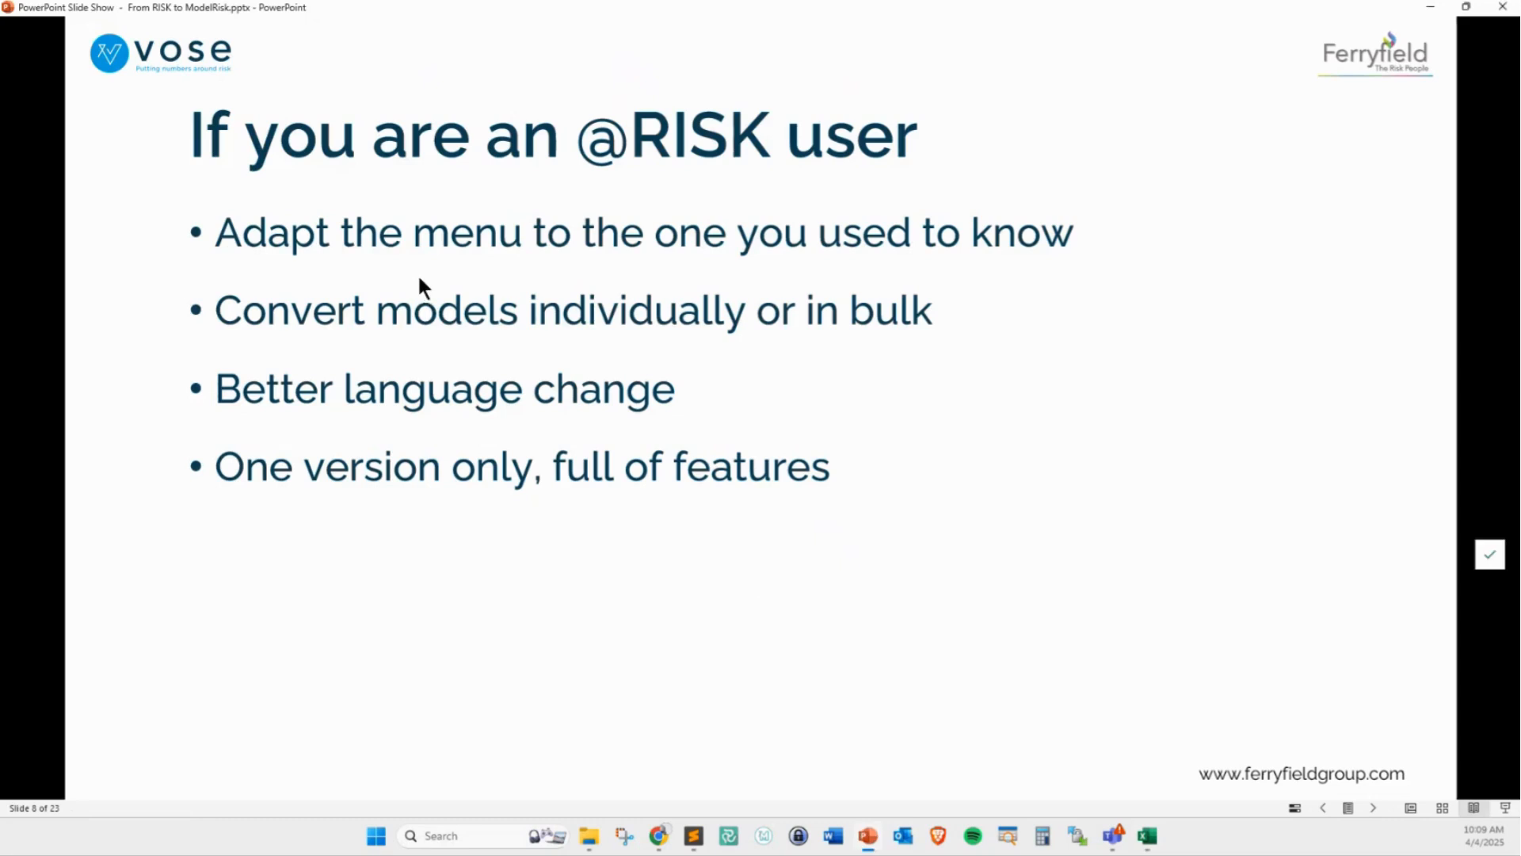
drag(155, 226, 180, 218)
mouse_move(157, 372)
mouse_down()
mouse_move(202, 354)
mouse_move(185, 306)
mouse_up()
key(Escape)
key(alt+Tab)
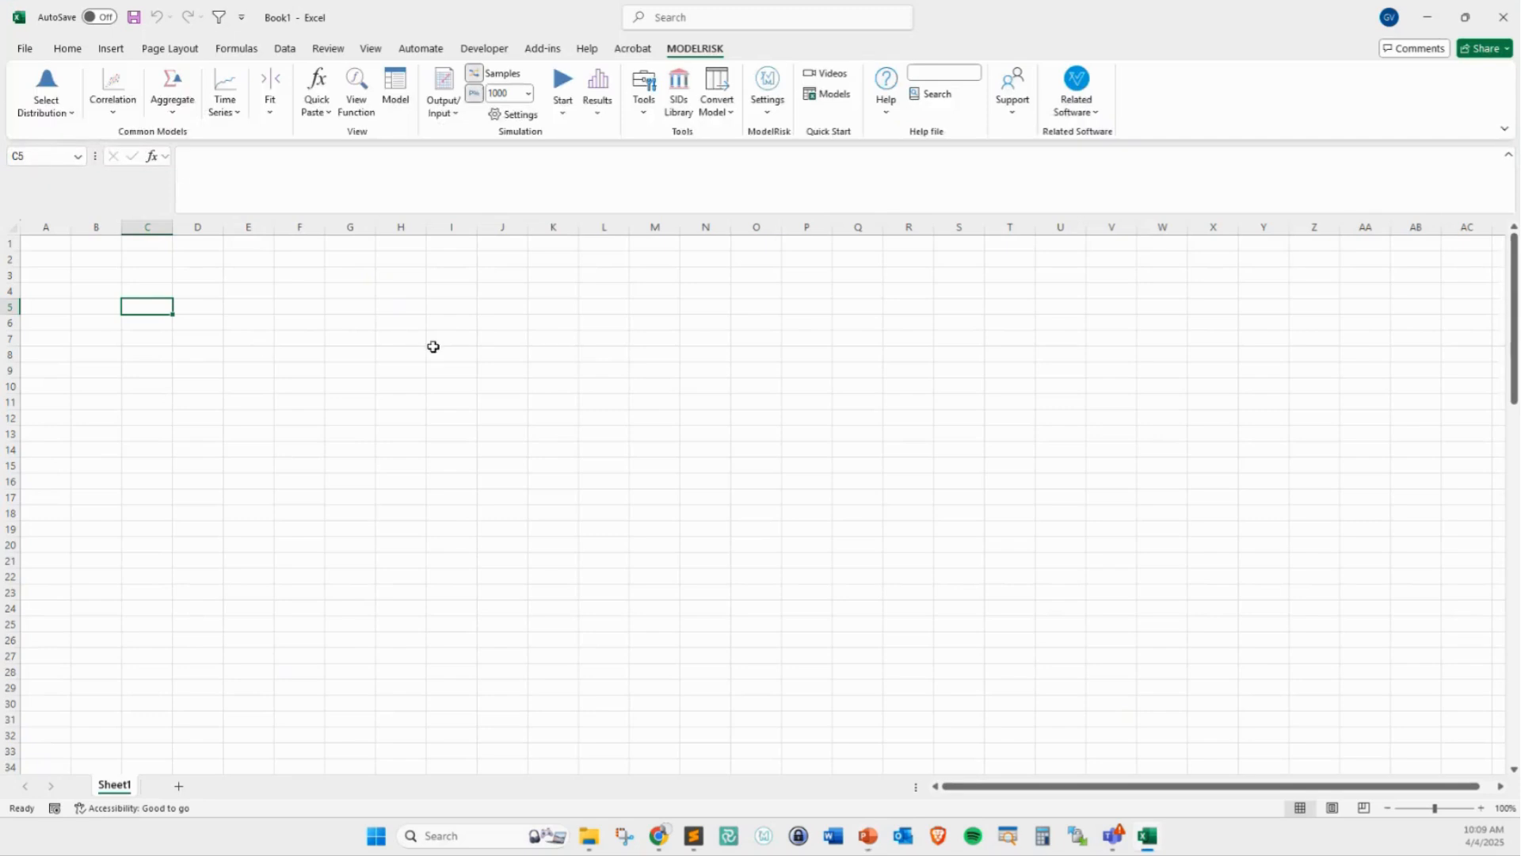
click(100, 289)
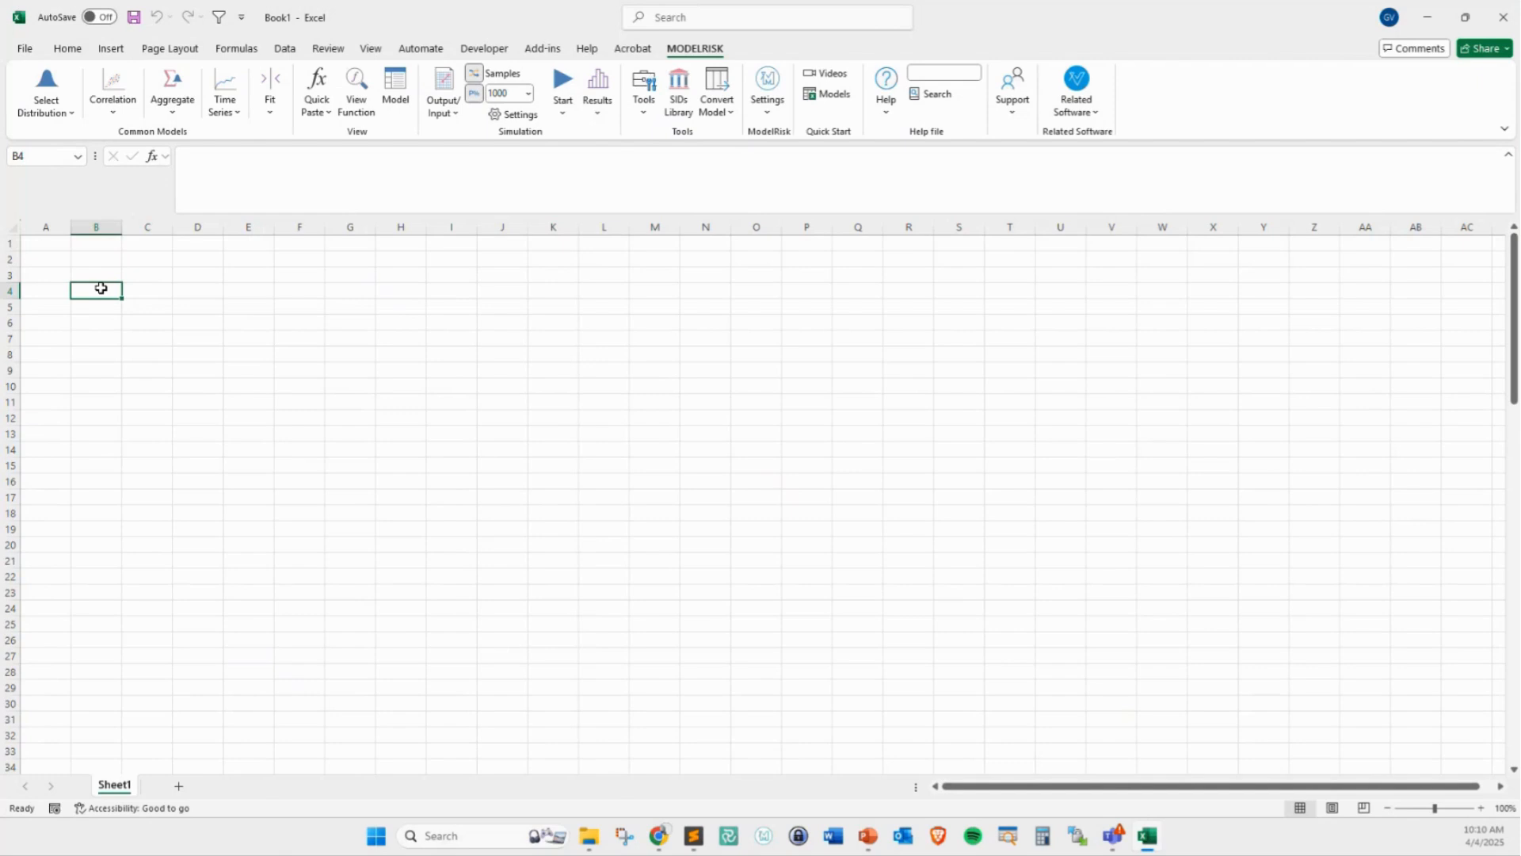
click(643, 94)
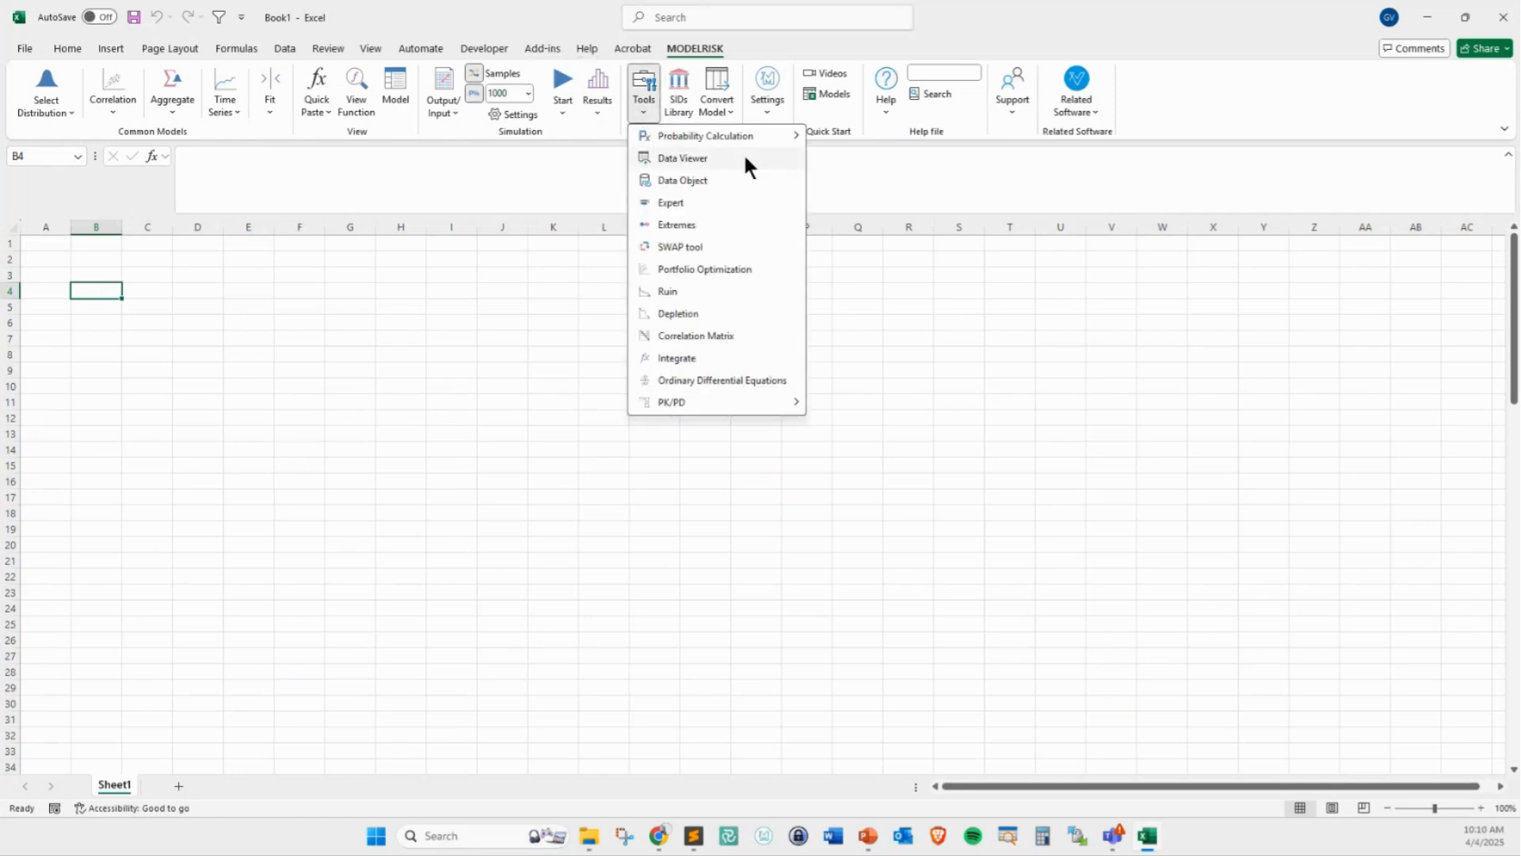
click(872, 224)
Set the ModelRisk interface language to Spanish and display the translated ribbon
click(767, 94)
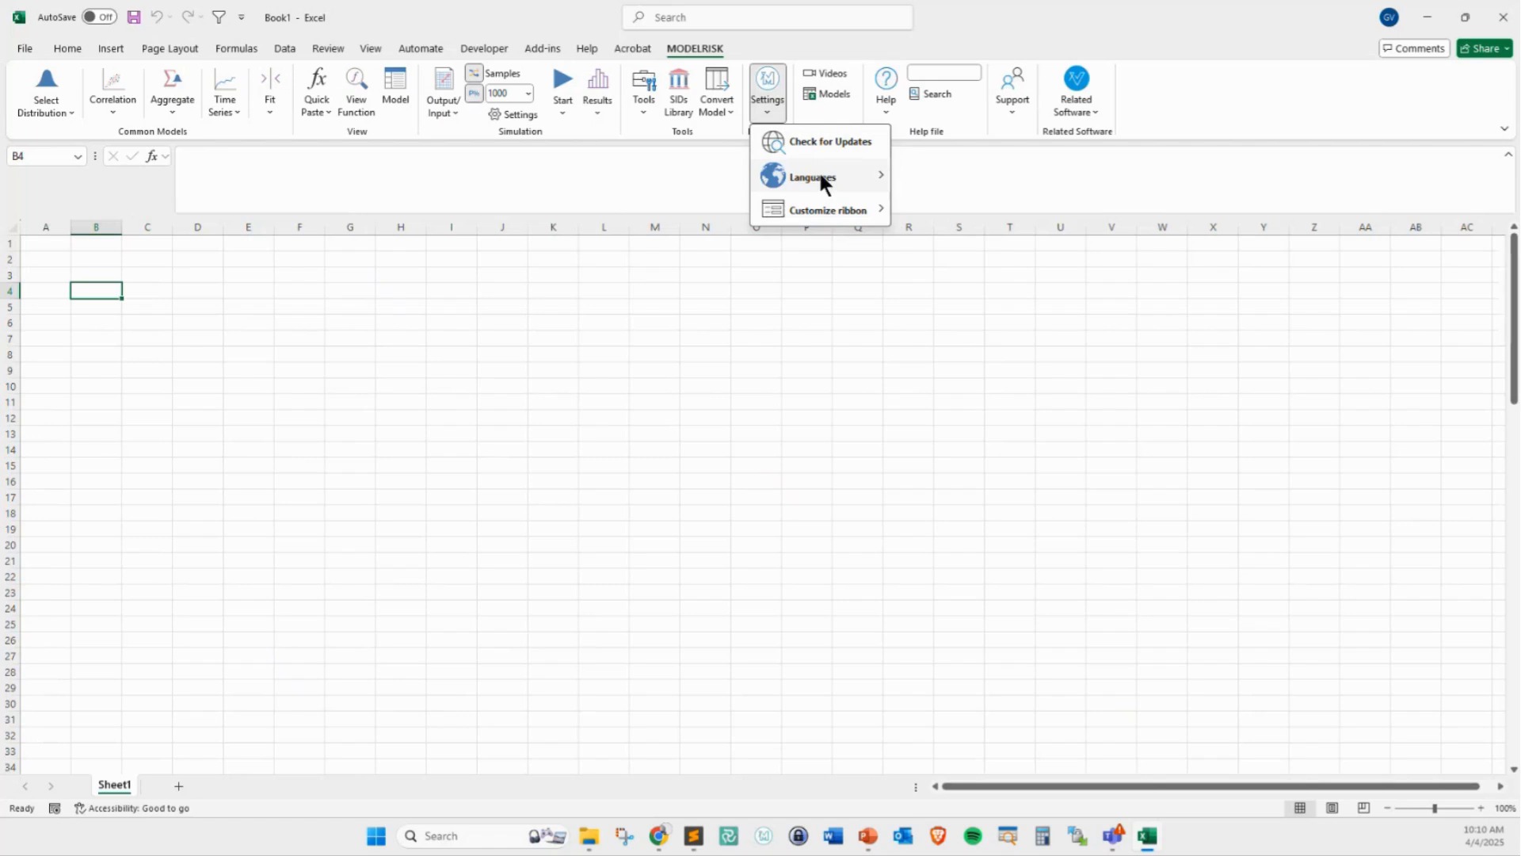
mouse_move(887, 175)
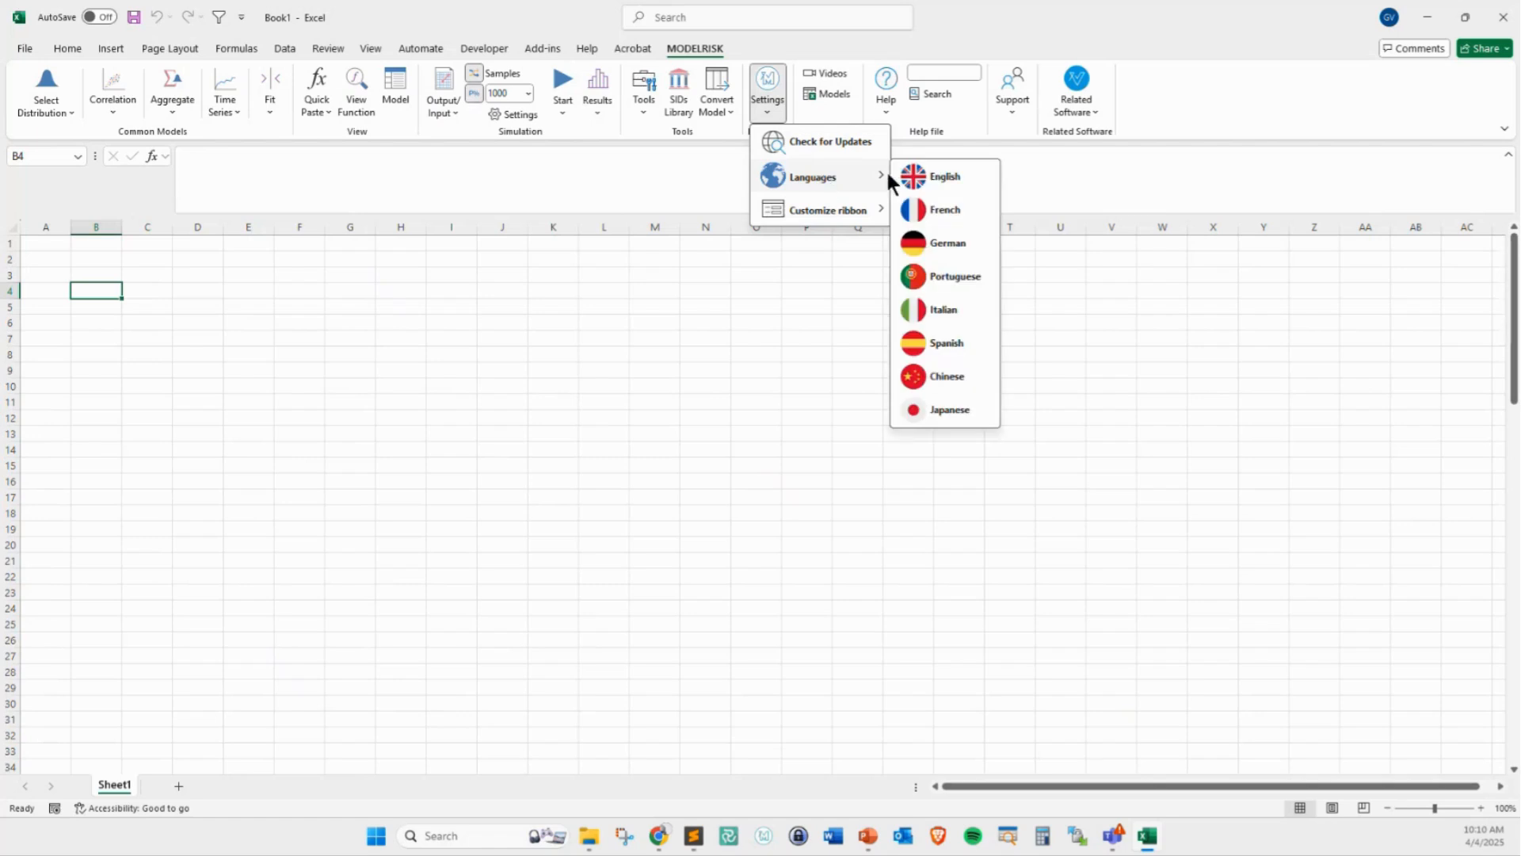
click(951, 342)
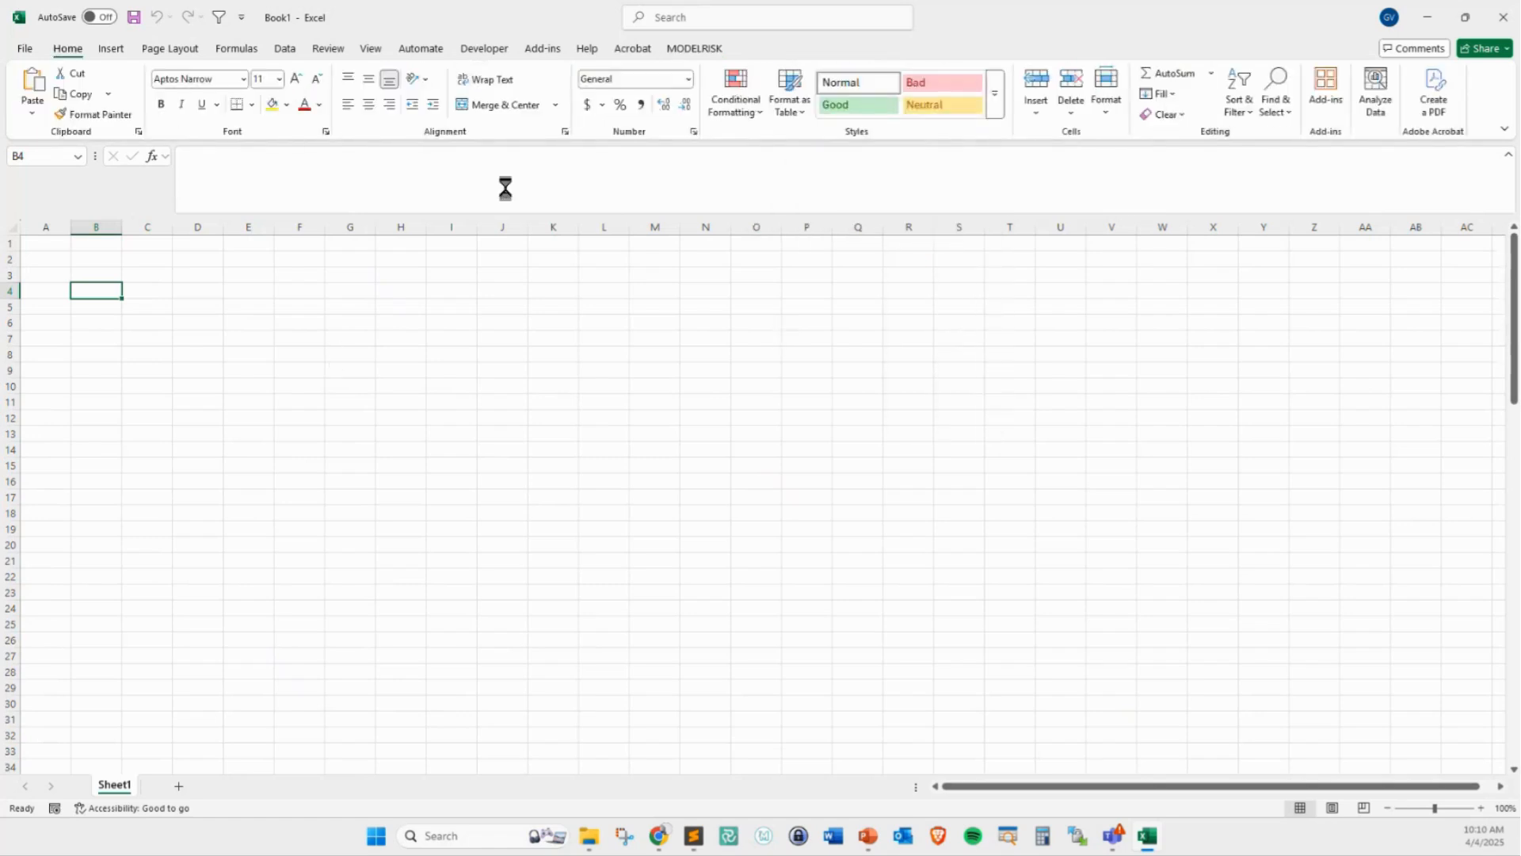
click(693, 46)
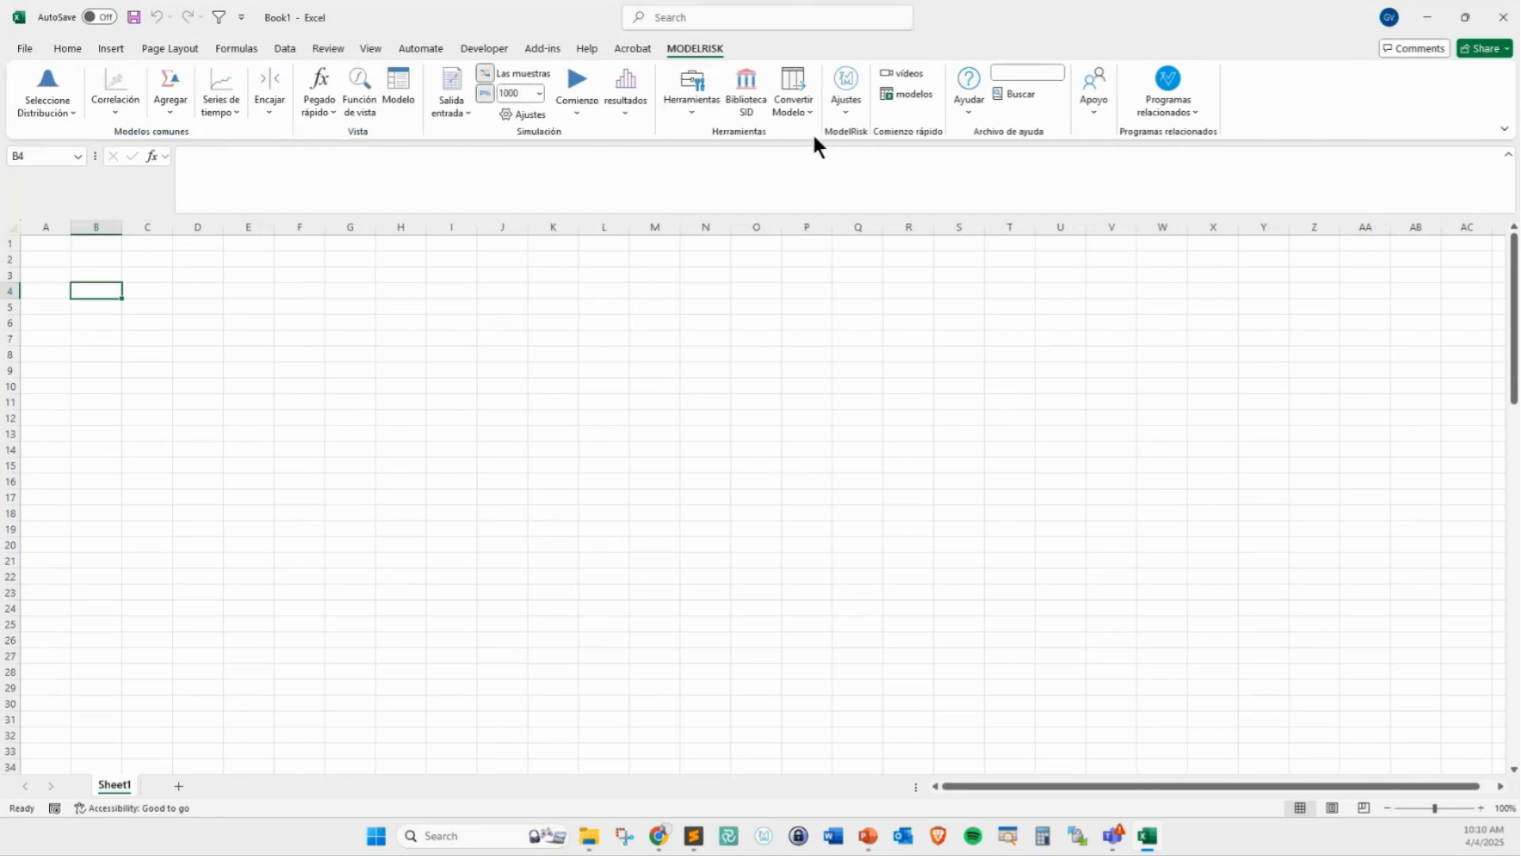
Set the ModelRisk interface language back to English and display its ribbon again
click(841, 103)
mouse_move(910, 179)
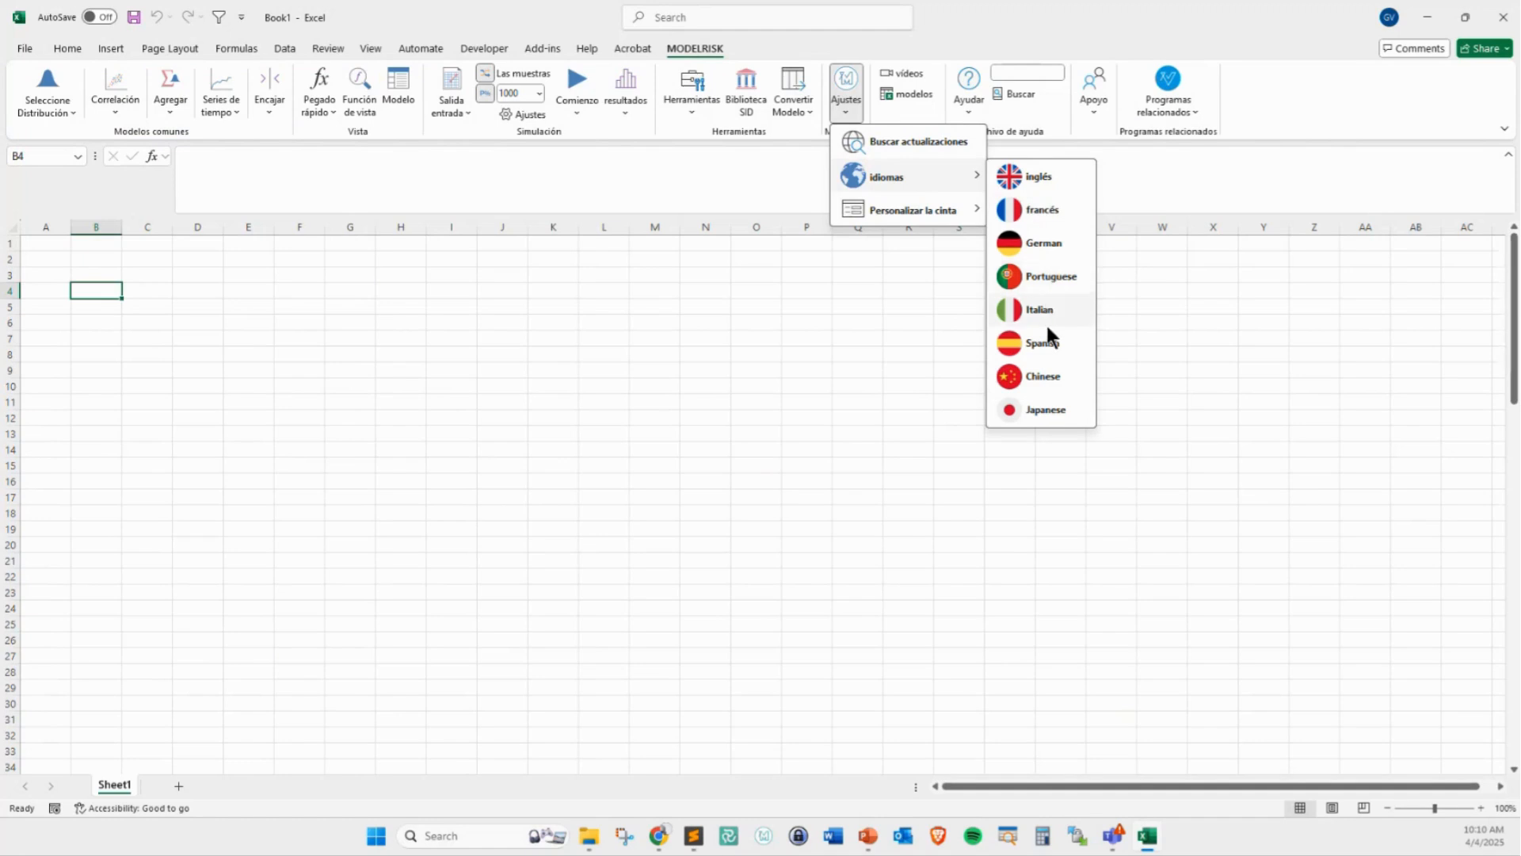
click(1044, 172)
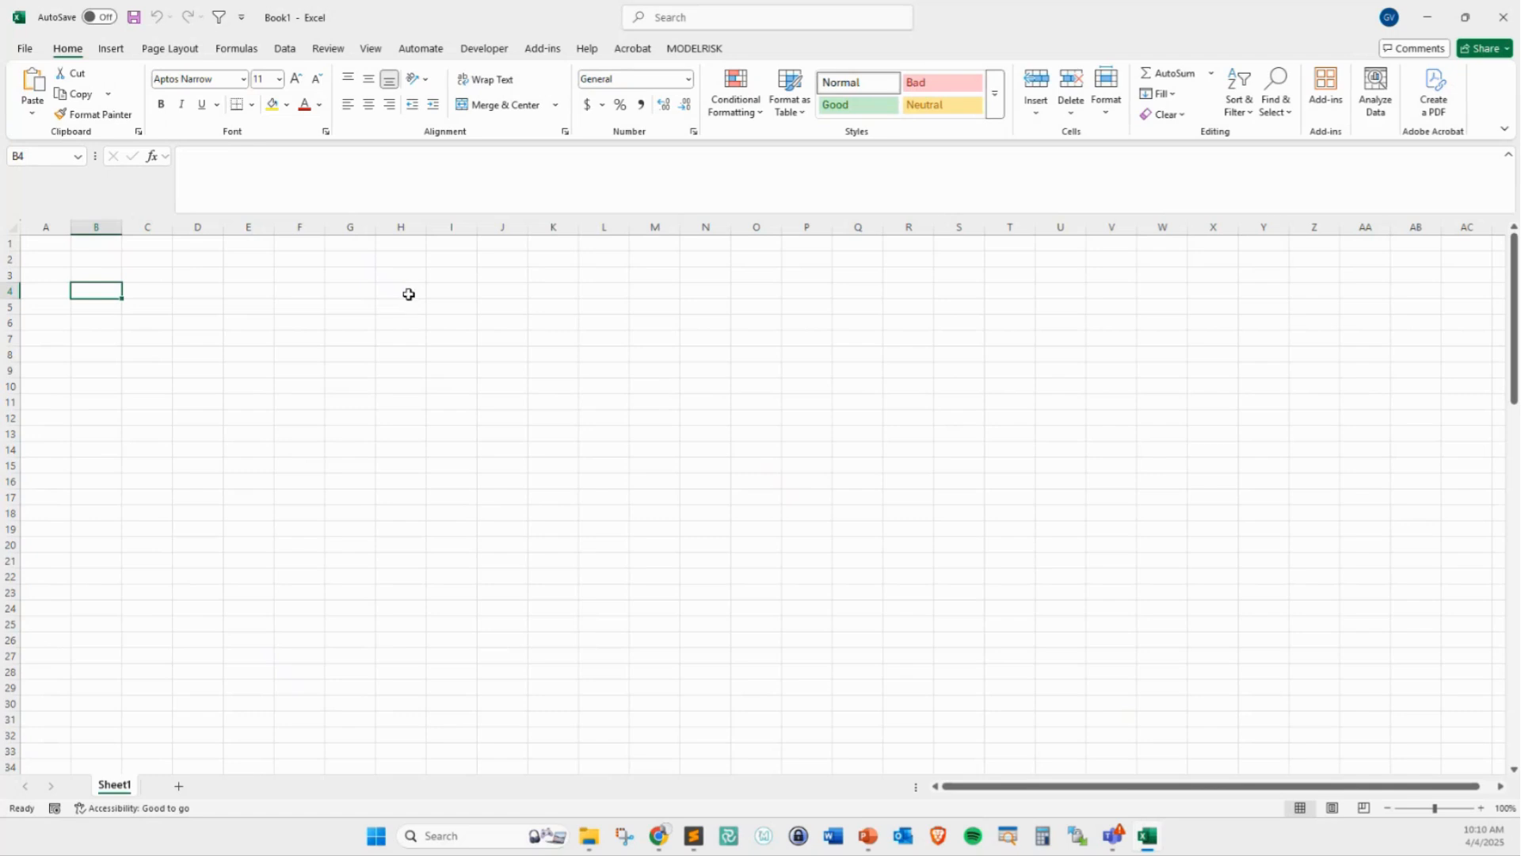
click(692, 49)
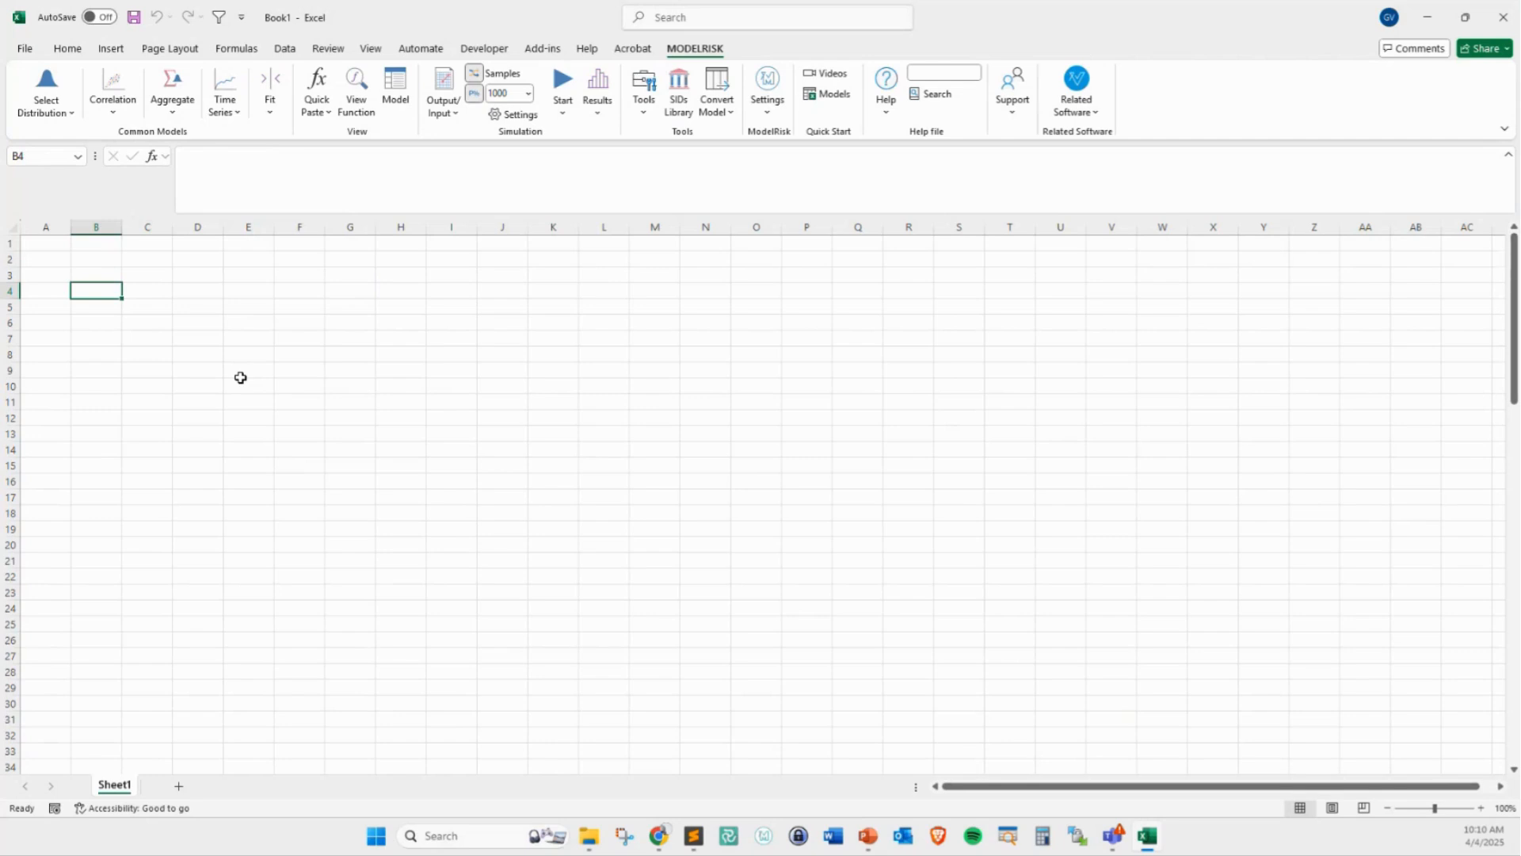
Open the workbook CashFlow and RiskRegister.xls from the RISK Models folder on the desktop
click(591, 838)
click(499, 716)
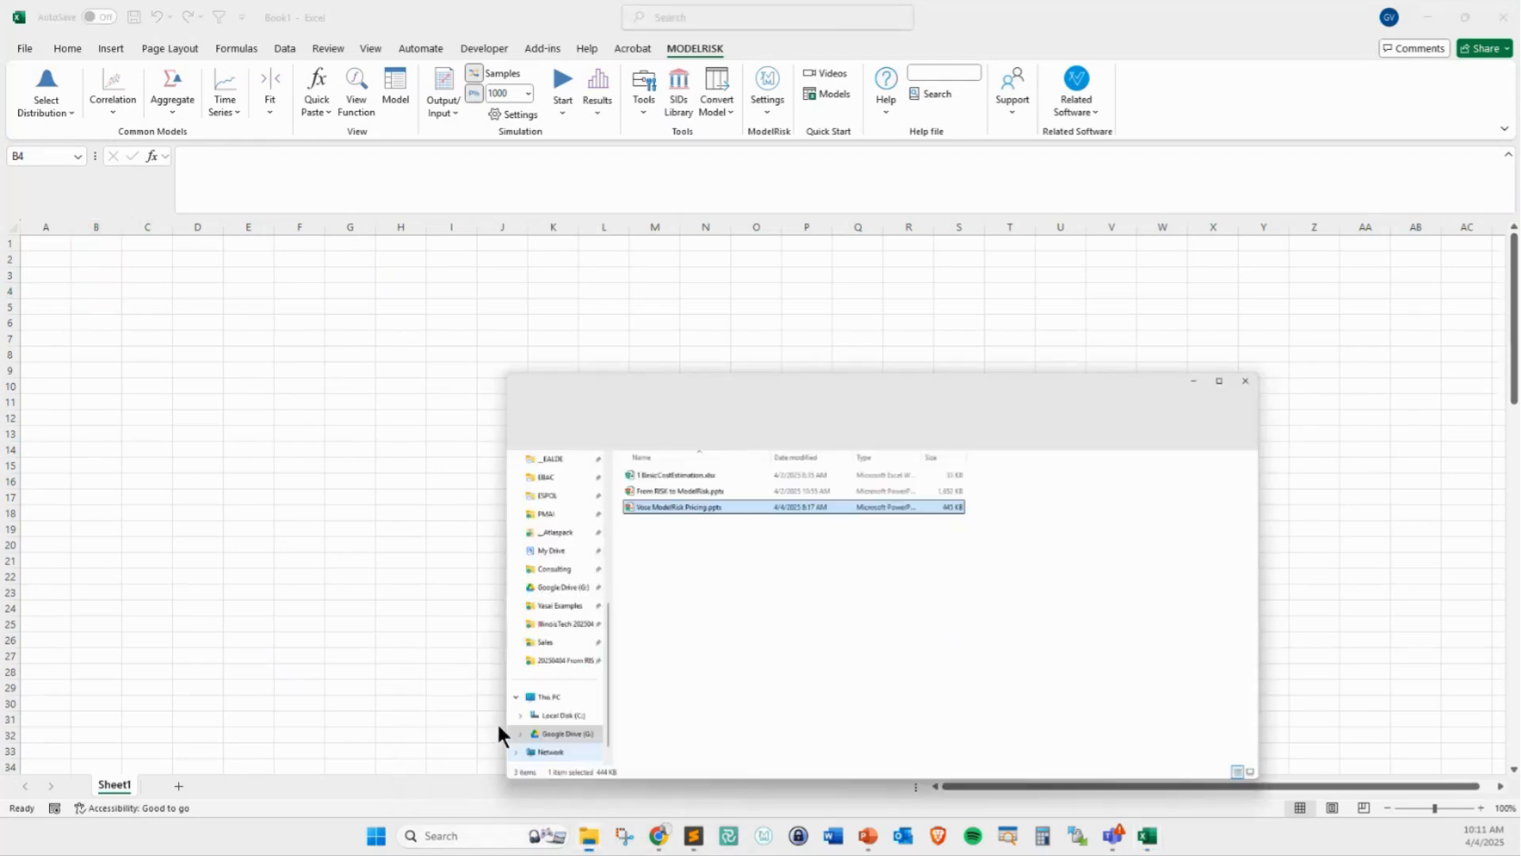
drag(913, 216, 596, 176)
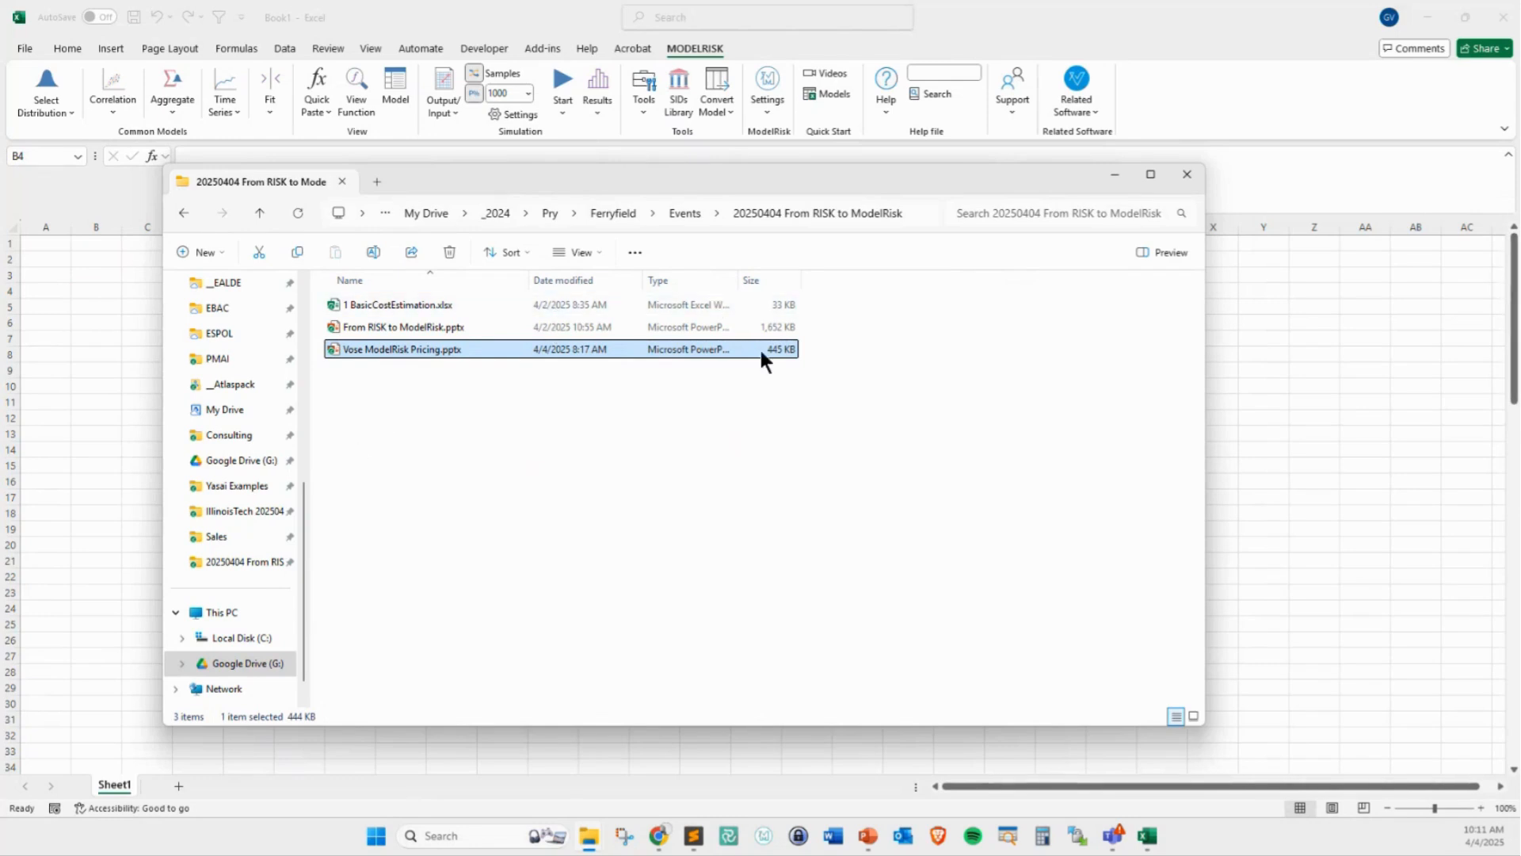
click(545, 442)
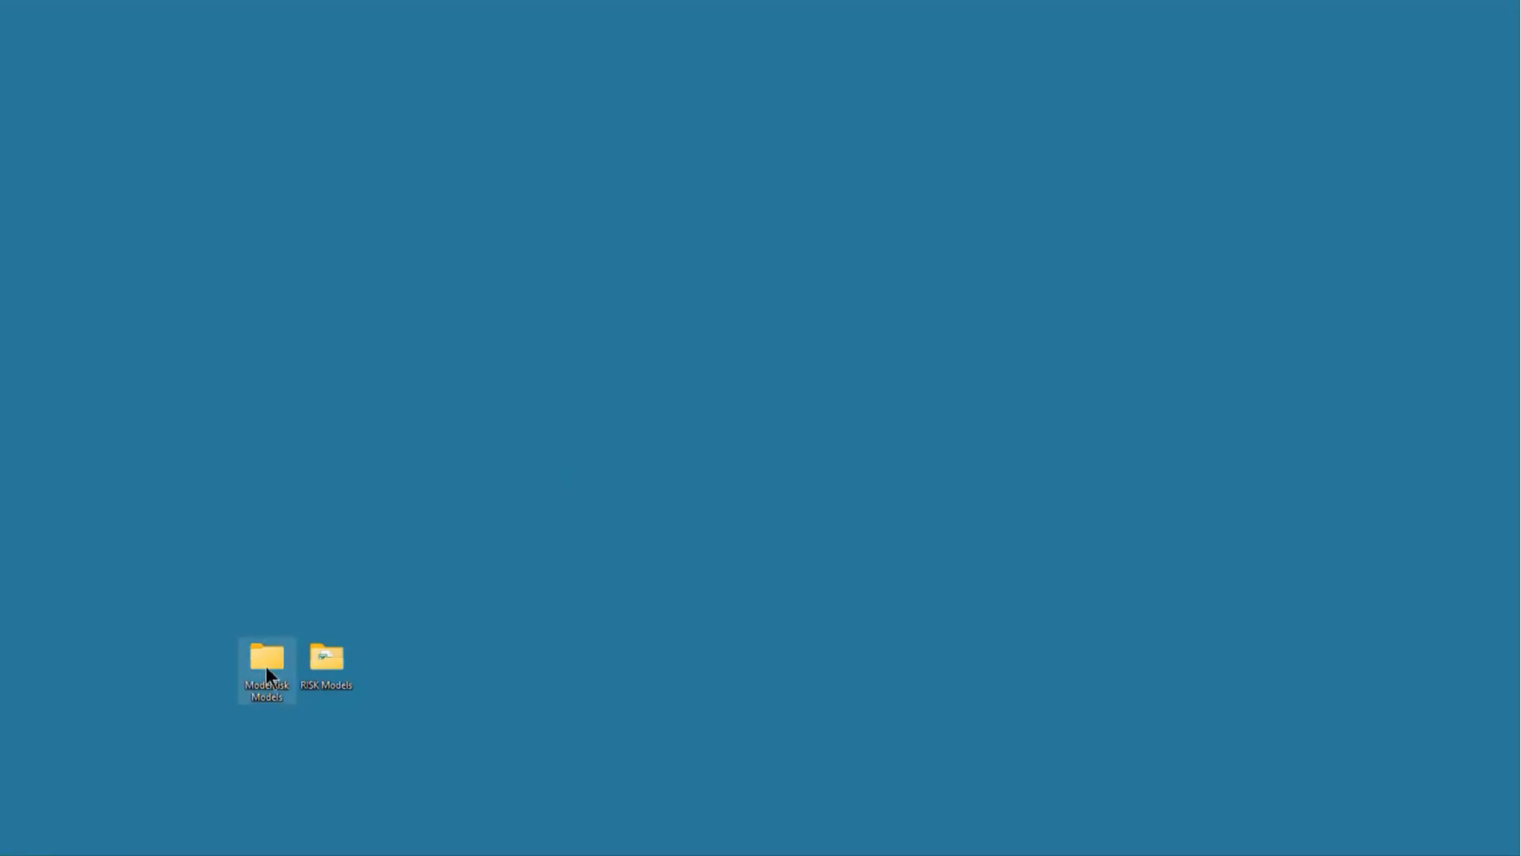
double_click(350, 656)
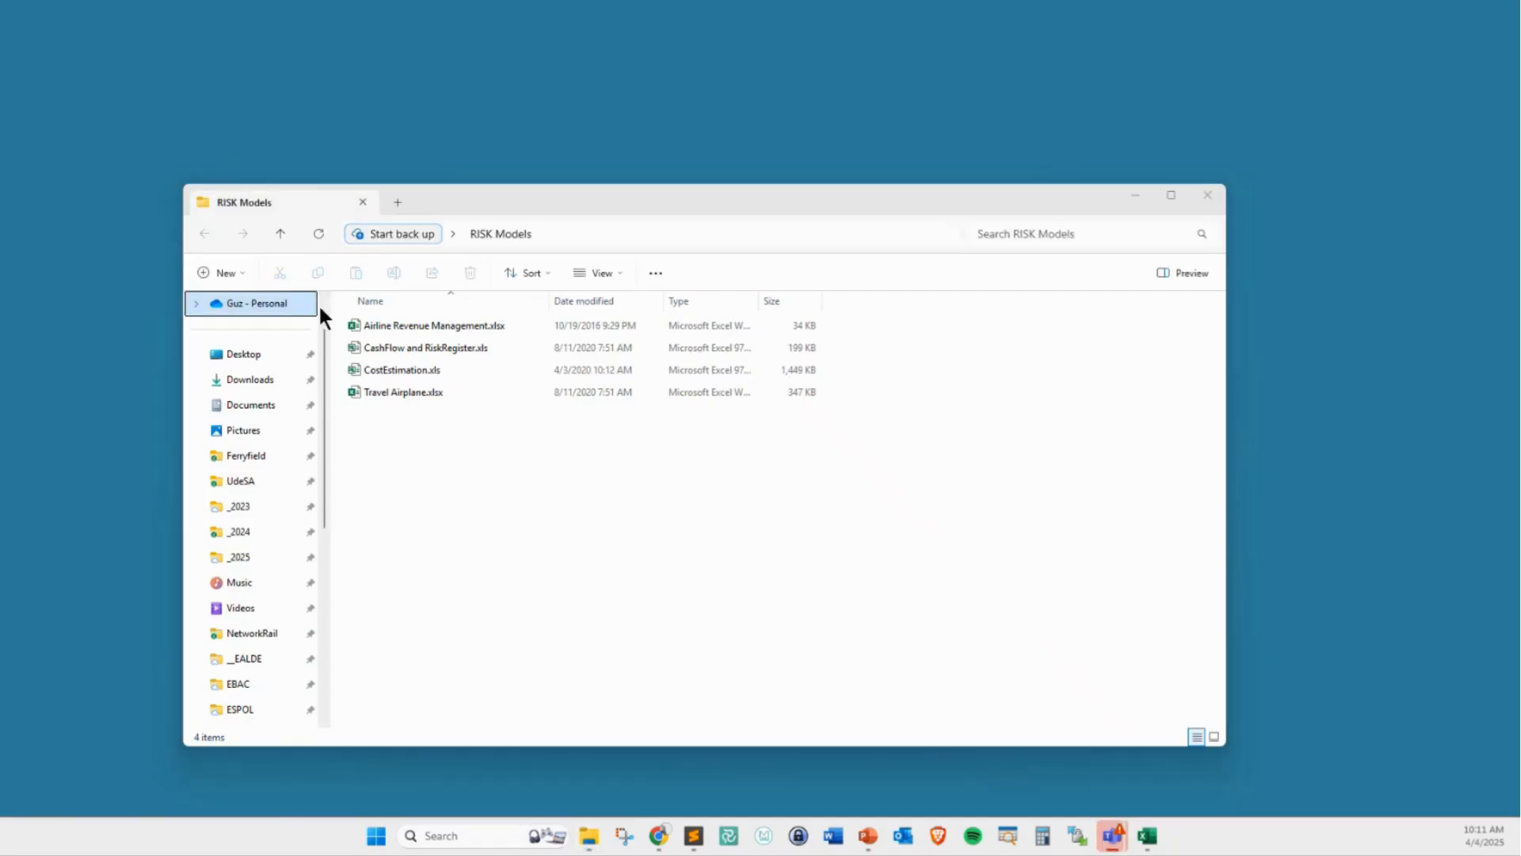
click(438, 358)
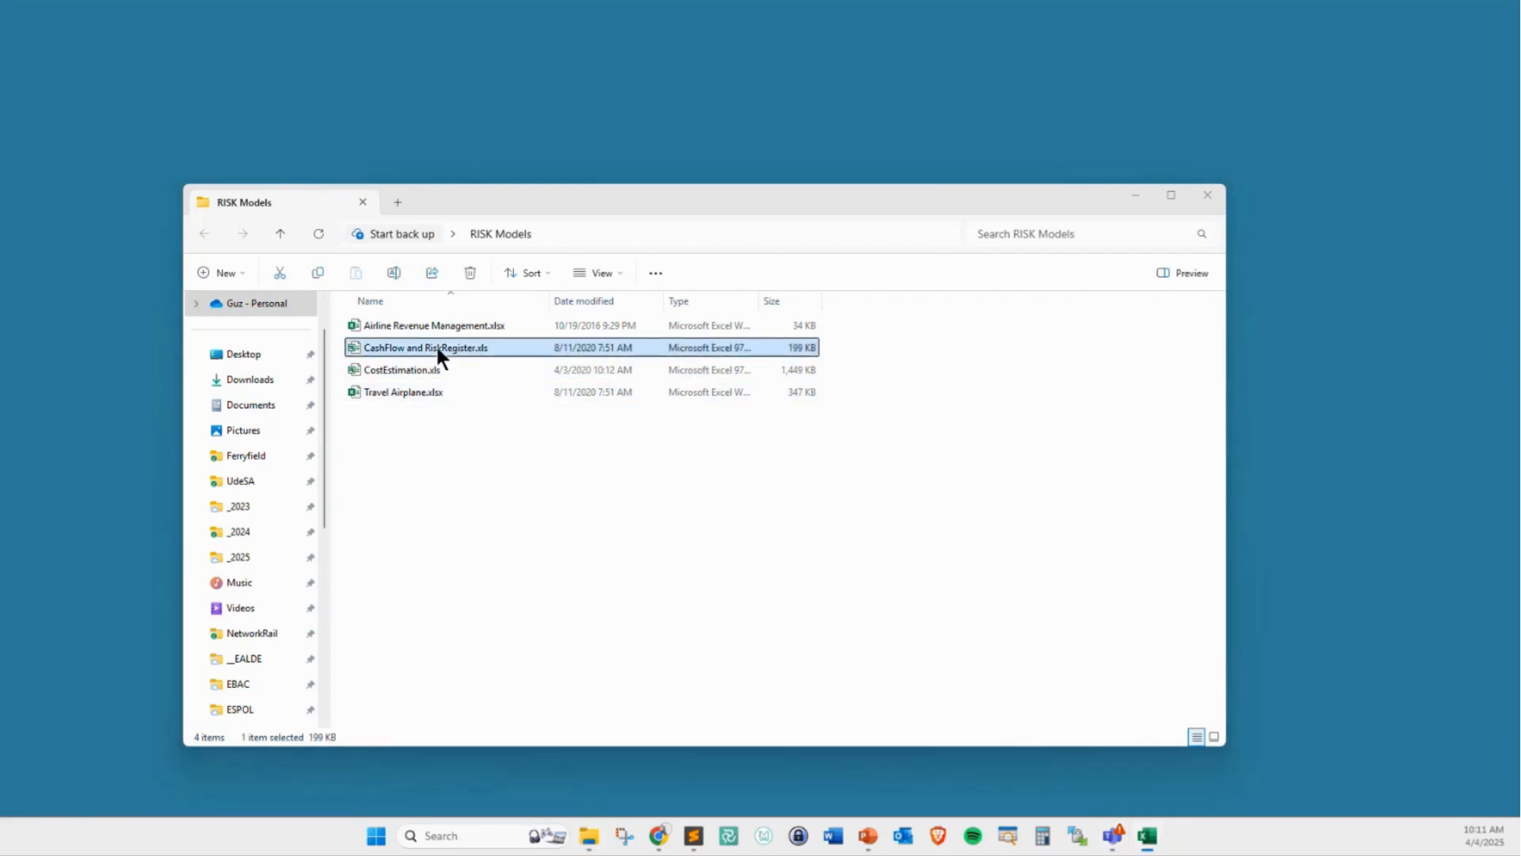
double_click(438, 349)
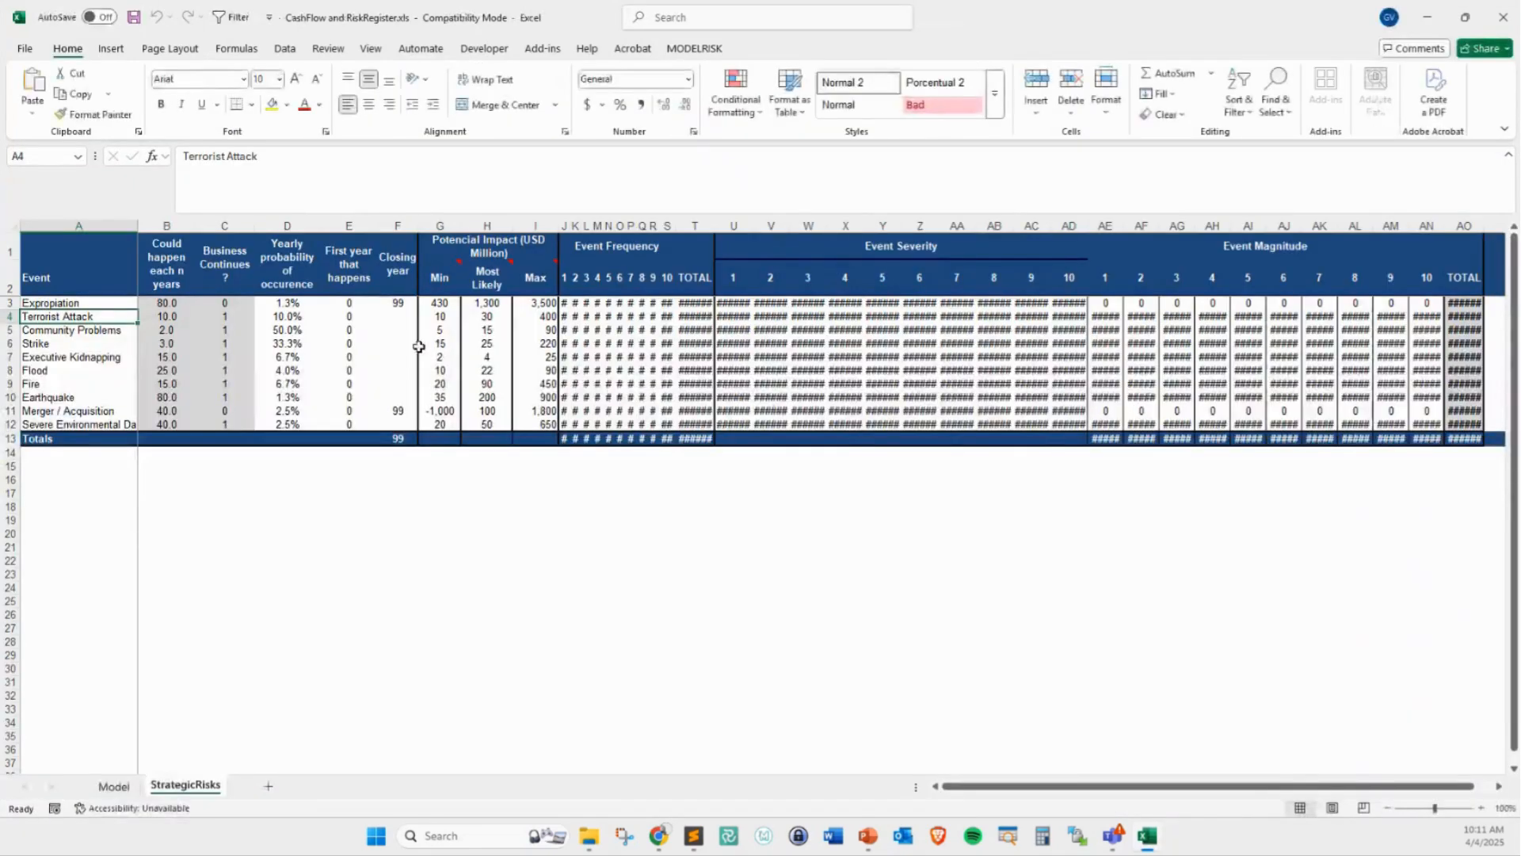
click(113, 787)
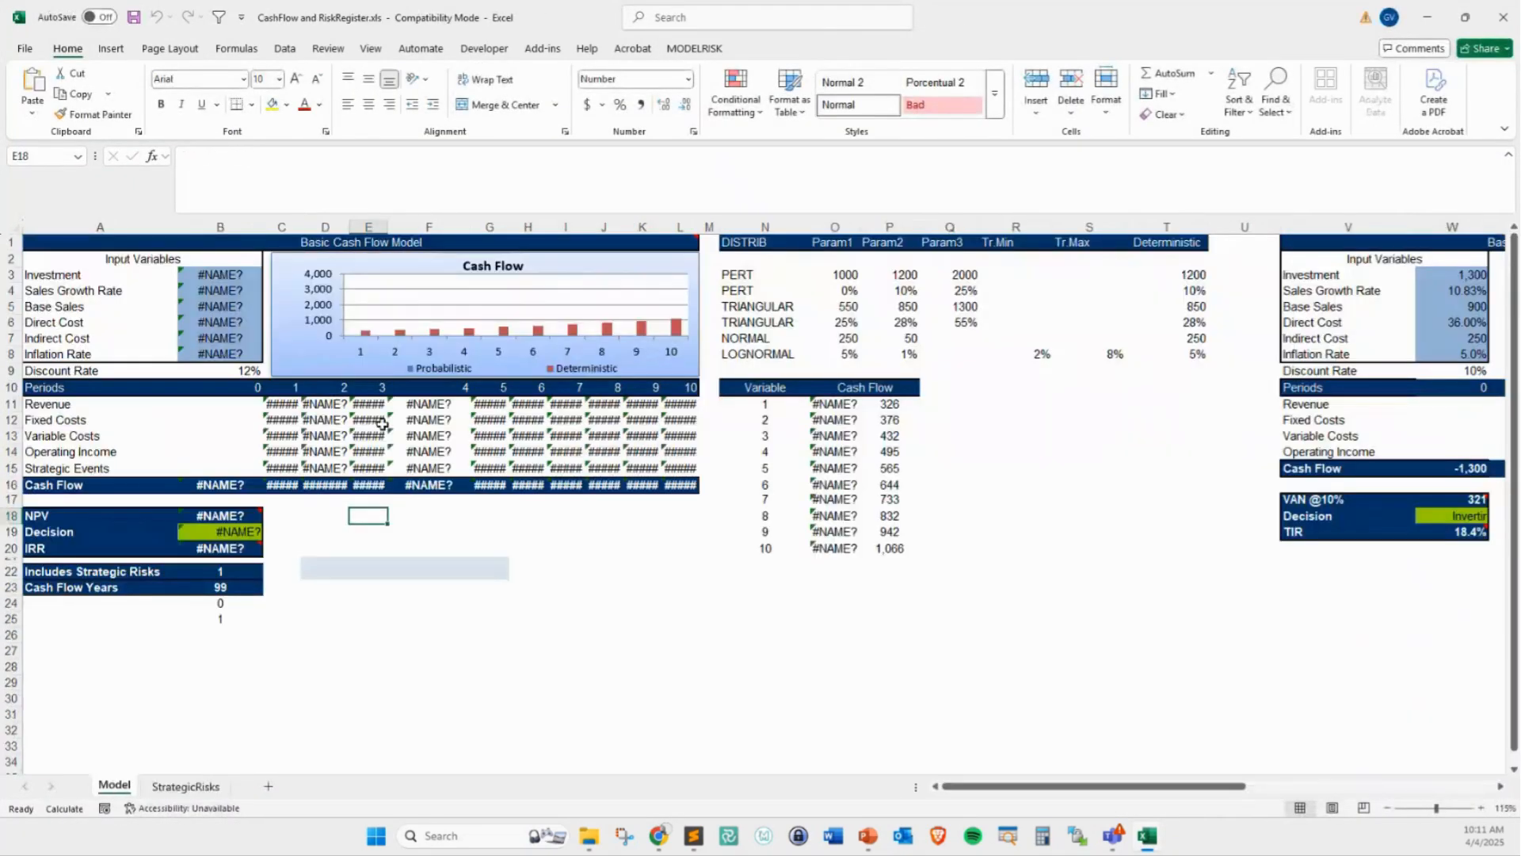
click(293, 407)
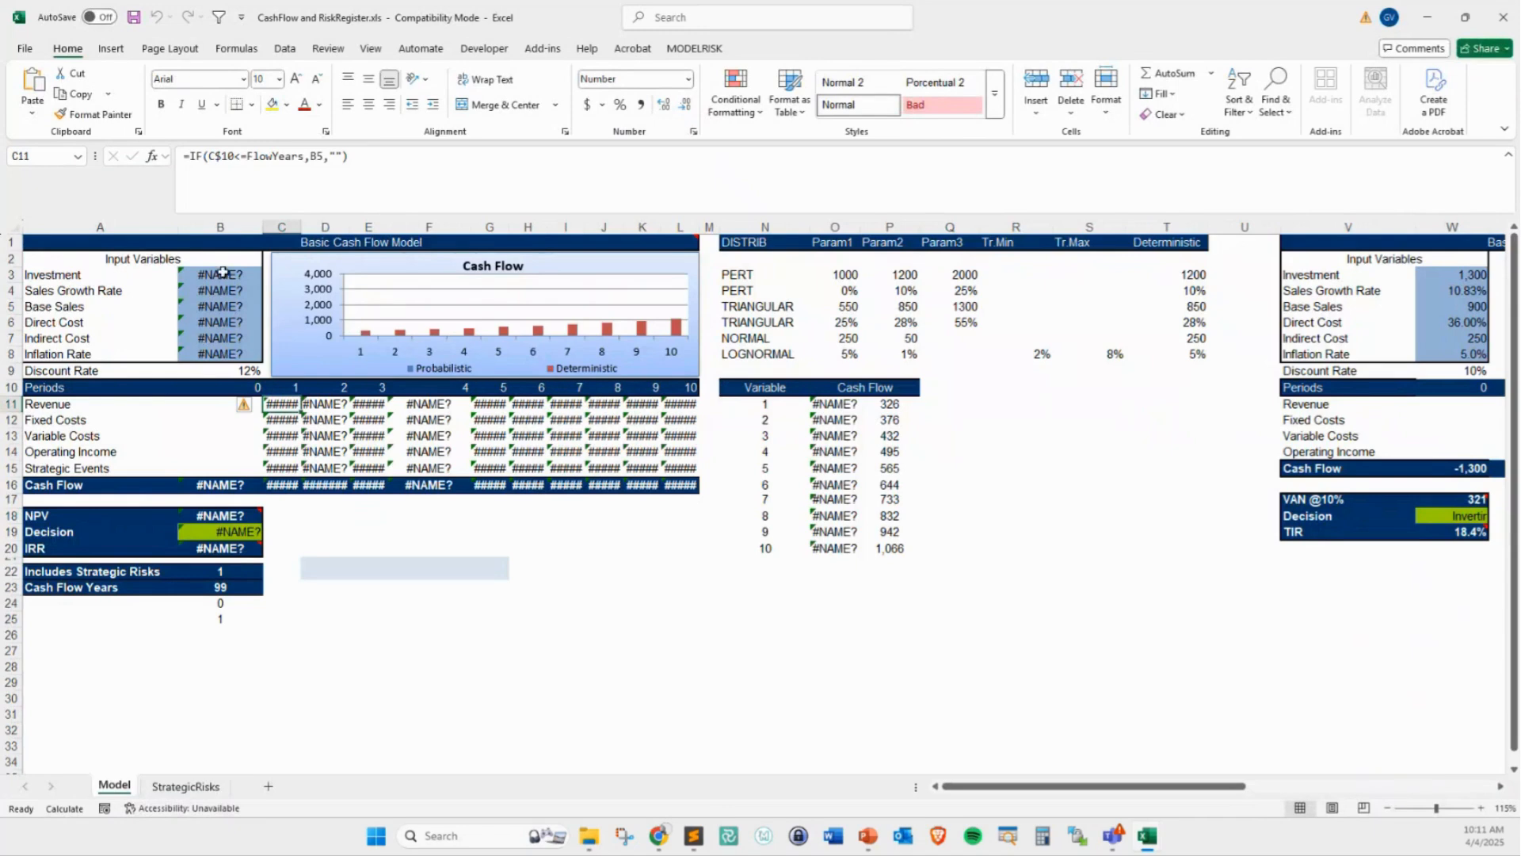
click(223, 273)
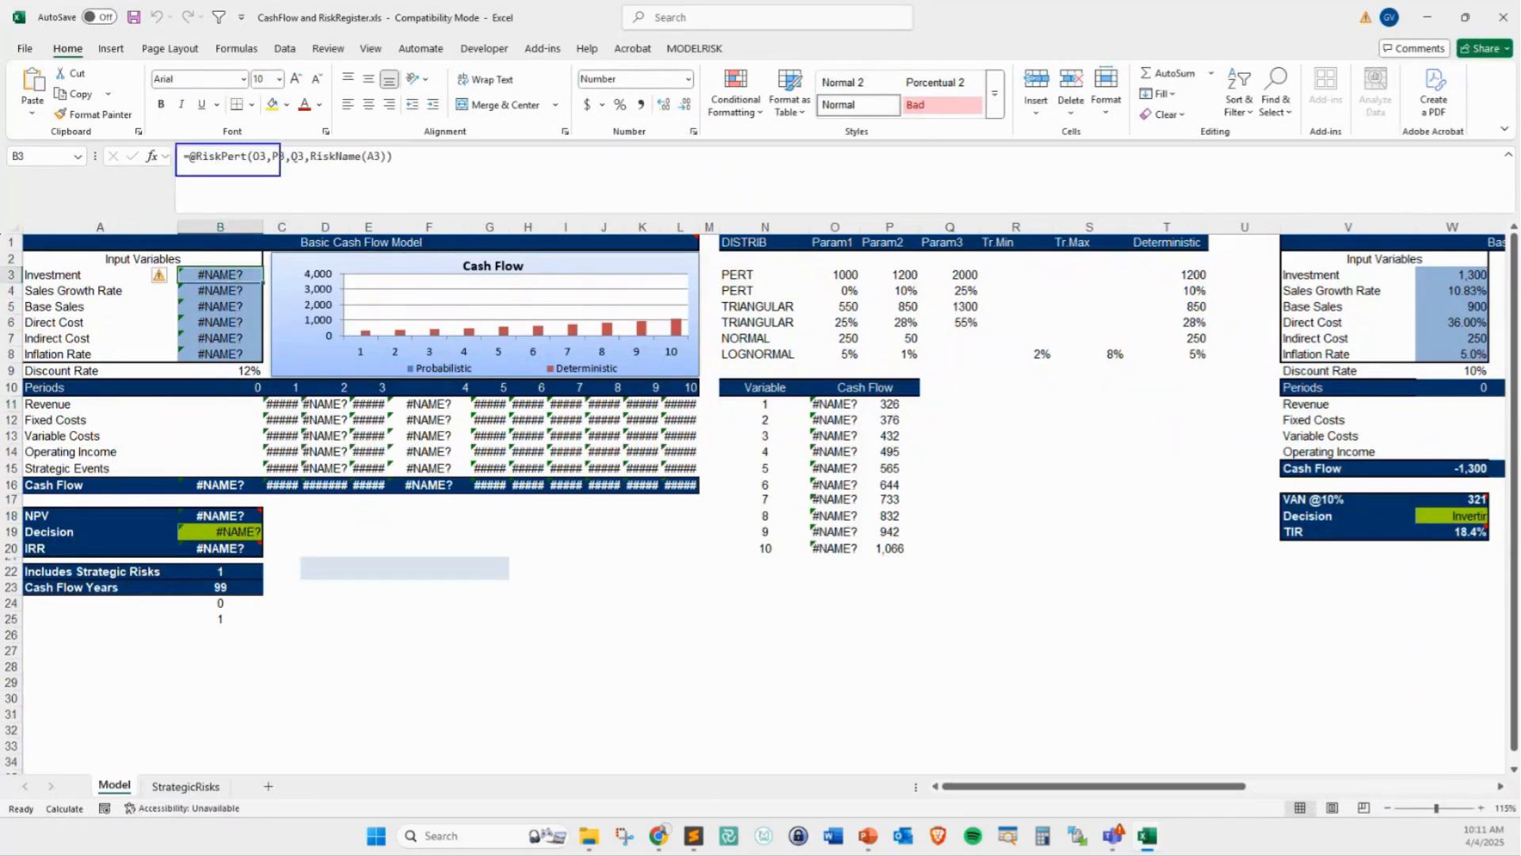
click(206, 291)
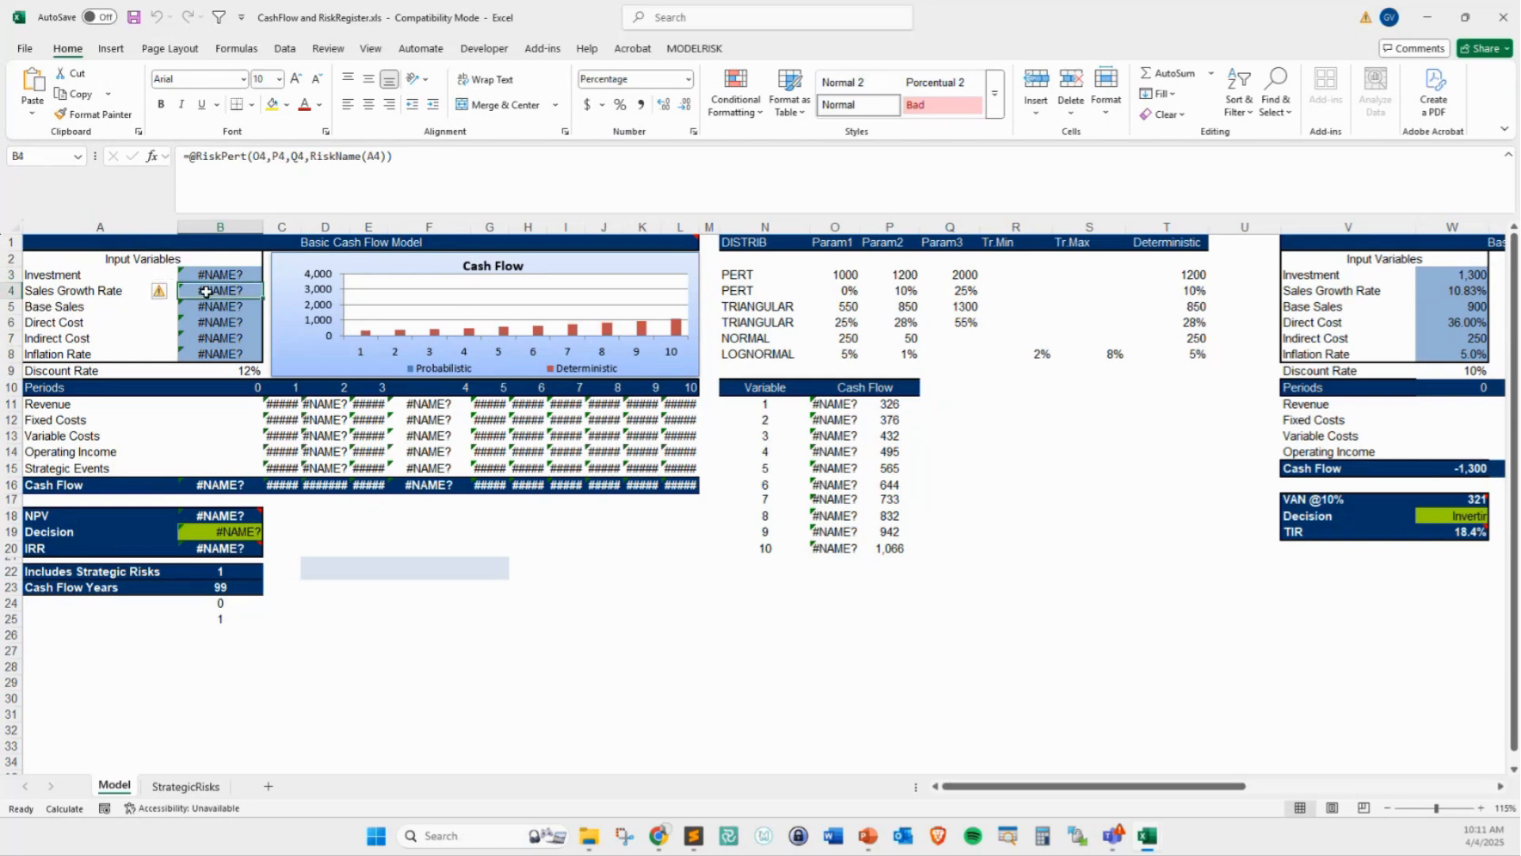
click(208, 308)
click(213, 353)
click(277, 433)
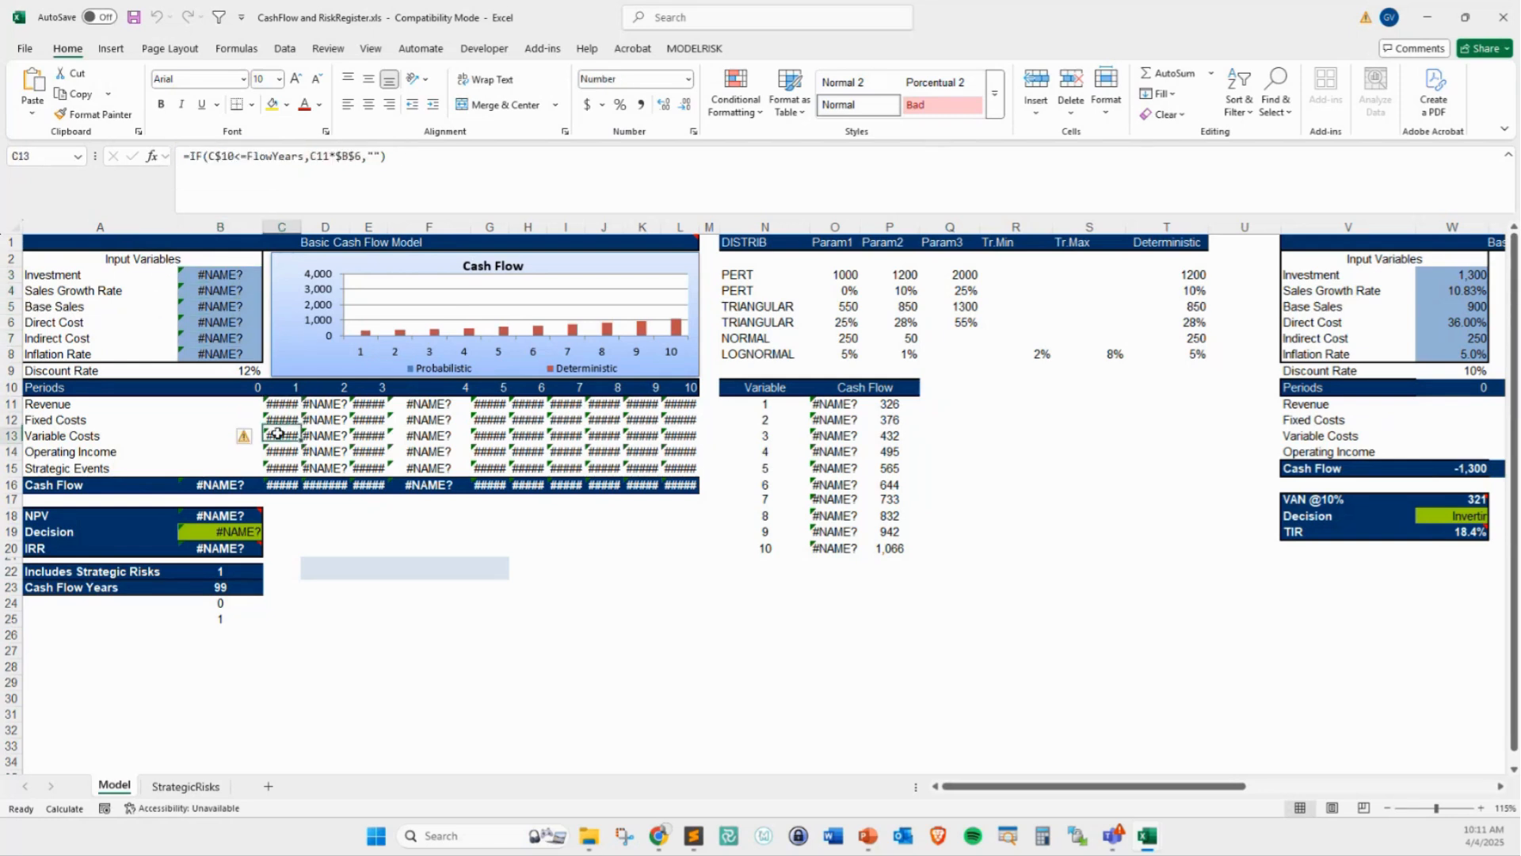
click(200, 519)
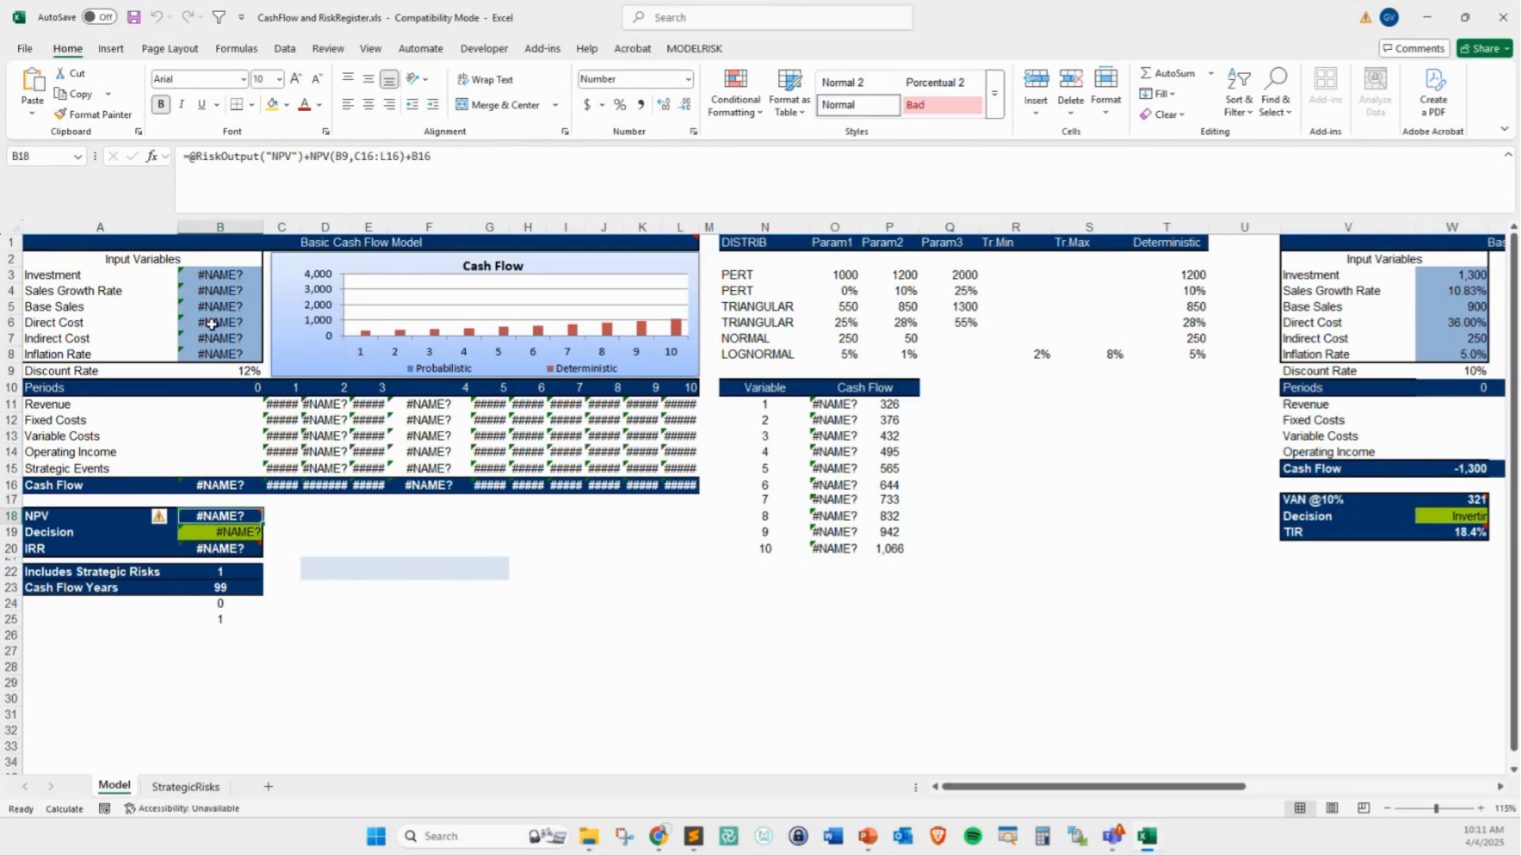
click(190, 786)
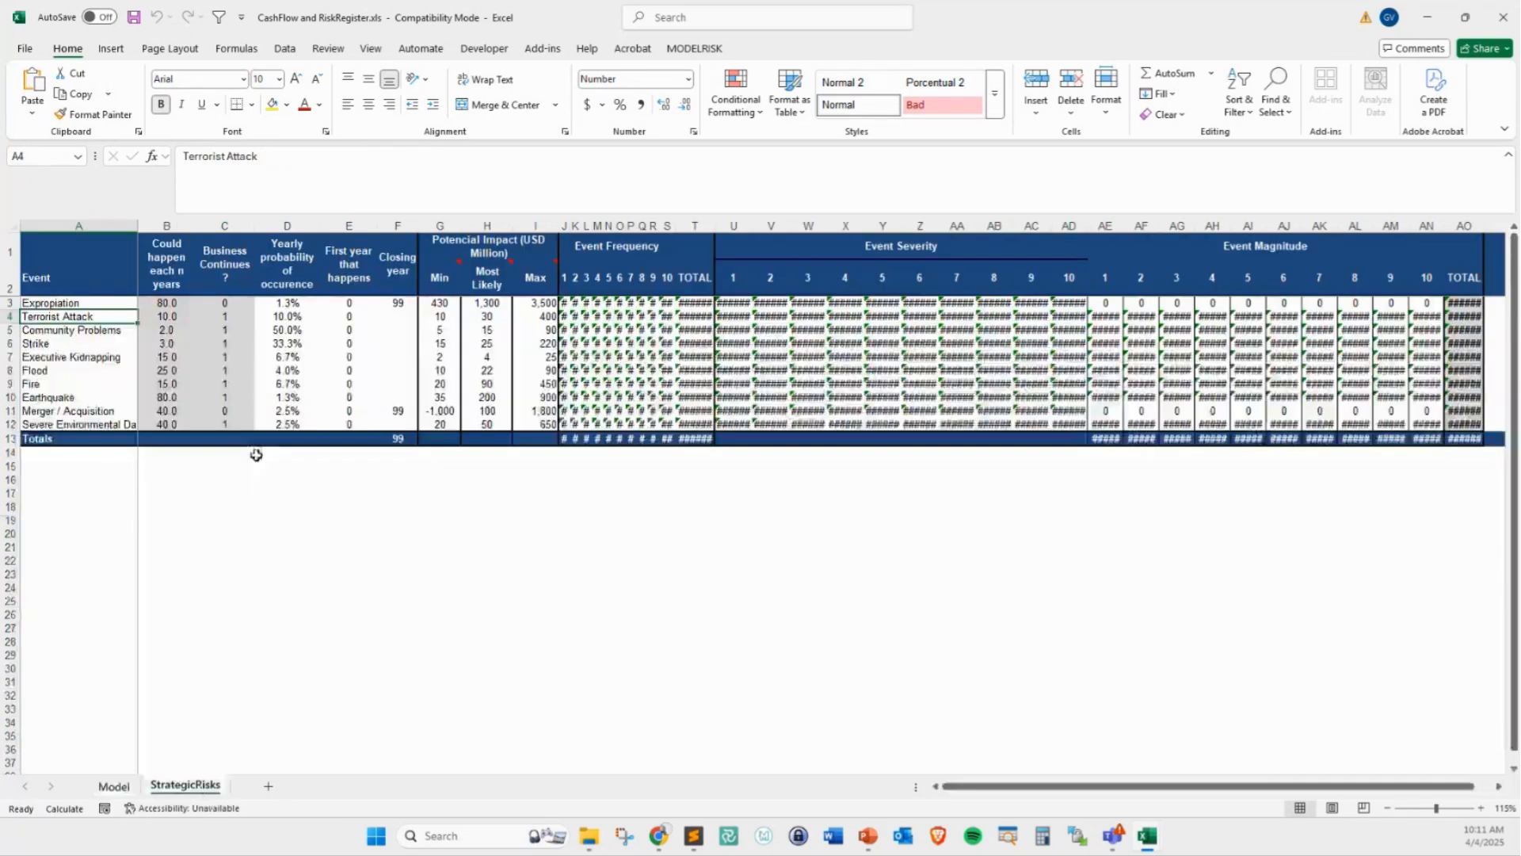
click(588, 305)
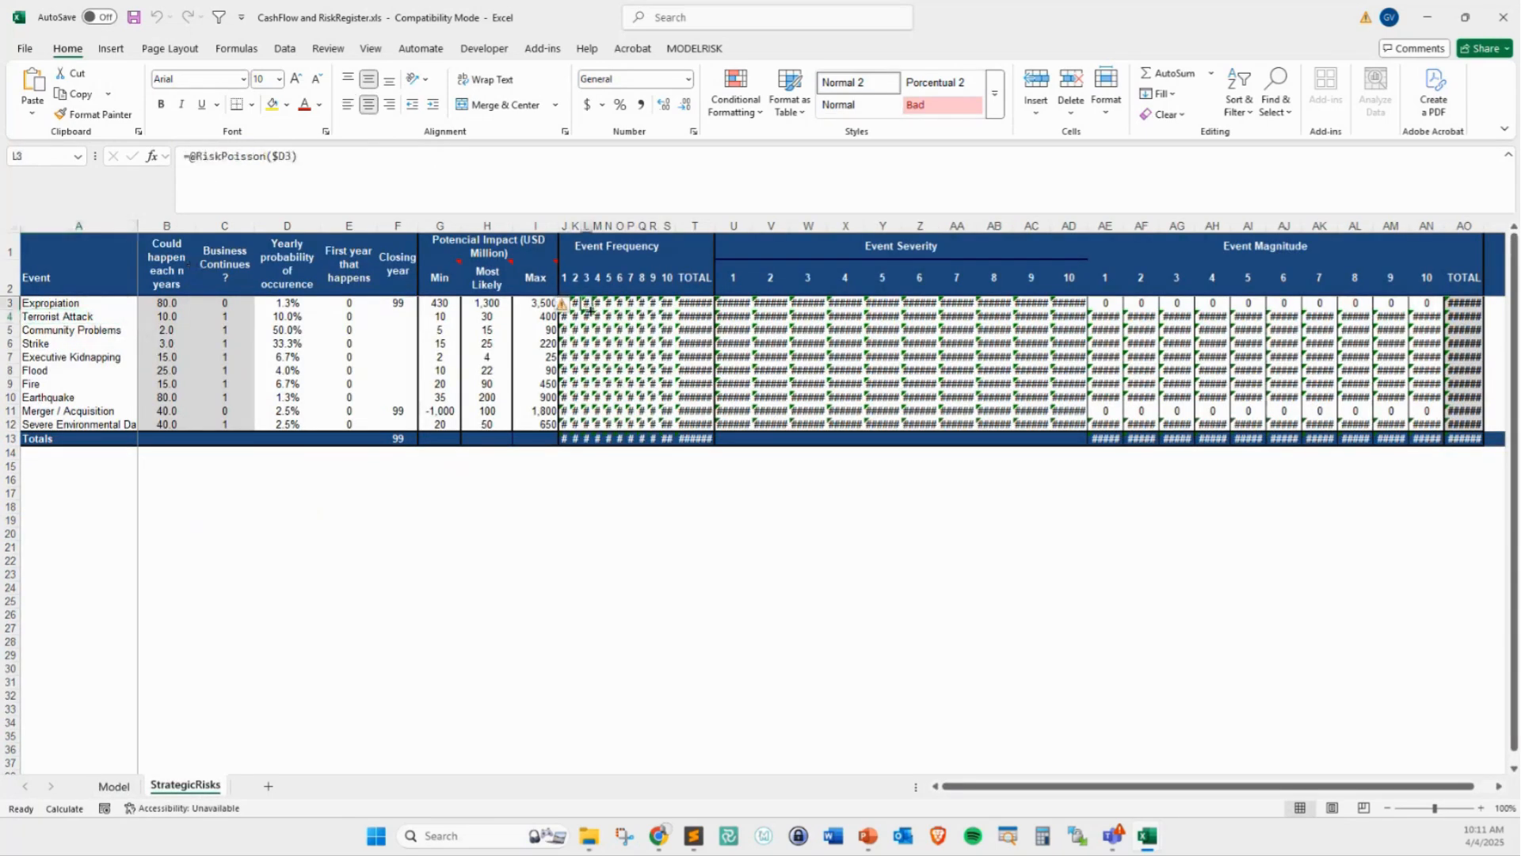
click(760, 315)
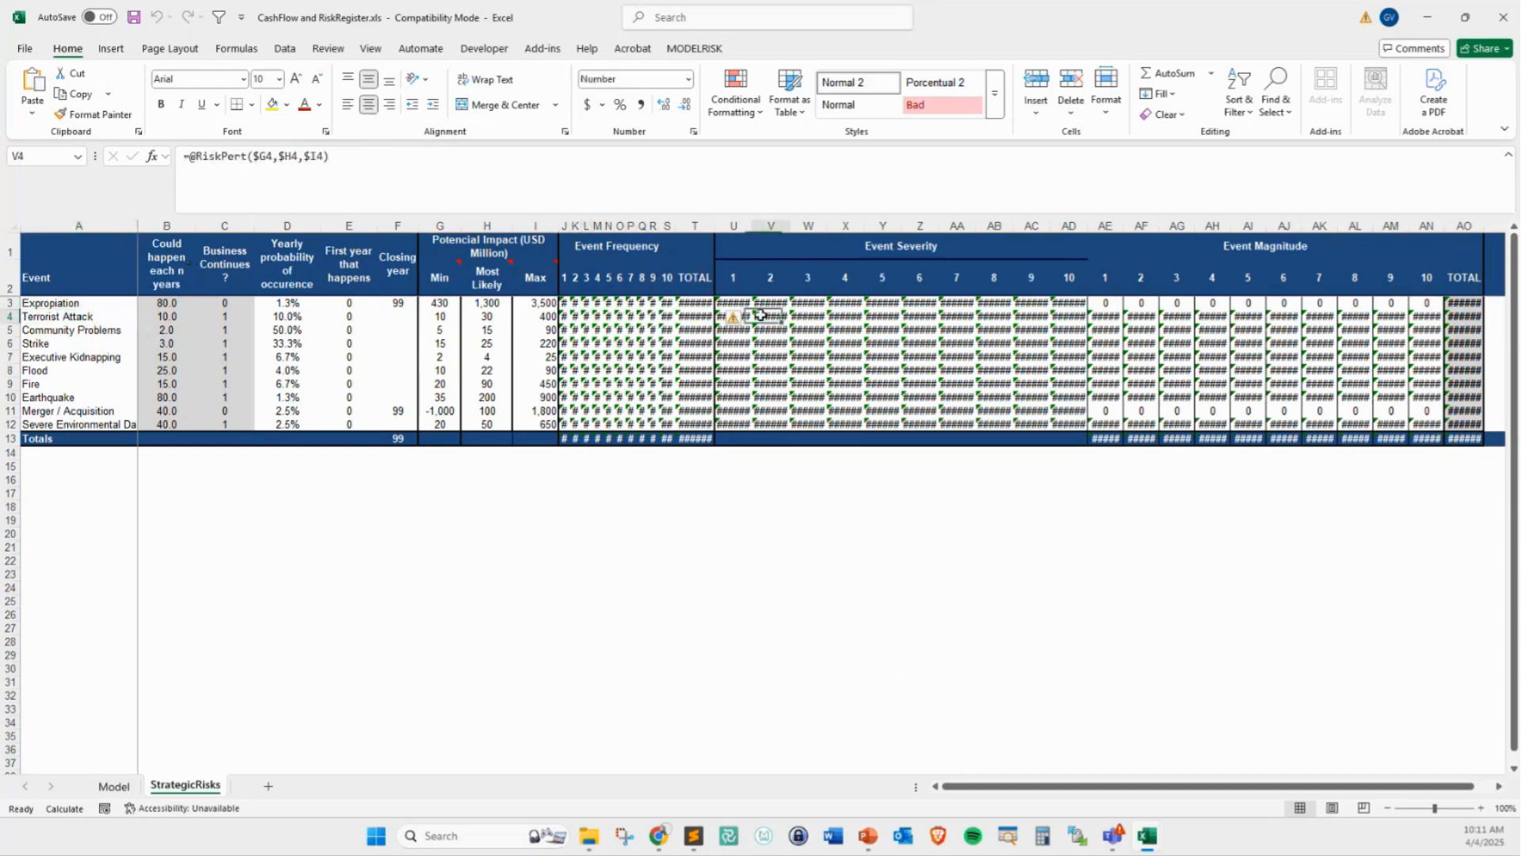
Return to the Model sheet and display ModelRisk's options for converting models from other software
click(814, 344)
click(130, 785)
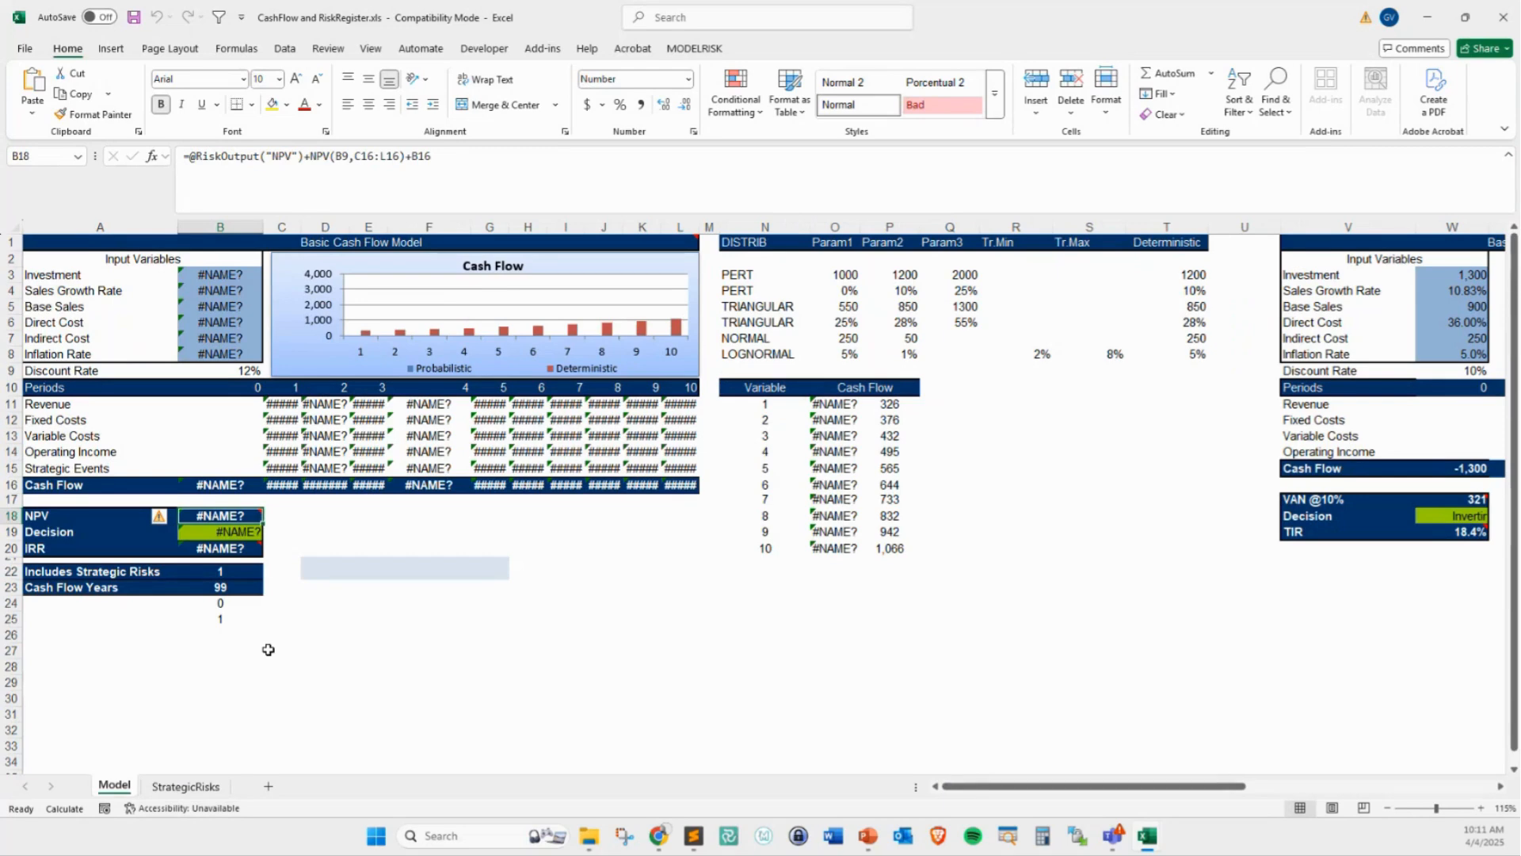
click(674, 48)
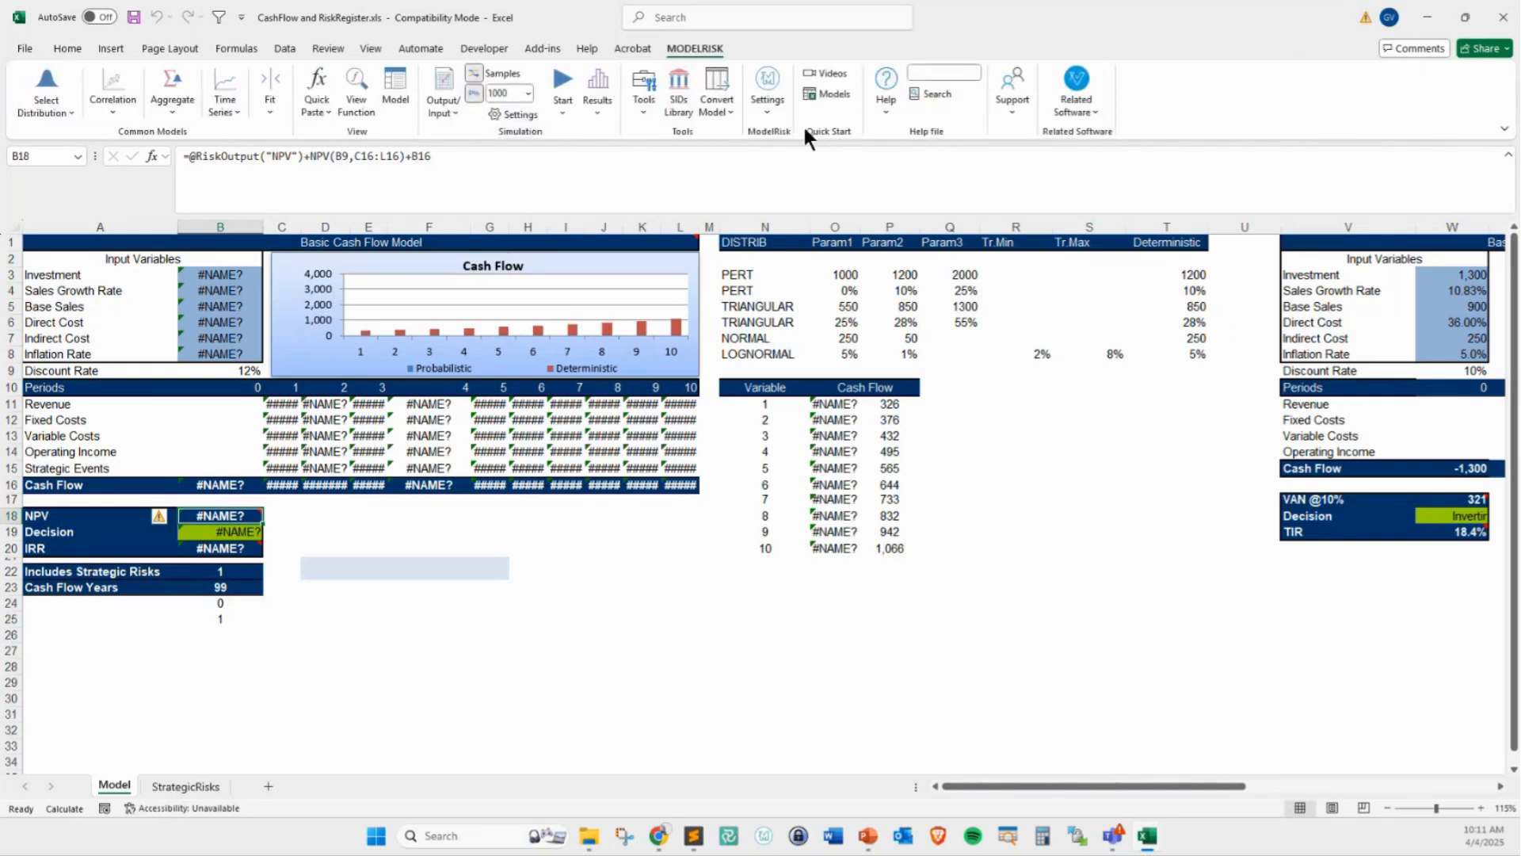
click(711, 112)
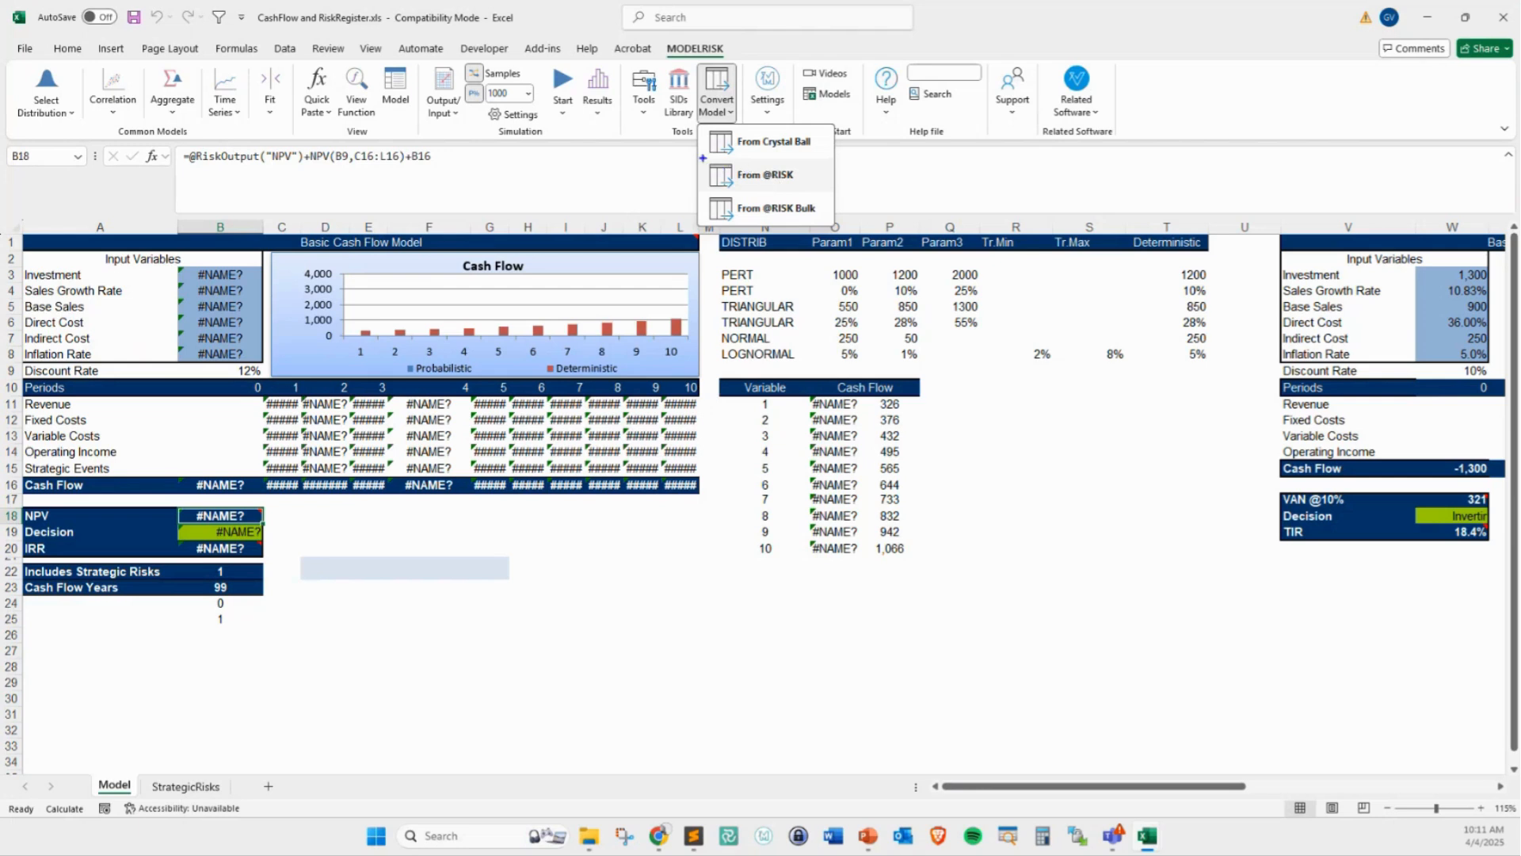
drag(703, 158, 818, 188)
drag(818, 176, 853, 176)
text(t)
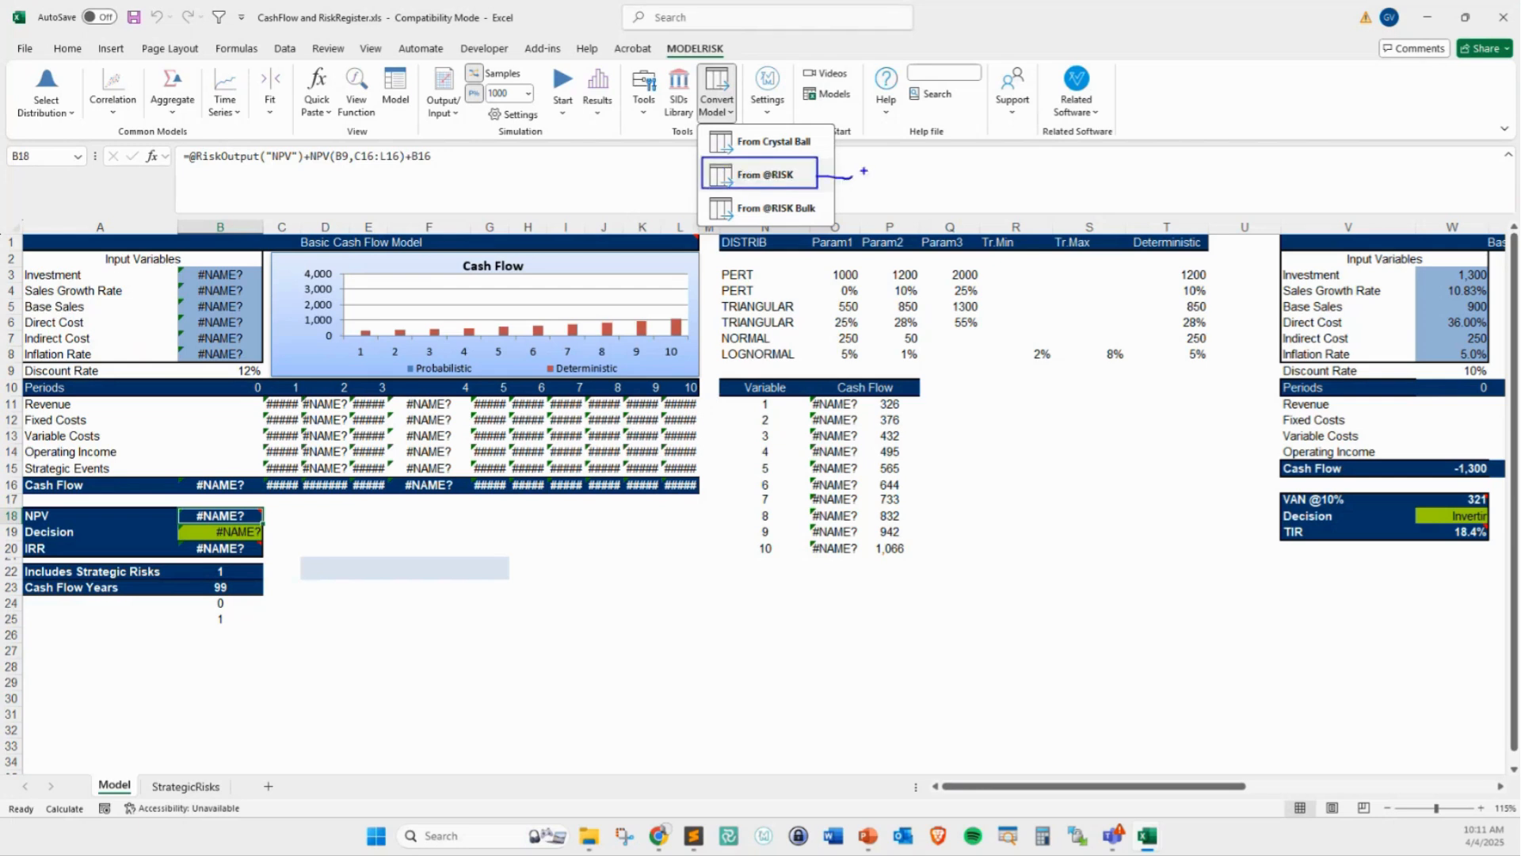
text(convert the current model)
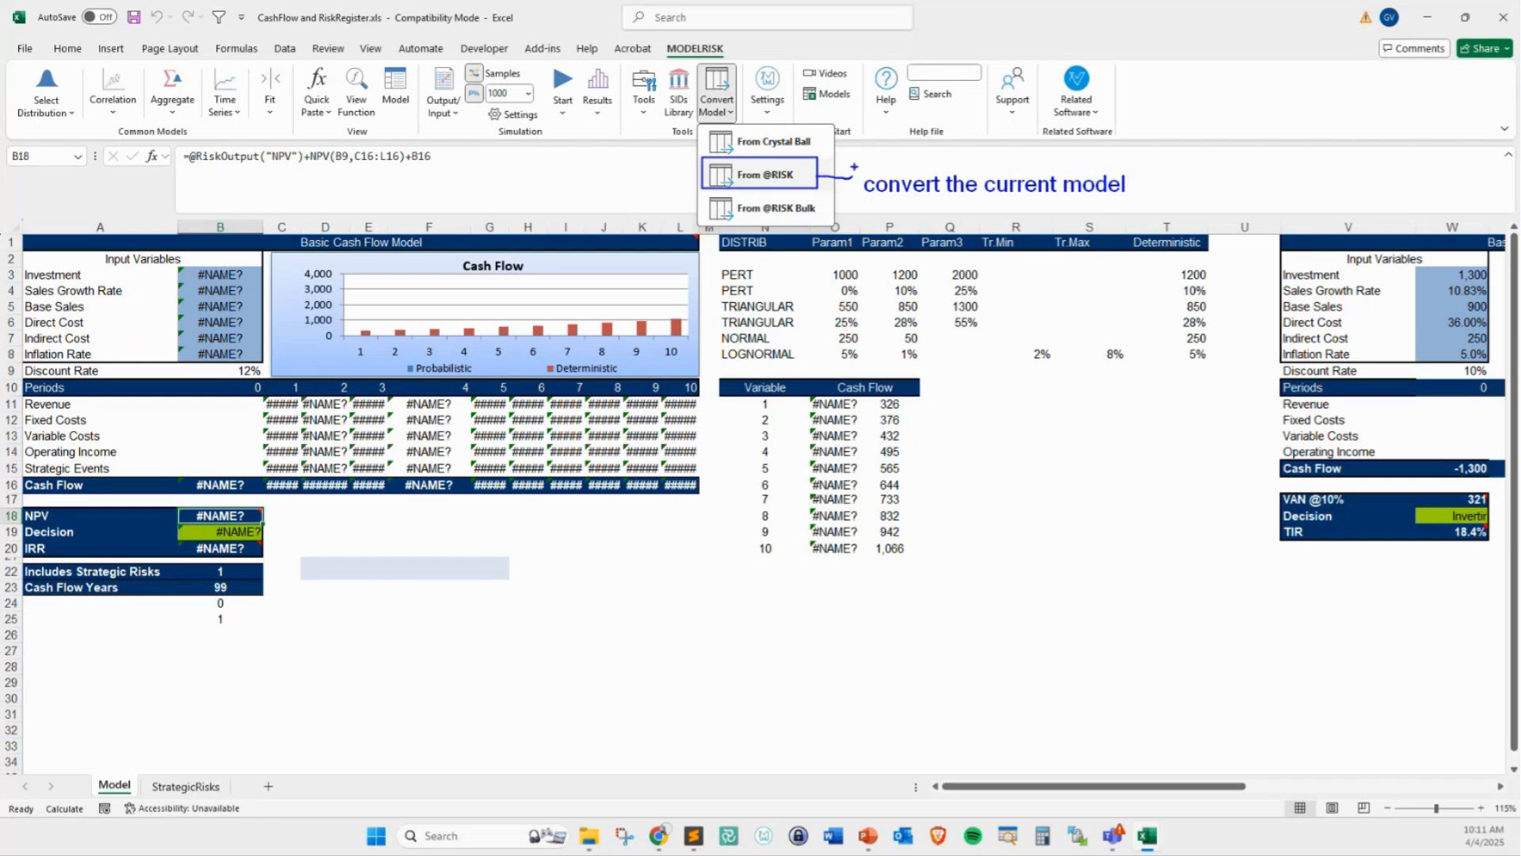
drag(843, 168, 859, 191)
key(Escape)
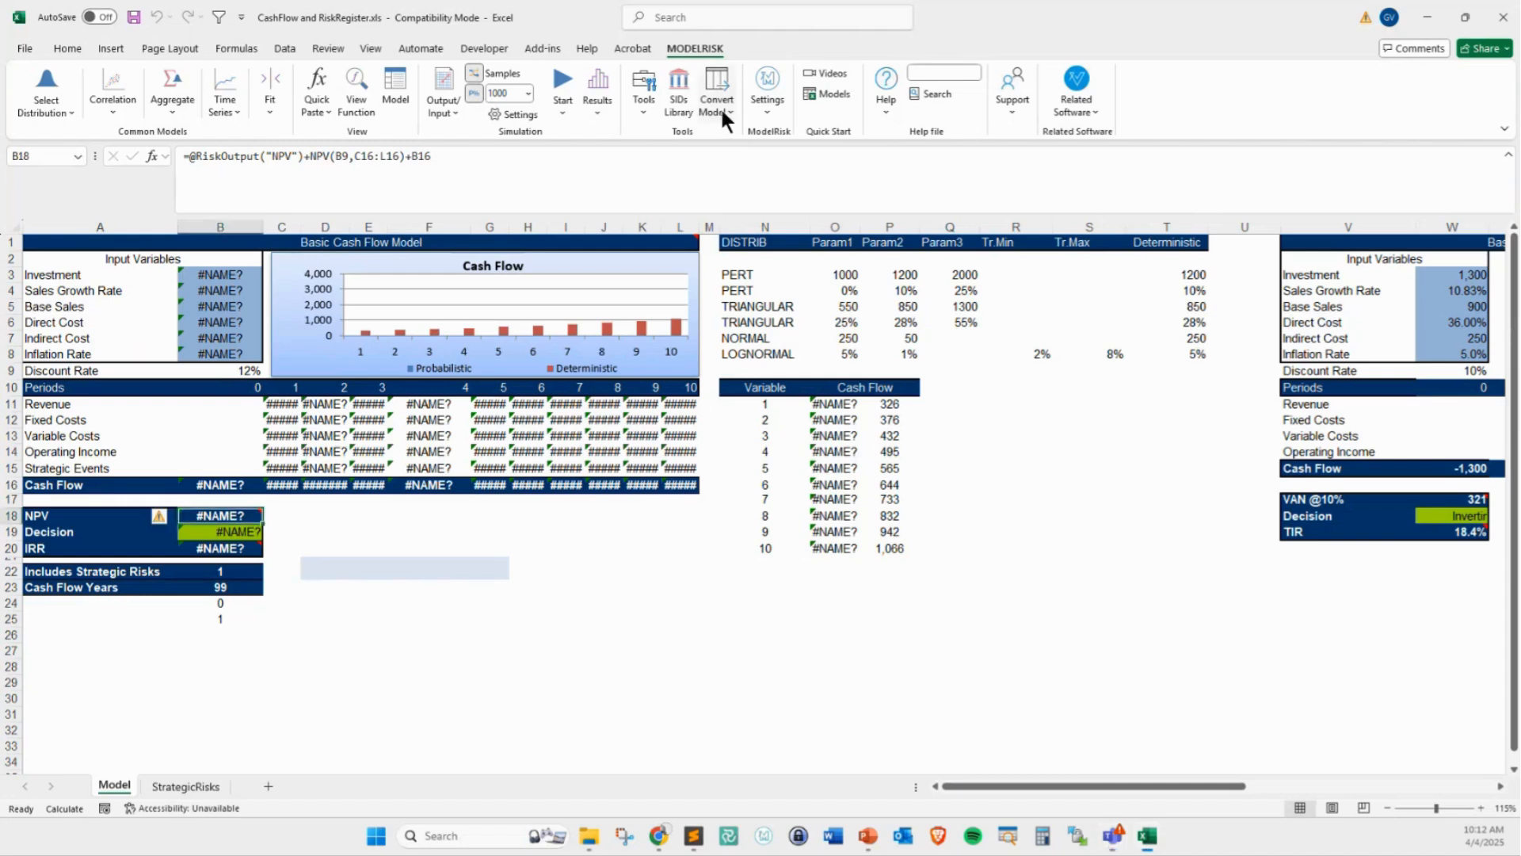
click(720, 105)
click(721, 173)
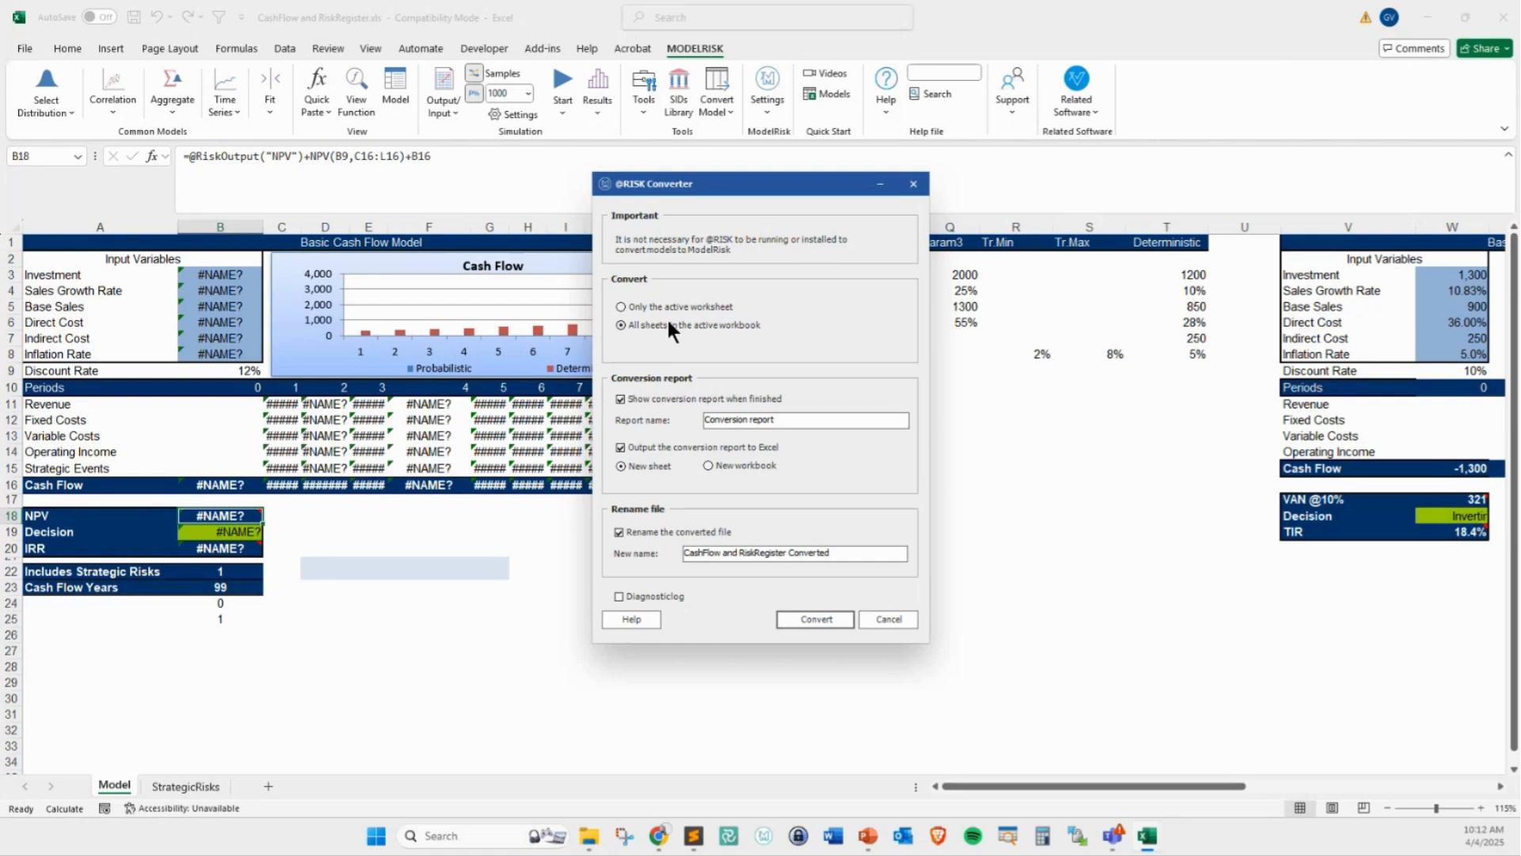
key(ctrl+2)
drag(715, 287, 691, 300)
mouse_move(632, 360)
mouse_down()
mouse_move(654, 327)
mouse_move(658, 350)
mouse_up()
key(Escape)
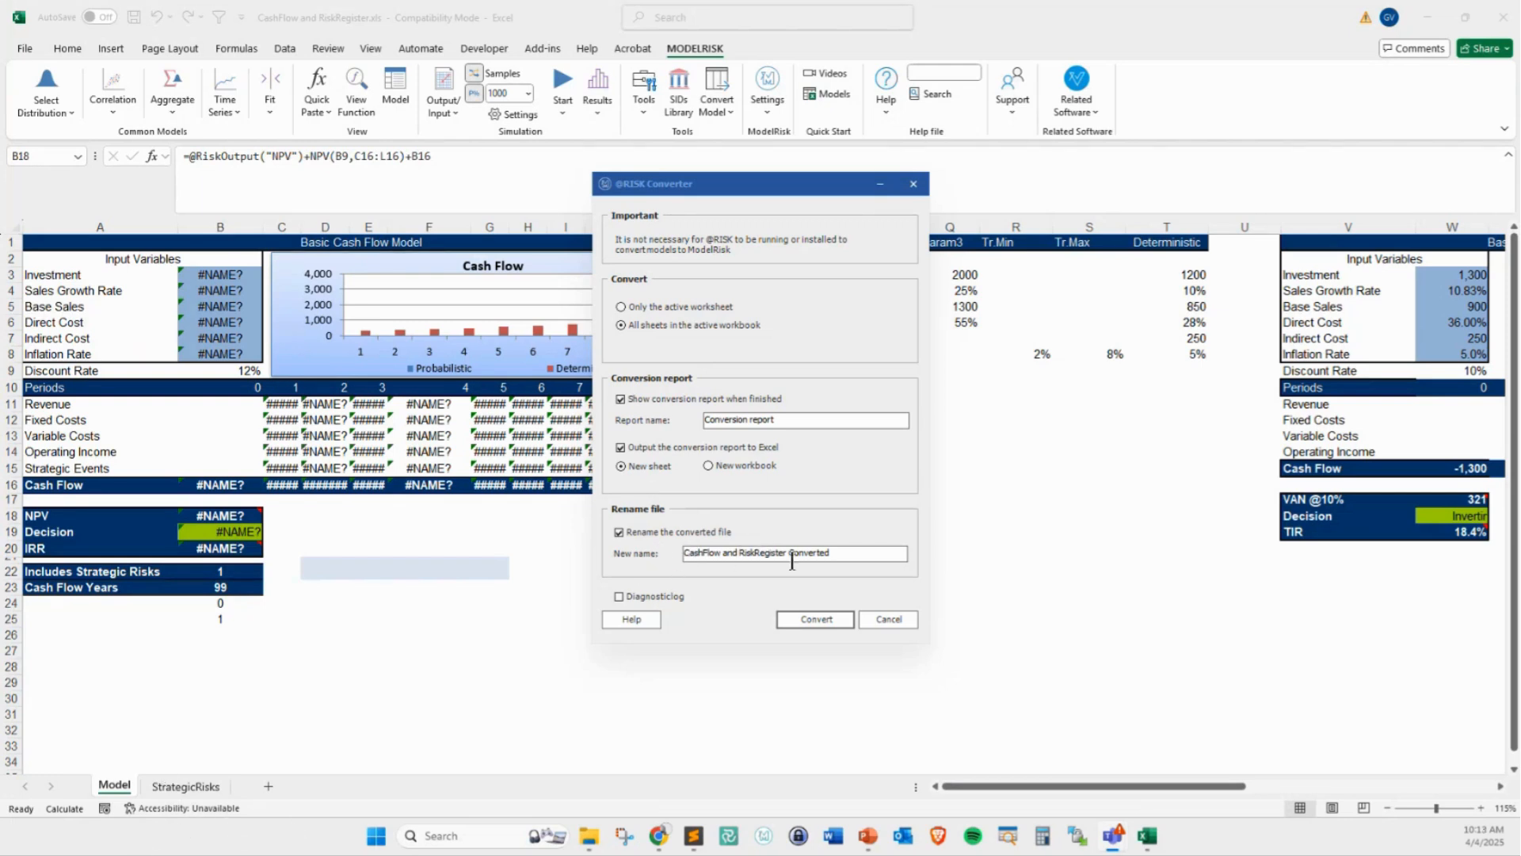
drag(843, 558, 657, 554)
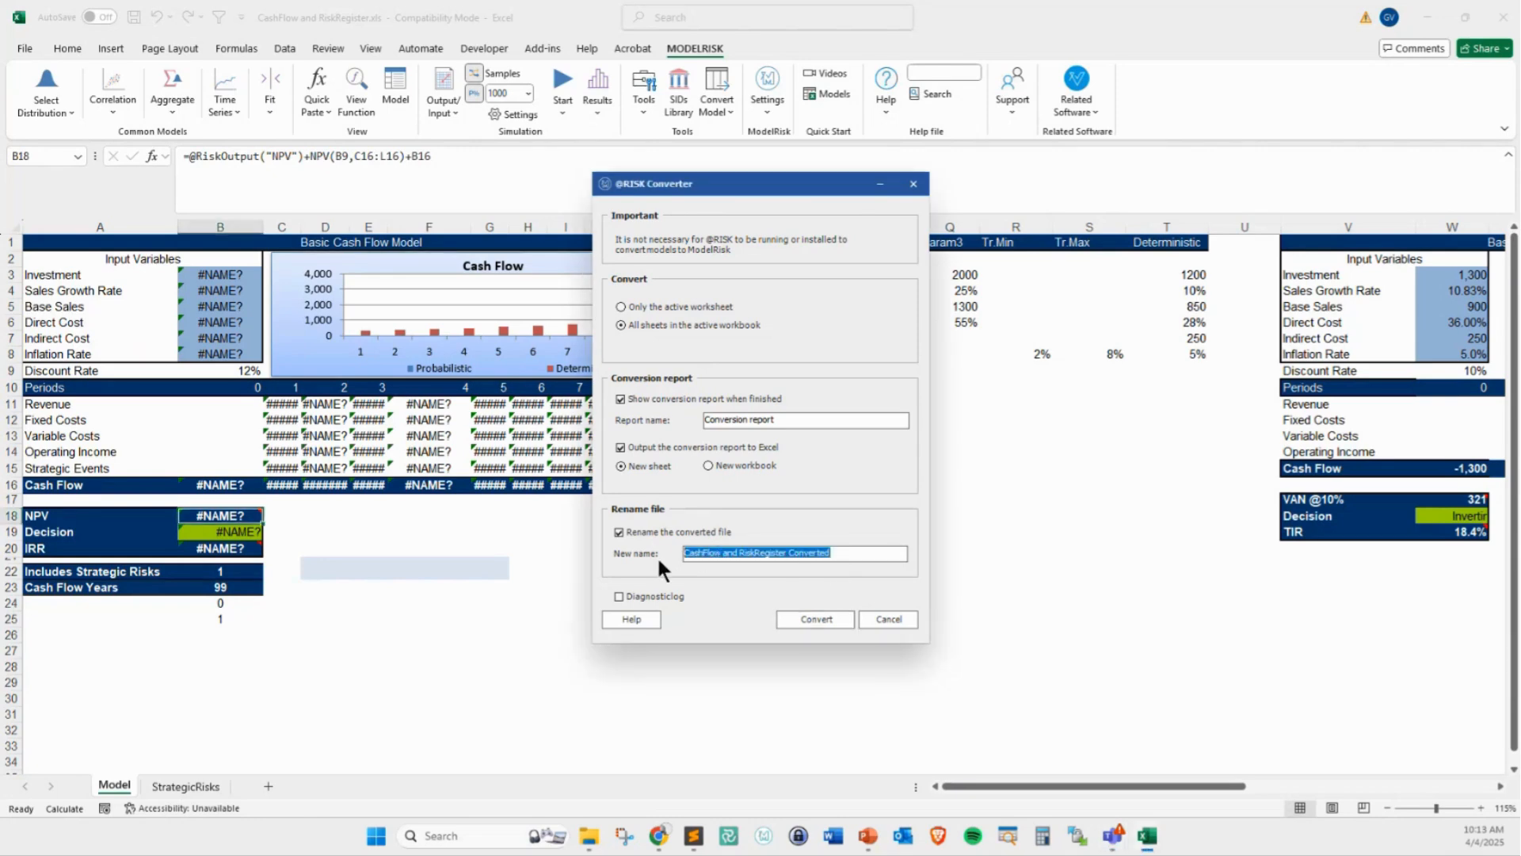
click(812, 619)
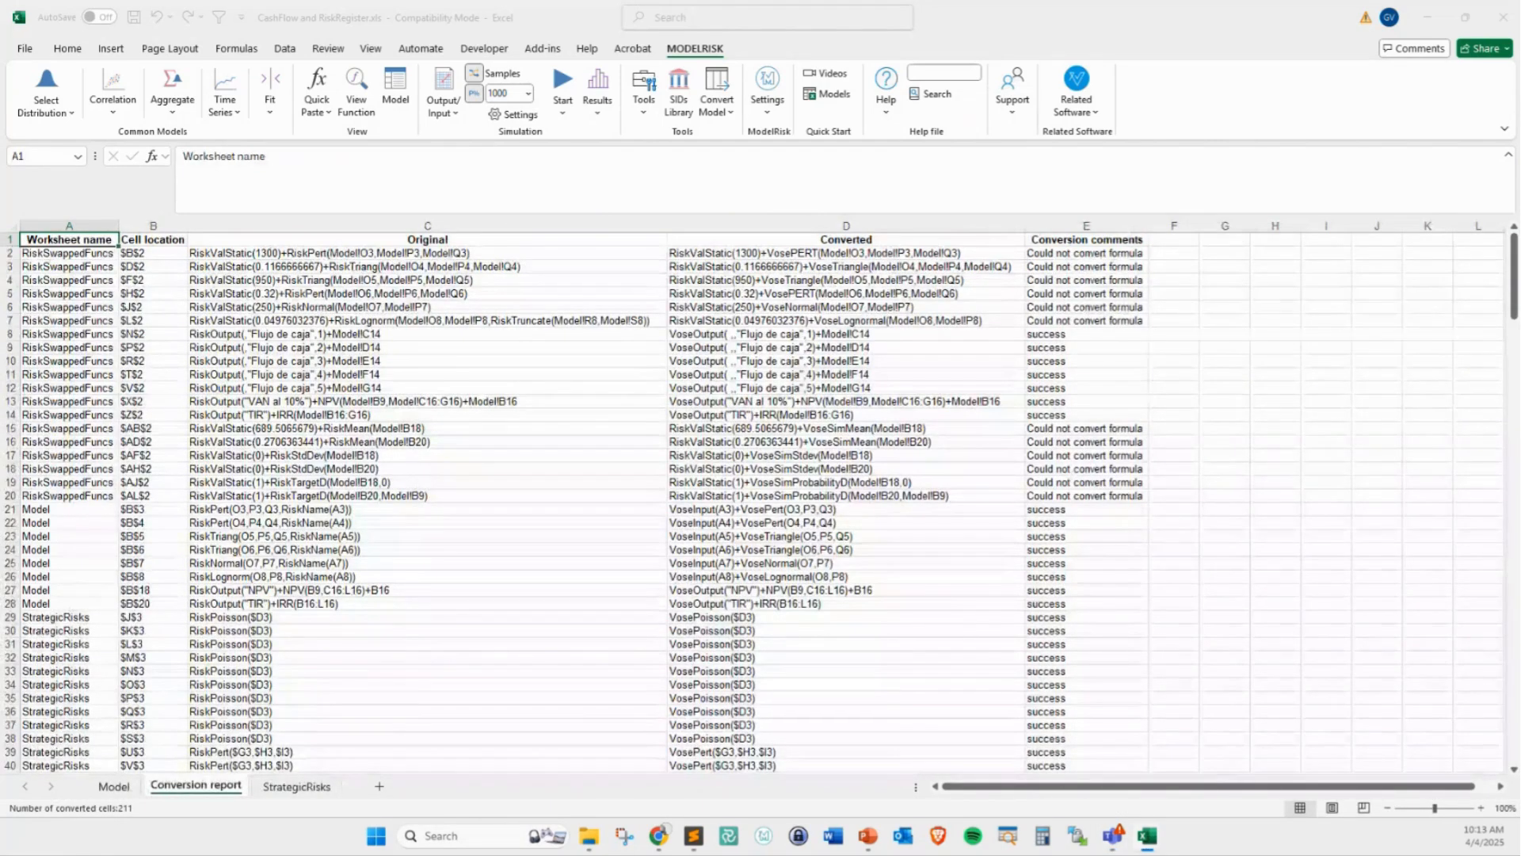
Review the conversion report in an enlarged window, close it, and highlight rows 2 to 7 on the Conversion report sheet
drag(749, 411, 856, 411)
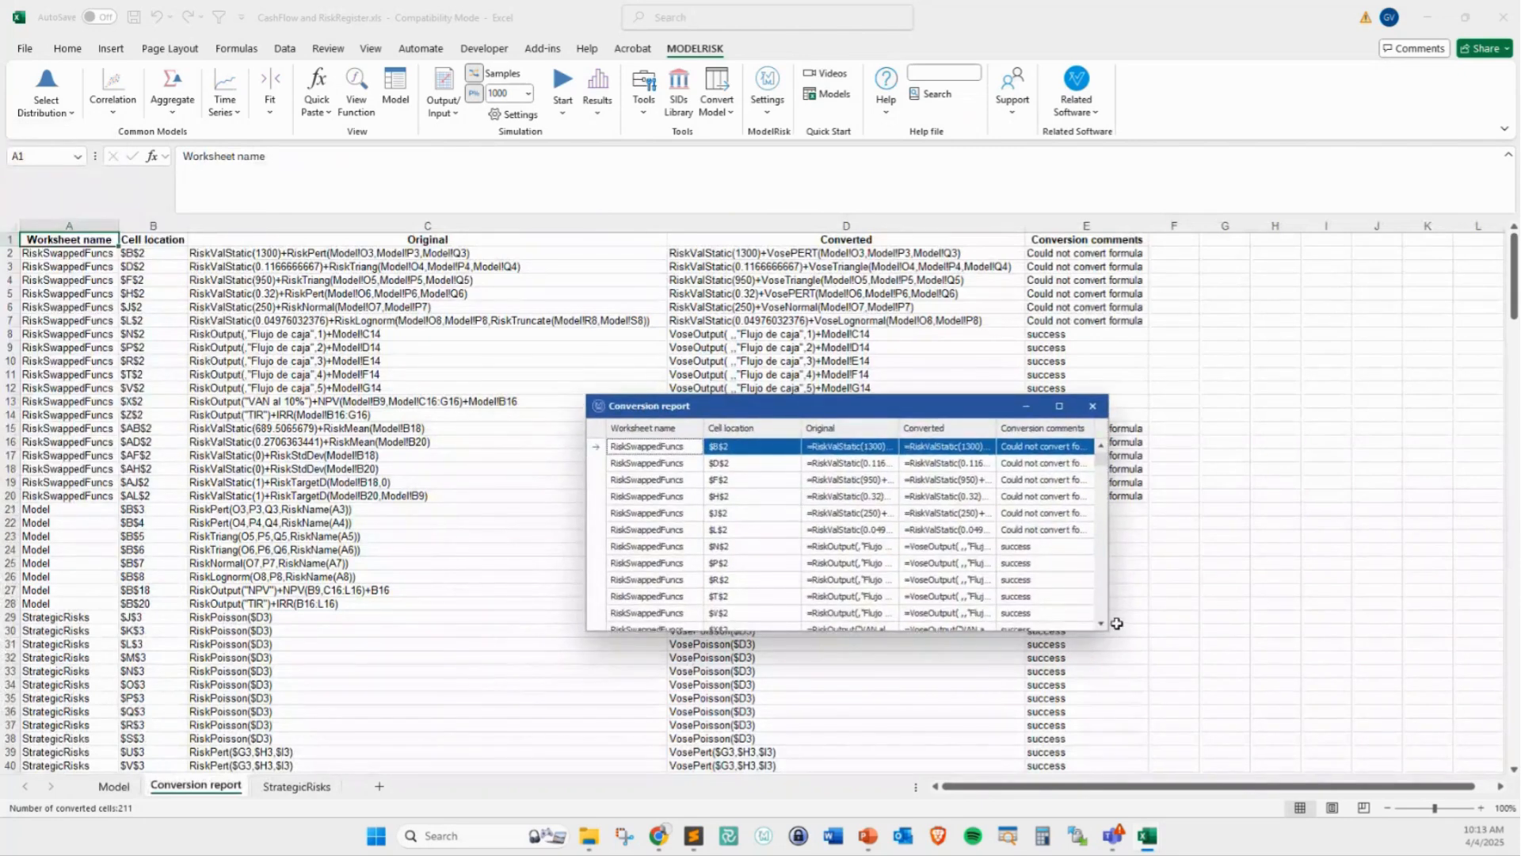
drag(972, 408, 889, 263)
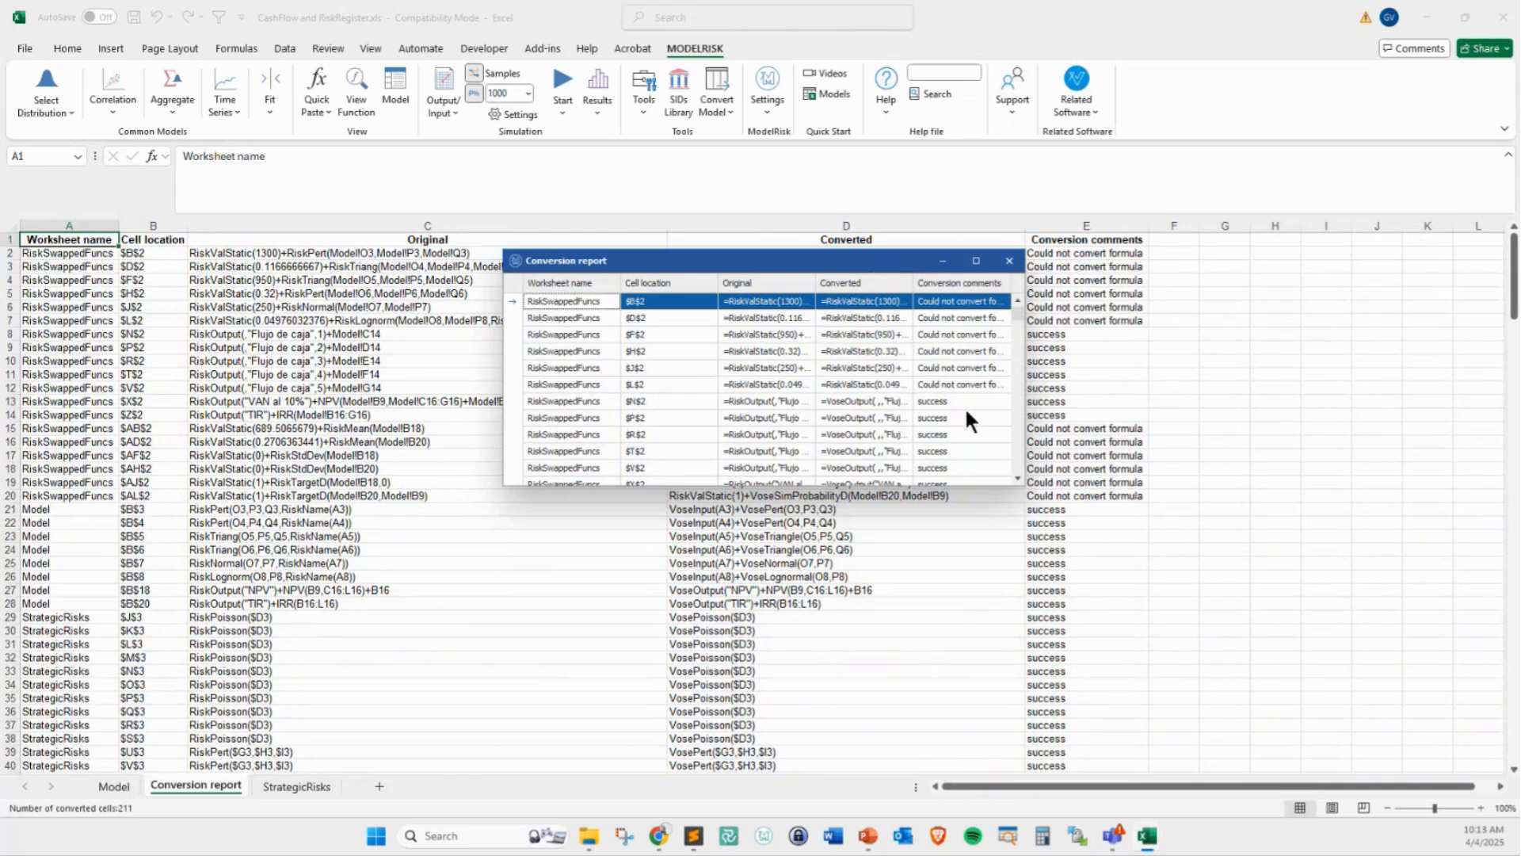
drag(1017, 483, 1150, 758)
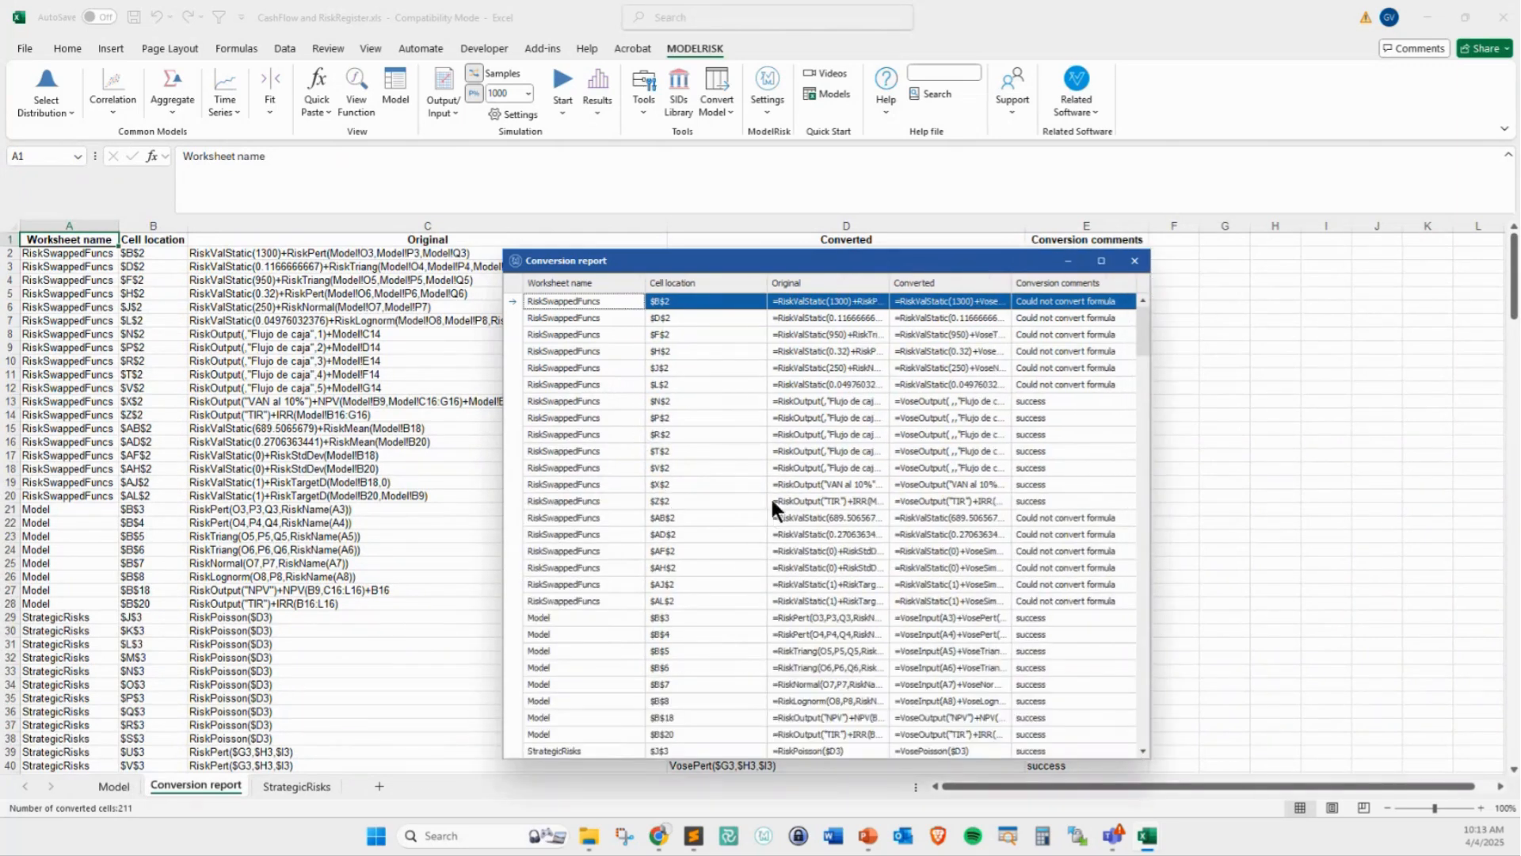
click(1131, 261)
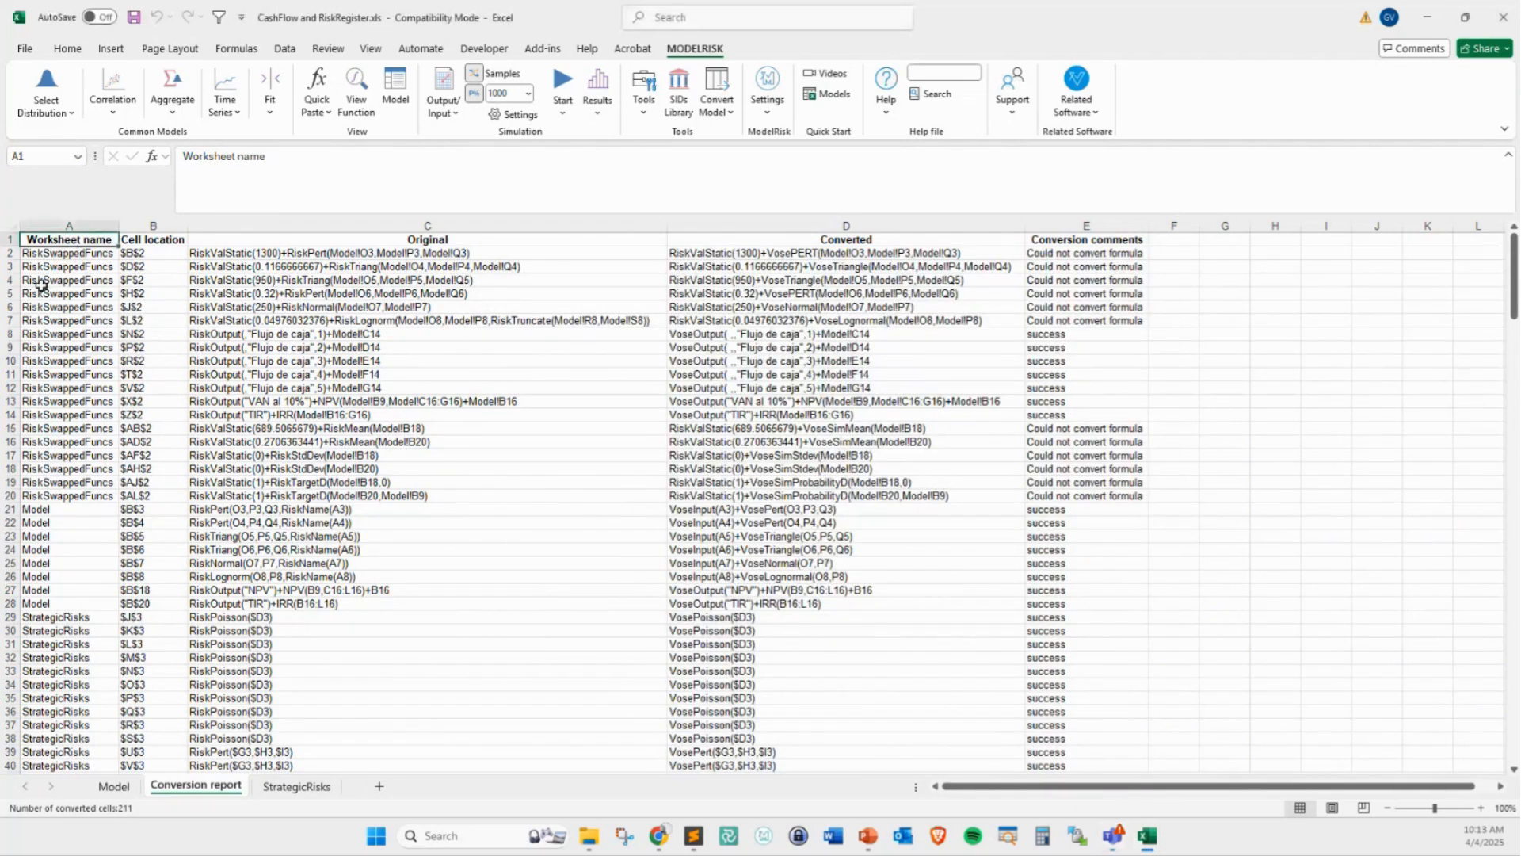
drag(79, 253, 1109, 321)
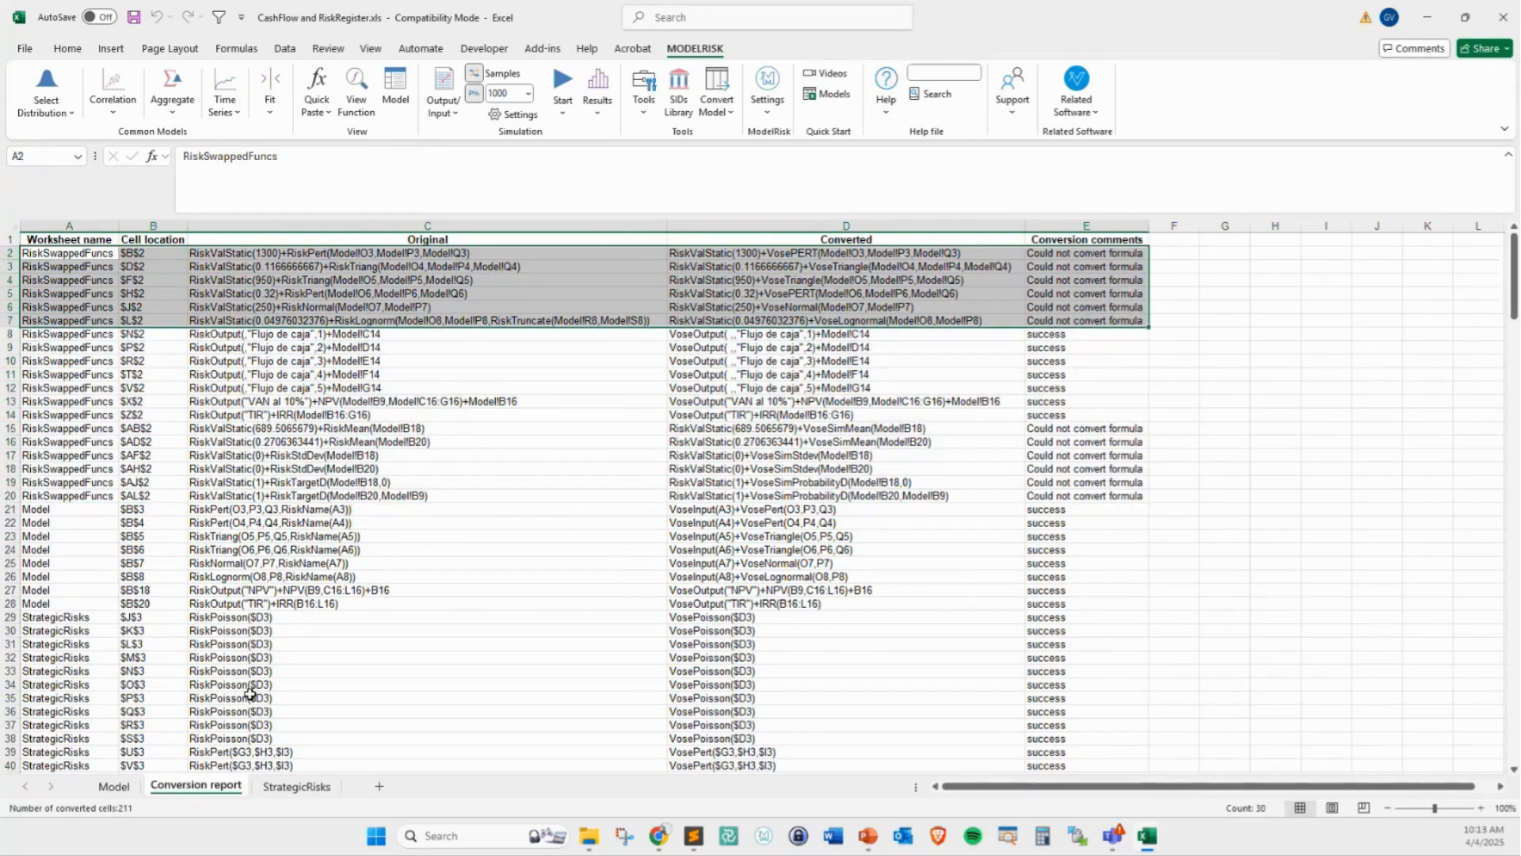
Examine the converted ModelRisk formulas in the Model sheet's Investment, Sales Growth Rate, NPV and IRR cells
click(110, 786)
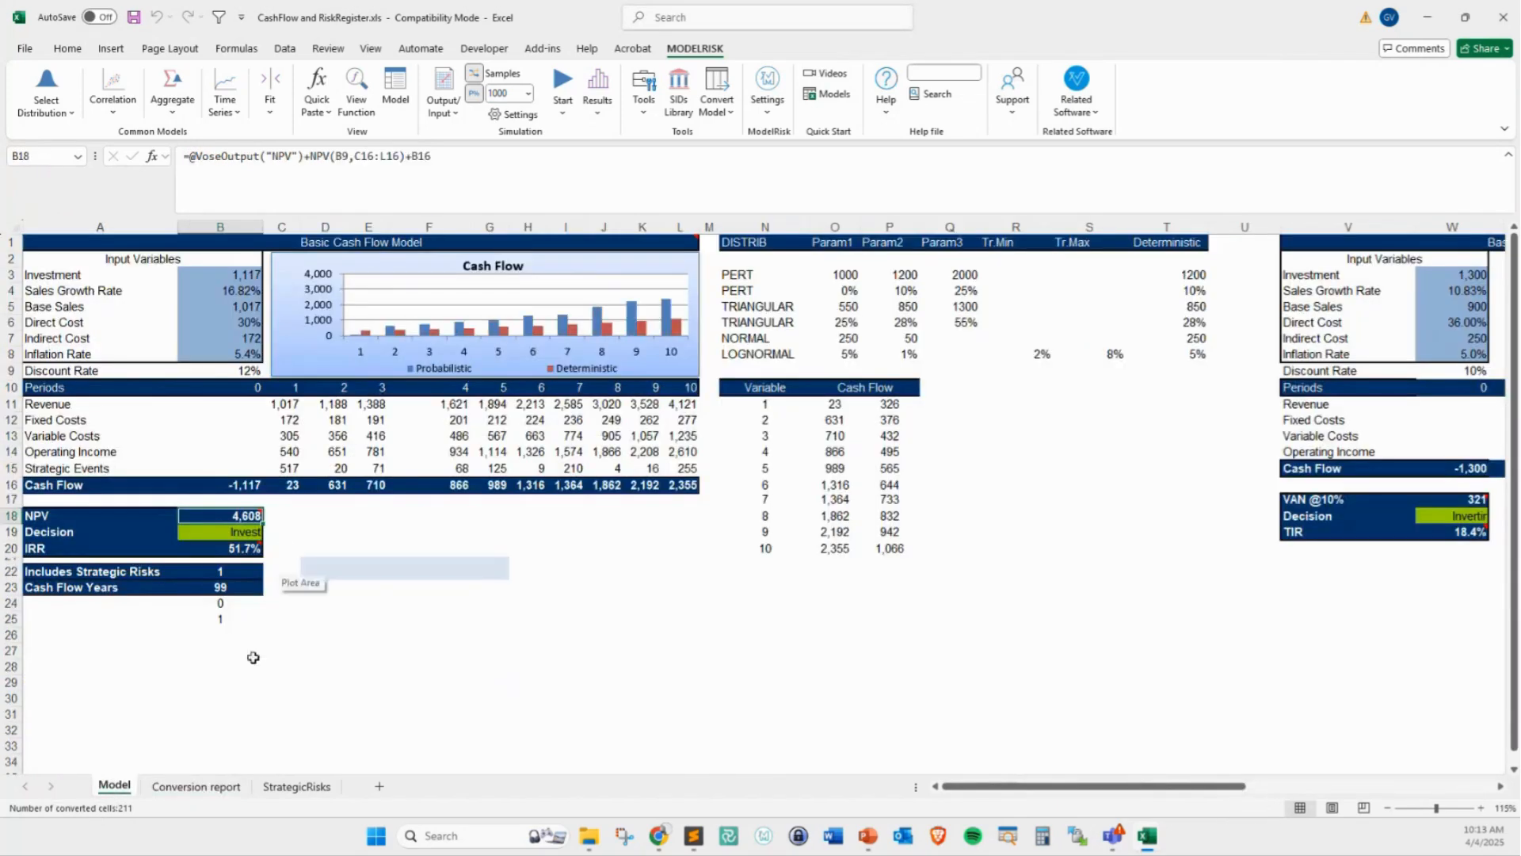
click(204, 280)
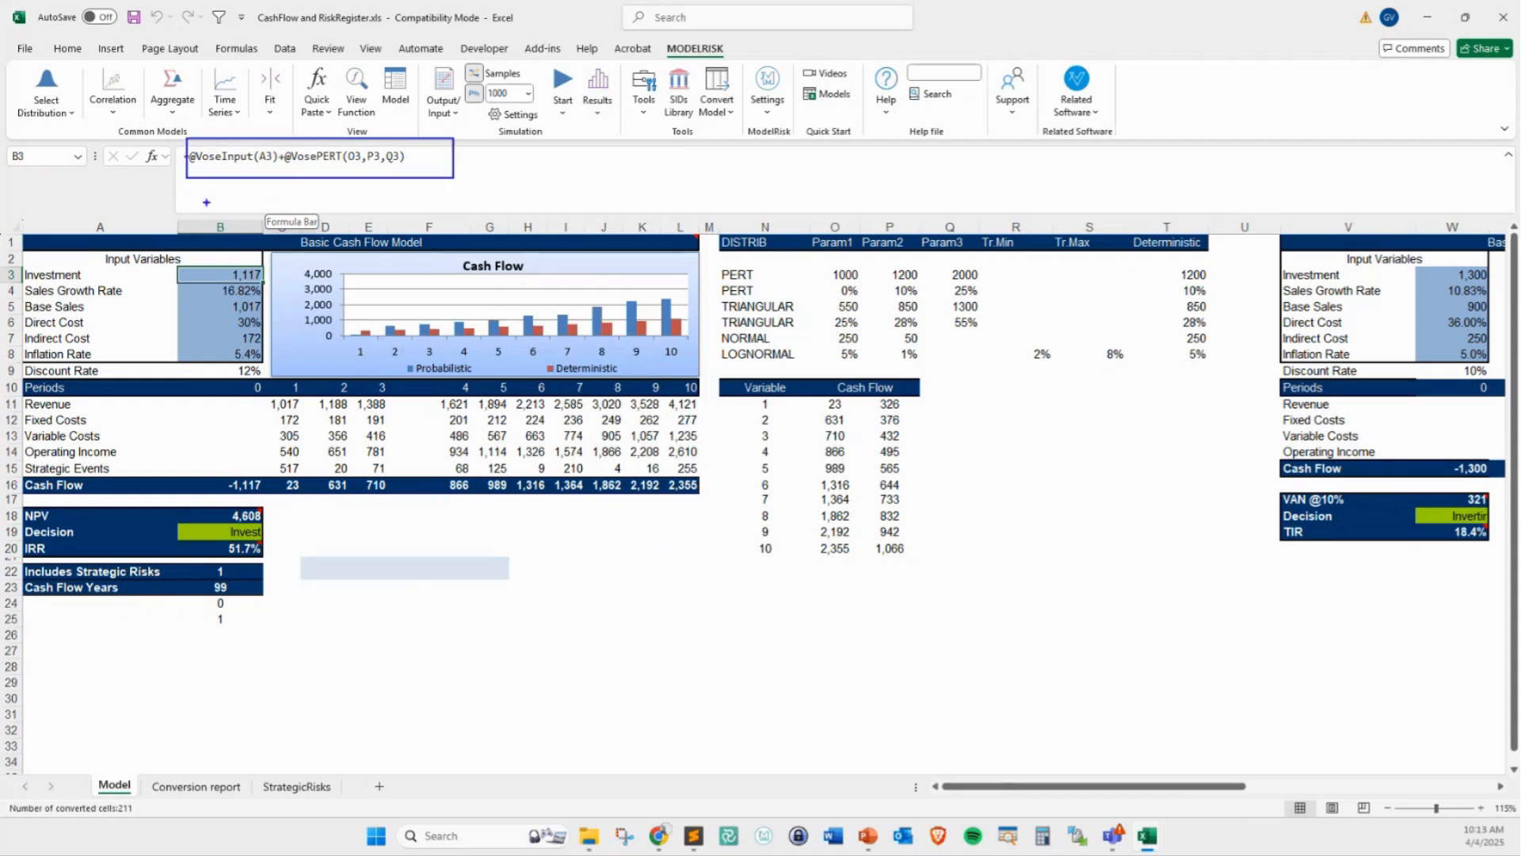
drag(206, 202, 228, 183)
key(Escape)
key(Down)
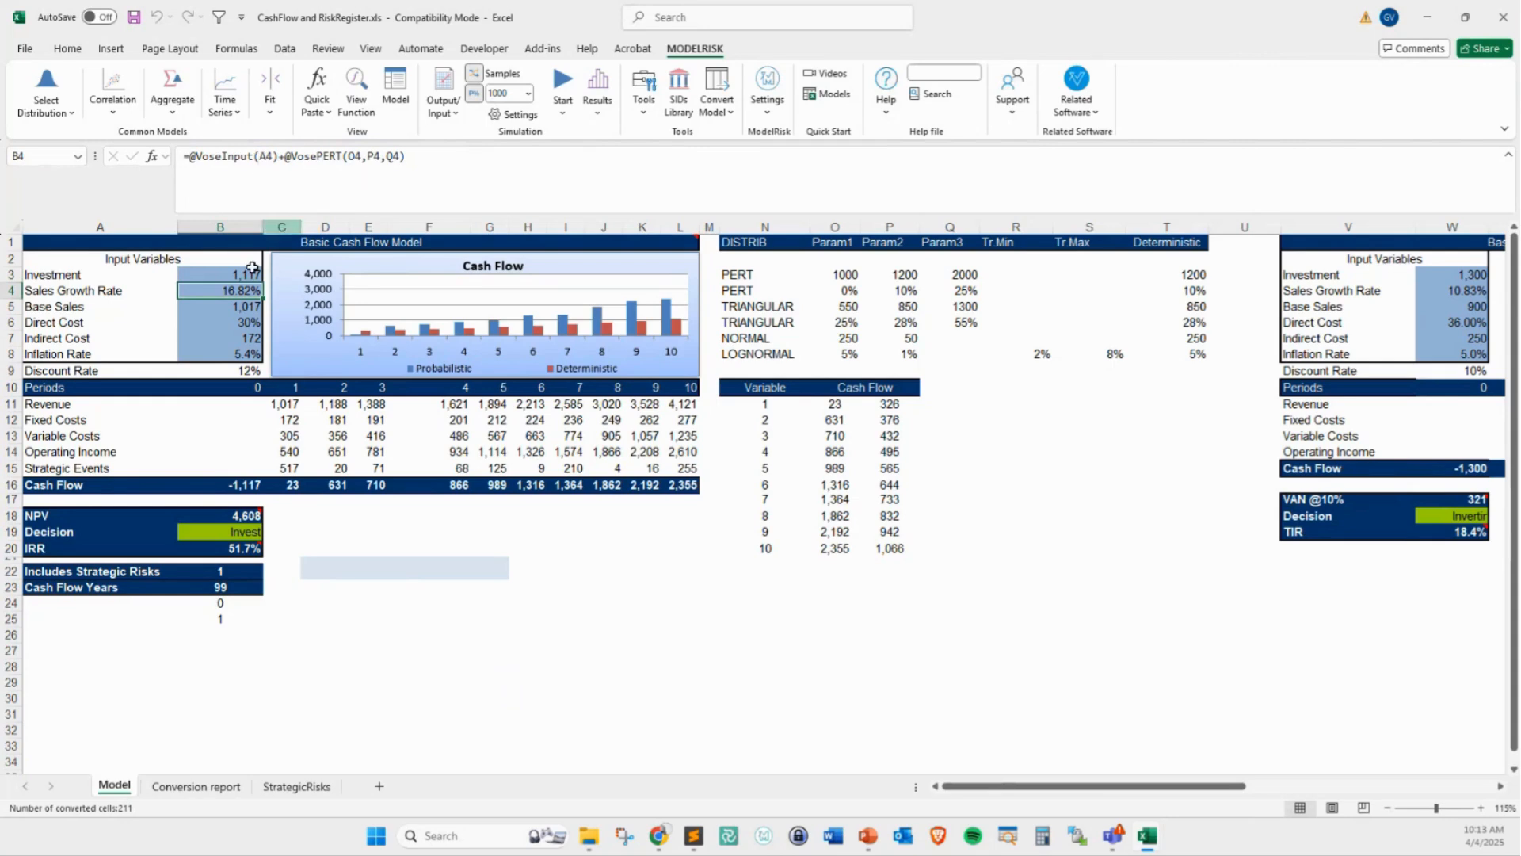
click(247, 515)
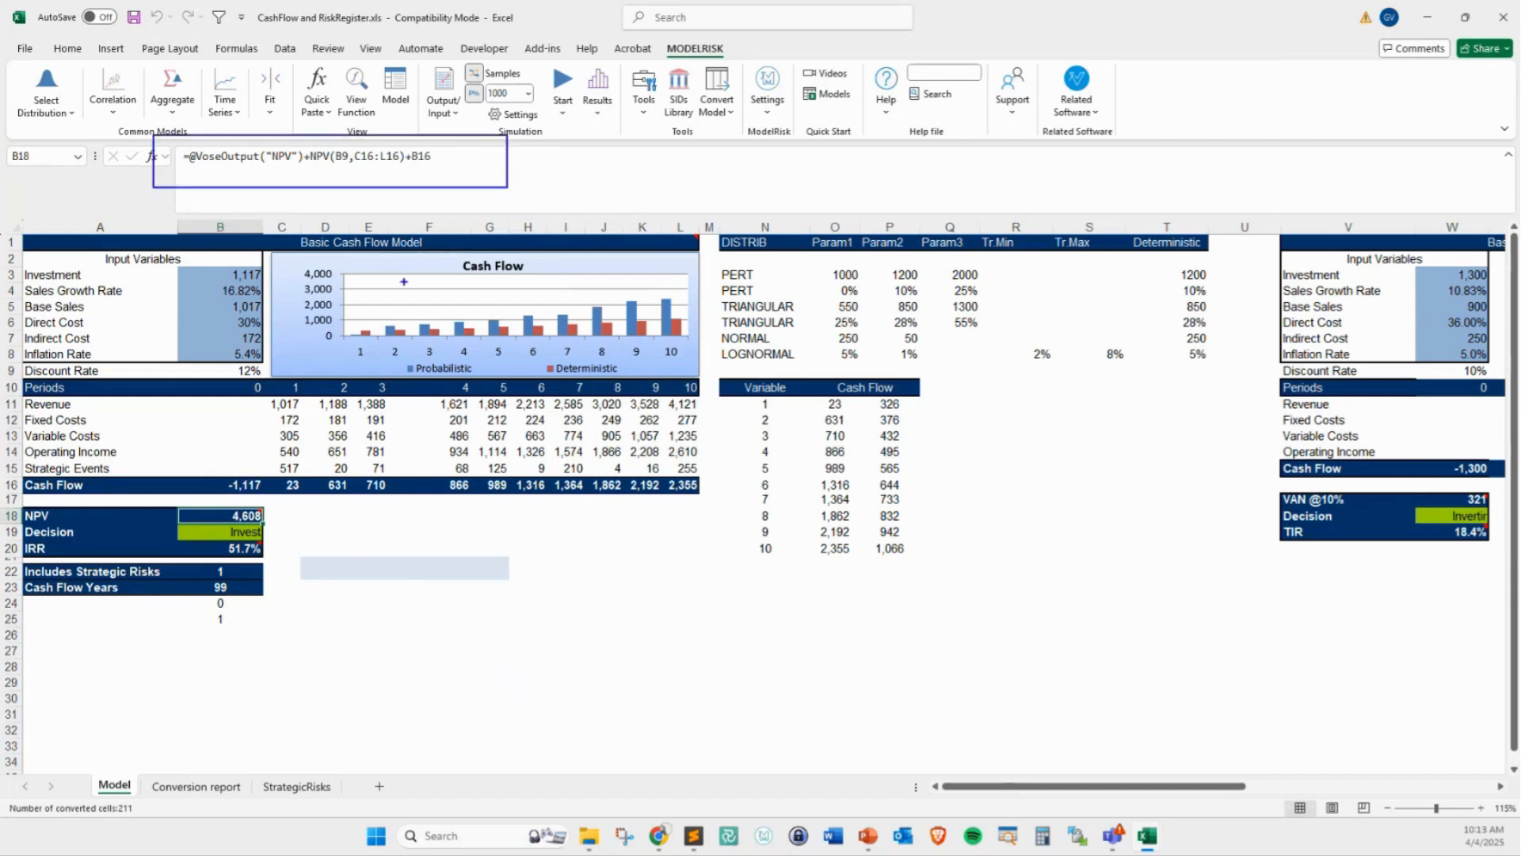
click(252, 549)
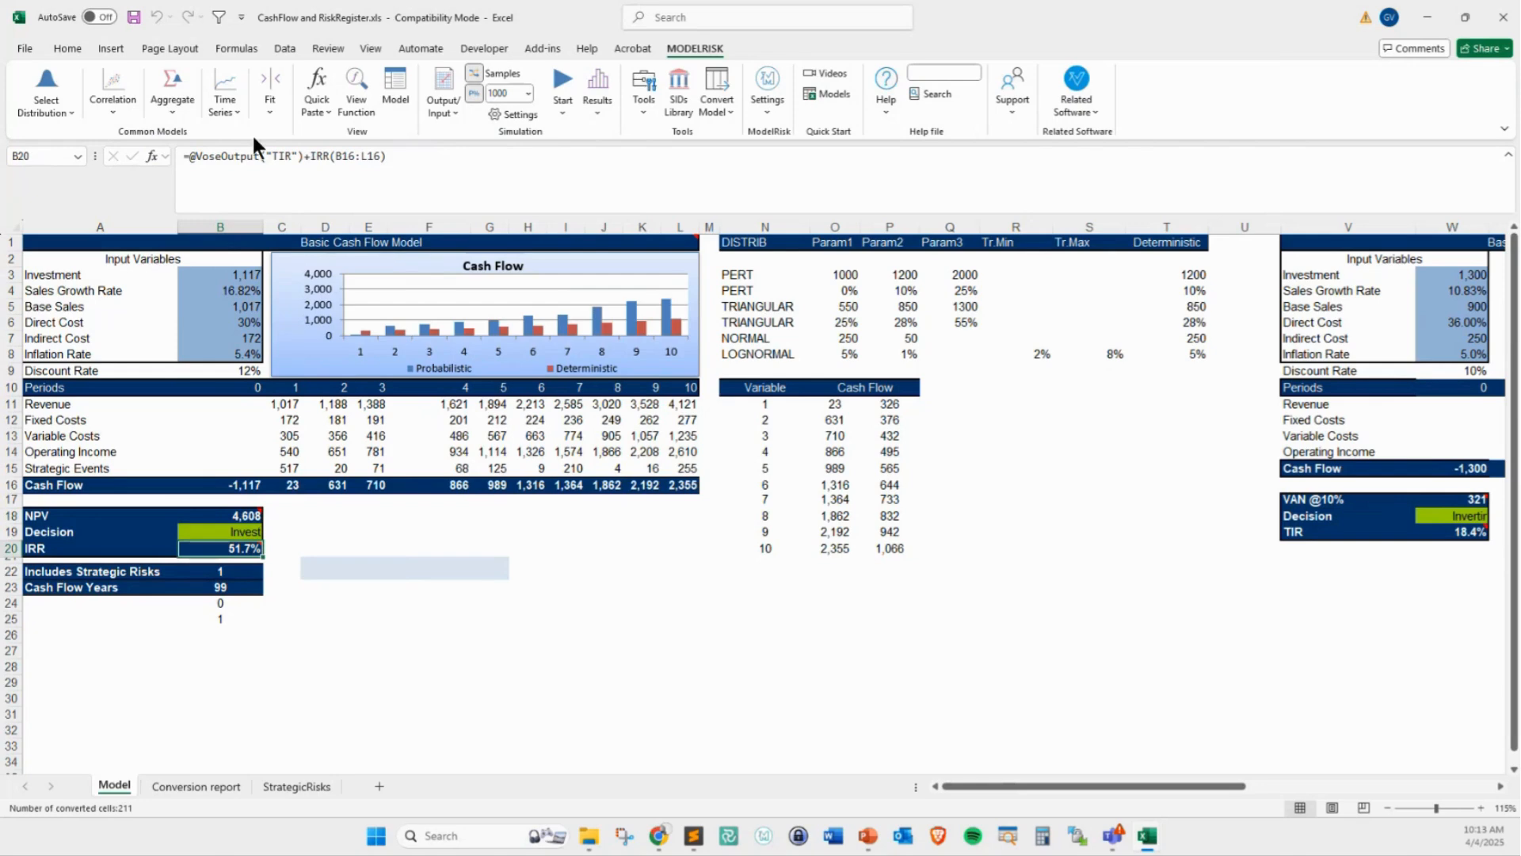
click(214, 587)
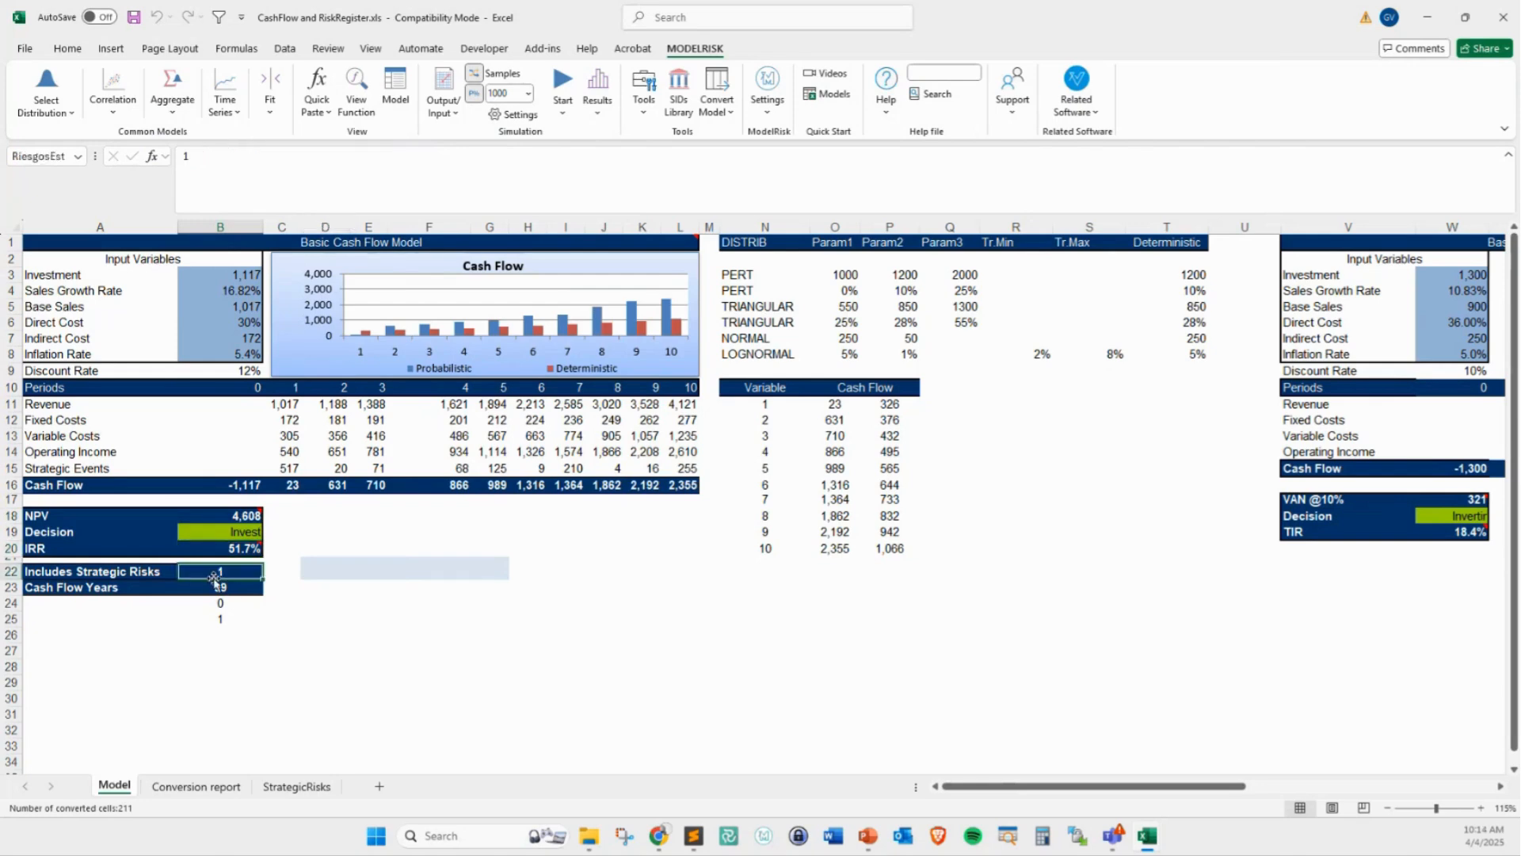
click(397, 571)
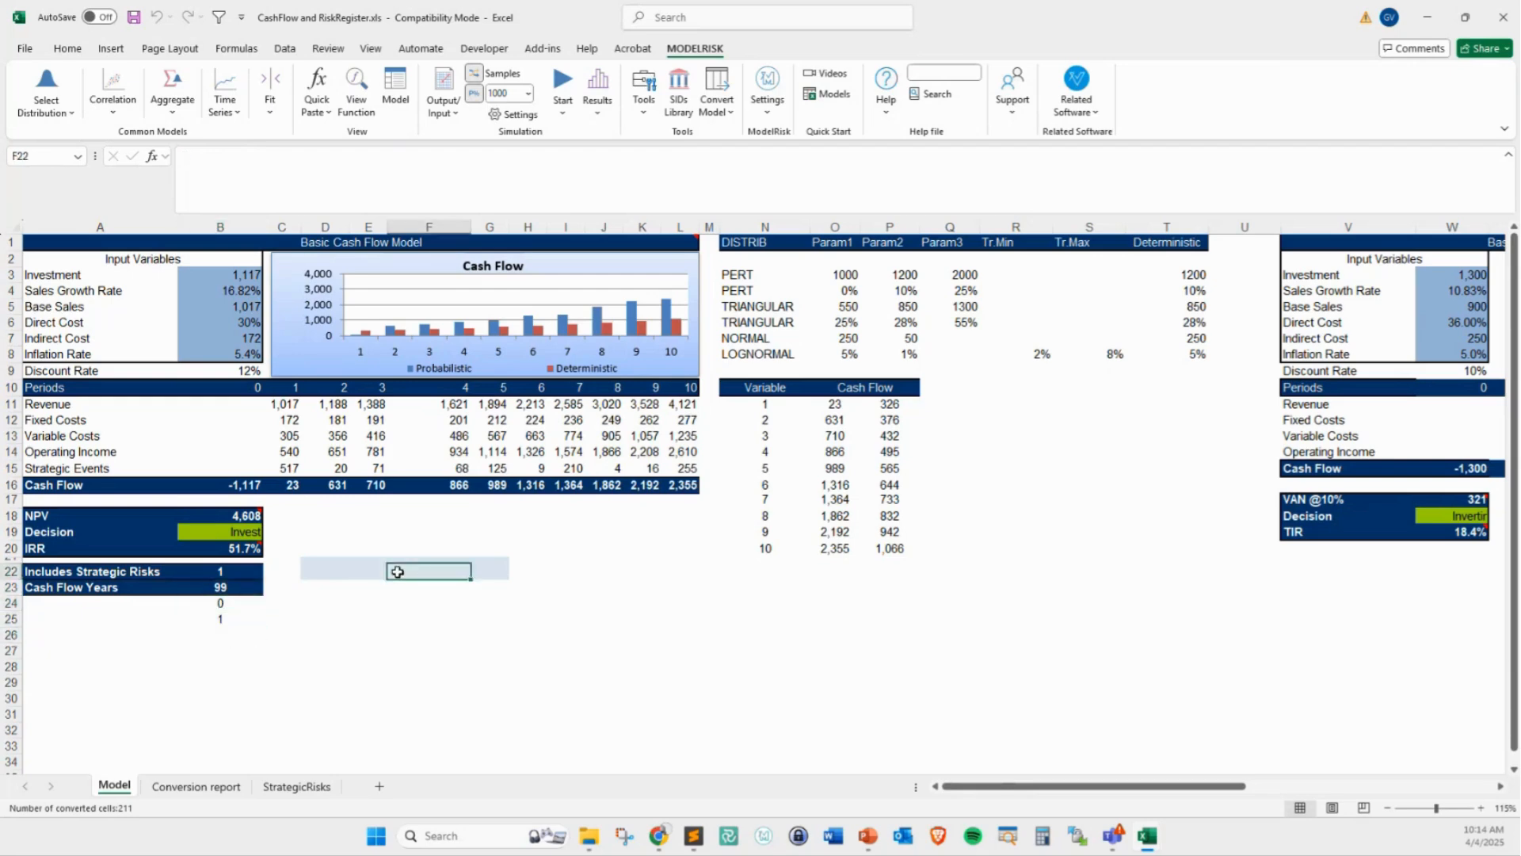
Check the converted Event Frequency formula for Expropiation on the StrategicRisks sheet and recalculate the workbook several times
click(298, 787)
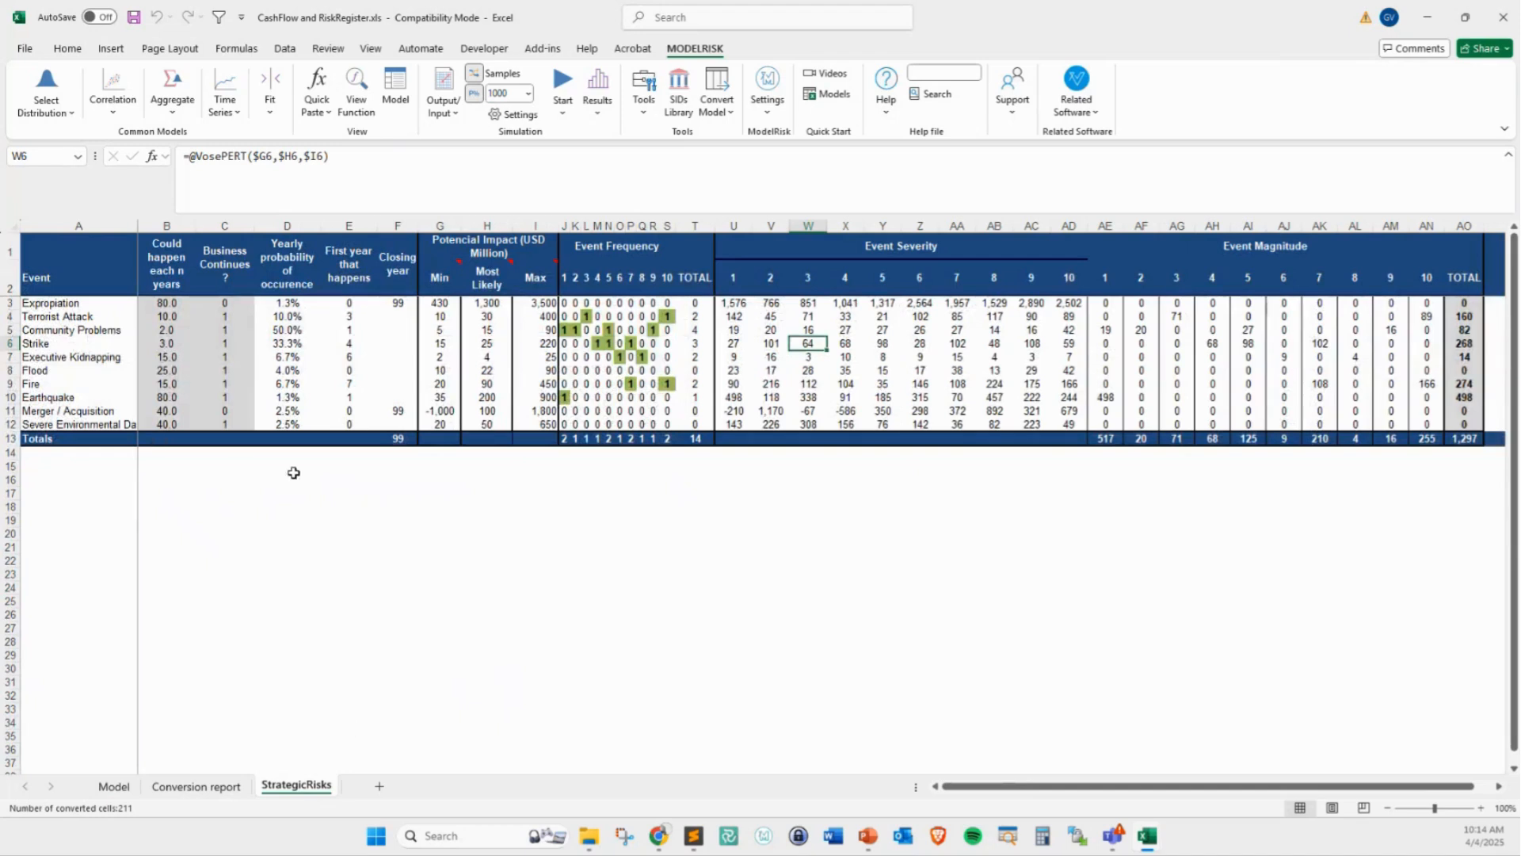
click(575, 303)
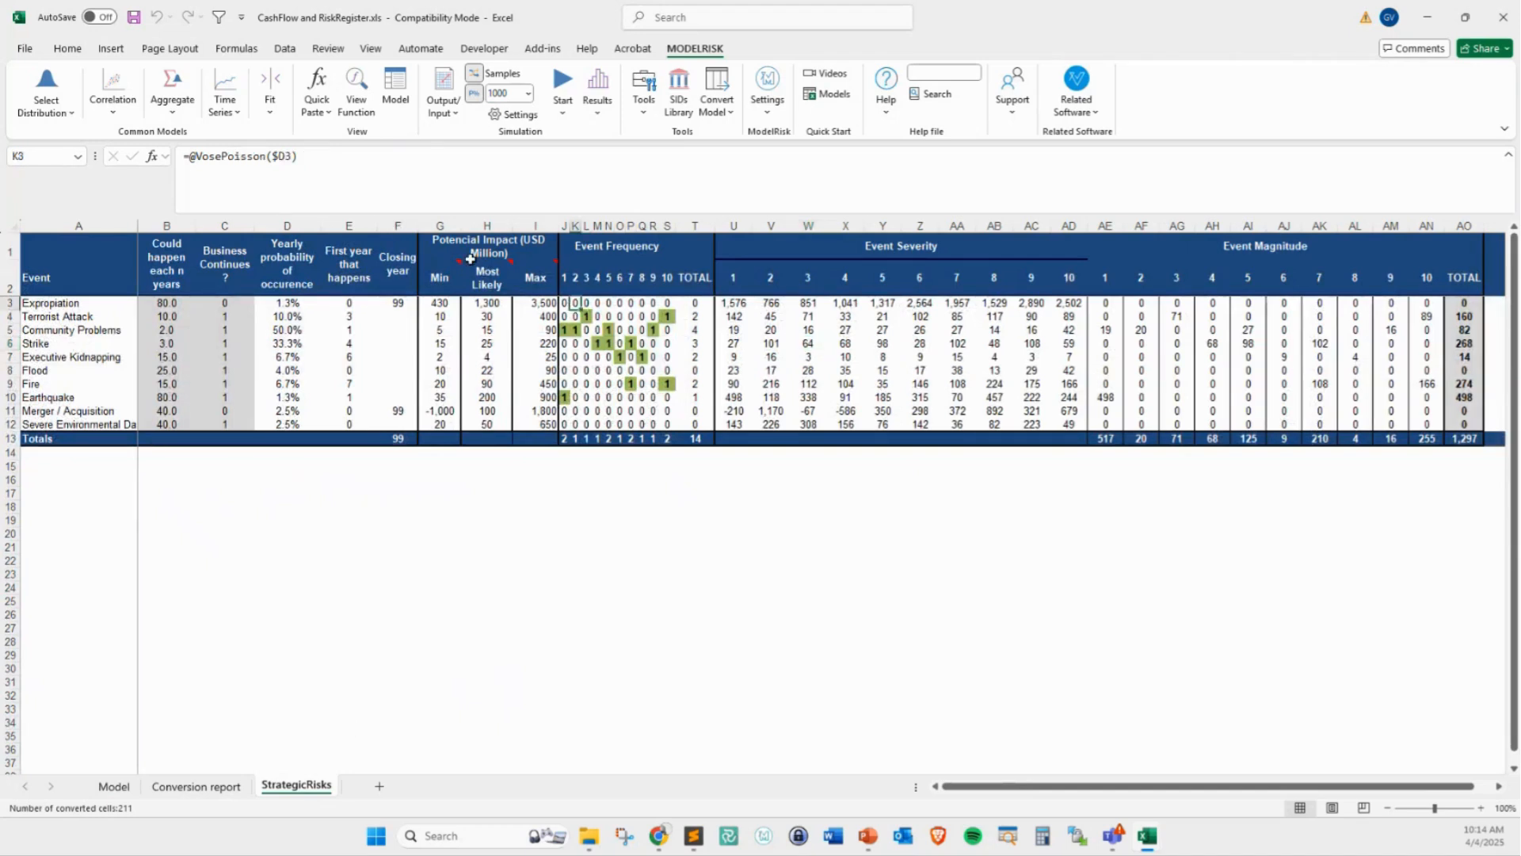
key(F9)
key(F9)
key(F9)
key(F9)
key(F9)
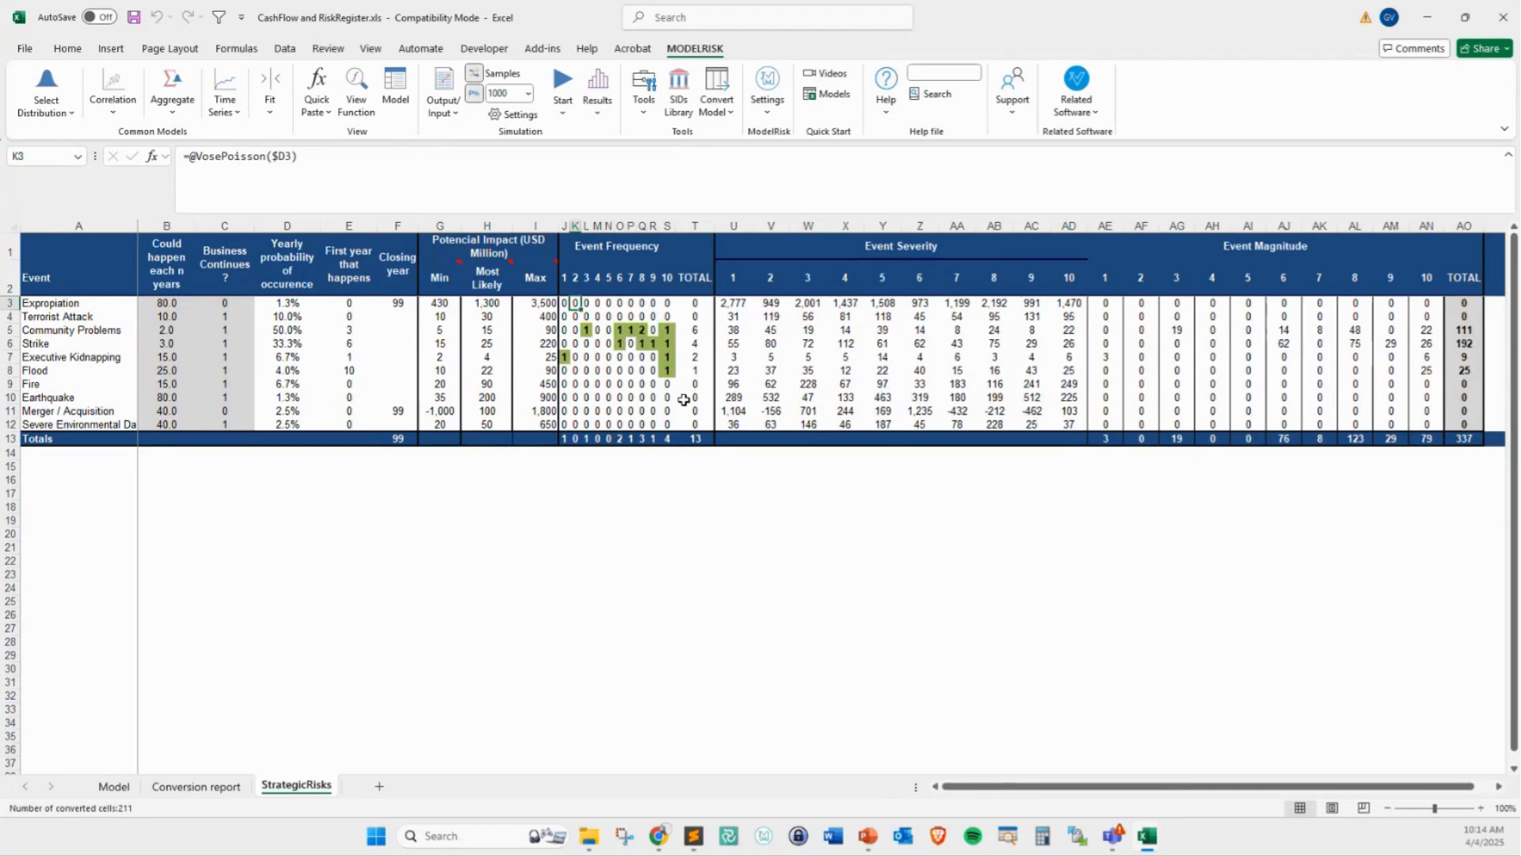
key(F9)
key(F9)
key(F9)
Inspect the converted Event Severity formulas across several events and years, and recalculate the workbook to resample them
click(746, 304)
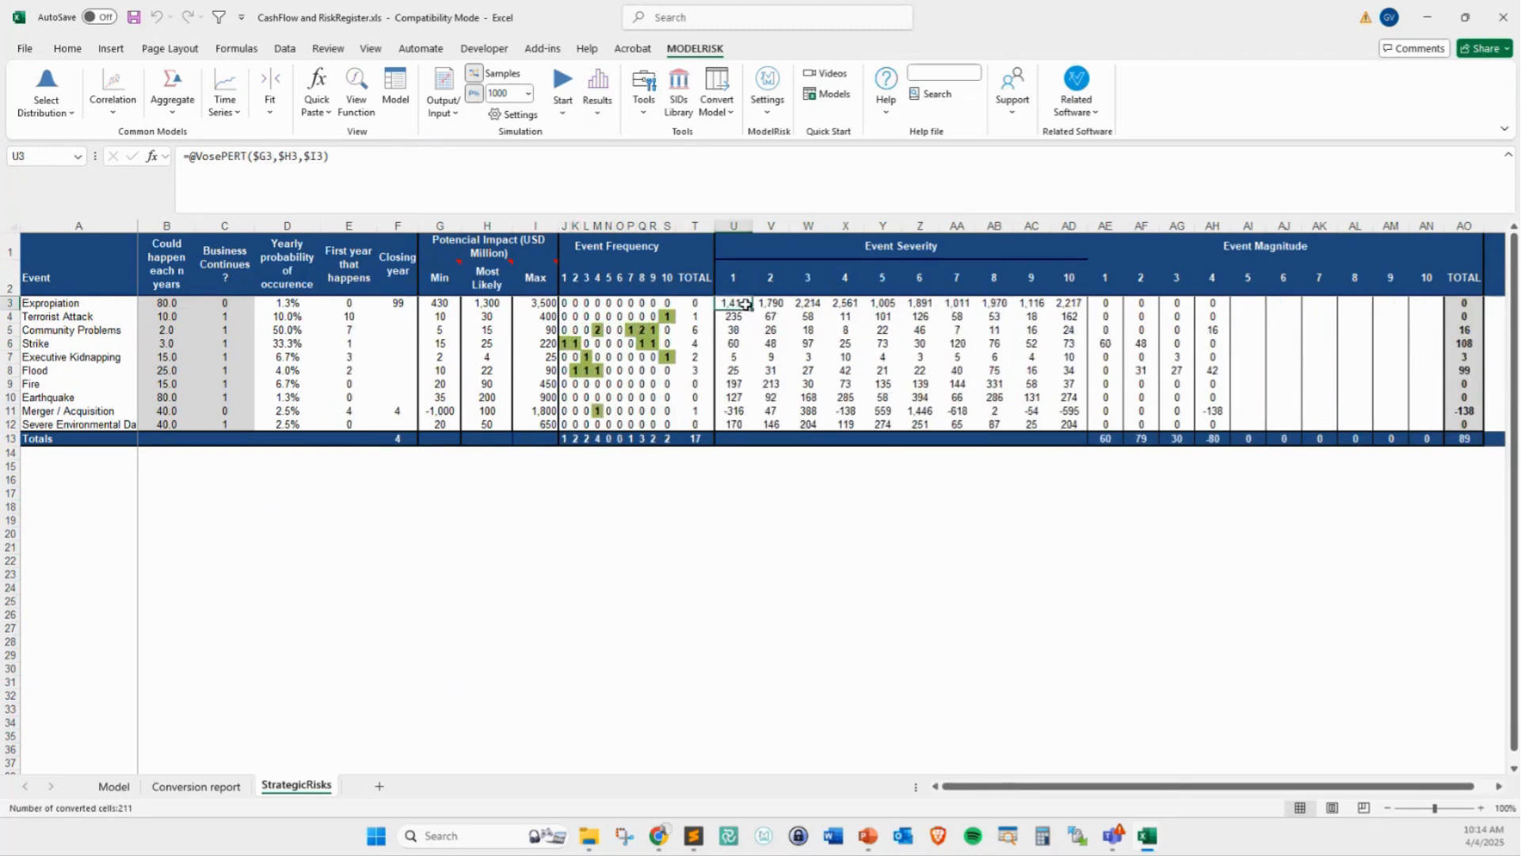
click(804, 315)
click(842, 332)
click(922, 320)
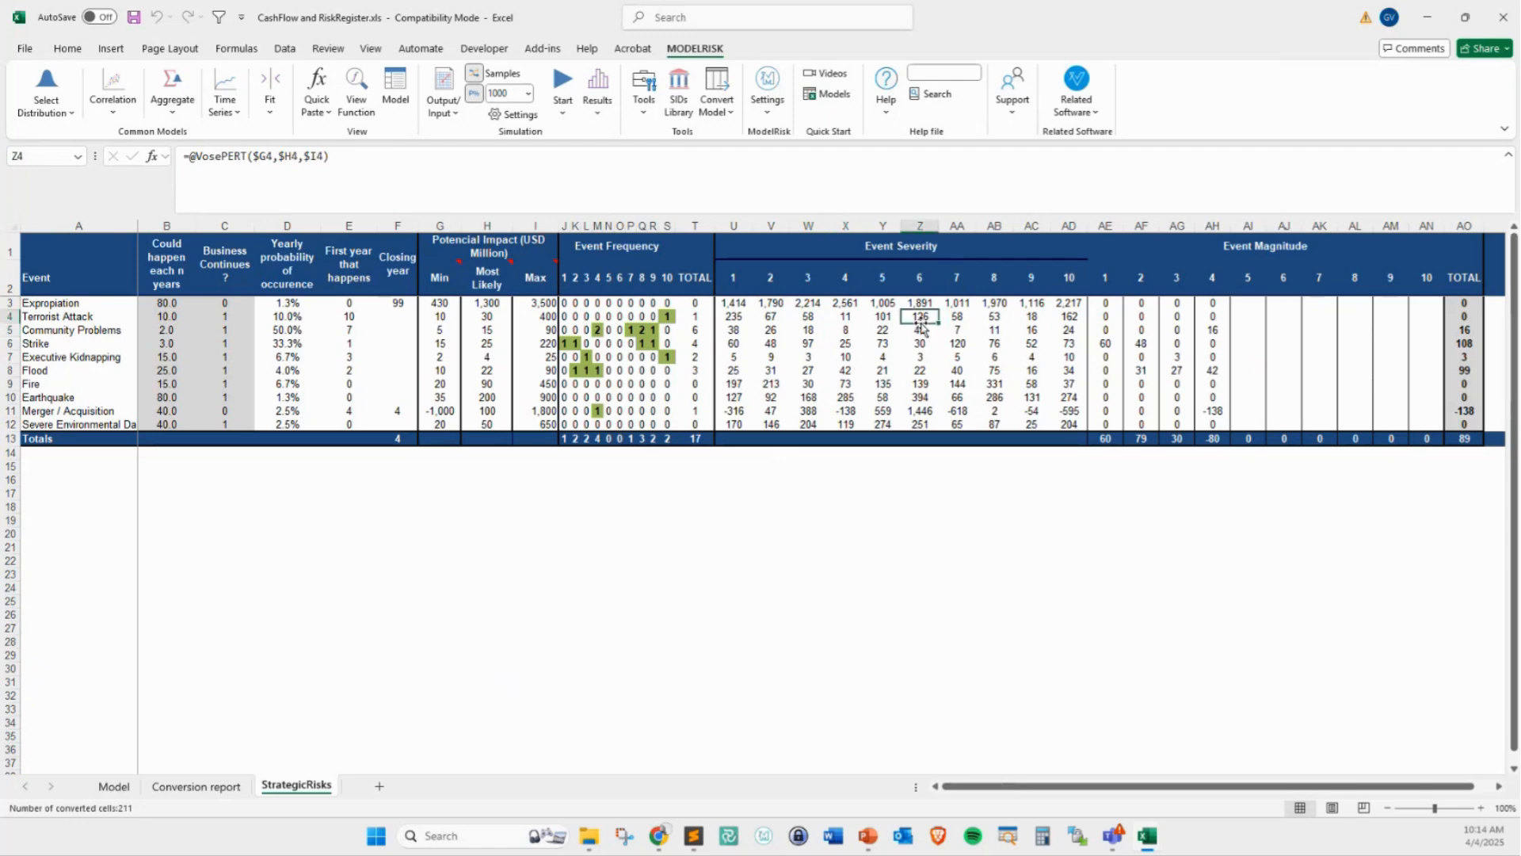
click(1063, 367)
click(1112, 319)
click(958, 340)
key(F9)
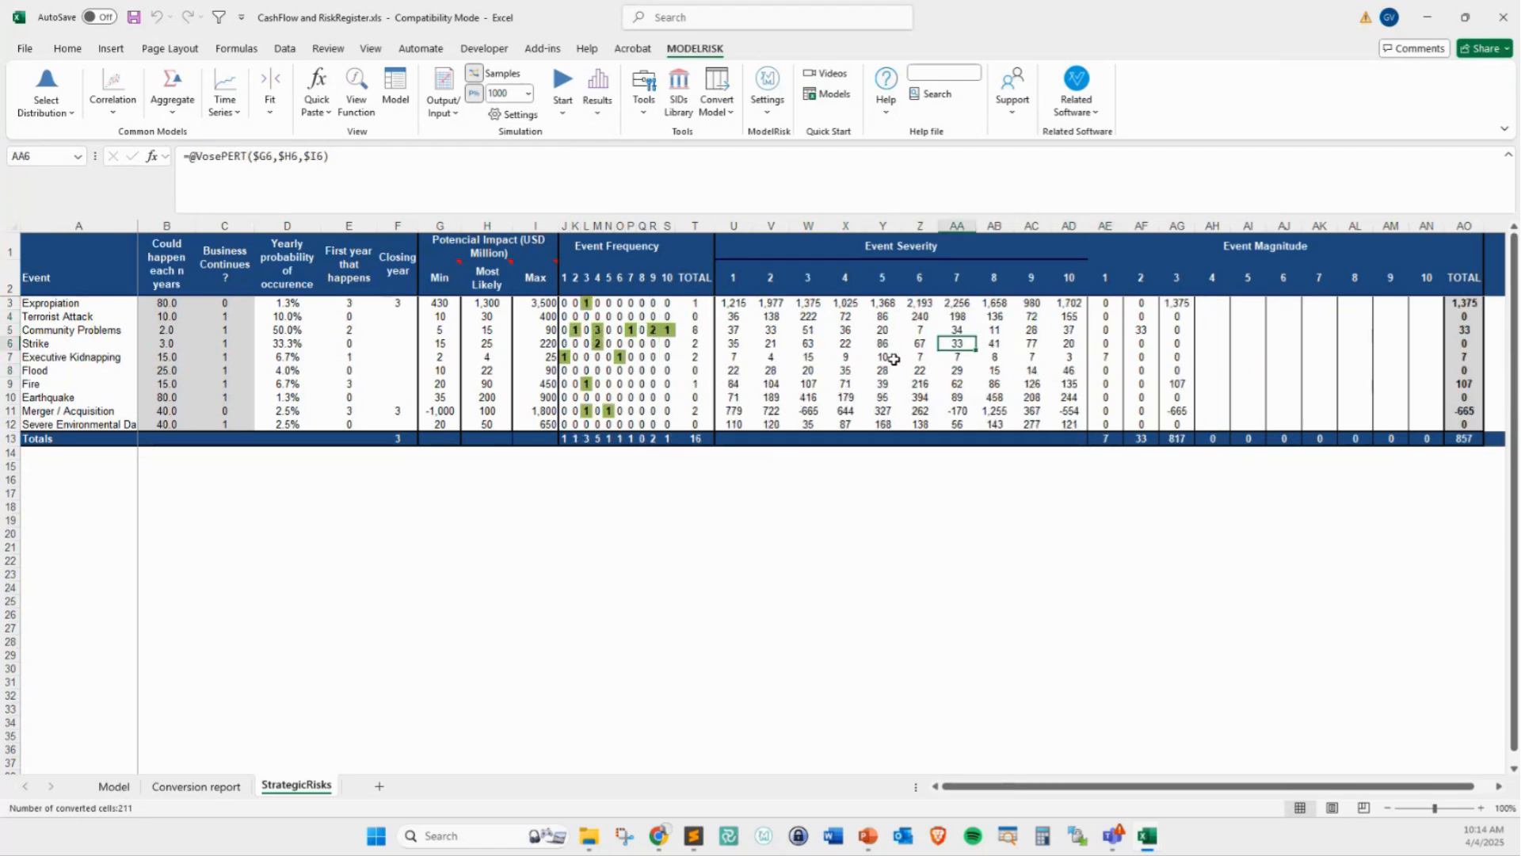
key(F9)
key(F9)
Run a ModelRisk simulation with 1000 samples from the NPV cell on the Model sheet
click(111, 786)
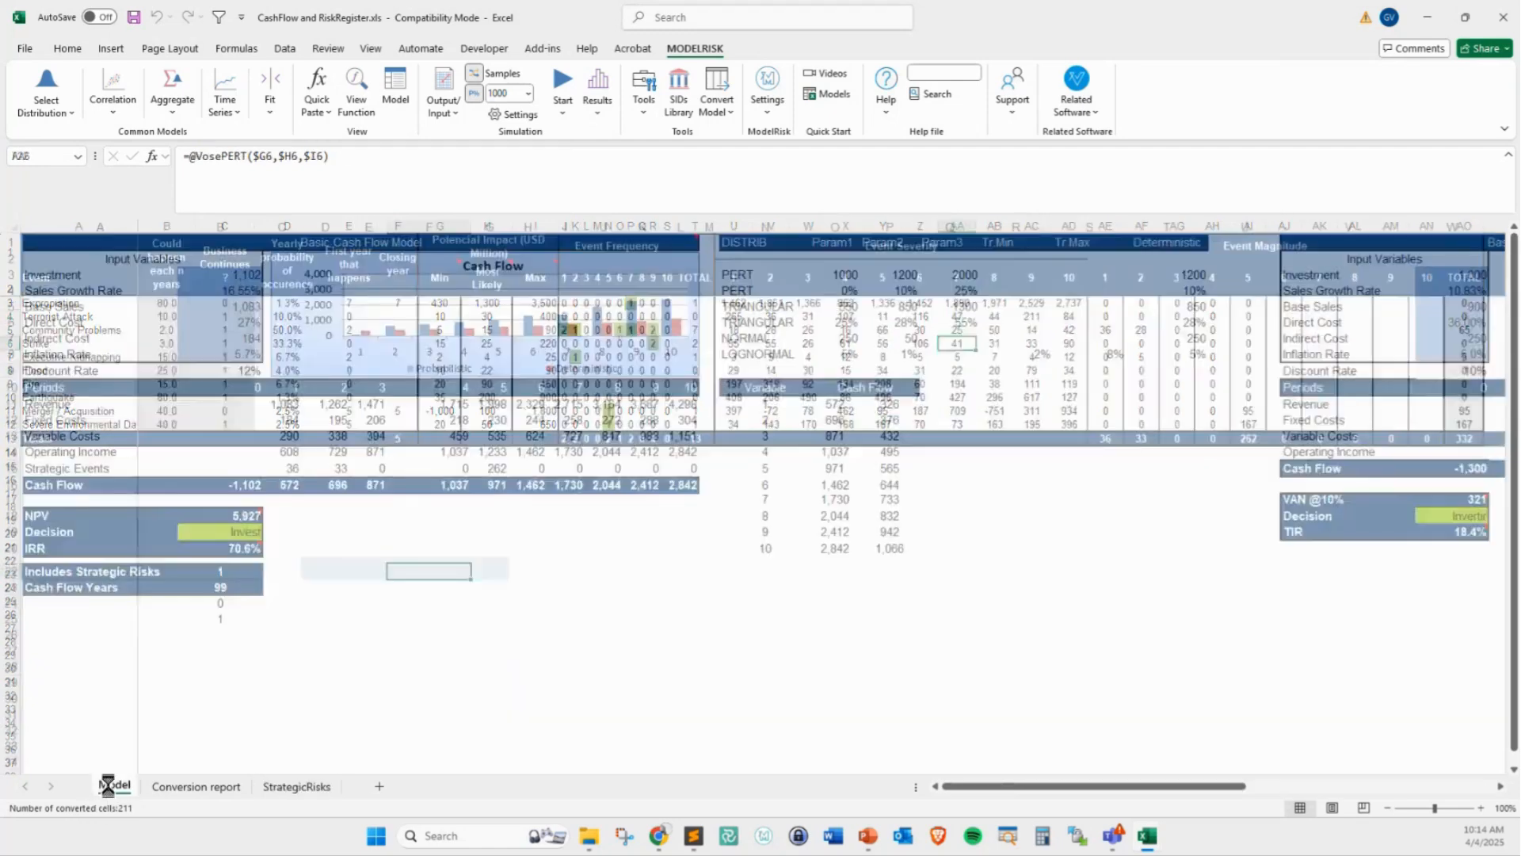
click(220, 513)
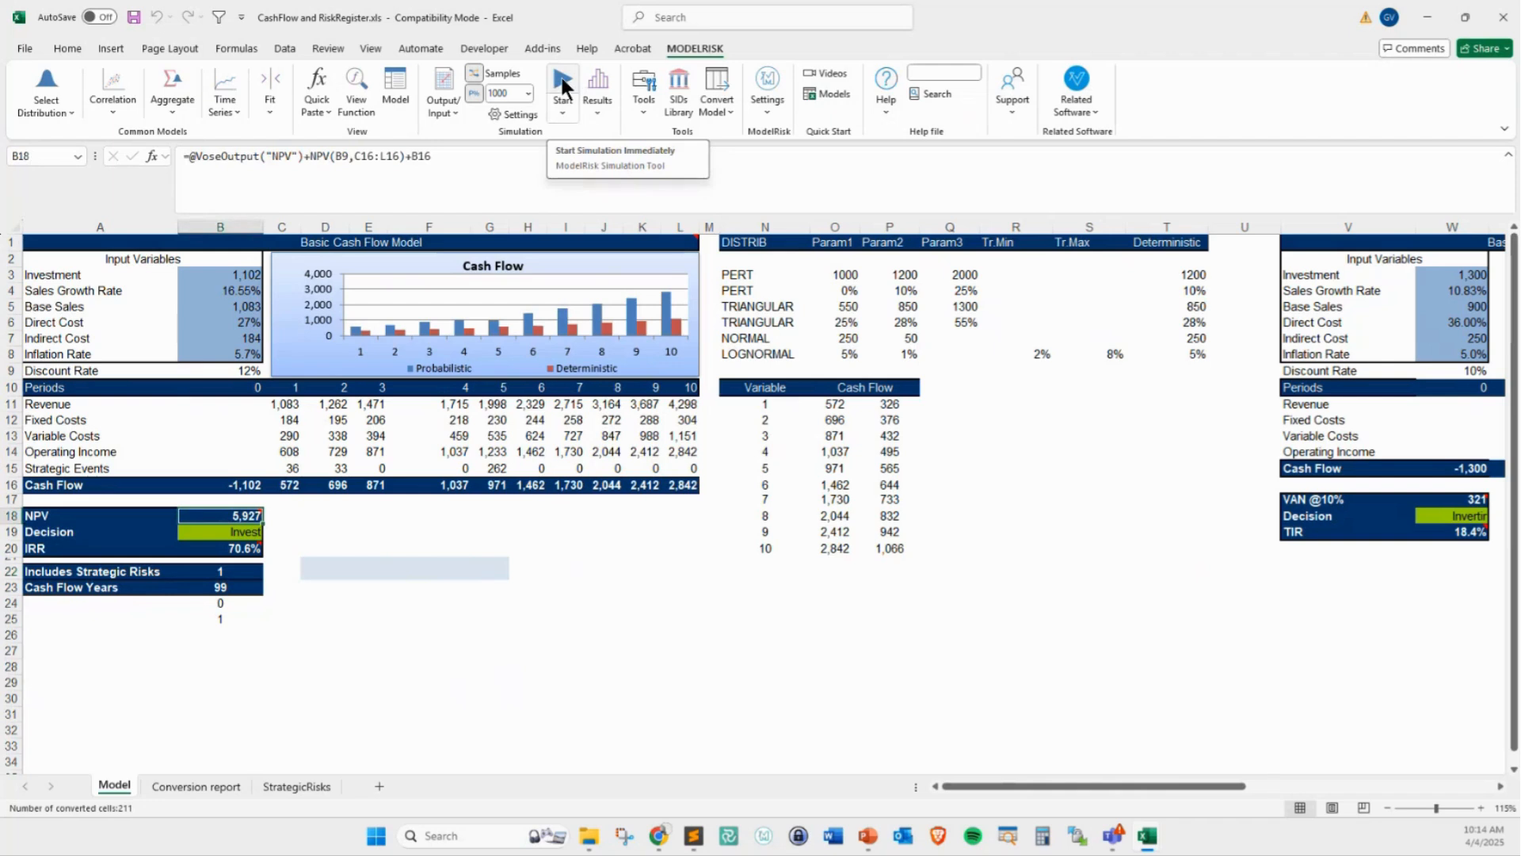
click(562, 87)
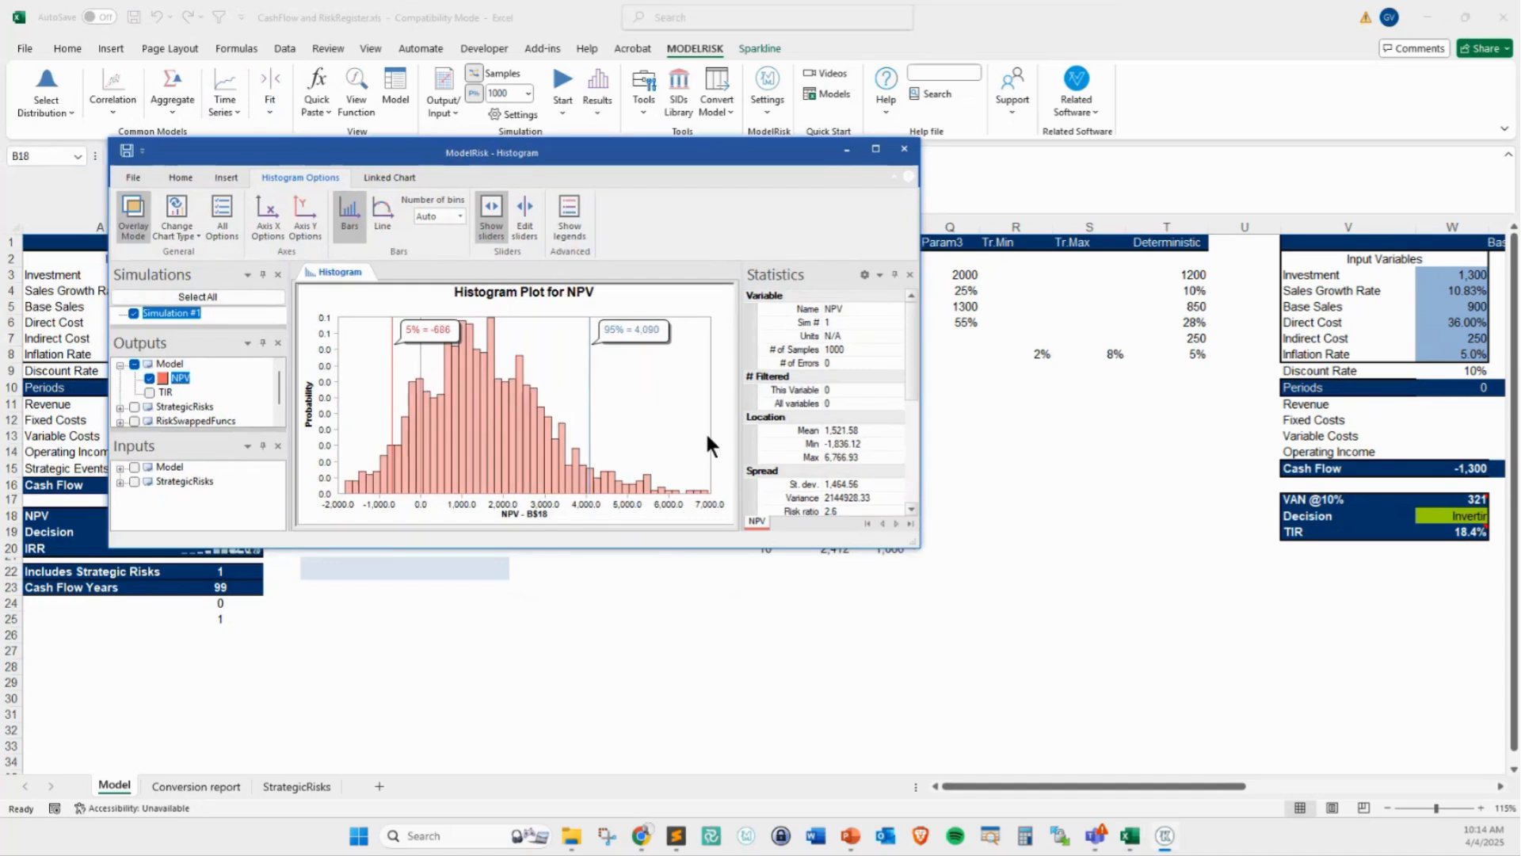
Enlarge the simulation results window, narrow its variable lists slightly, and insert a tornado chart for NPV
drag(921, 541, 1089, 679)
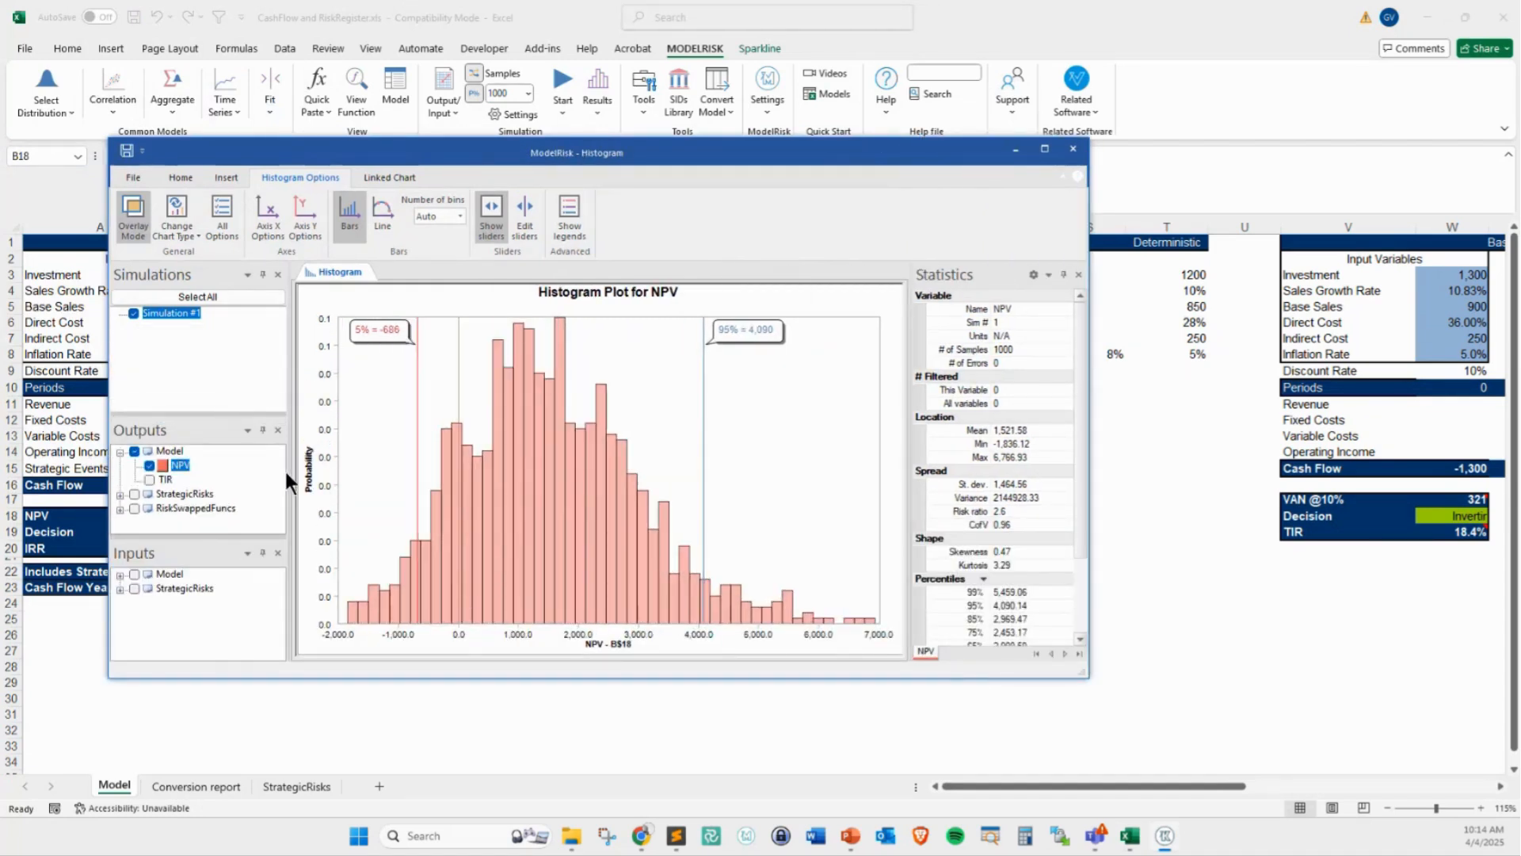
drag(288, 474, 275, 474)
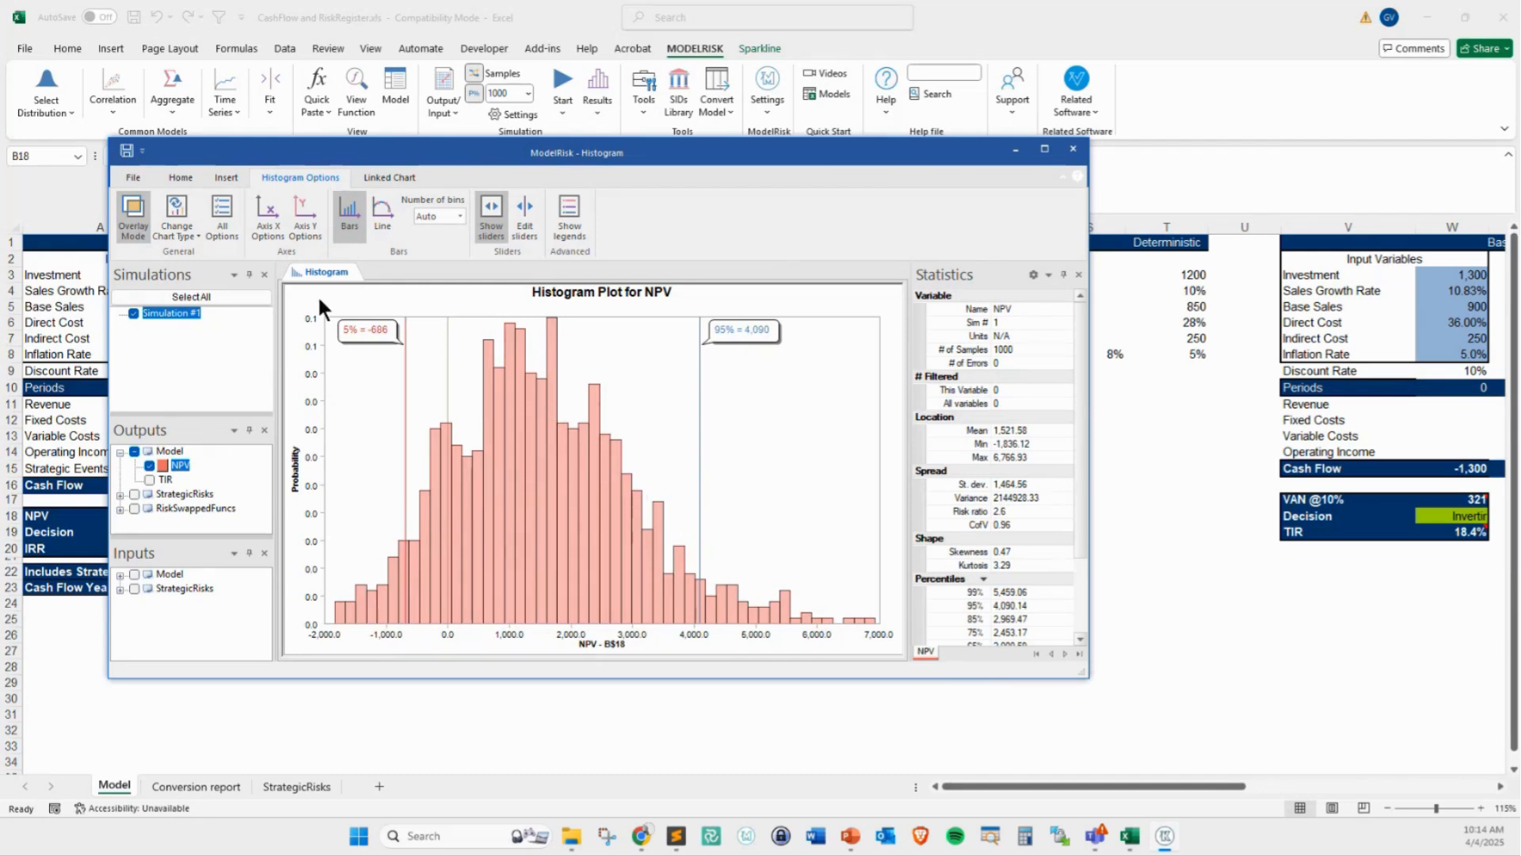
click(223, 177)
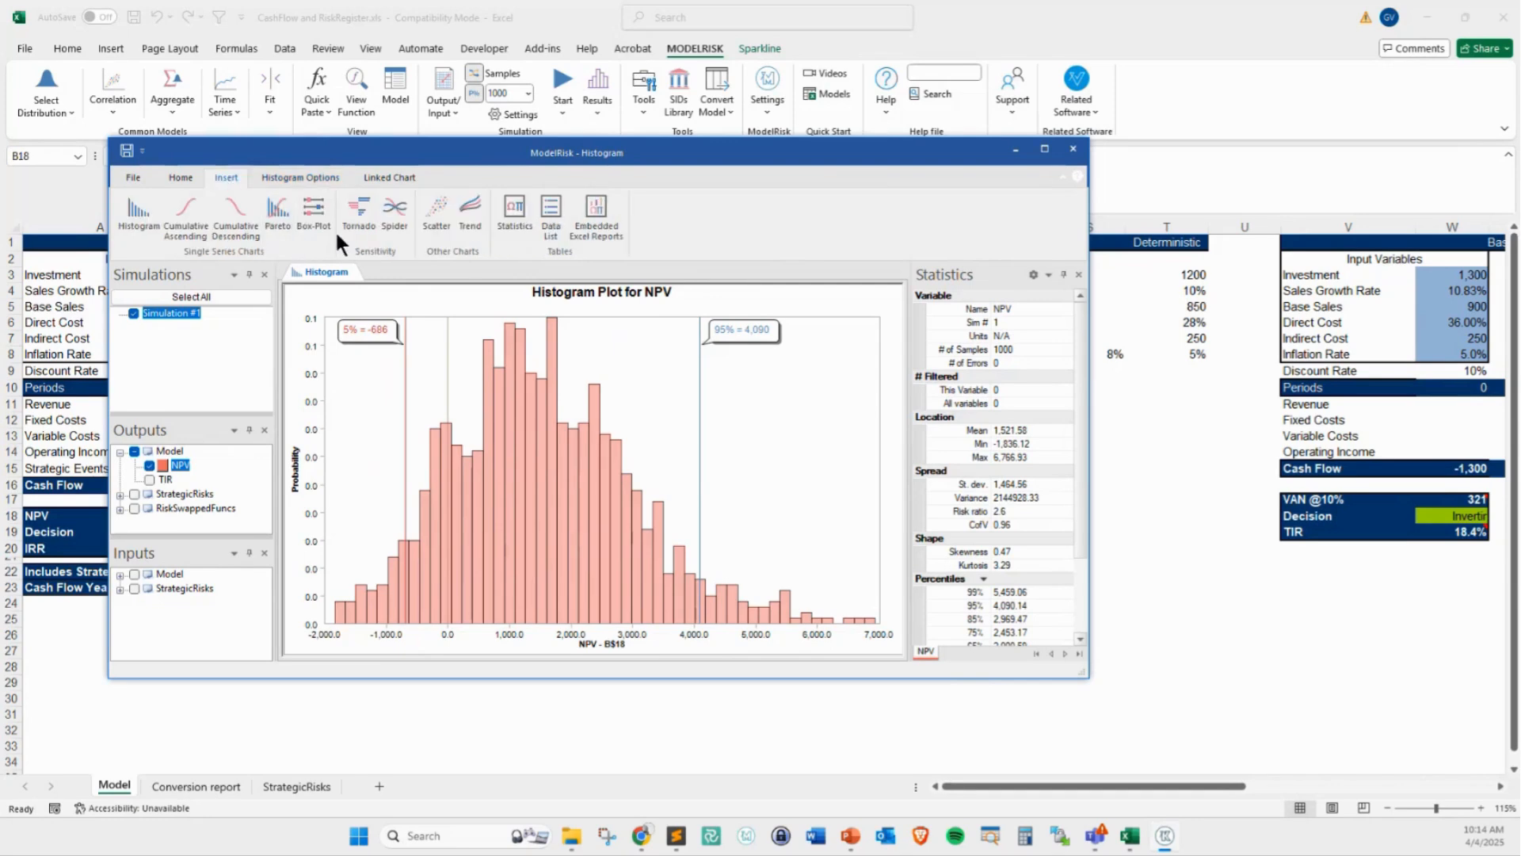
click(358, 212)
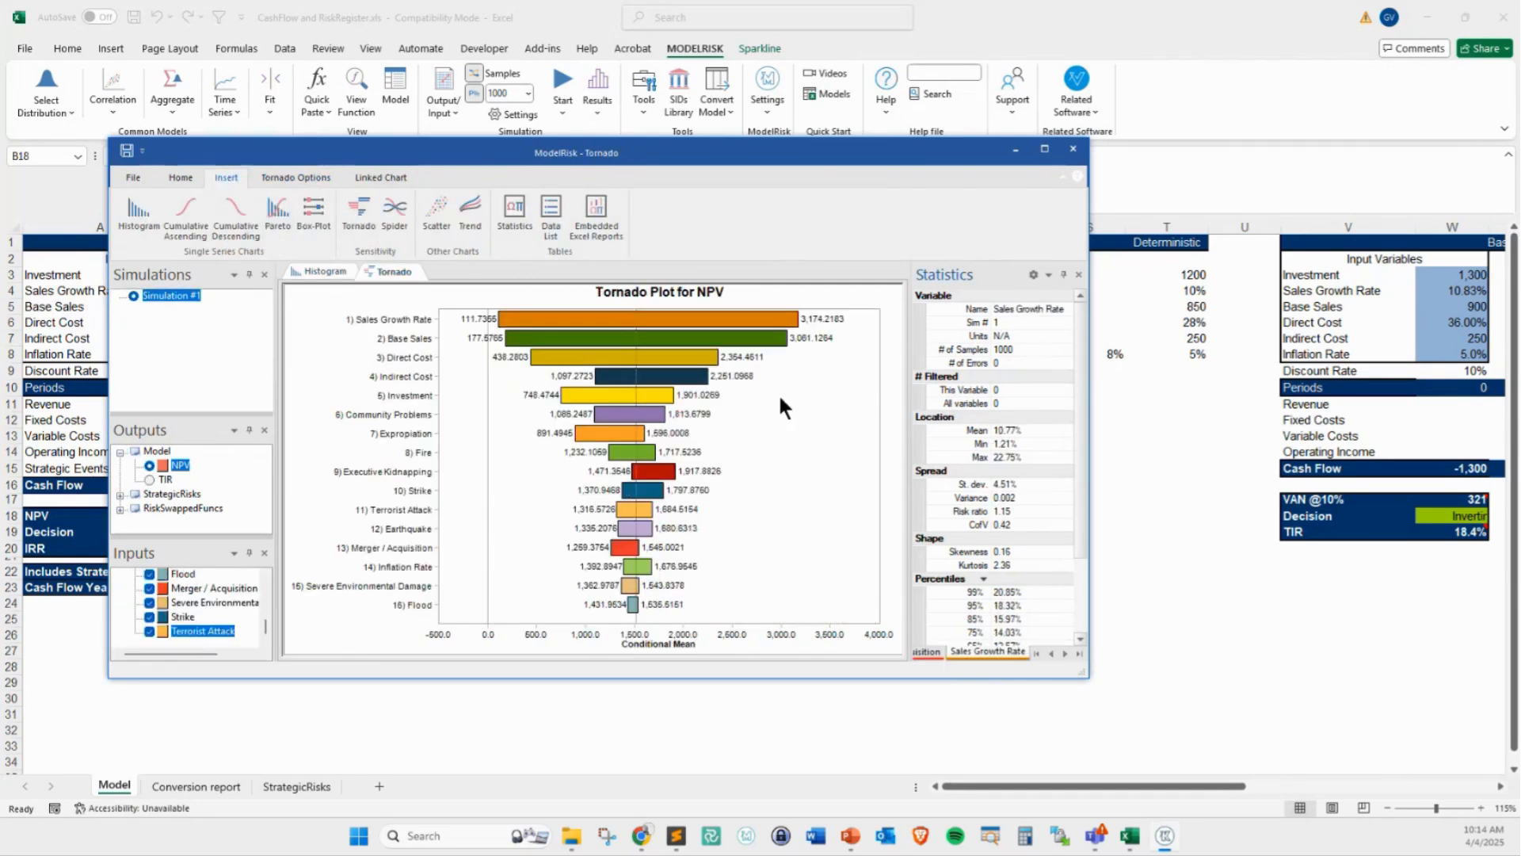
Close the simulation results window and close the CashFlow and RiskRegister workbook without saving the changes
click(1069, 154)
click(567, 680)
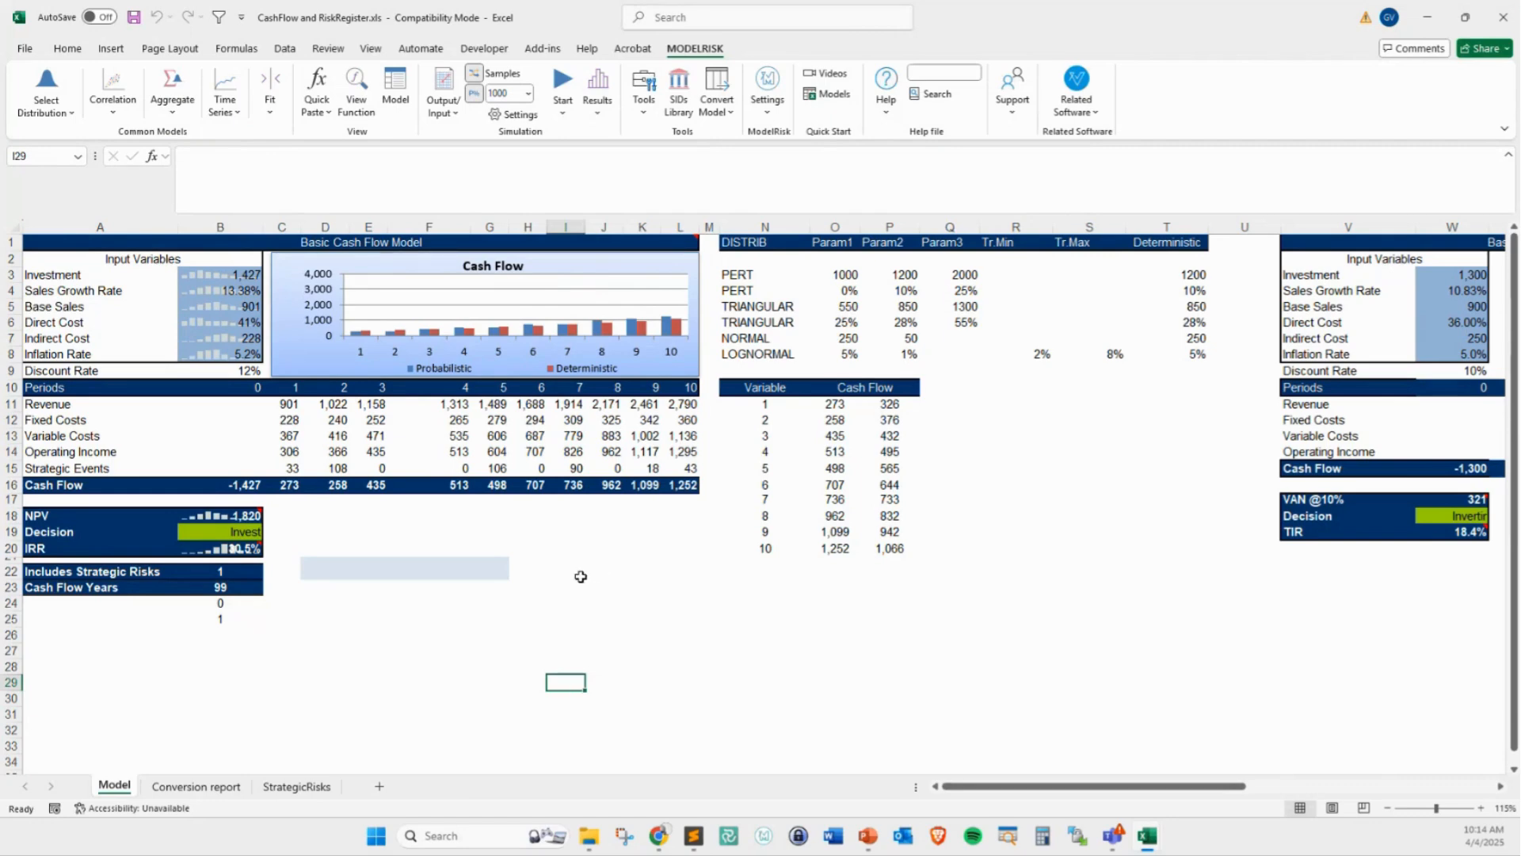
key(alt+F4)
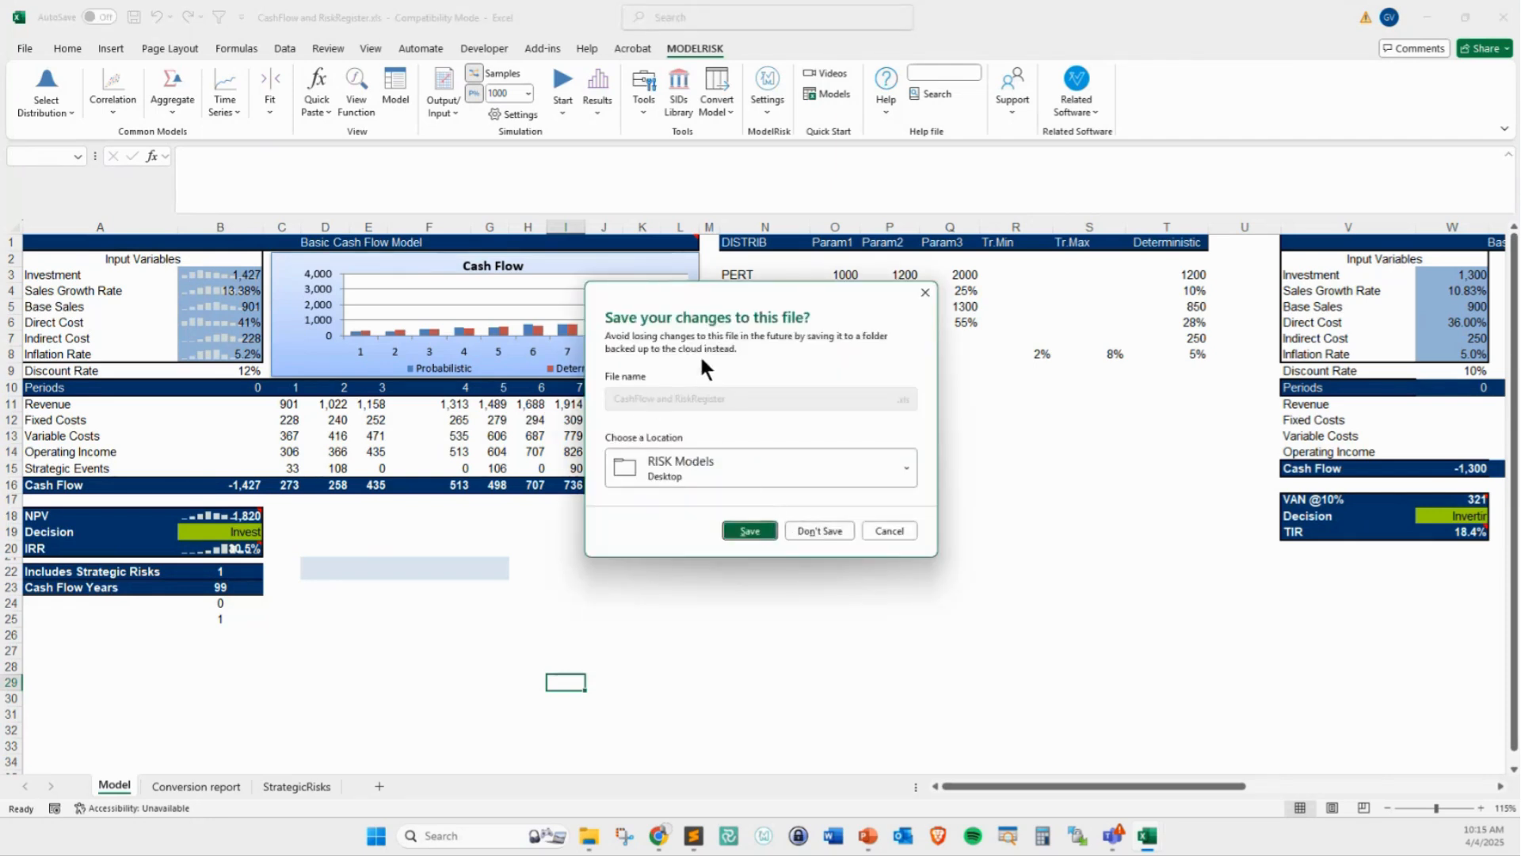
click(824, 529)
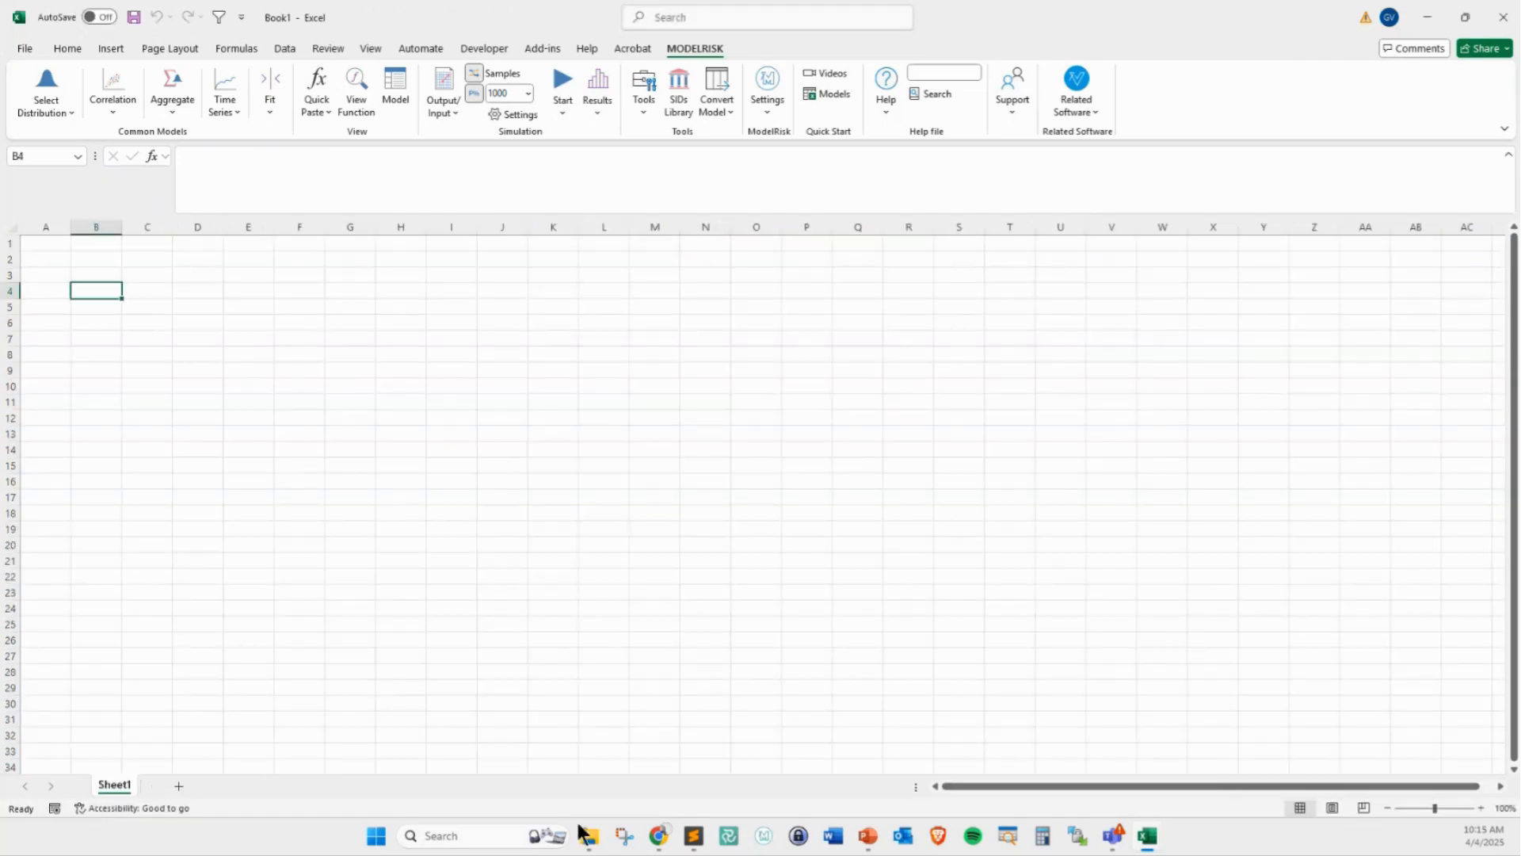
Switch to the RISK Models folder in File Explorer and slightly widen its Name column
mouse_move(589, 844)
click(721, 714)
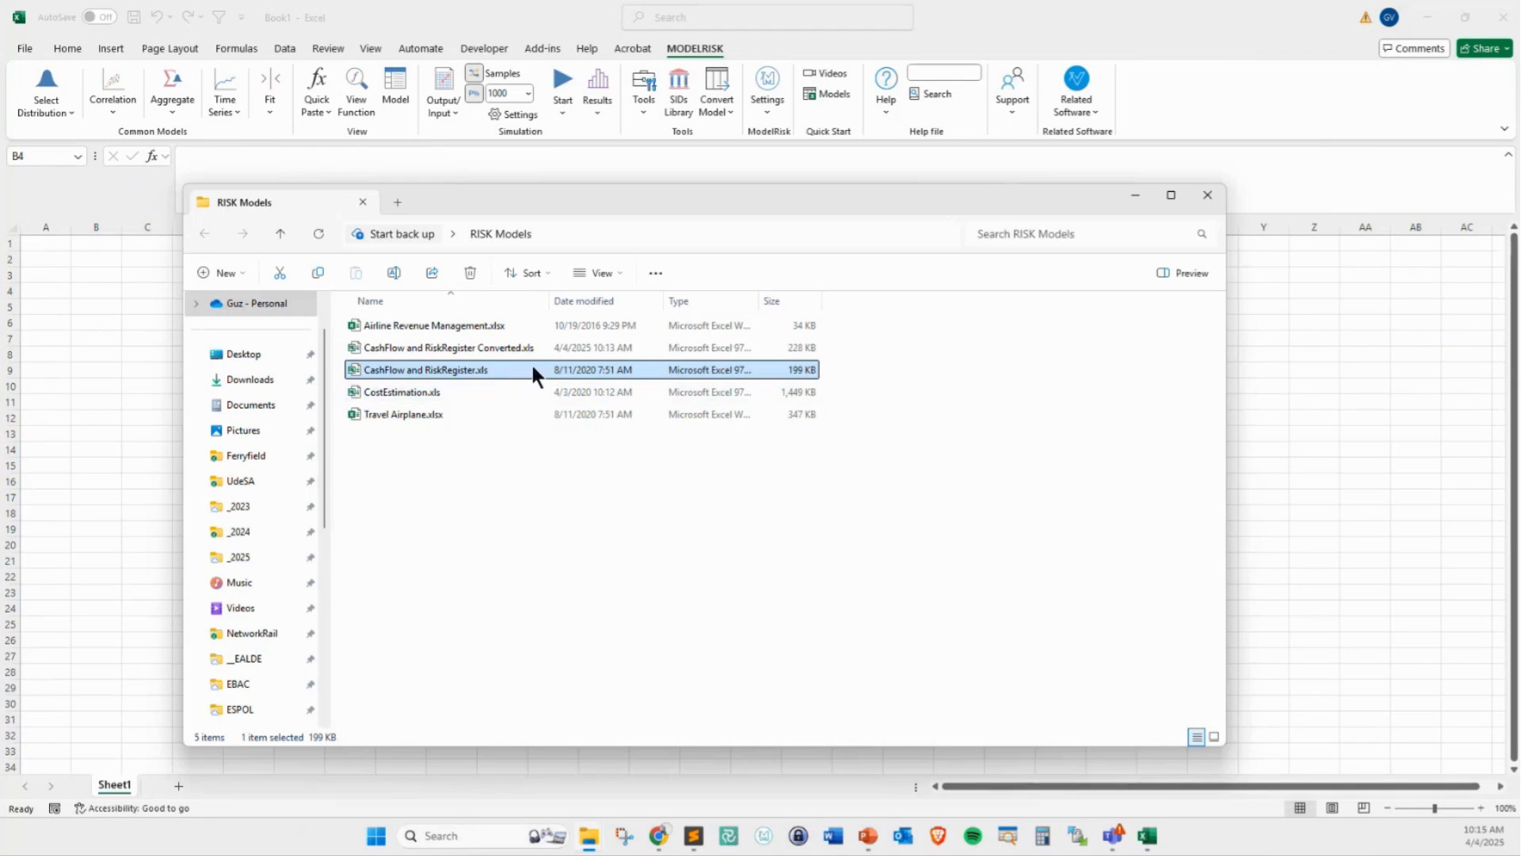
drag(549, 302, 575, 302)
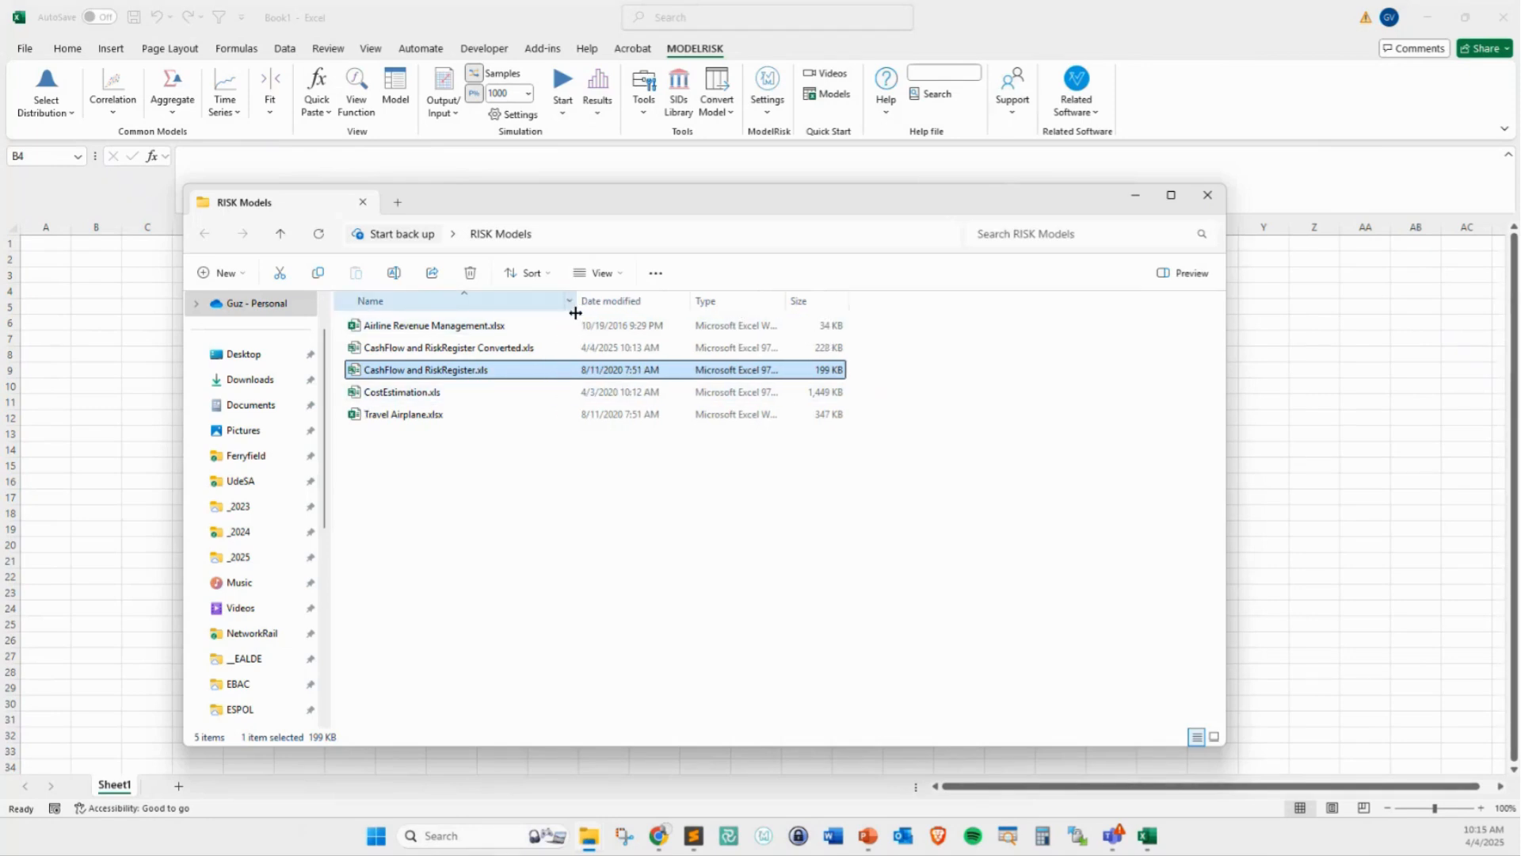
click(487, 527)
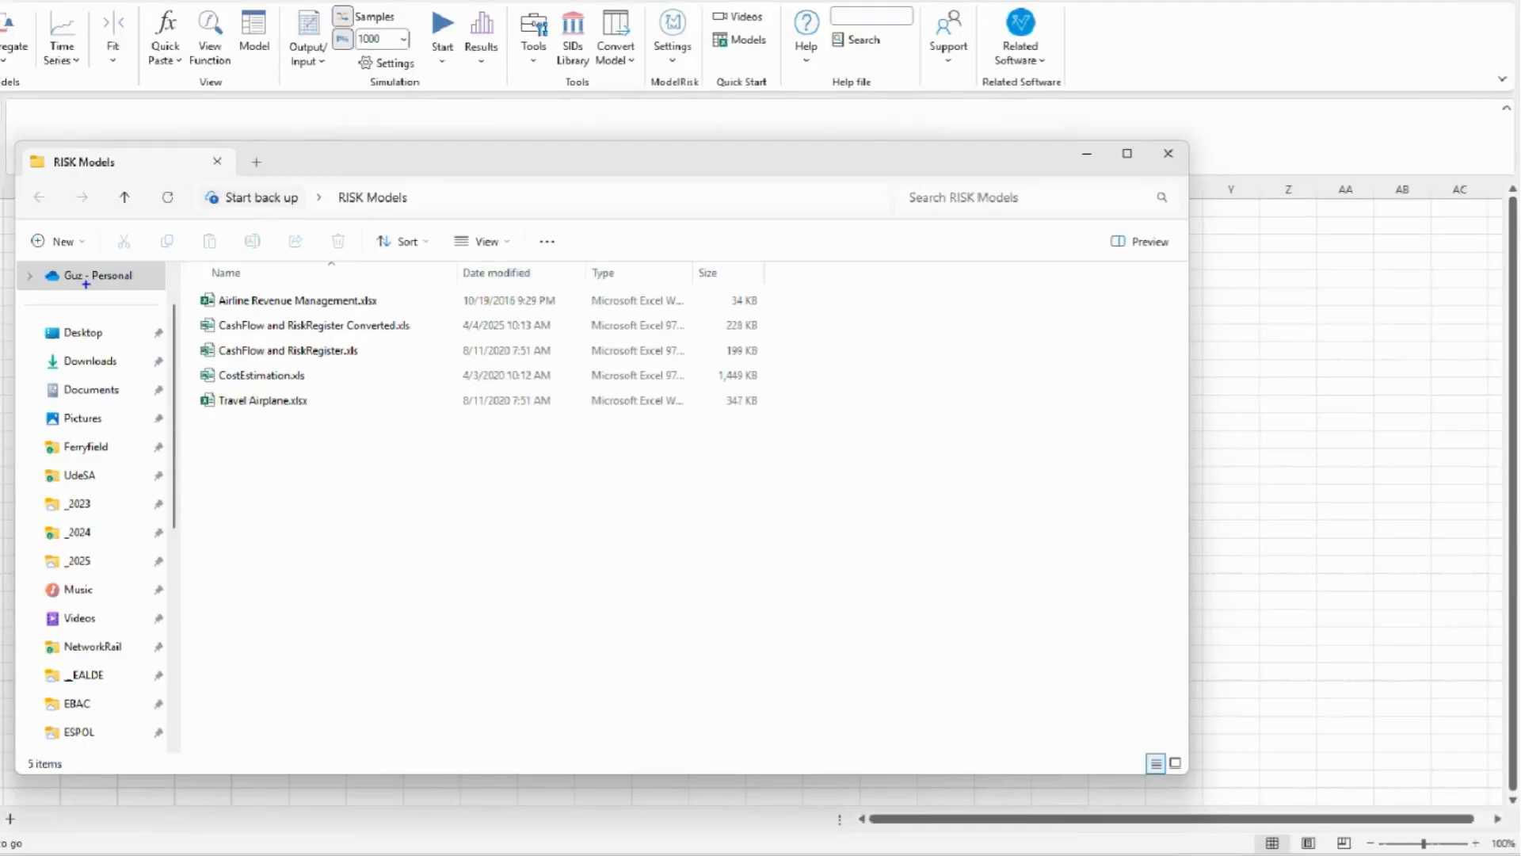
mouse_move(178, 341)
mouse_down()
mouse_move(389, 369)
mouse_move(329, 404)
mouse_move(346, 364)
mouse_move(354, 376)
mouse_up()
mouse_move(429, 285)
mouse_down()
mouse_move(392, 319)
mouse_move(378, 313)
mouse_up()
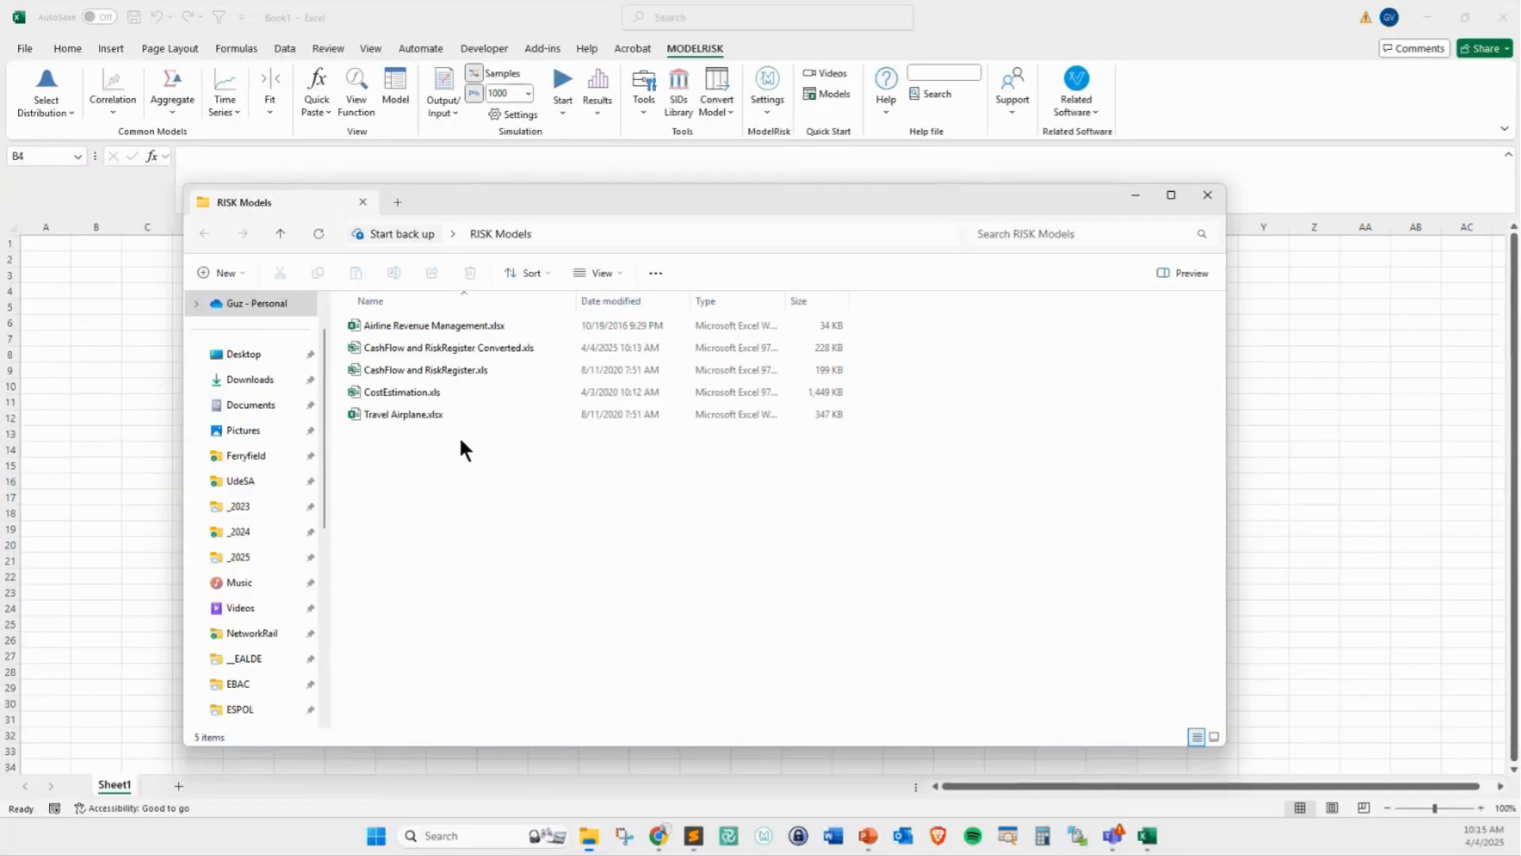
Delete CashFlow and RiskRegister.xls and CashFlow and RiskRegister Converted.xls from the RISK Models folder, and return to the blank Excel workbook
click(416, 344)
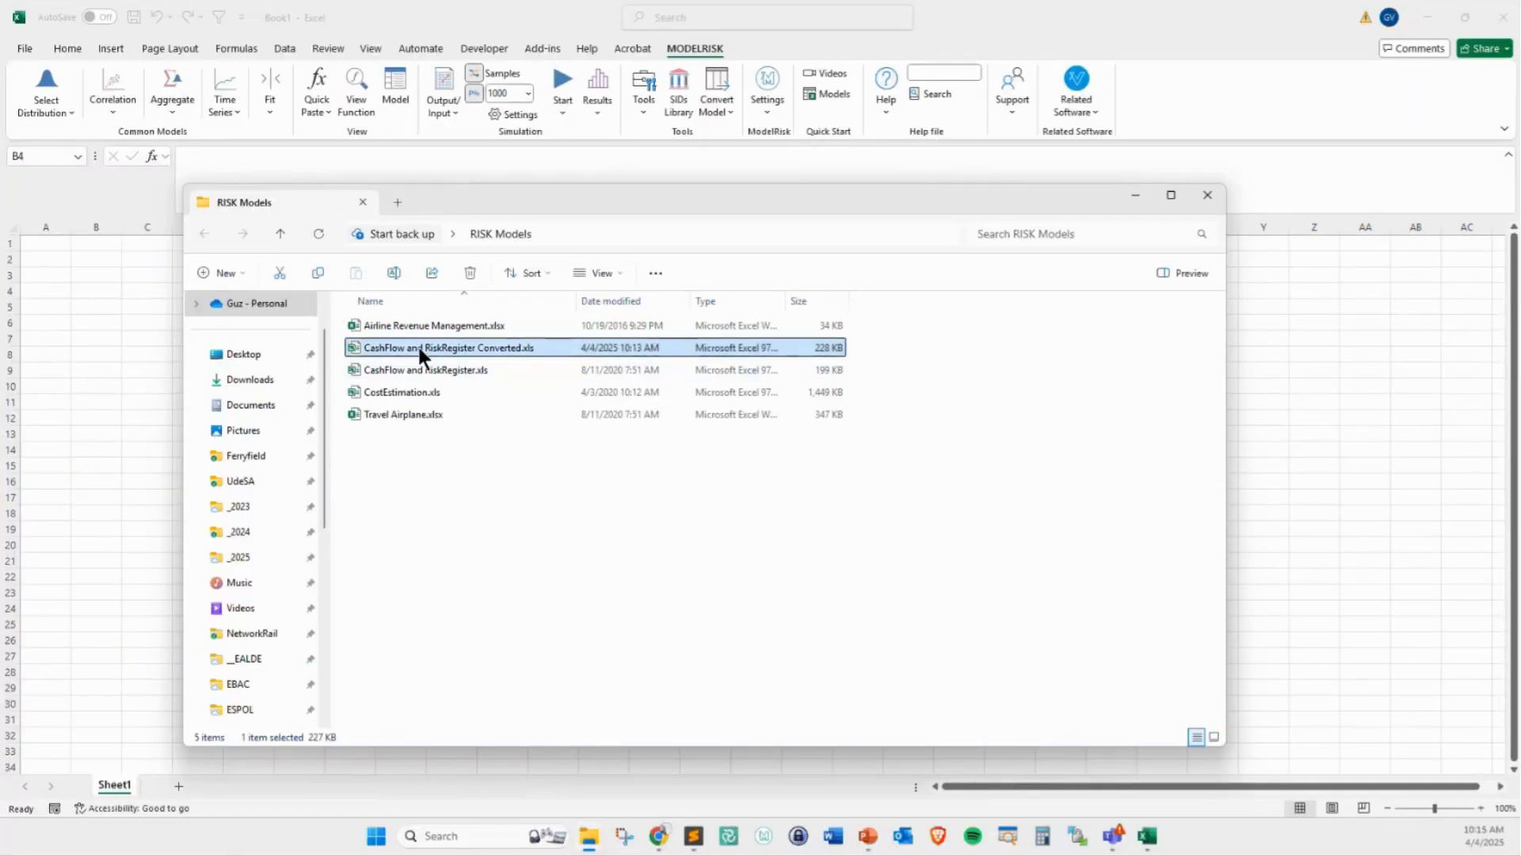
key(Down)
key(Caps_Lock)
key(Delete)
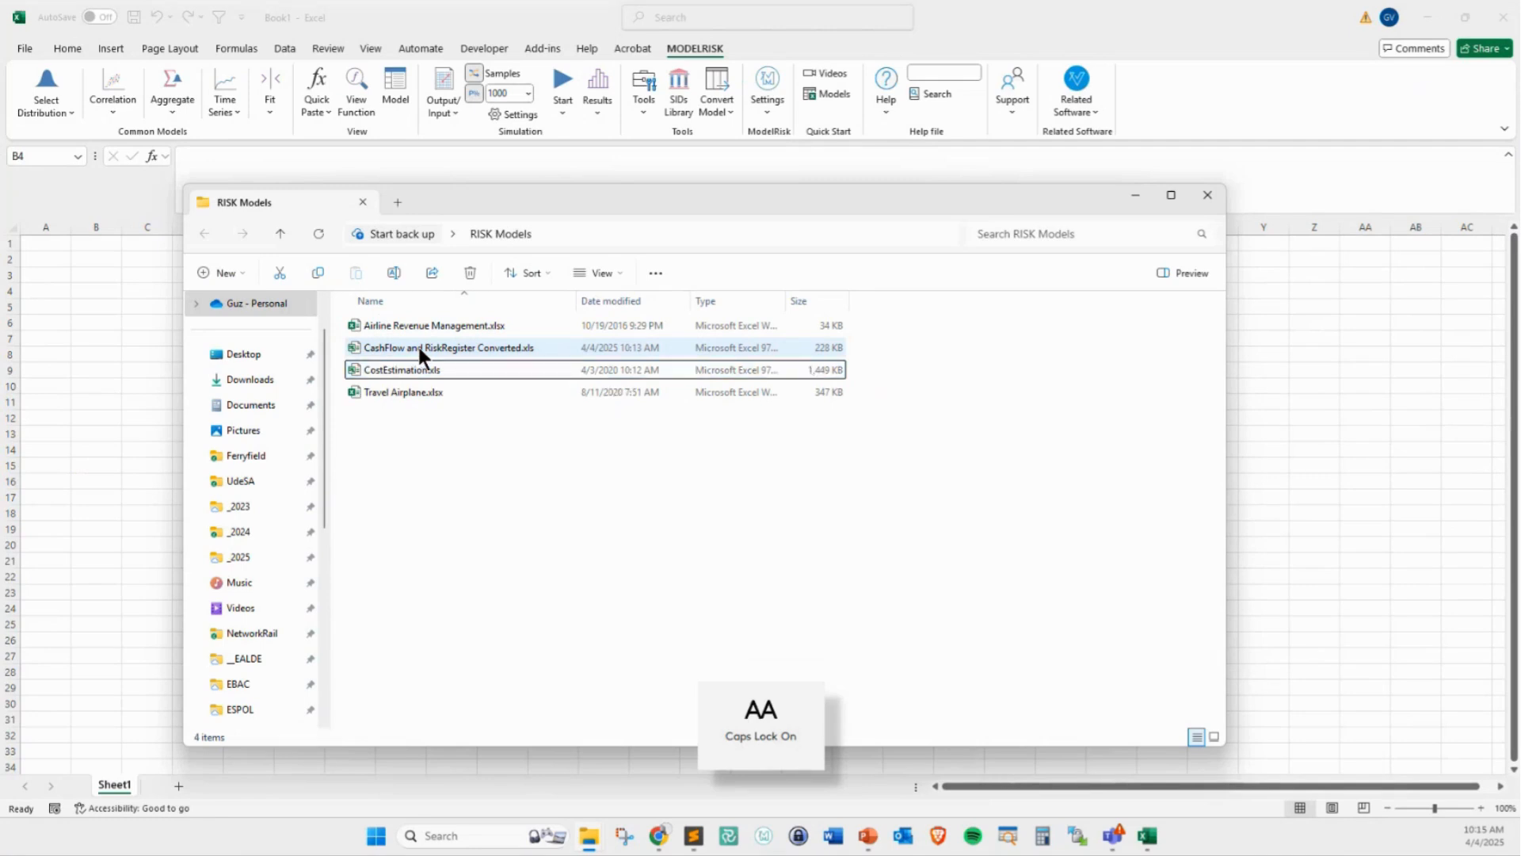
click(475, 355)
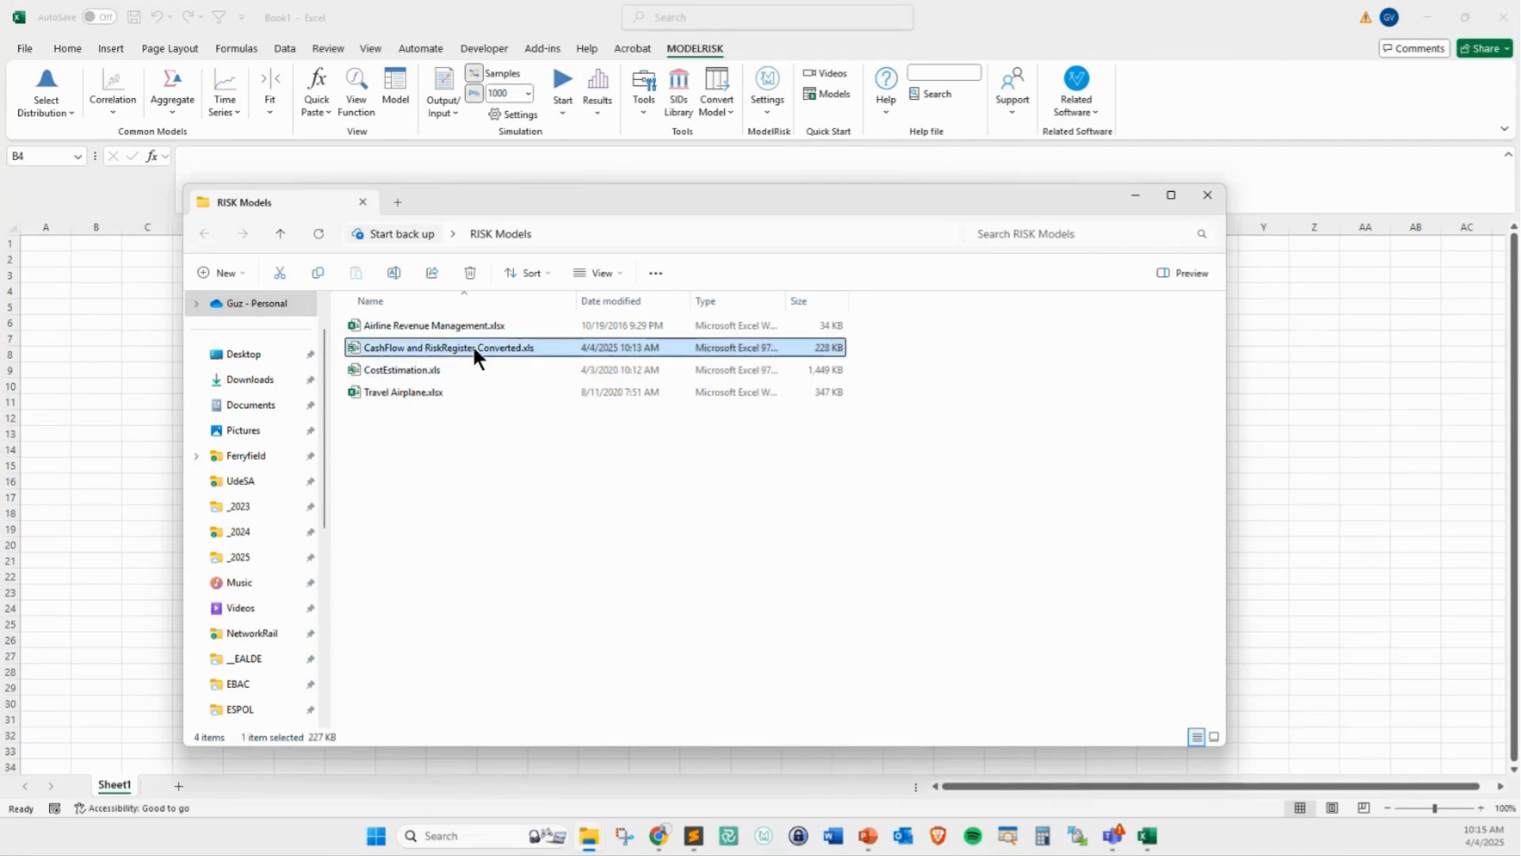
key(Delete)
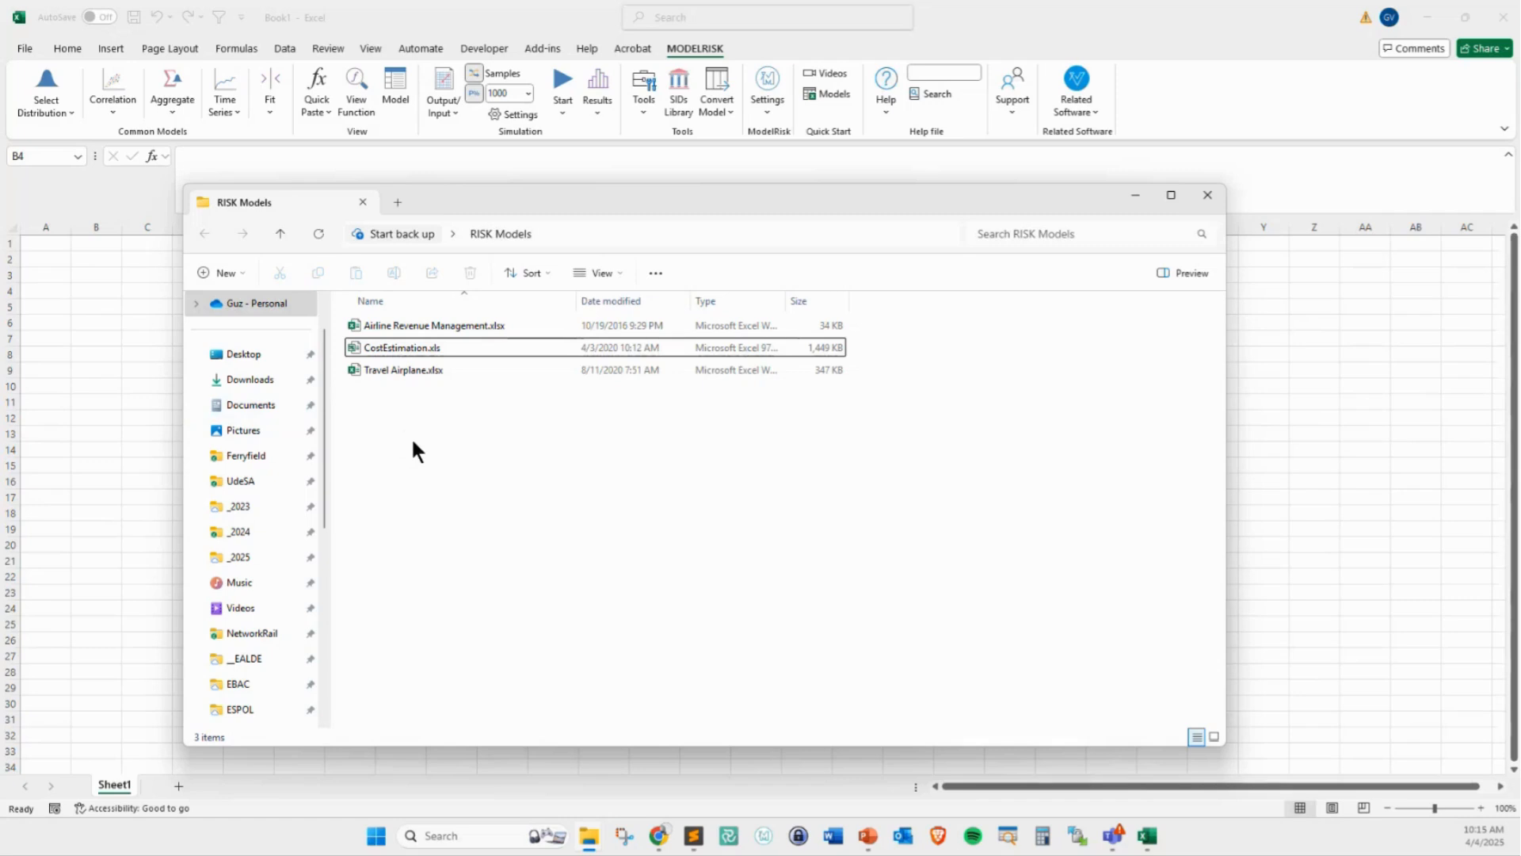
drag(411, 435, 409, 297)
click(412, 397)
click(117, 430)
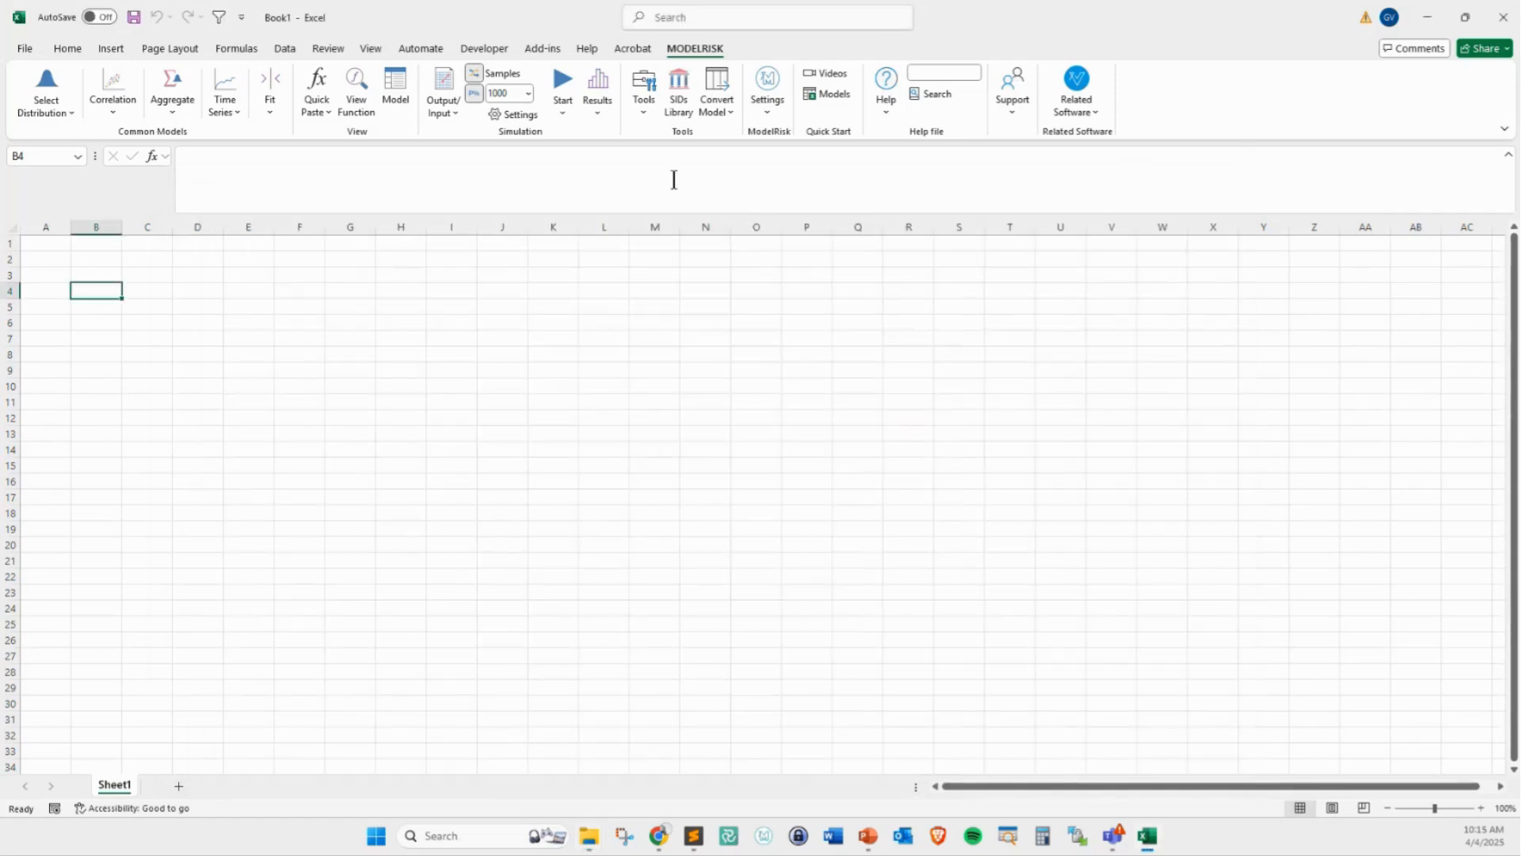
click(723, 106)
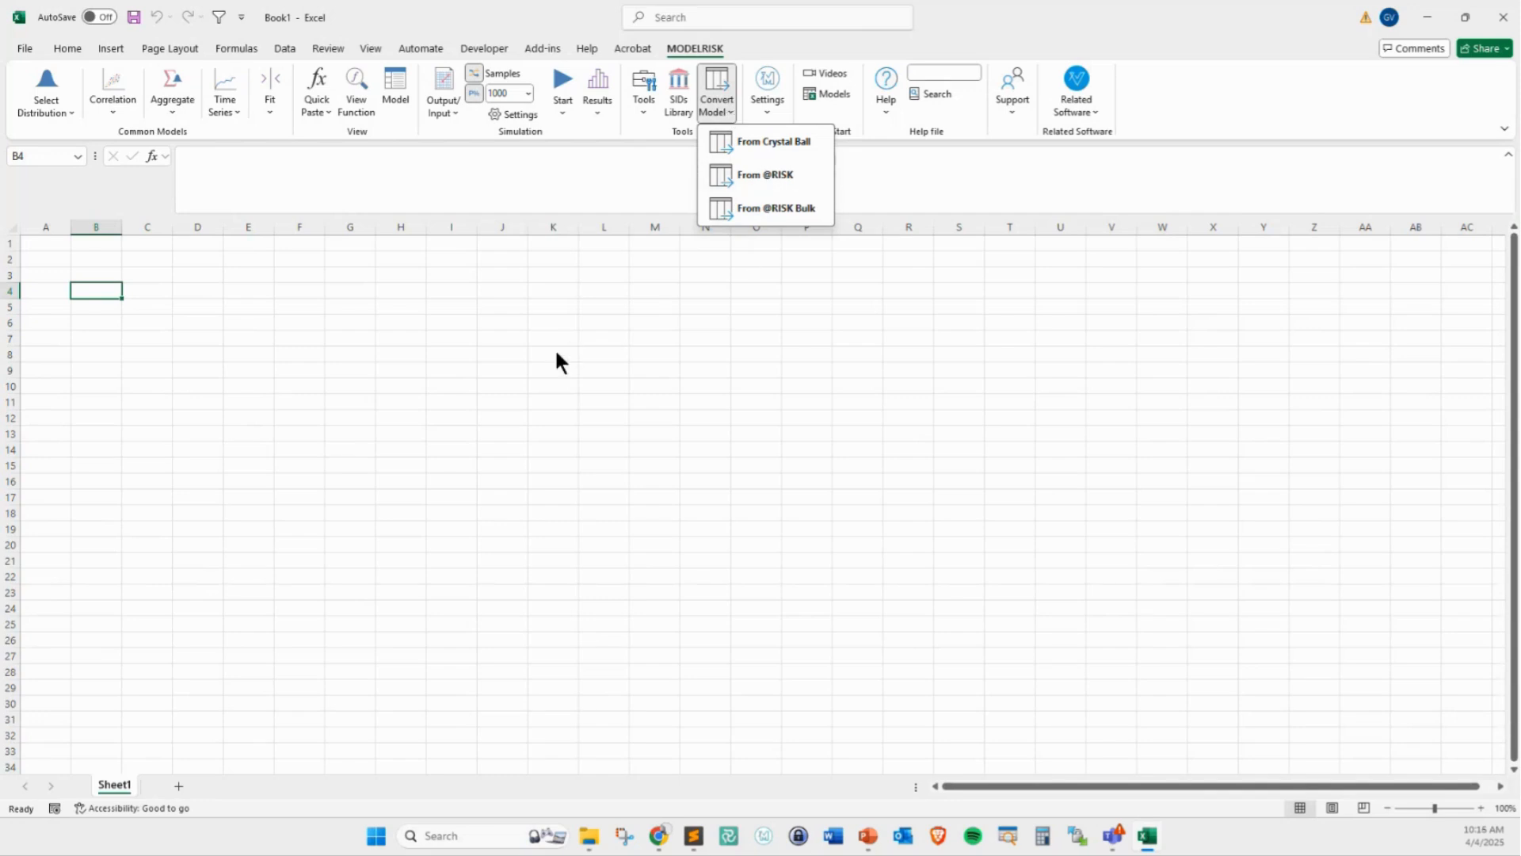
click(410, 310)
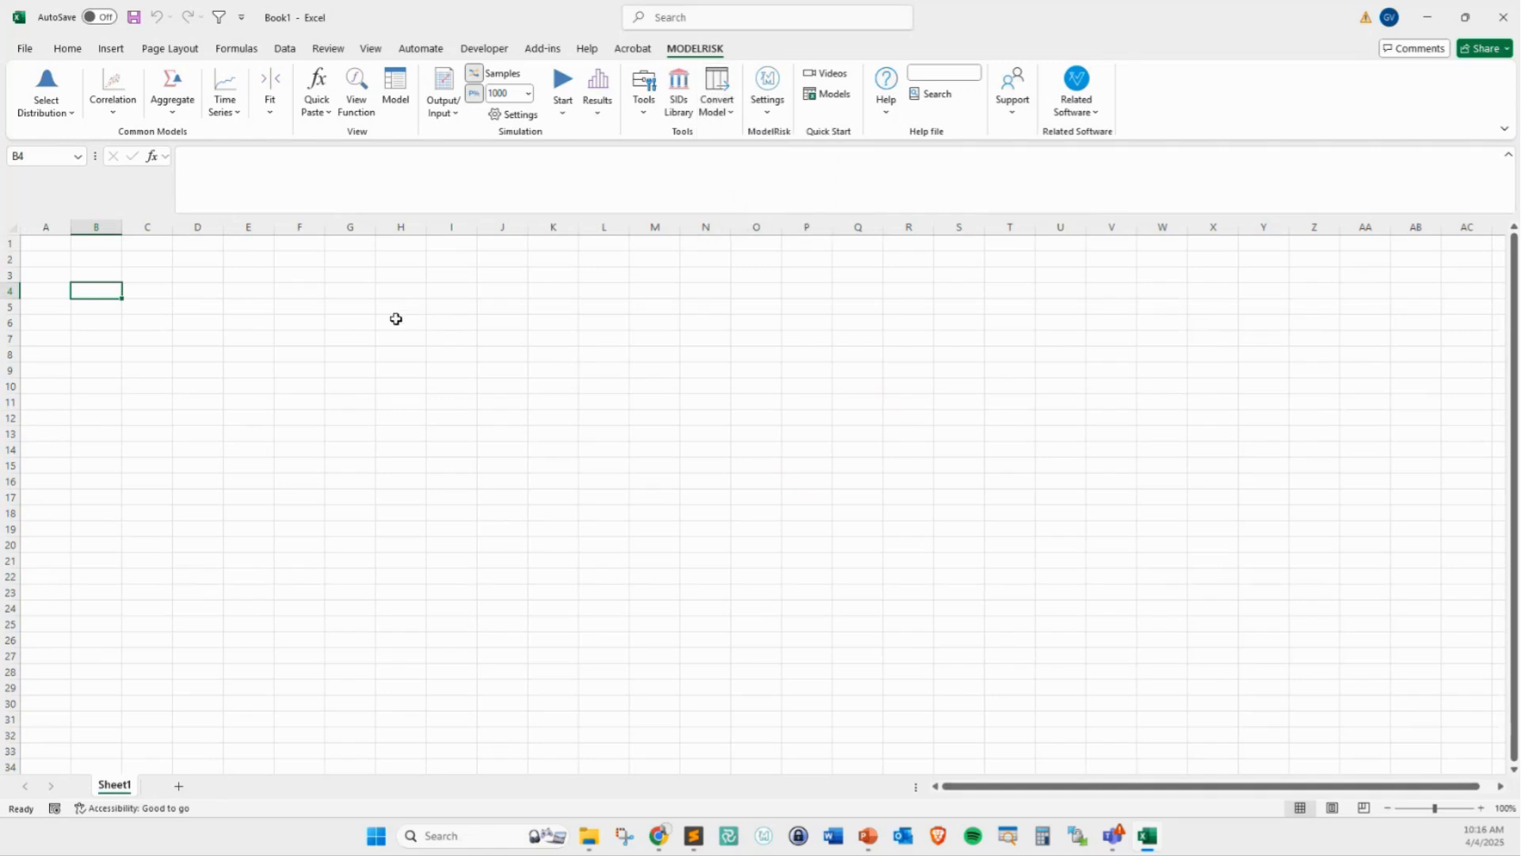
click(718, 108)
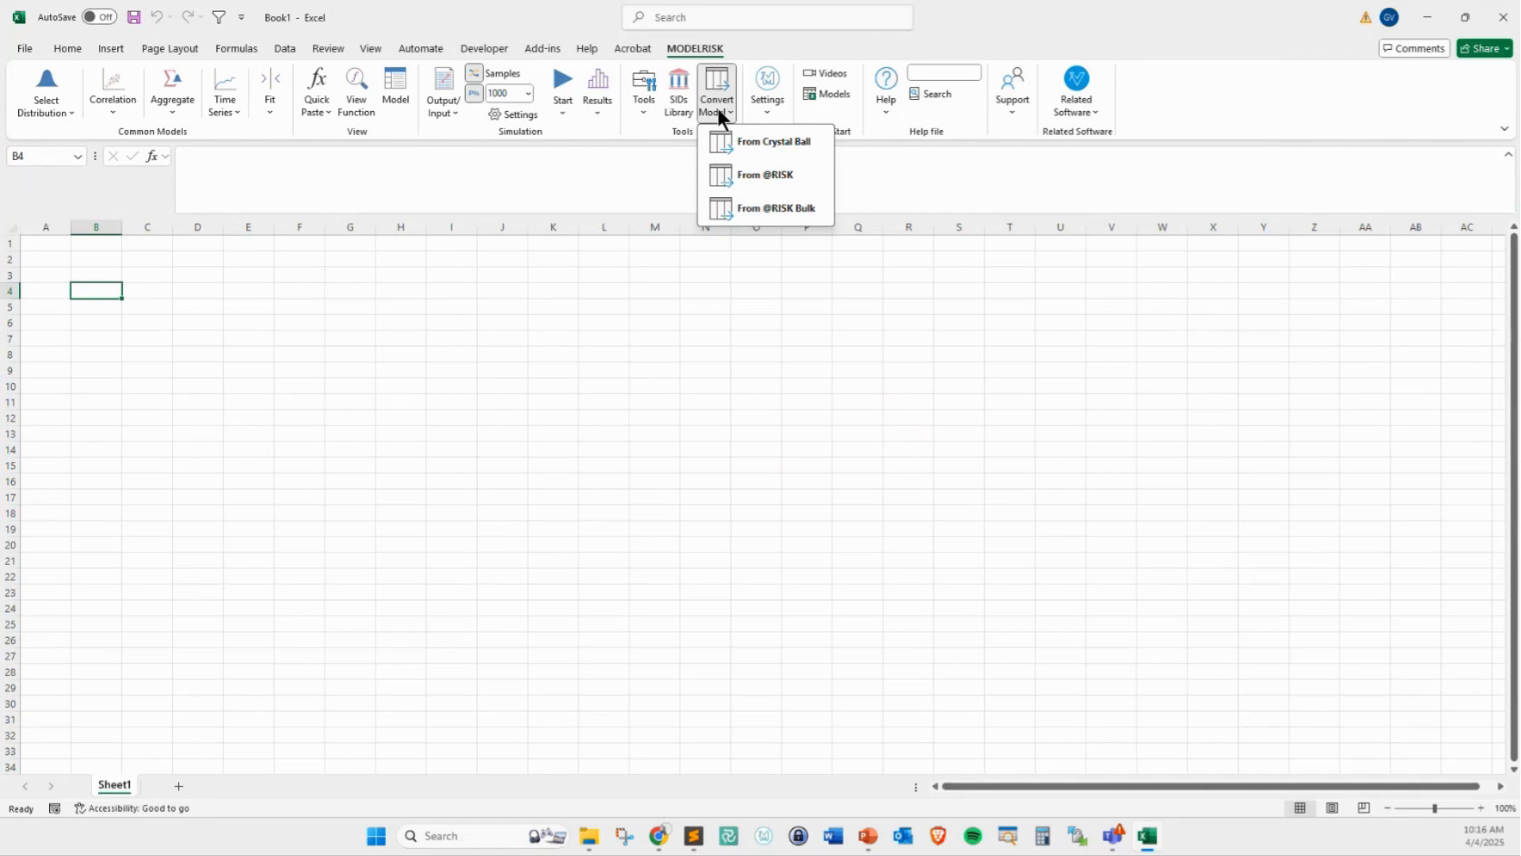
click(791, 204)
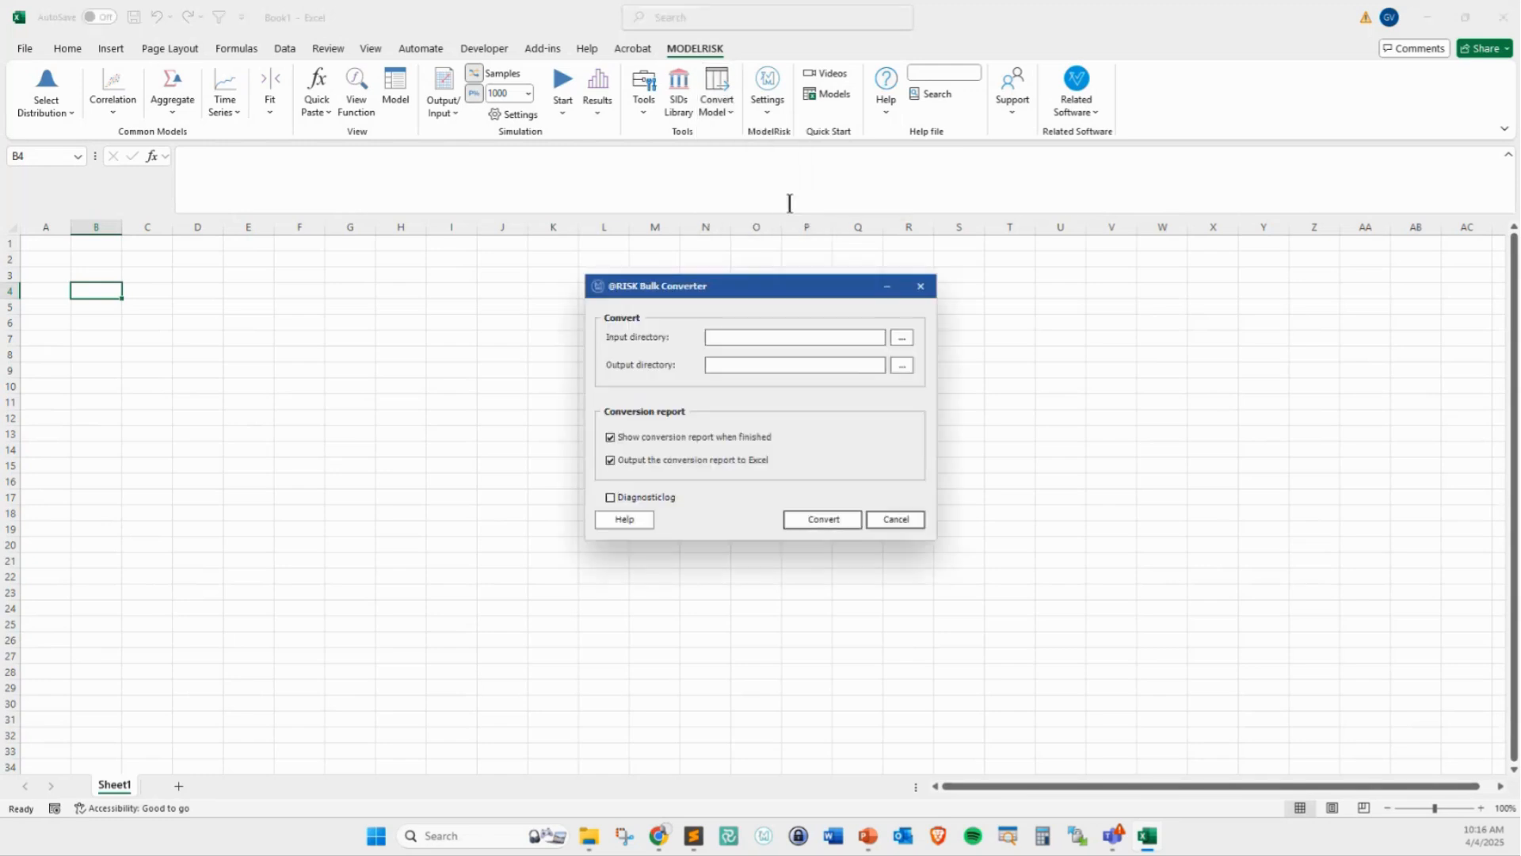
drag(706, 283, 393, 316)
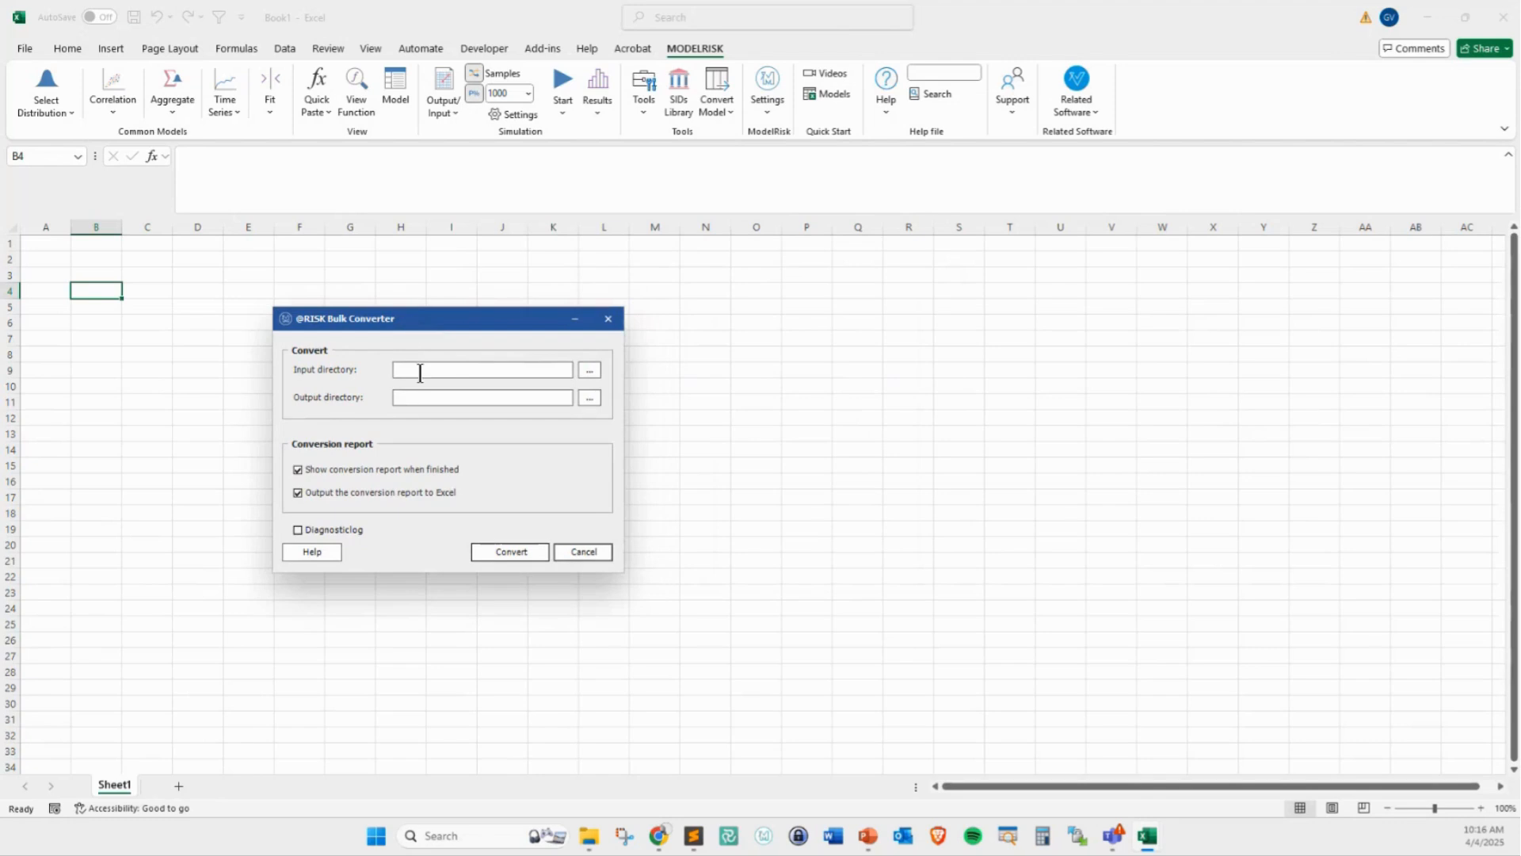
click(589, 371)
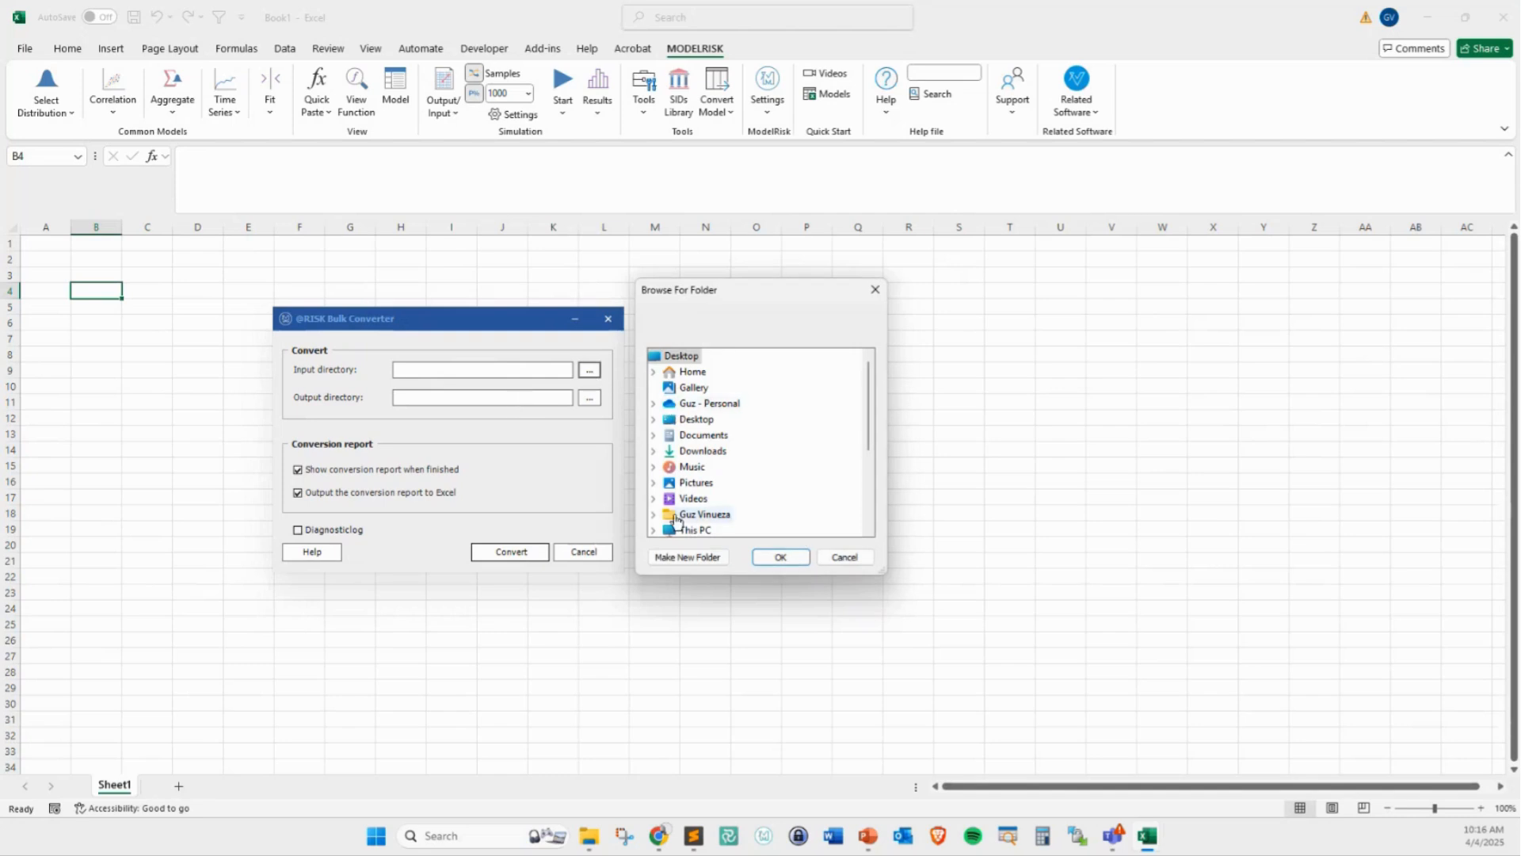
click(651, 418)
click(718, 483)
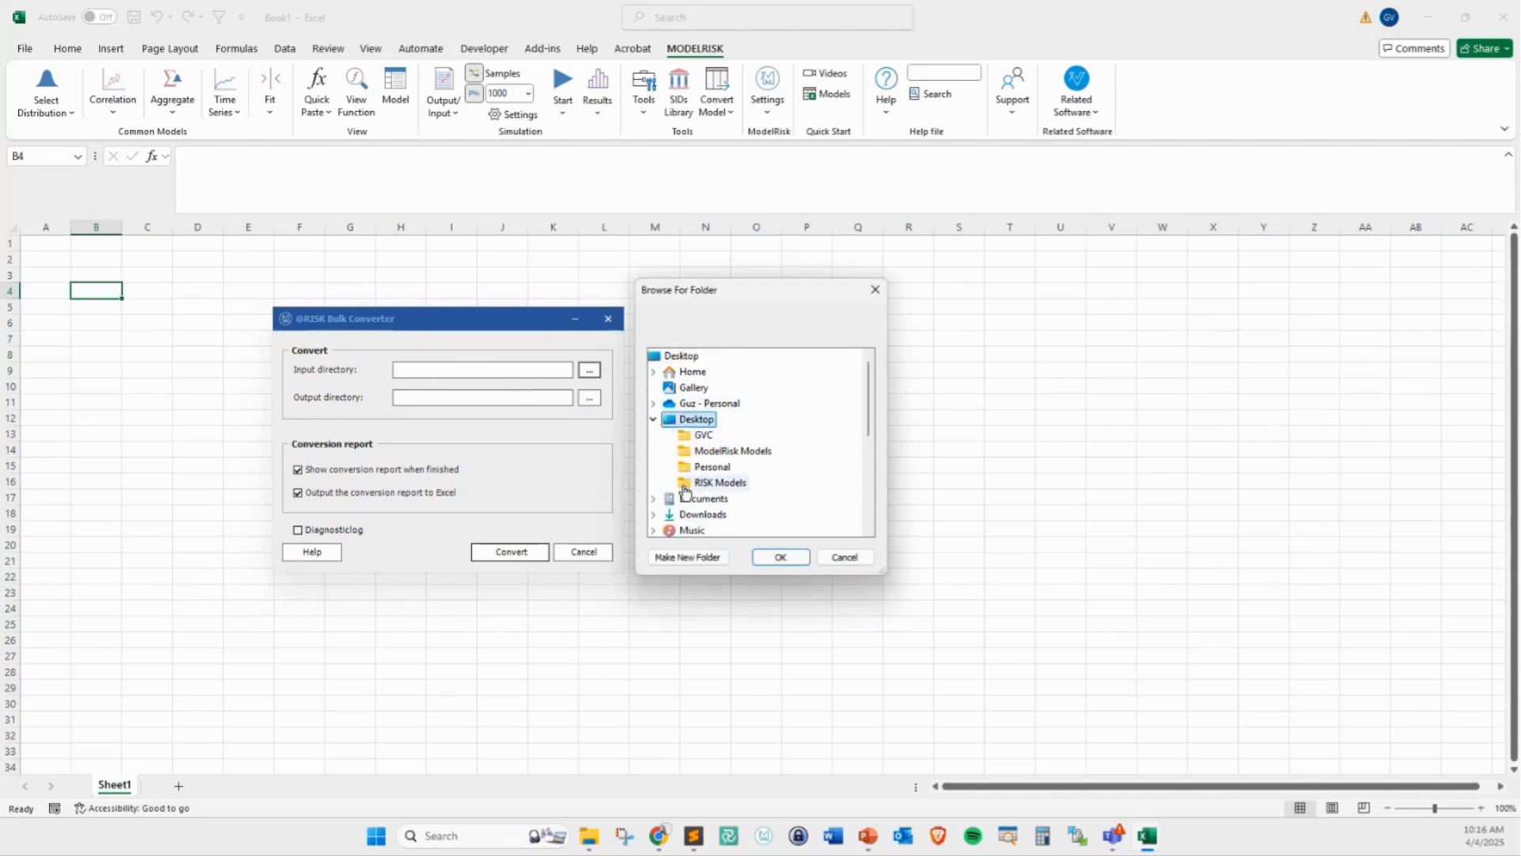
click(780, 557)
Check the contents of the Desktop's ModelRisk Models folder in File Explorer, and return to the bulk converter
mouse_move(591, 850)
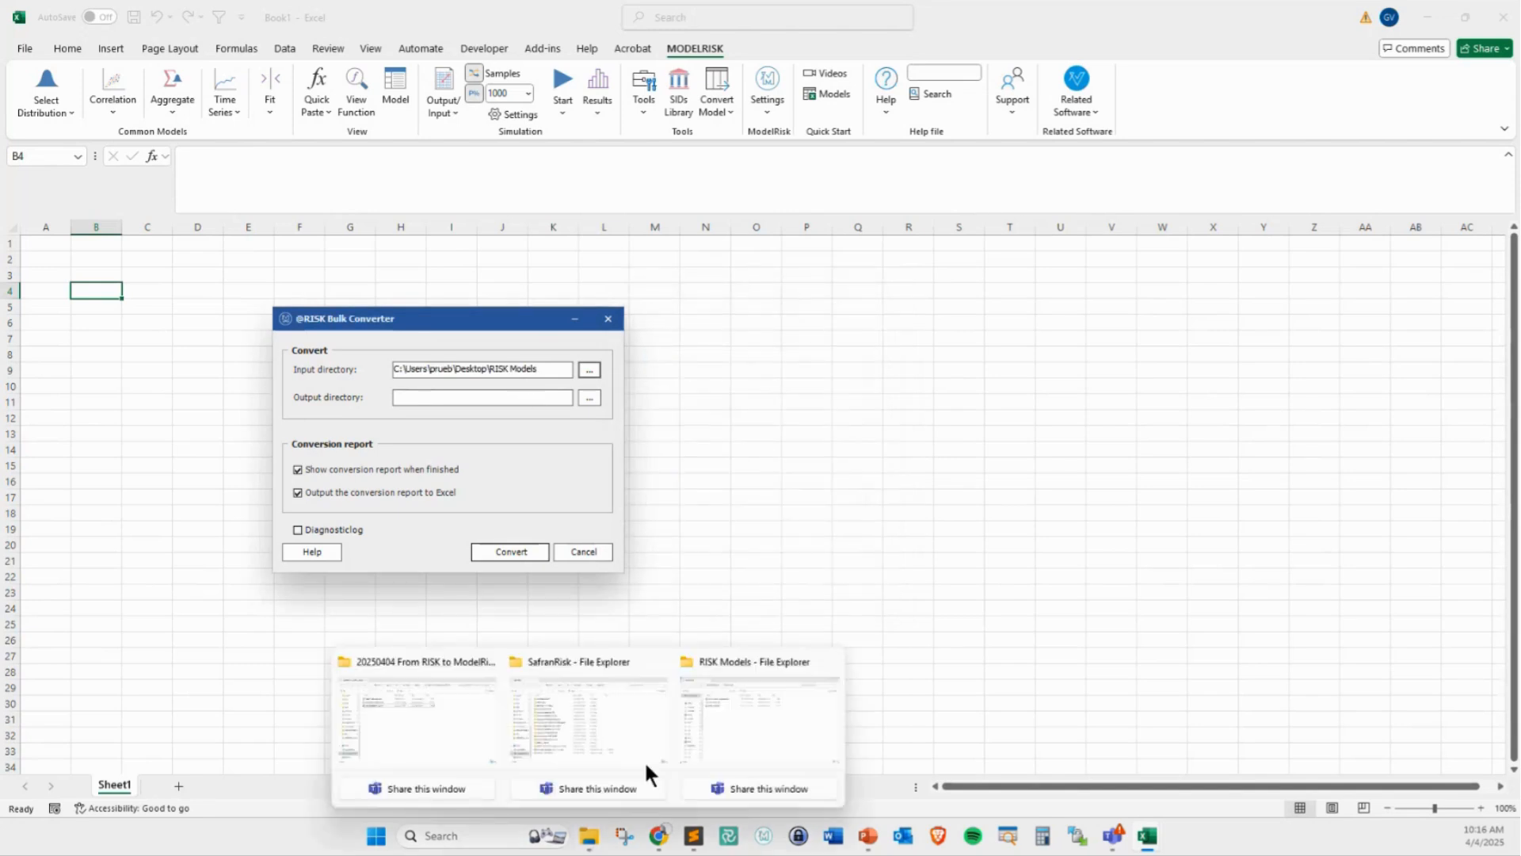
click(695, 748)
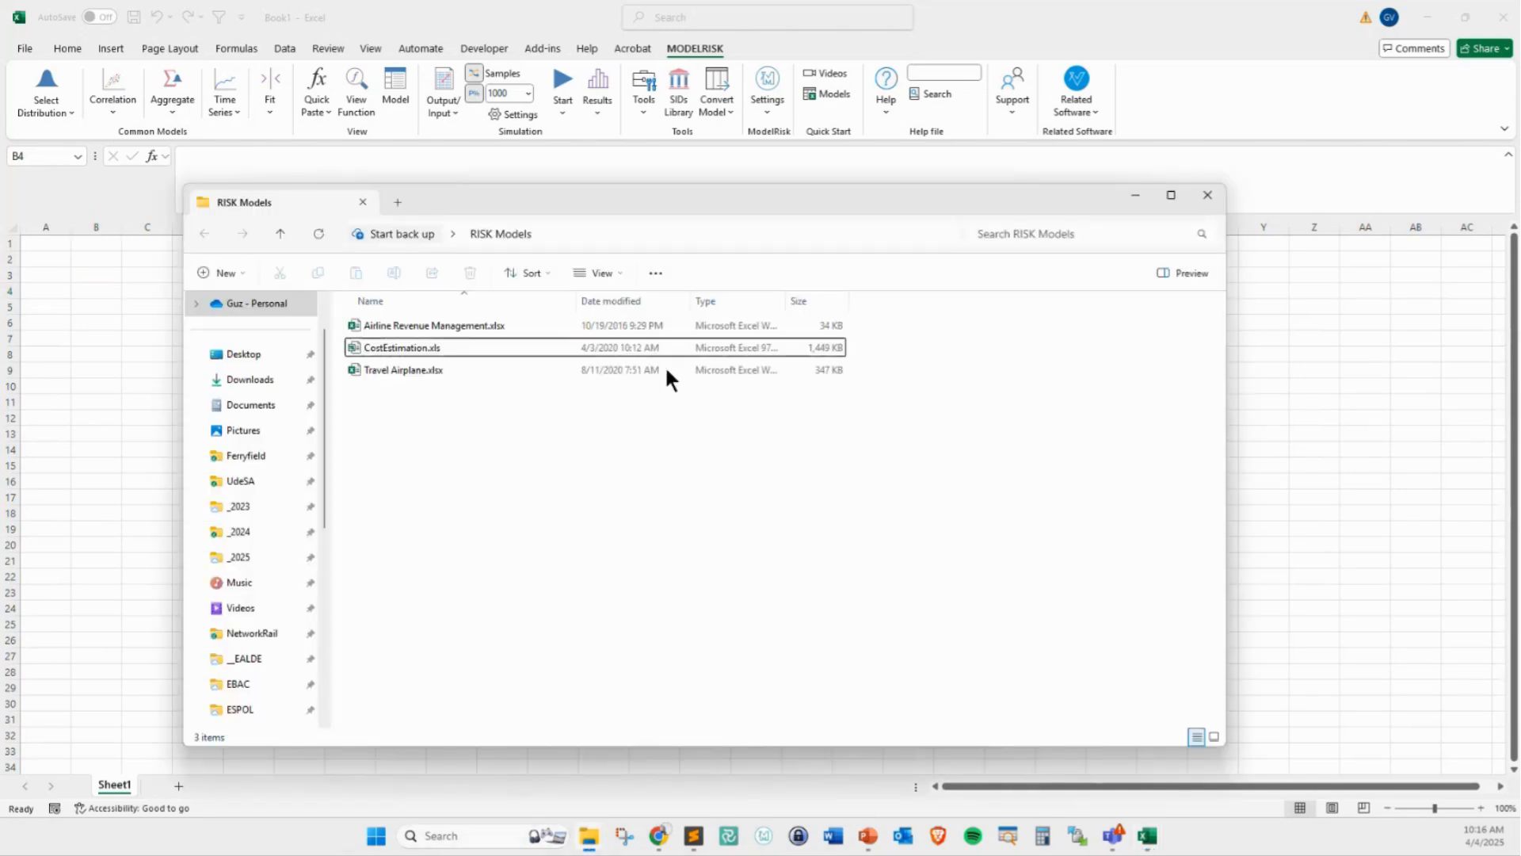
click(430, 229)
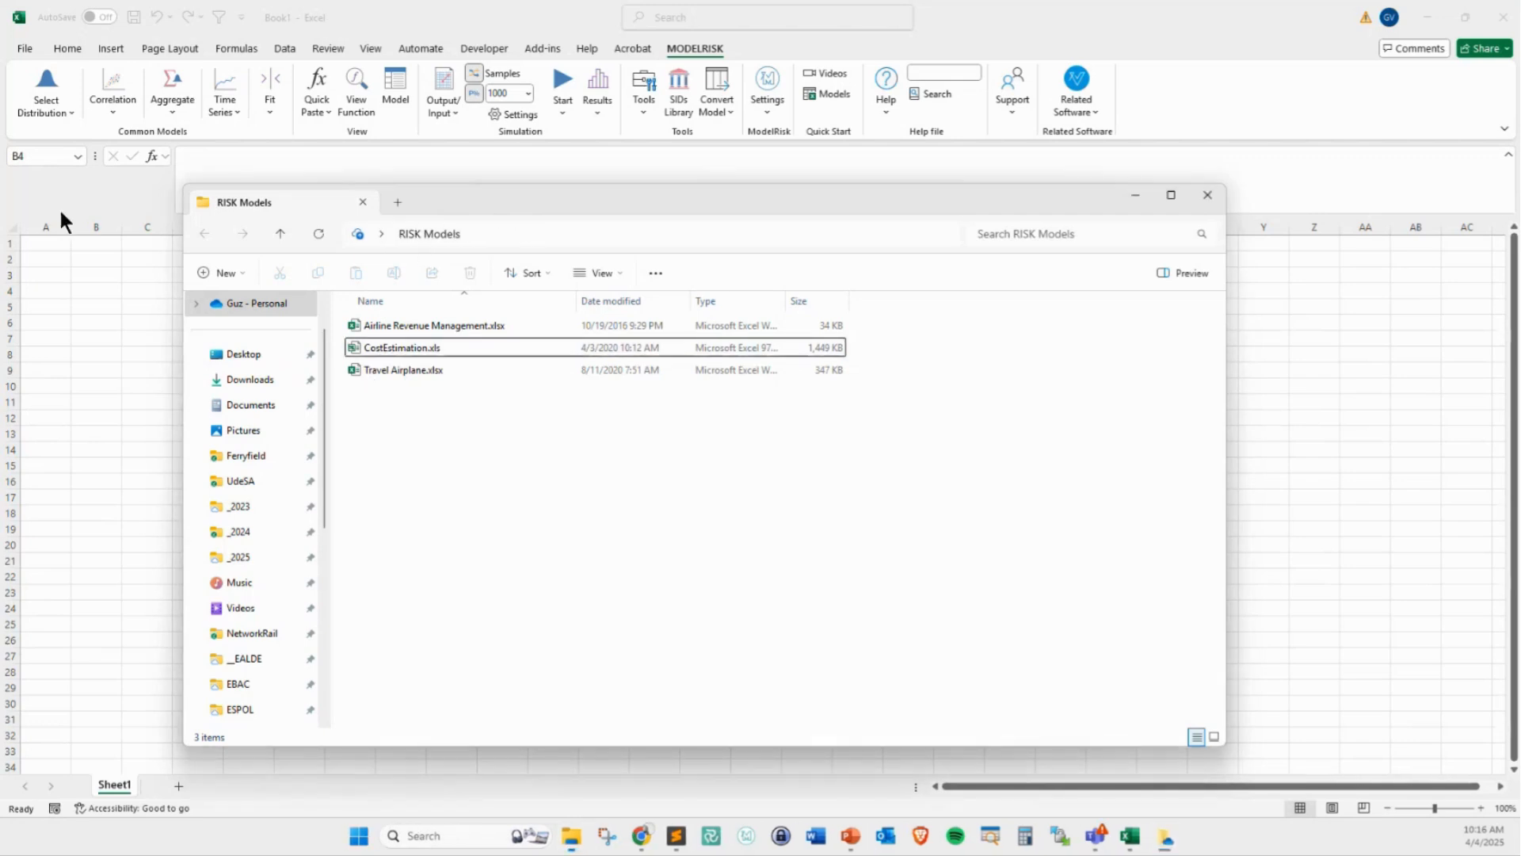
click(265, 354)
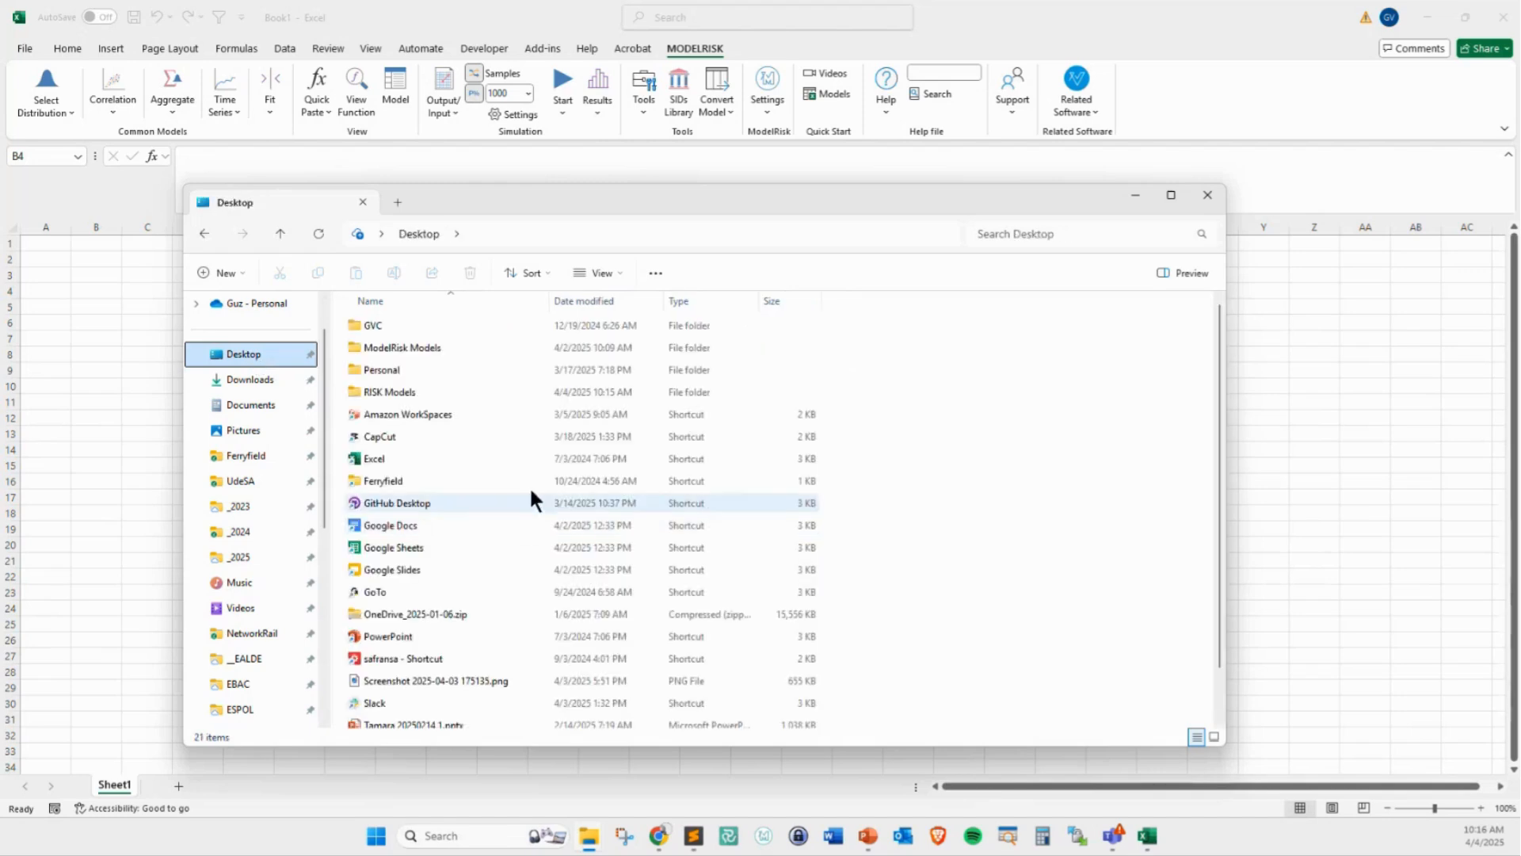
click(396, 349)
double_click(397, 348)
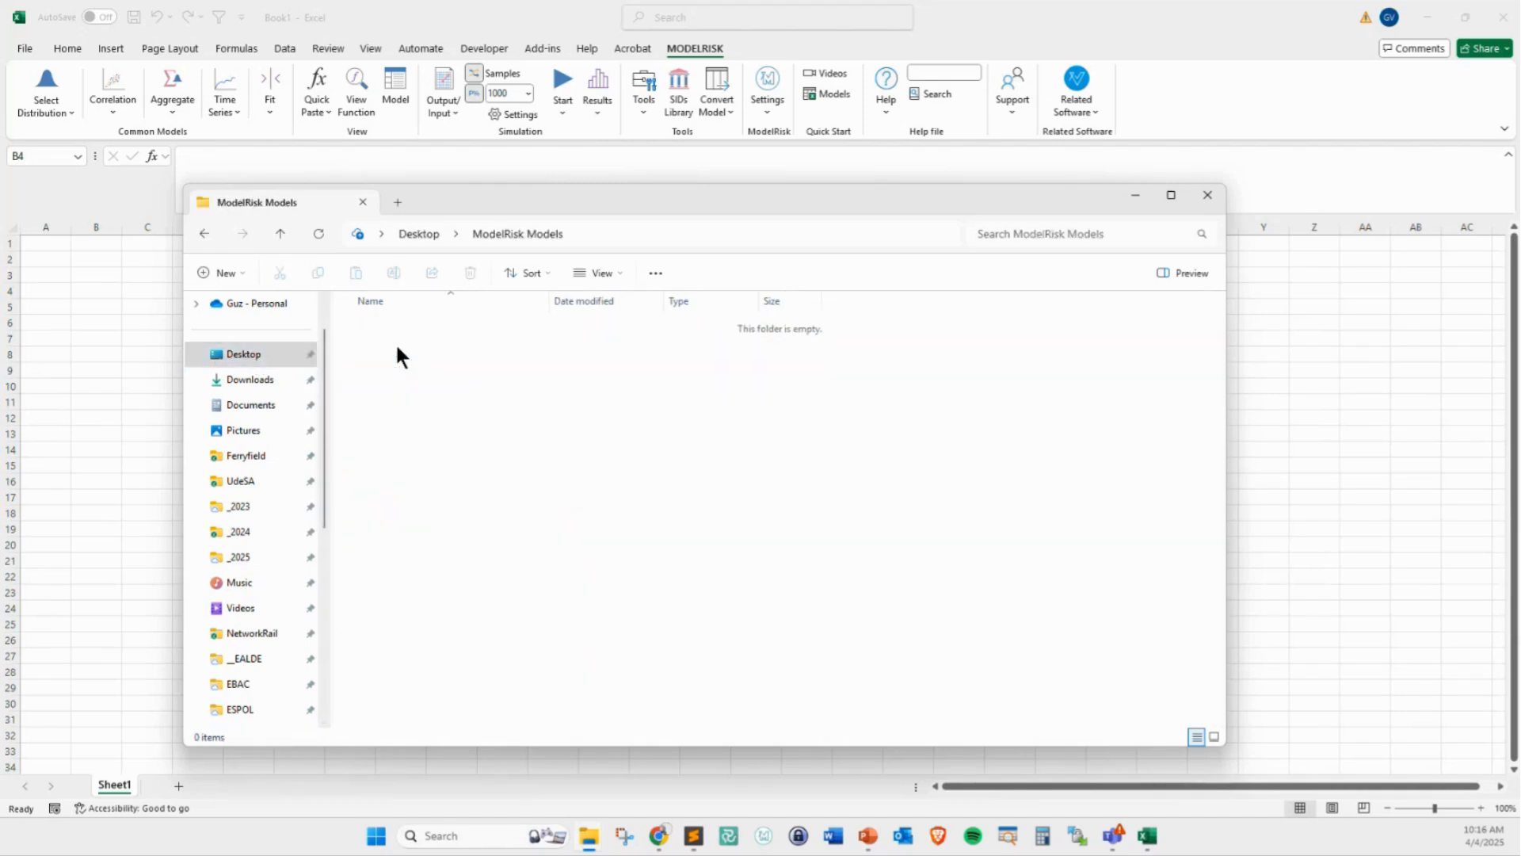
mouse_move(372, 311)
mouse_down()
mouse_move(386, 386)
mouse_move(420, 315)
mouse_up()
drag(458, 348, 553, 476)
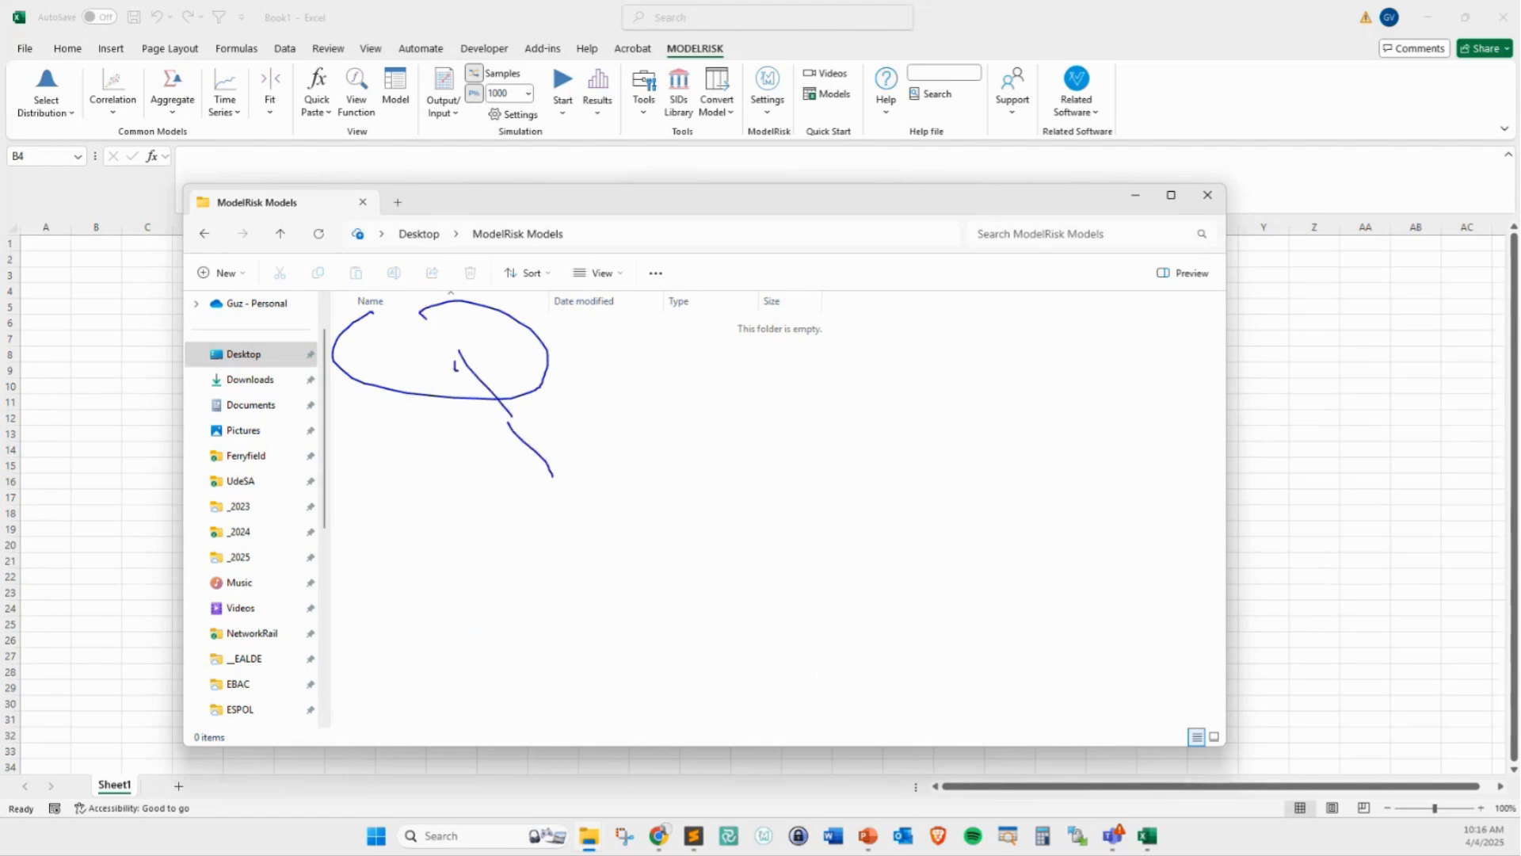
drag(455, 361, 497, 365)
key(Escape)
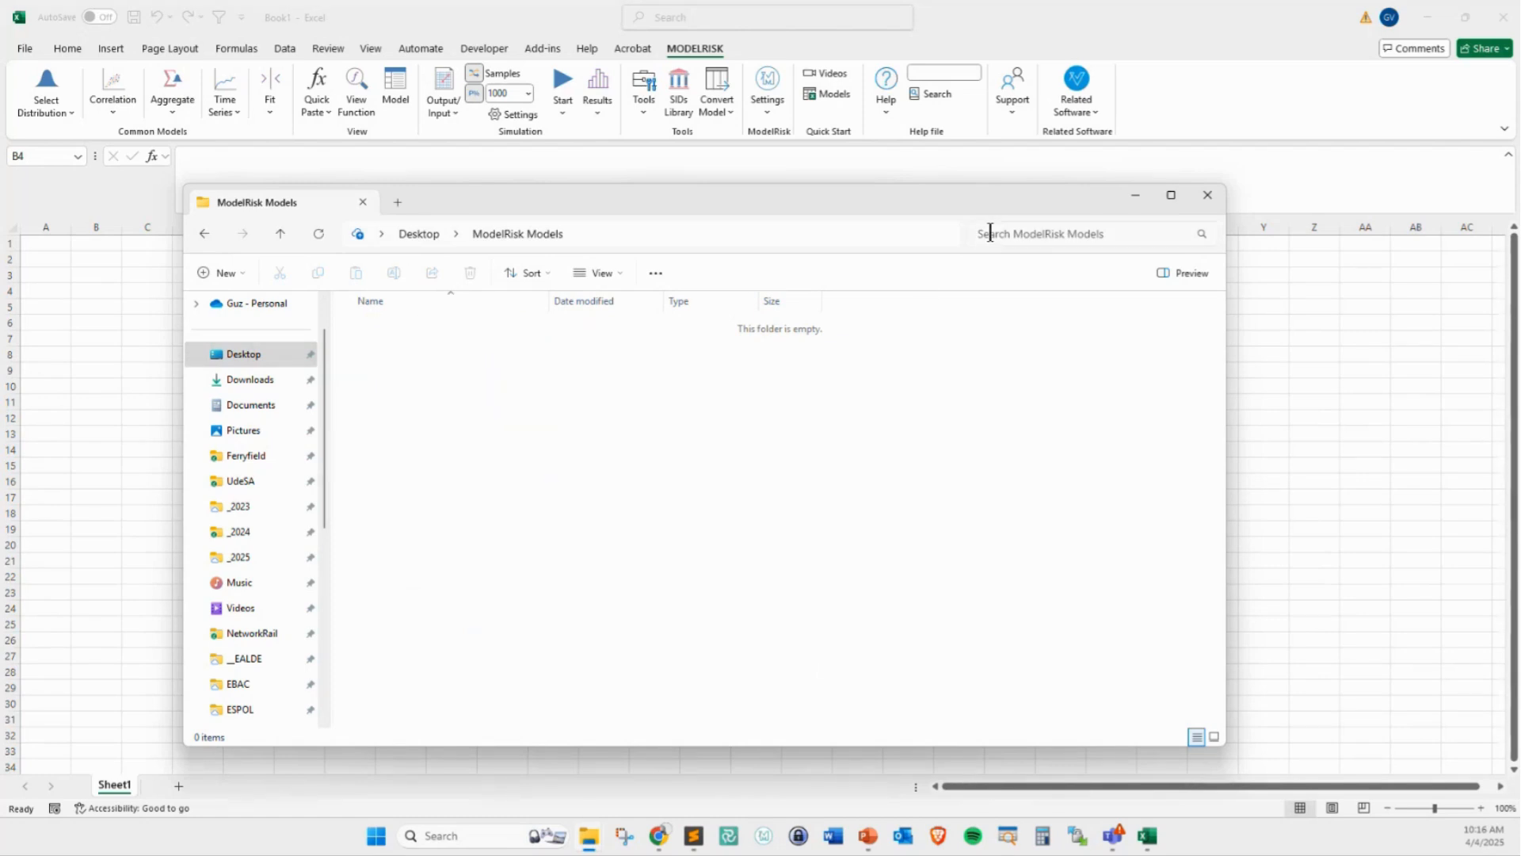
click(1138, 195)
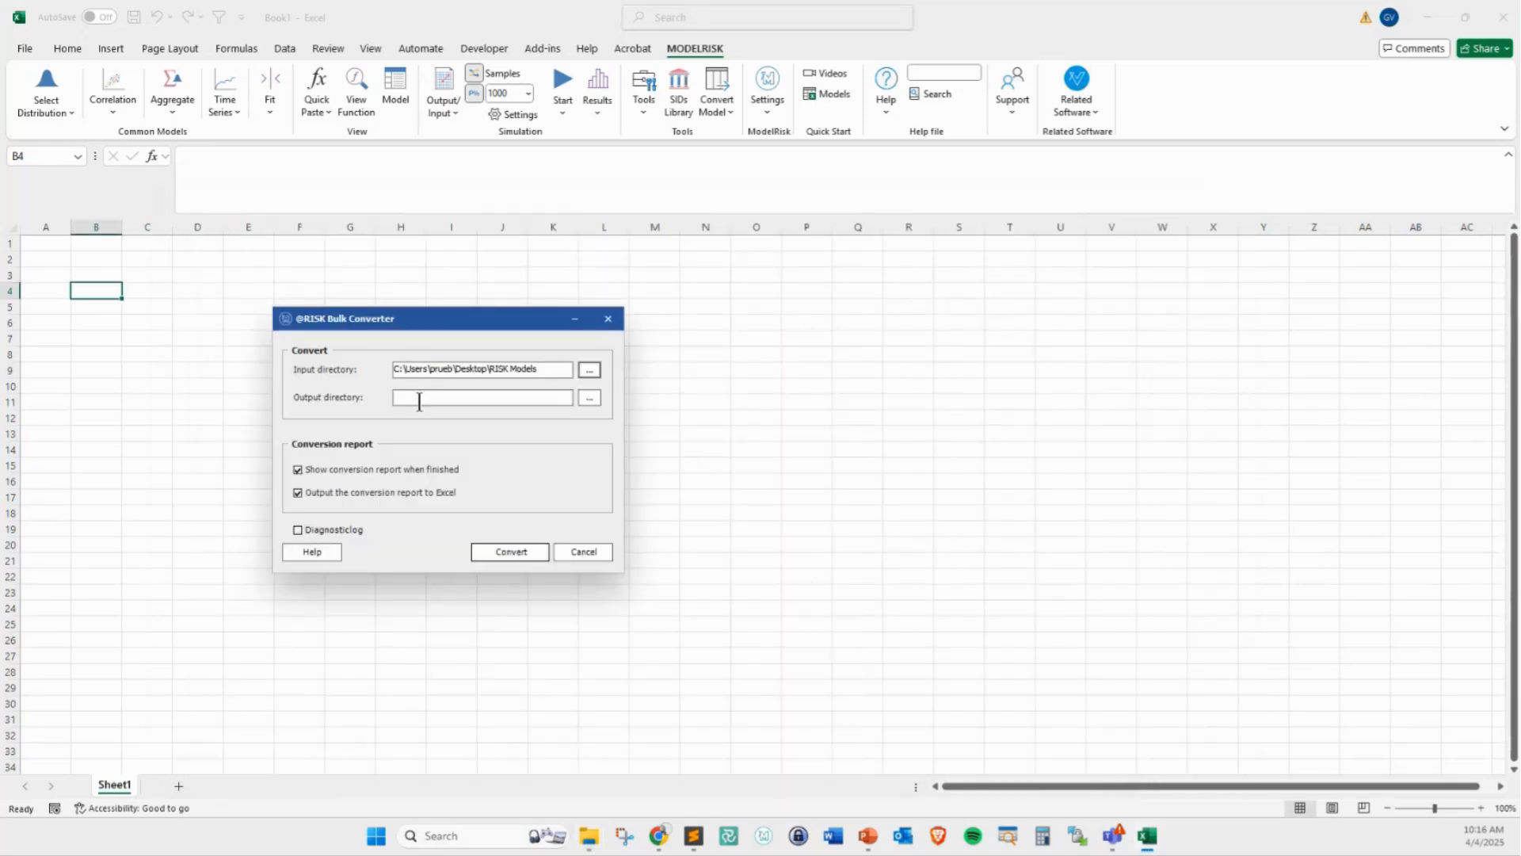
Set the Desktop's ModelRisk Models folder as the output directory and run the bulk conversion
click(588, 397)
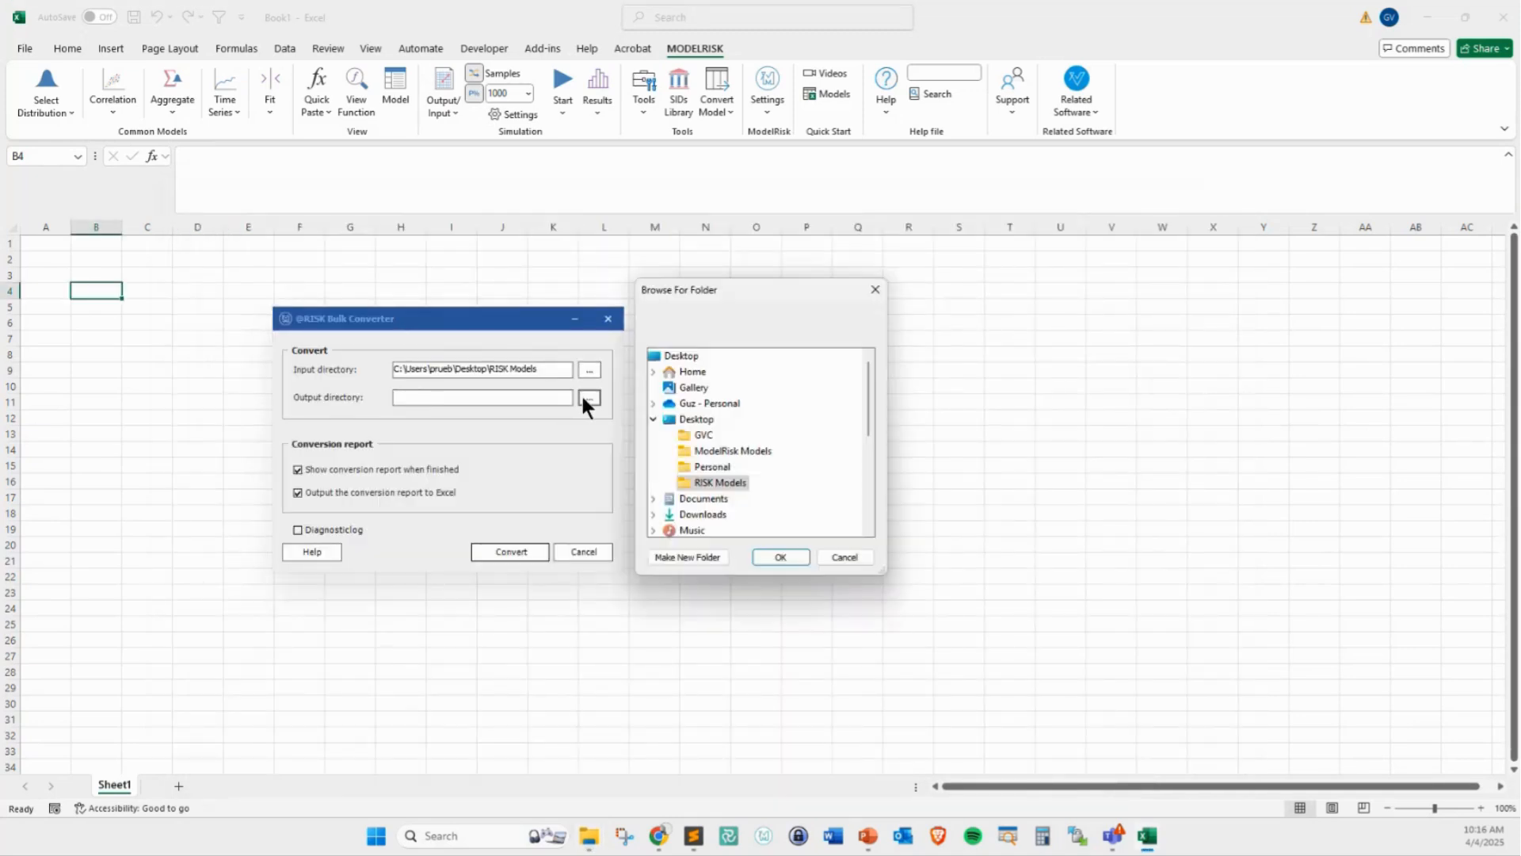
click(729, 451)
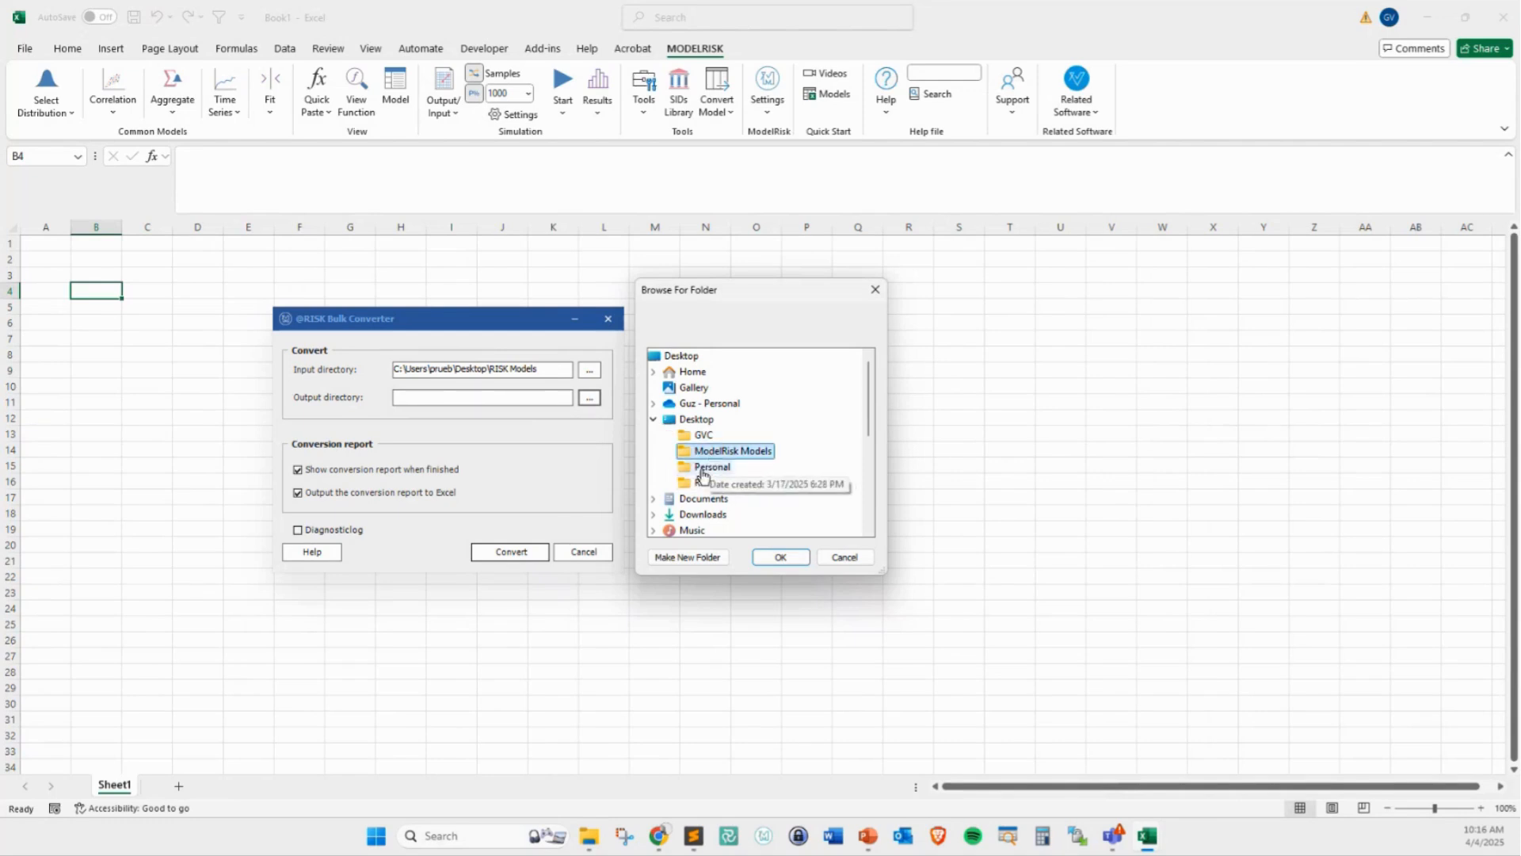
click(780, 557)
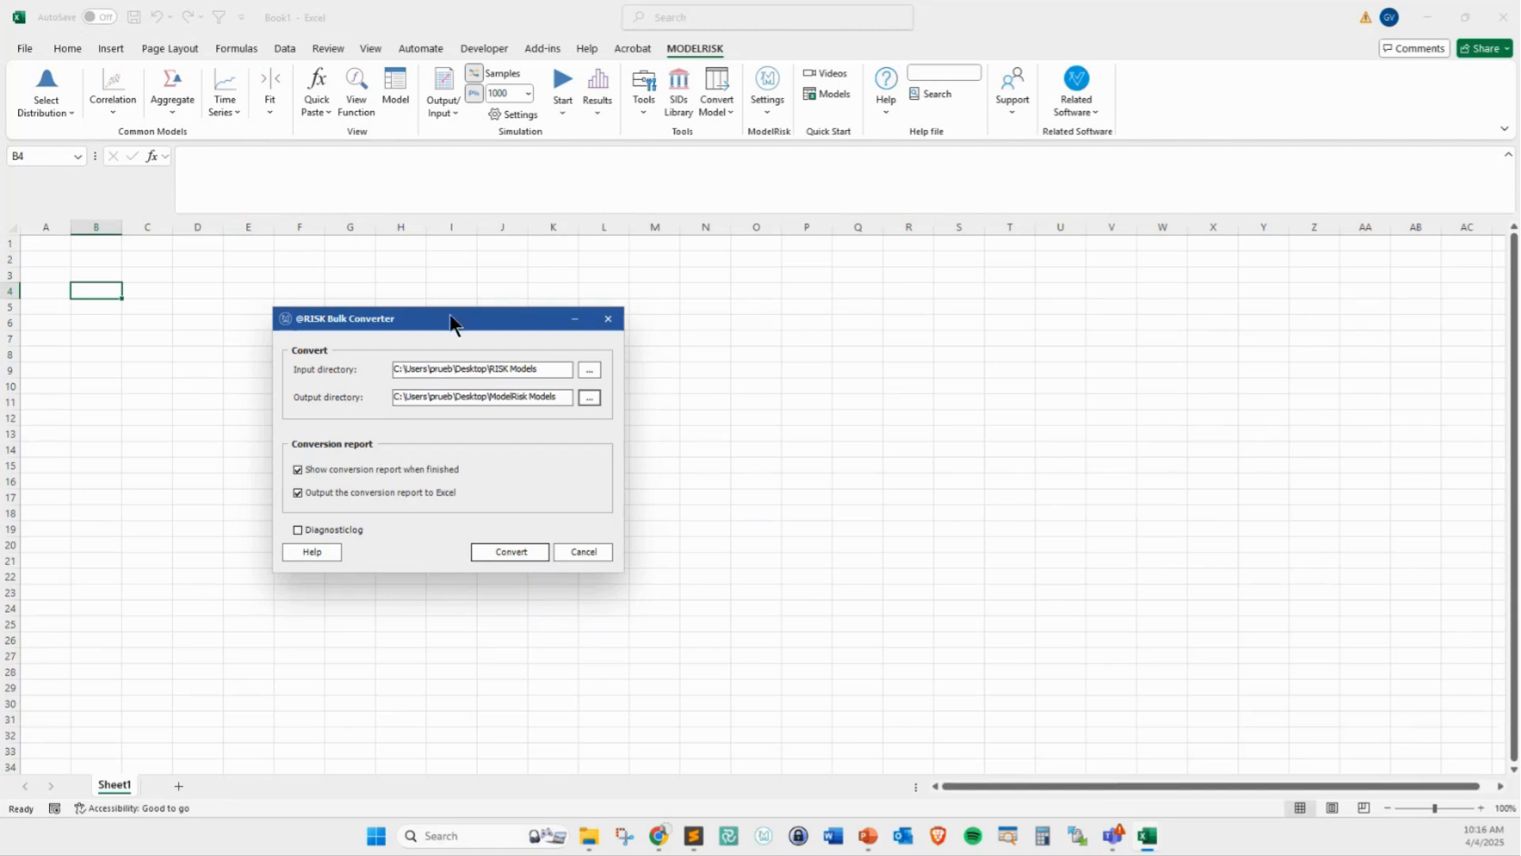
drag(450, 313, 461, 299)
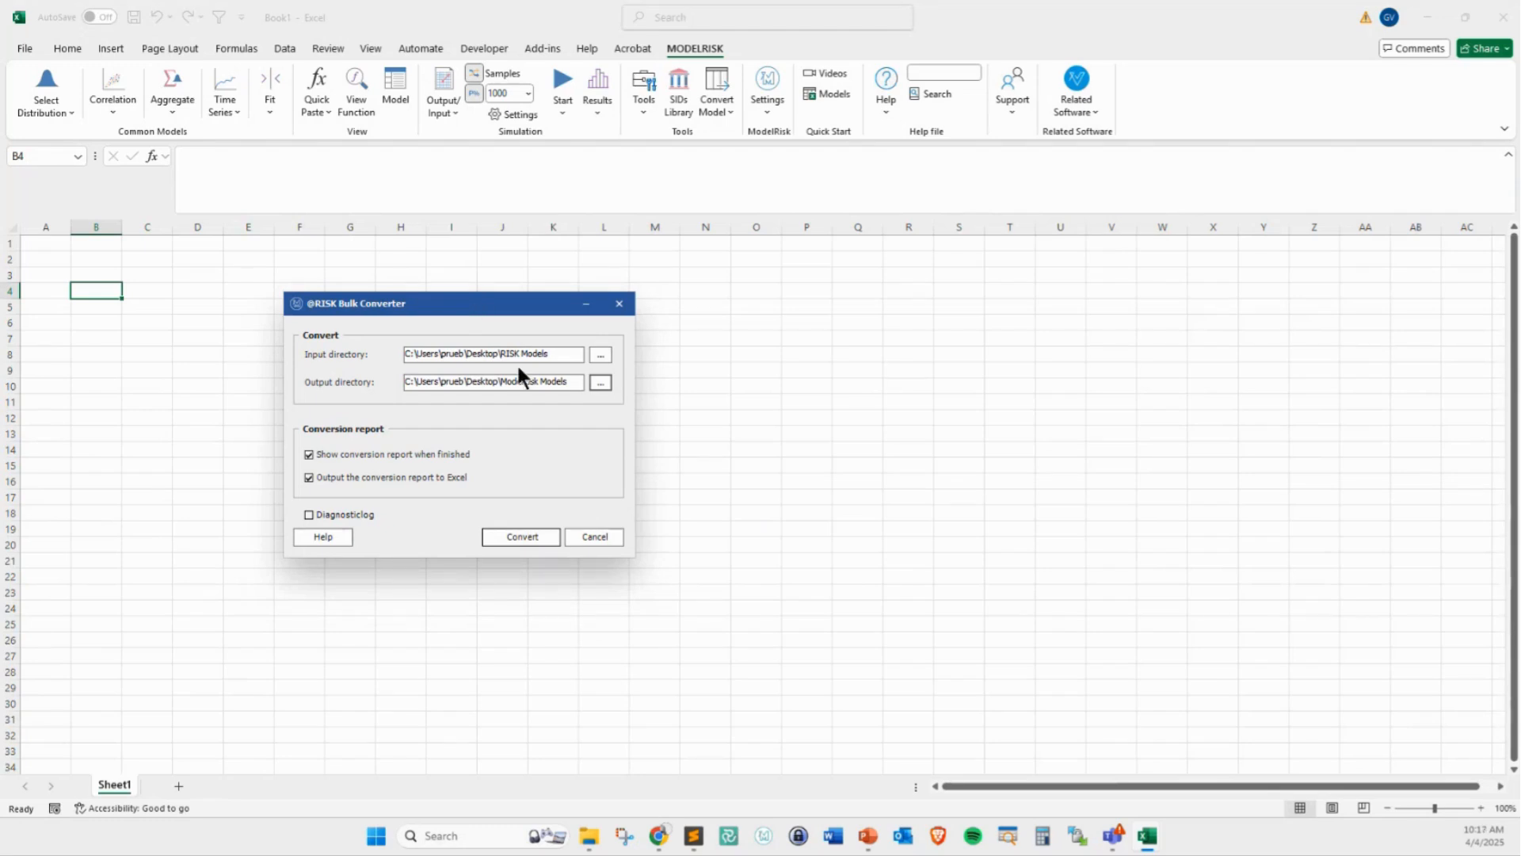
click(519, 544)
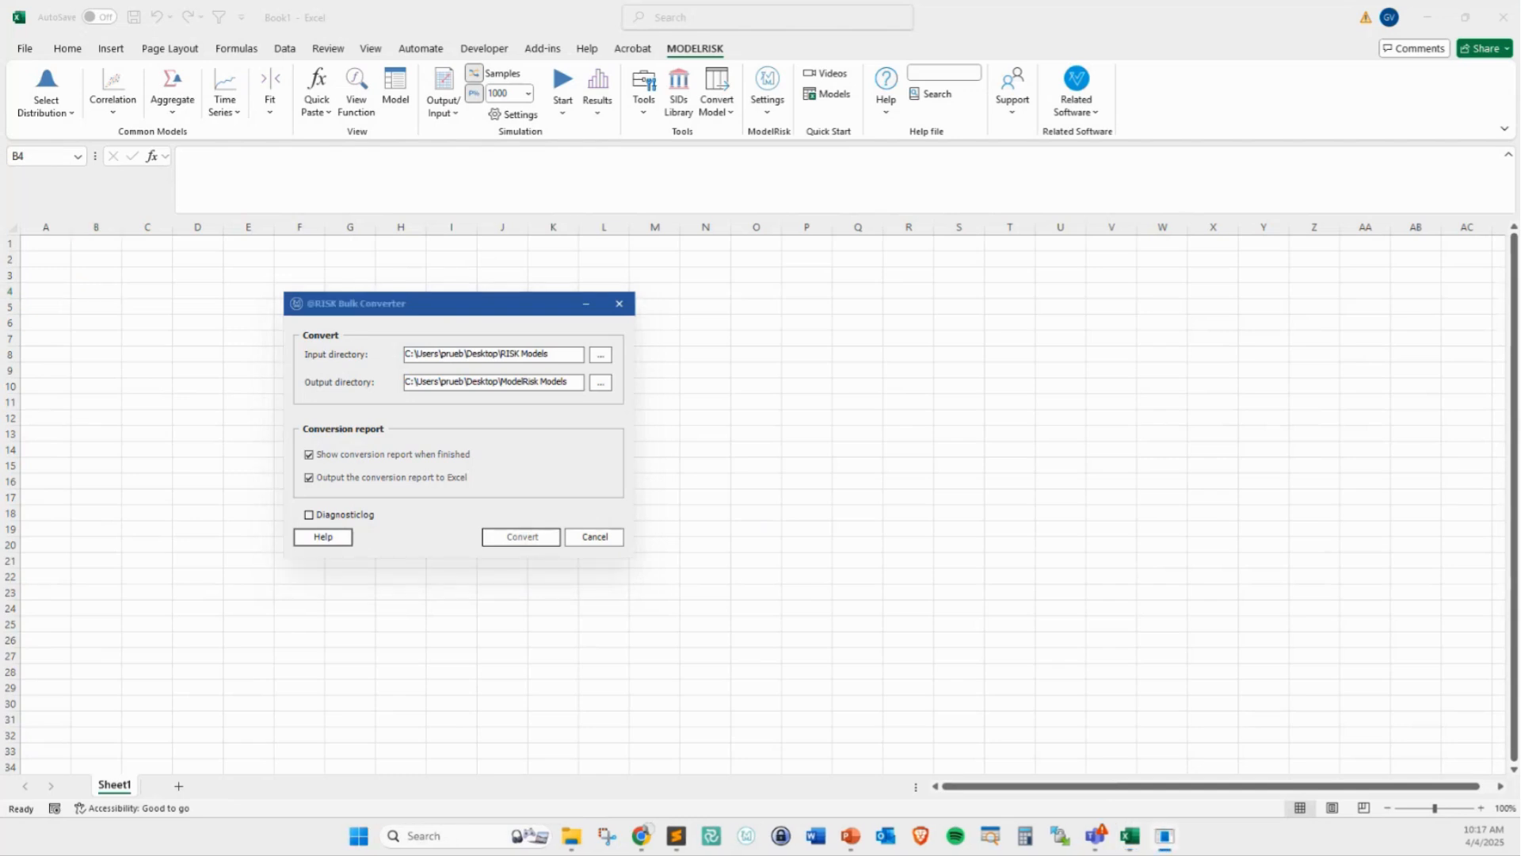
Compare the original and converted formulas for Airline Revenue Management.xlsx in the conversion report, and expand the CostEstimation.xls entries
drag(991, 342, 897, 328)
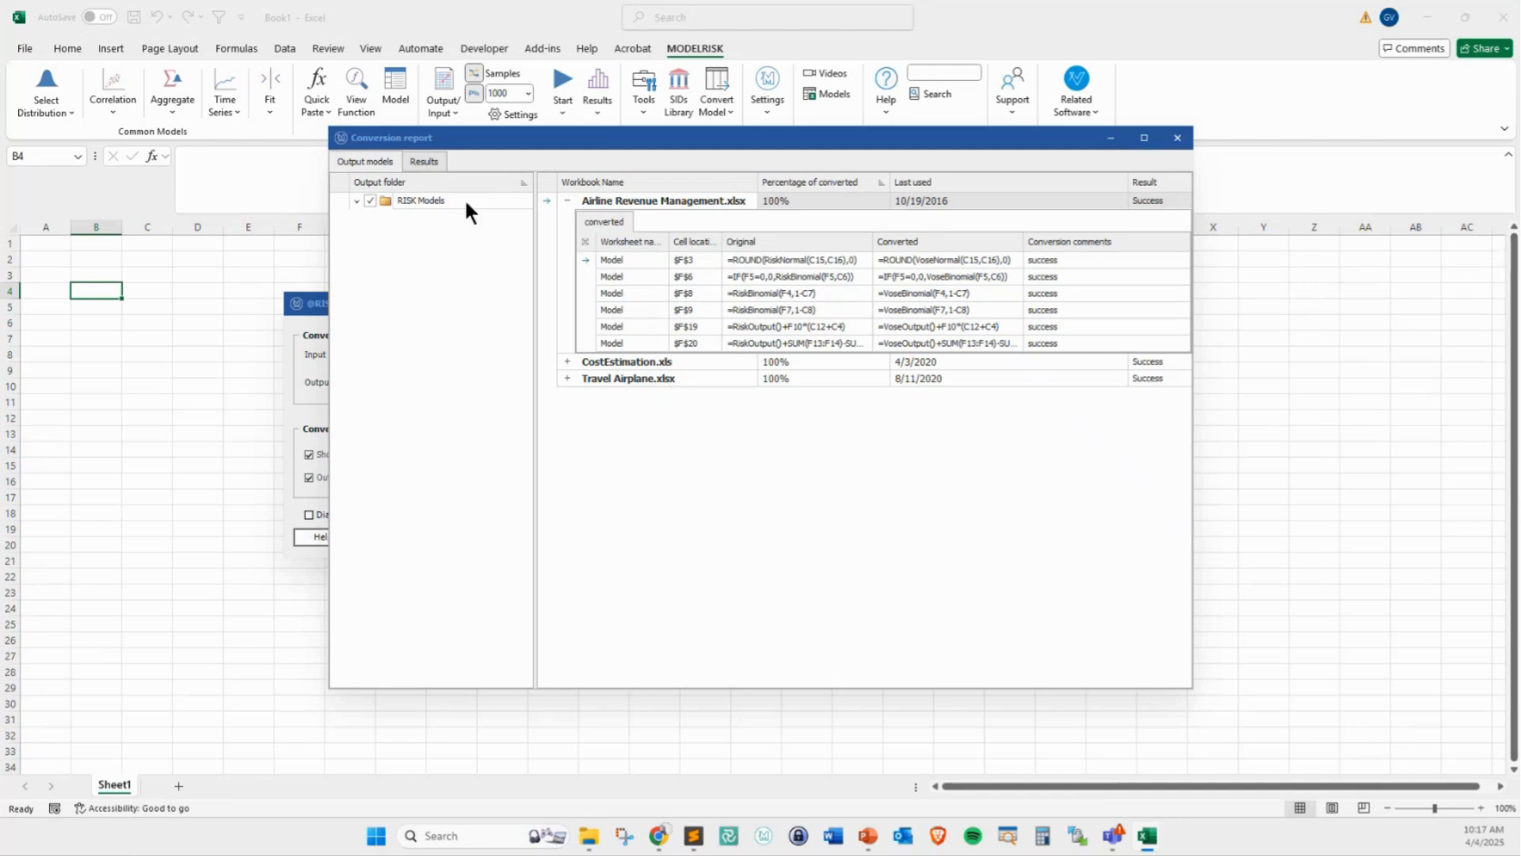
drag(520, 136, 493, 138)
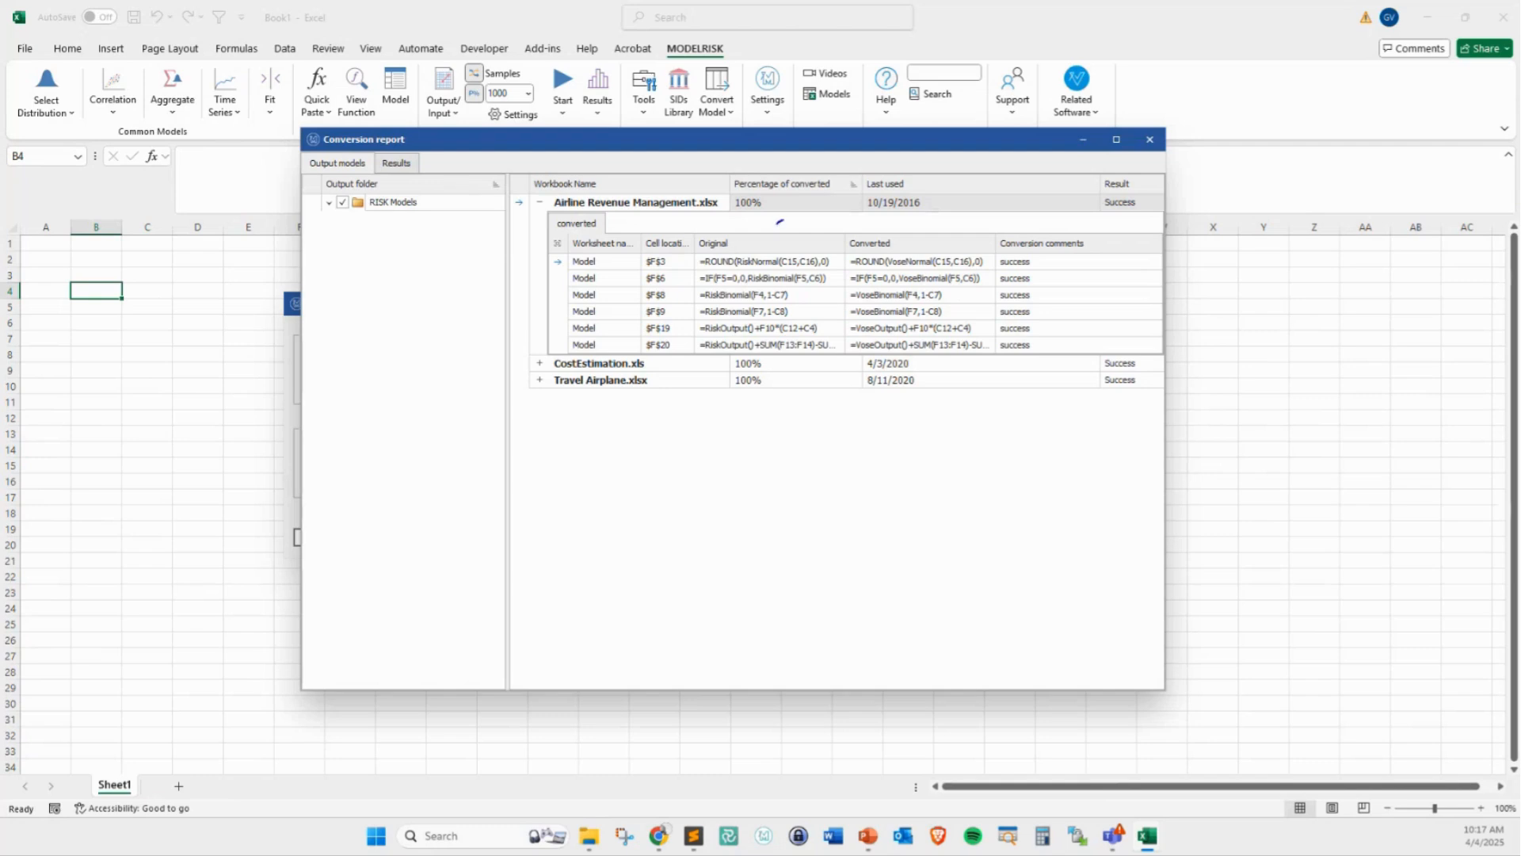
drag(755, 234, 783, 221)
drag(888, 231, 887, 258)
drag(759, 279, 747, 300)
drag(915, 279, 909, 289)
drag(688, 339, 706, 325)
key(Escape)
click(539, 363)
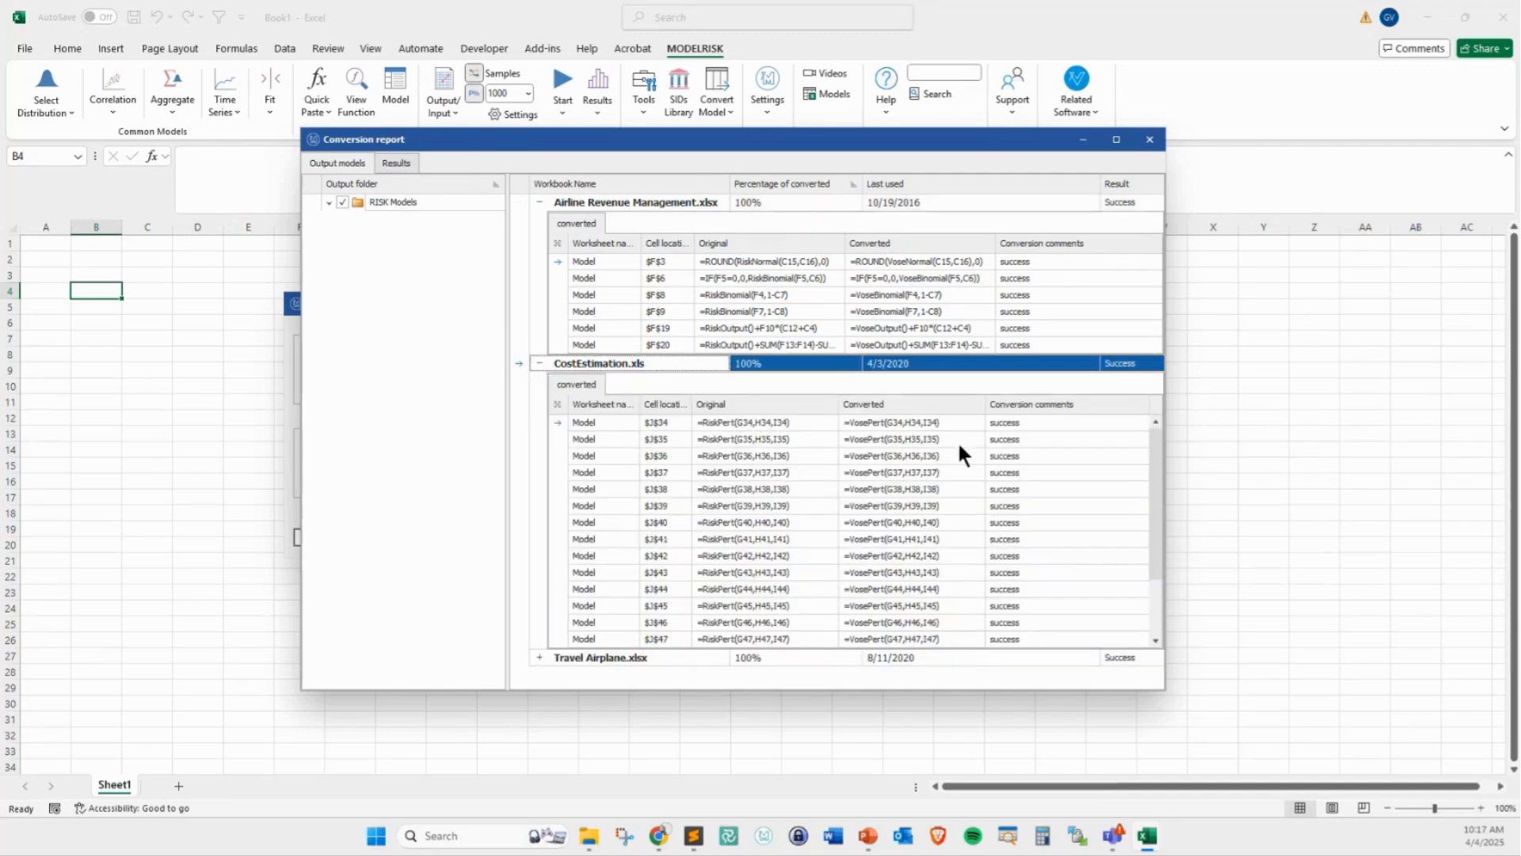
Review the Travel Airplane.xlsx conversion entries in the report, and close the report and the bulk converter
click(540, 203)
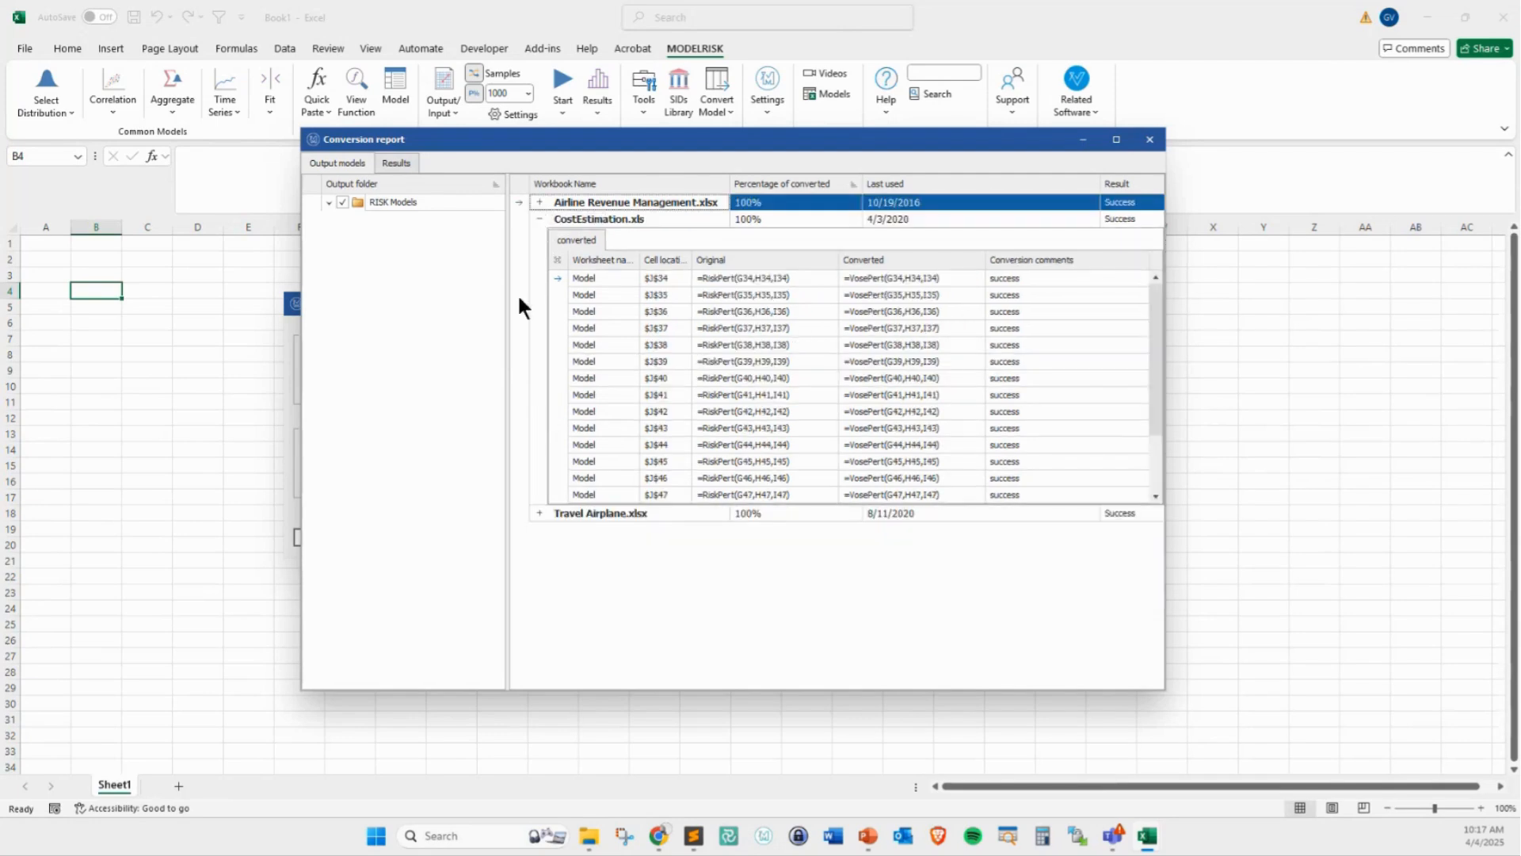
click(539, 513)
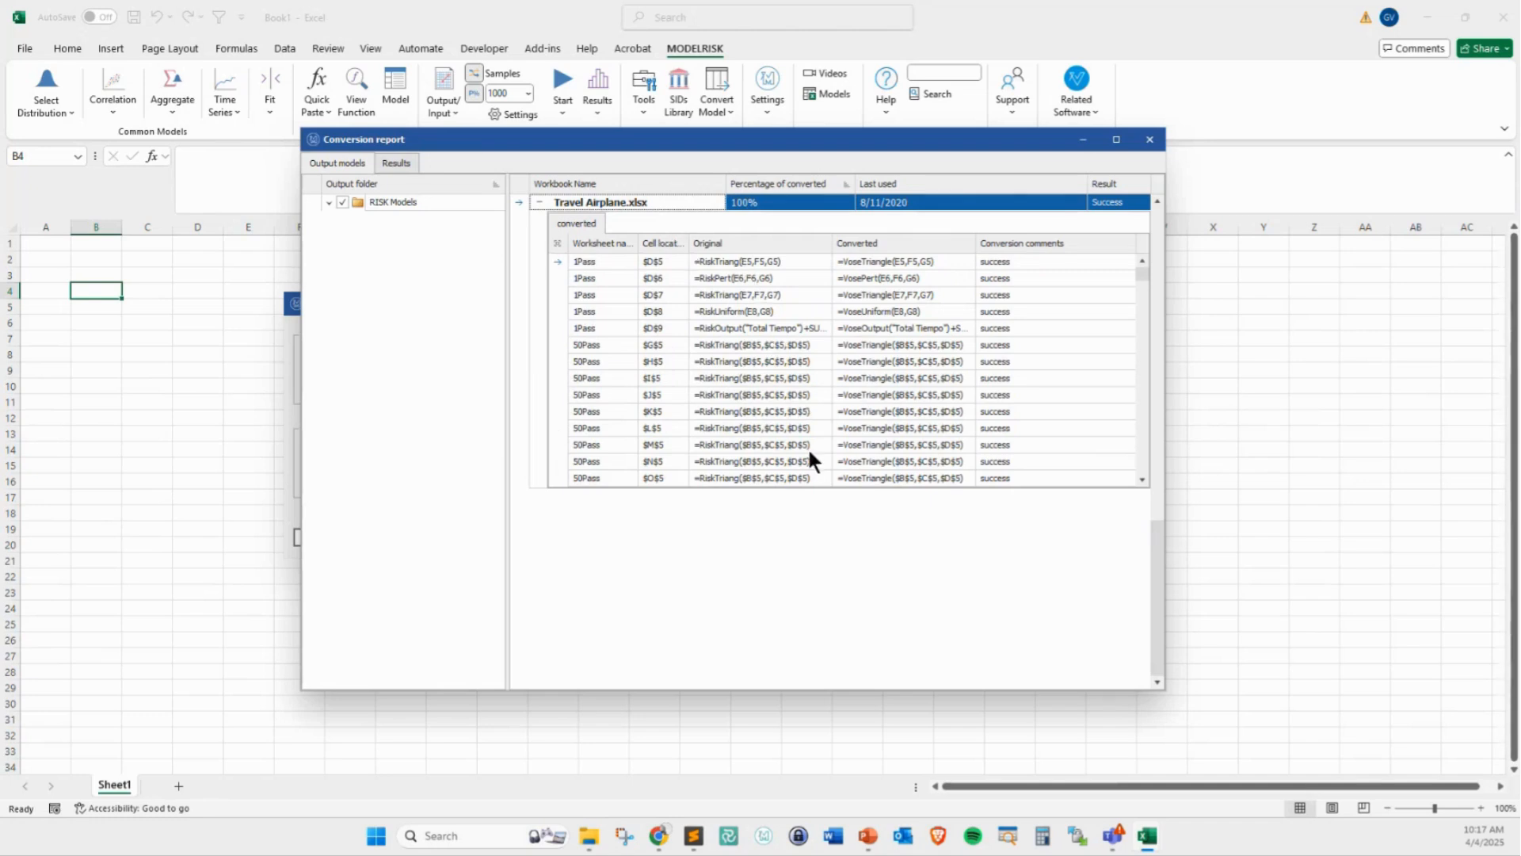
scroll(940, 368, up, 4)
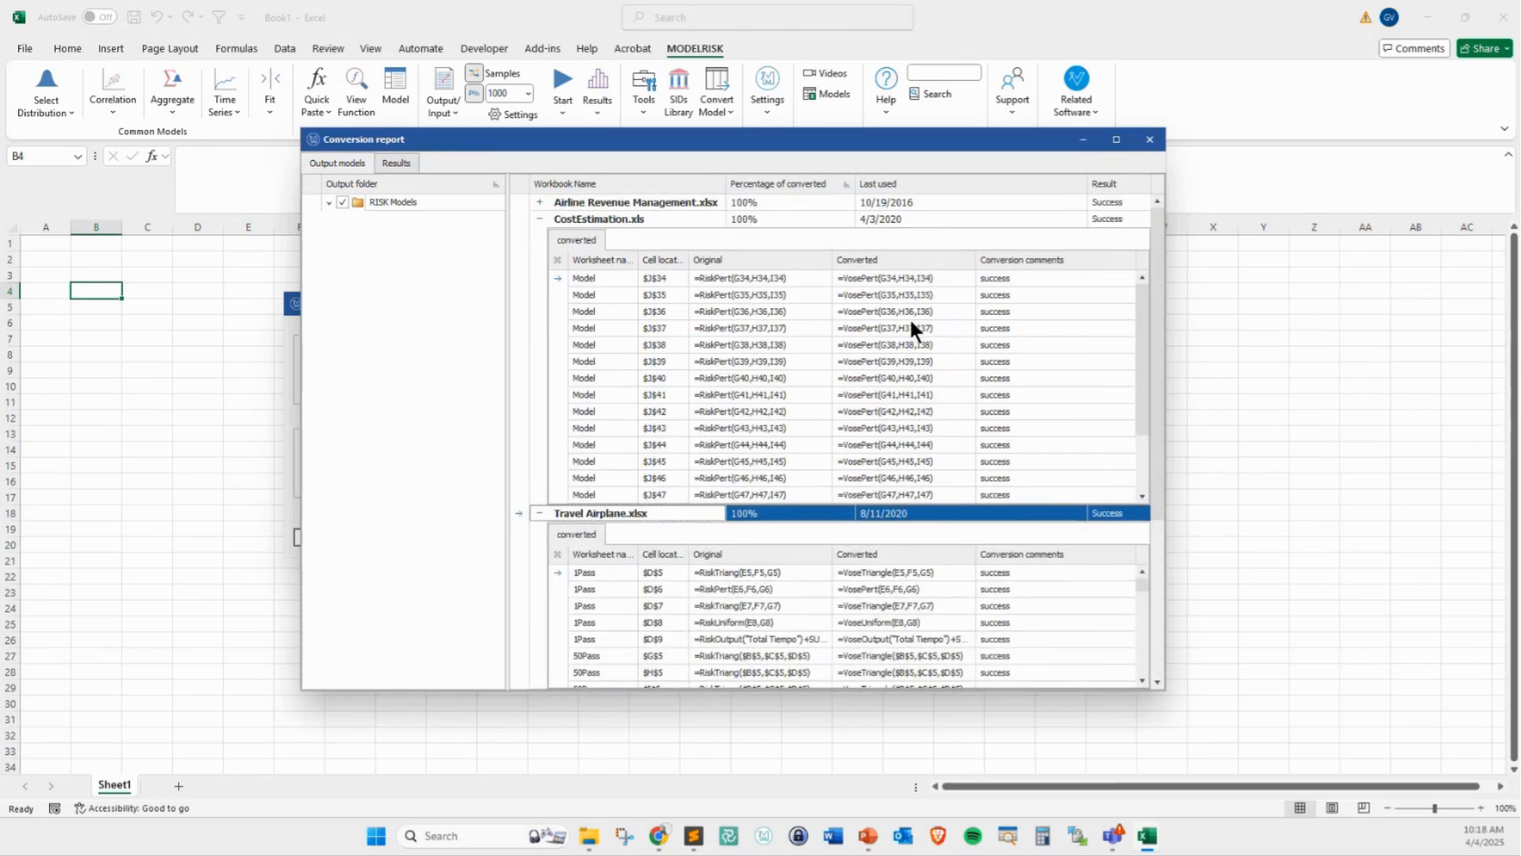
click(1149, 140)
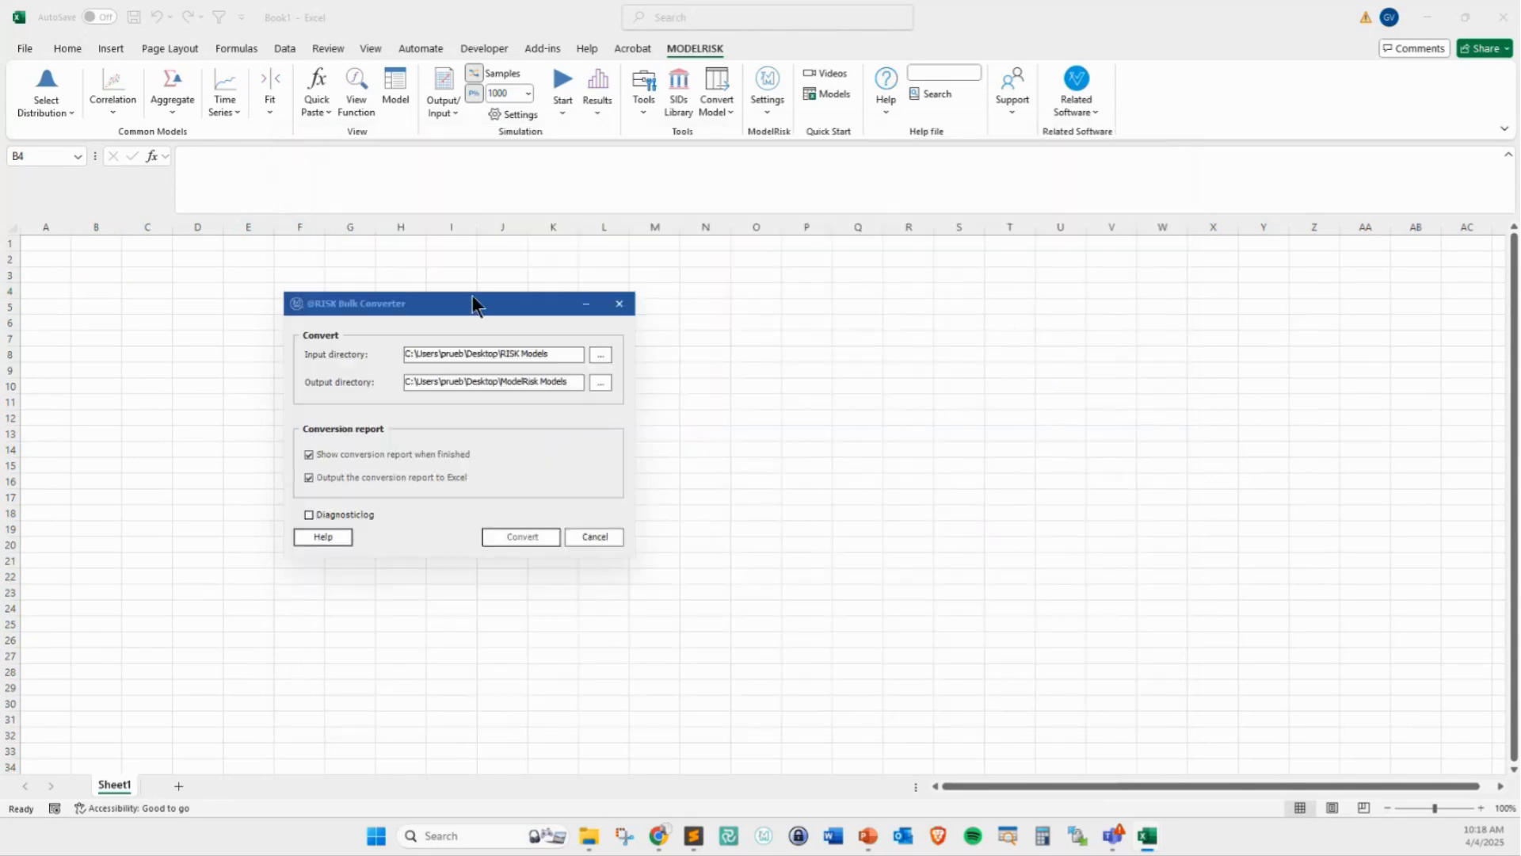
click(586, 537)
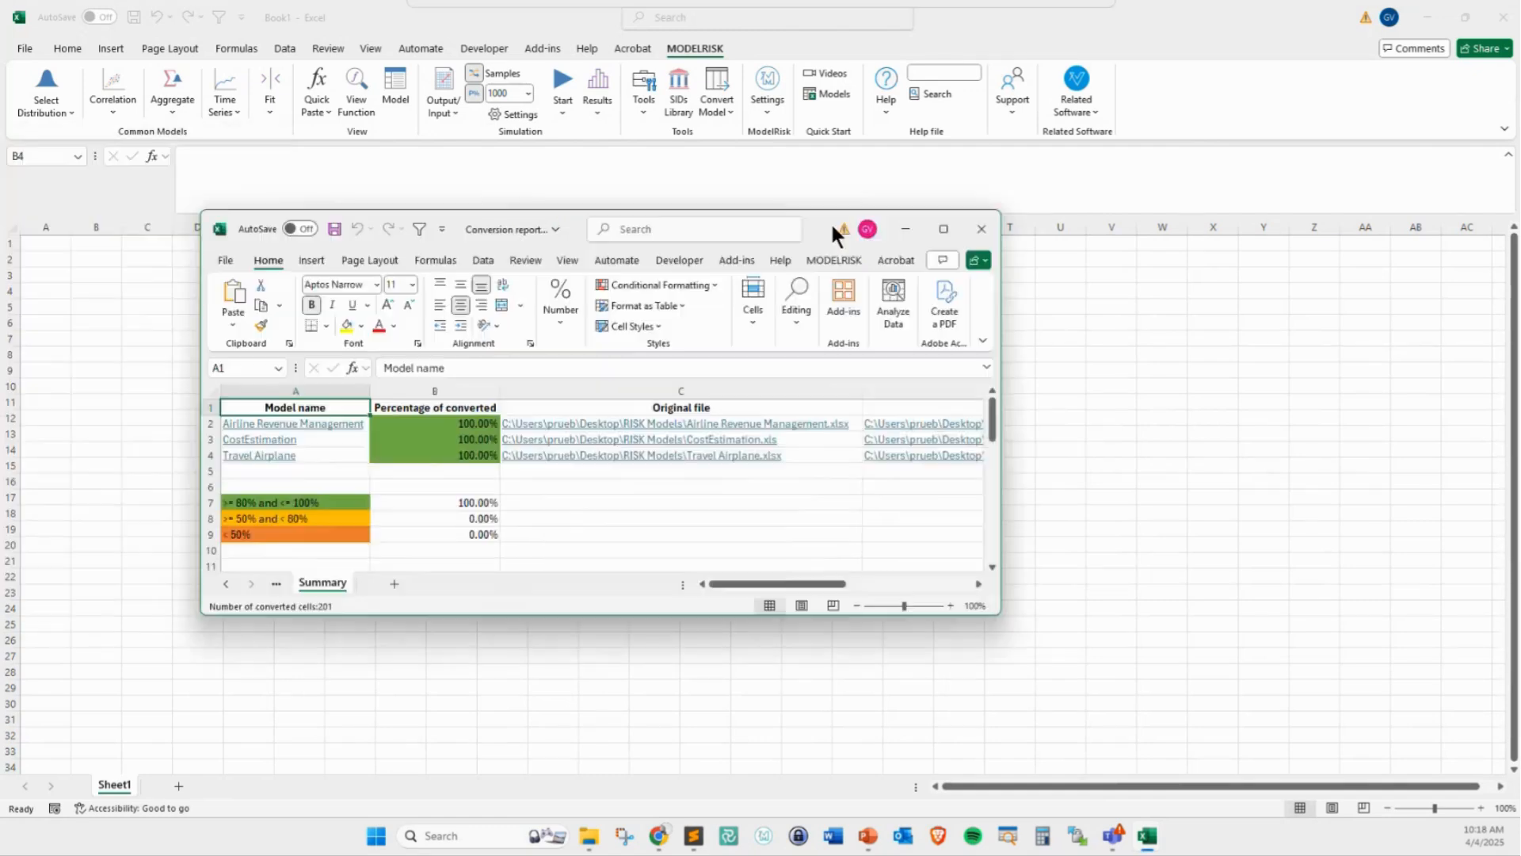
Maximize the Conversion report.xlsx workbook, examine its conversion percentages and the Airline Revenue Management sheet, and return to the Summary sheet
drag(830, 221, 995, 196)
click(1077, 196)
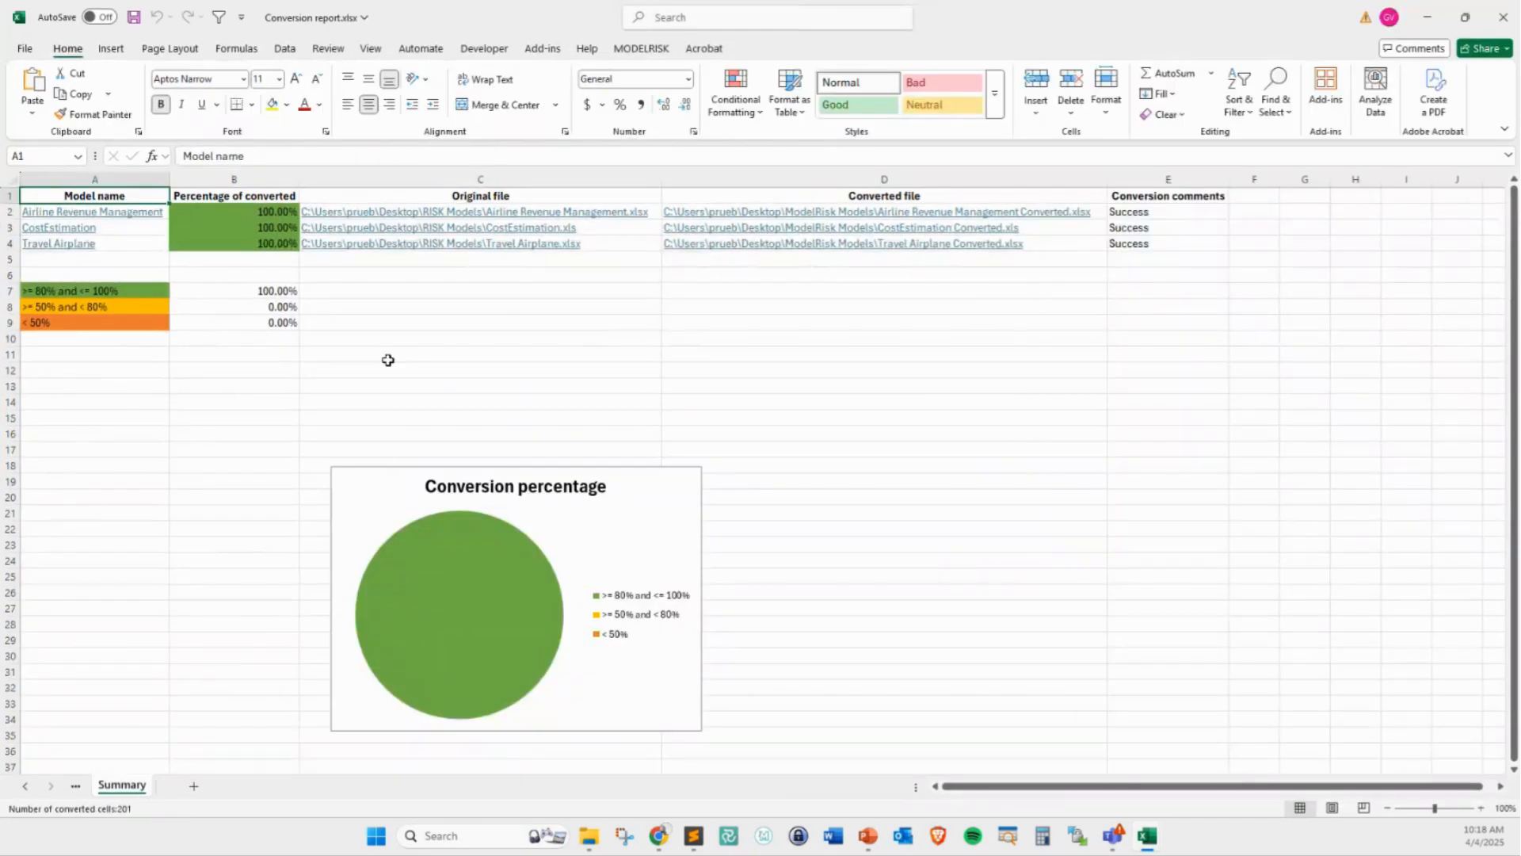
drag(213, 211, 213, 241)
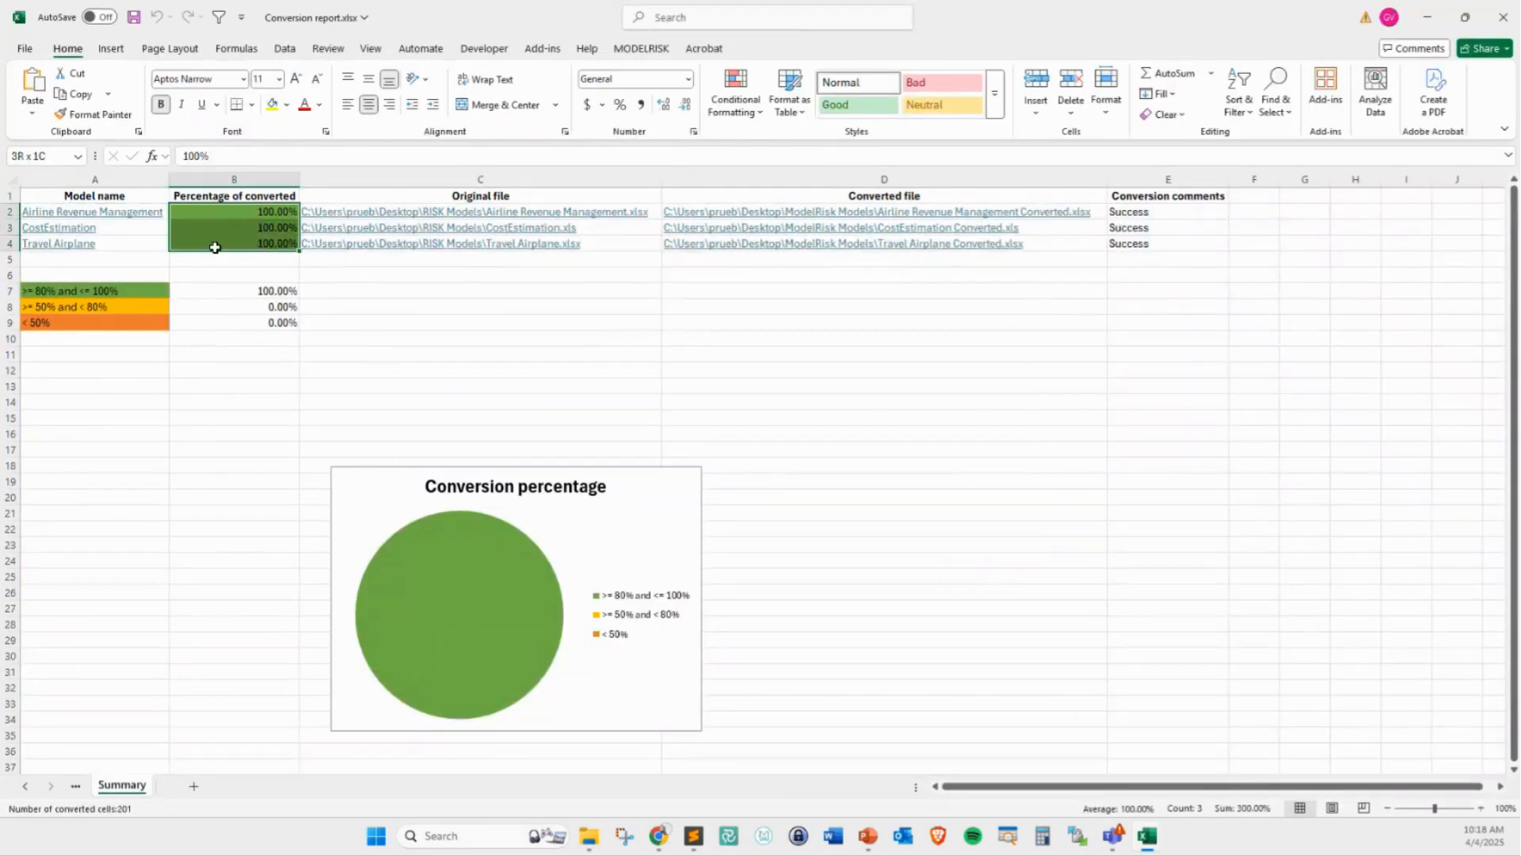
click(53, 205)
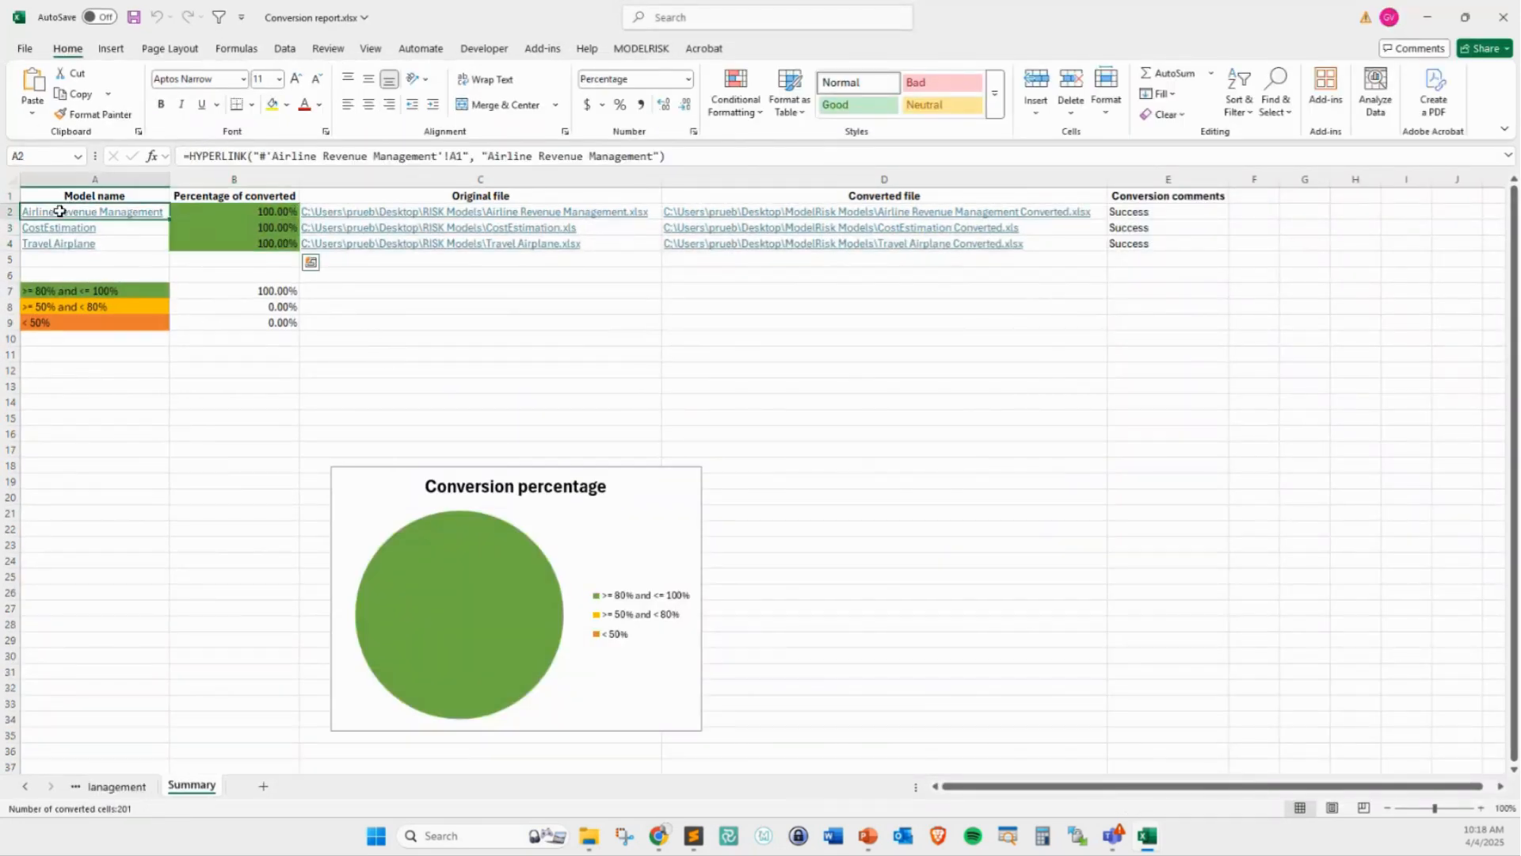
click(24, 787)
click(24, 787)
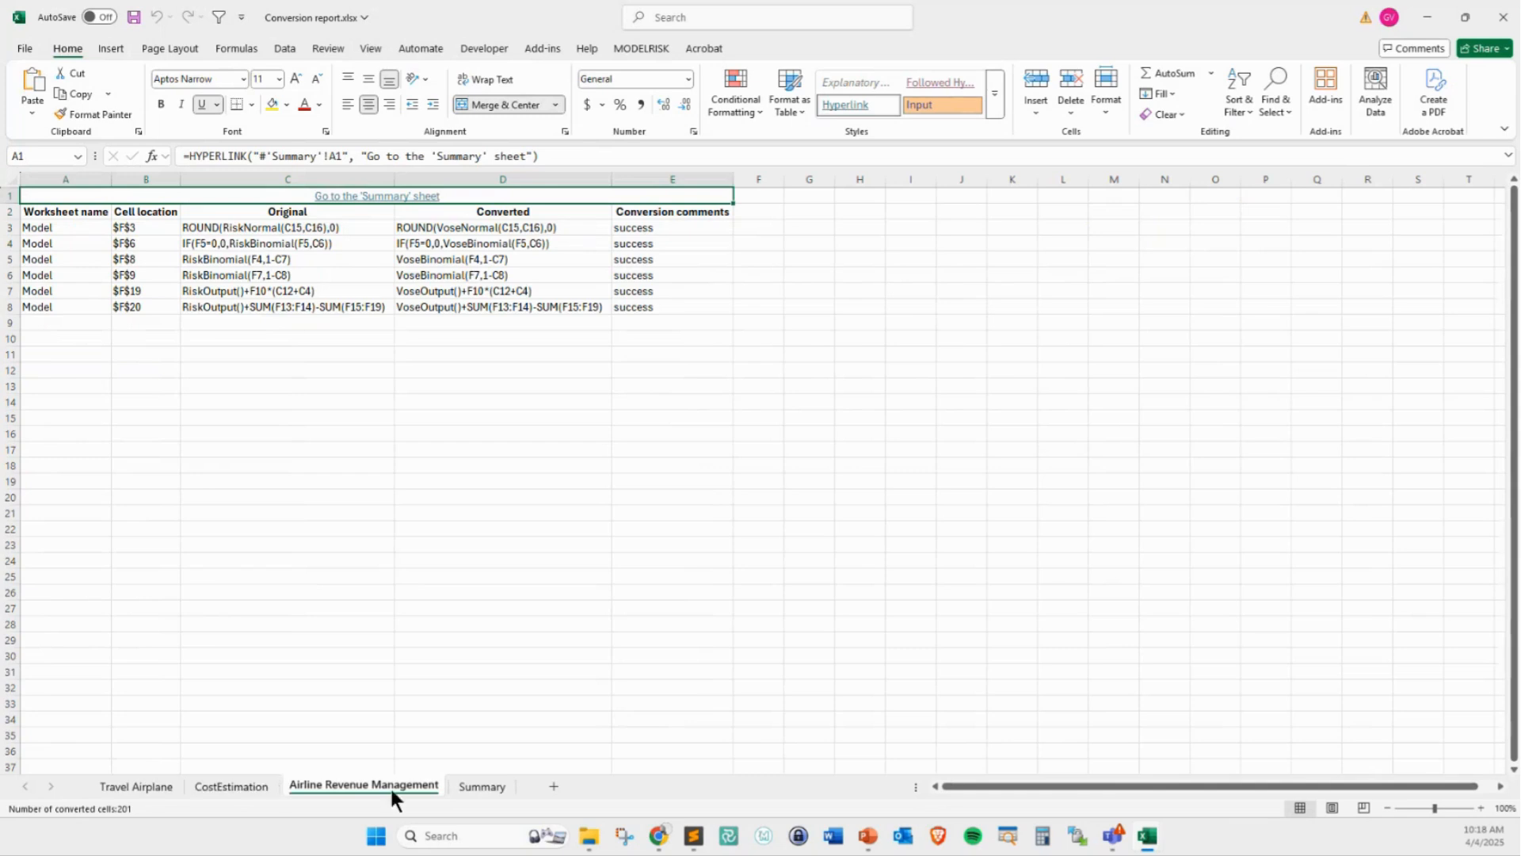
click(460, 787)
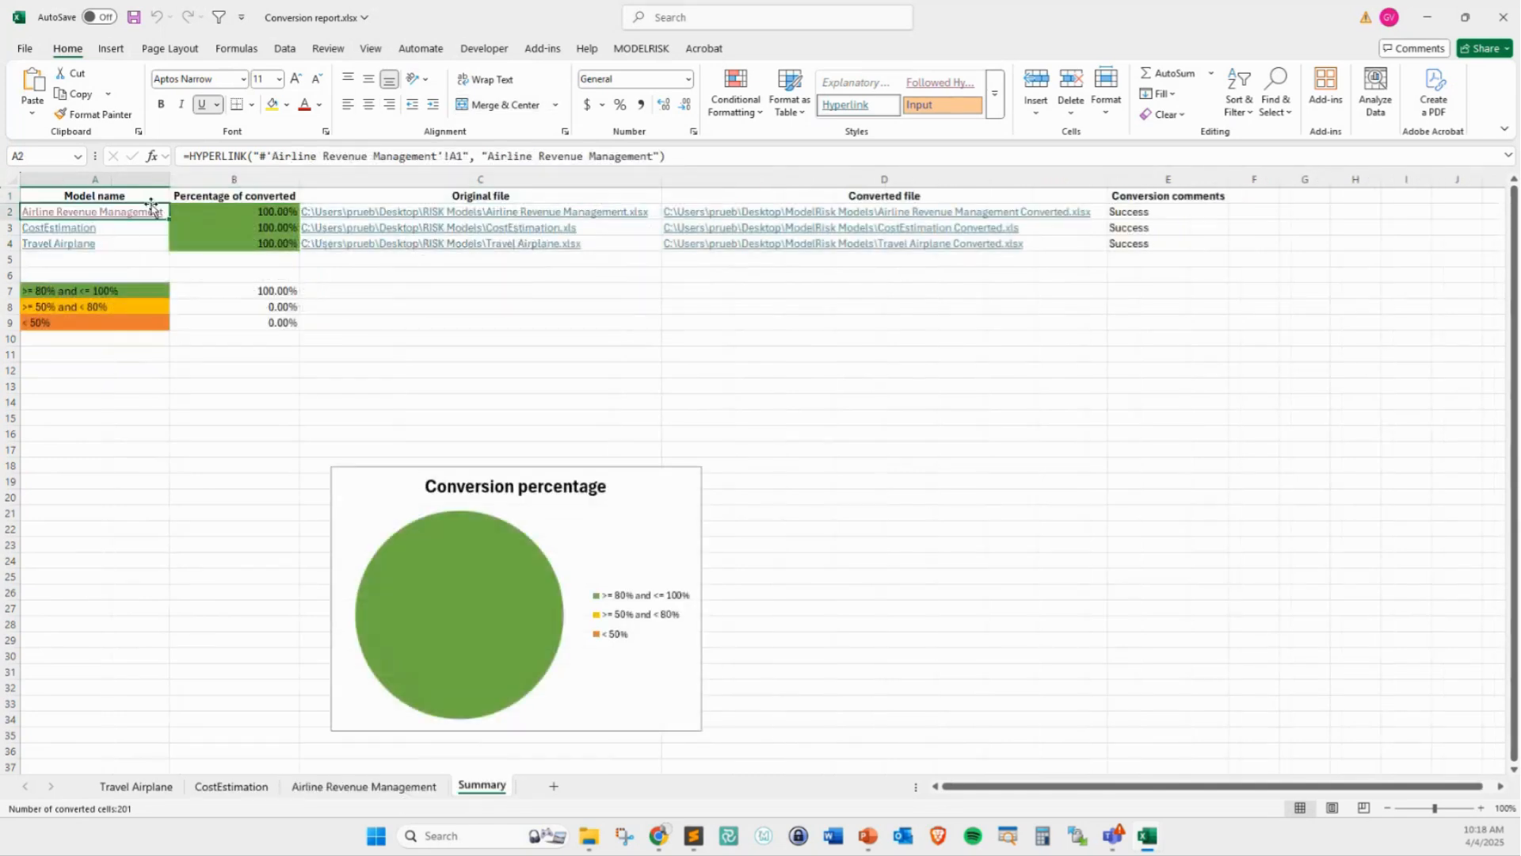
Check the conversion comments for the CostEstimation model on its linked sheet, and return to the Summary sheet
click(72, 228)
drag(683, 243, 686, 497)
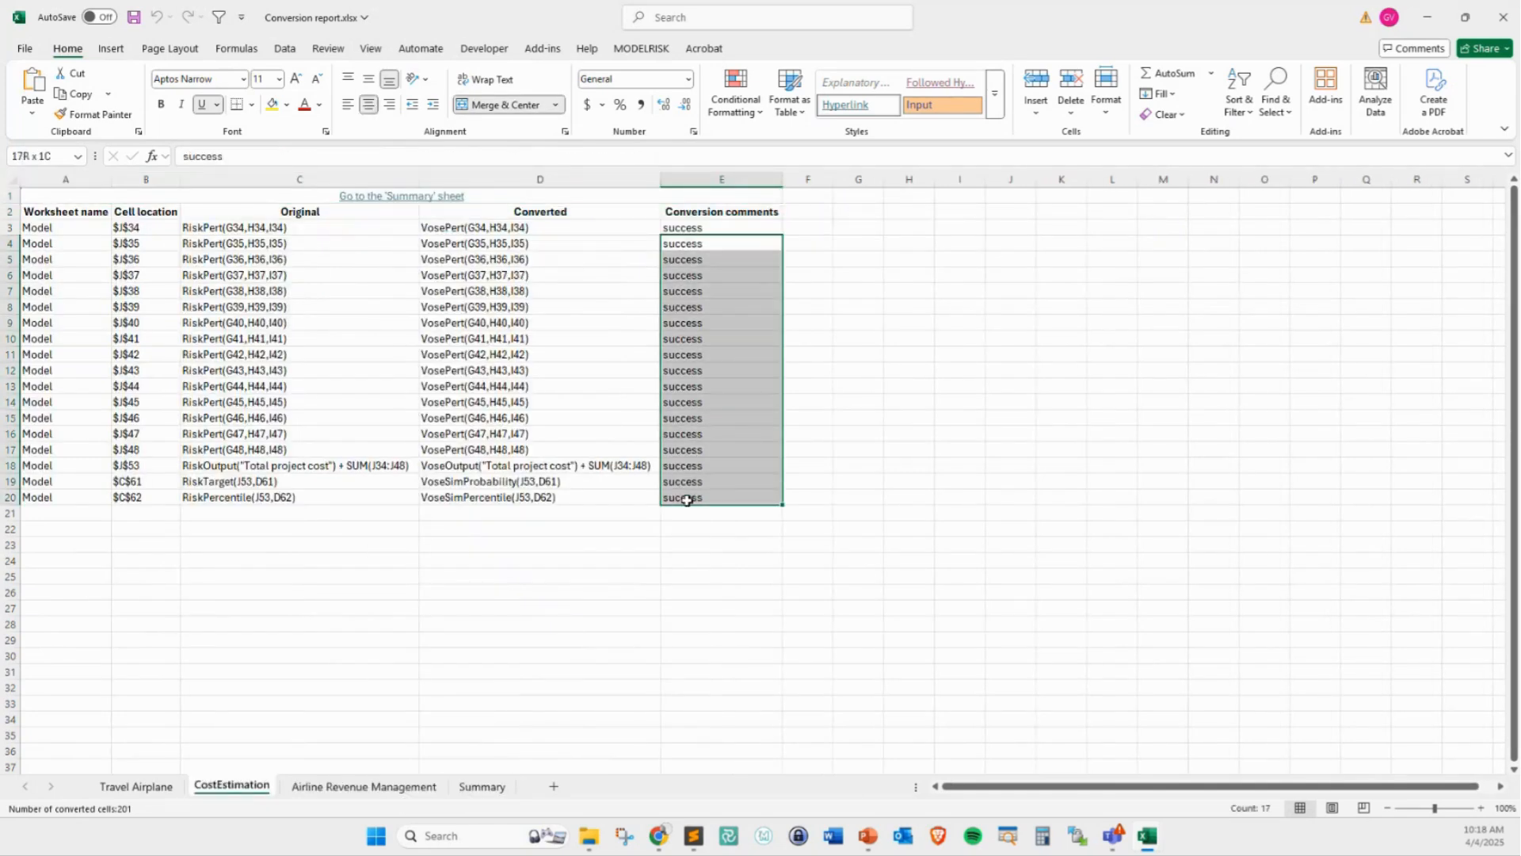
click(481, 787)
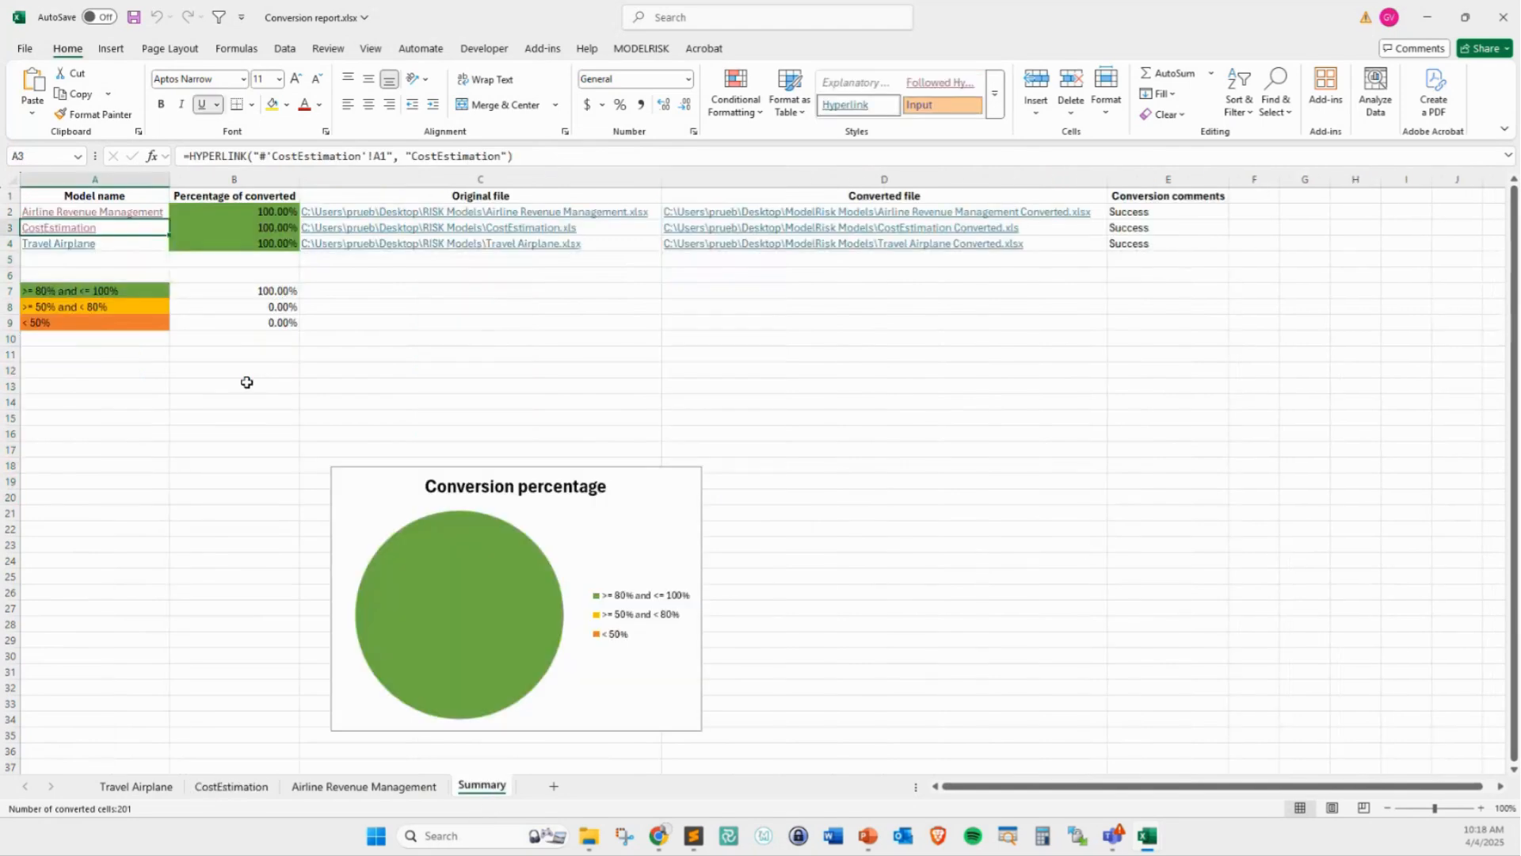
Check the Travel Airplane sheet's converted formulas down to the last row, and return to the Summary sheet
click(74, 244)
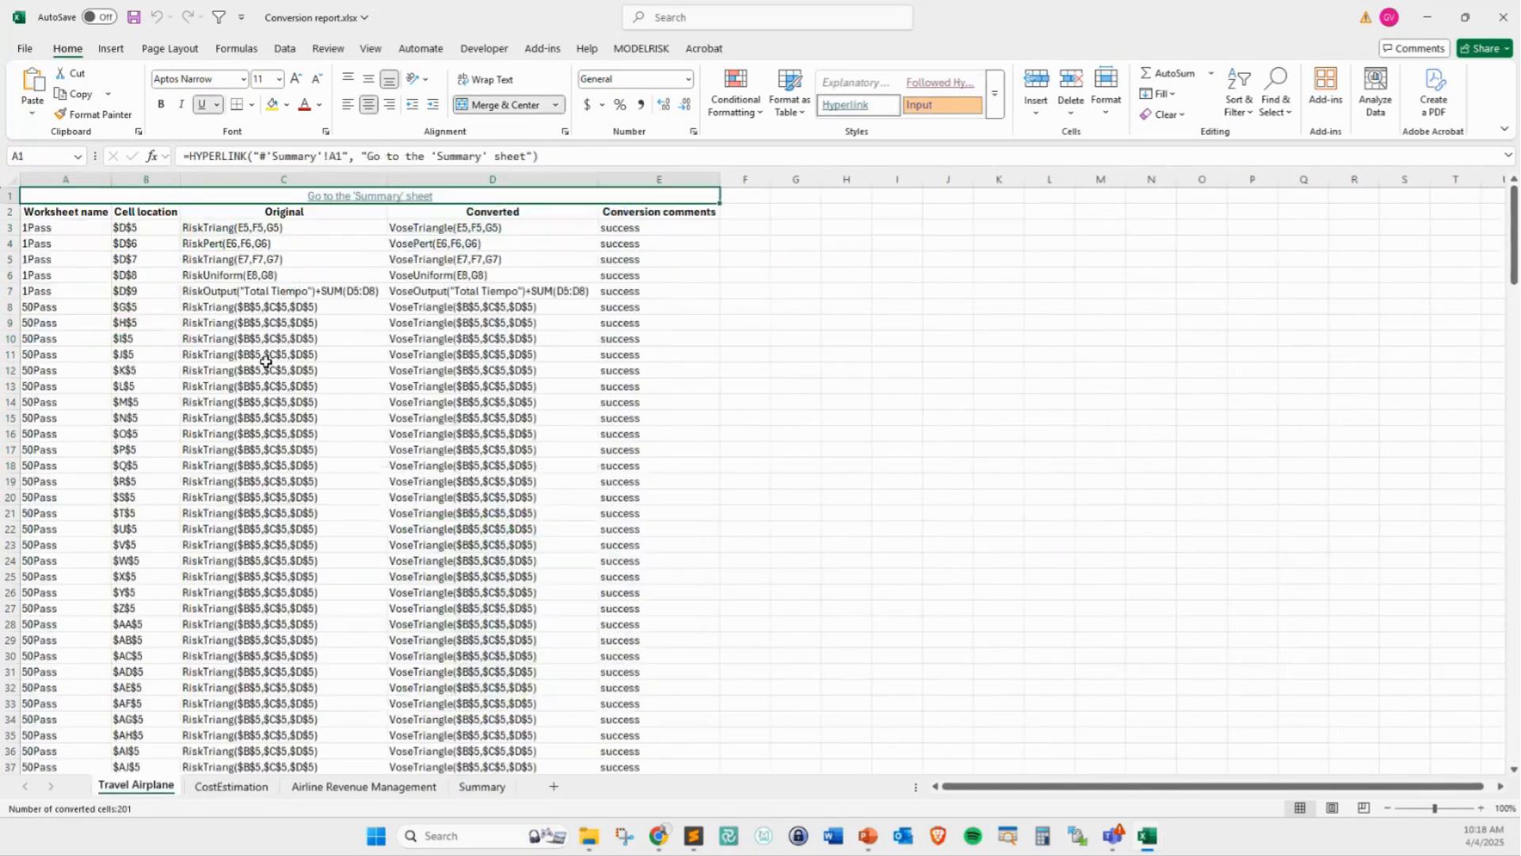
click(493, 737)
key(ctrl+Down)
key(Down)
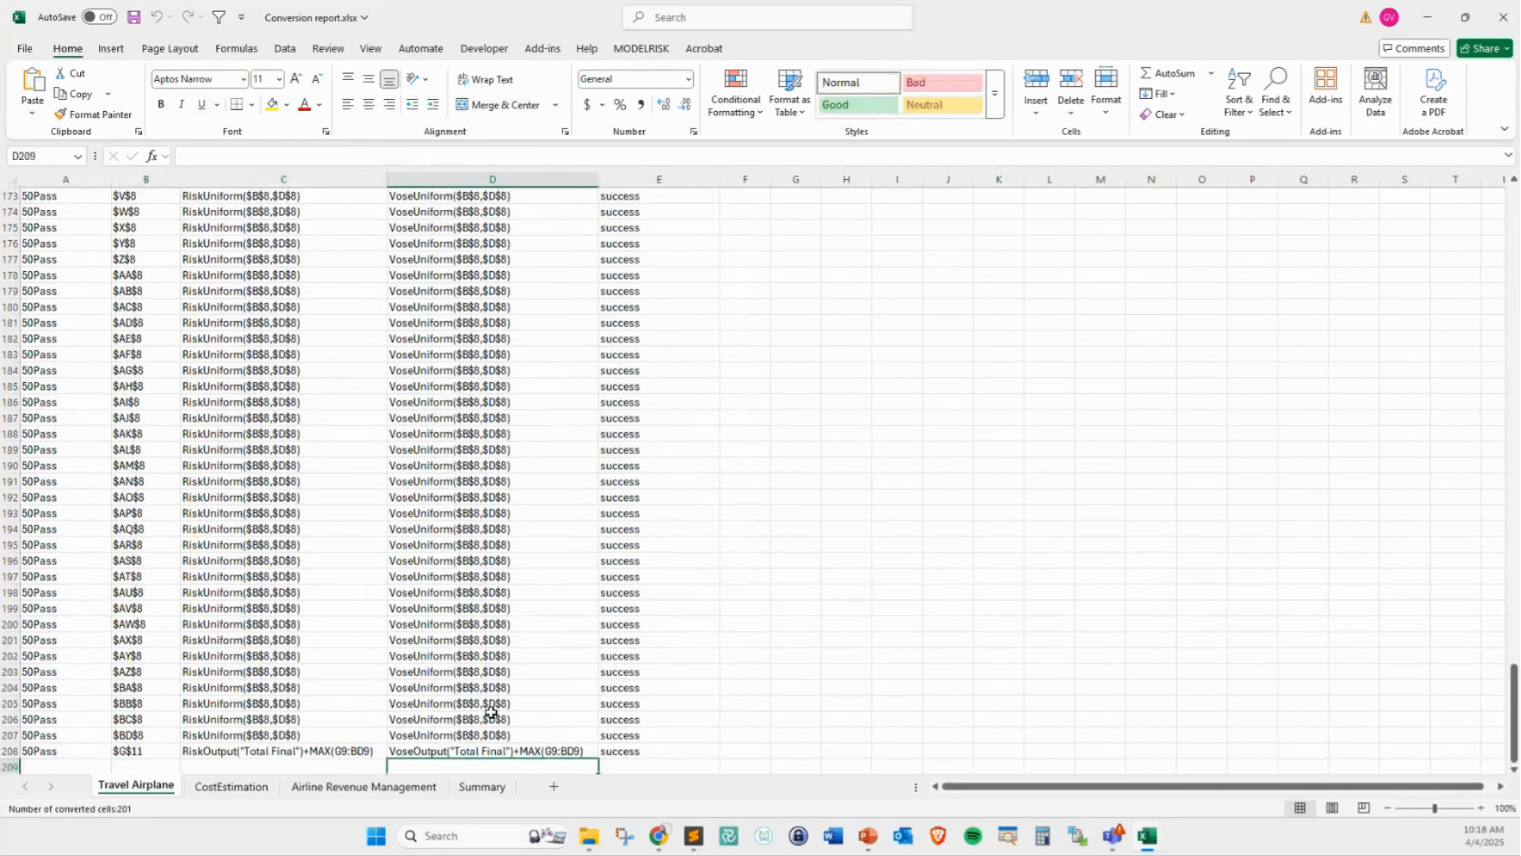
scroll(491, 717, down, 2)
click(486, 787)
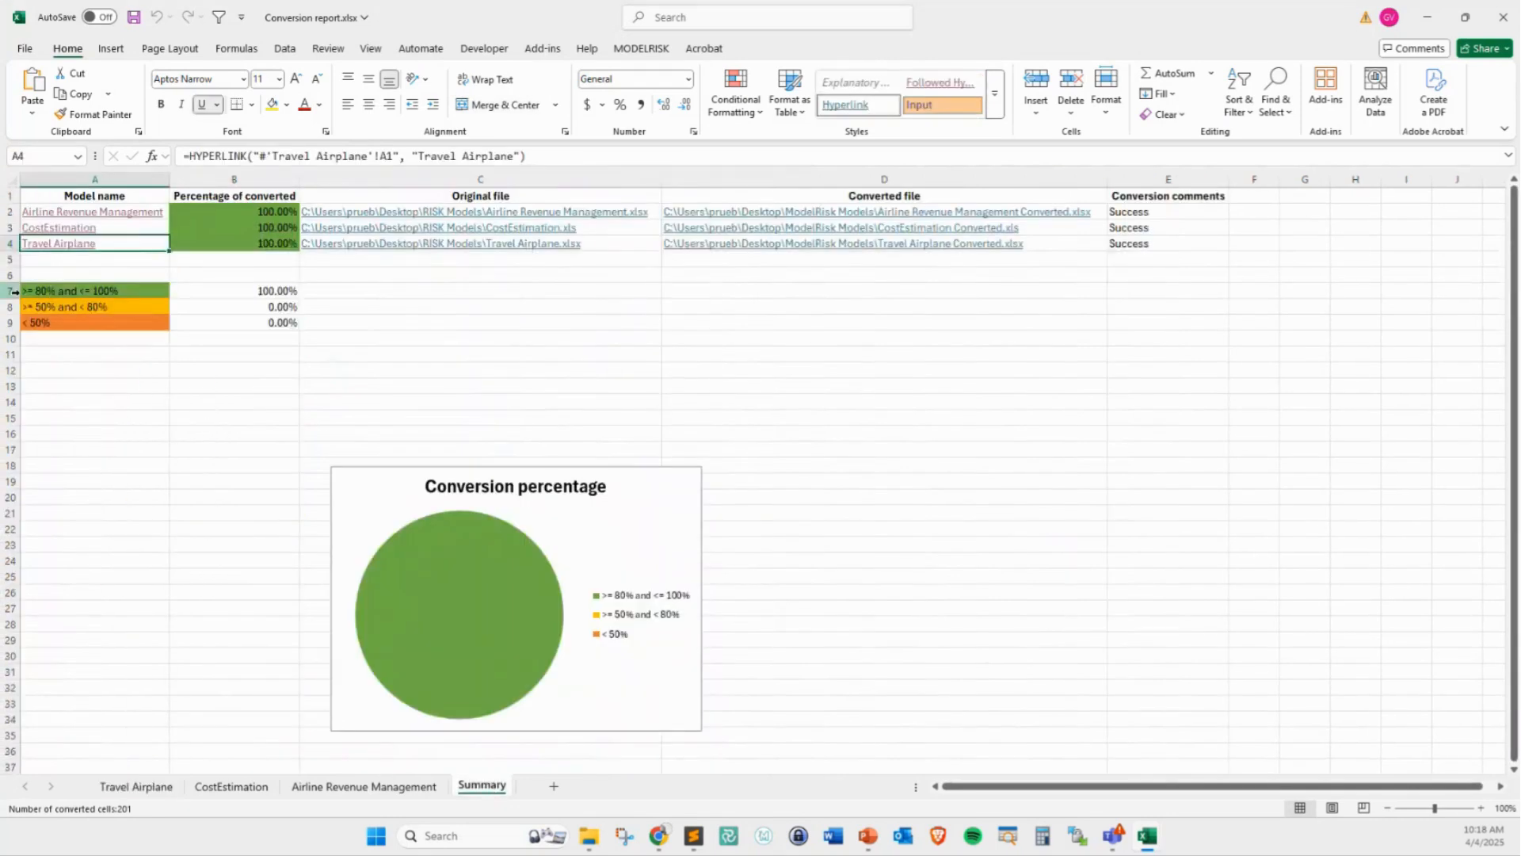
Examine the conversion percentage bands in B7:B9, close the report workbook without saving, and minimize the blank workbook
drag(227, 291, 238, 331)
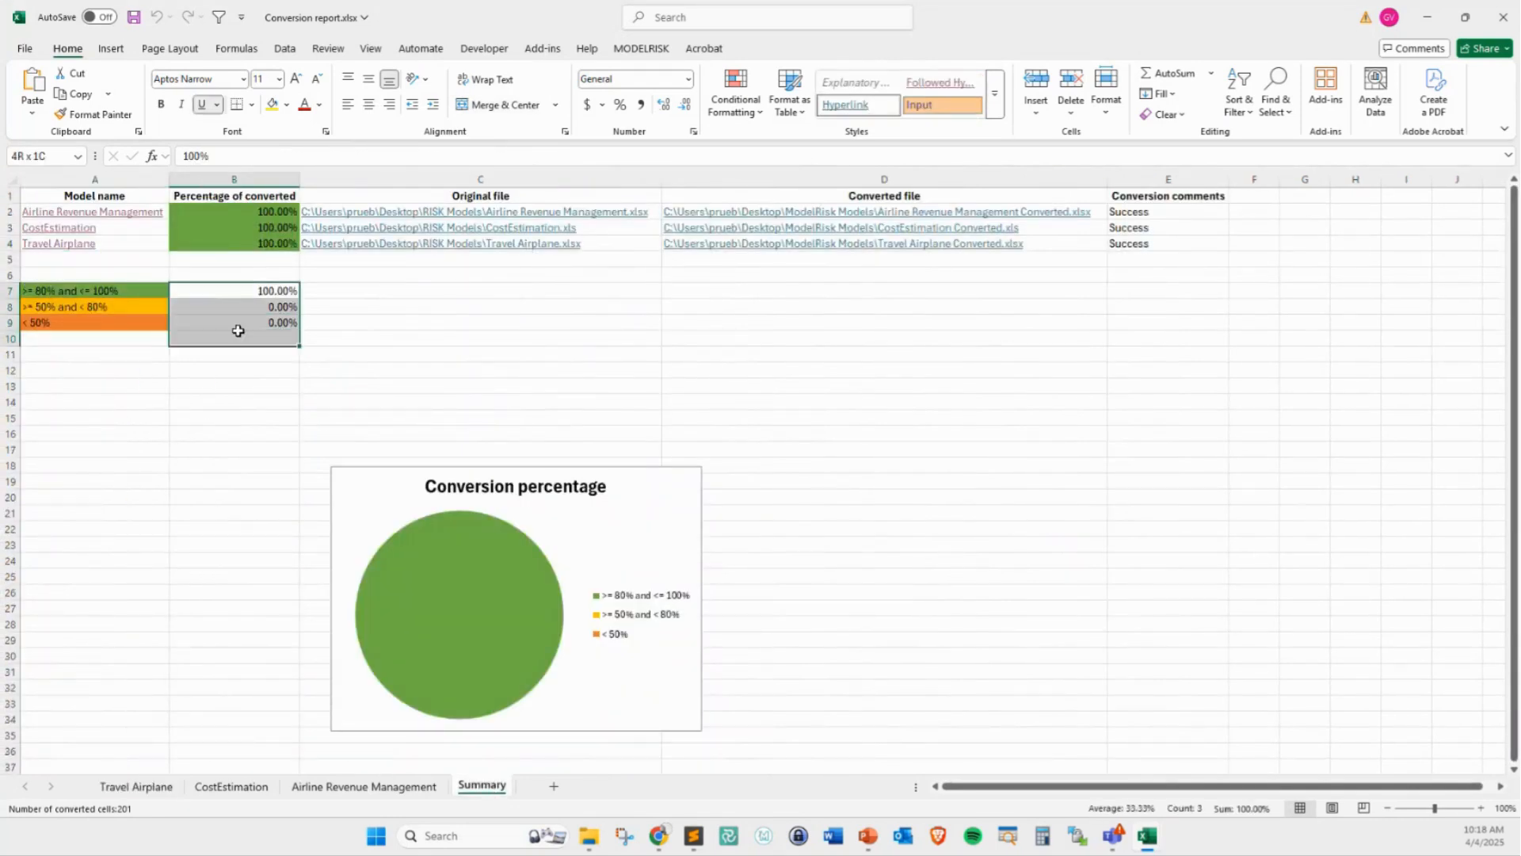
click(768, 305)
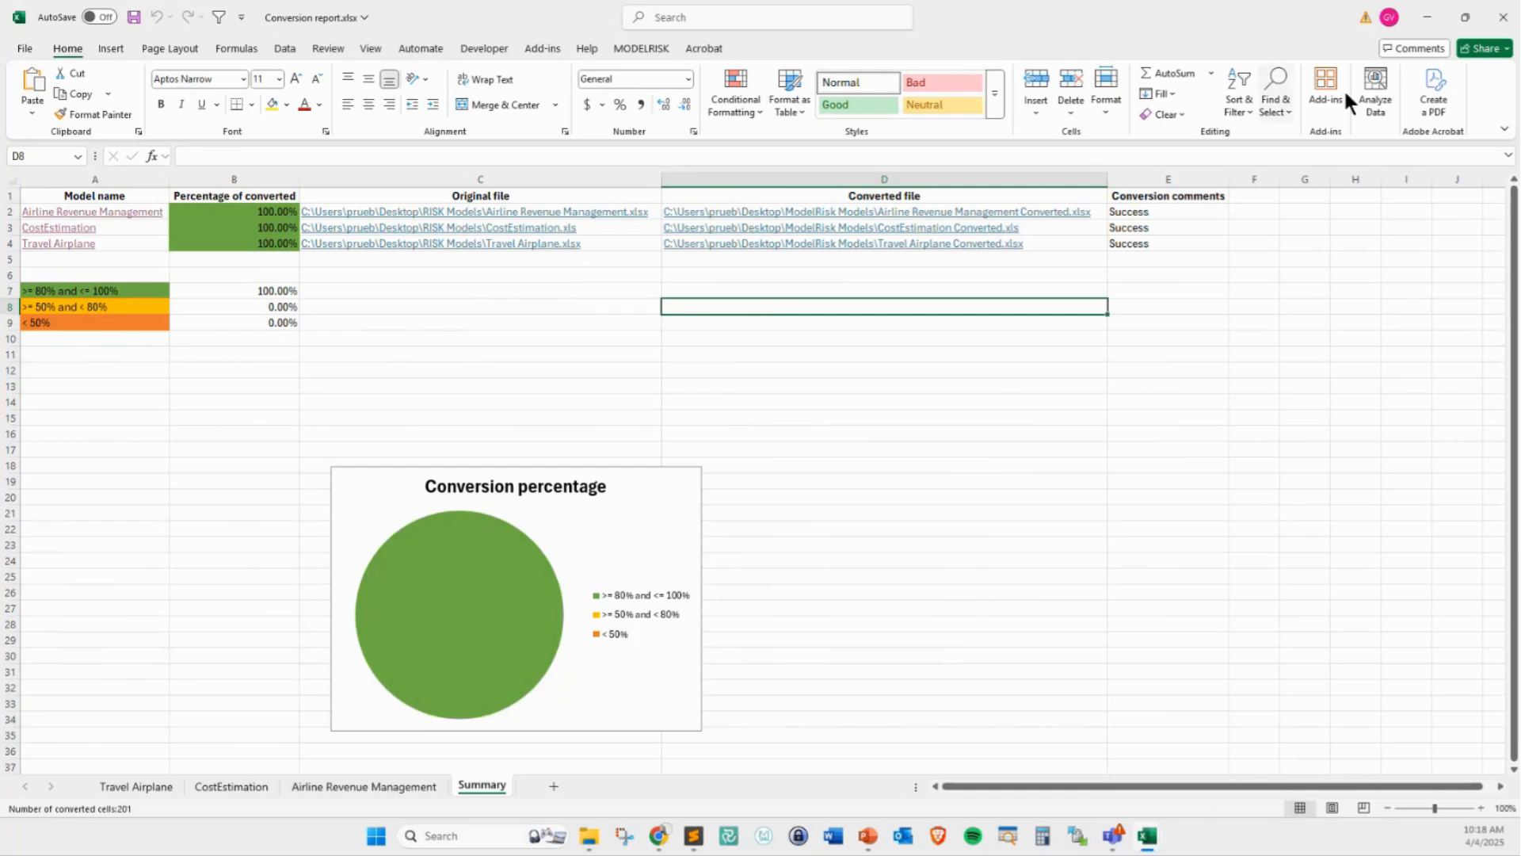
click(1503, 16)
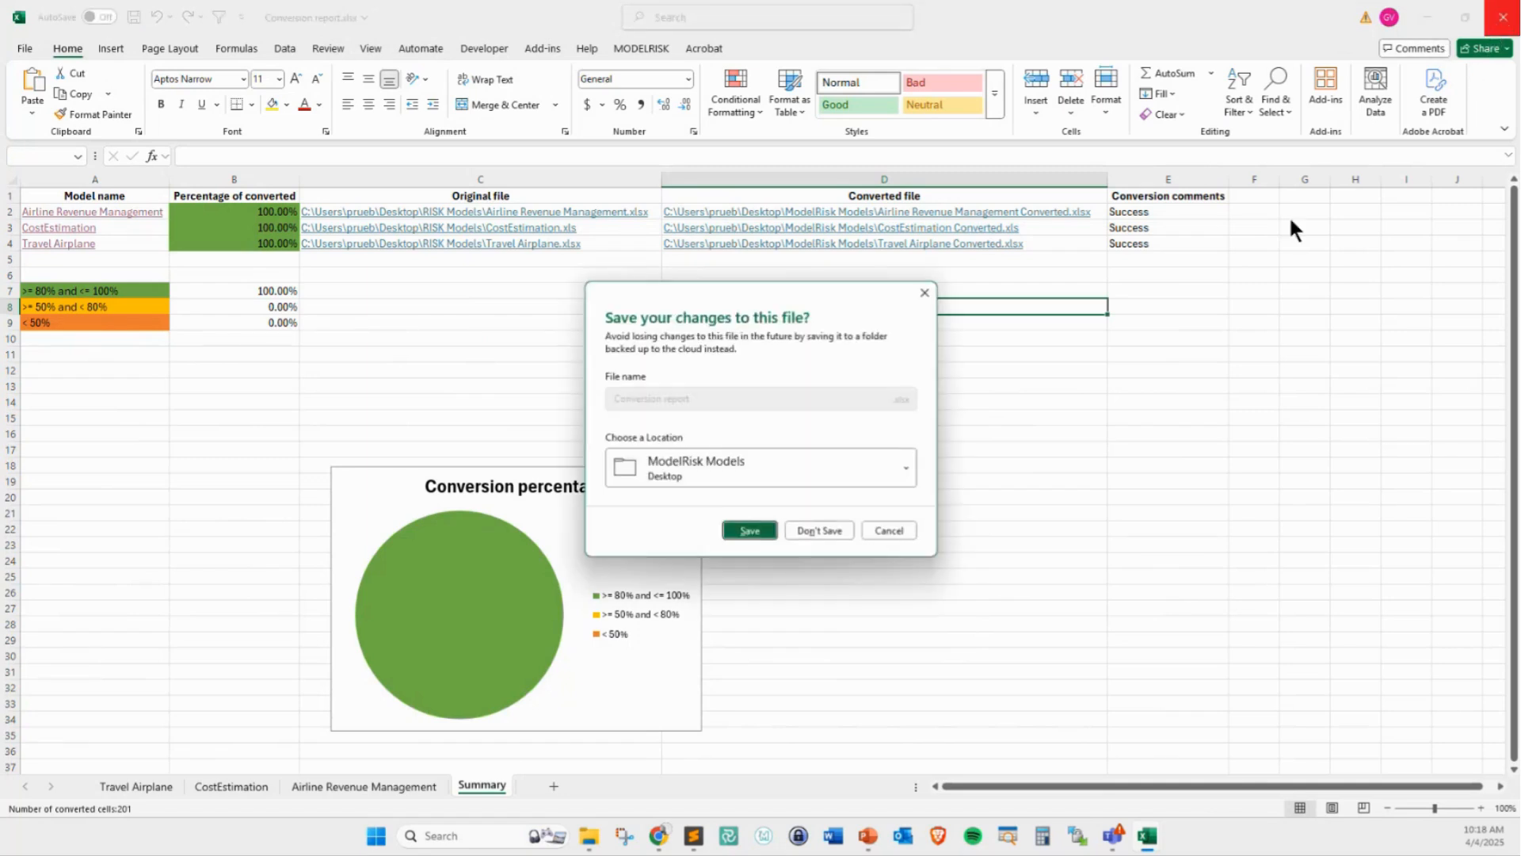
click(812, 535)
click(1426, 16)
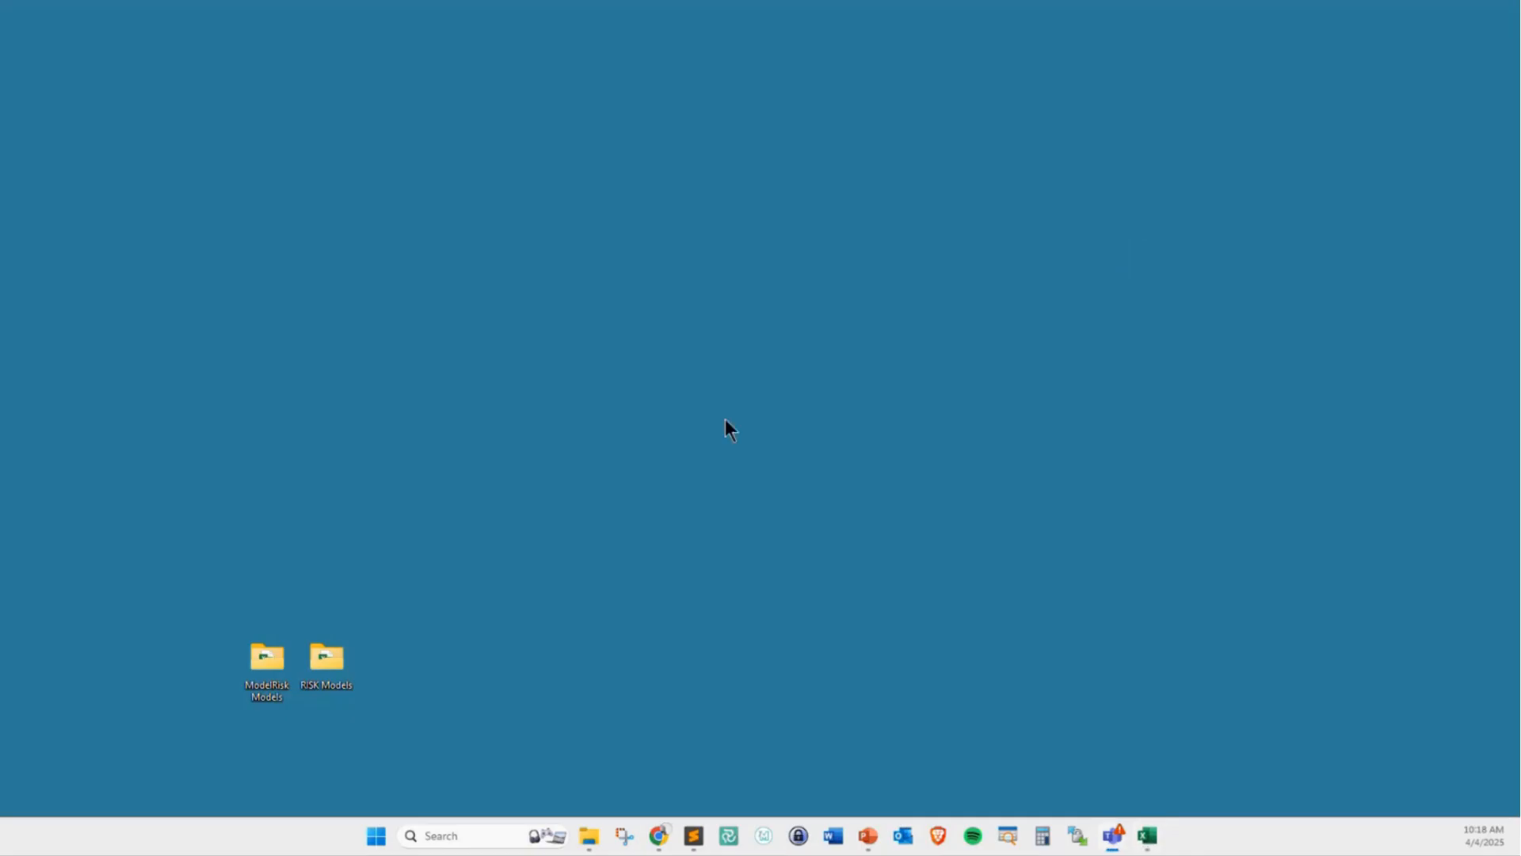
Look over the converted files in the Desktop's ModelRisk Models folder, and open Travel Airplane Converted.xlsx
double_click(263, 664)
drag(412, 440, 420, 342)
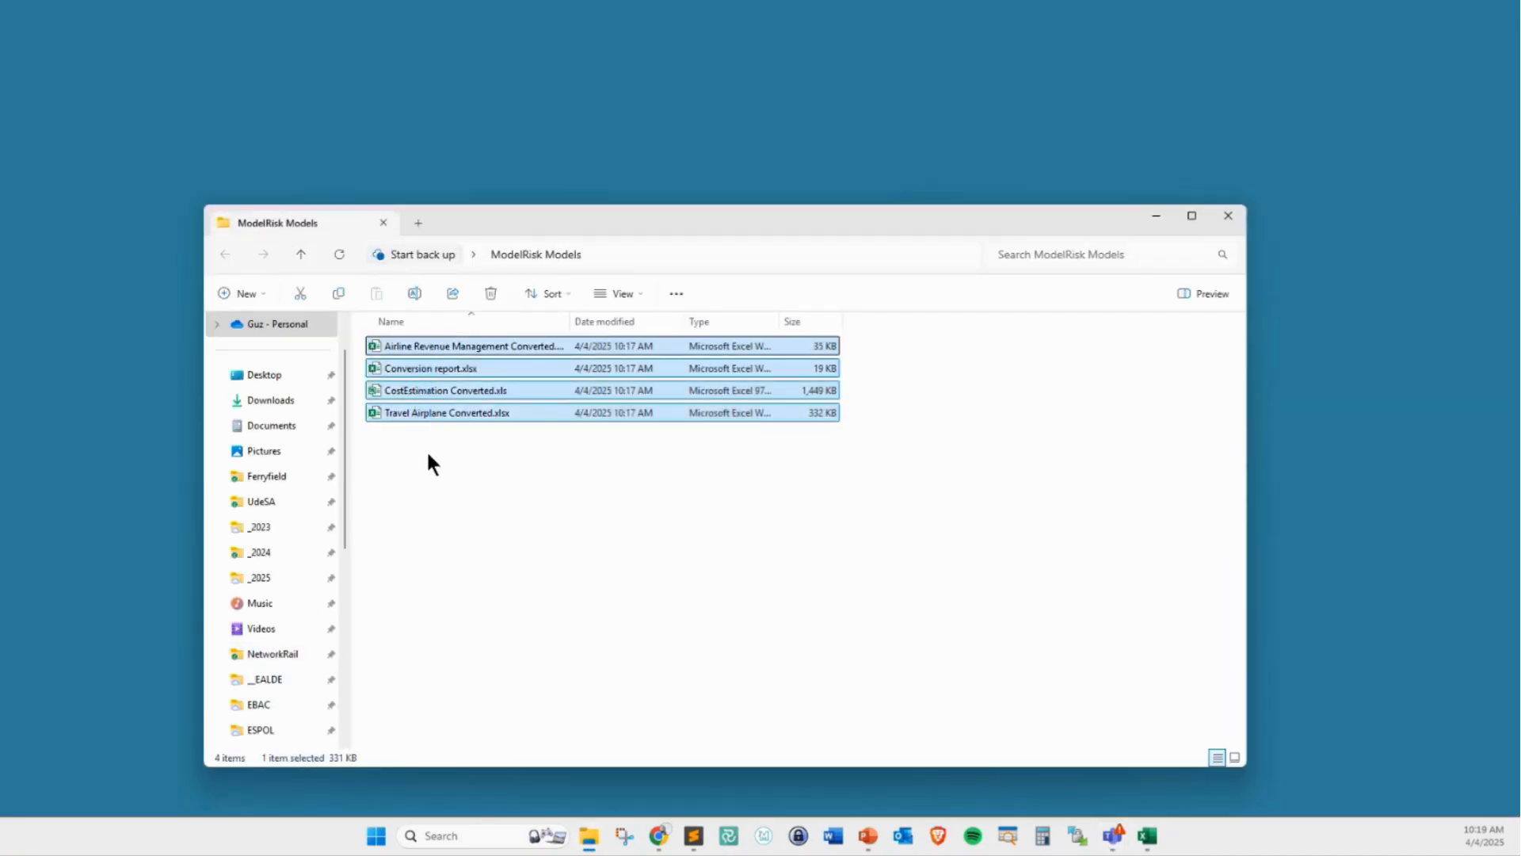
click(426, 449)
click(432, 366)
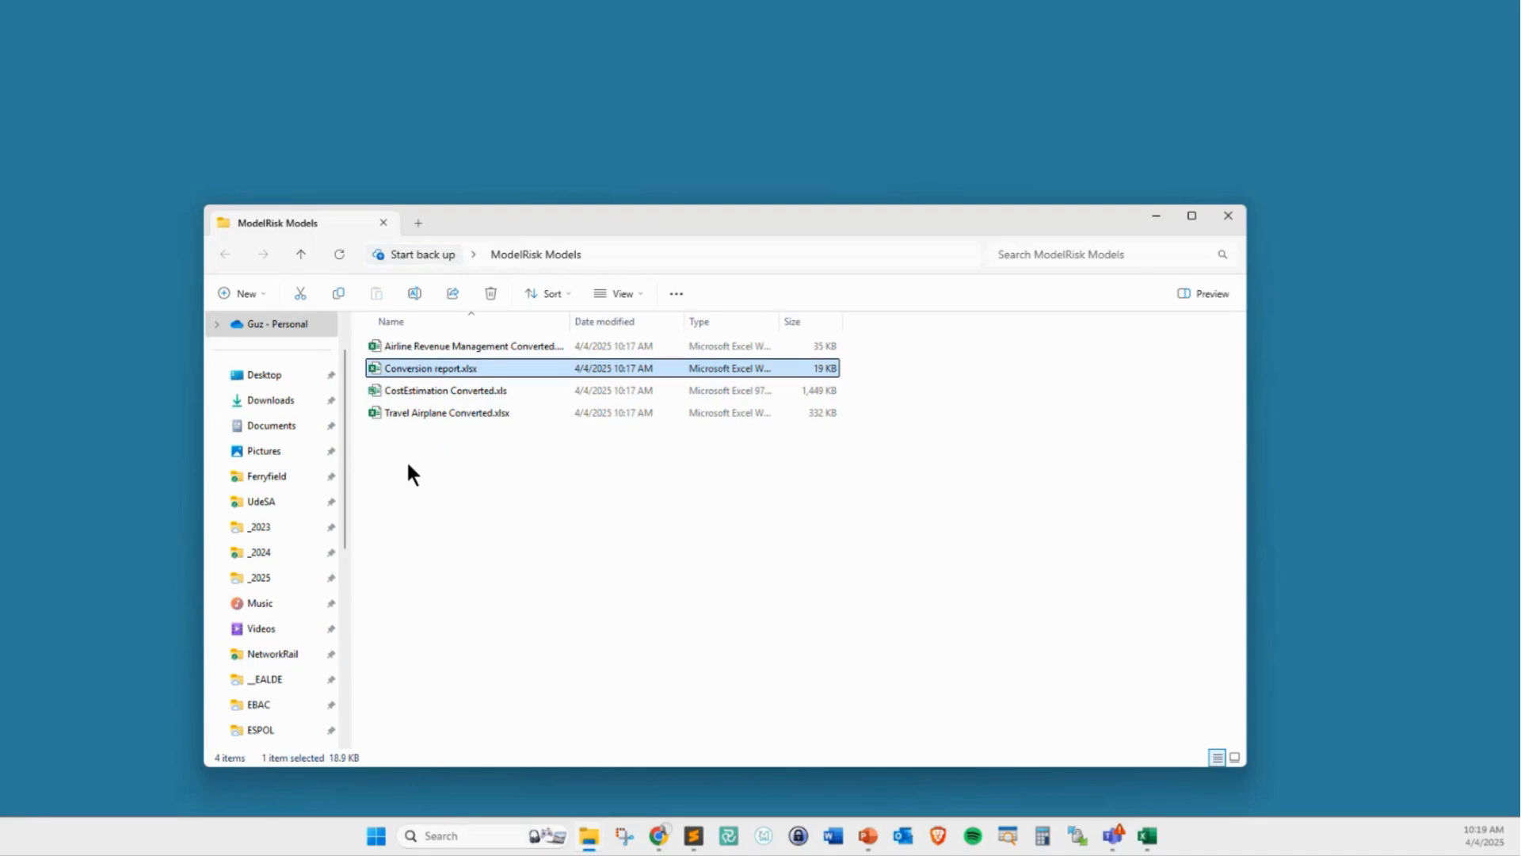
click(430, 412)
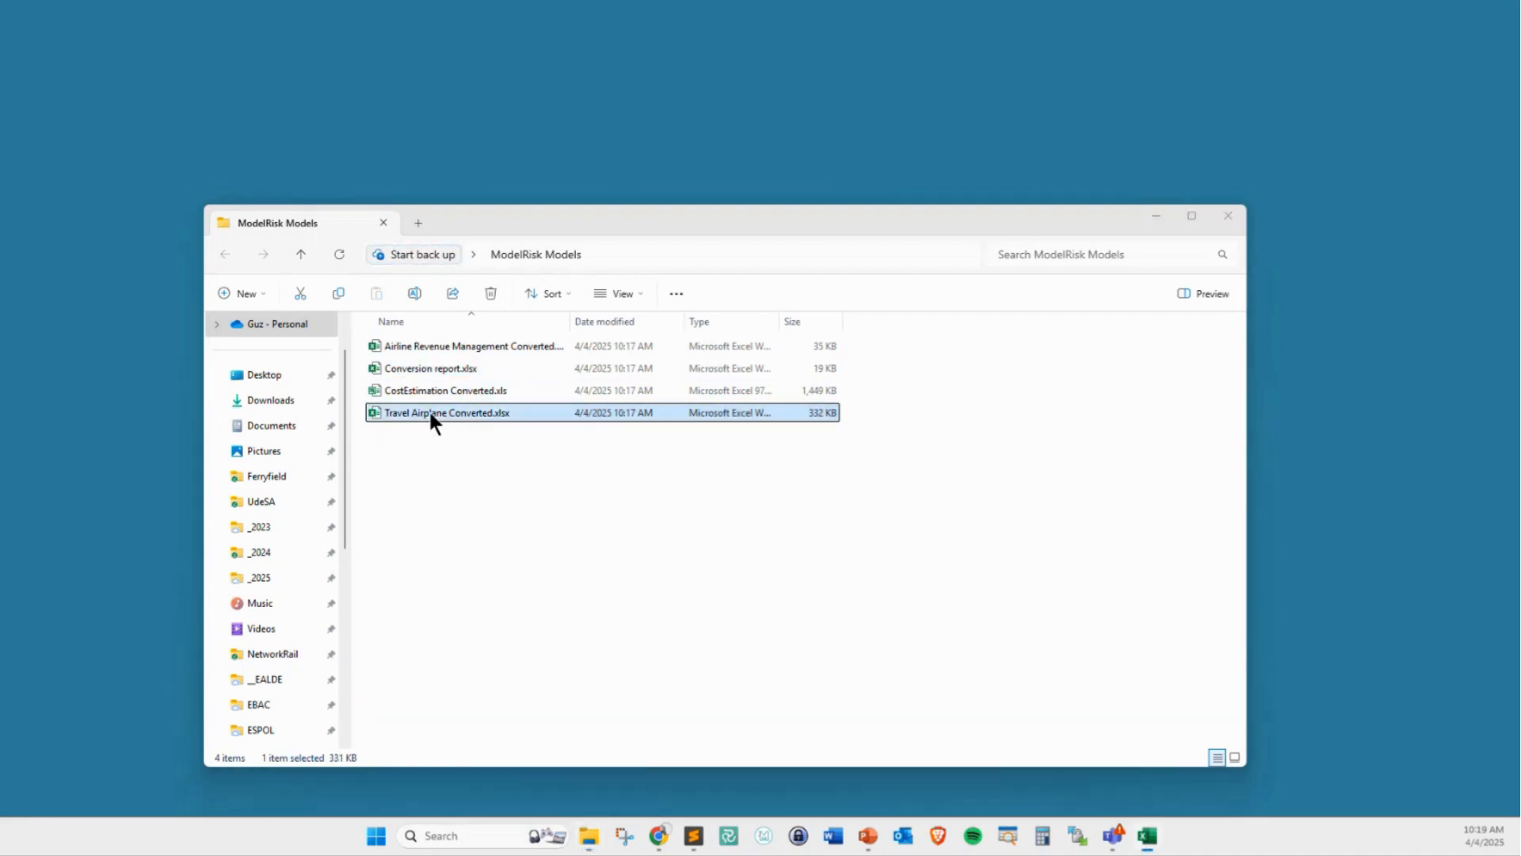
double_click(431, 412)
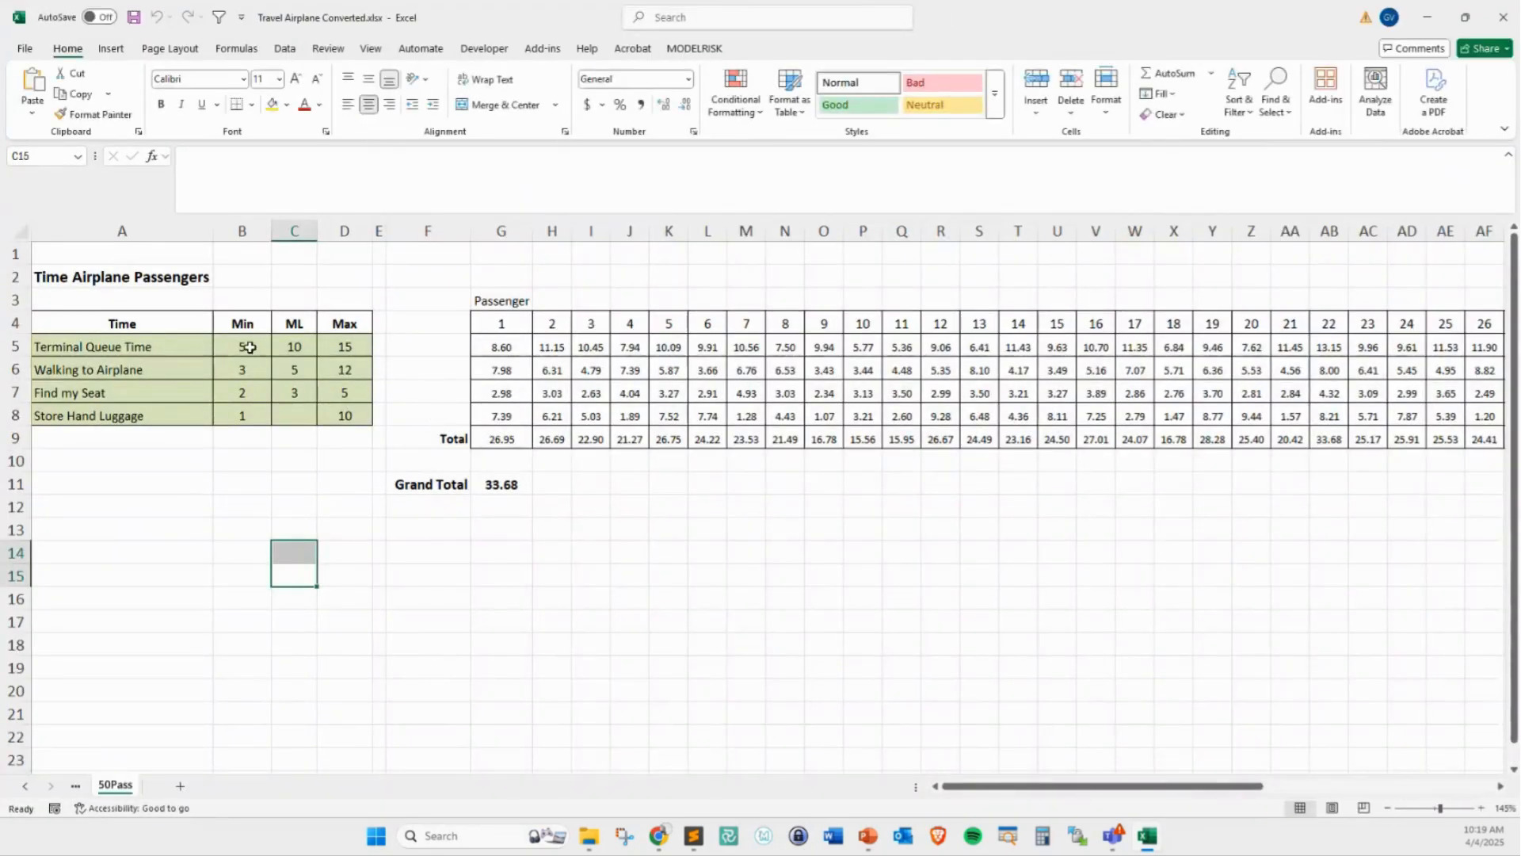
Inspect passenger 1's Walking to Airplane formula on the 50Pass sheet, recalculate the model several times, and look across the passenger columns
click(250, 347)
click(493, 326)
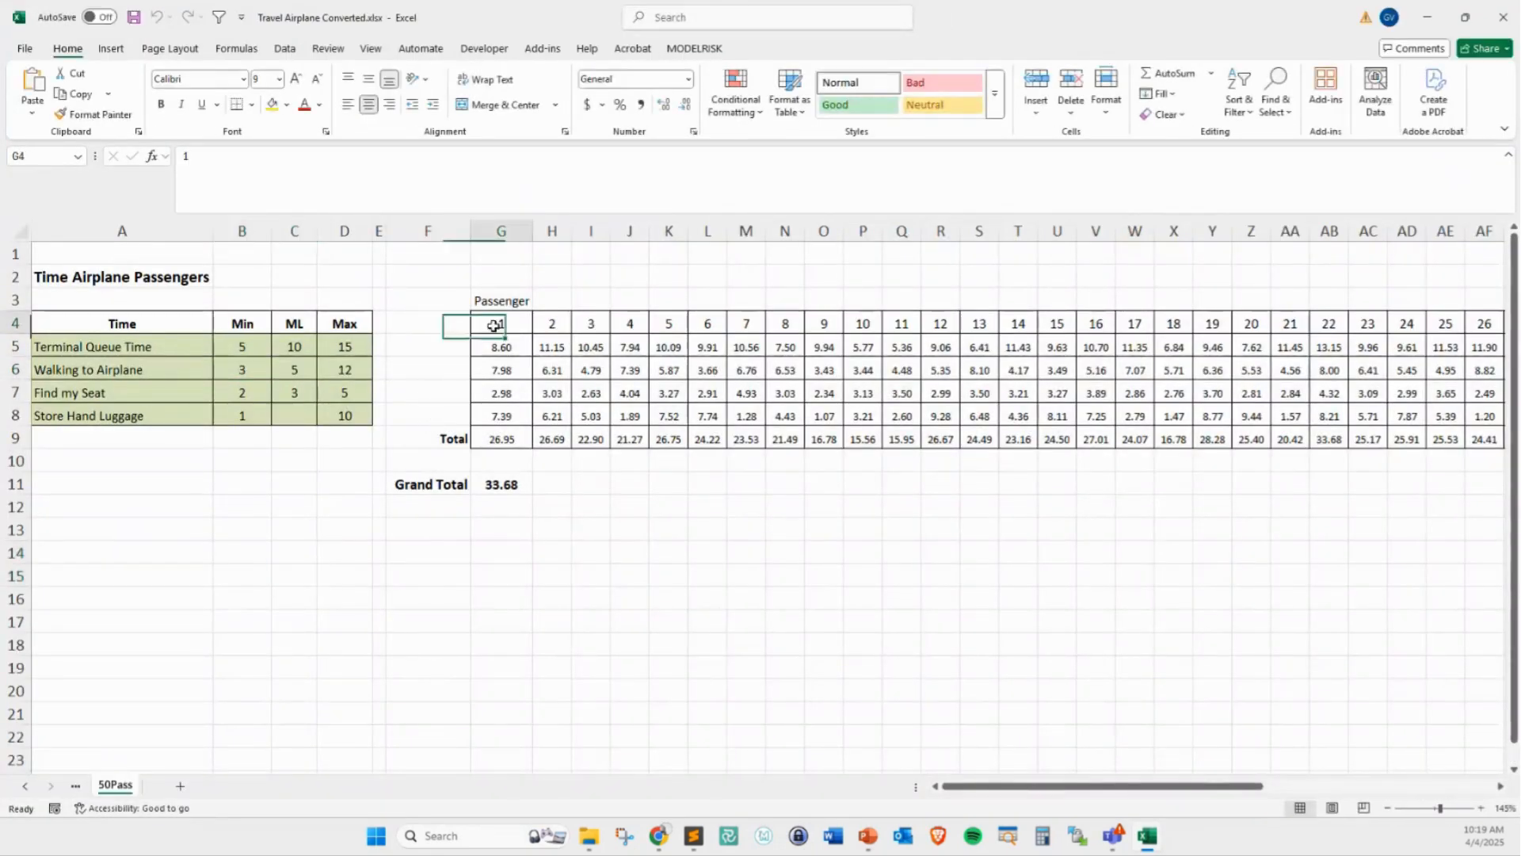
click(501, 366)
key(F9)
key(F9)
key(F9)
key(F9)
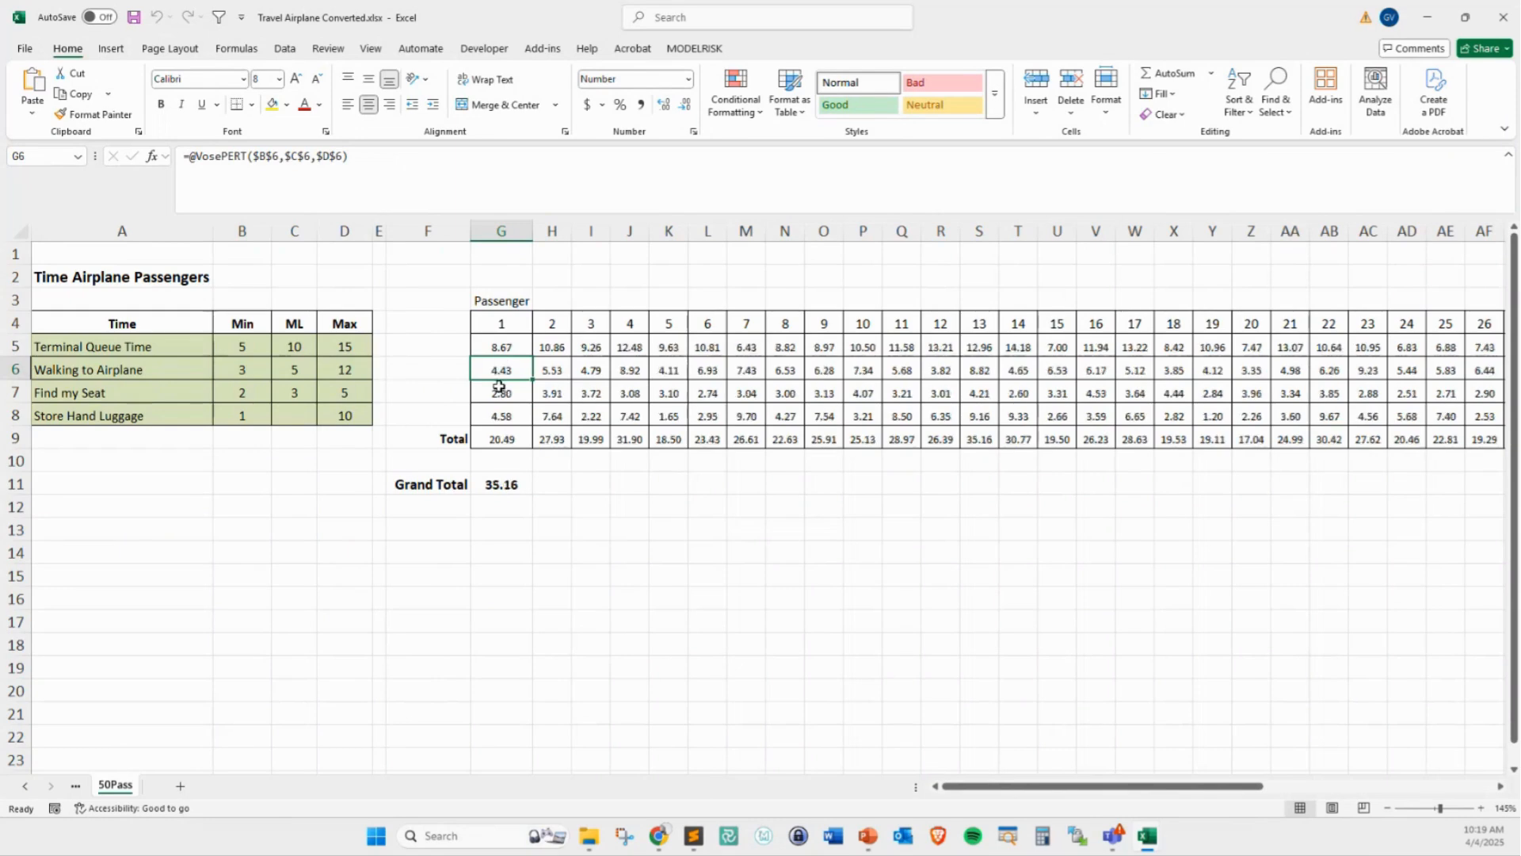
key(F9)
key(F9)
key(F9)
key(F9)
key(F9)
key(F9)
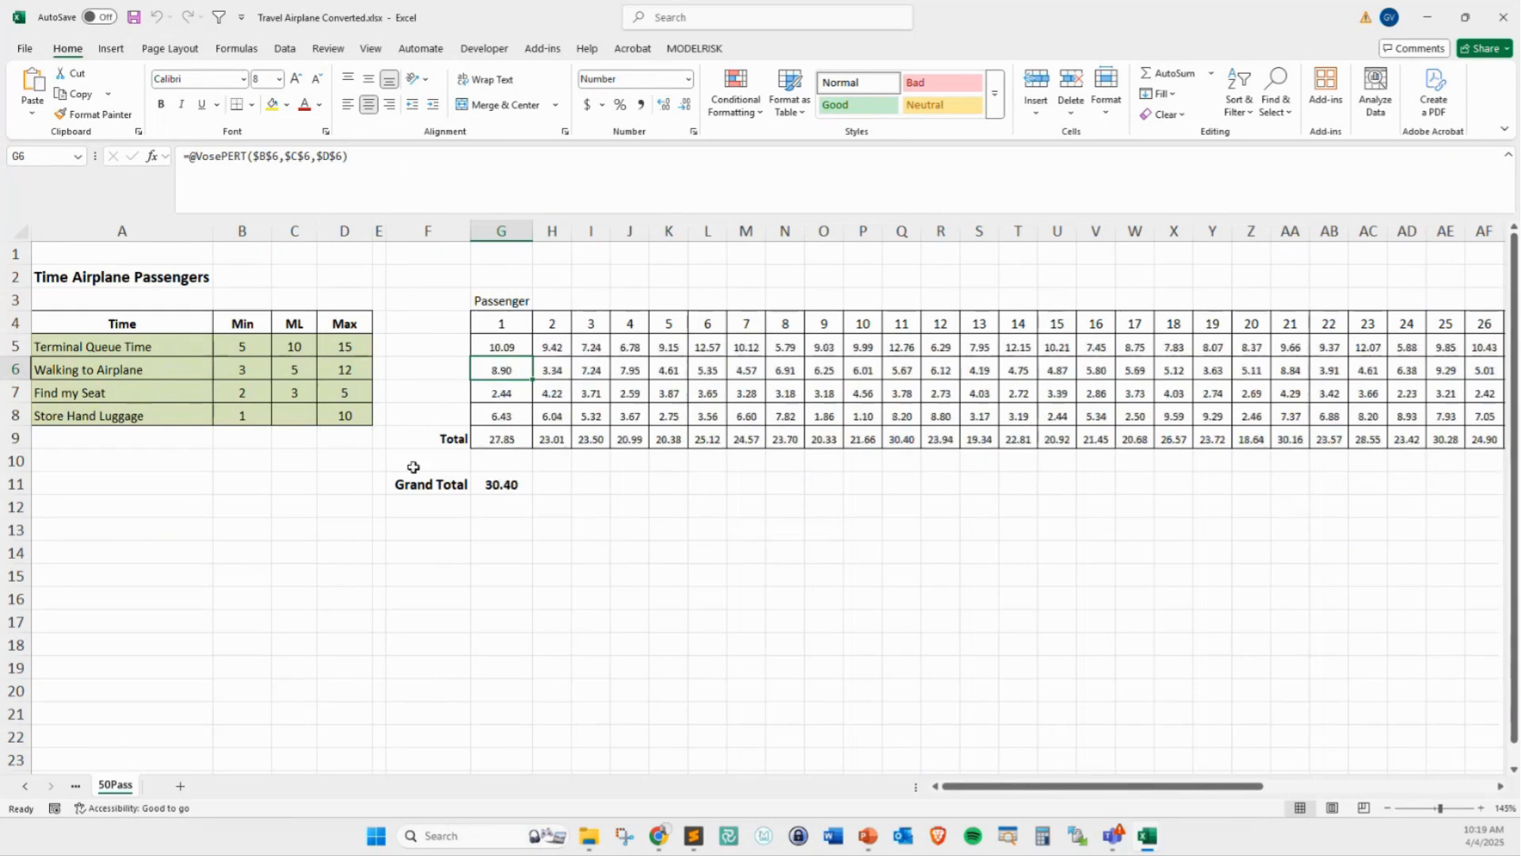
drag(1038, 786, 362, 695)
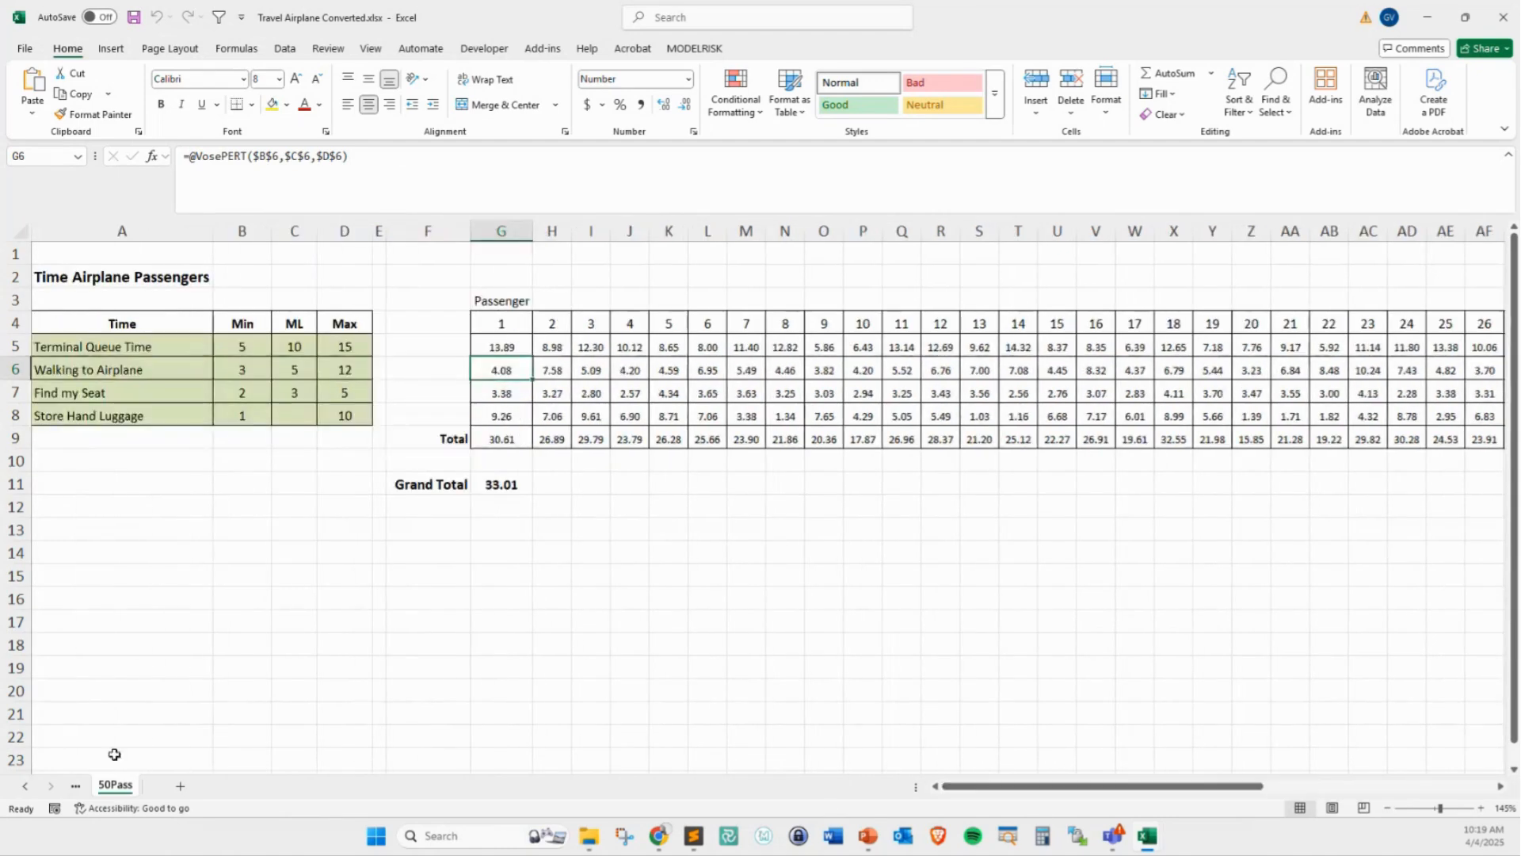
Inspect the Walking to Airplane distribution formula in D6 on the 1Pass sheet and recalculate the model several times
click(24, 784)
click(119, 785)
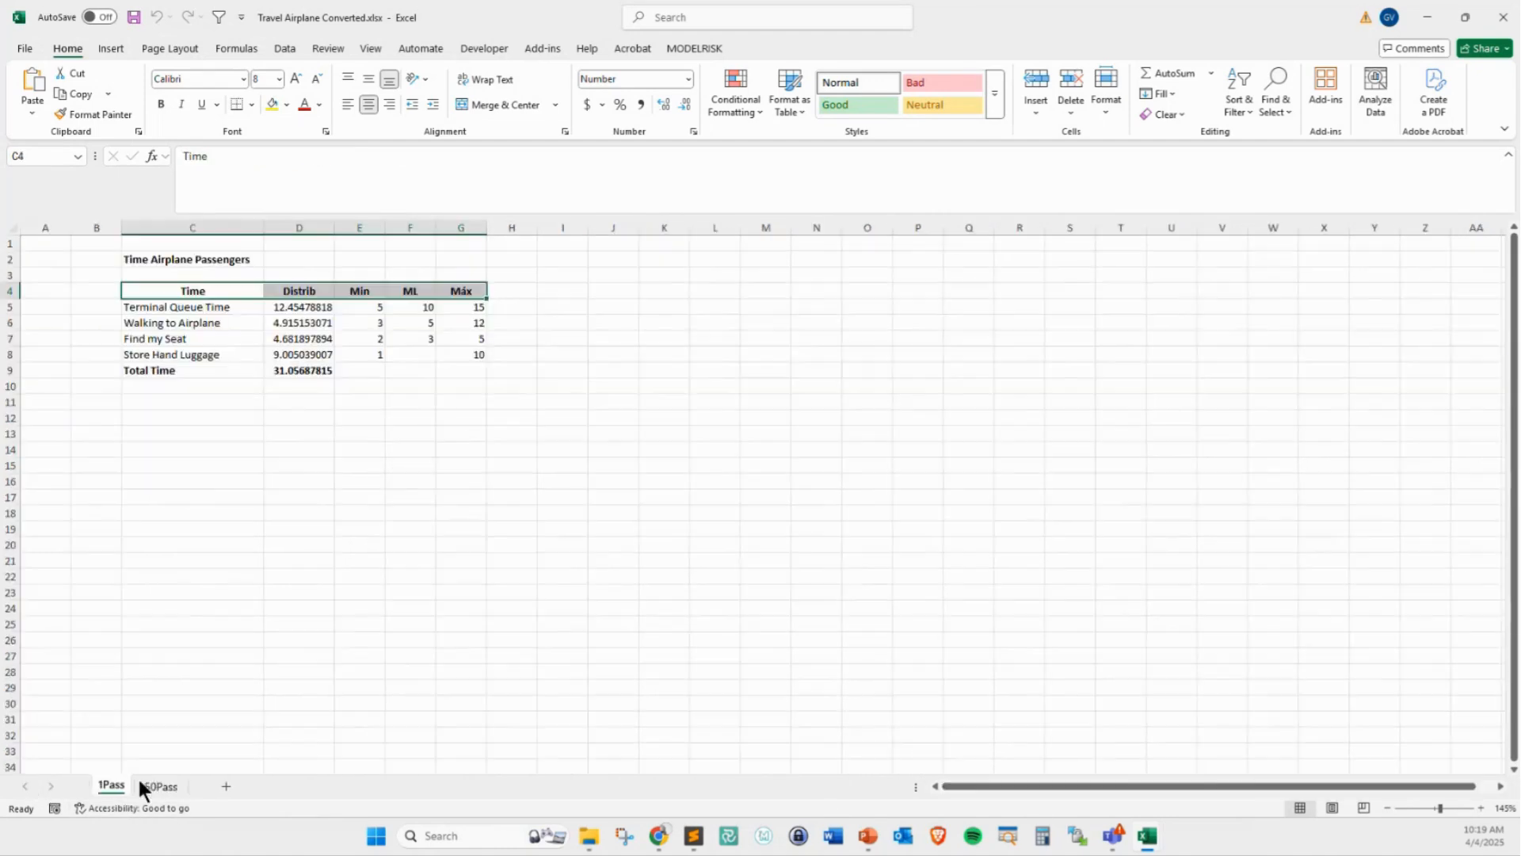
click(301, 325)
key(F9)
key(F9)
key(F9)
key(F9)
key(F9)
key(F9)
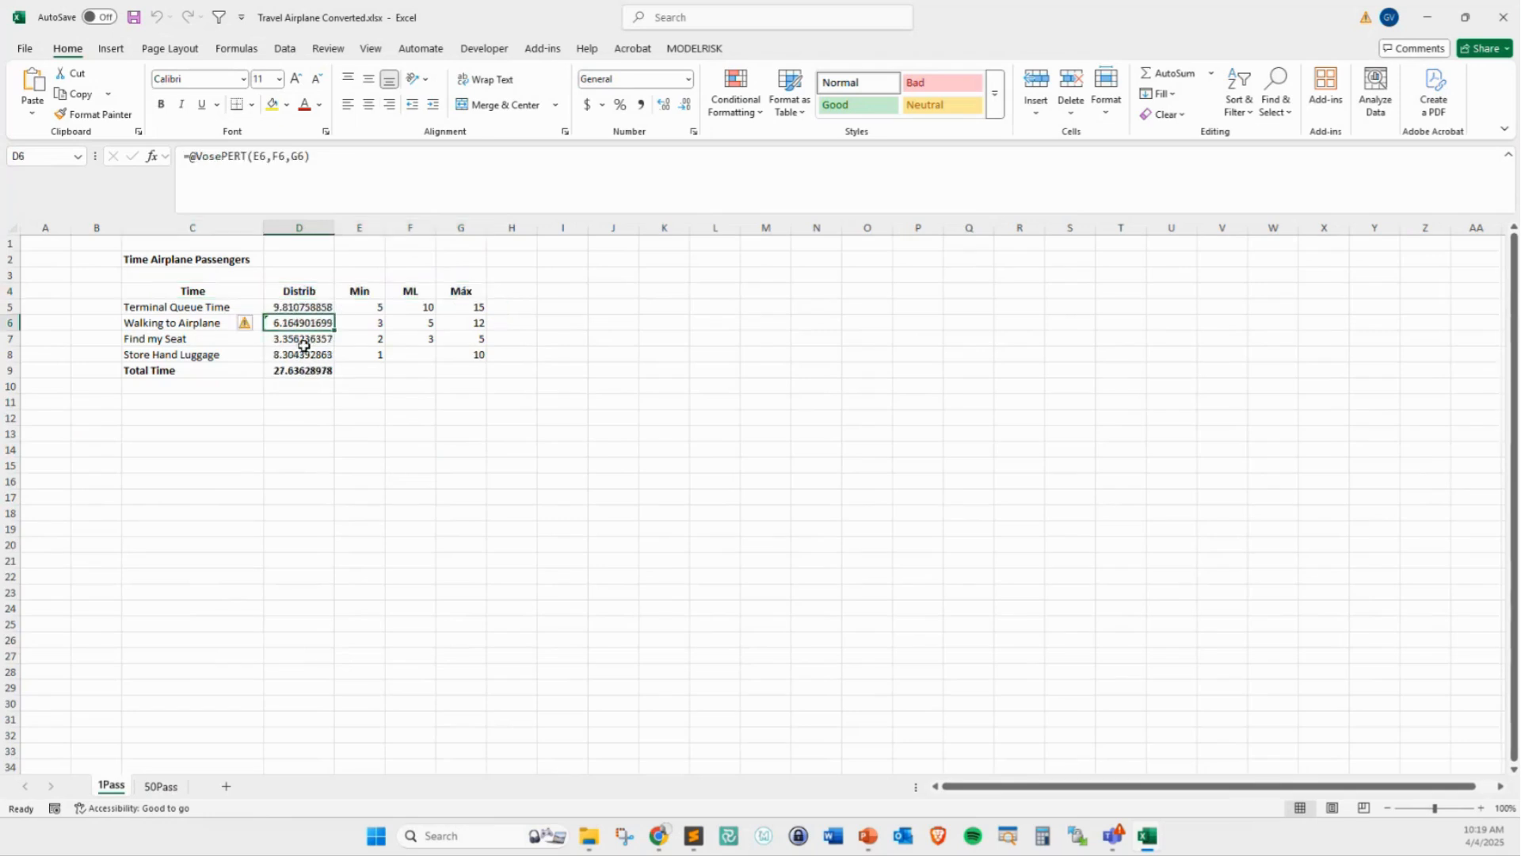
click(682, 597)
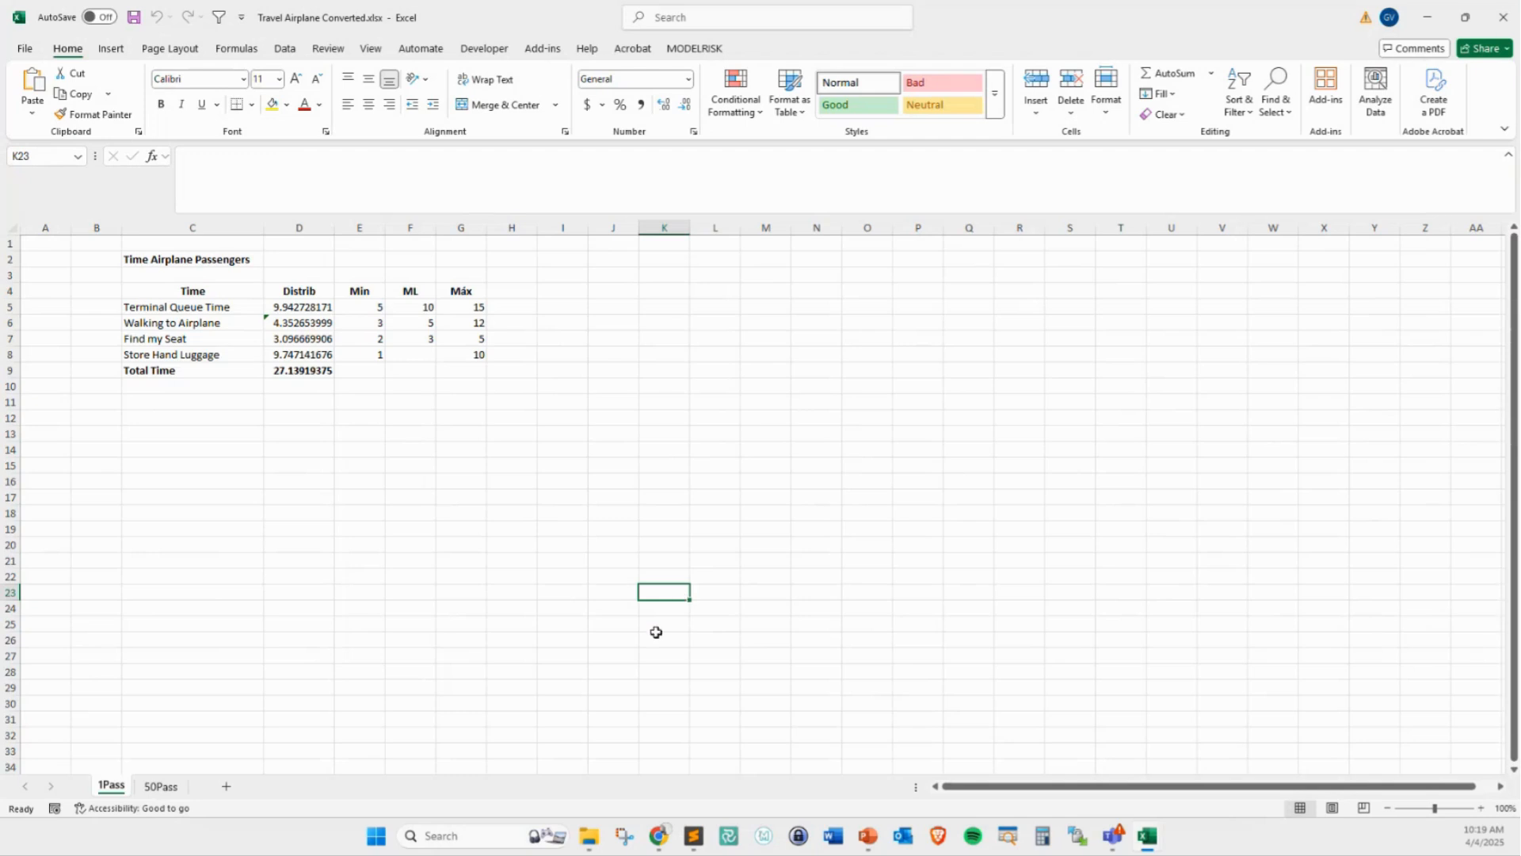
Open 1 BasicCostEstimation.xlsx from the 20250404 From RISK to ModelRisk folder in File Explorer
click(587, 838)
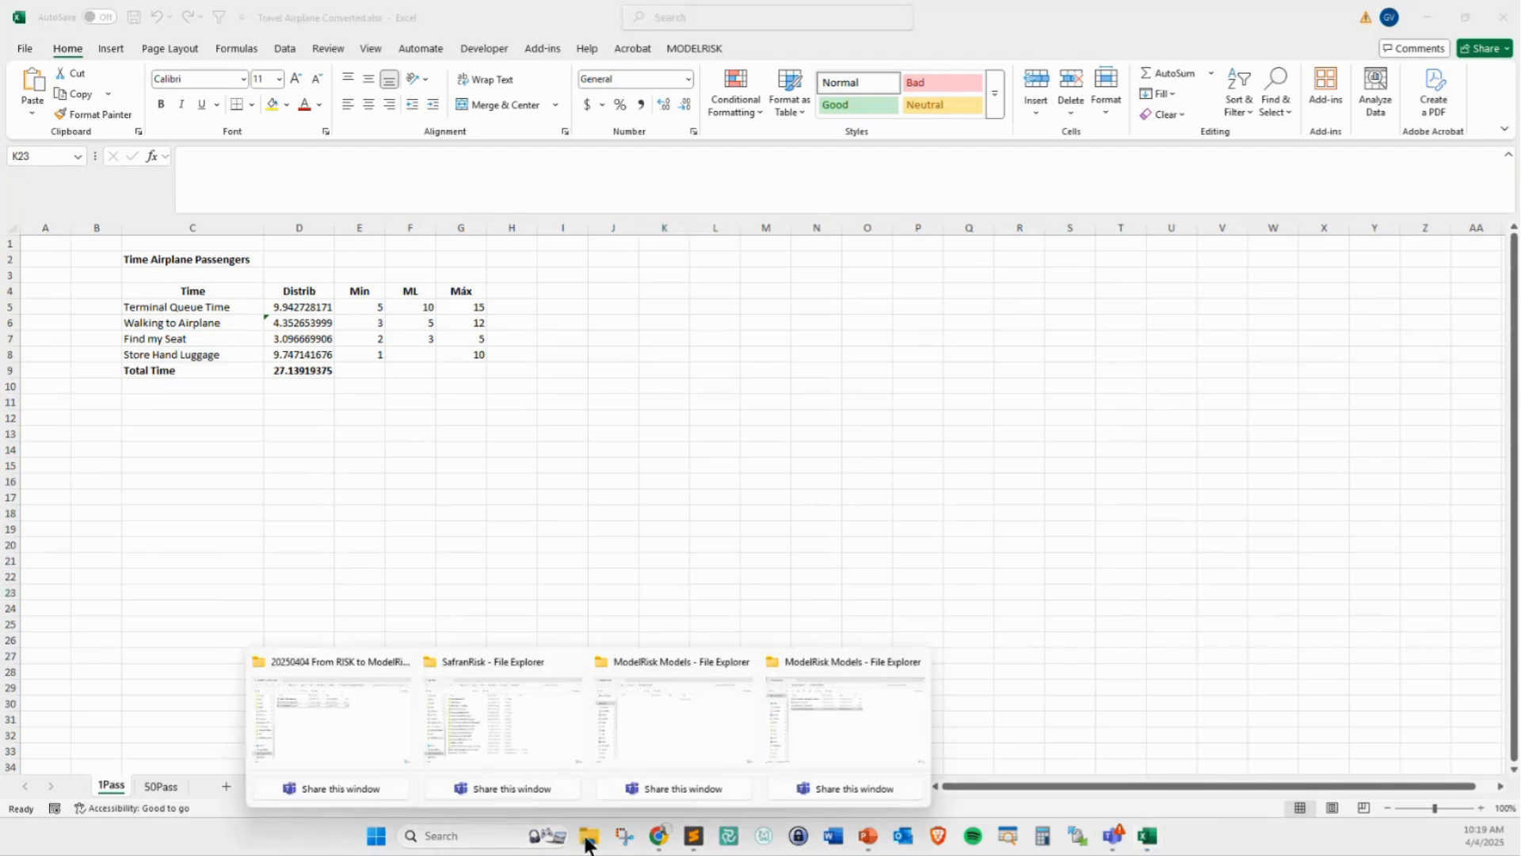
click(335, 733)
click(382, 308)
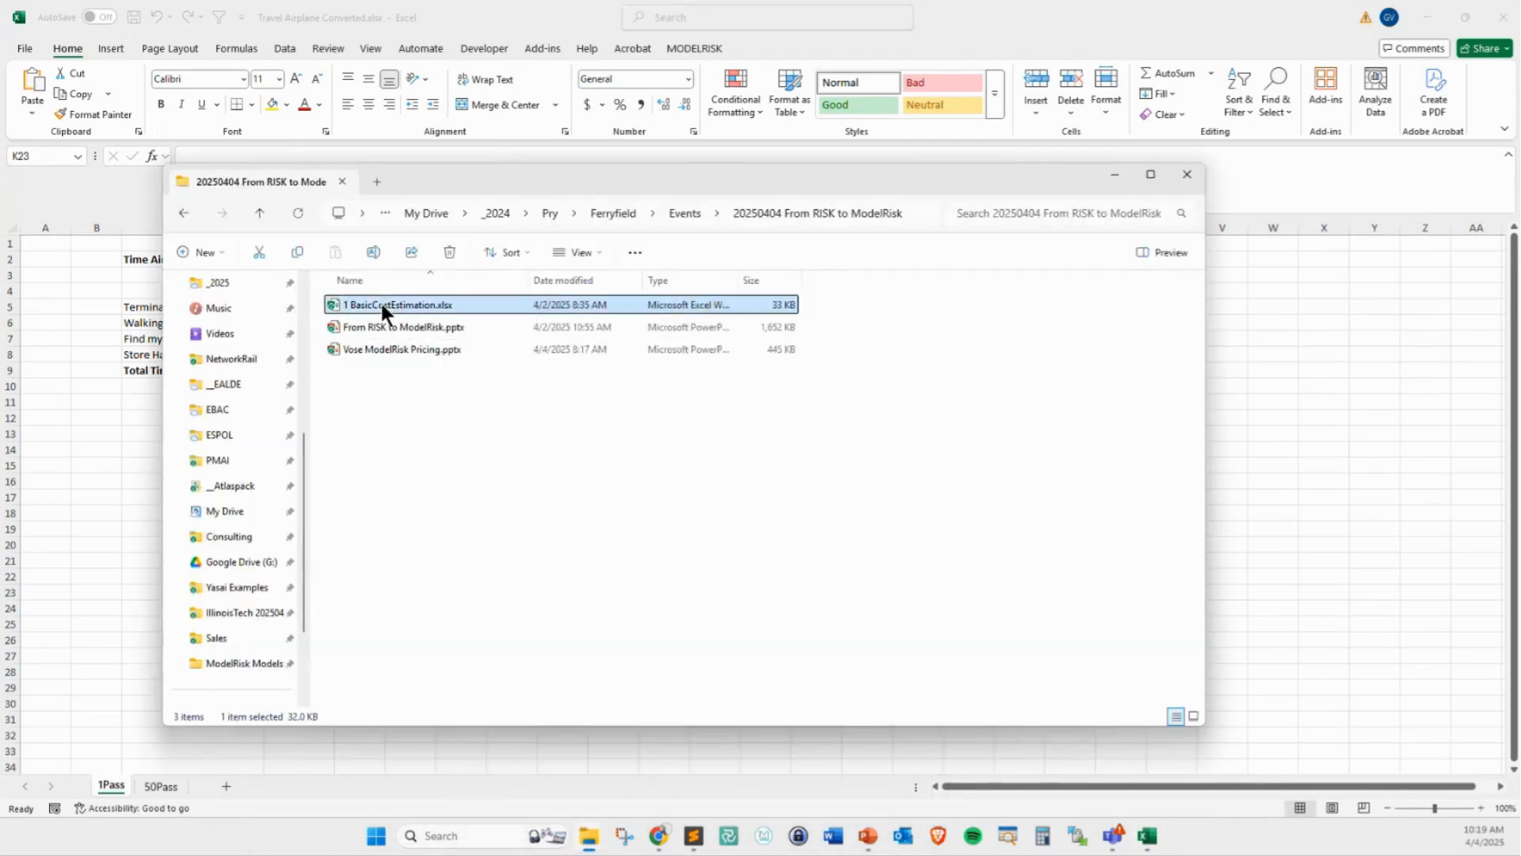
double_click(382, 307)
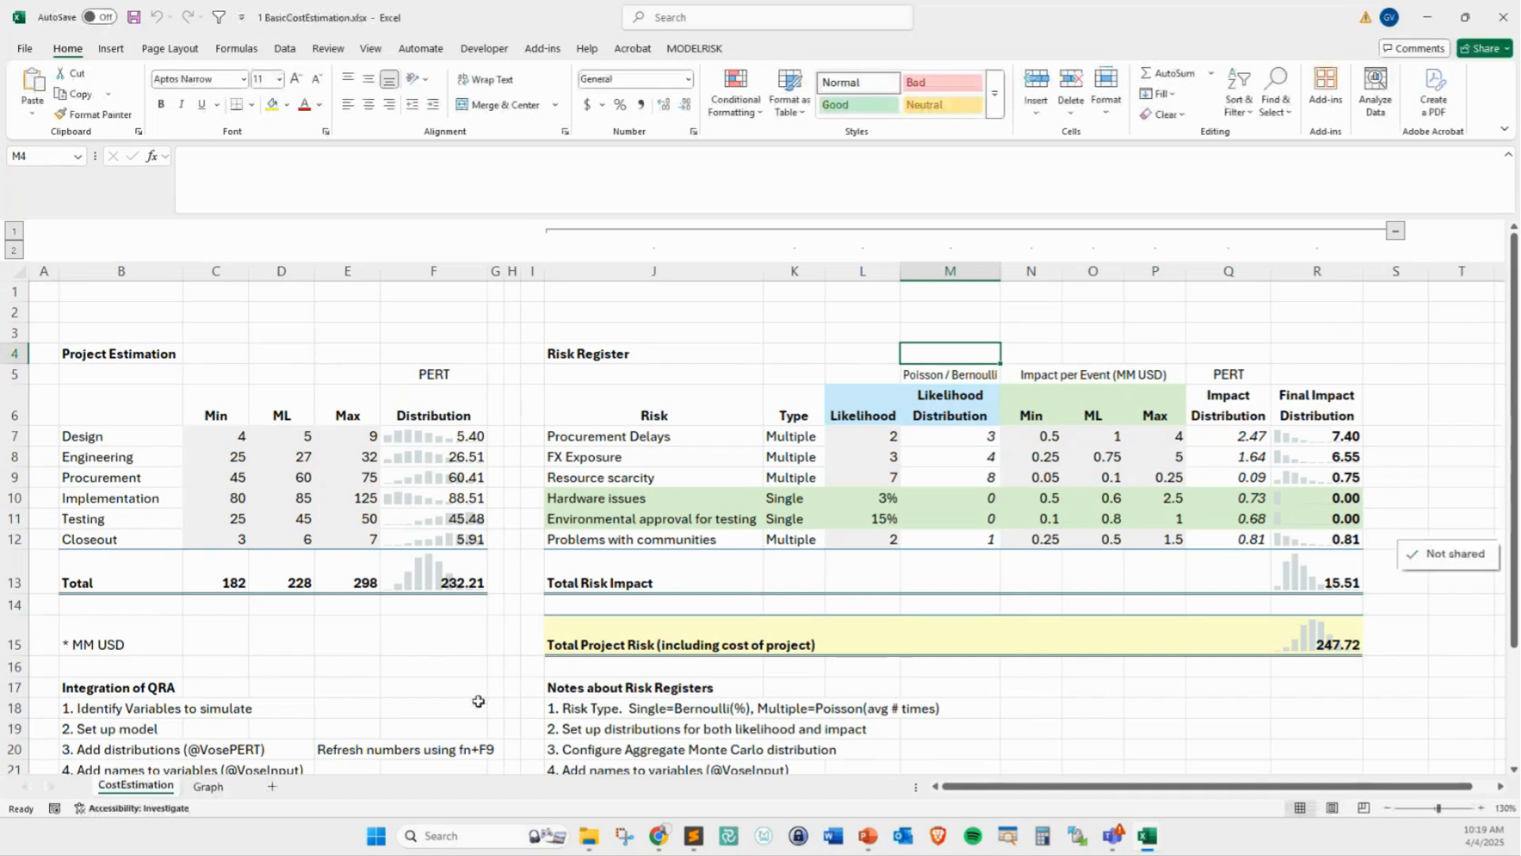
Close the Travel Airplane Converted.xlsx workbook without saving its changes
mouse_move(1147, 836)
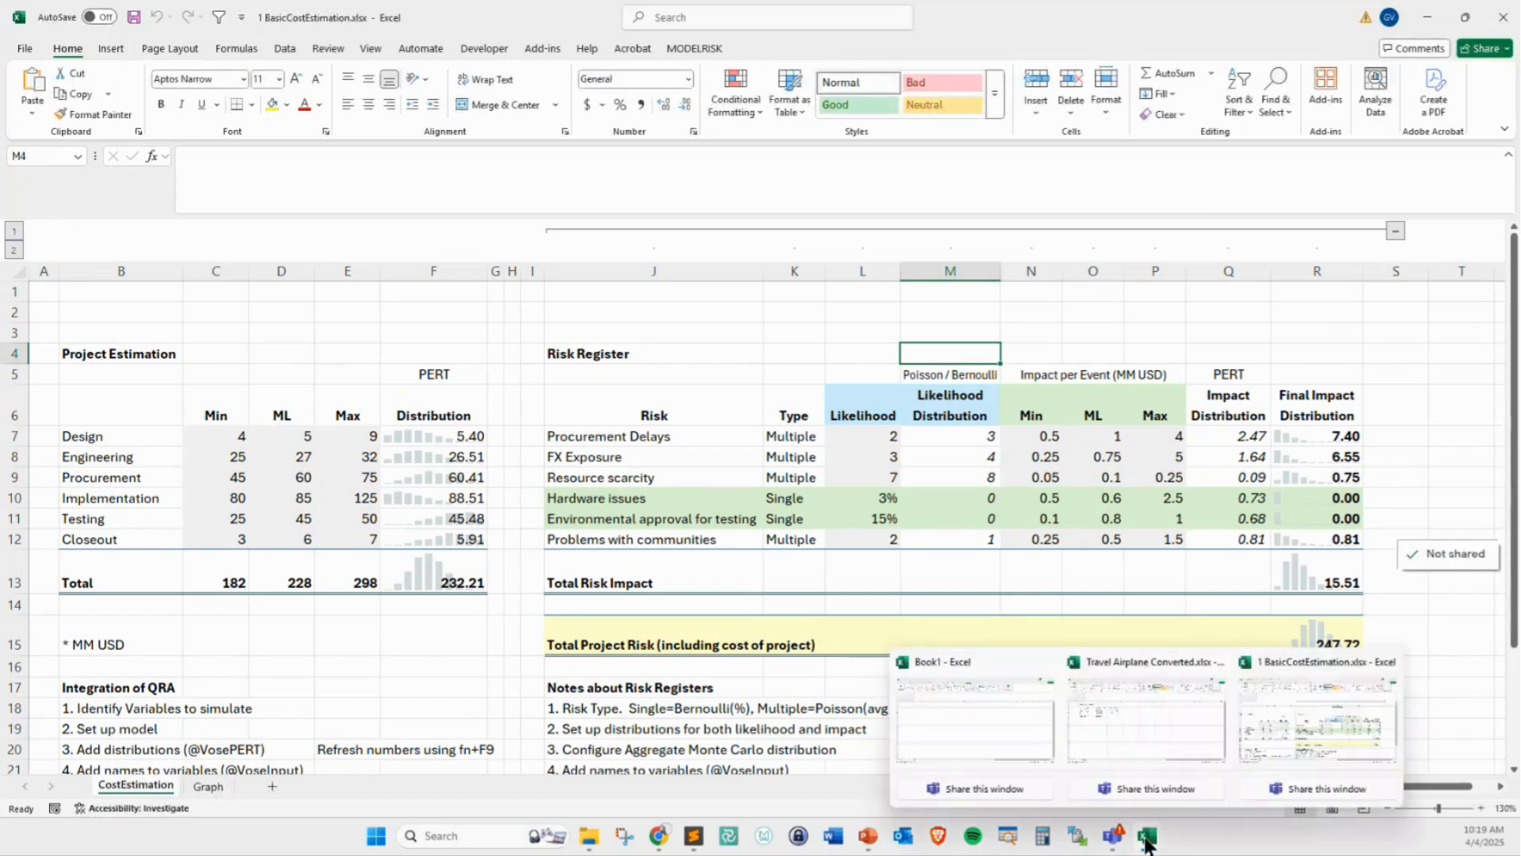
click(1178, 732)
key(ctrl+w)
click(809, 560)
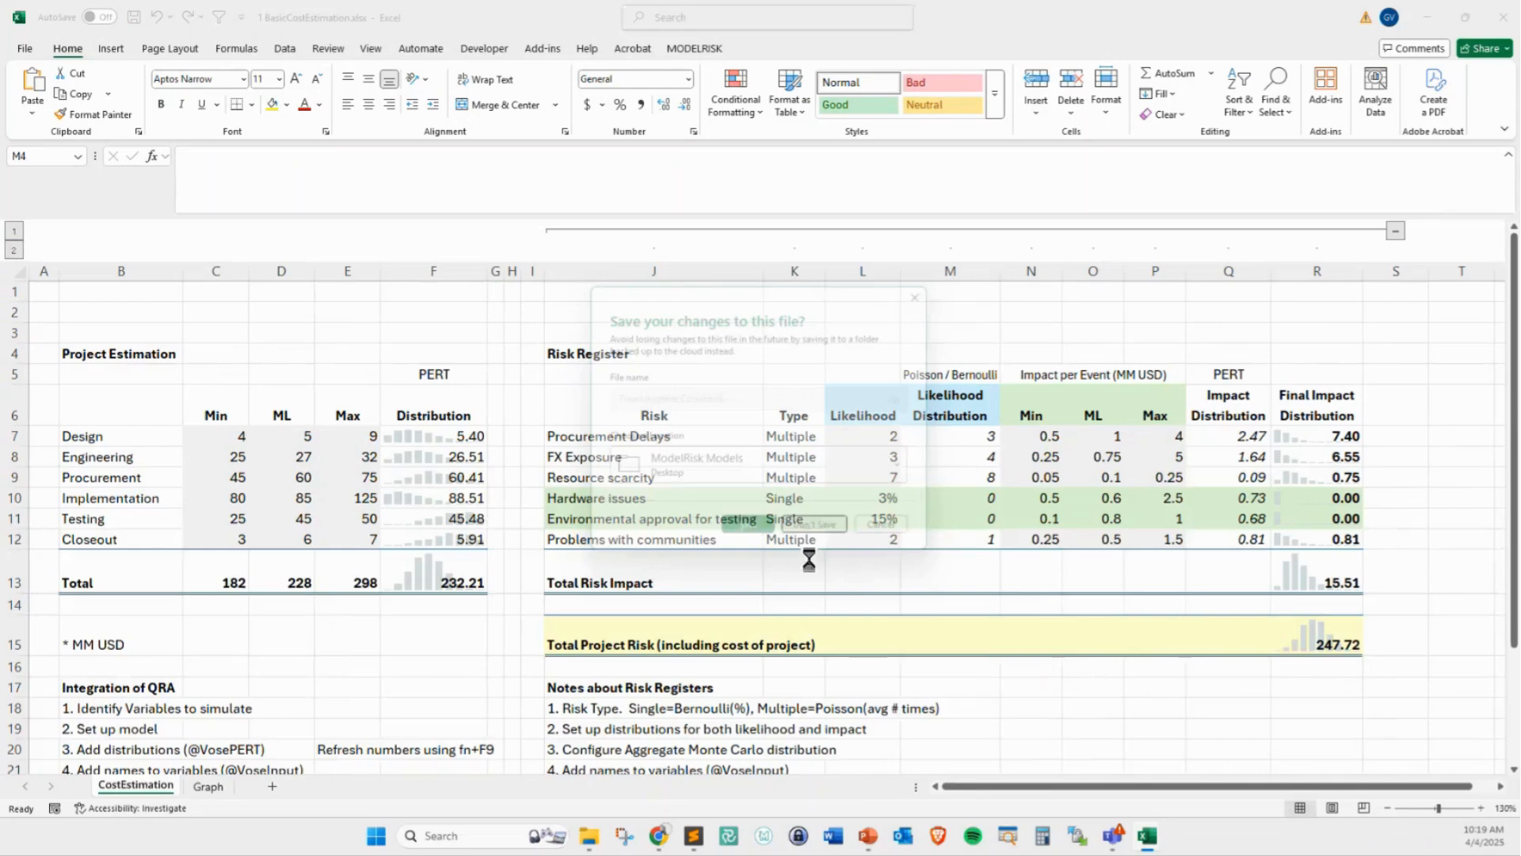
Switch to the blank Book1 workbook and close it
mouse_move(1147, 837)
click(1081, 743)
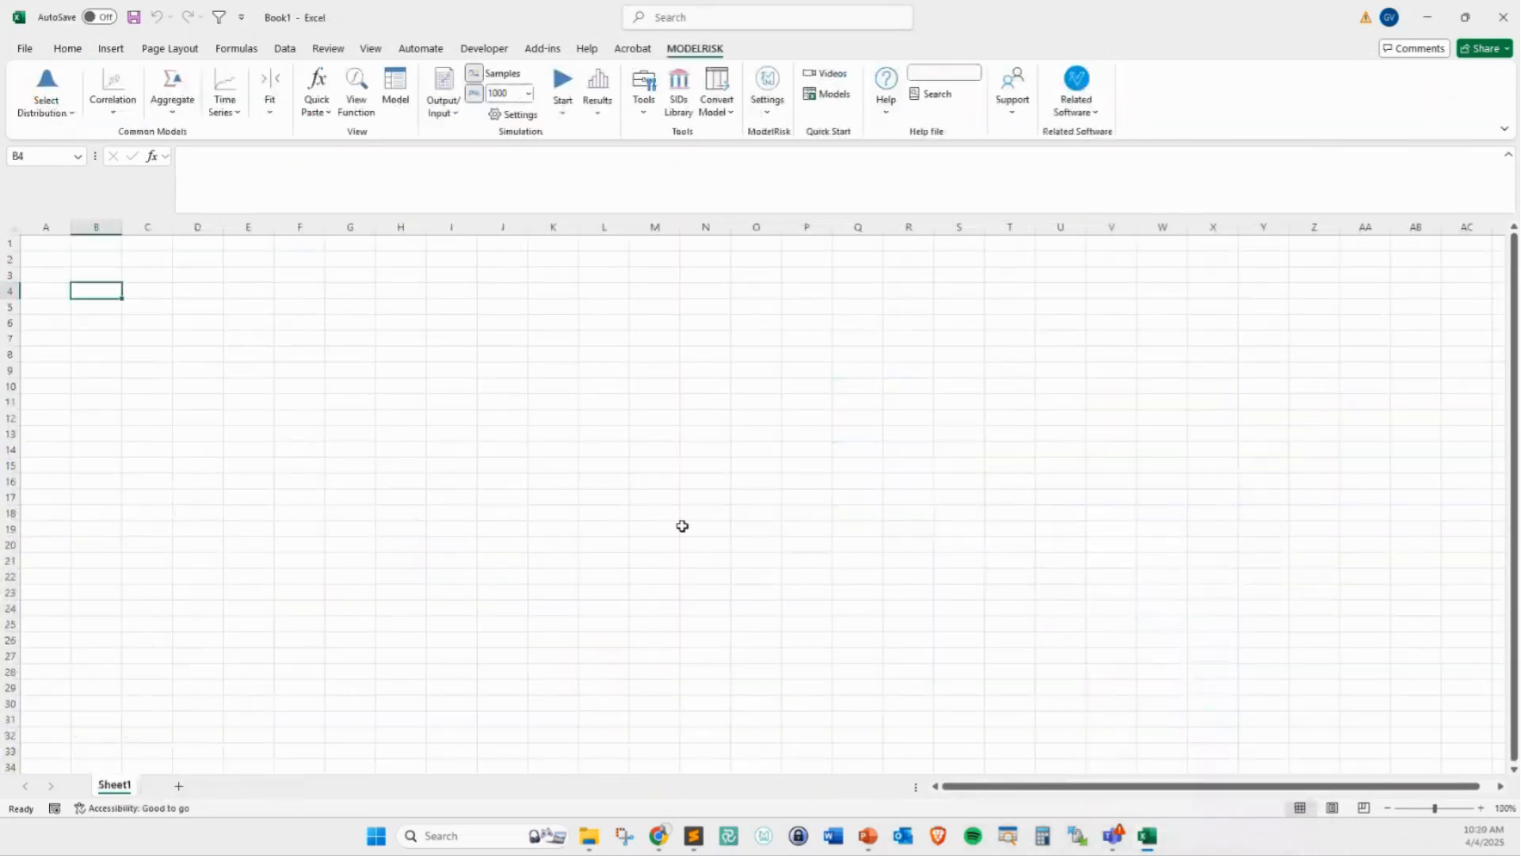
click(644, 513)
key(ctrl+w)
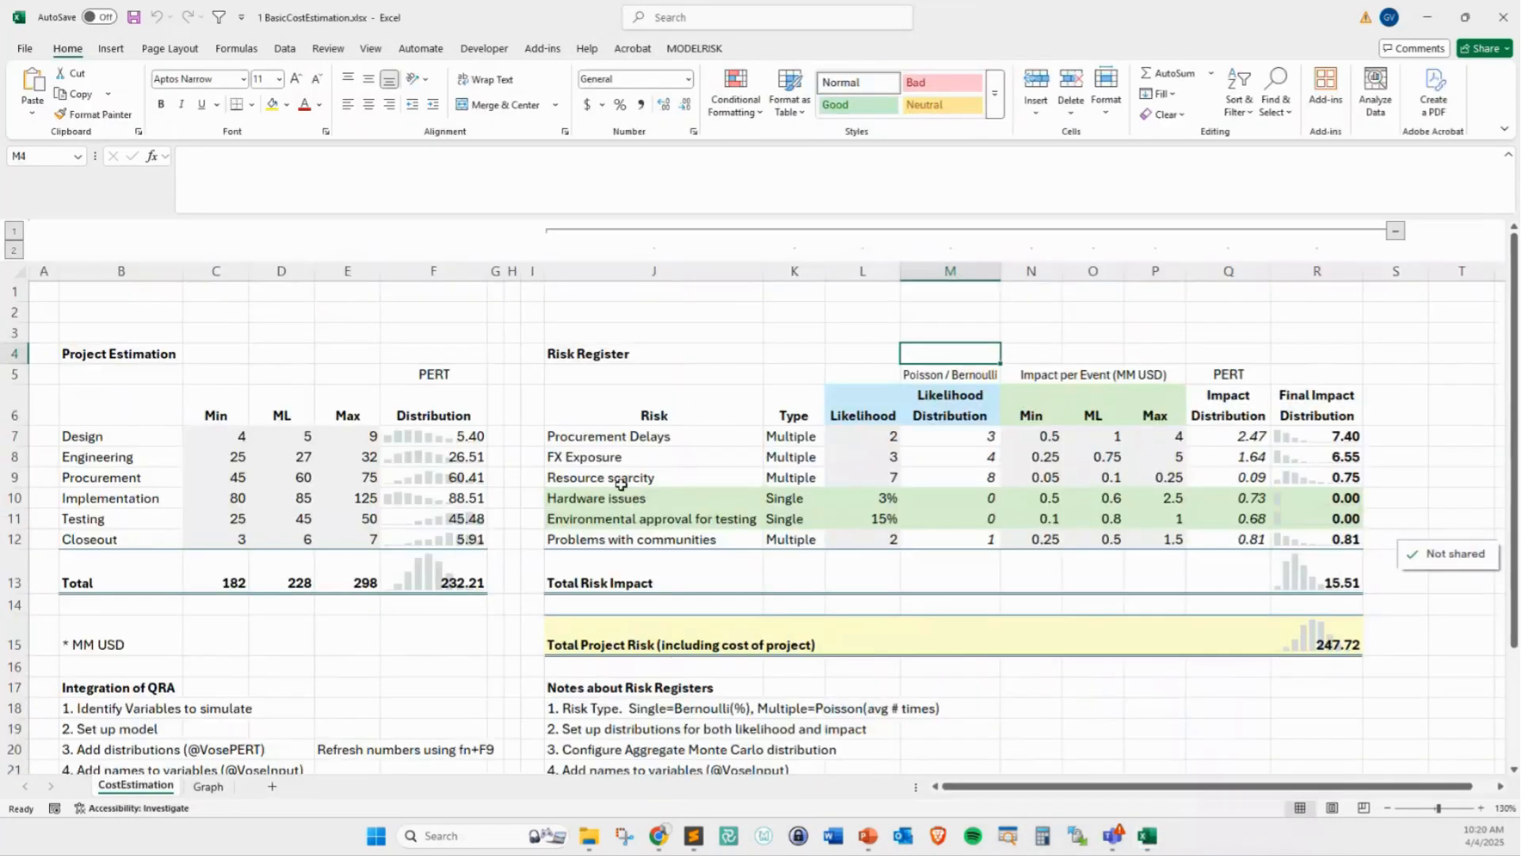
Examine the project cost distributions in F6:F12 and the final risk impact distributions in R6:R12, recalculating the model several times
click(259, 472)
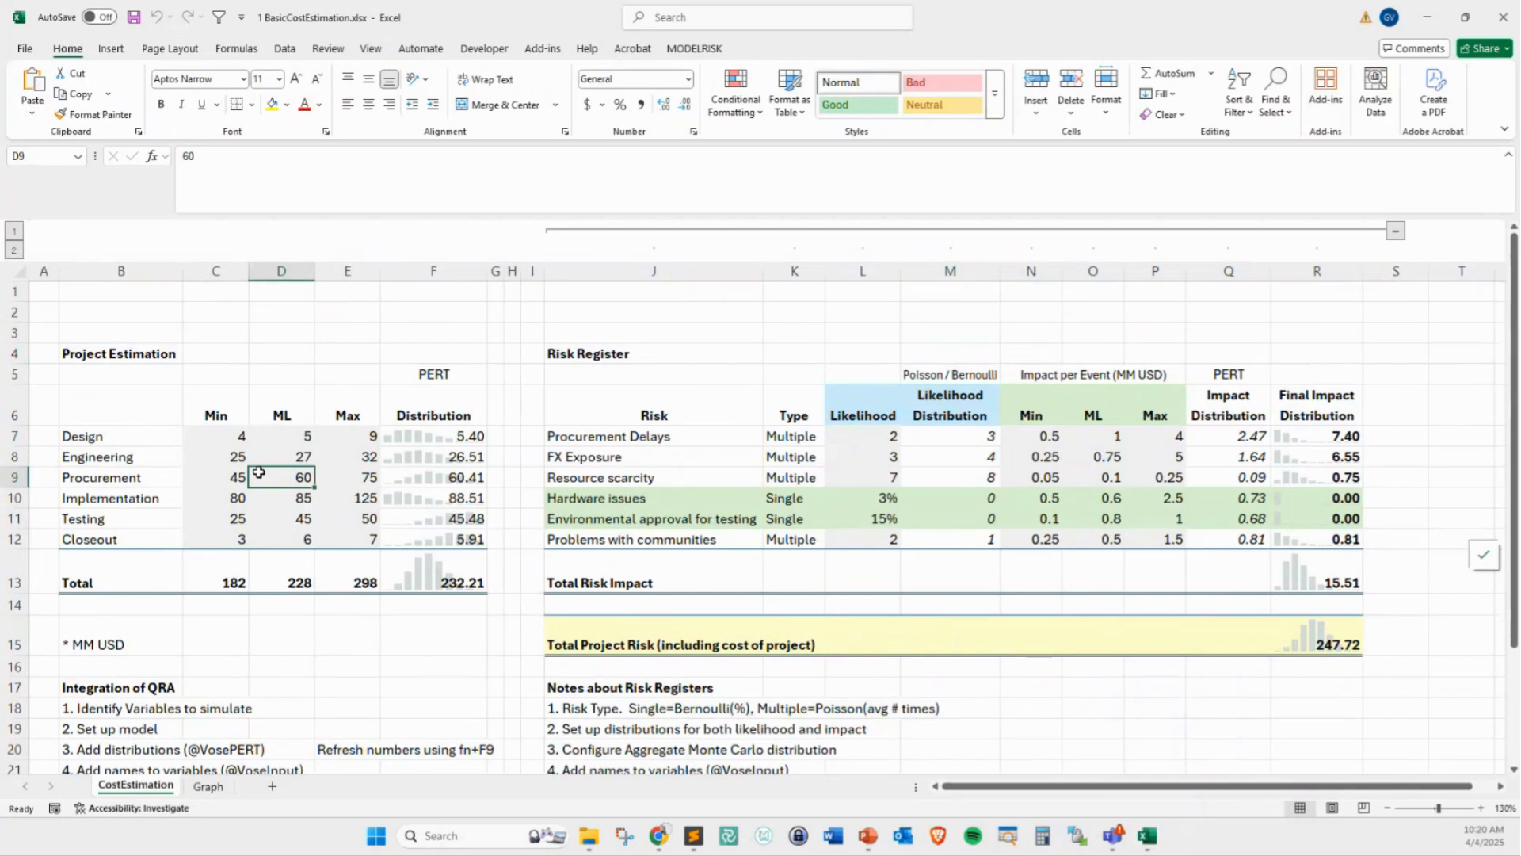
drag(420, 417, 443, 538)
key(F9)
key(F9)
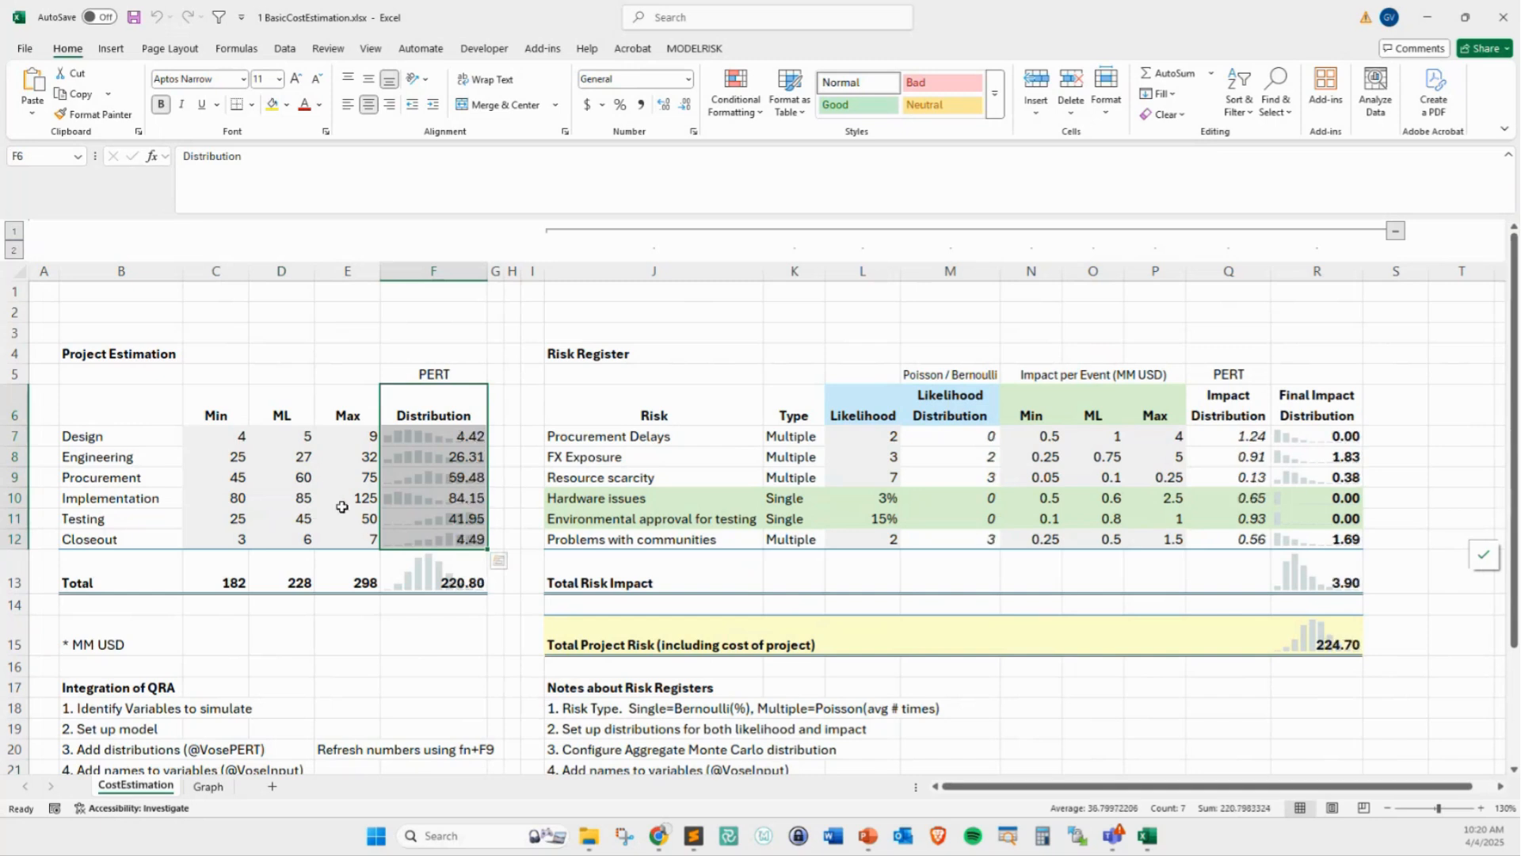
drag(1291, 422, 1300, 544)
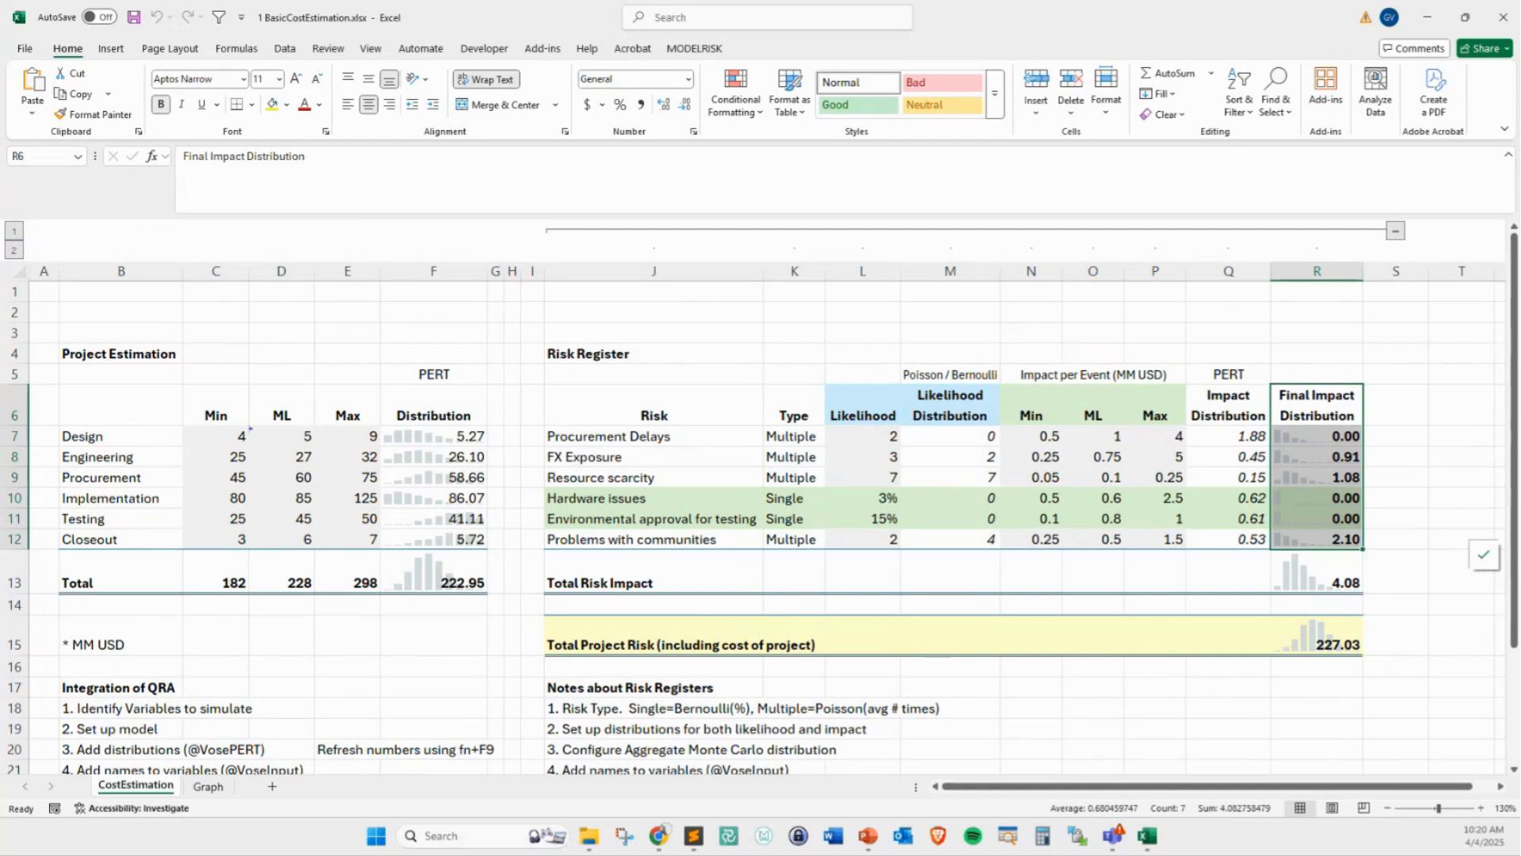
drag(204, 419, 1359, 554)
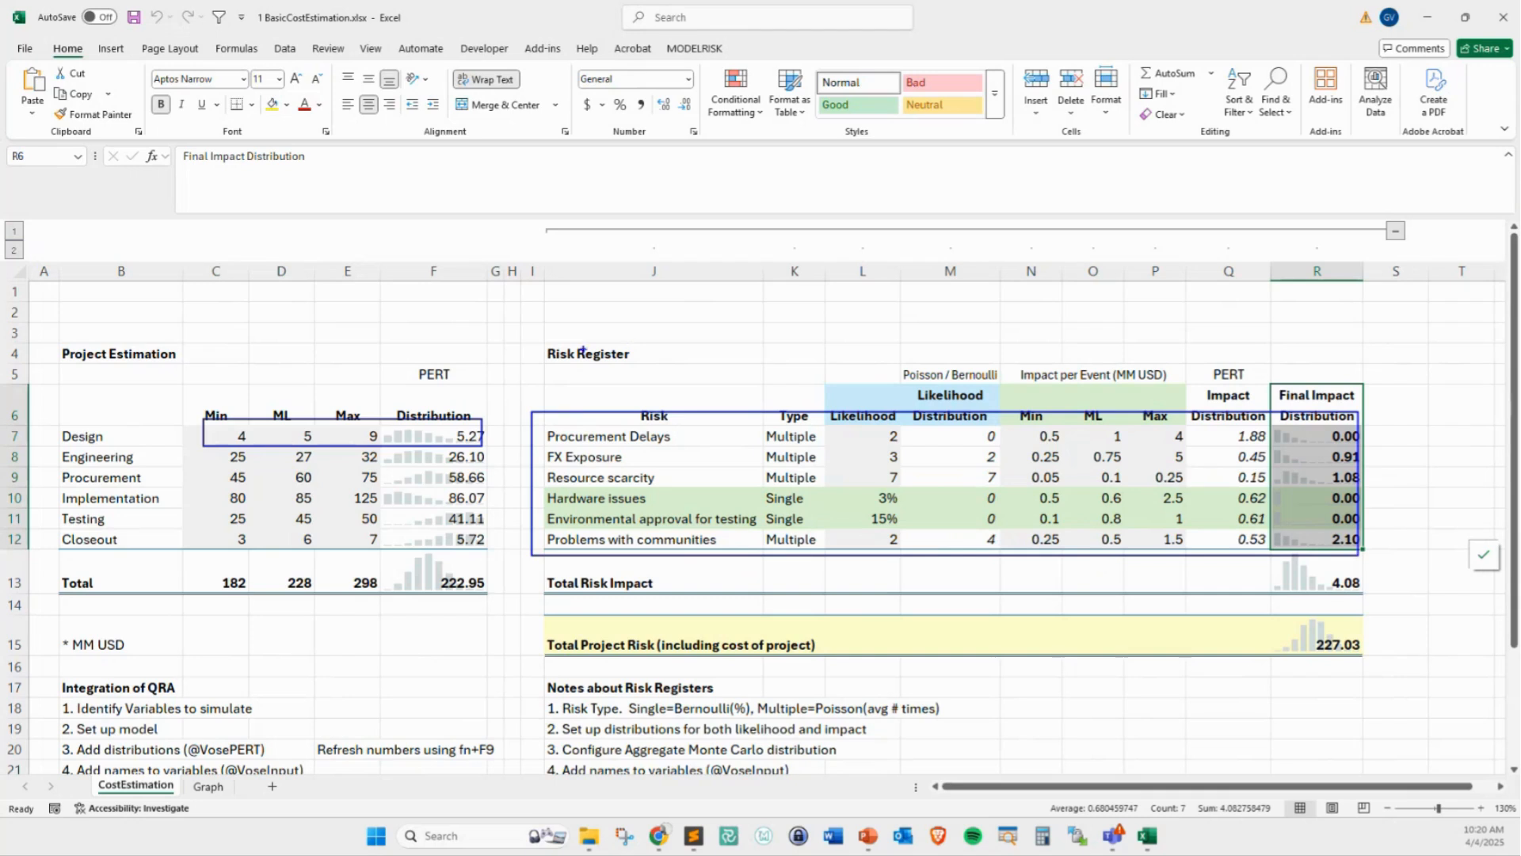
mouse_move(439, 312)
mouse_down()
mouse_move(590, 285)
mouse_move(608, 307)
mouse_move(632, 278)
mouse_move(702, 275)
mouse_move(745, 303)
mouse_up()
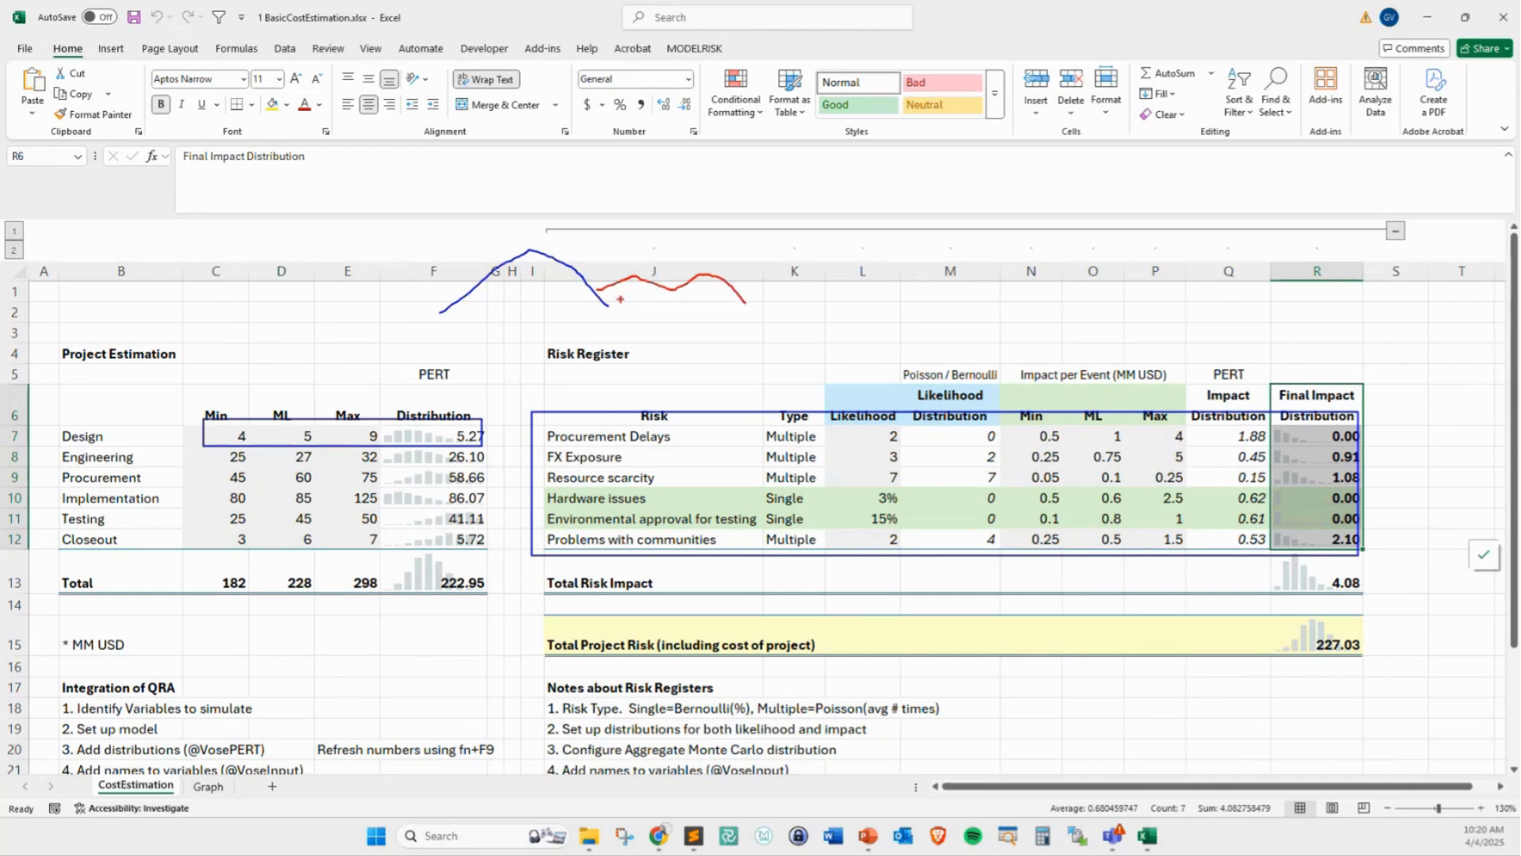
drag(616, 304, 774, 311)
key(Escape)
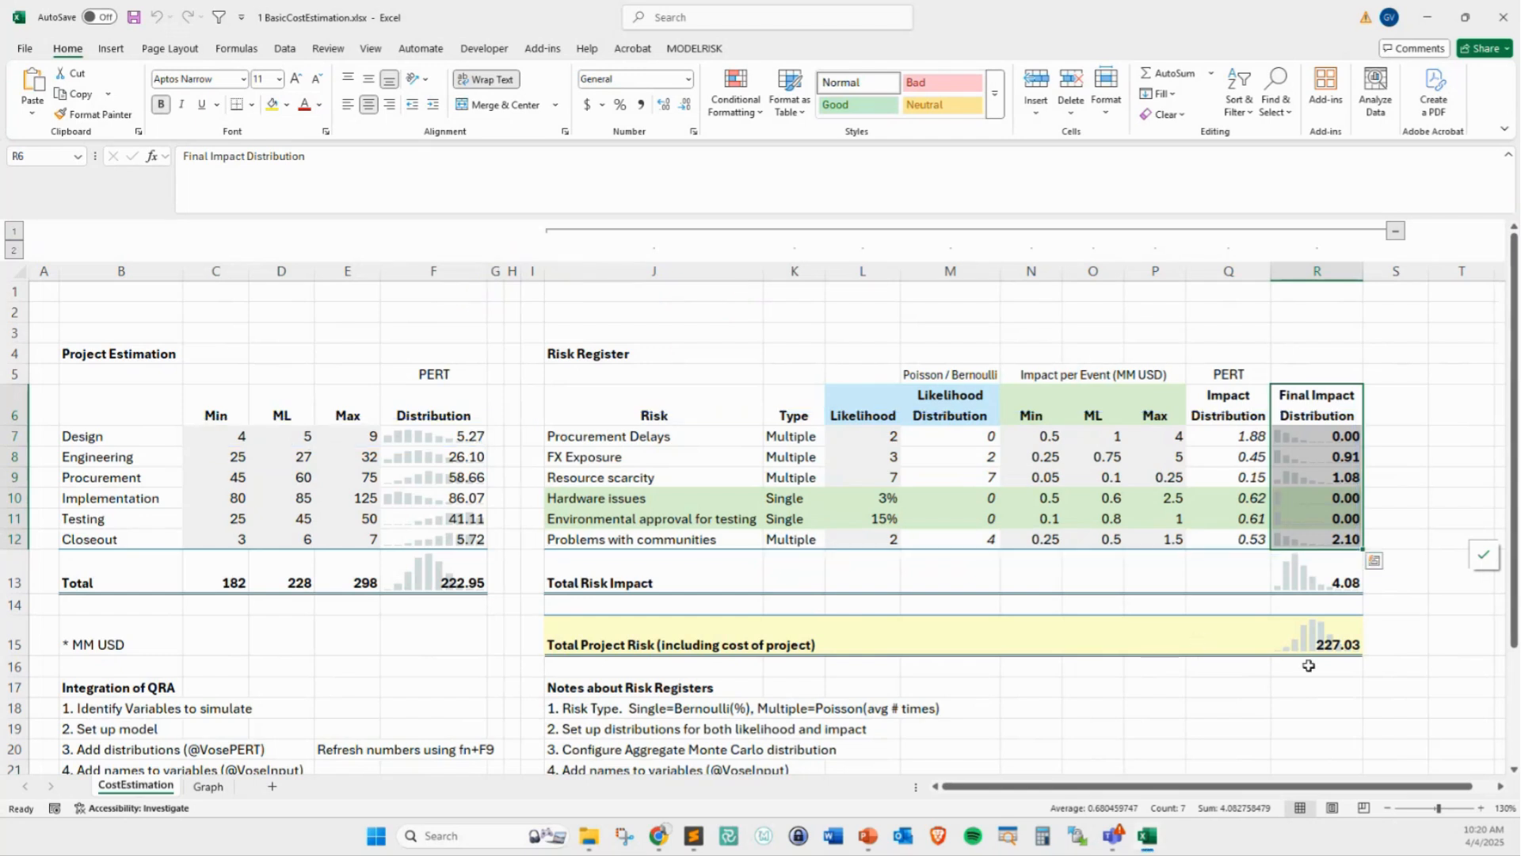
Inspect the Total Project Risk formula in R15 and the cells it adds together, leaving the formula as it is
click(1300, 646)
key(F2)
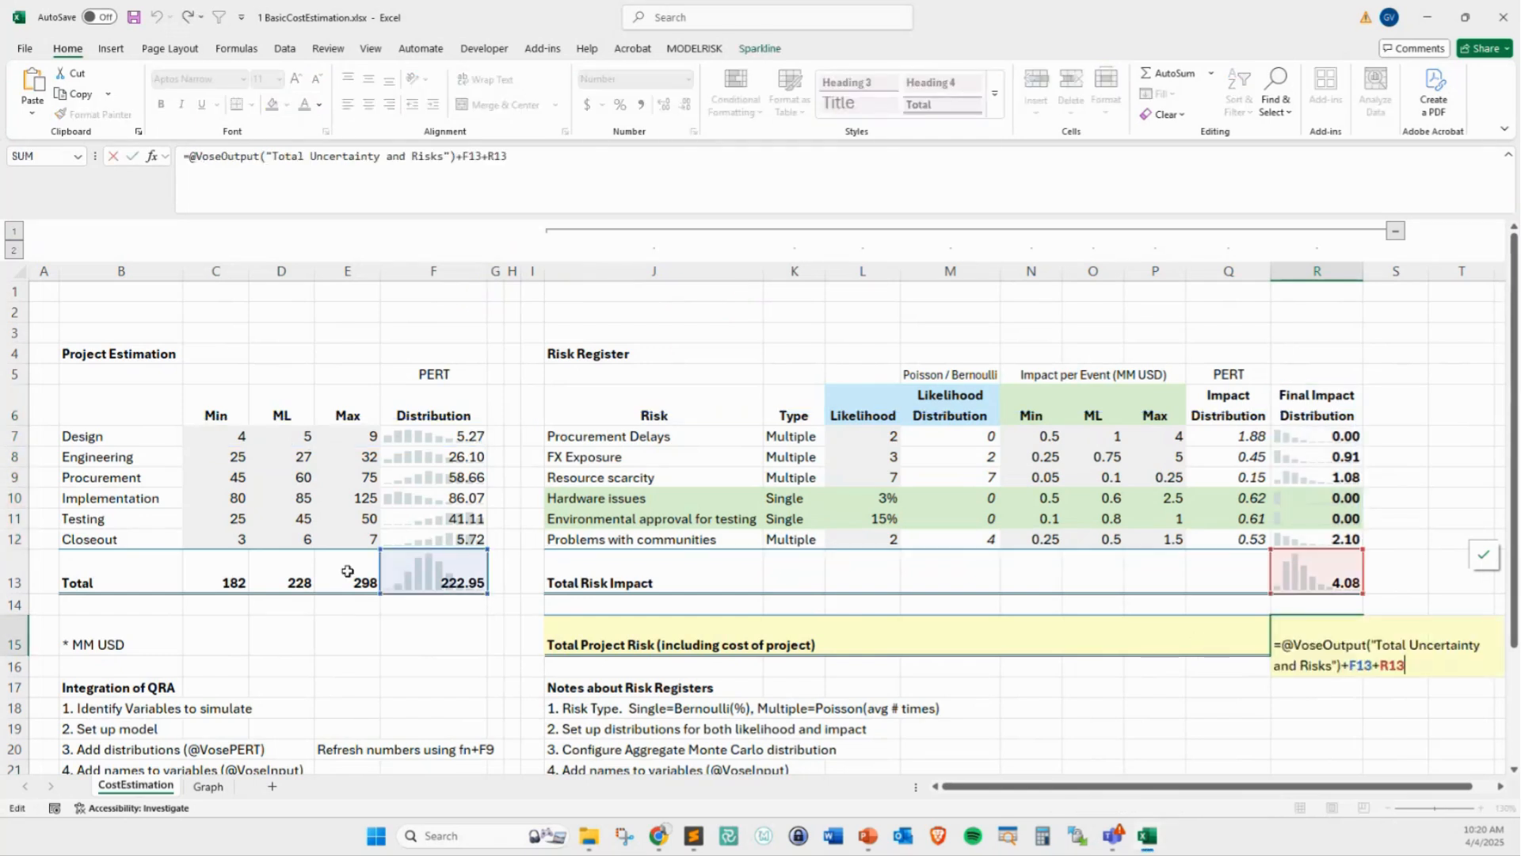
mouse_move(477, 570)
mouse_down()
mouse_move(971, 626)
mouse_move(1271, 570)
mouse_move(1312, 627)
mouse_move(1301, 621)
mouse_up()
key(Escape)
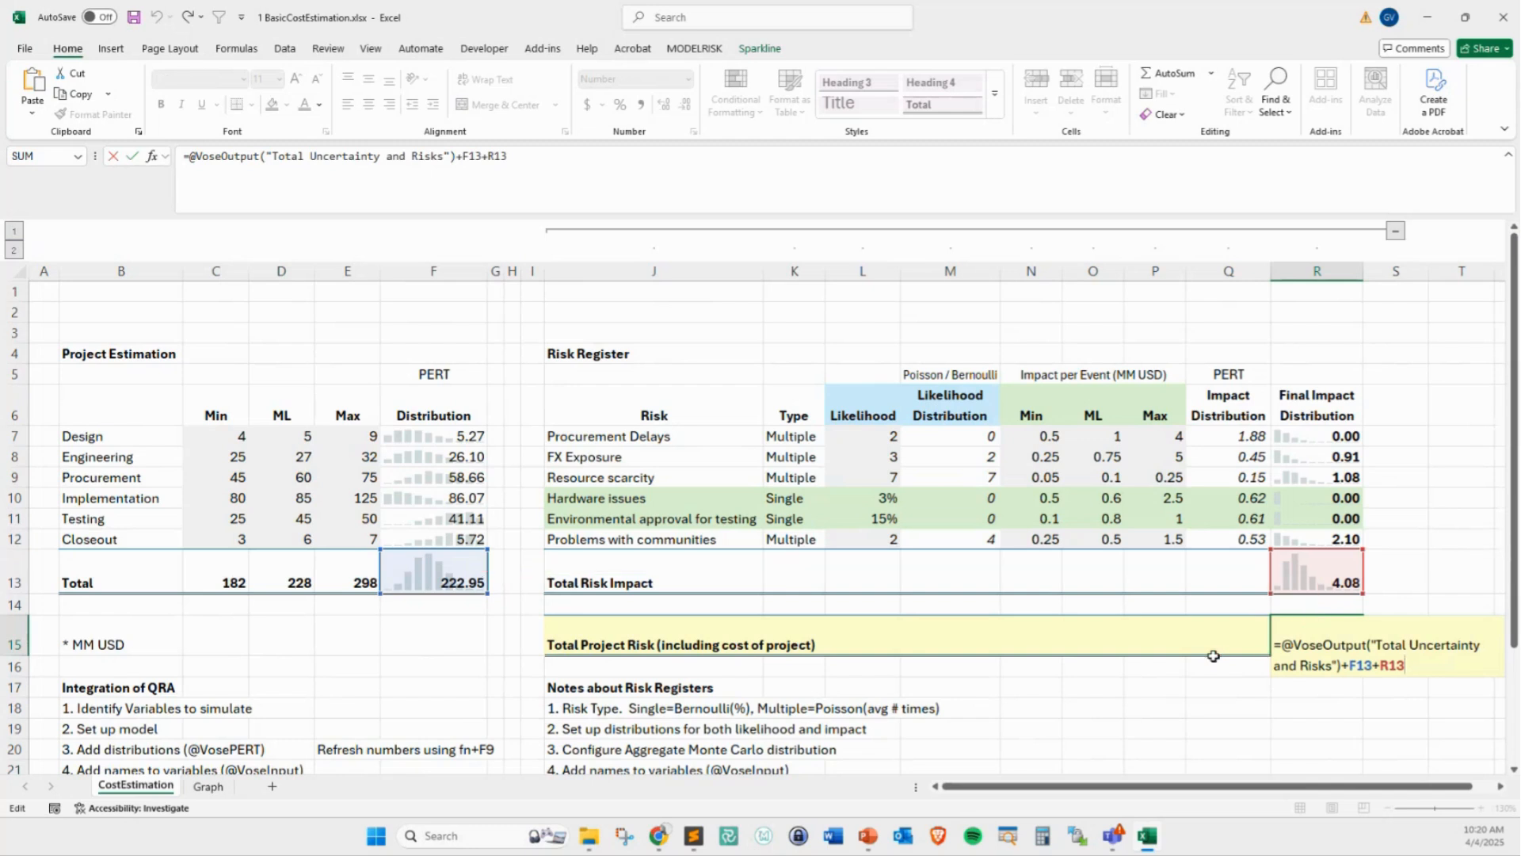
key(ctrl+Return)
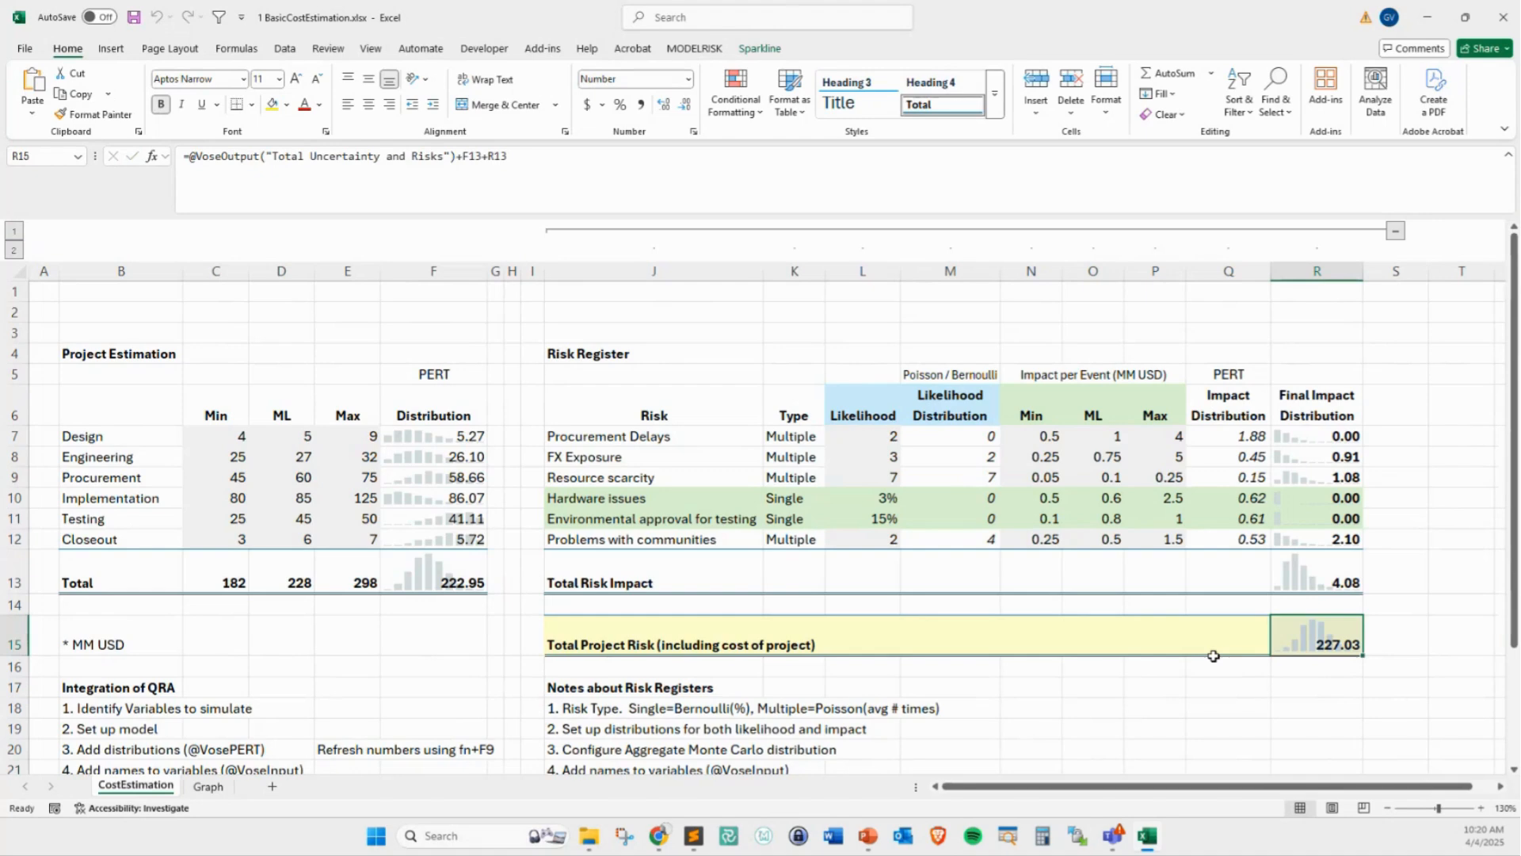
Run the ModelRisk simulation of the cost estimation model and close the histogram results window
click(675, 47)
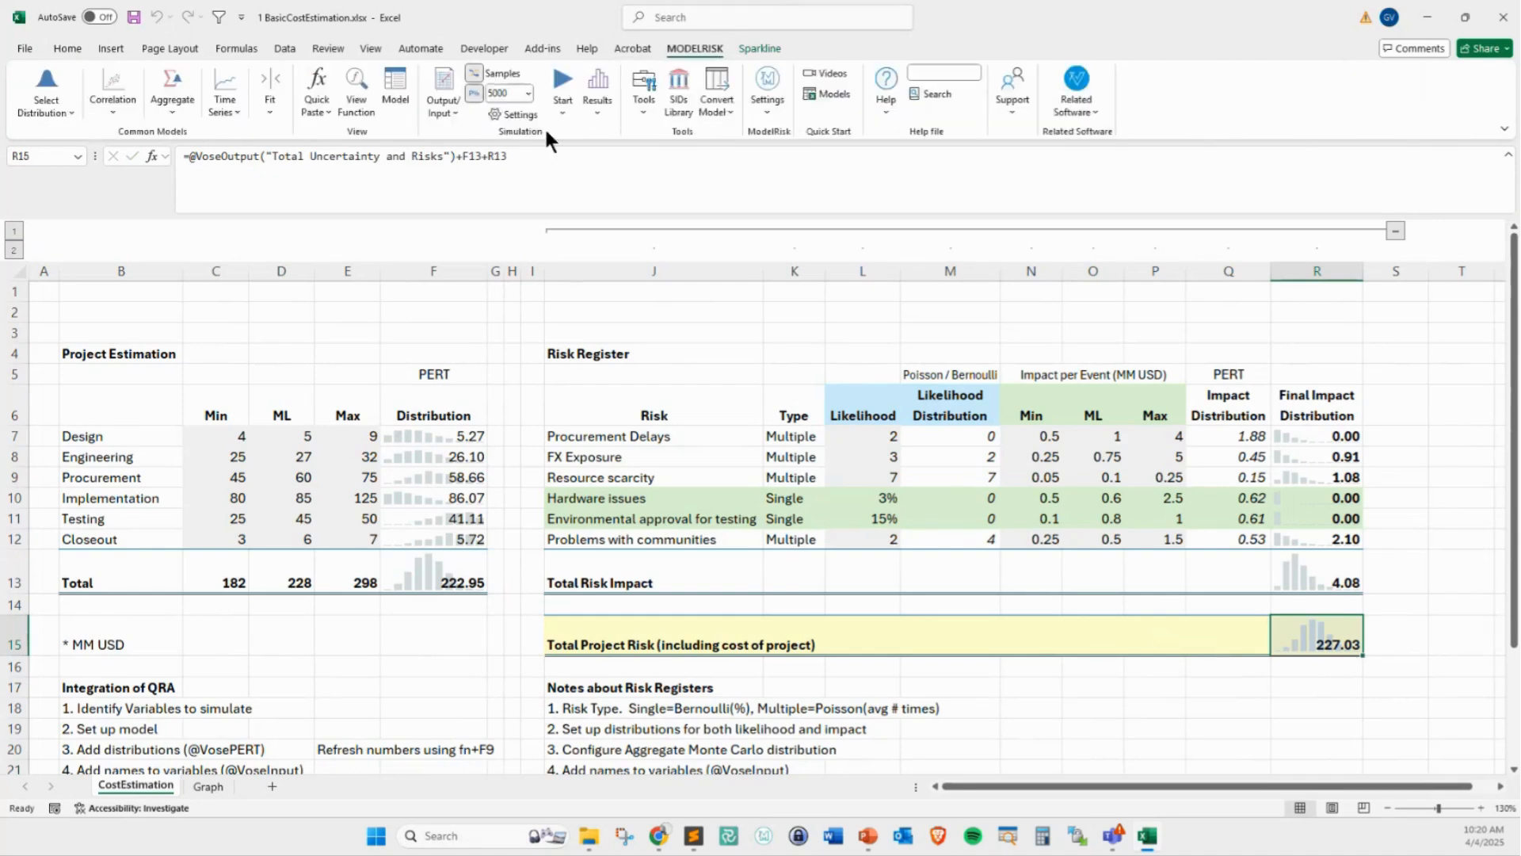
click(564, 82)
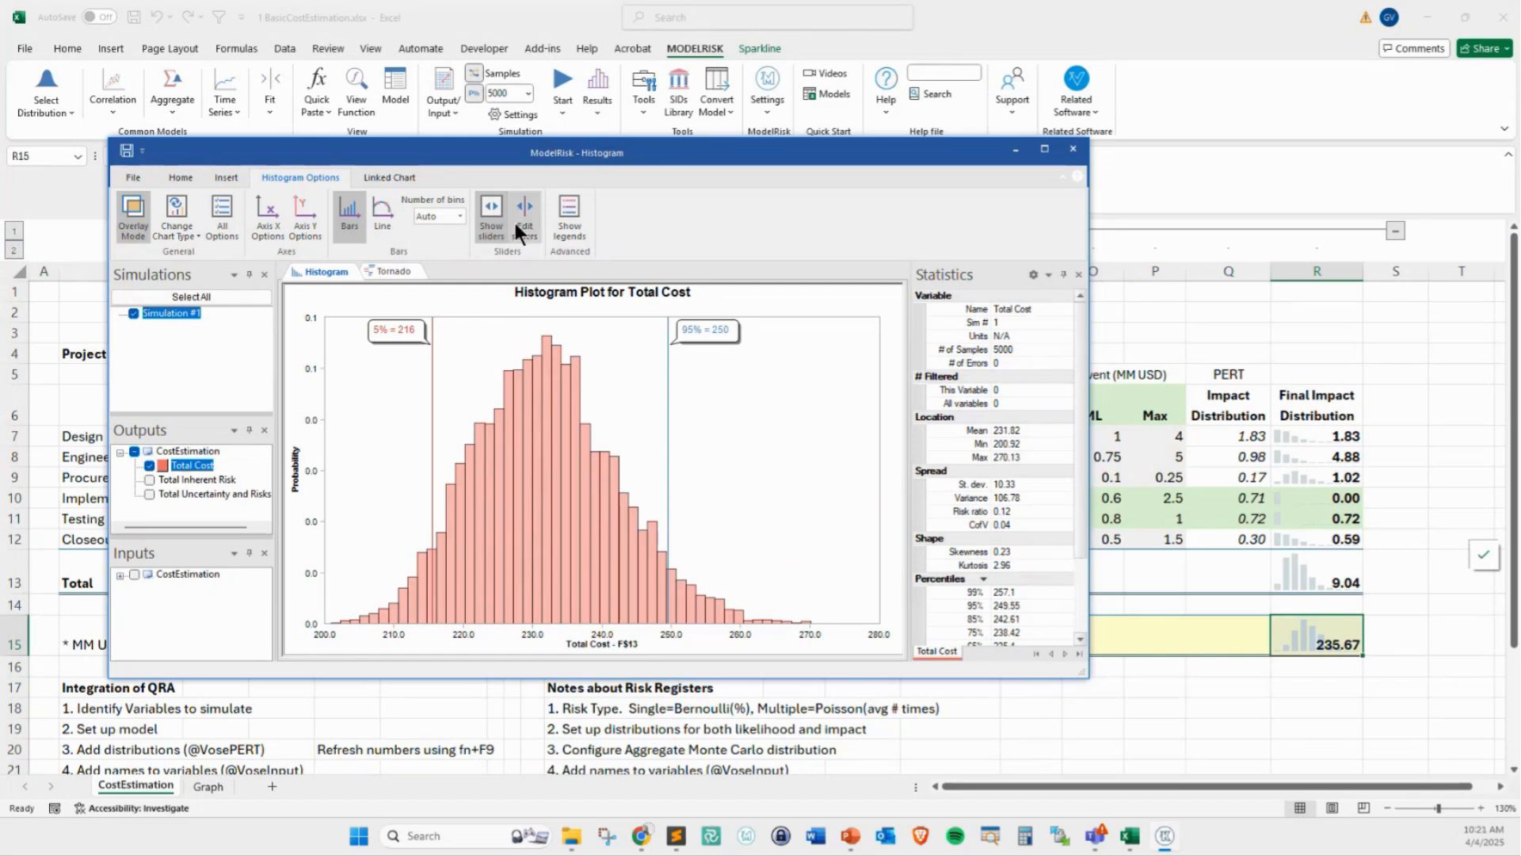
drag(645, 154, 621, 149)
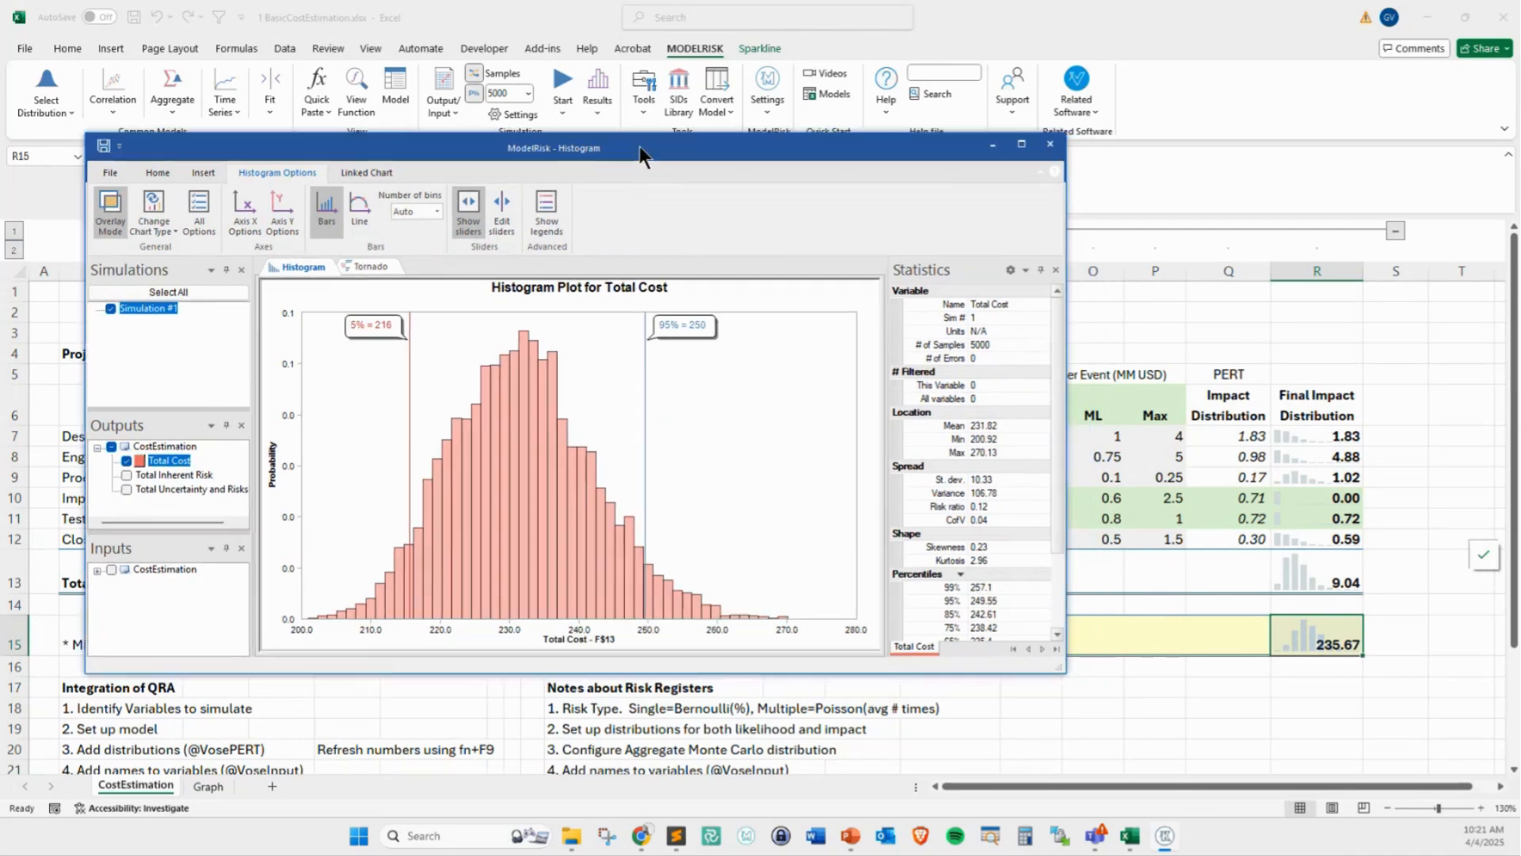
click(1048, 144)
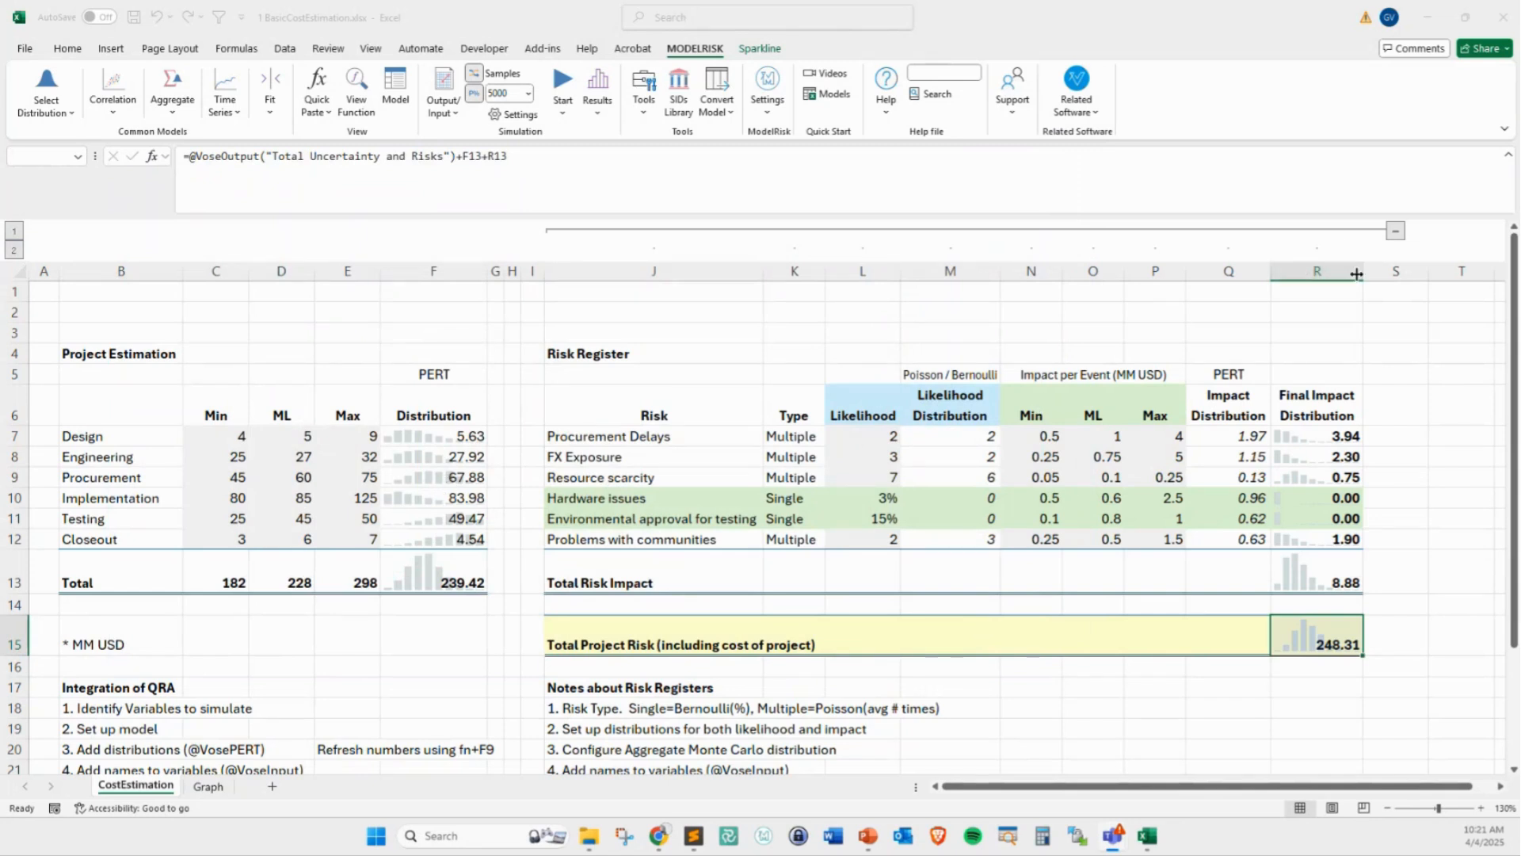
Widen column R and increase the height of row 13 to enlarge the total sparklines
drag(1356, 273, 1395, 274)
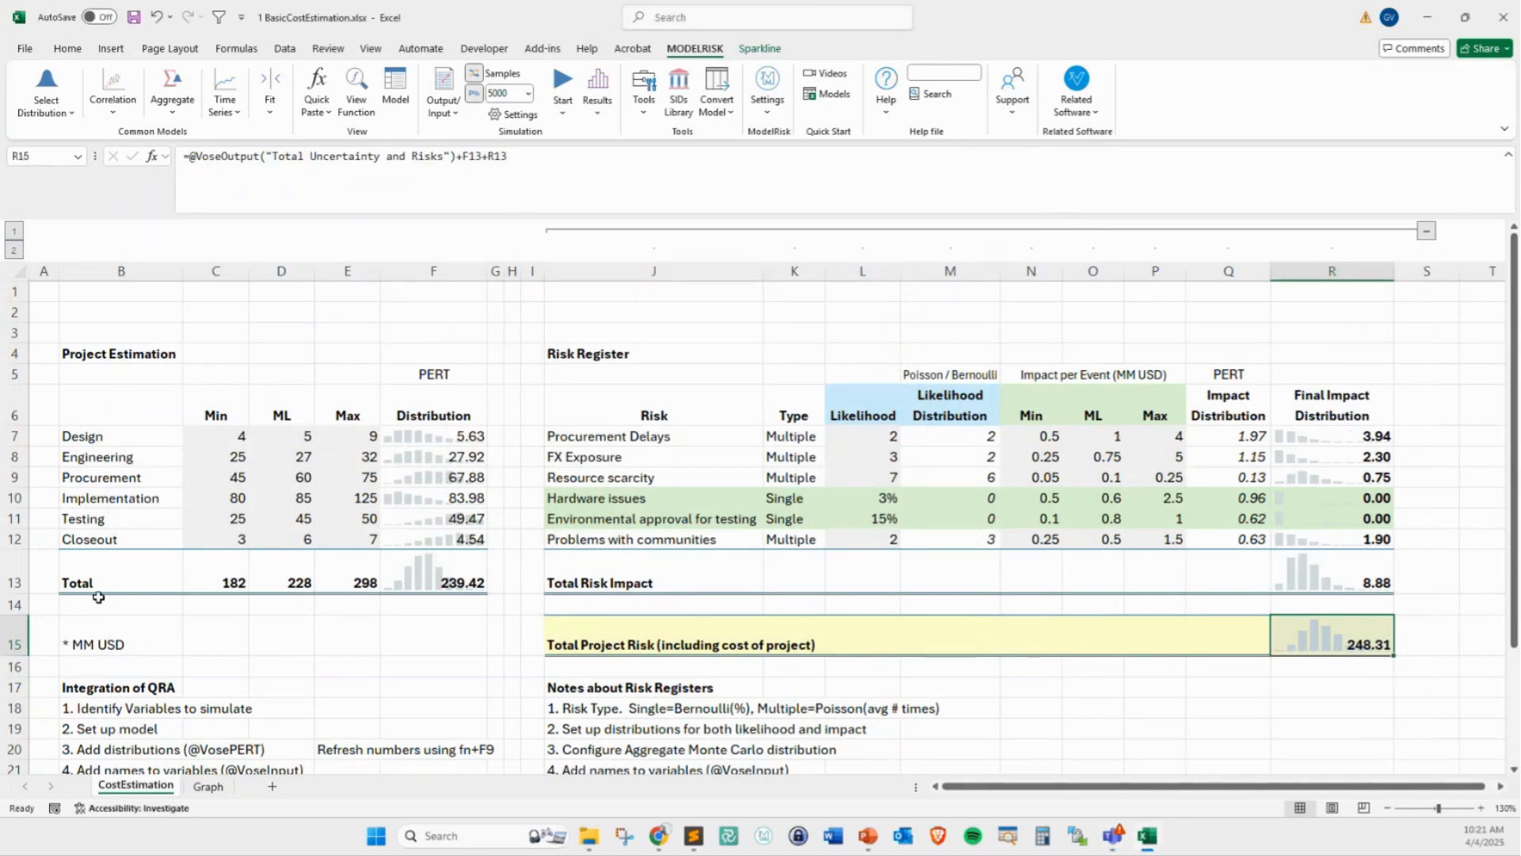
drag(21, 594, 21, 616)
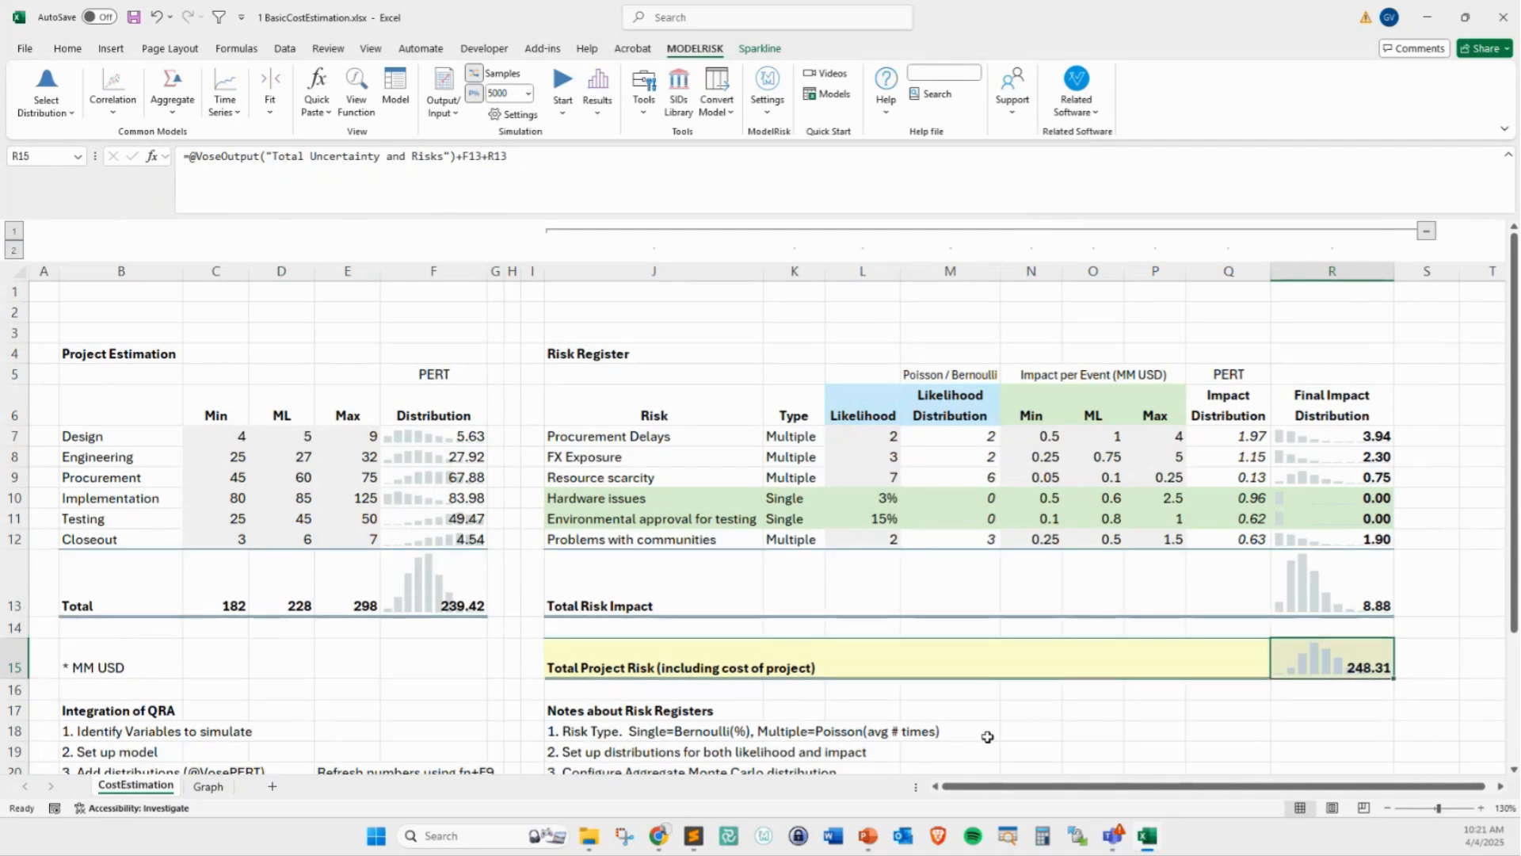
mouse_move(1267, 548)
mouse_down()
mouse_move(1277, 608)
mouse_move(1386, 622)
mouse_up()
mouse_move(1207, 620)
mouse_down()
mouse_move(1264, 581)
mouse_move(1269, 604)
mouse_up()
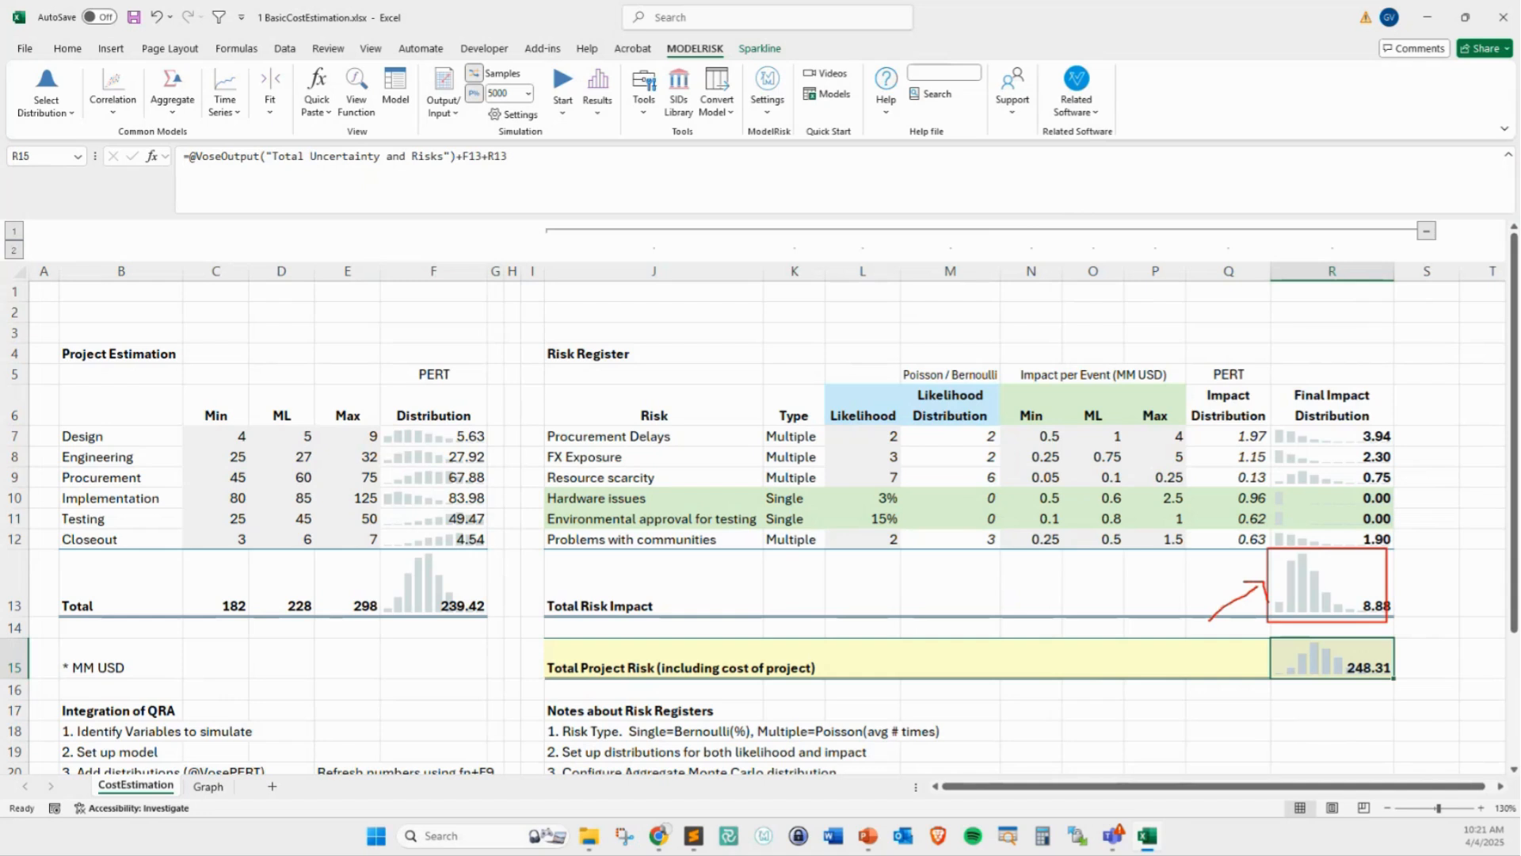
mouse_move(1354, 564)
mouse_down()
mouse_move(1333, 584)
mouse_move(1344, 579)
mouse_up()
key(Escape)
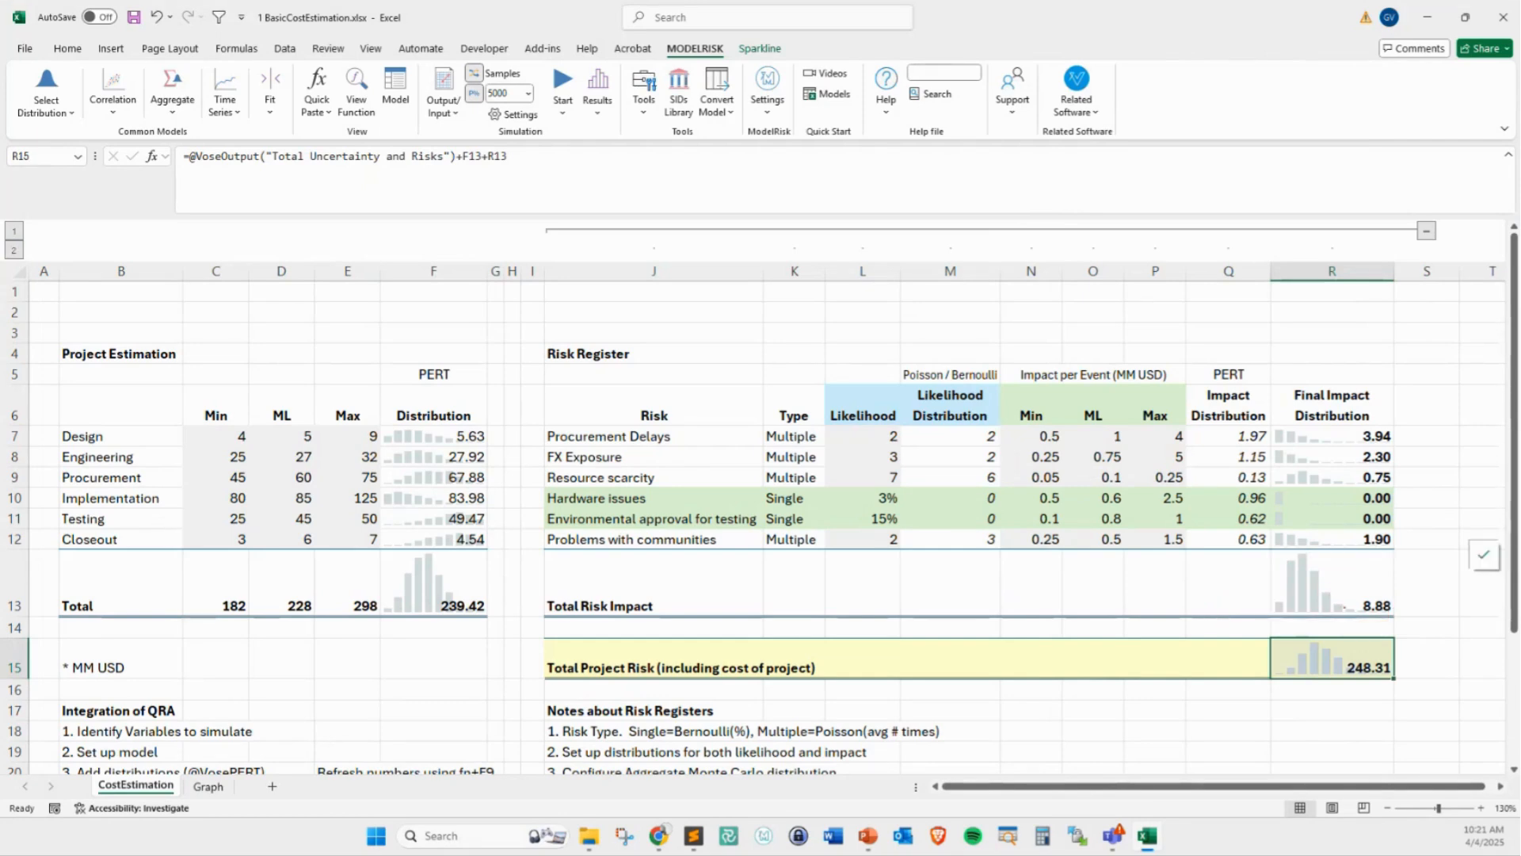
drag(1344, 608, 1250, 623)
key(Escape)
mouse_move(1000, 602)
mouse_down()
mouse_move(1034, 571)
mouse_move(1113, 603)
mouse_up()
key(Escape)
mouse_move(384, 606)
mouse_down()
mouse_move(438, 563)
mouse_move(473, 609)
mouse_move(468, 565)
mouse_move(468, 588)
mouse_up()
key(Escape)
Make row 15 taller and reopen the simulation results, giving the Outputs pane more height
drag(18, 679, 22, 697)
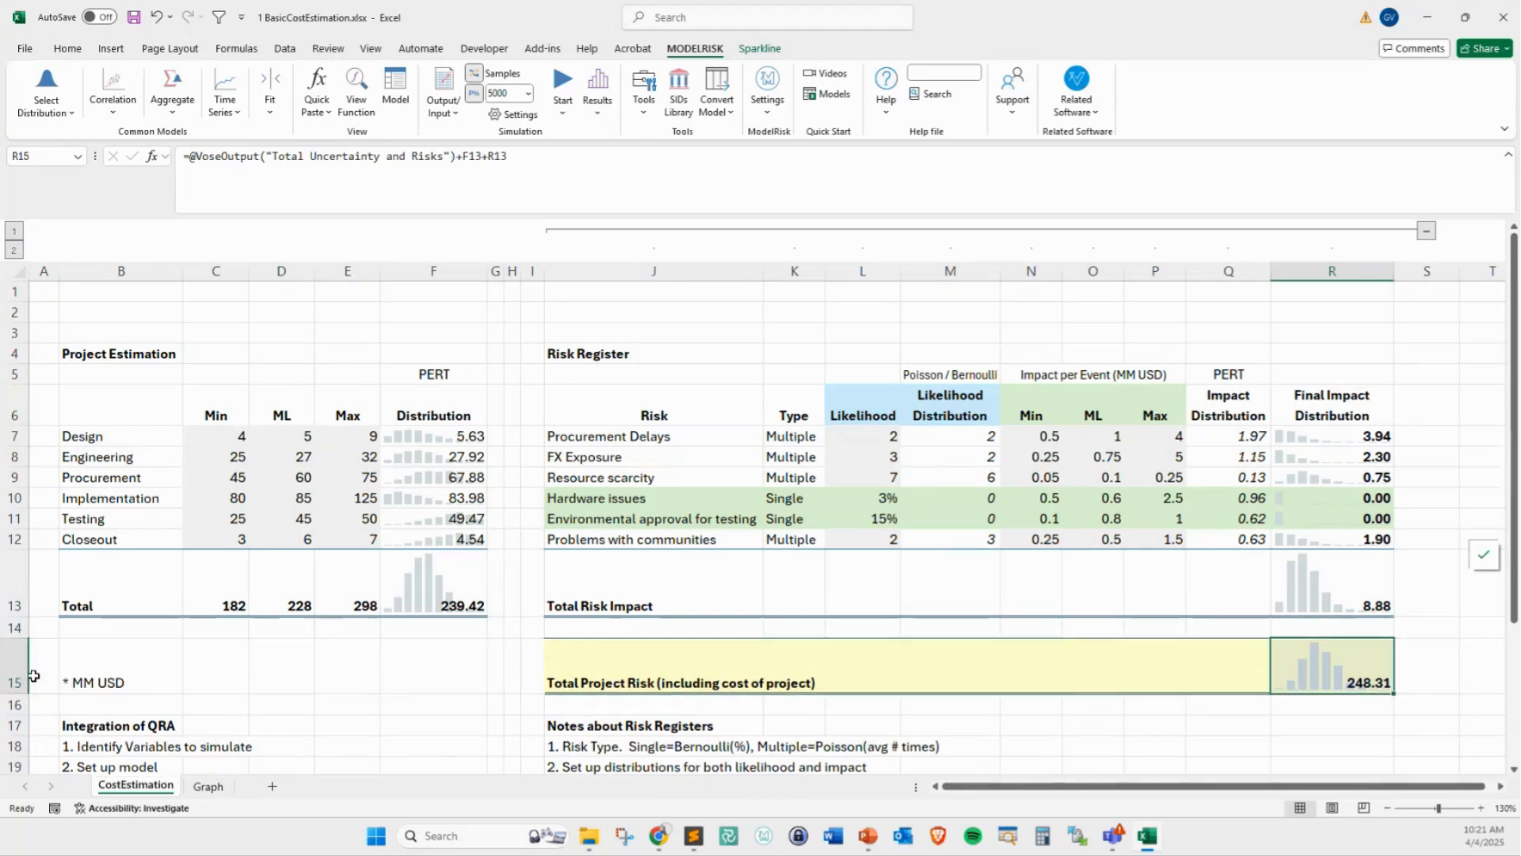
click(598, 84)
drag(580, 158, 702, 164)
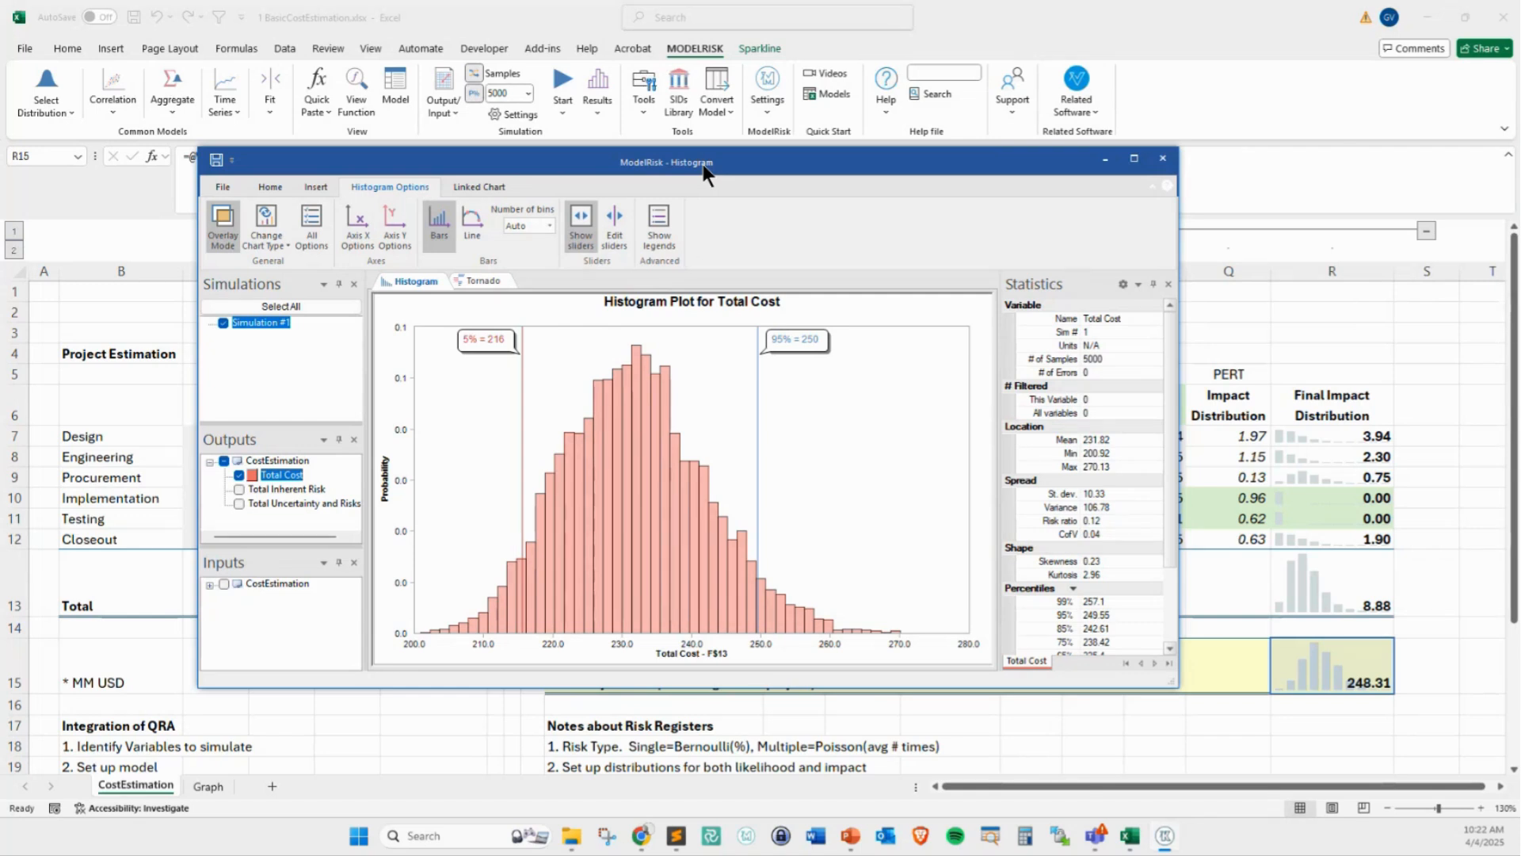
drag(281, 427, 281, 402)
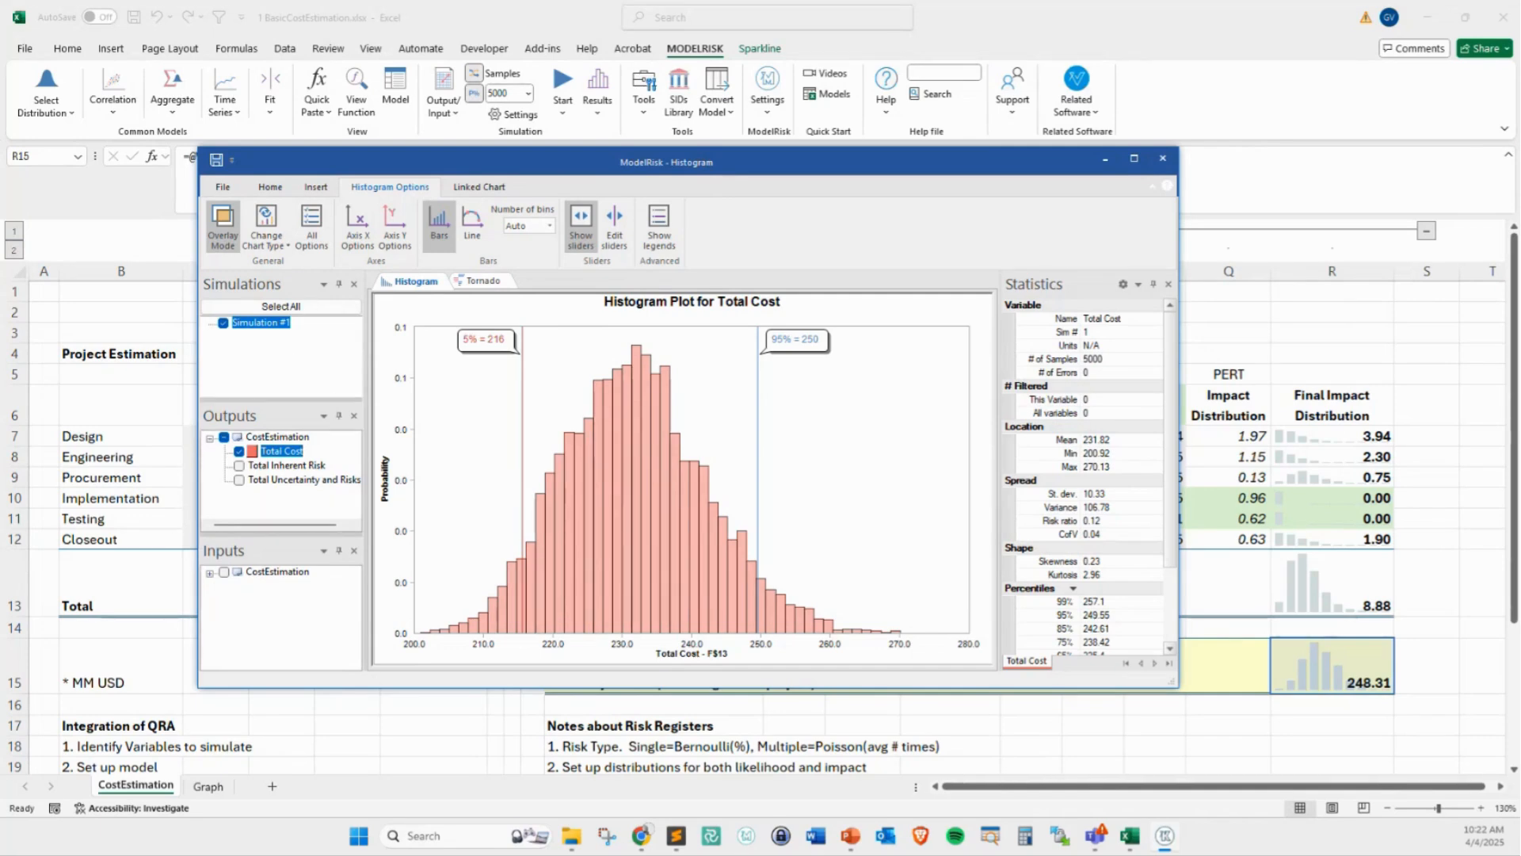
key(ctrl+2)
text(tsIMtAB)
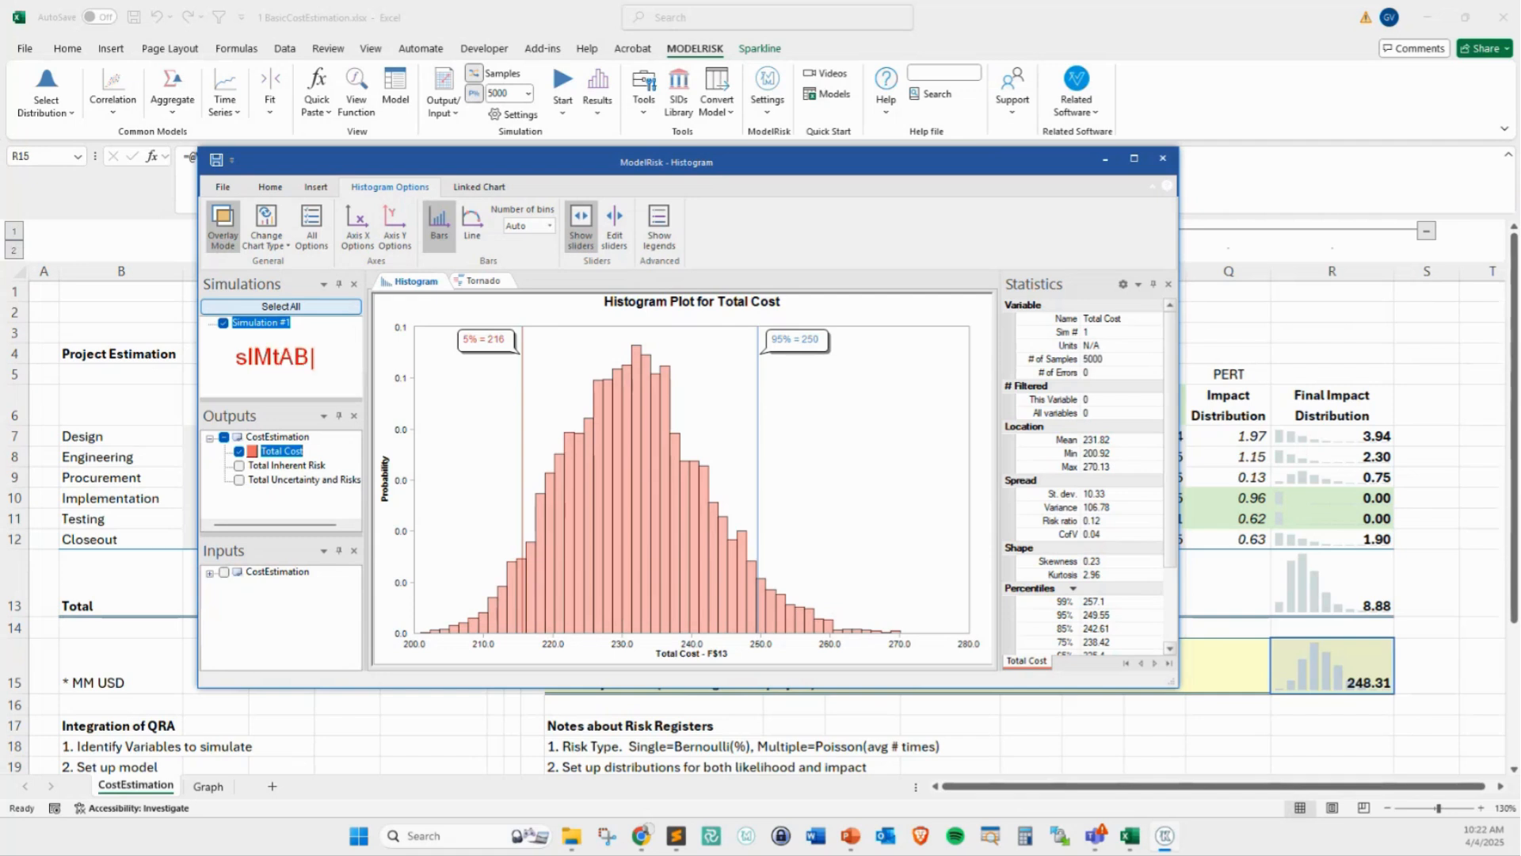
text(LES)
mouse_move(229, 363)
mouse_down()
mouse_move(226, 342)
mouse_move(311, 315)
mouse_move(307, 341)
mouse_up()
key(Escape)
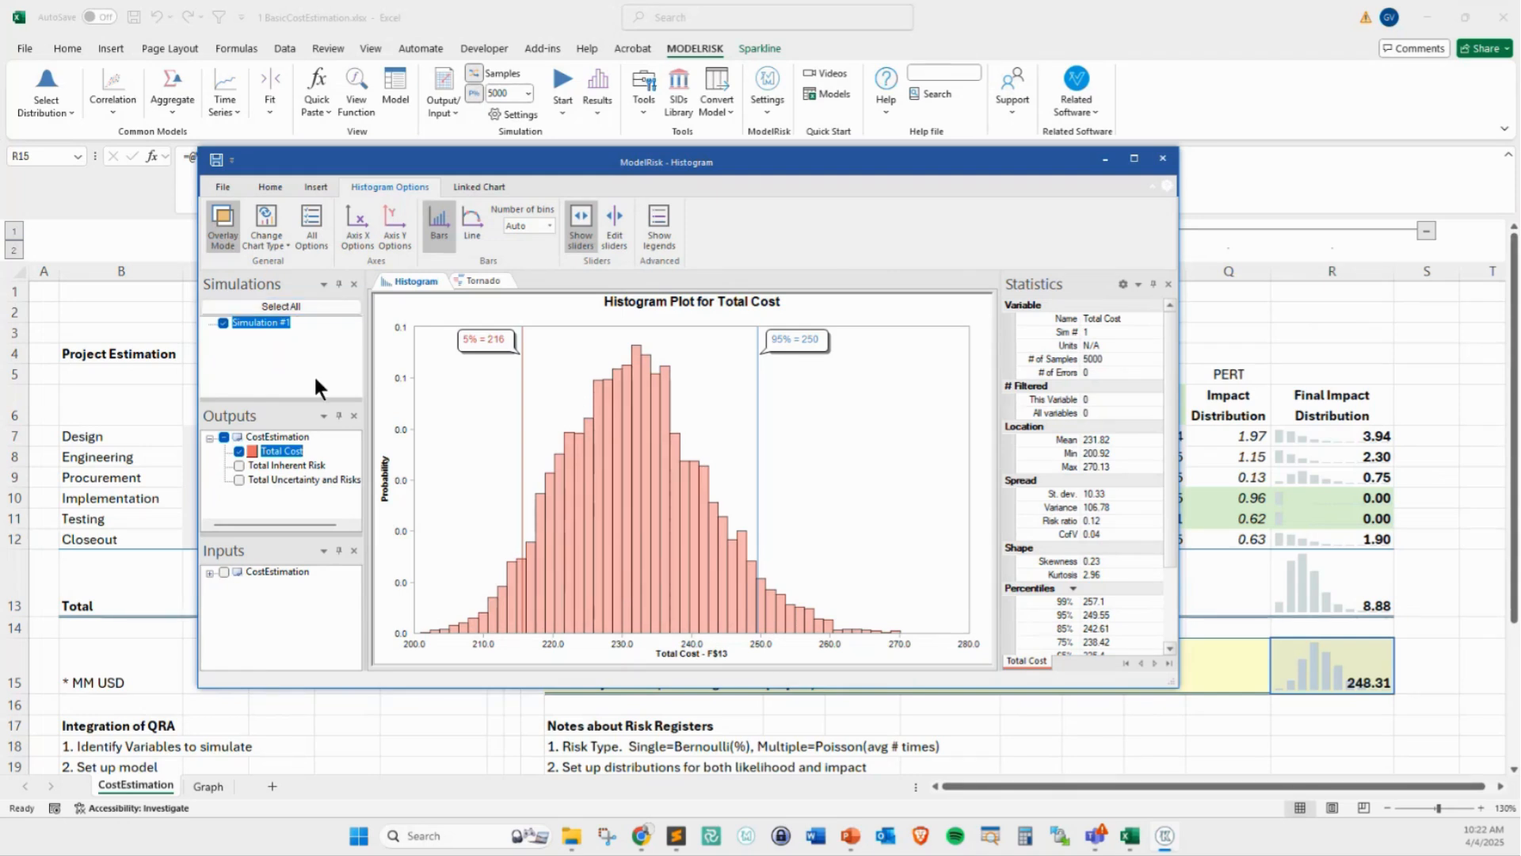
Hide the Simulations pane in the results window and enlarge the window
click(276, 187)
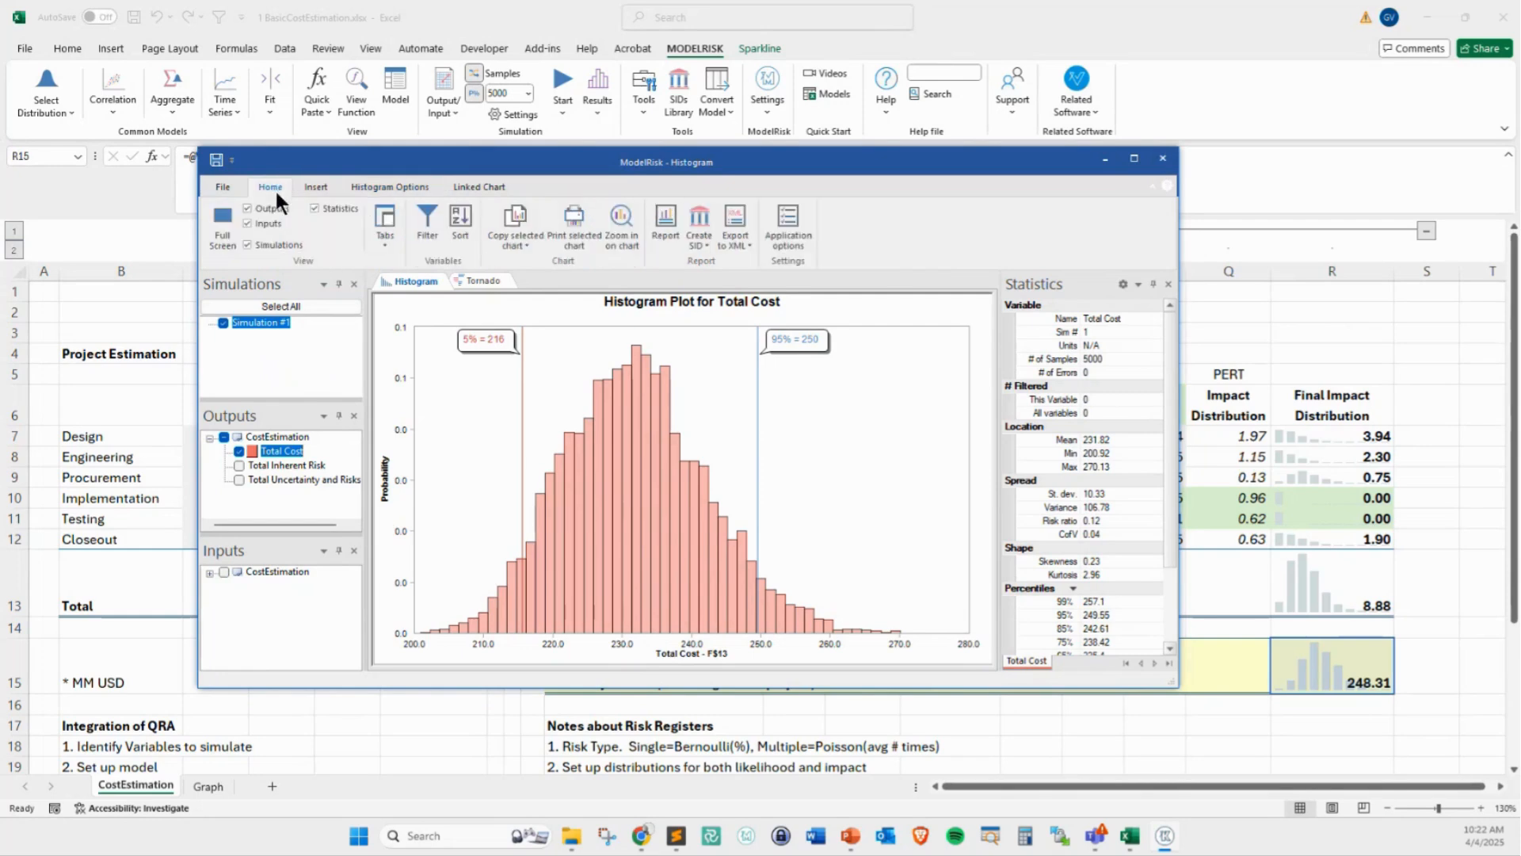
click(261, 242)
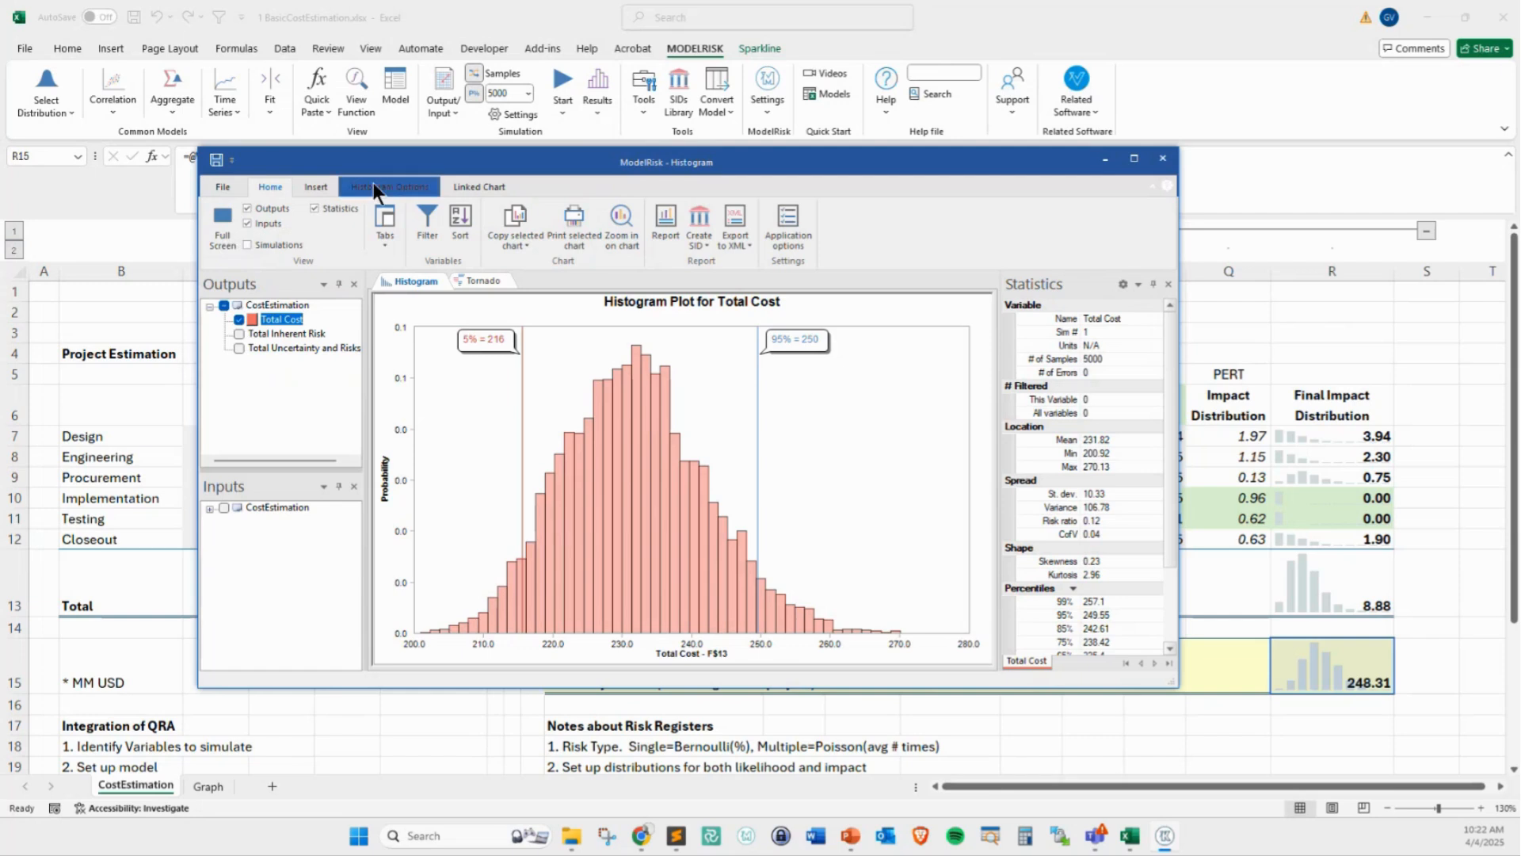
drag(389, 163, 327, 122)
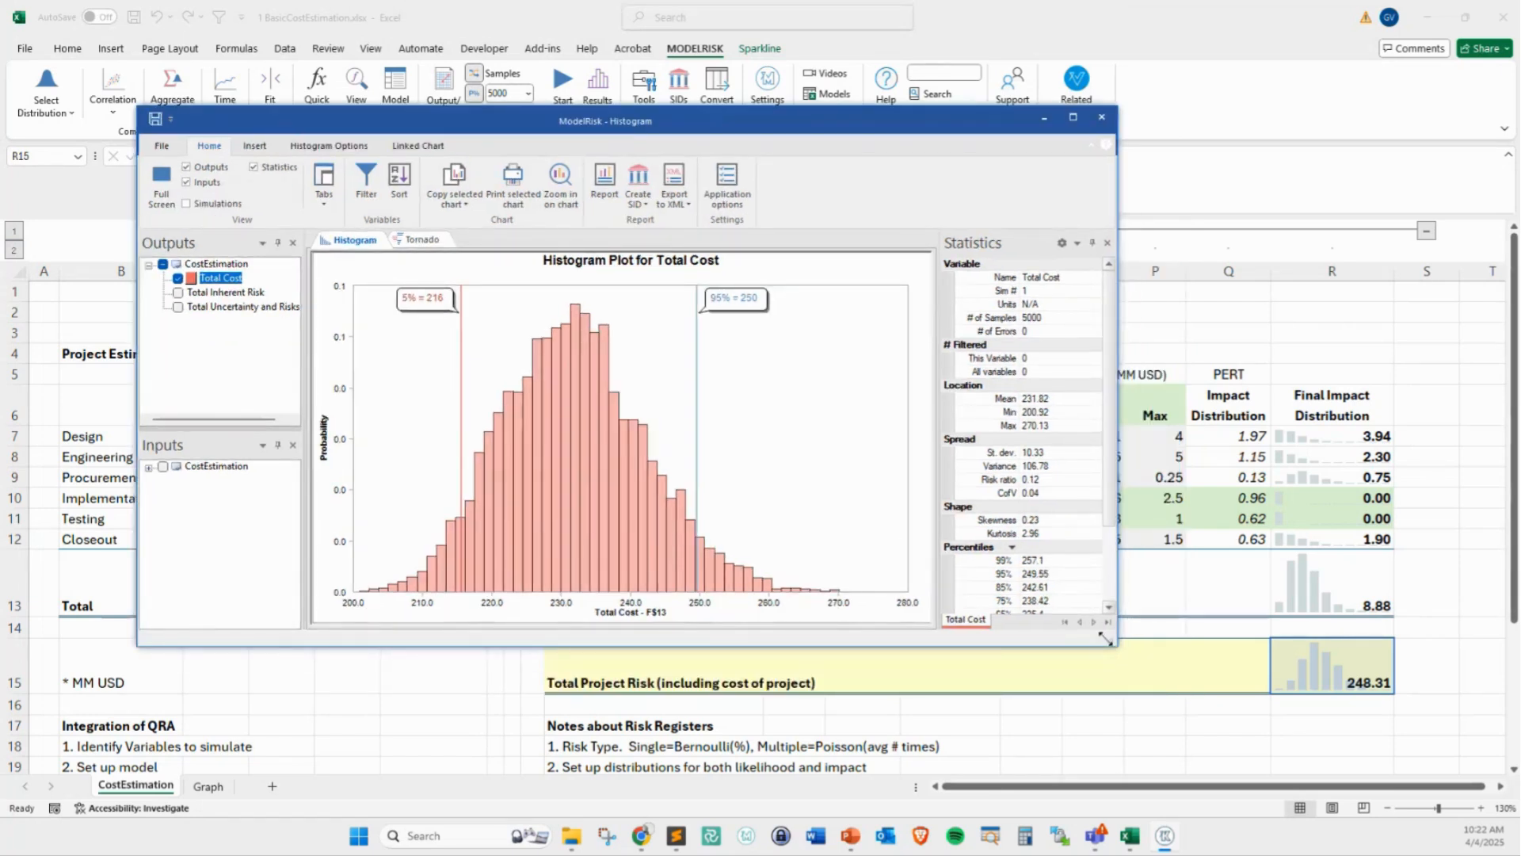
drag(1110, 642, 1158, 704)
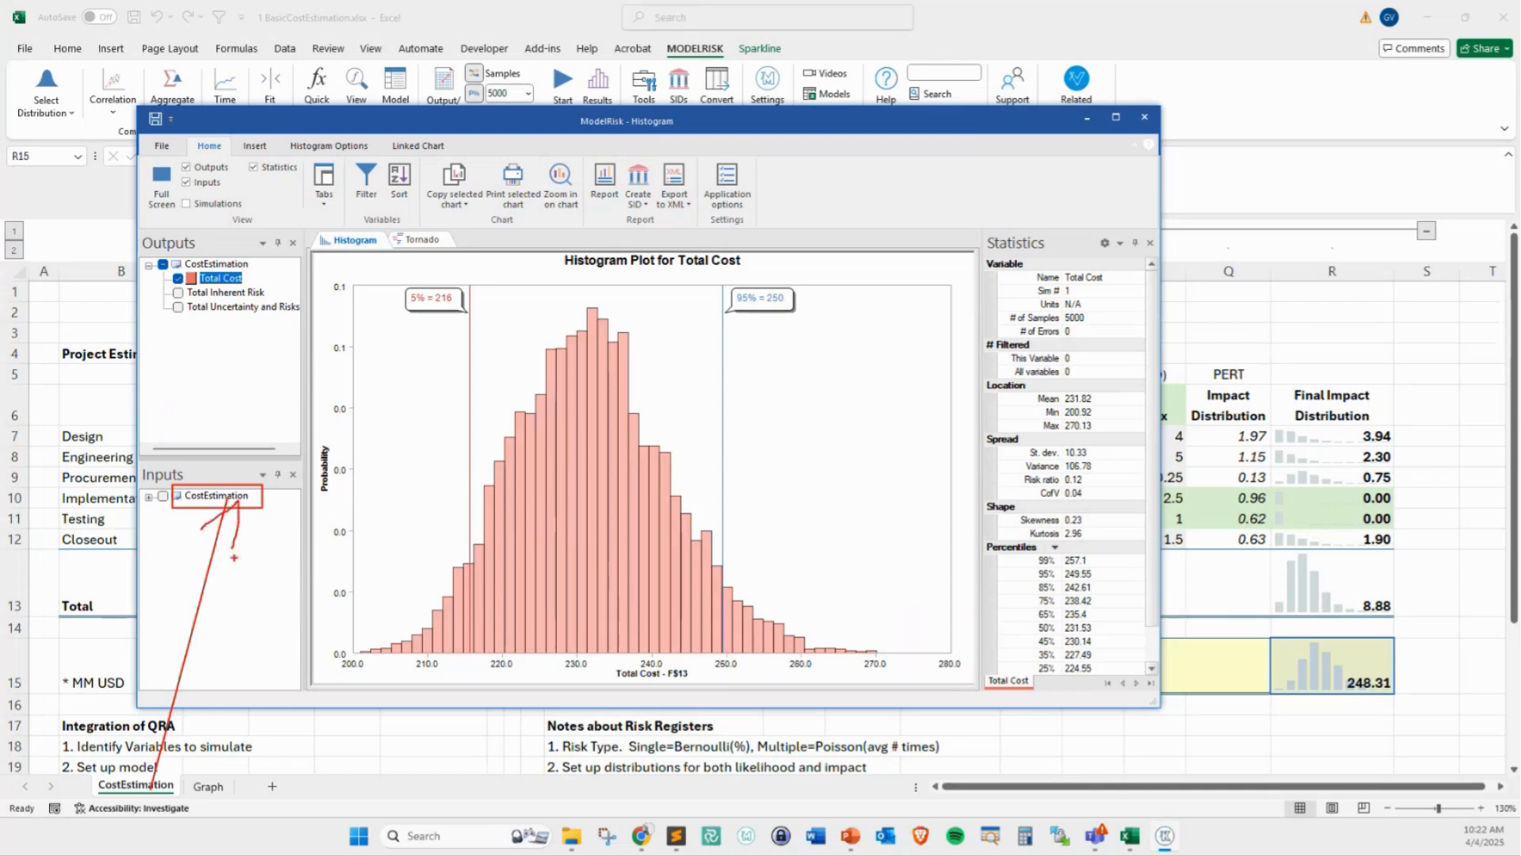
Expand the CostEstimation inputs list and close the Tornado chart, keeping only the Histogram
click(145, 495)
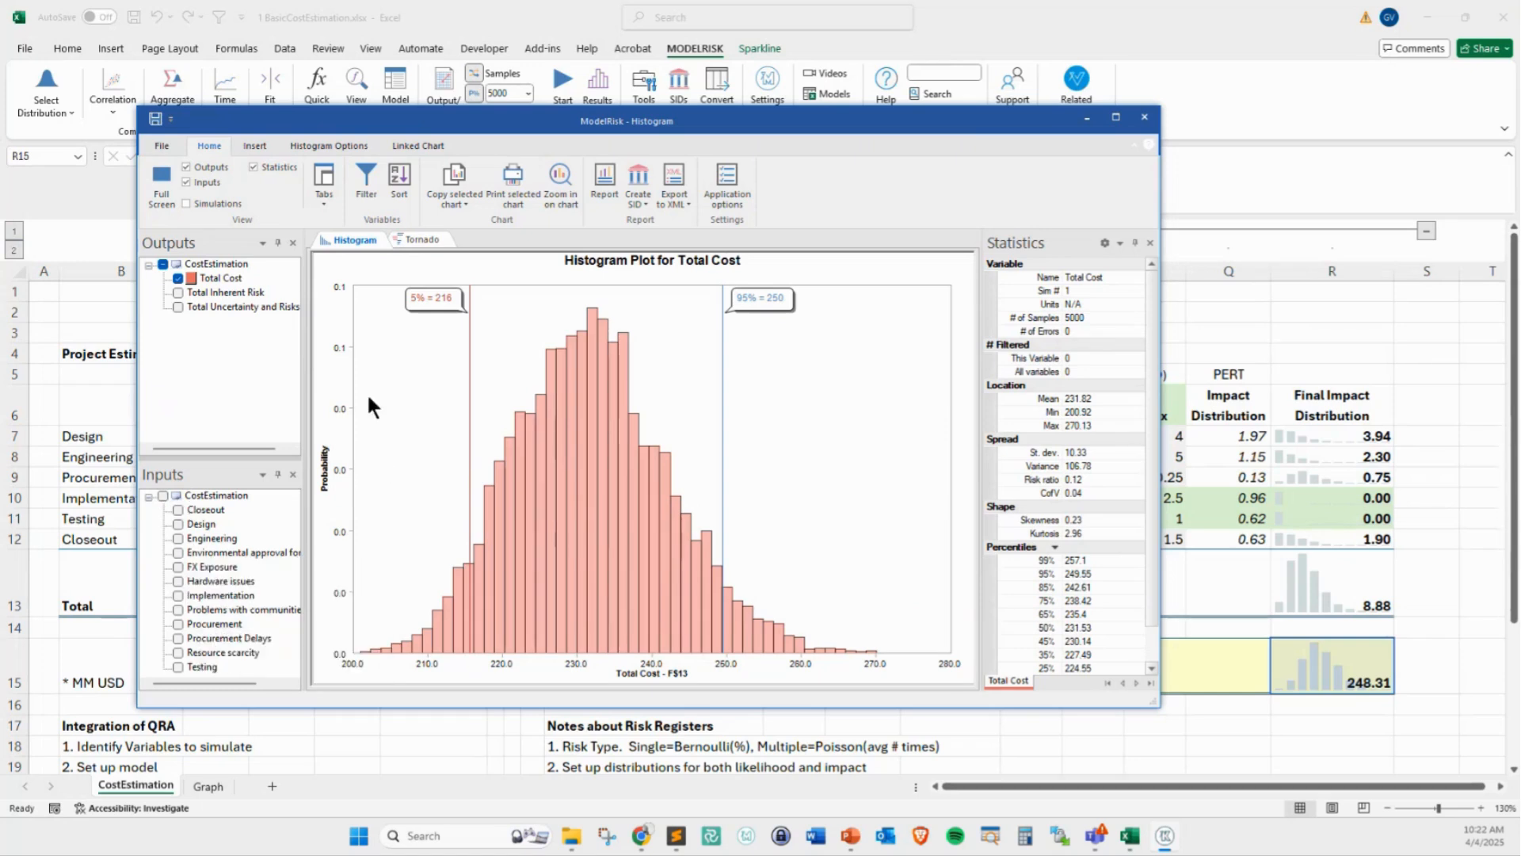
click(438, 238)
right_click(438, 239)
click(309, 264)
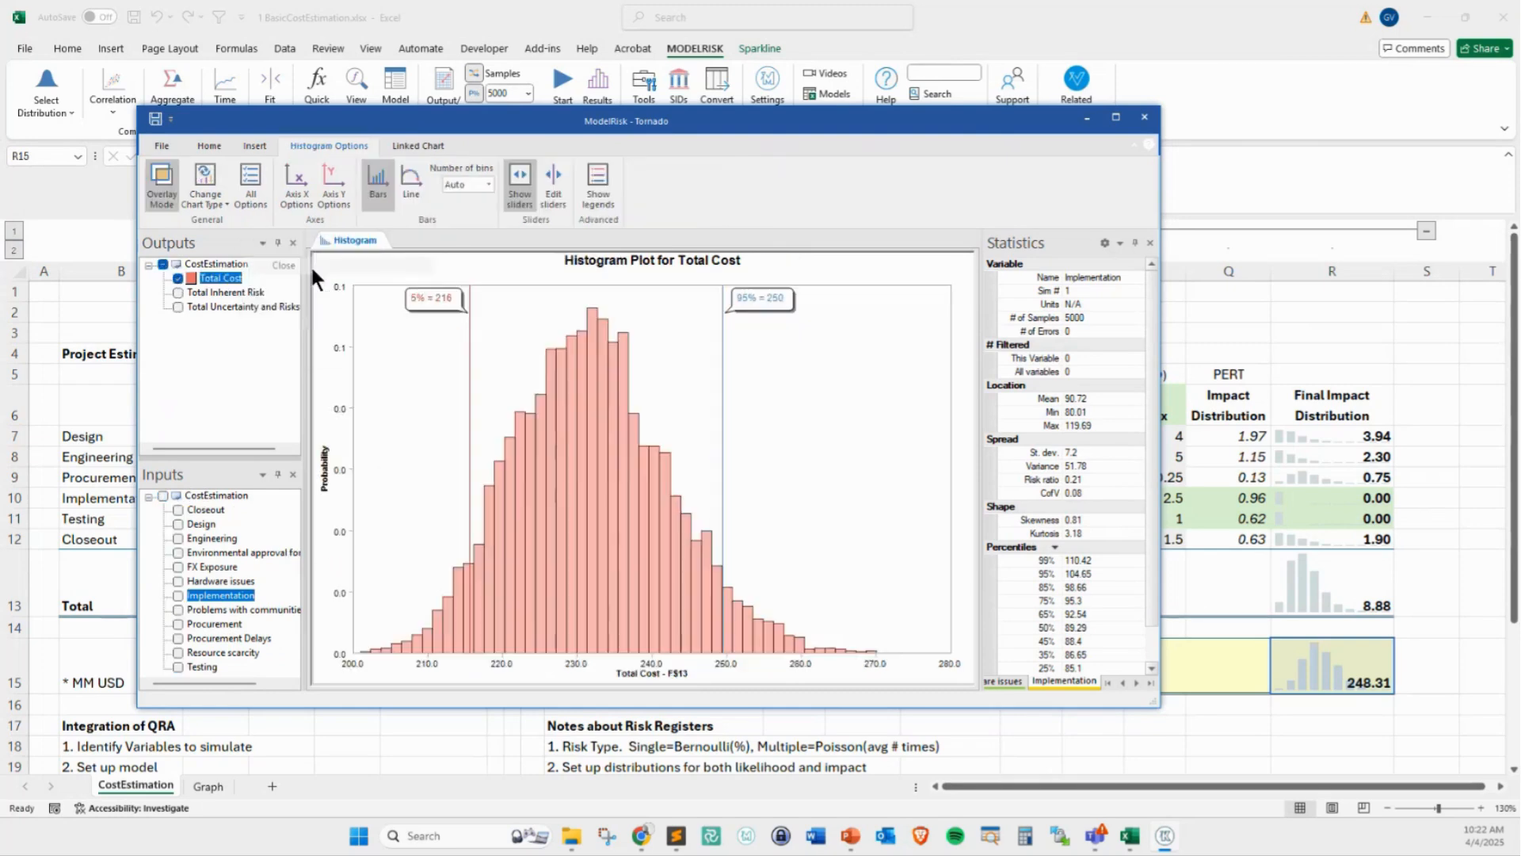
Deselect the Total Cost output and overlay the histograms of the Closeout, Design and Engineering inputs
click(176, 279)
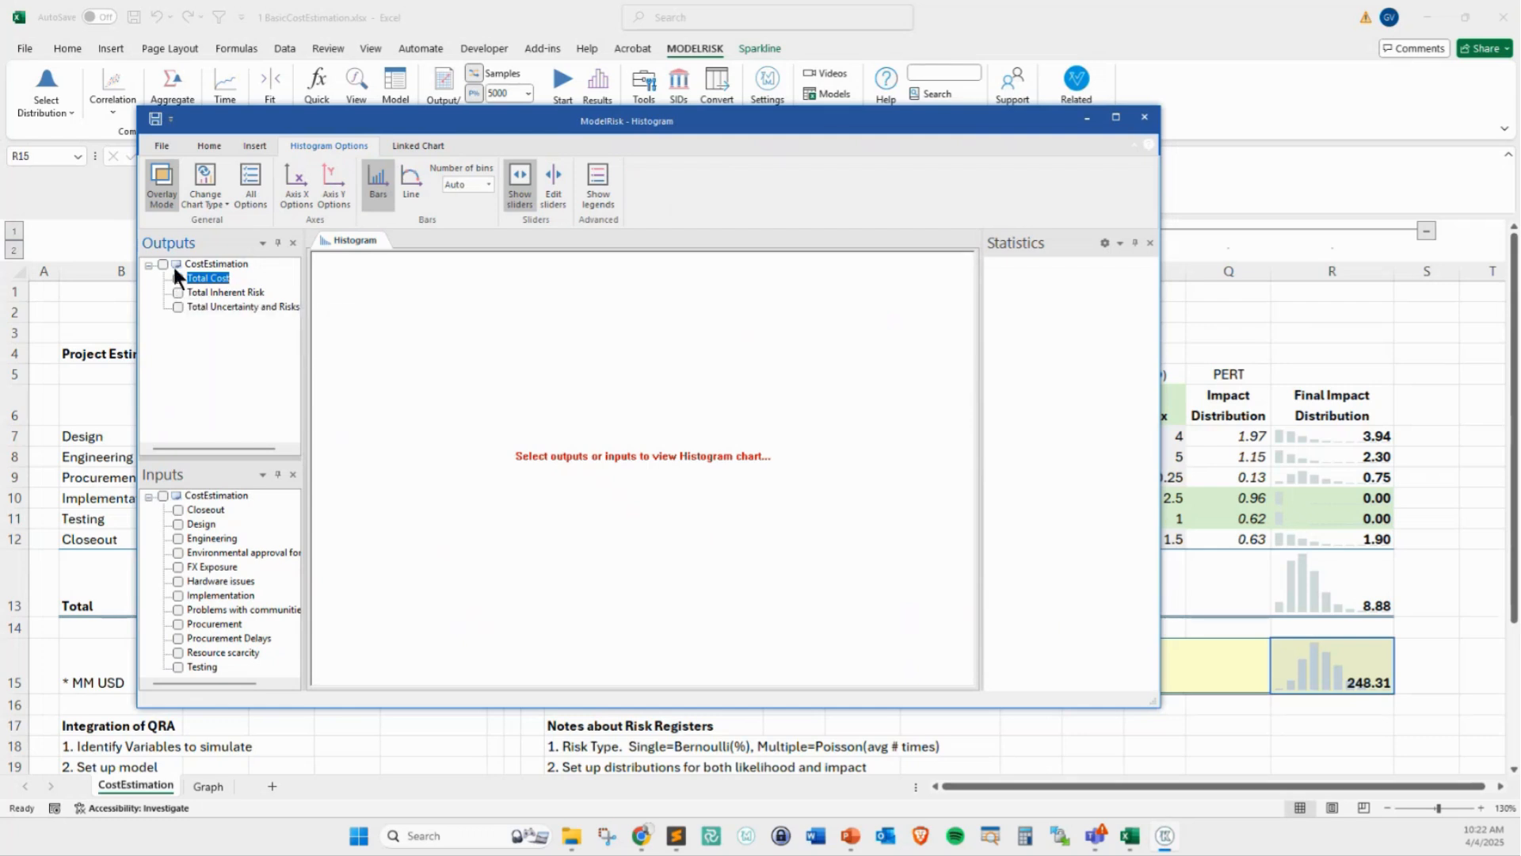
click(178, 509)
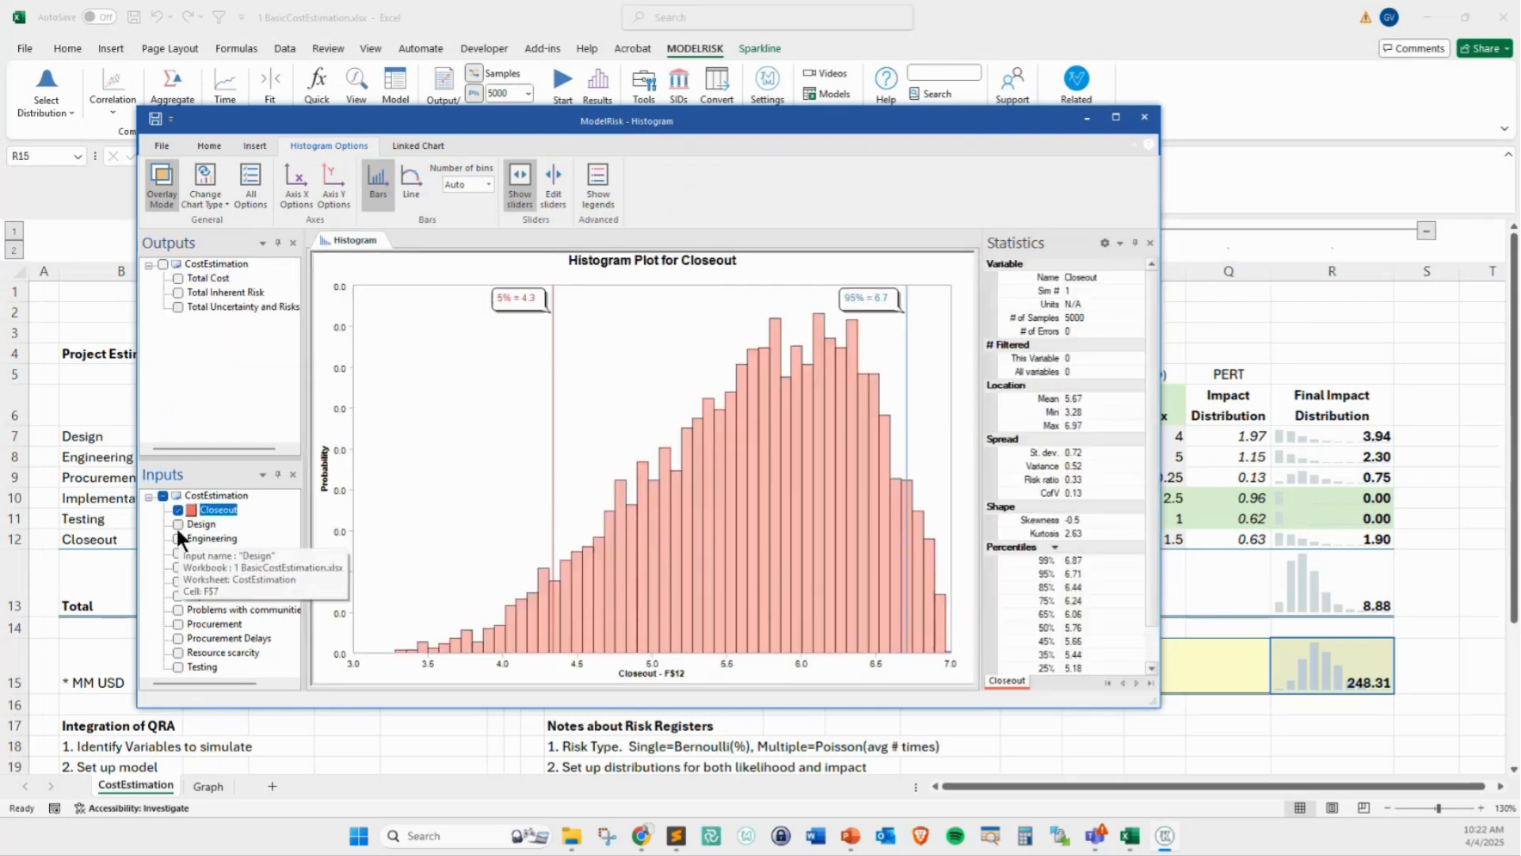
click(178, 524)
click(177, 538)
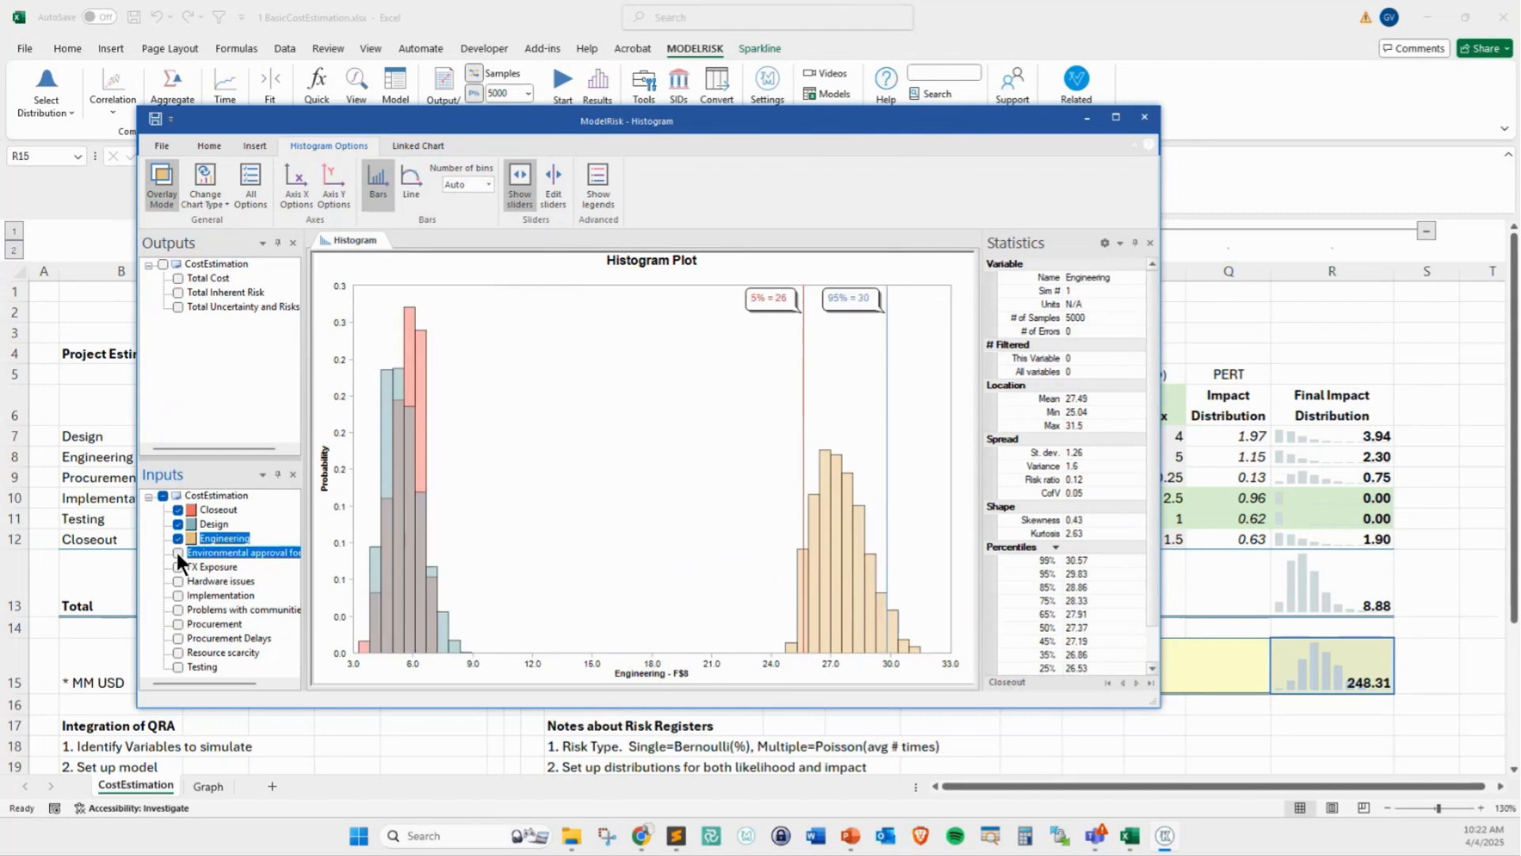
Deselect the Engineering, Design and Closeout inputs to clear the histogram
click(178, 552)
click(178, 552)
click(178, 538)
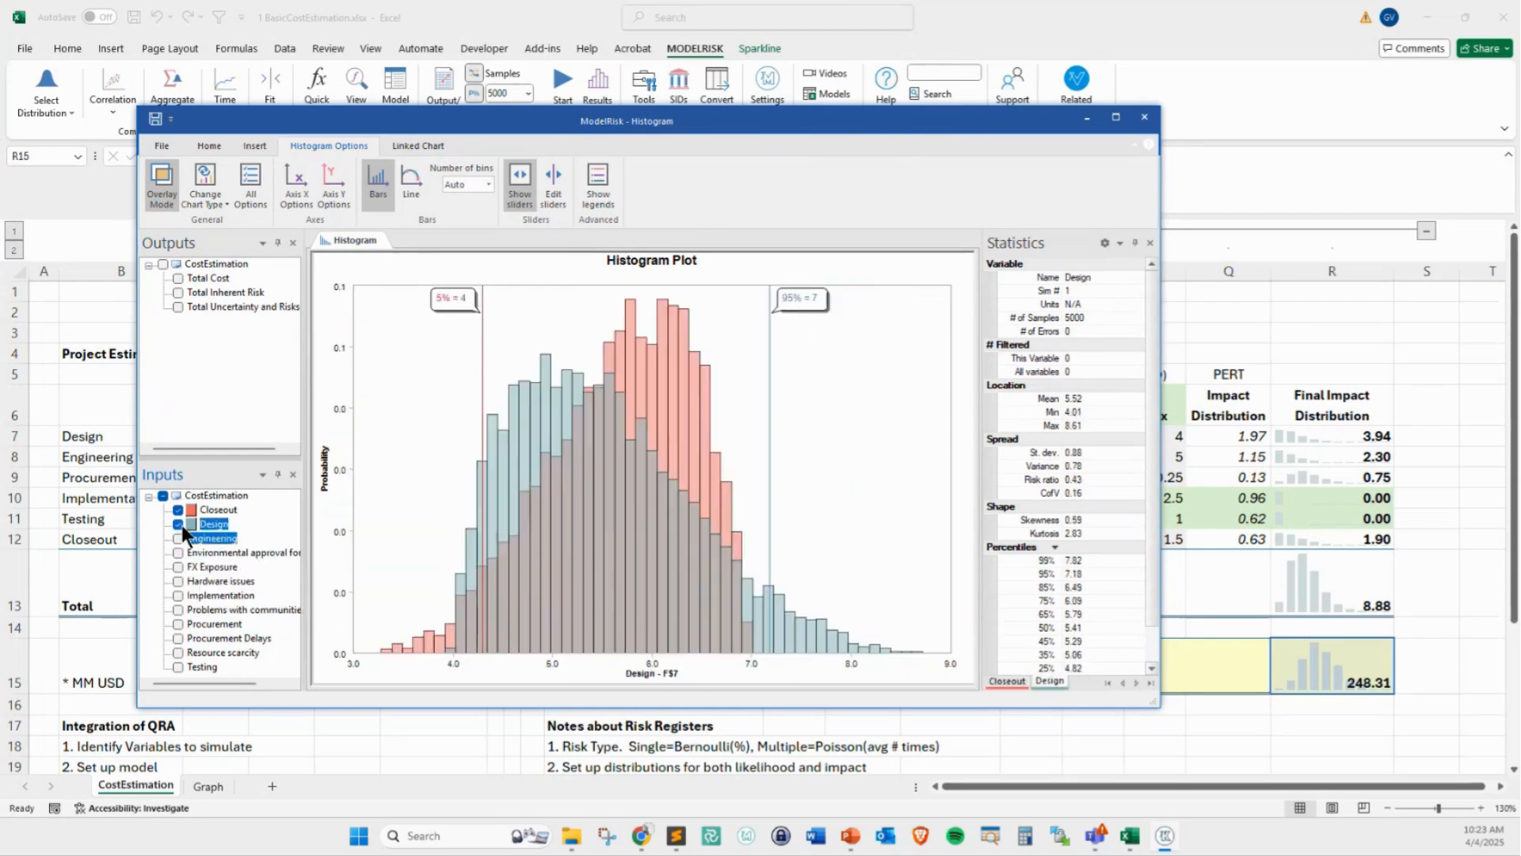
click(178, 524)
click(177, 510)
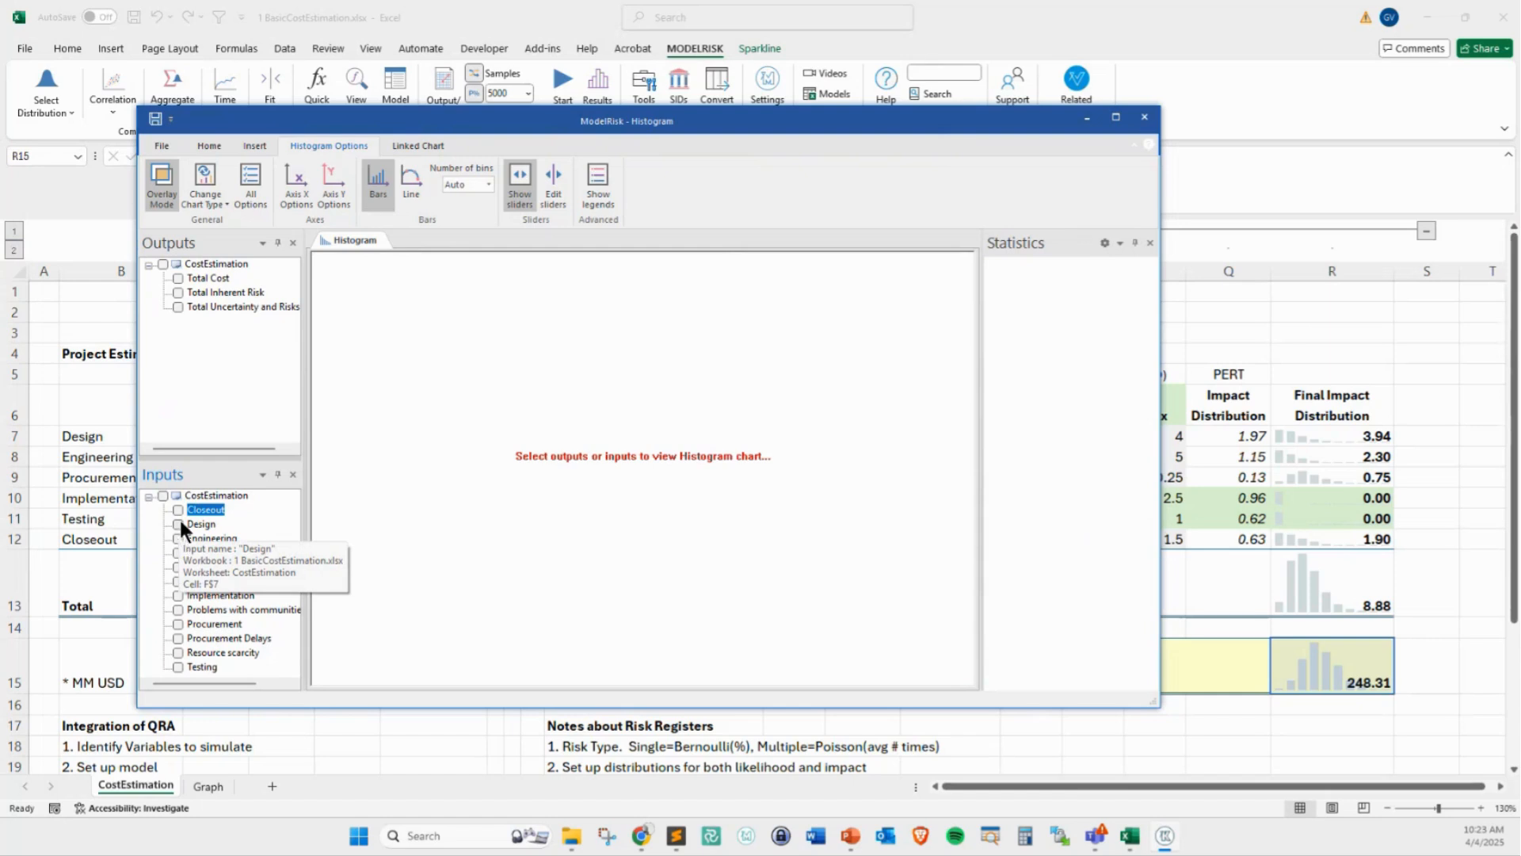
Plot the Total Cost output as a histogram, and overlay and remove the Implementation input
click(179, 277)
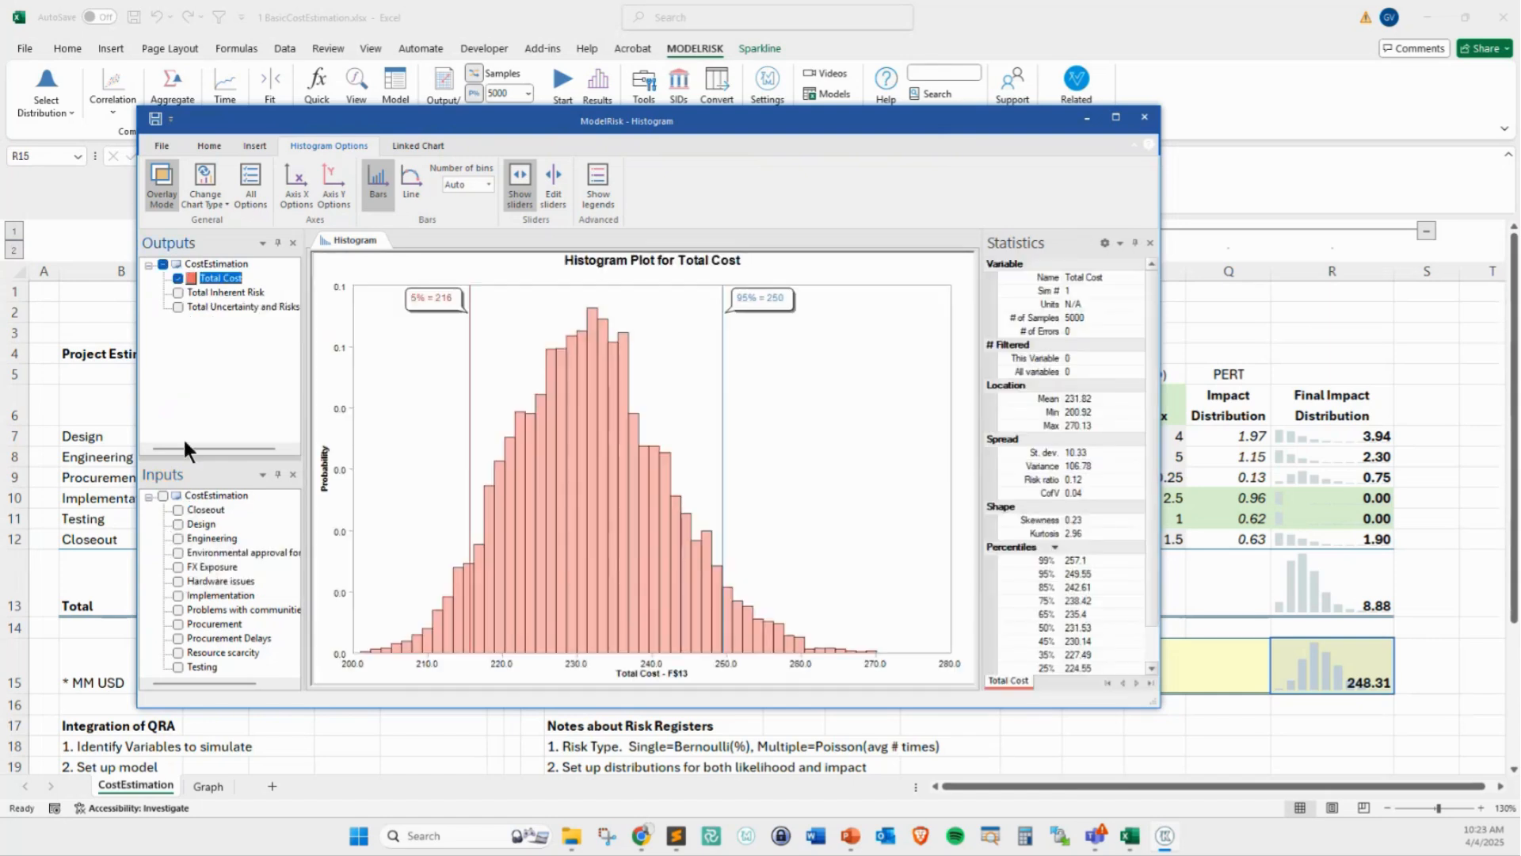
click(179, 595)
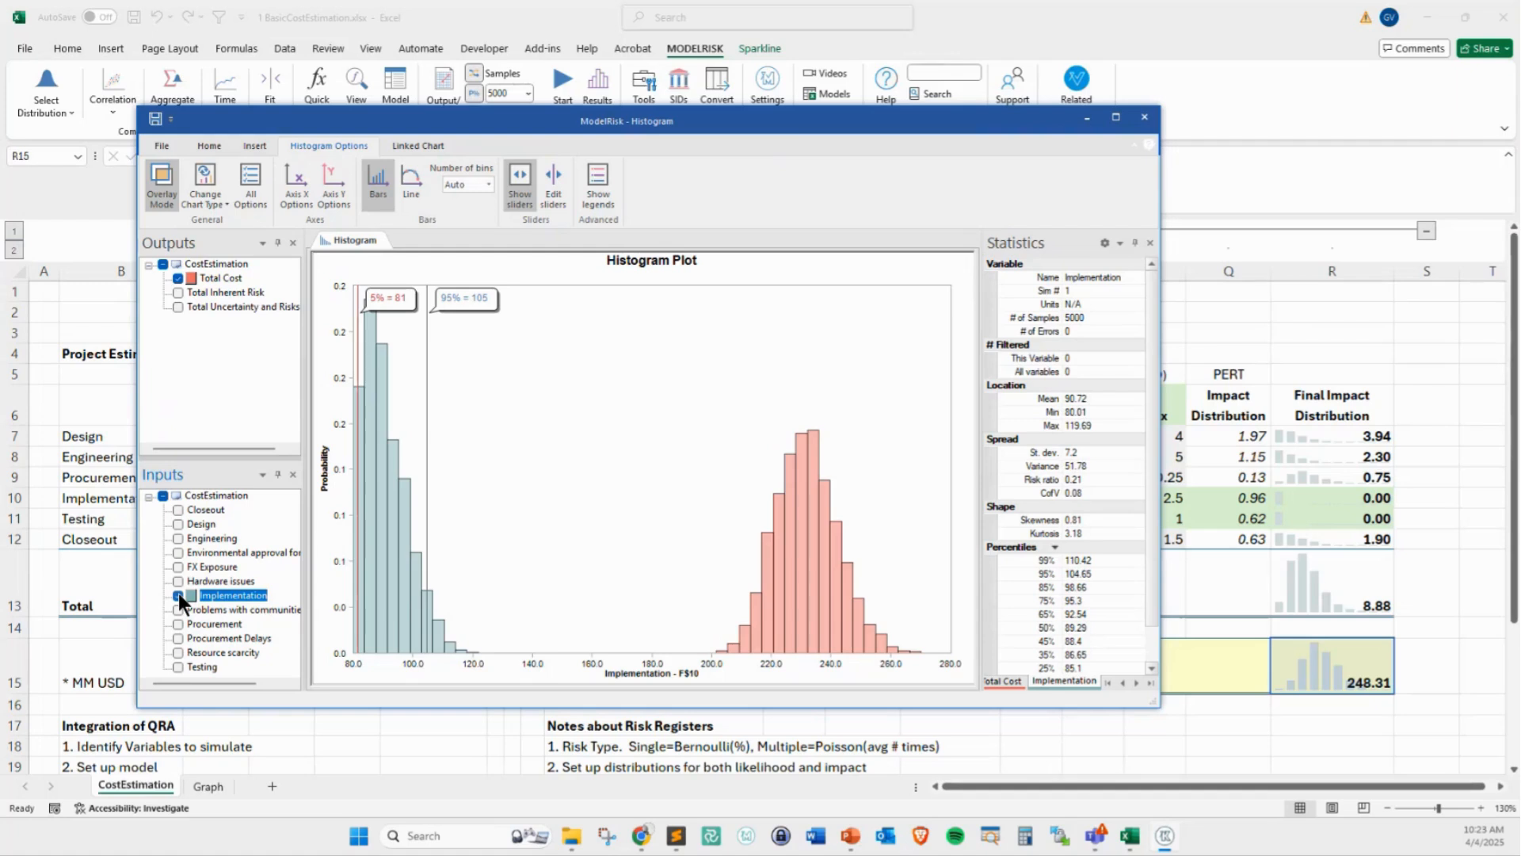
click(178, 595)
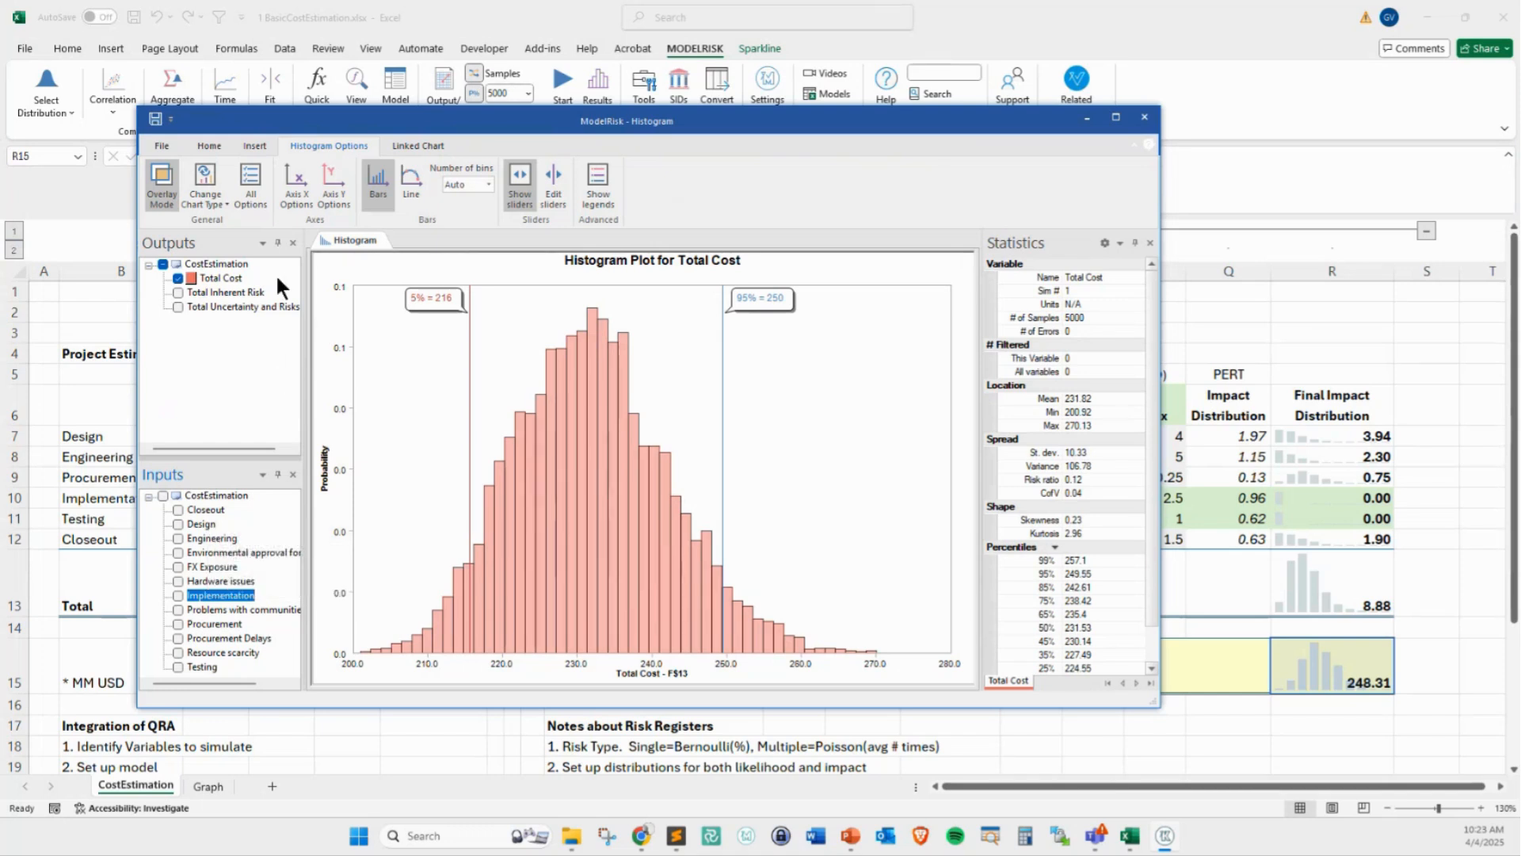
View the Total Cost results as an ascending cumulative plot and as a Pareto plot
click(216, 202)
click(226, 227)
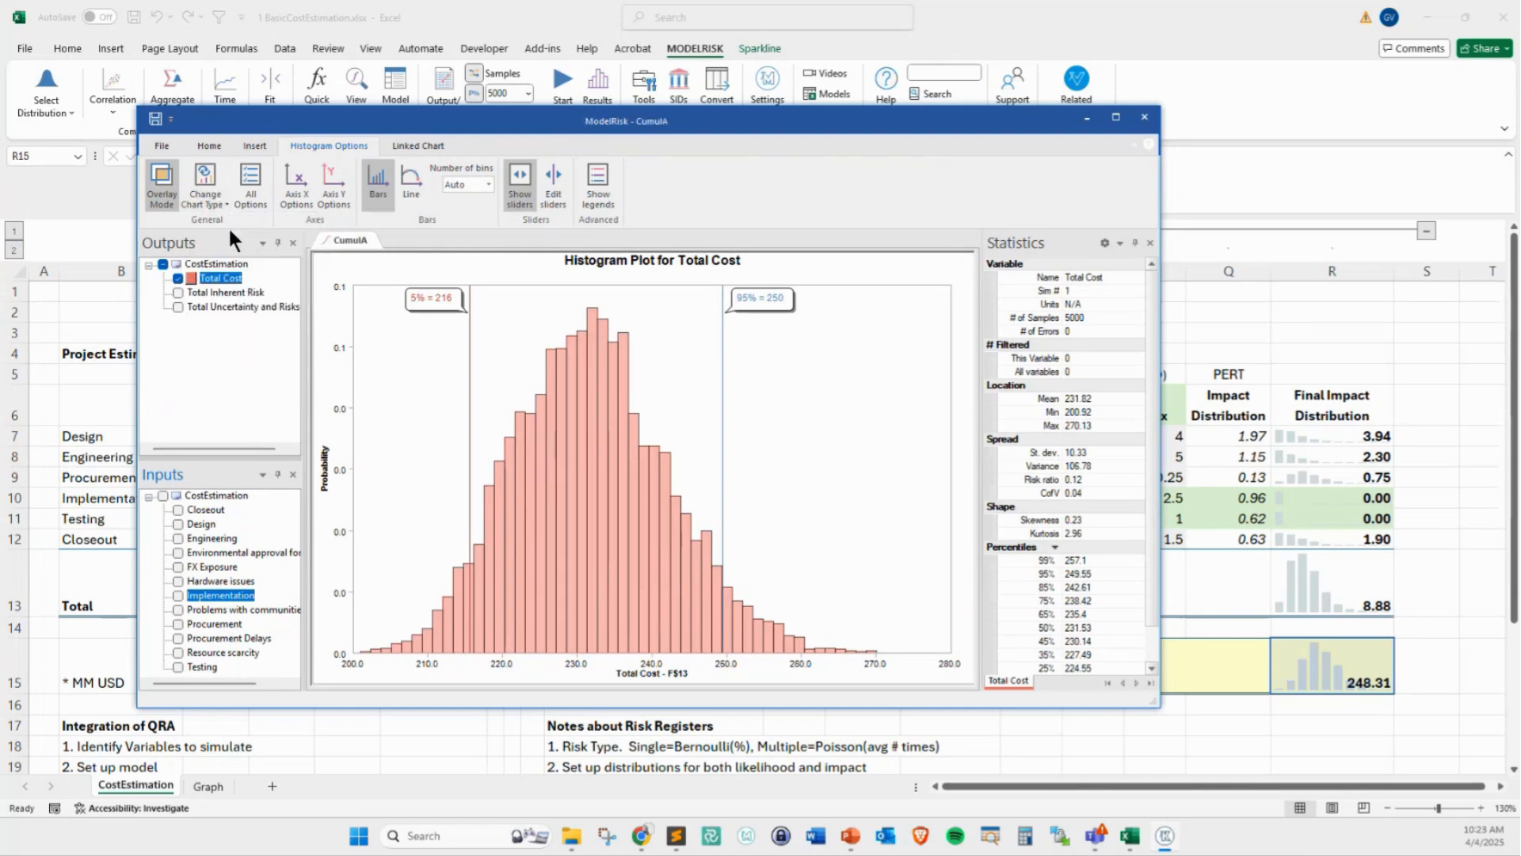
click(209, 201)
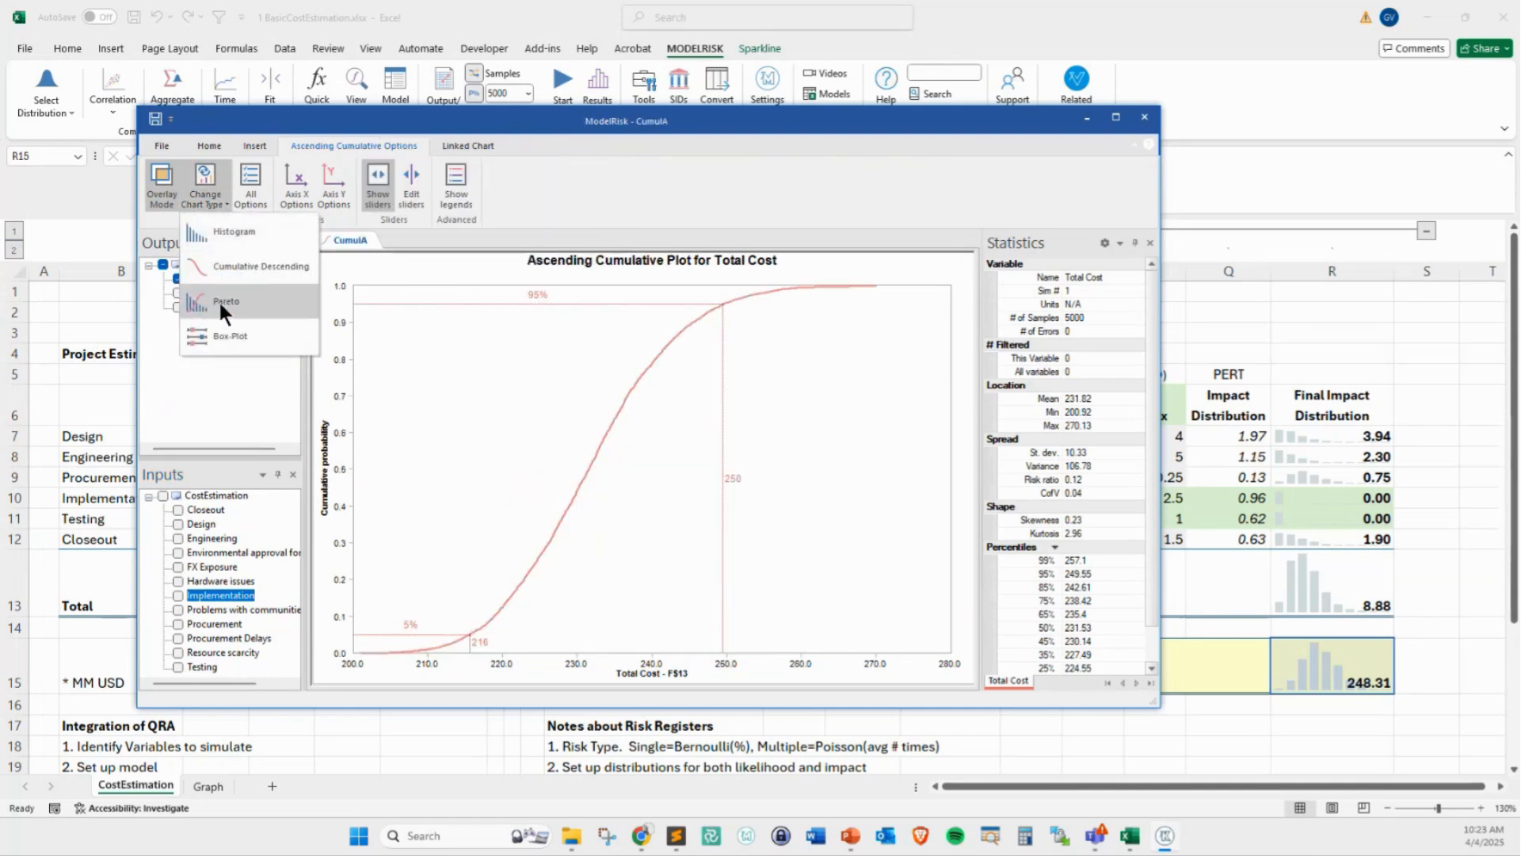
click(217, 299)
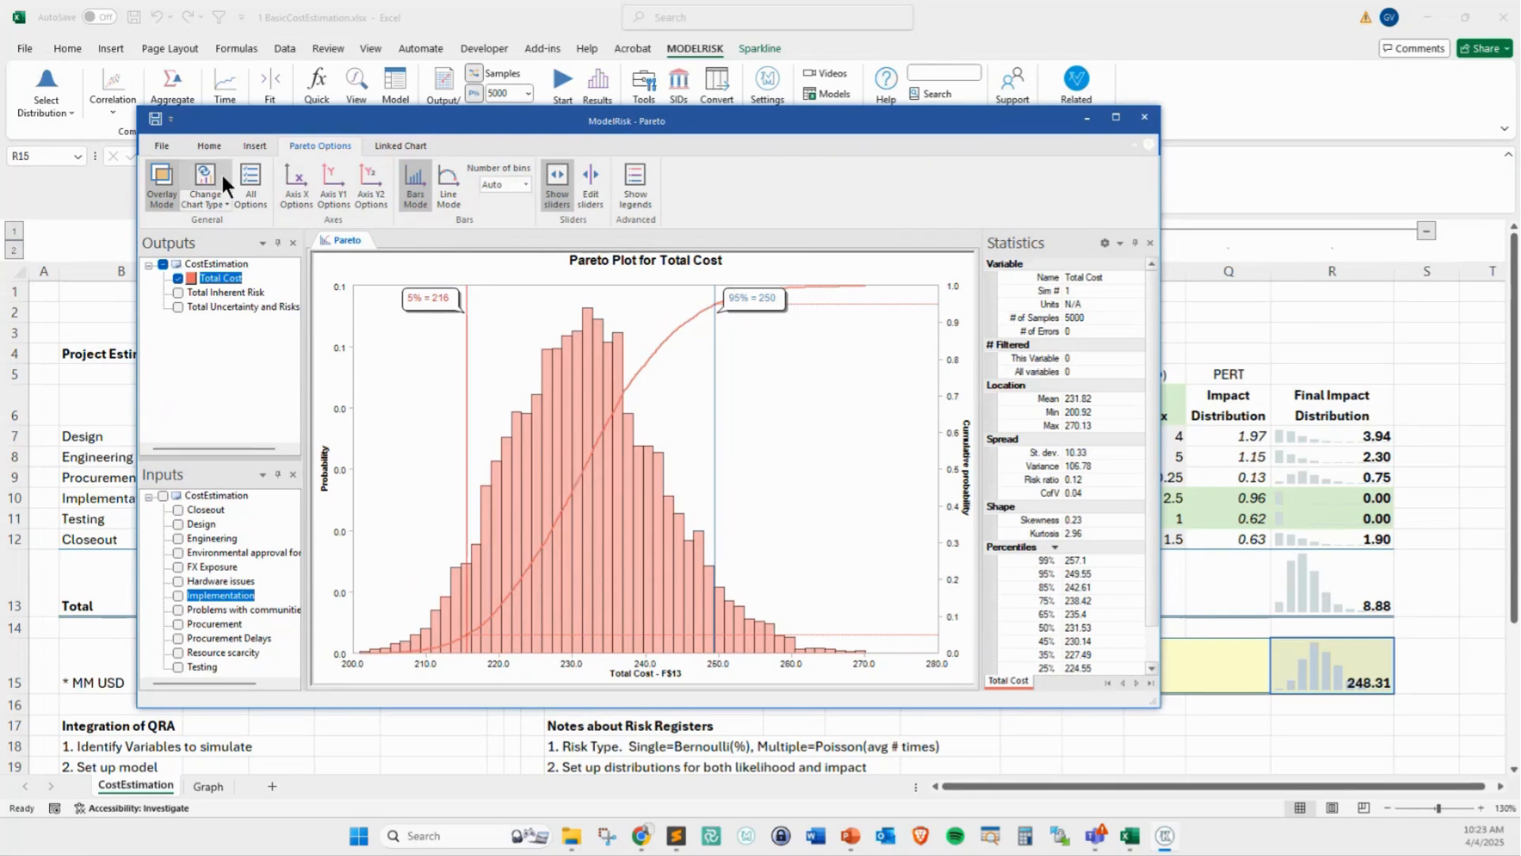
View Total Cost as a box plot and mark its 25% and 75% limits and percentile settings with temporary annotations
click(204, 203)
click(223, 339)
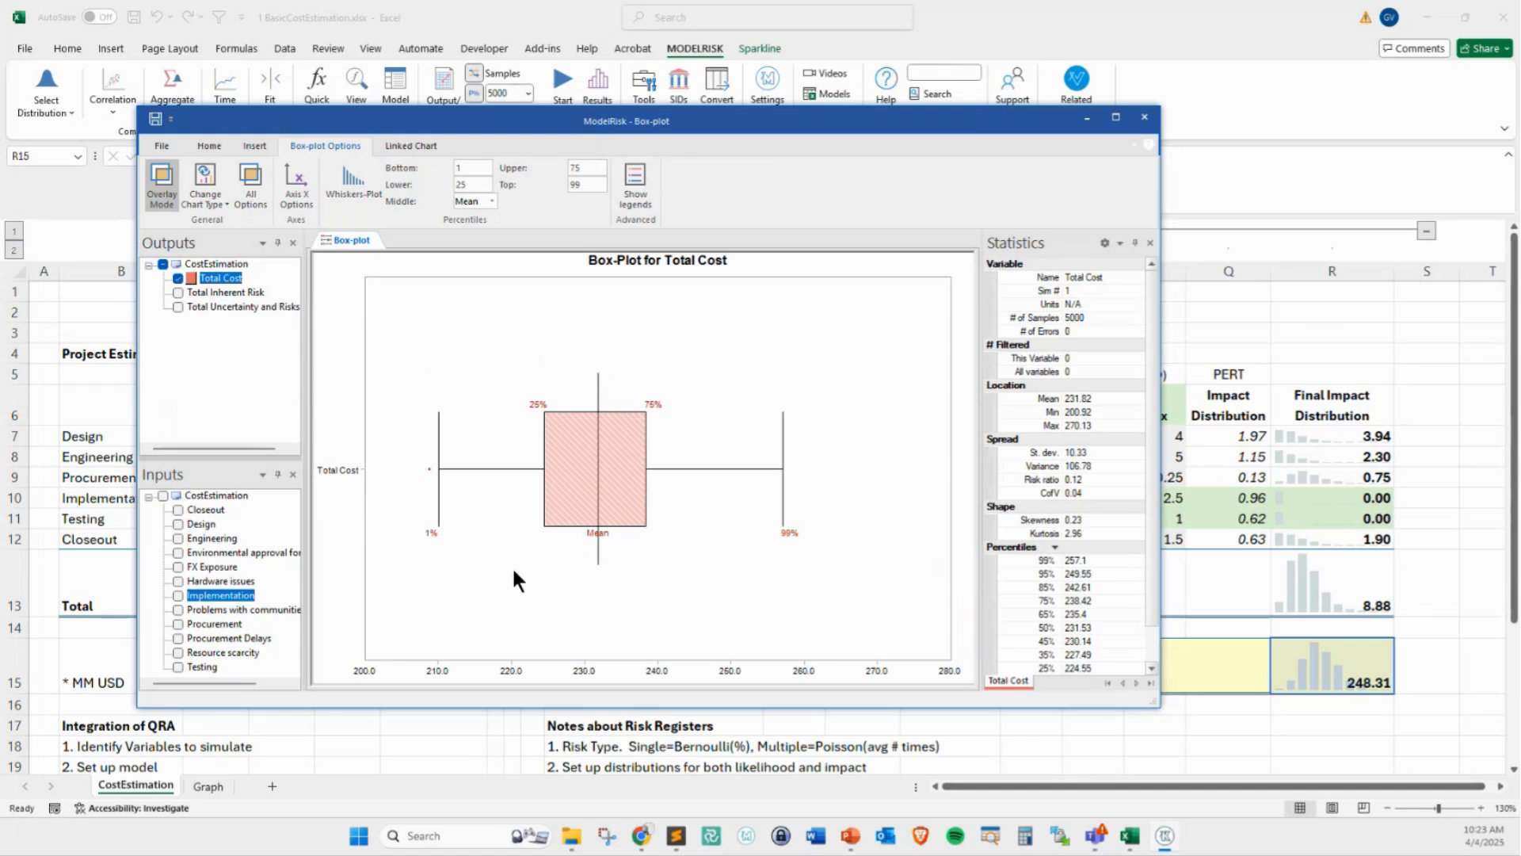
key(ctrl+2)
mouse_move(576, 324)
mouse_down()
mouse_move(547, 395)
mouse_move(559, 385)
mouse_up()
drag(668, 367, 646, 378)
mouse_move(446, 157)
mouse_down()
mouse_move(446, 190)
mouse_move(448, 156)
mouse_up()
mouse_move(563, 161)
mouse_down()
mouse_move(563, 194)
mouse_move(563, 161)
mouse_up()
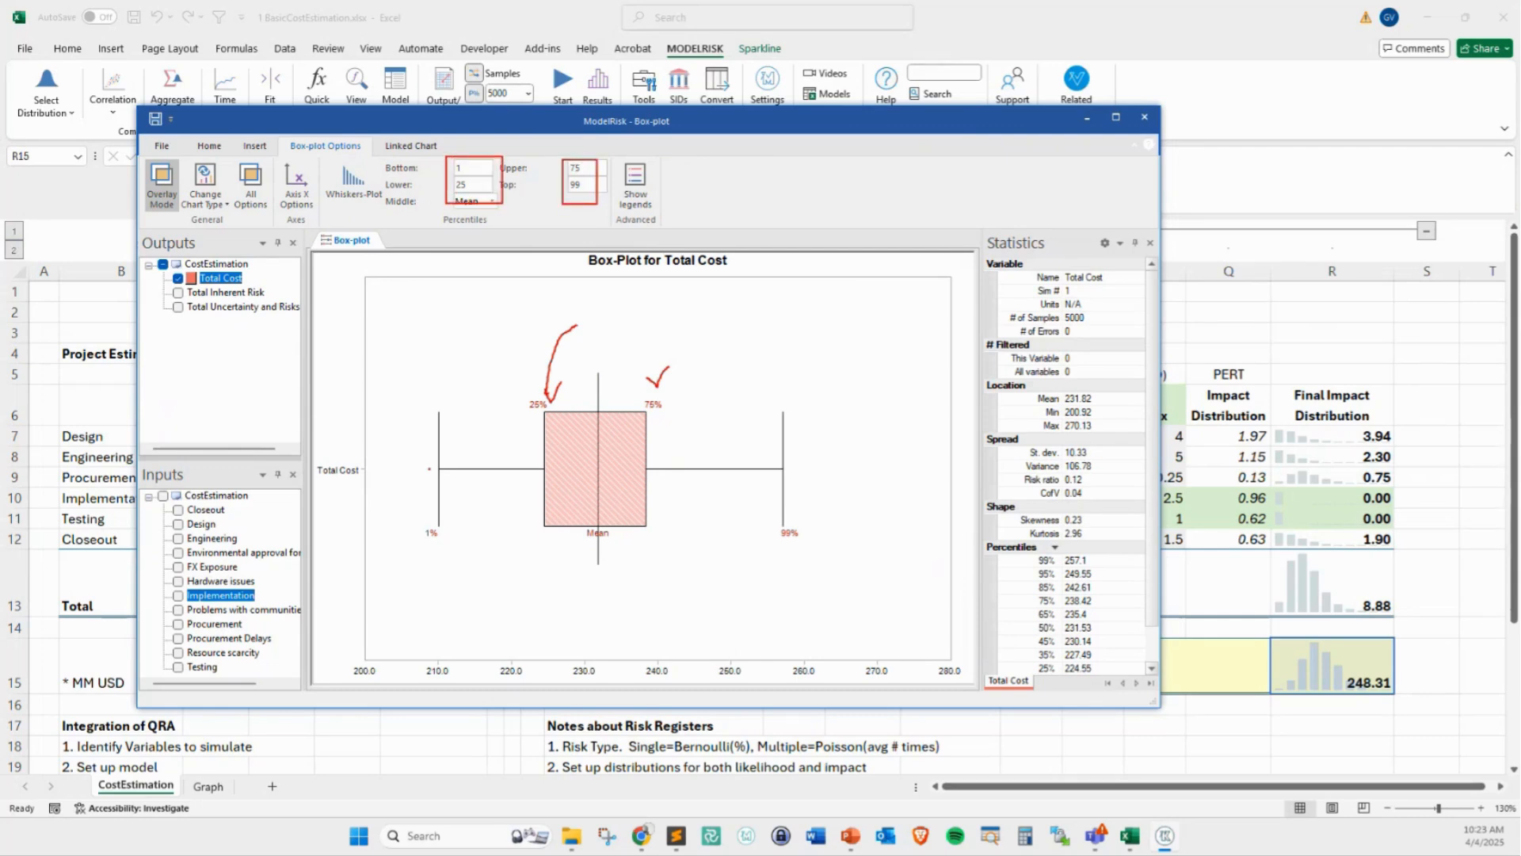
key(Escape)
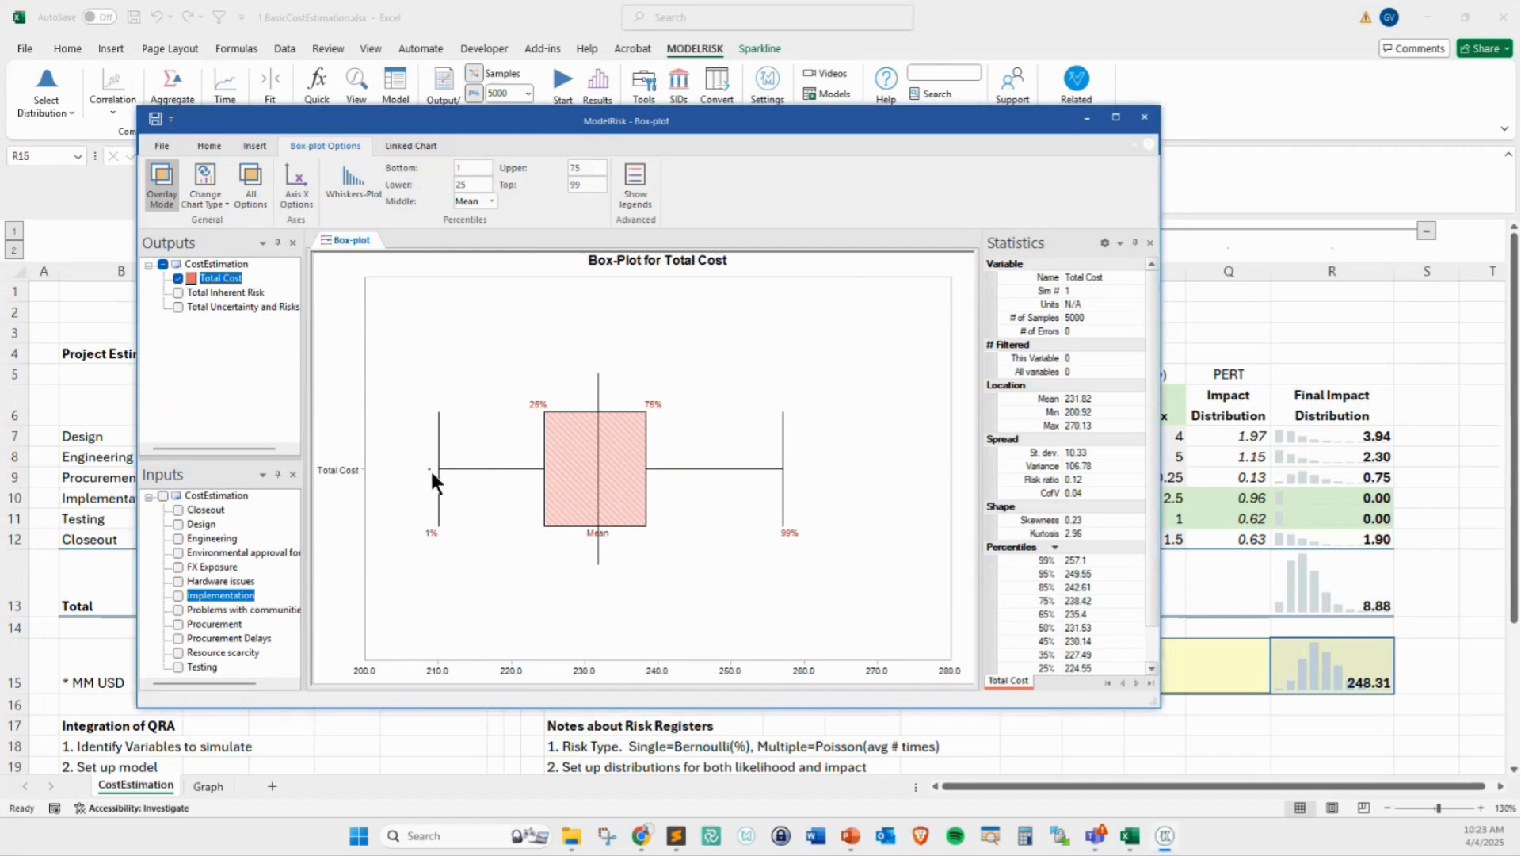
Return the chart to a histogram and overlay the Total Uncertainty and Risks output on Total Cost to compare them
click(199, 200)
click(216, 224)
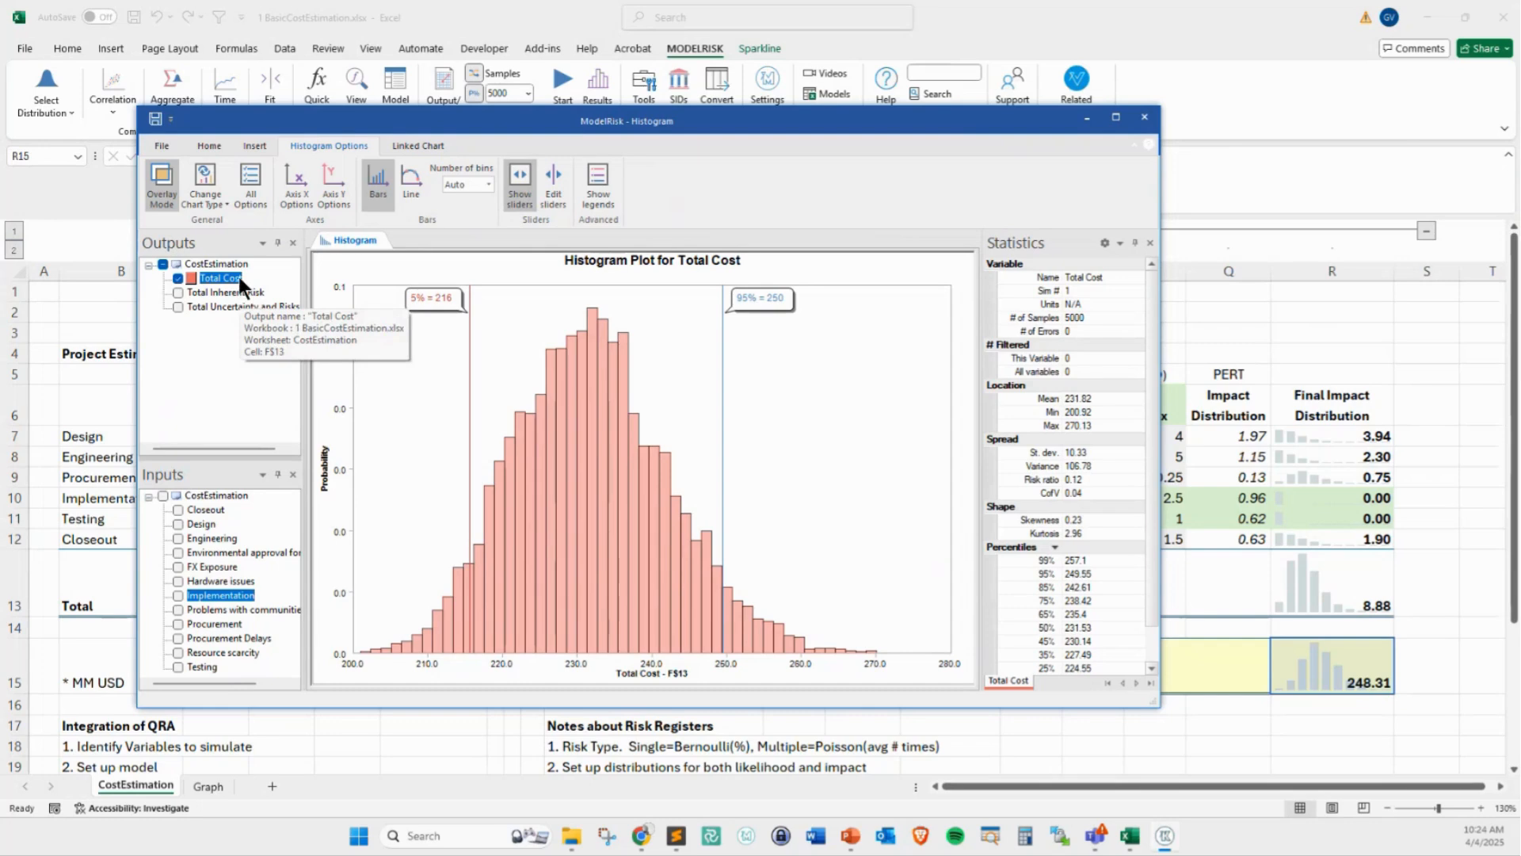
click(177, 305)
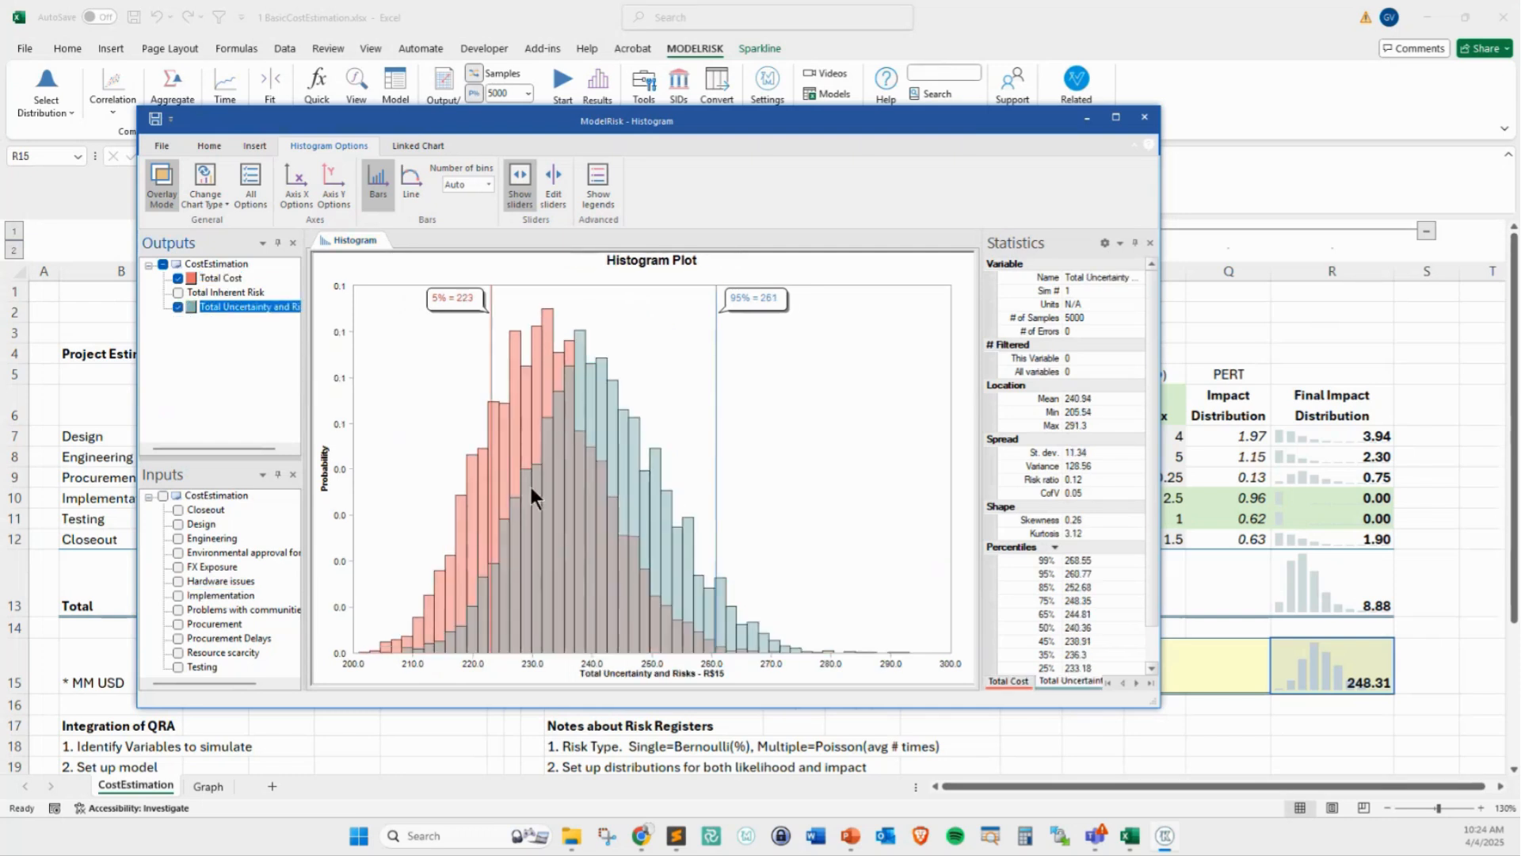
mouse_move(522, 508)
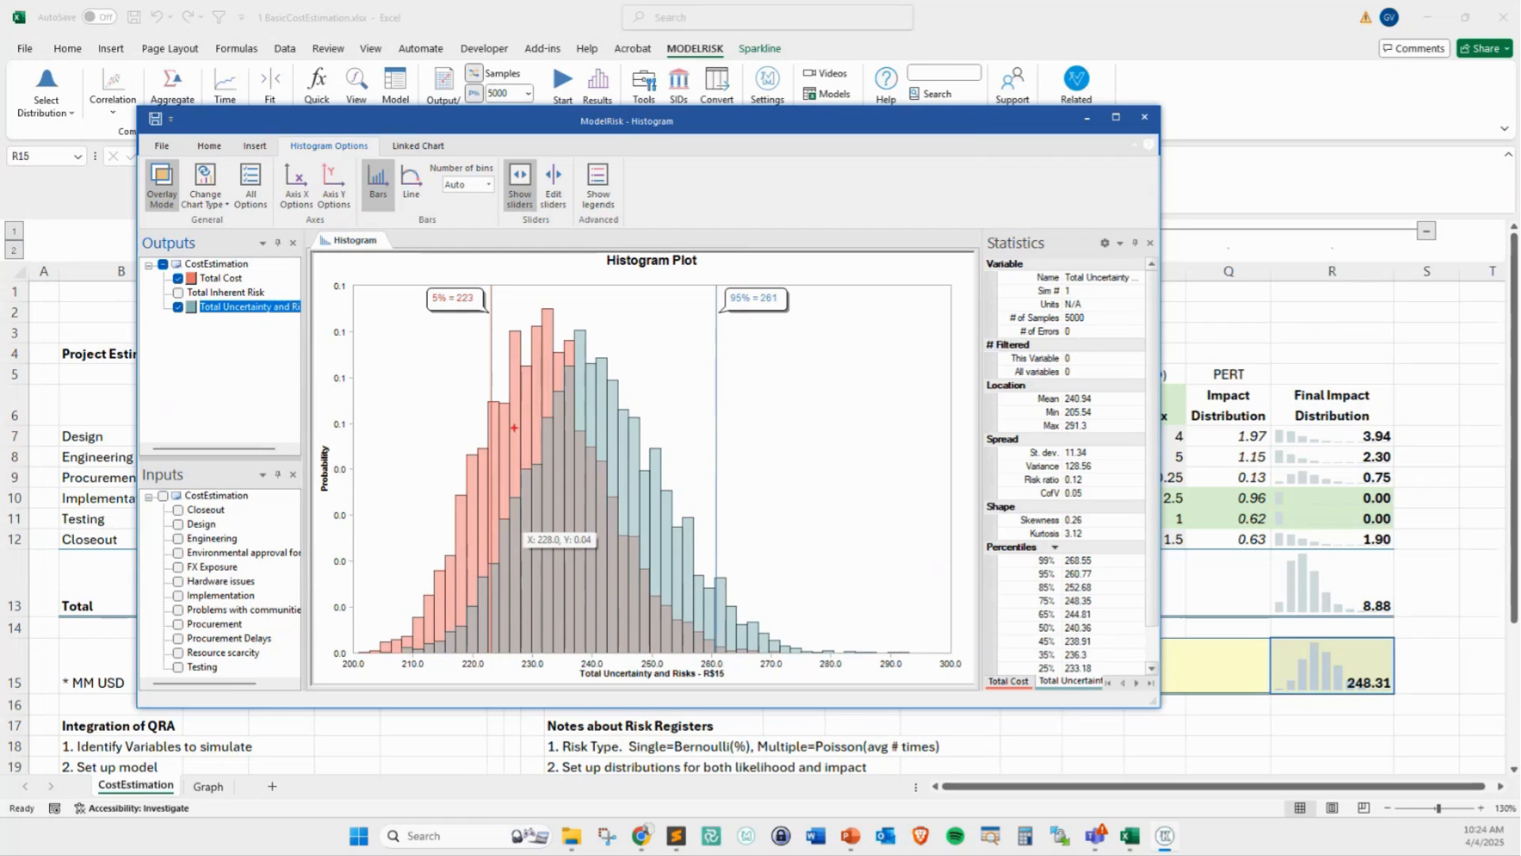
mouse_move(635, 624)
mouse_down()
mouse_move(686, 606)
mouse_move(678, 621)
mouse_up()
drag(624, 560, 652, 549)
key(Escape)
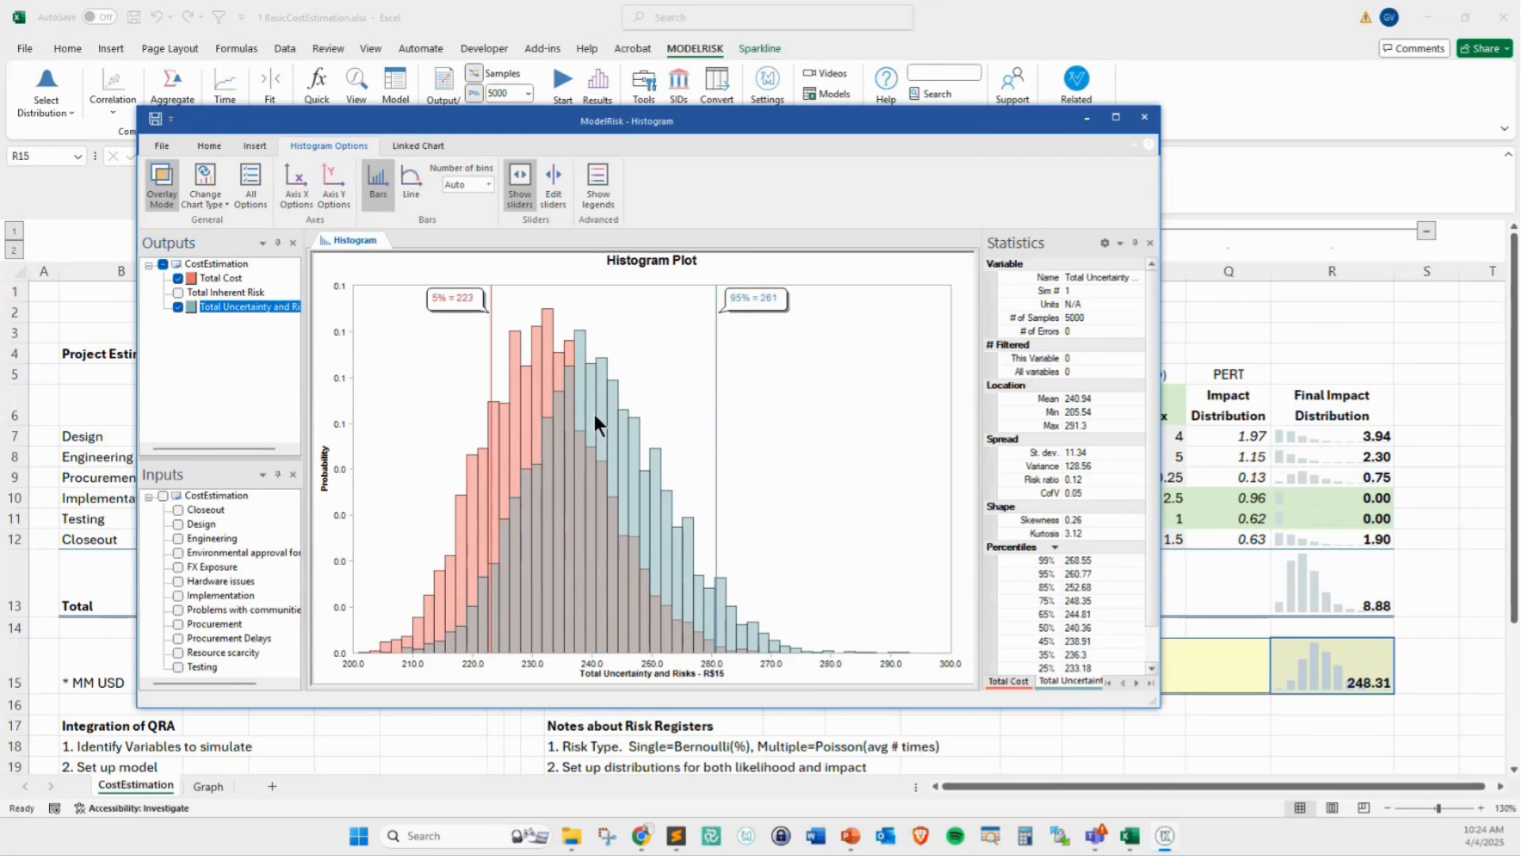
mouse_move(594, 414)
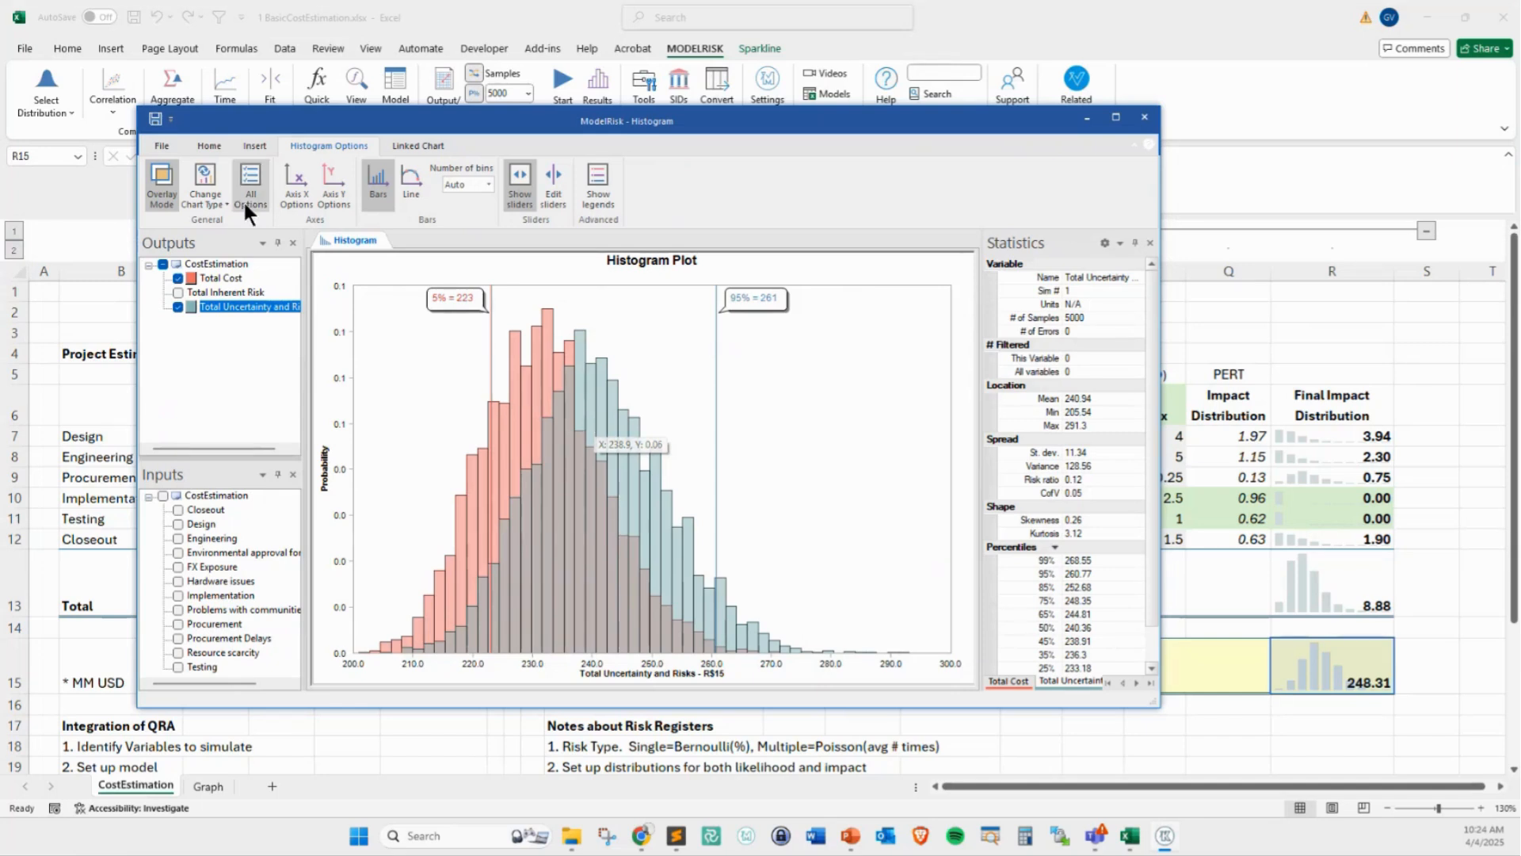
Change the overlaid outputs to an ascending cumulative plot and temporarily mark the shift between the two curves
click(217, 198)
click(264, 259)
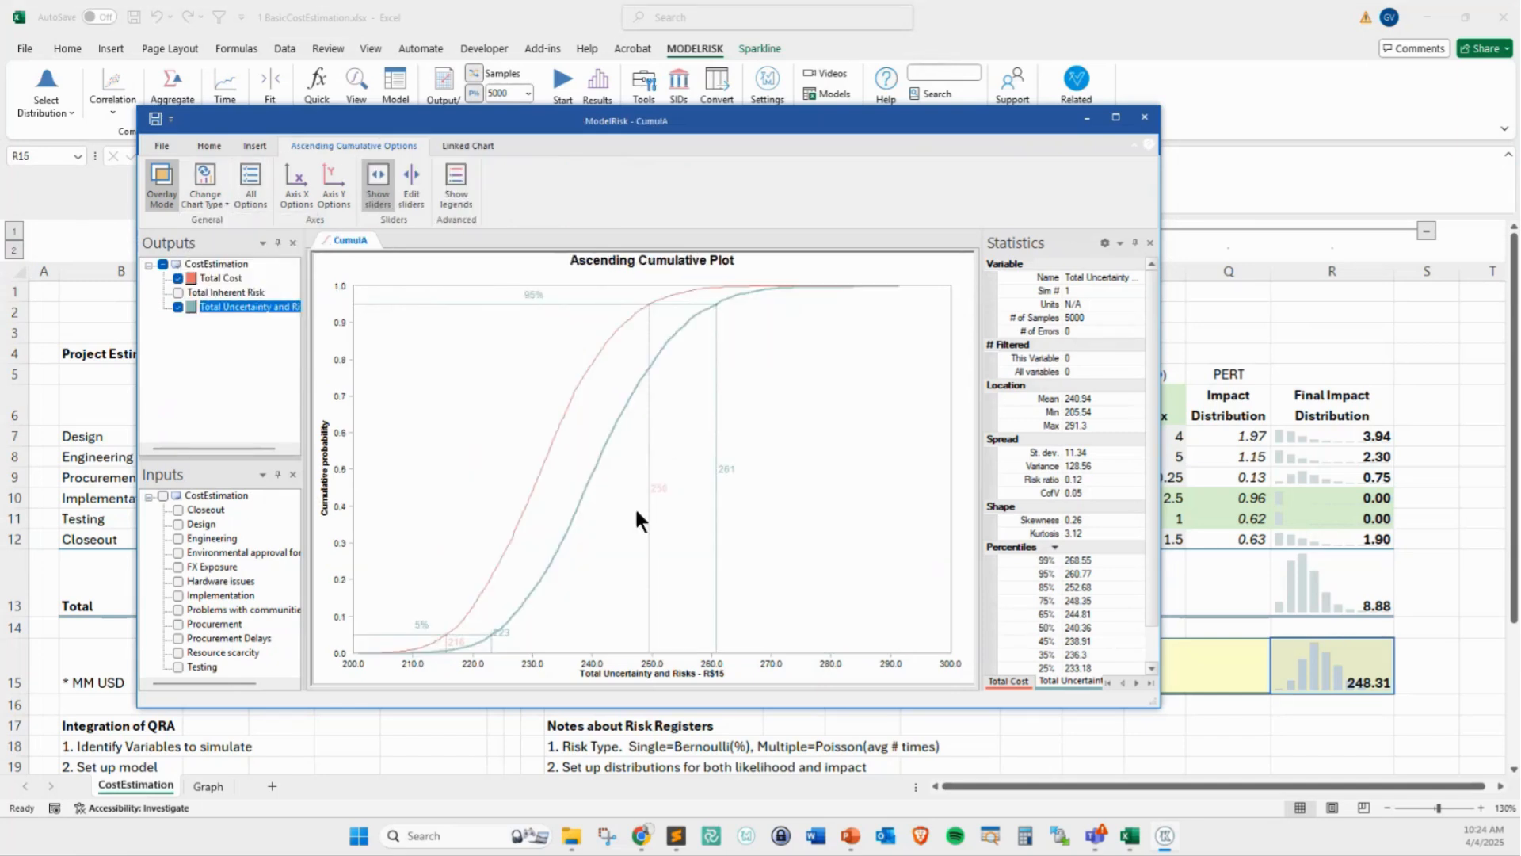
mouse_move(481, 328)
mouse_down()
mouse_move(591, 348)
mouse_move(635, 379)
mouse_up()
mouse_move(623, 373)
mouse_down()
mouse_move(634, 378)
mouse_move(605, 443)
mouse_up()
drag(616, 352, 648, 356)
drag(648, 356, 660, 334)
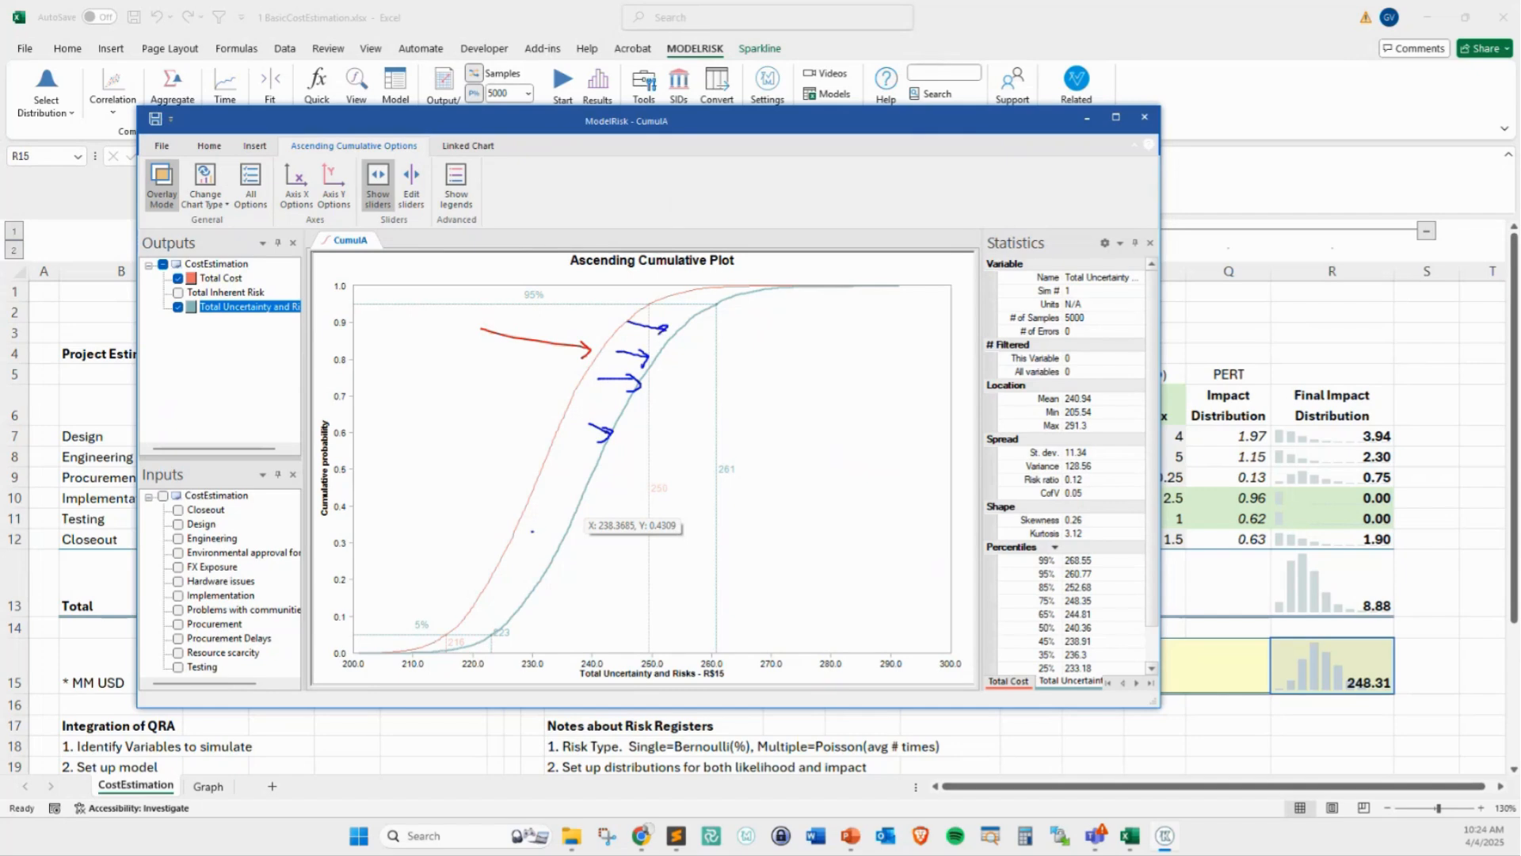
drag(533, 532, 573, 531)
drag(559, 516, 567, 542)
key(Escape)
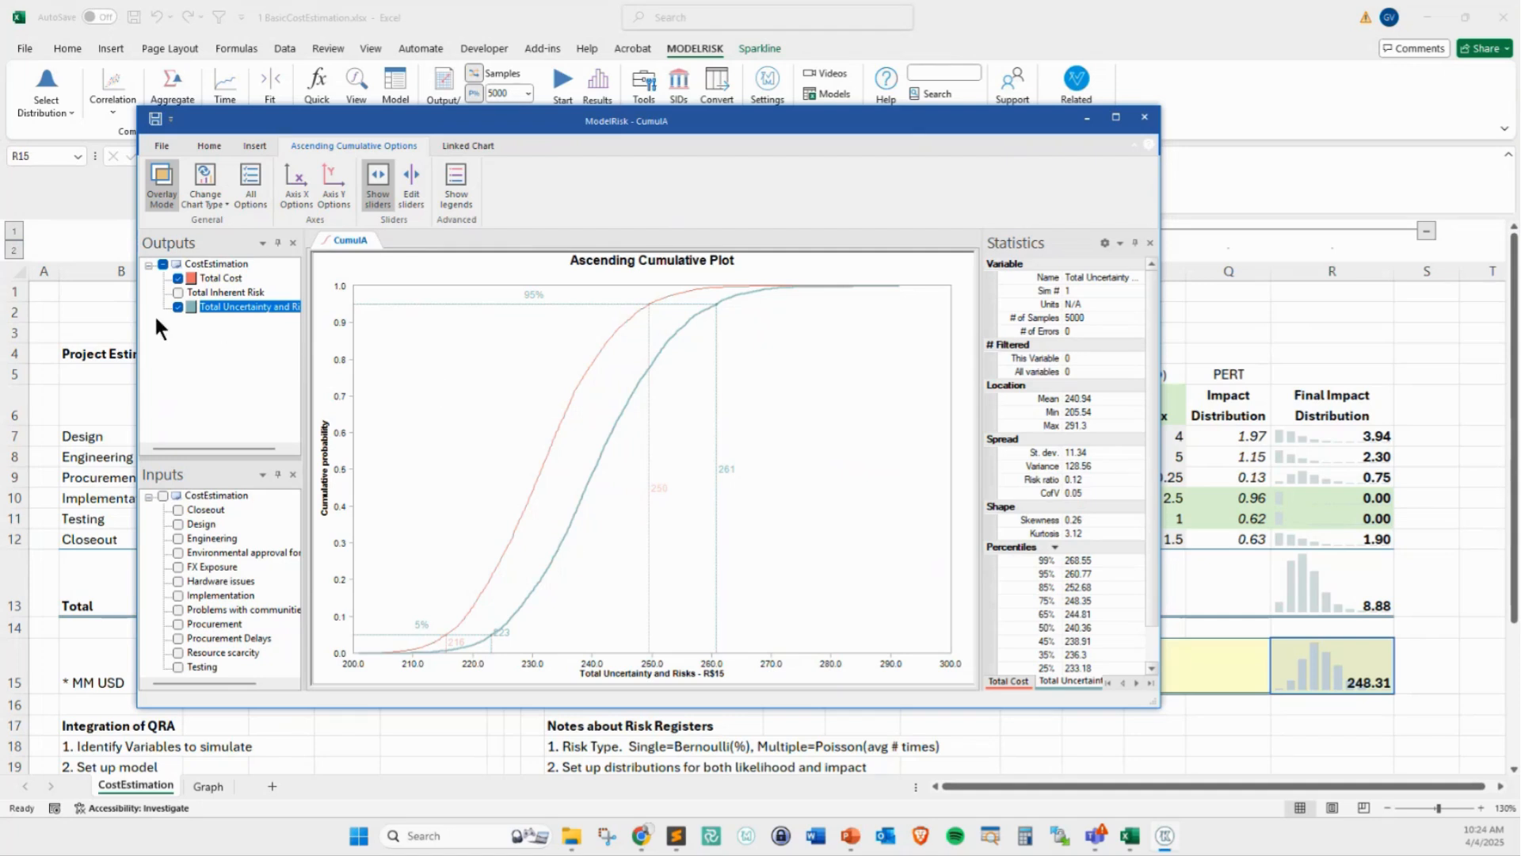
Deselect the Total Uncertainty and Risks output and insert a Tornado chart for Total Cost
click(178, 306)
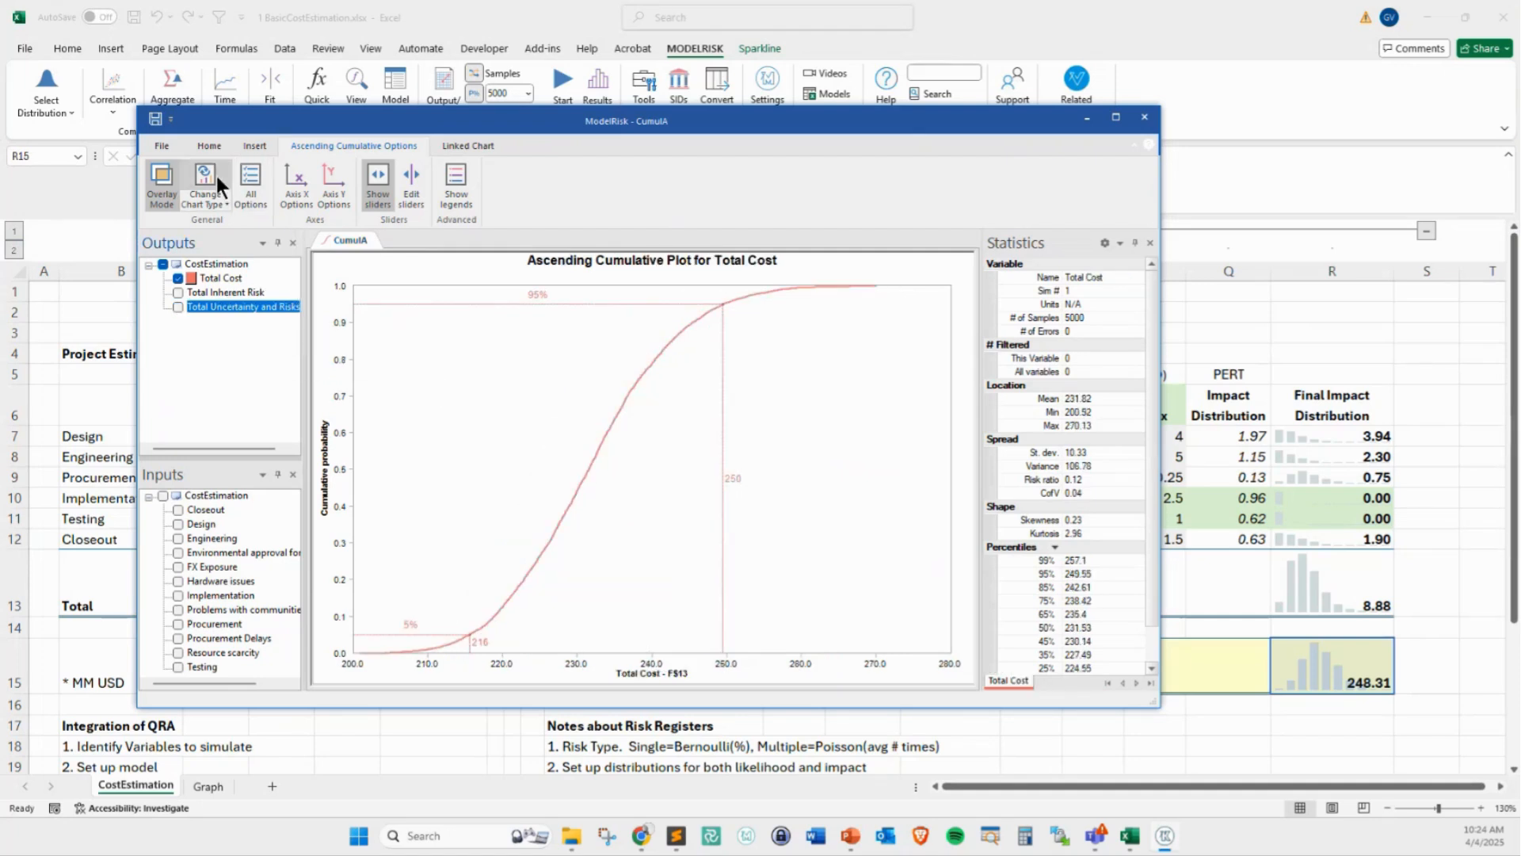
click(253, 148)
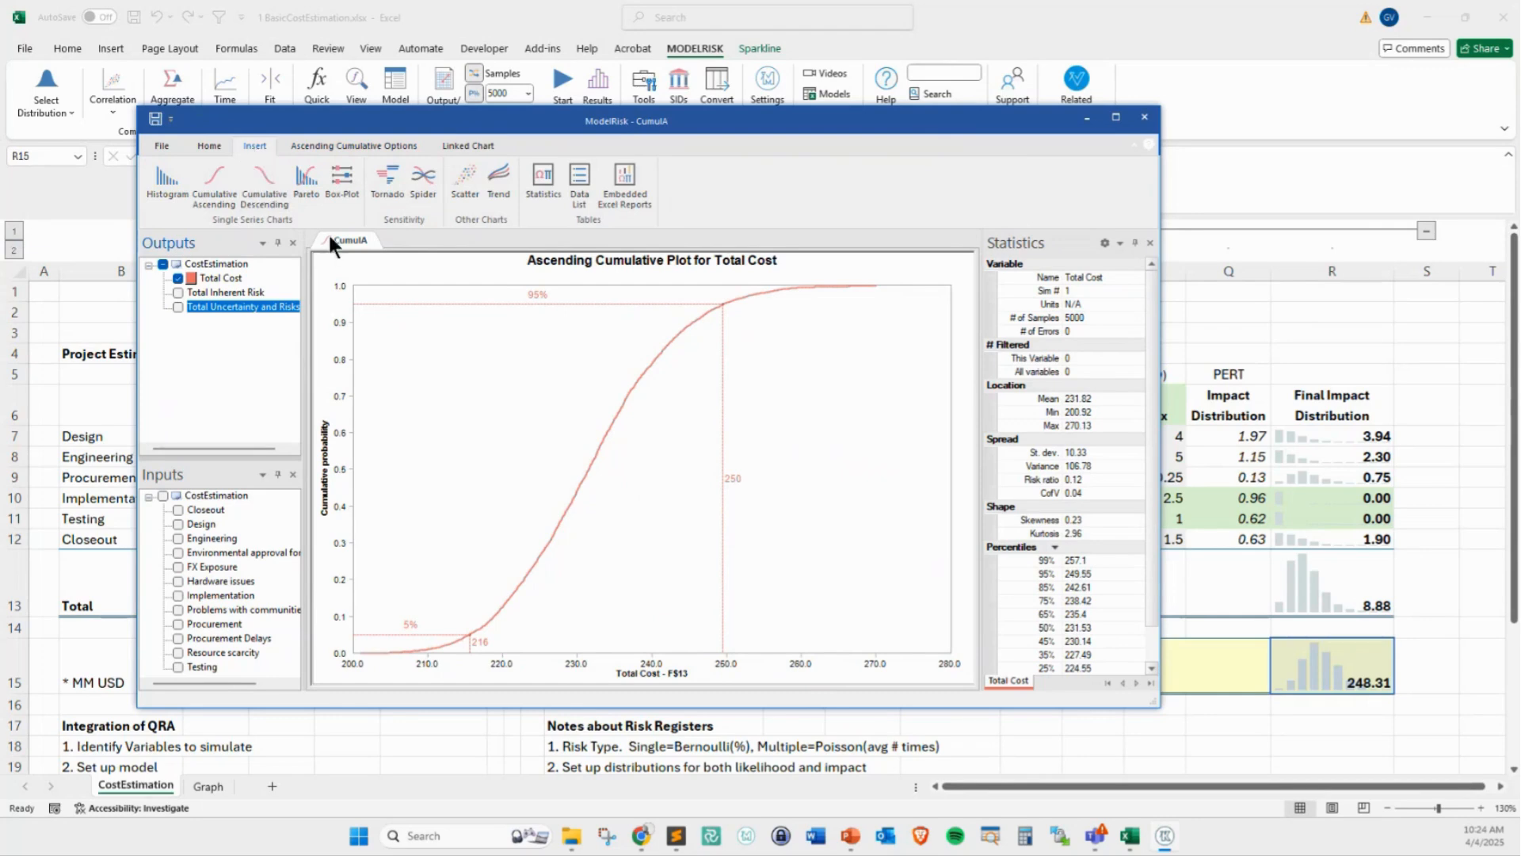
click(379, 183)
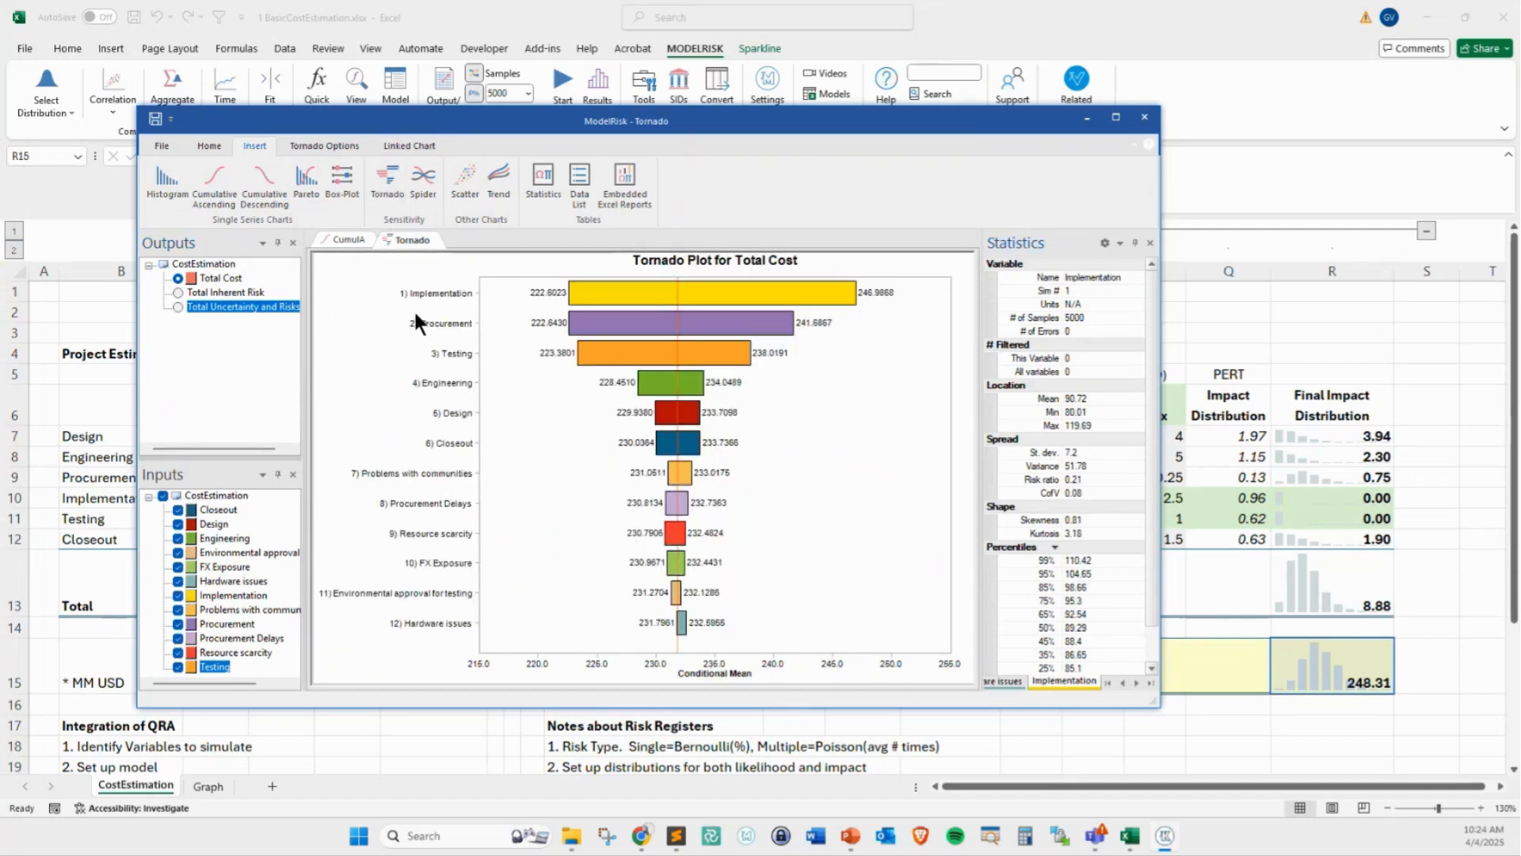
Annotate the CumulA and Tornado chart tabs with a box and the text SANDBOX, and clear the annotation
key(ctrl+2)
mouse_move(316, 228)
mouse_down()
mouse_move(586, 263)
mouse_move(691, 217)
mouse_up()
text(tSAND)
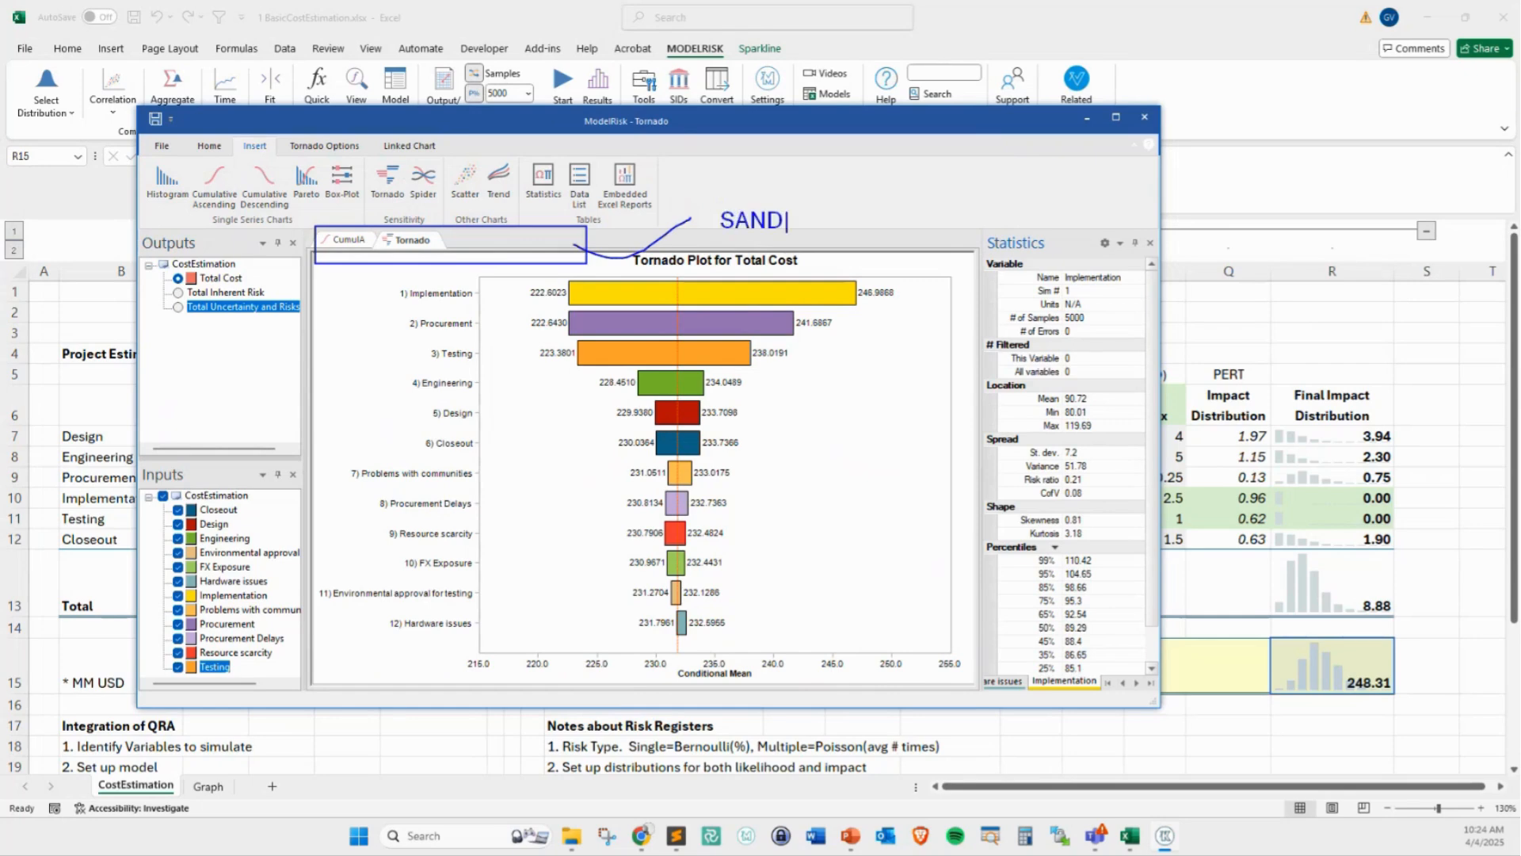
text(BOX)
key(Escape)
key(Escape)
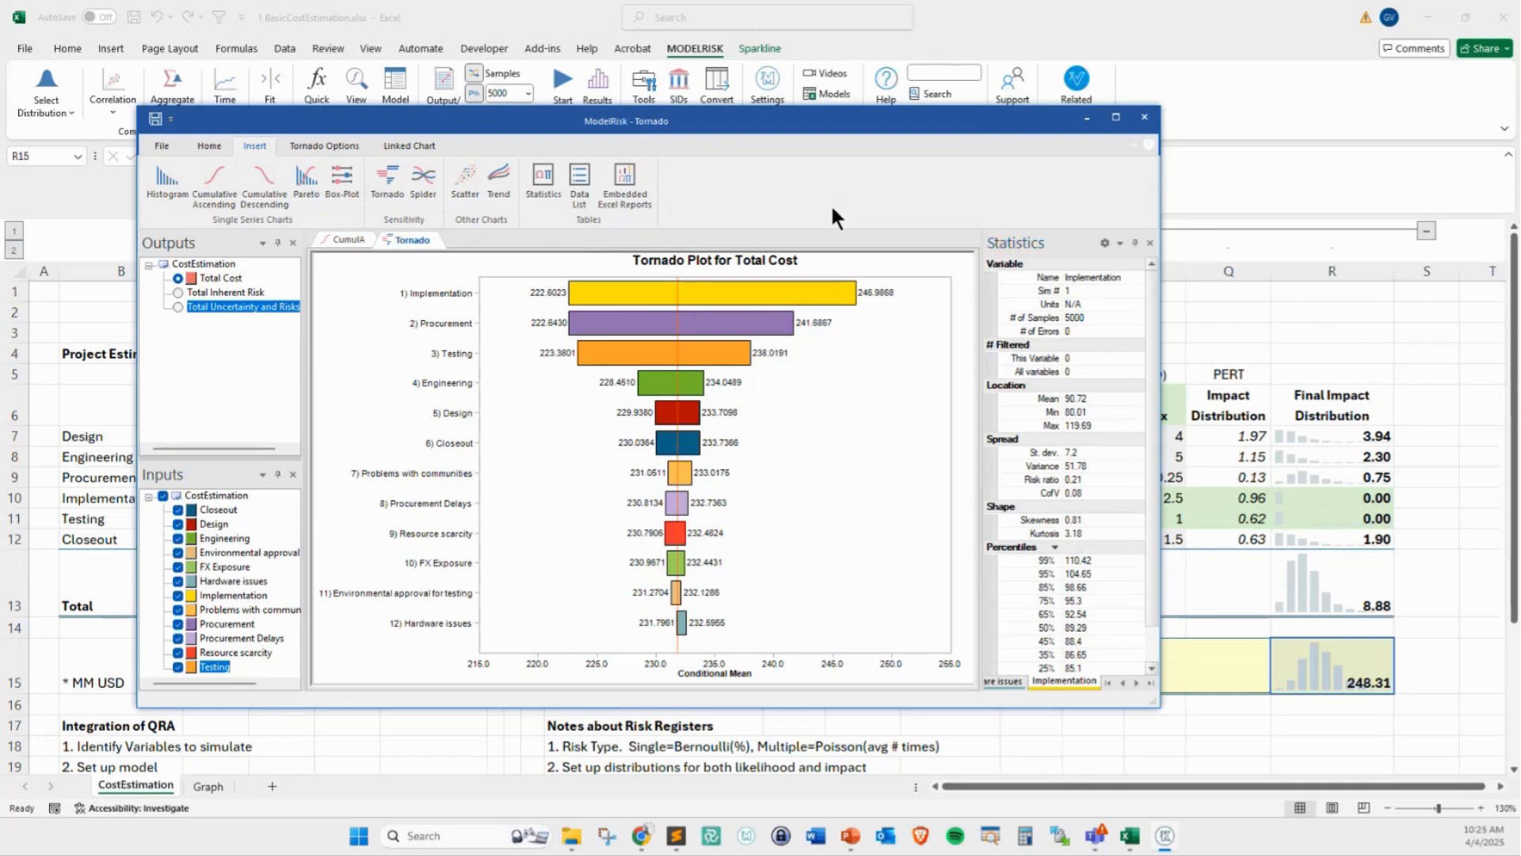
Switch the Tornado chart to the Total Uncertainty and Risks output and set its mode to Rank Correlation
click(231, 275)
click(177, 307)
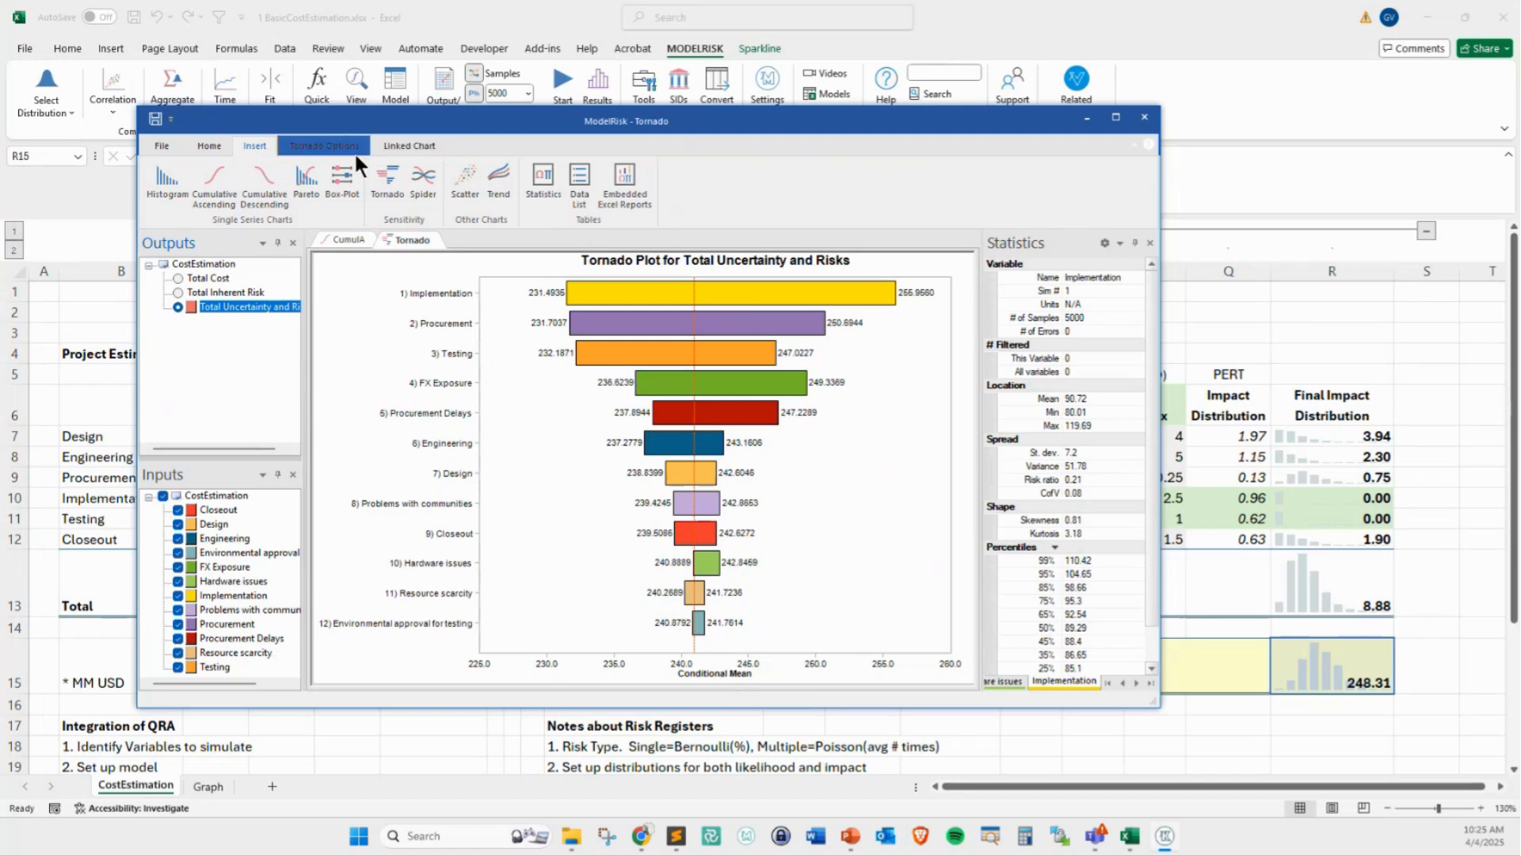
click(329, 145)
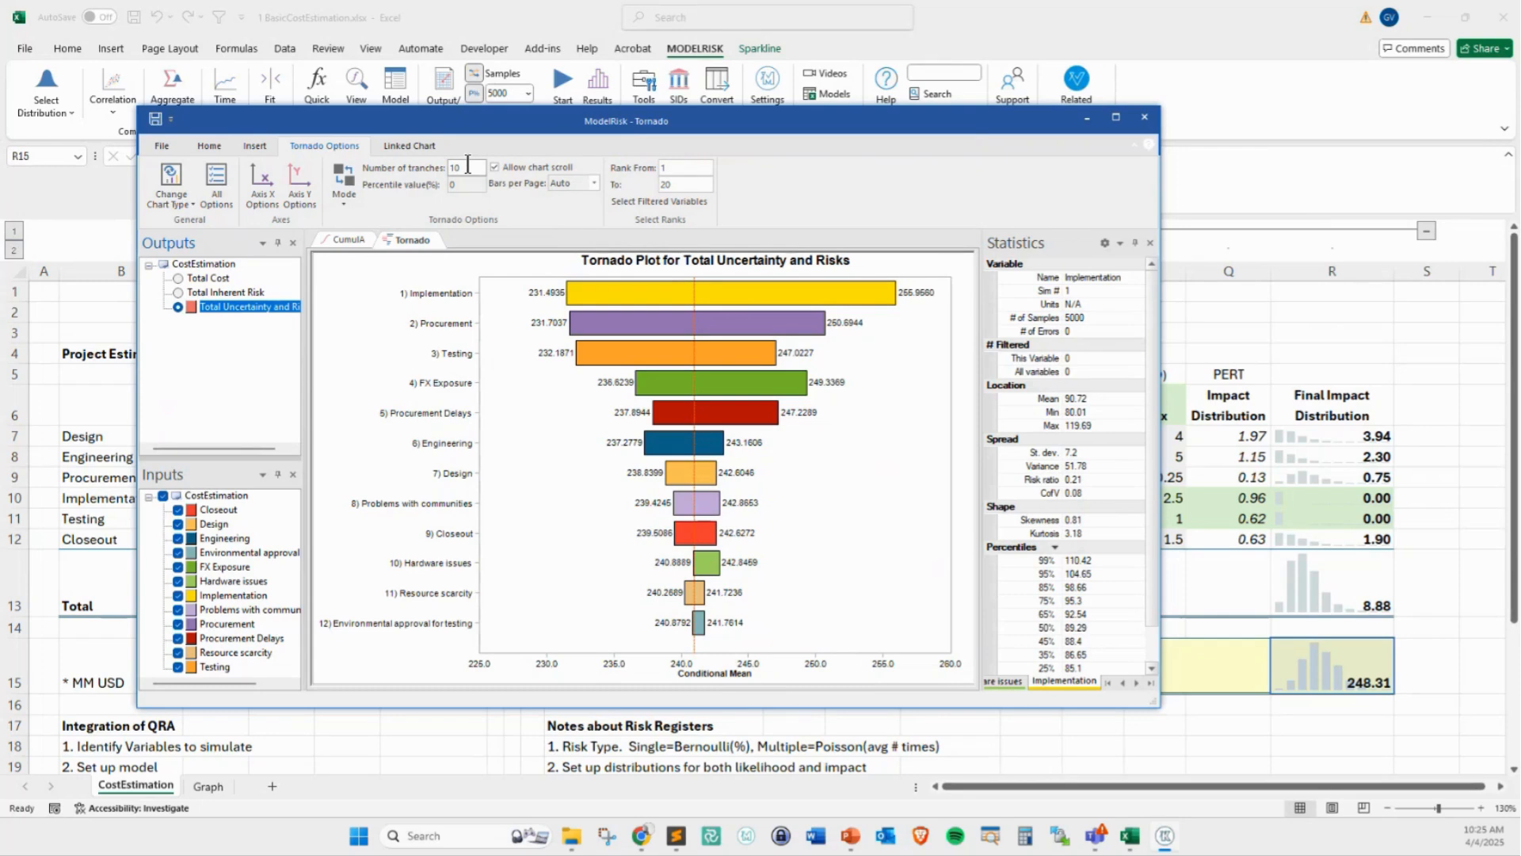
click(338, 201)
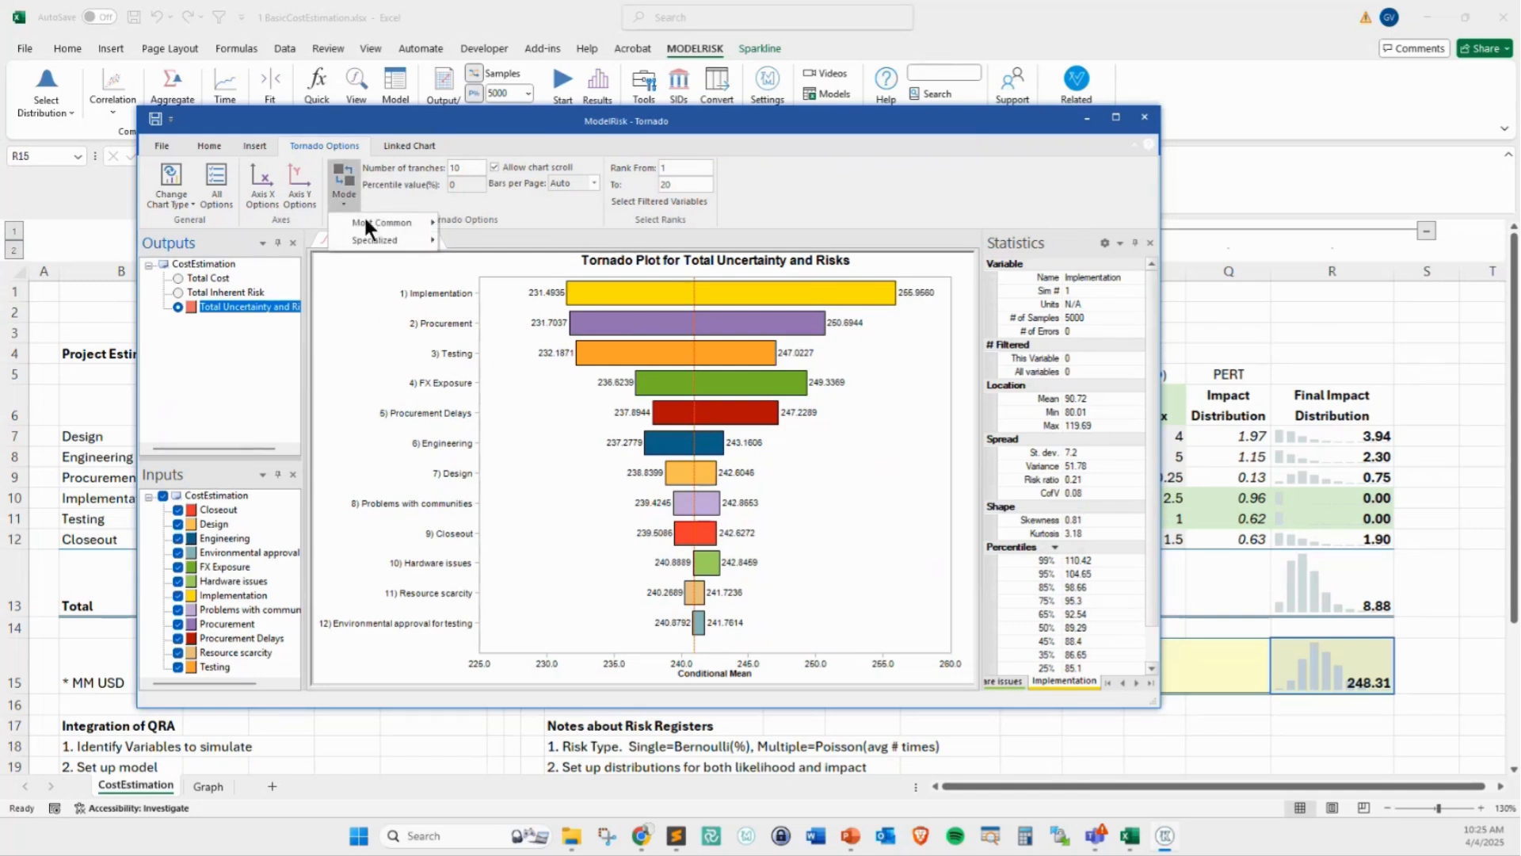
mouse_move(425, 224)
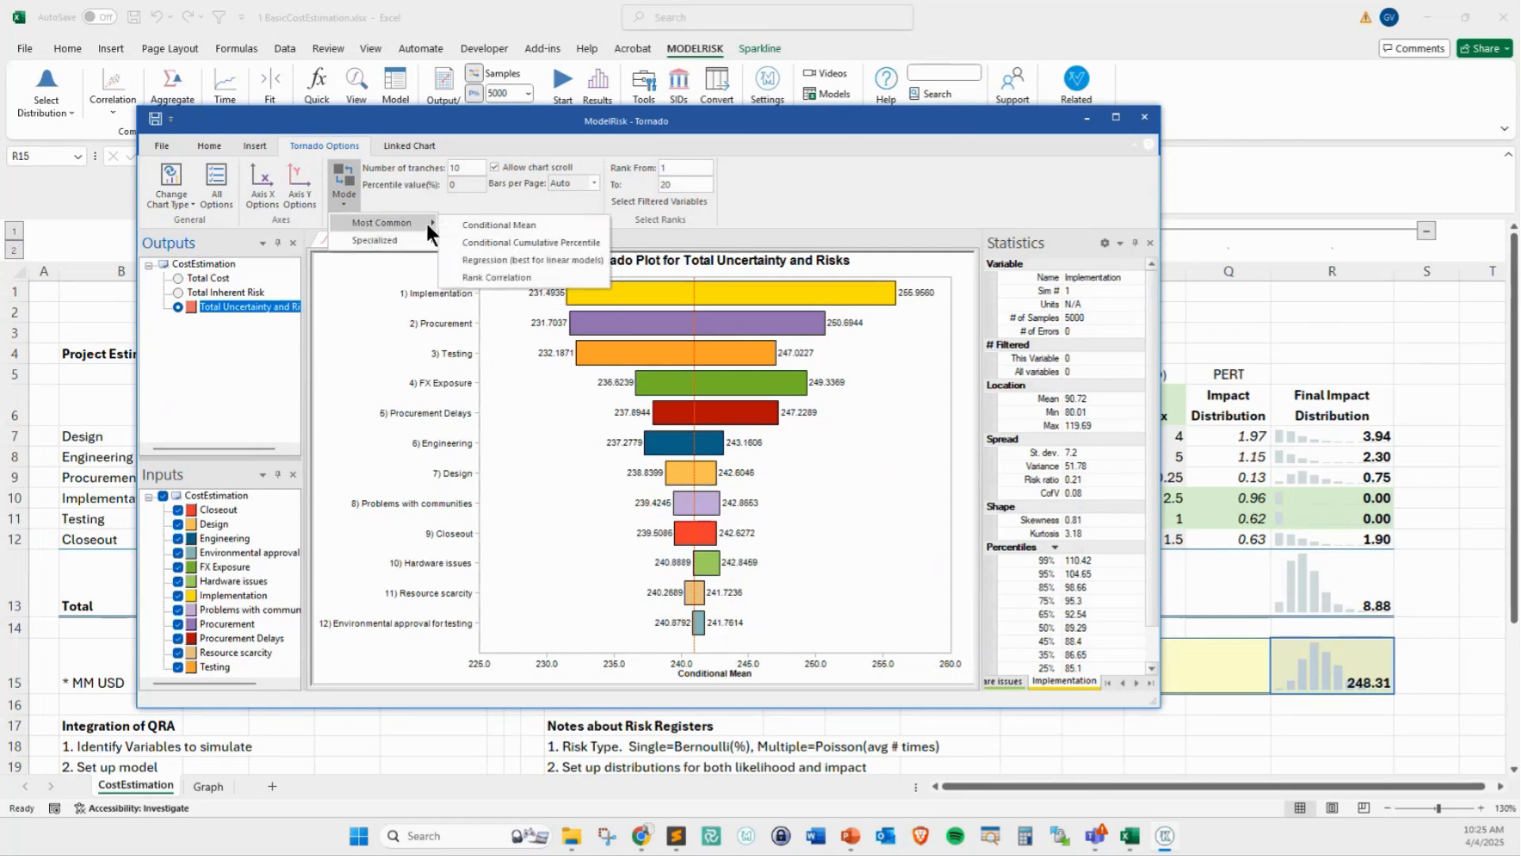
click(507, 273)
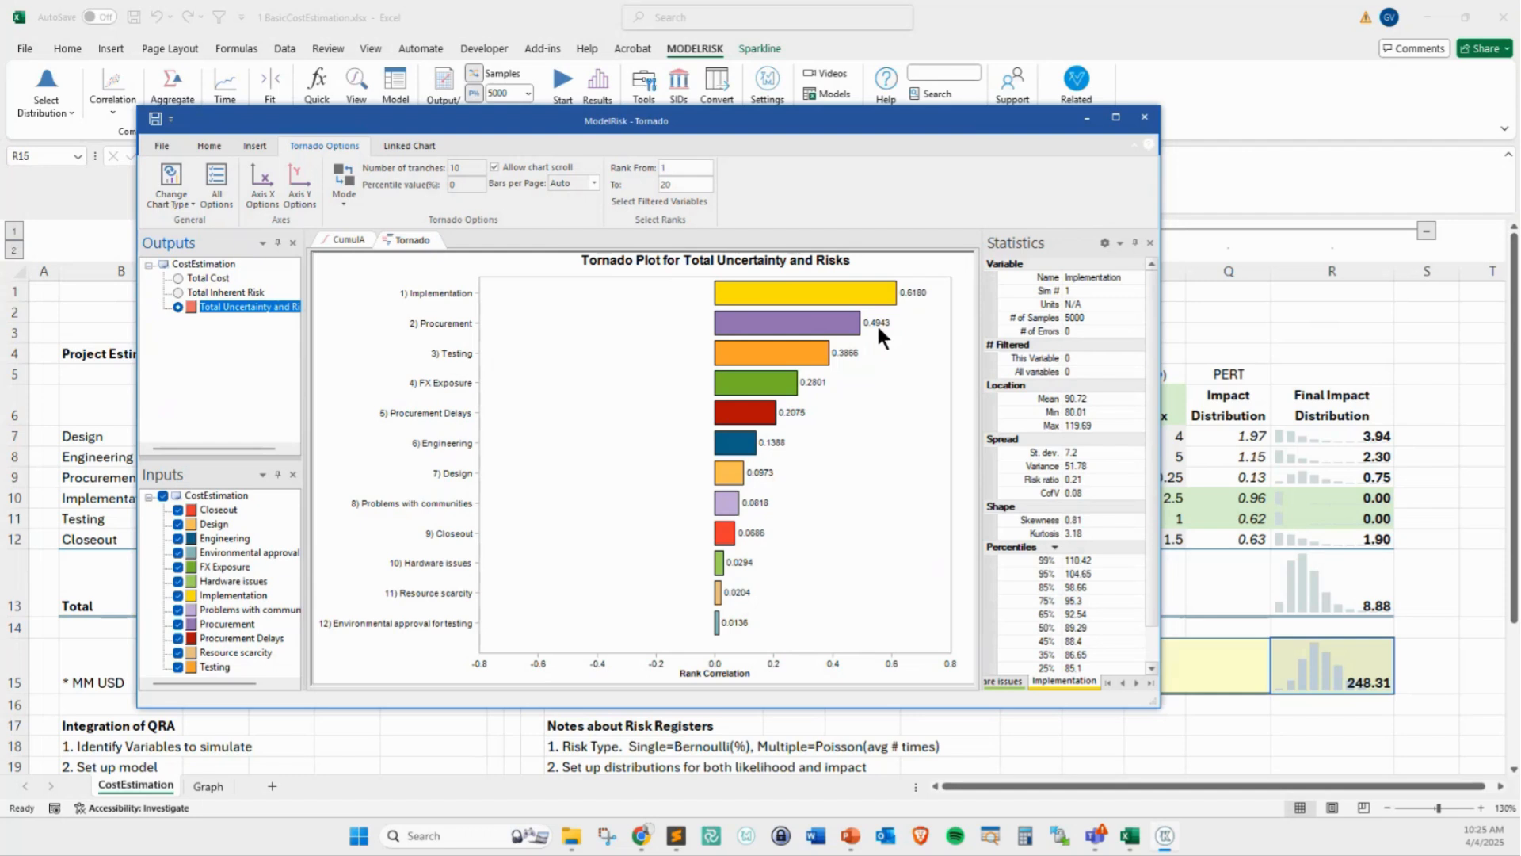
View the Tornado chart by Proportional Contribution to Spread and temporarily mark the Implementation input
click(332, 193)
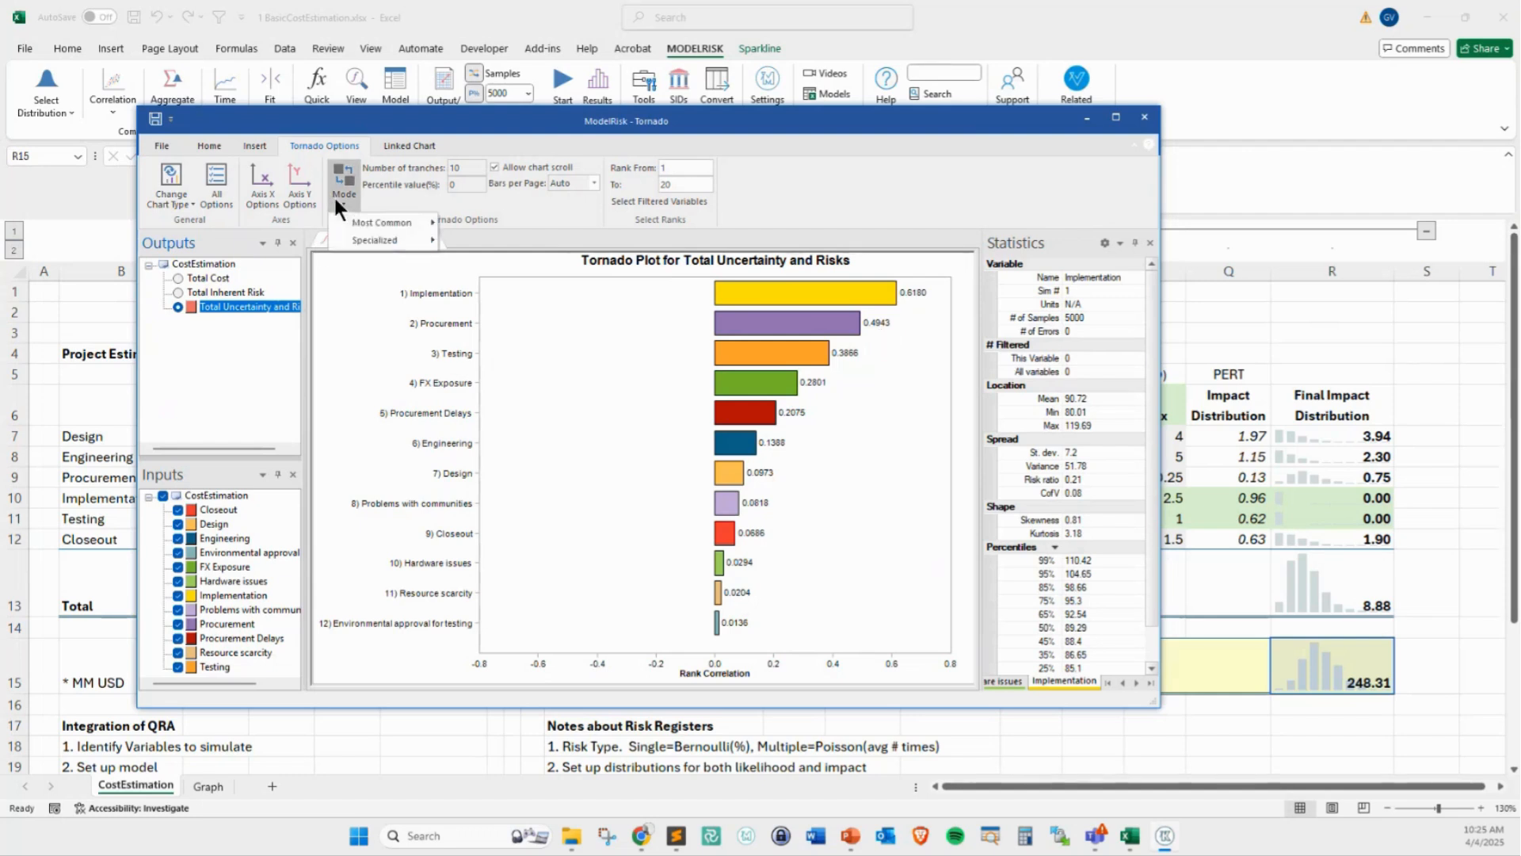
mouse_move(373, 238)
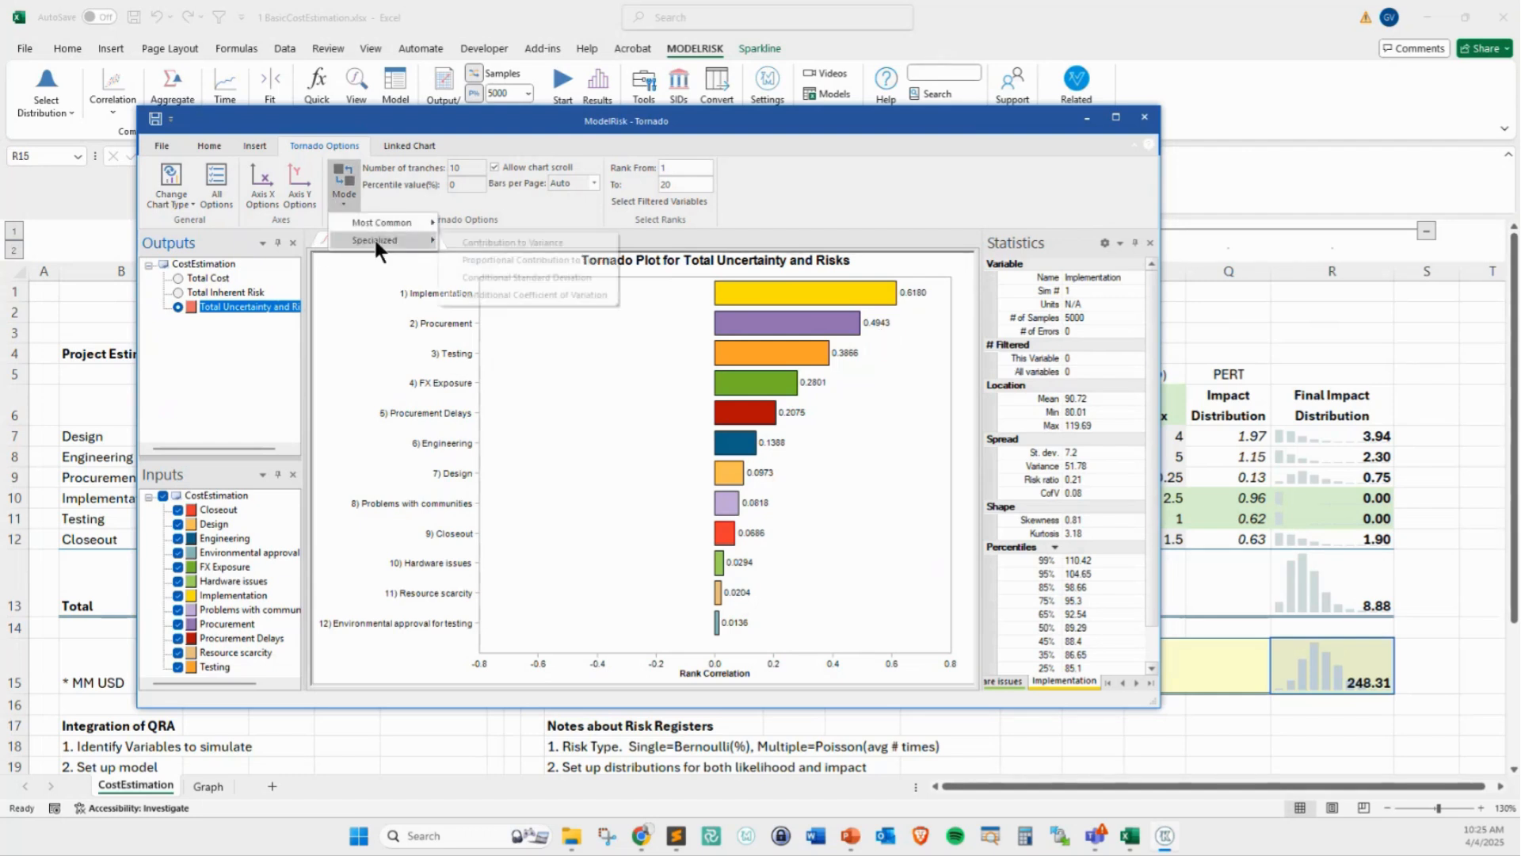
click(512, 258)
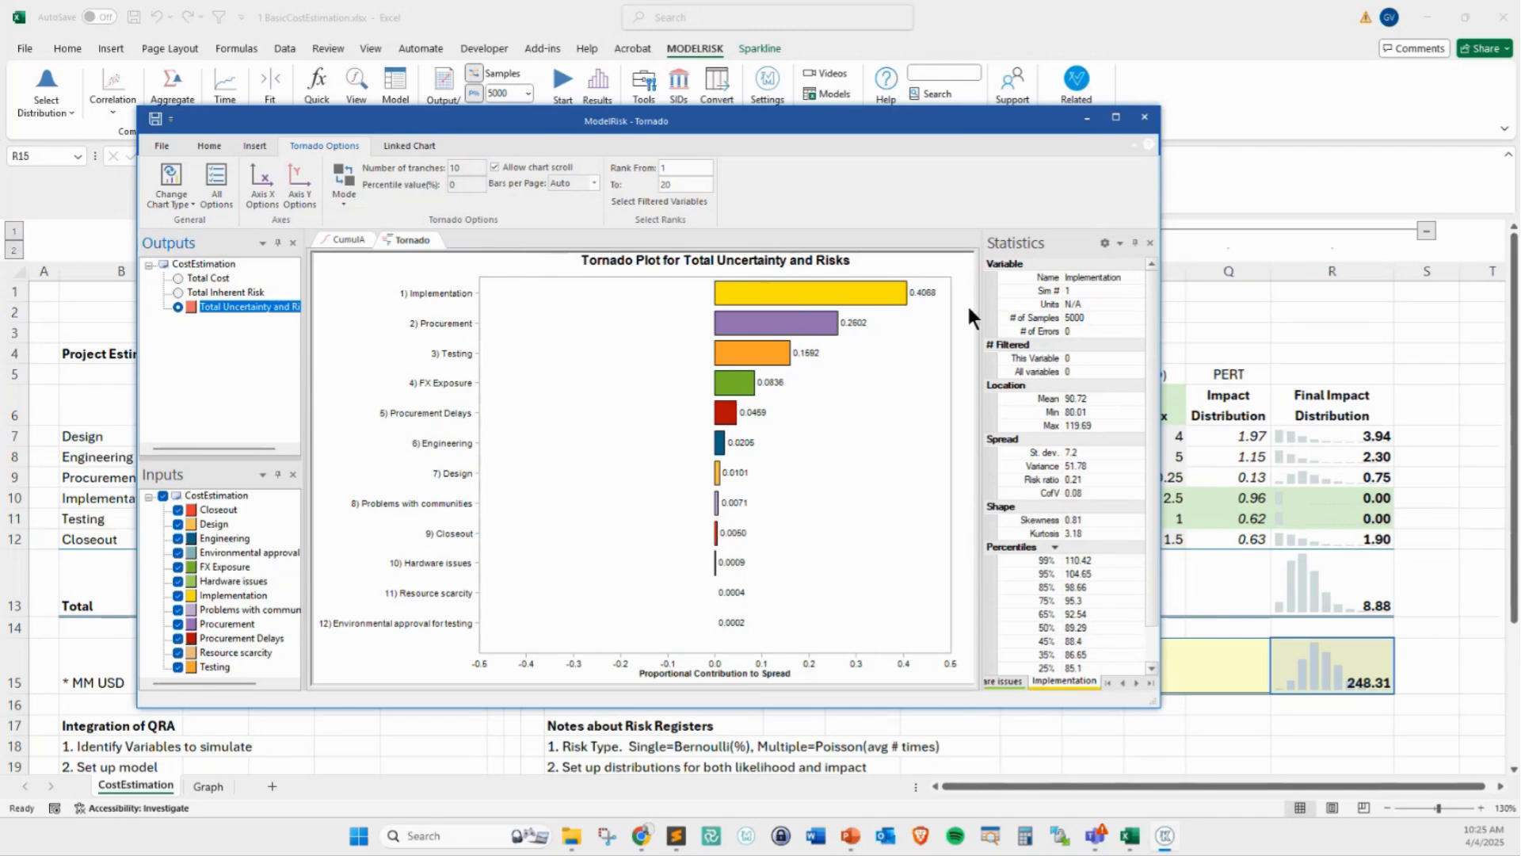
mouse_move(765, 294)
mouse_move(786, 489)
mouse_down()
mouse_move(869, 339)
mouse_move(874, 355)
mouse_up()
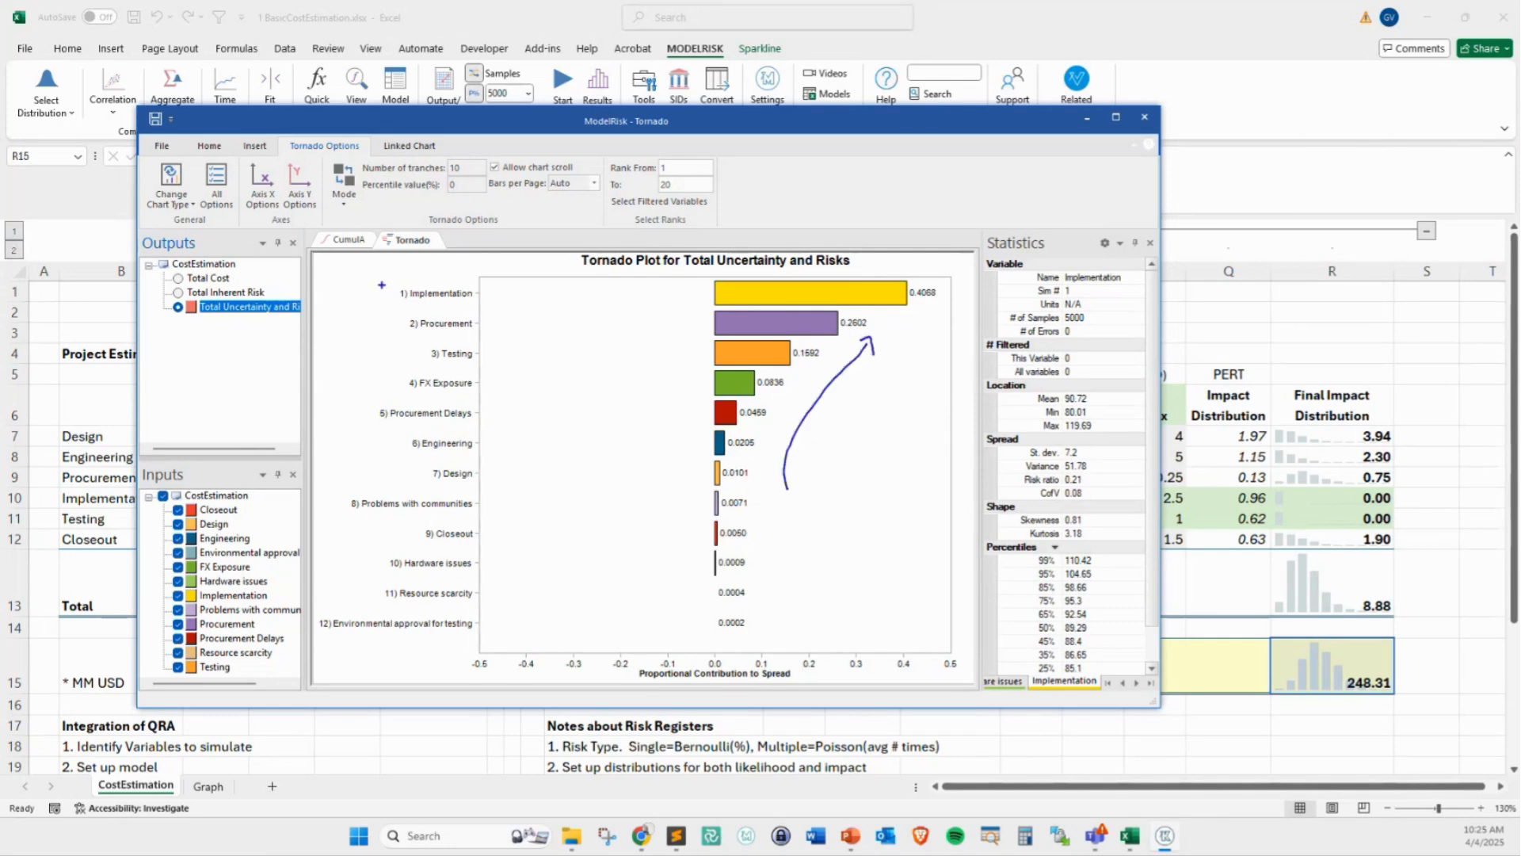
mouse_move(381, 283)
mouse_down()
mouse_move(501, 309)
mouse_move(547, 295)
mouse_up()
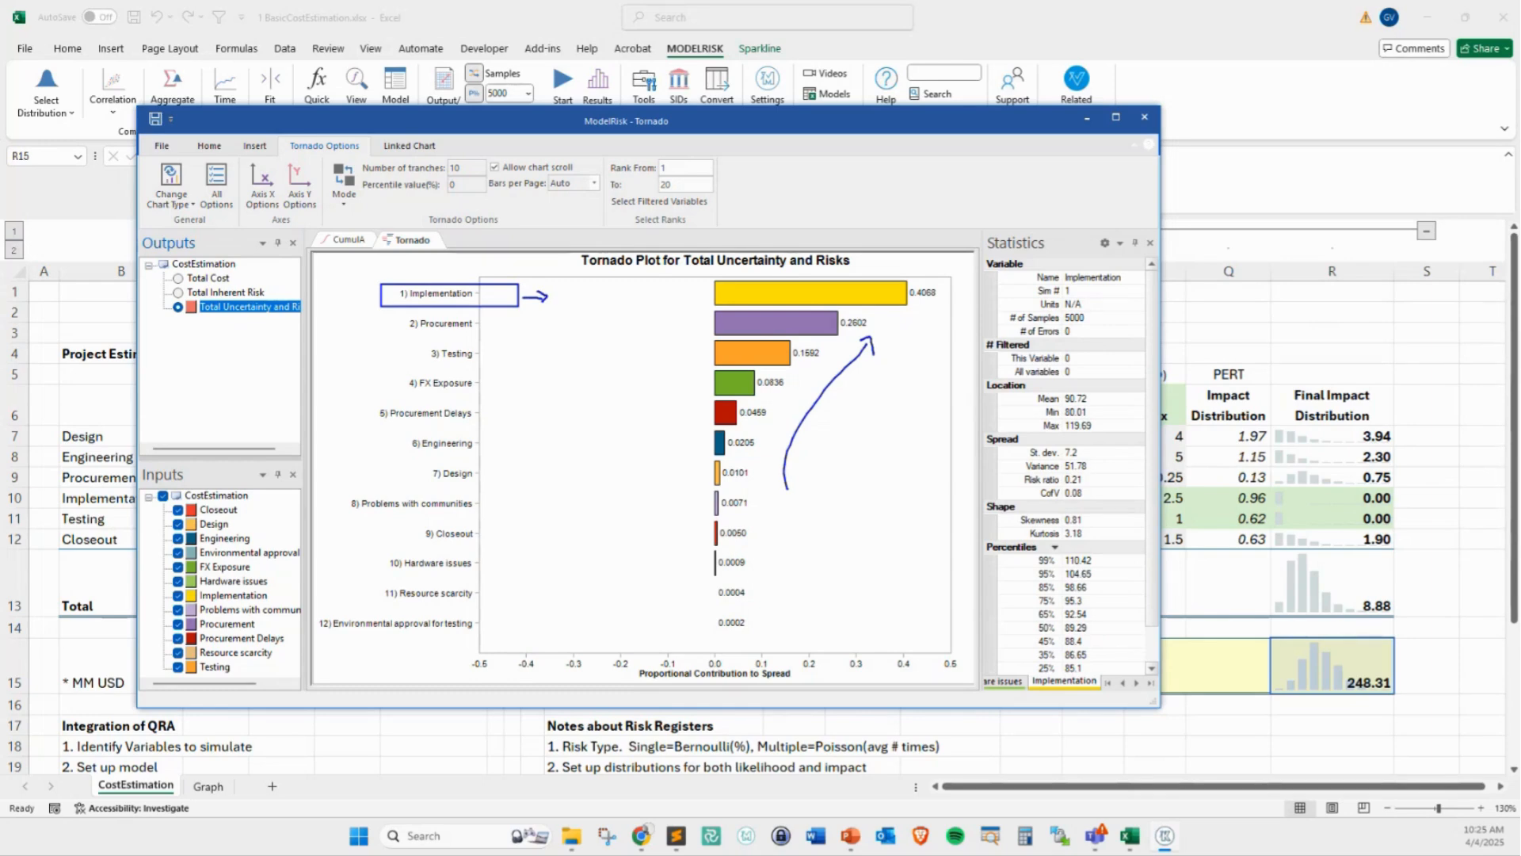
key(Escape)
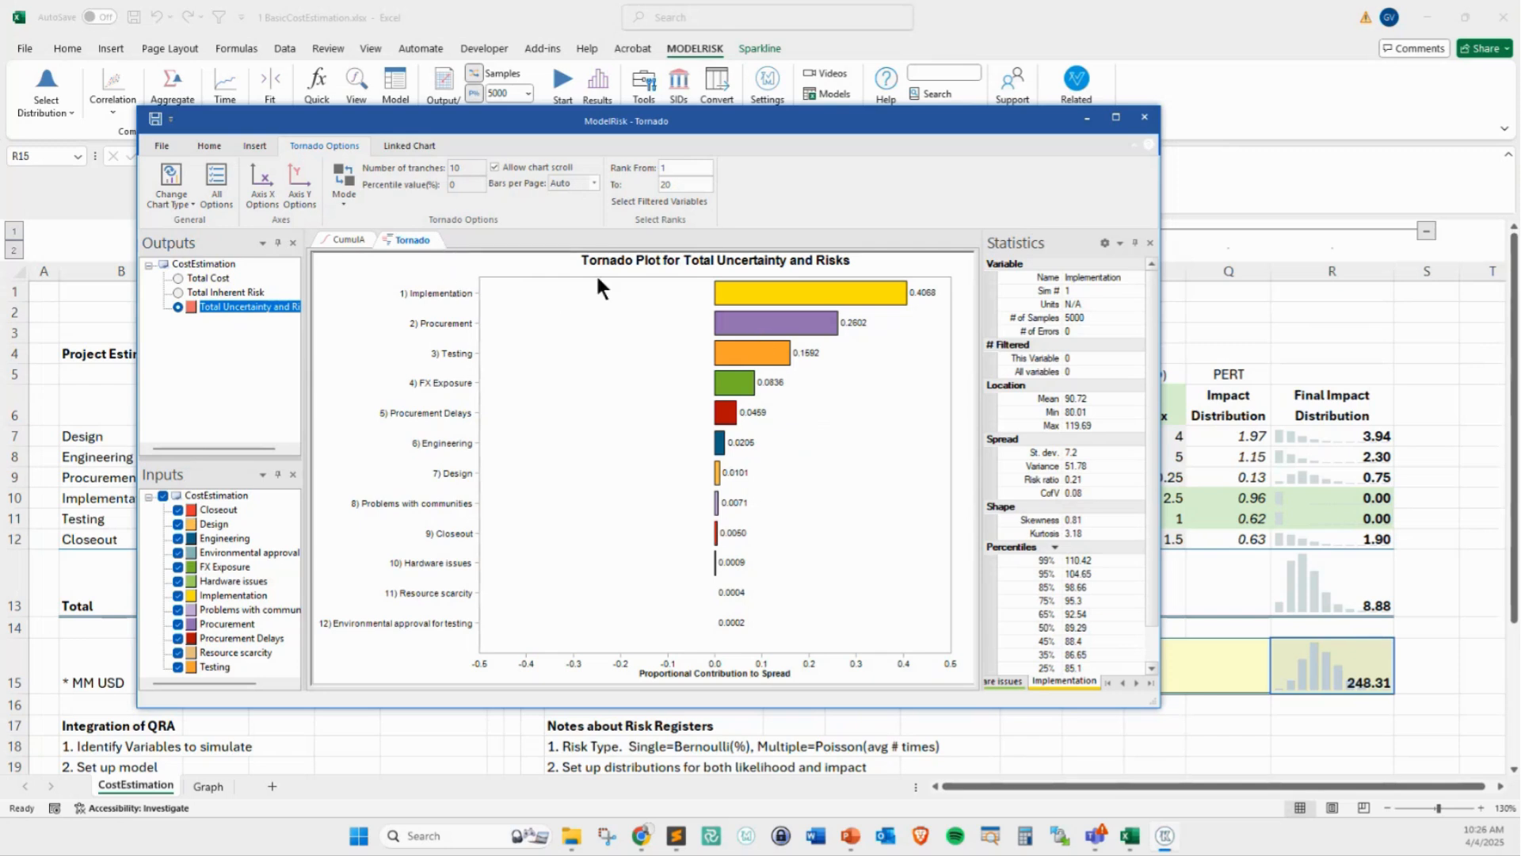
Set the Tornado chart's mode to Contribution to Variance
click(342, 198)
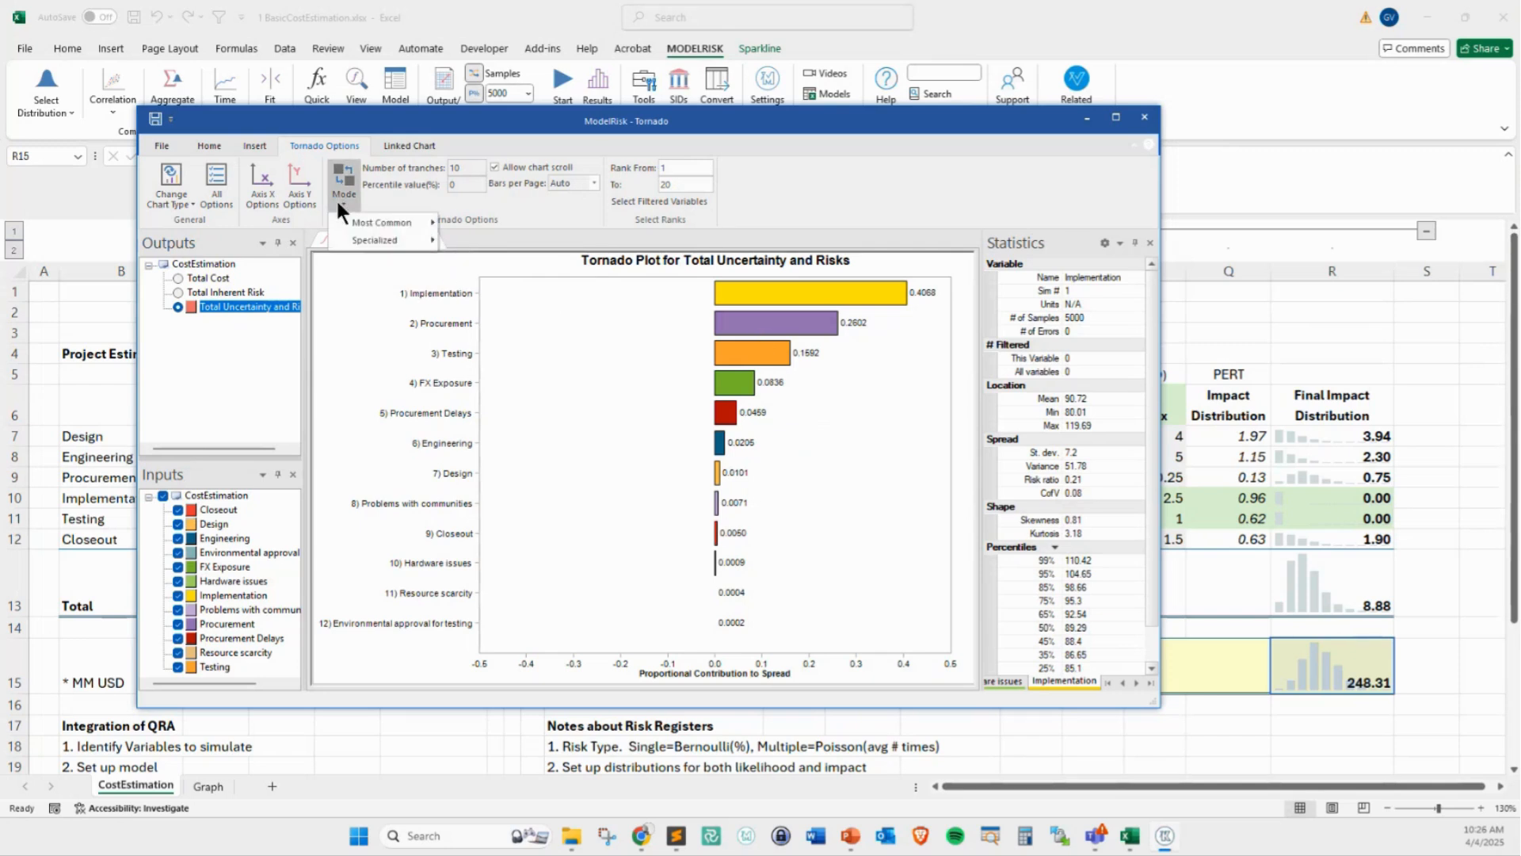
mouse_move(411, 236)
click(512, 242)
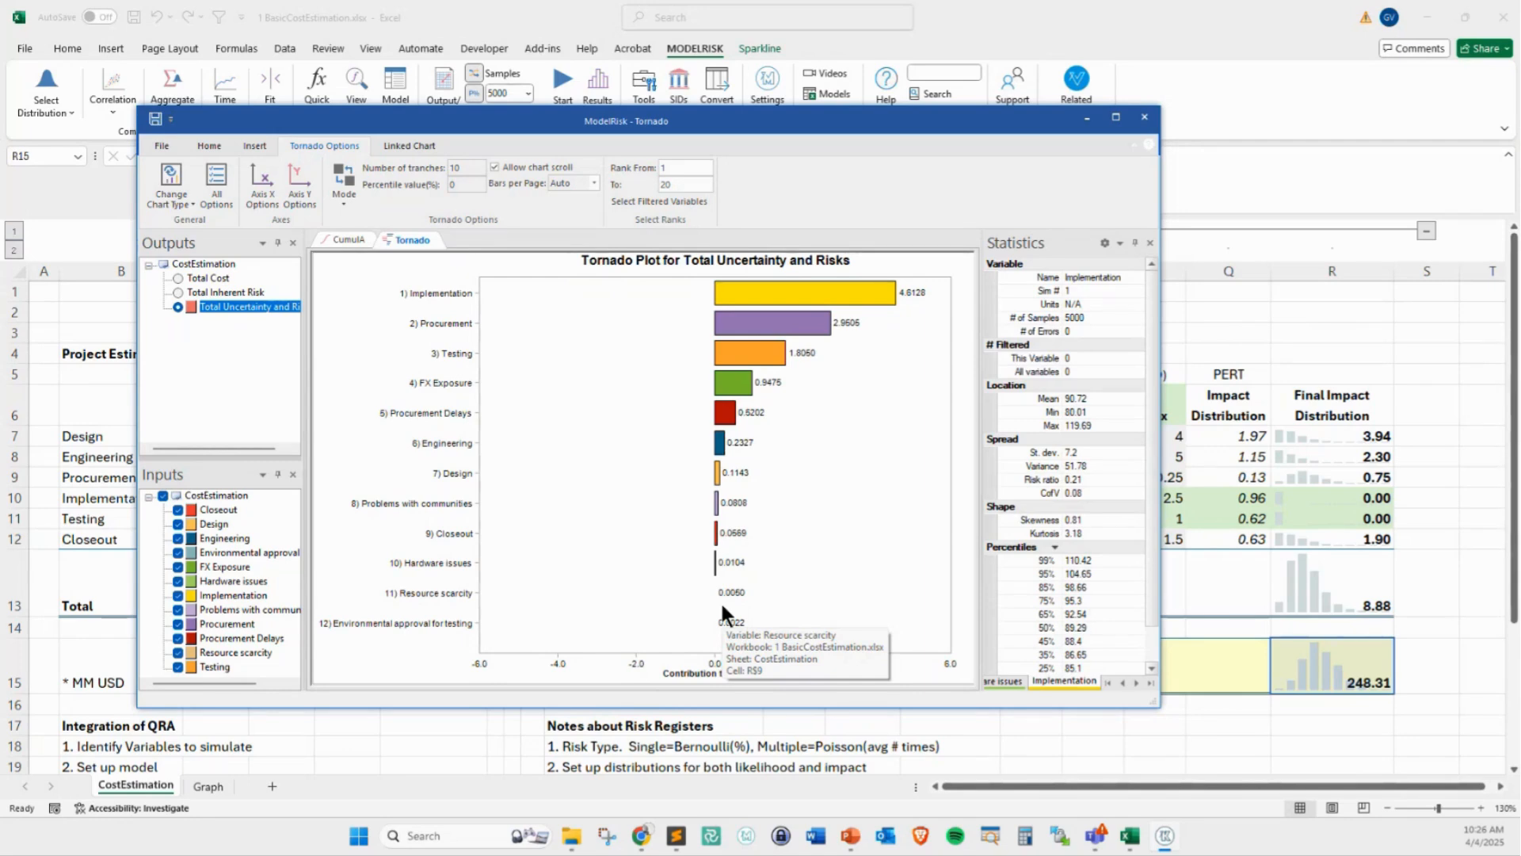
Close the results window and check the optional unit field in the output settings of Total Risk Impact cell R13
click(1144, 117)
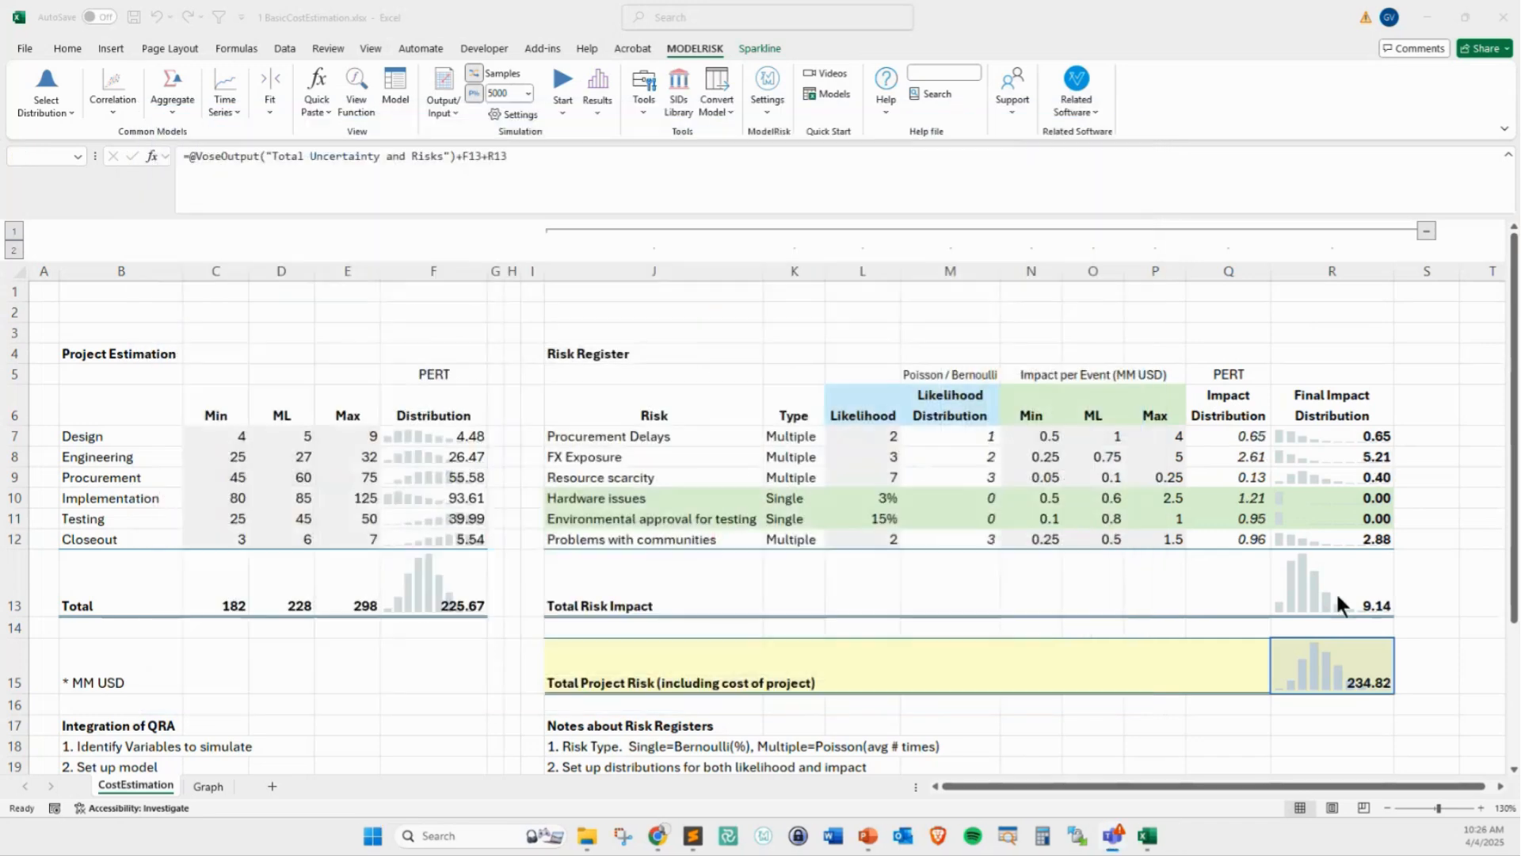
click(1337, 598)
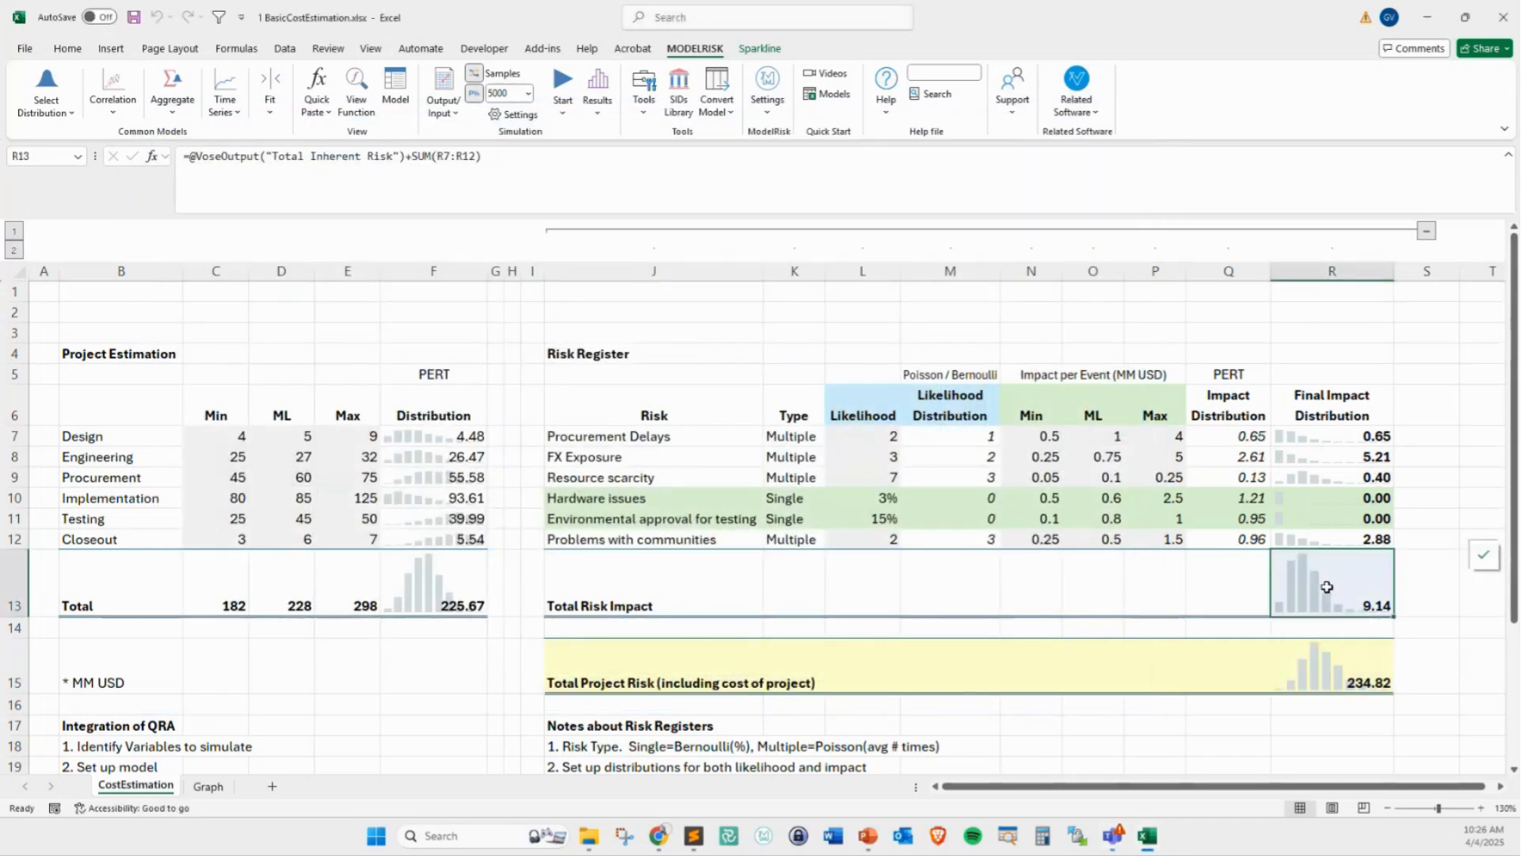
click(441, 102)
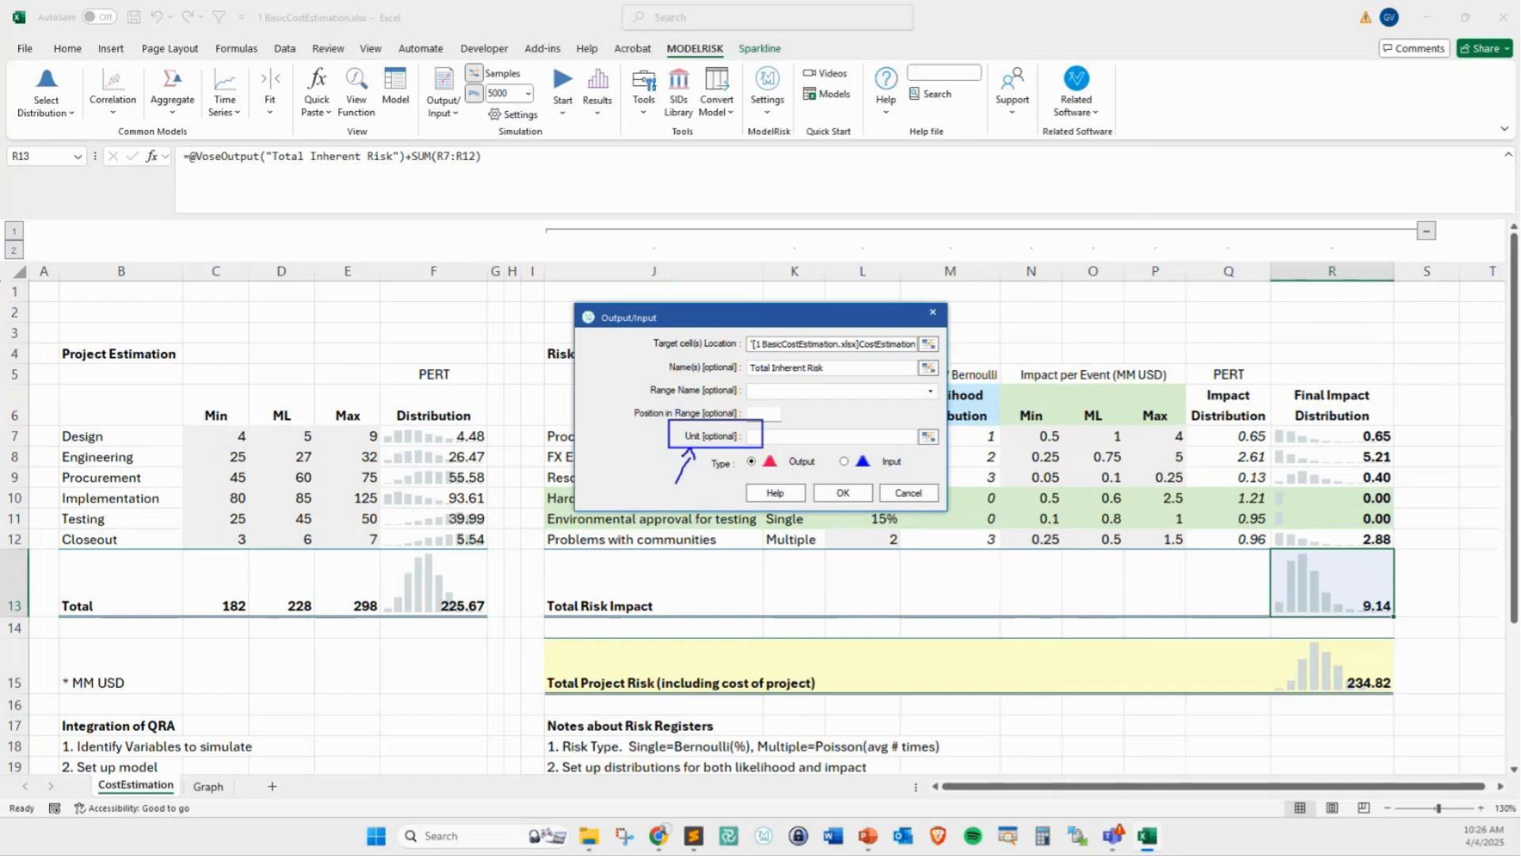
click(897, 497)
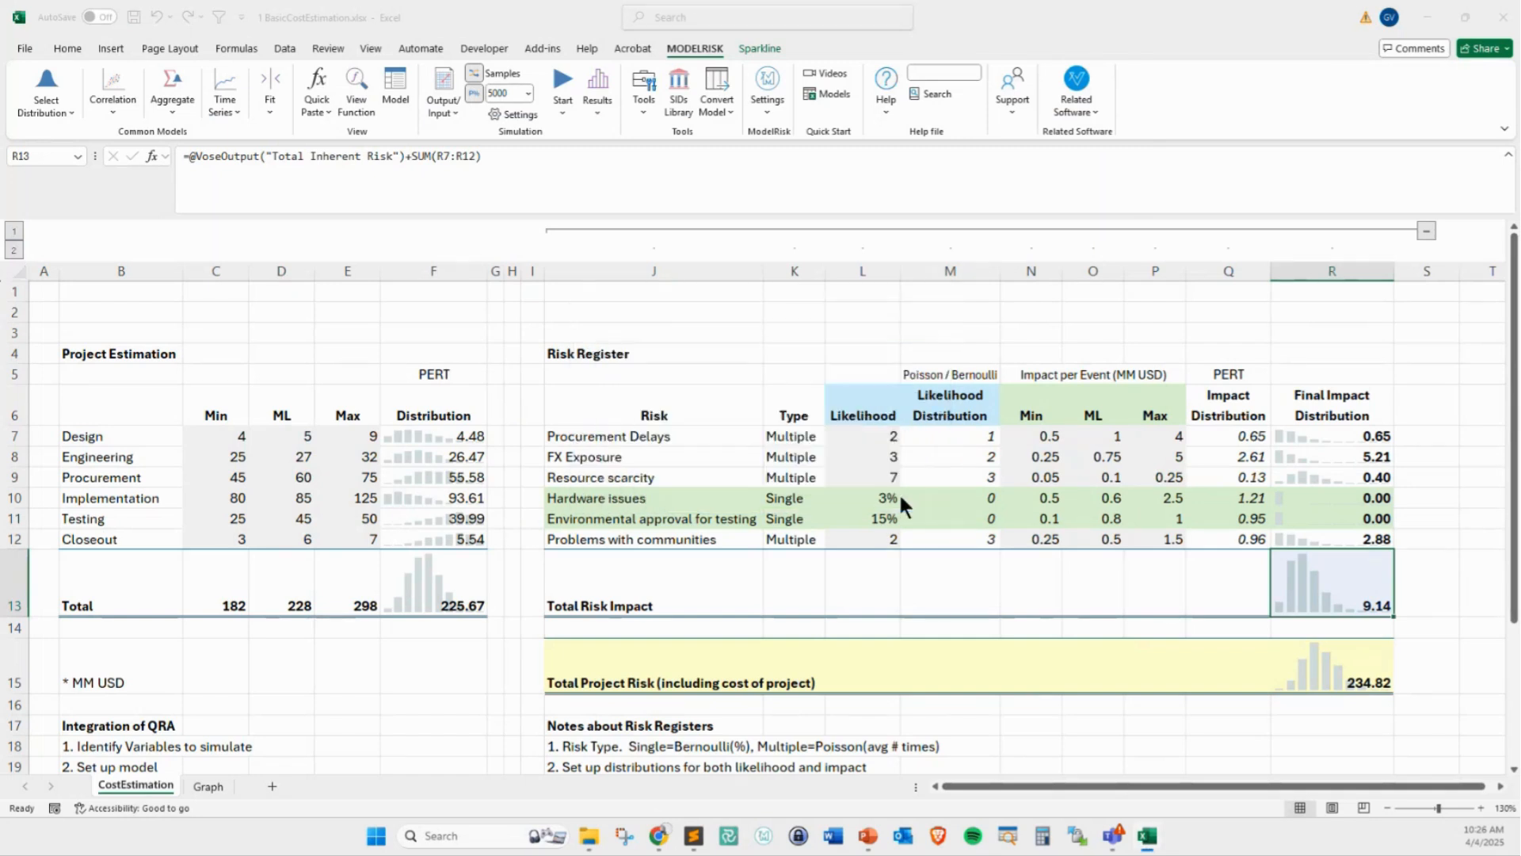
Reopen the simulation results and view the general plot properties of the Tornado chart without changing them
click(602, 87)
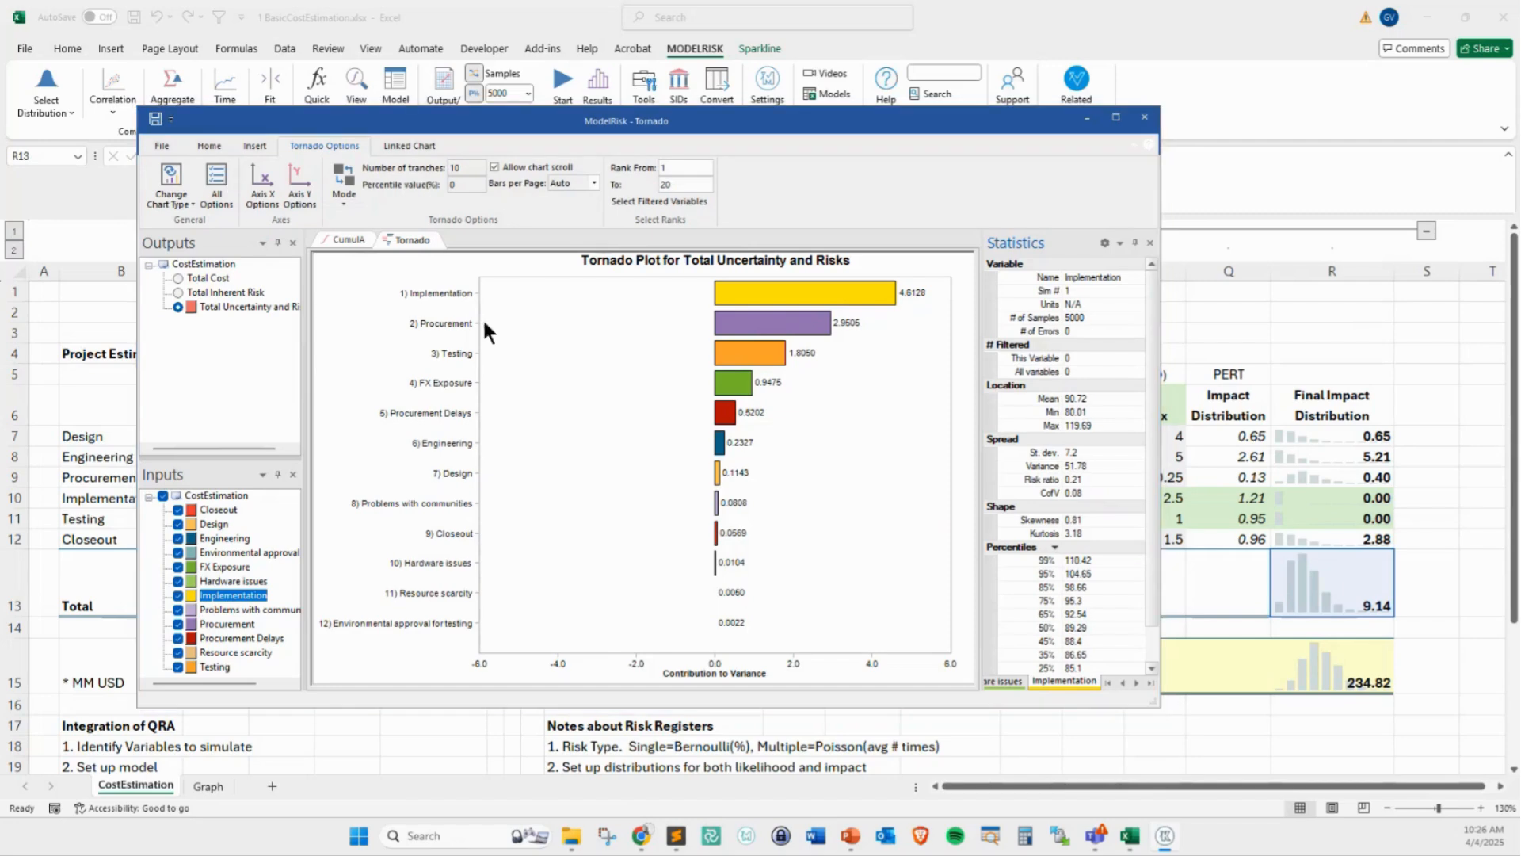
double_click(526, 265)
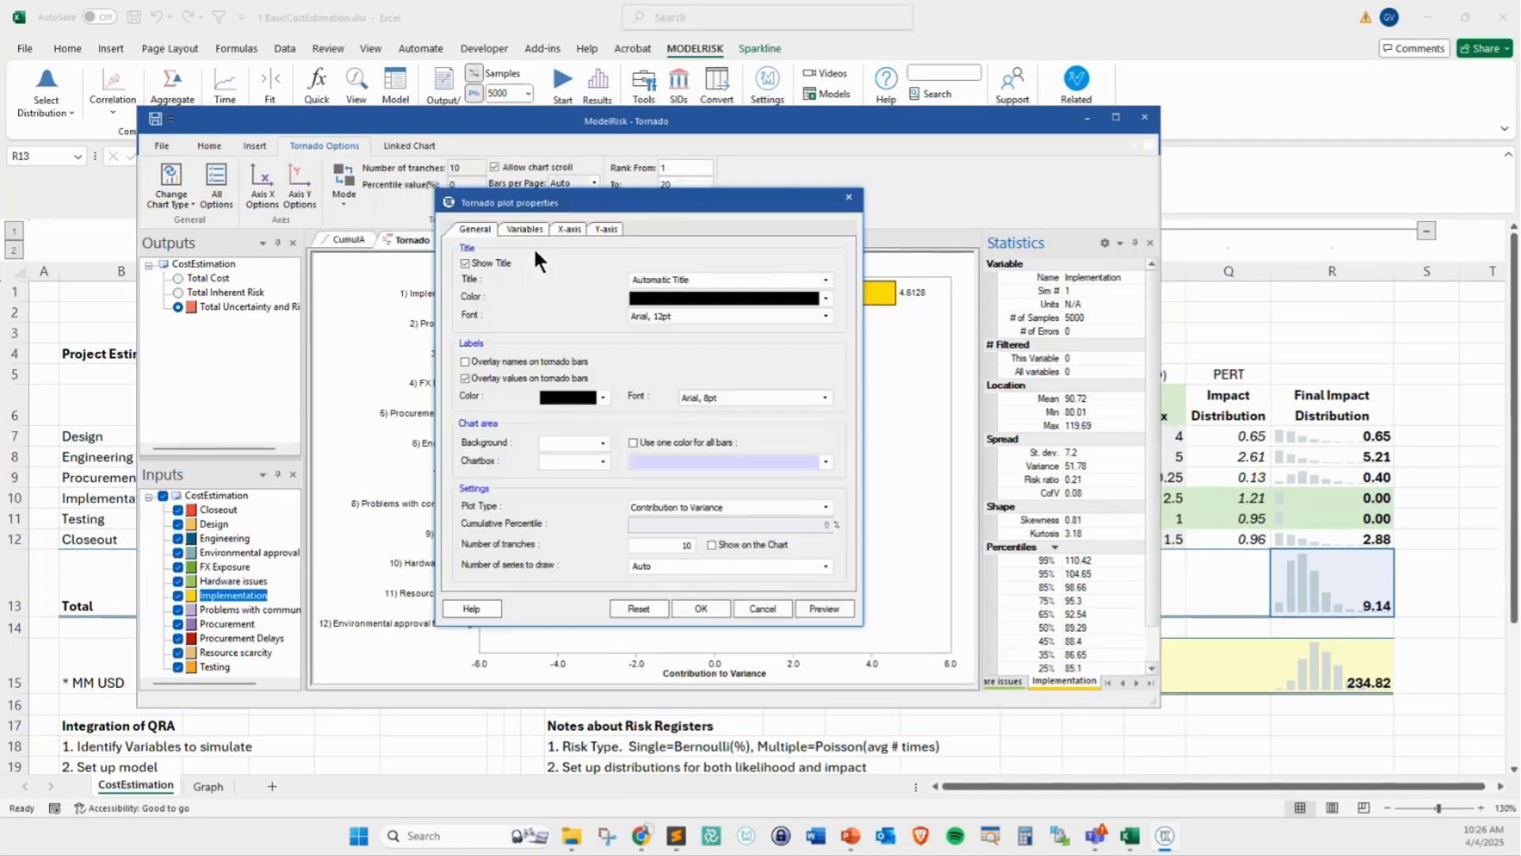
click(849, 198)
Add a marker at X = 230 to the ascending cumulative chart of Total Cost
click(345, 239)
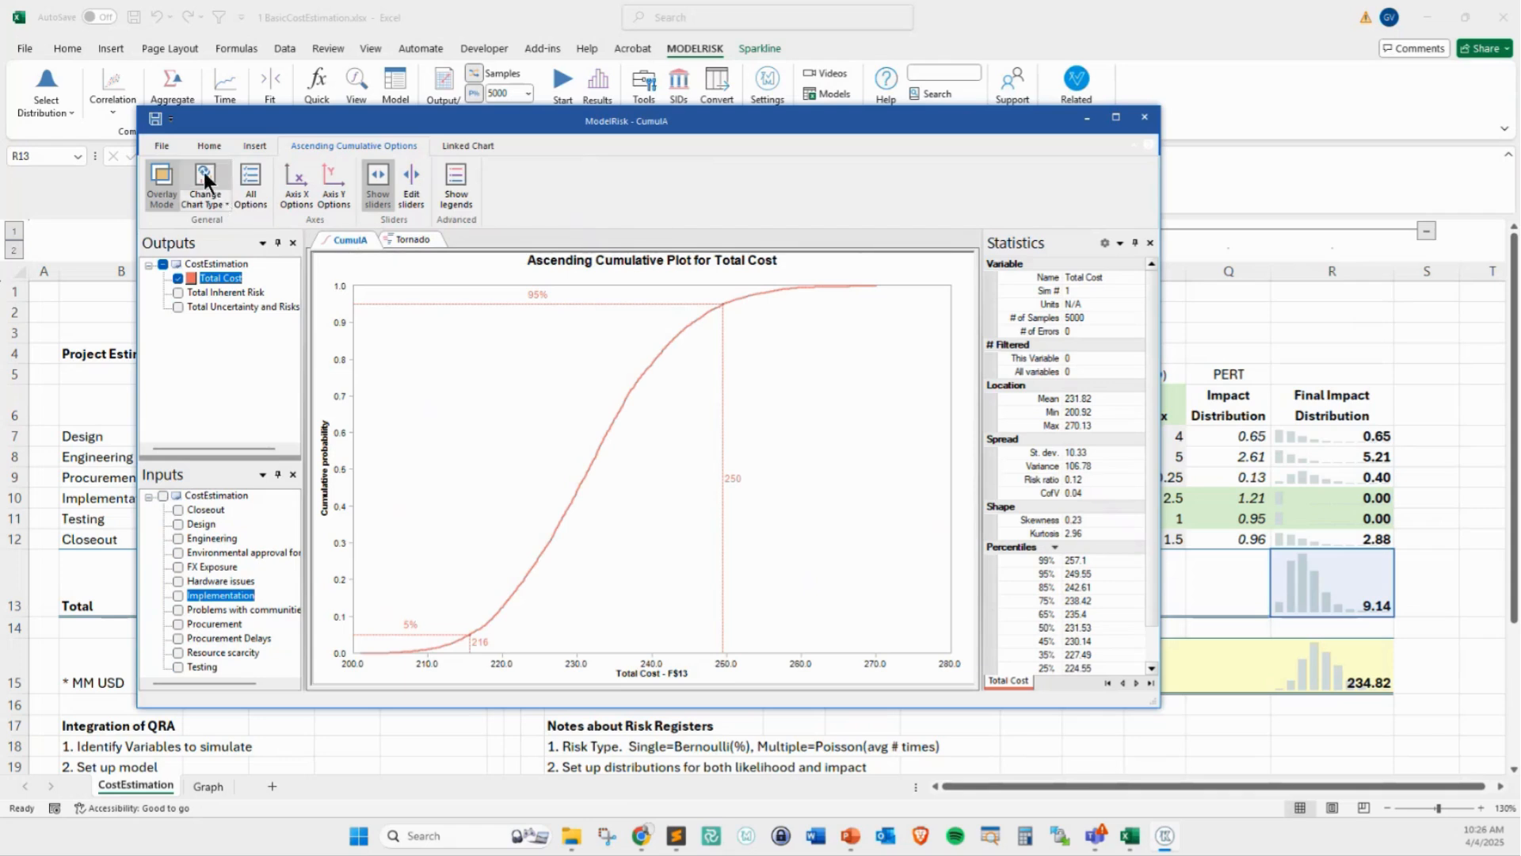
double_click(620, 394)
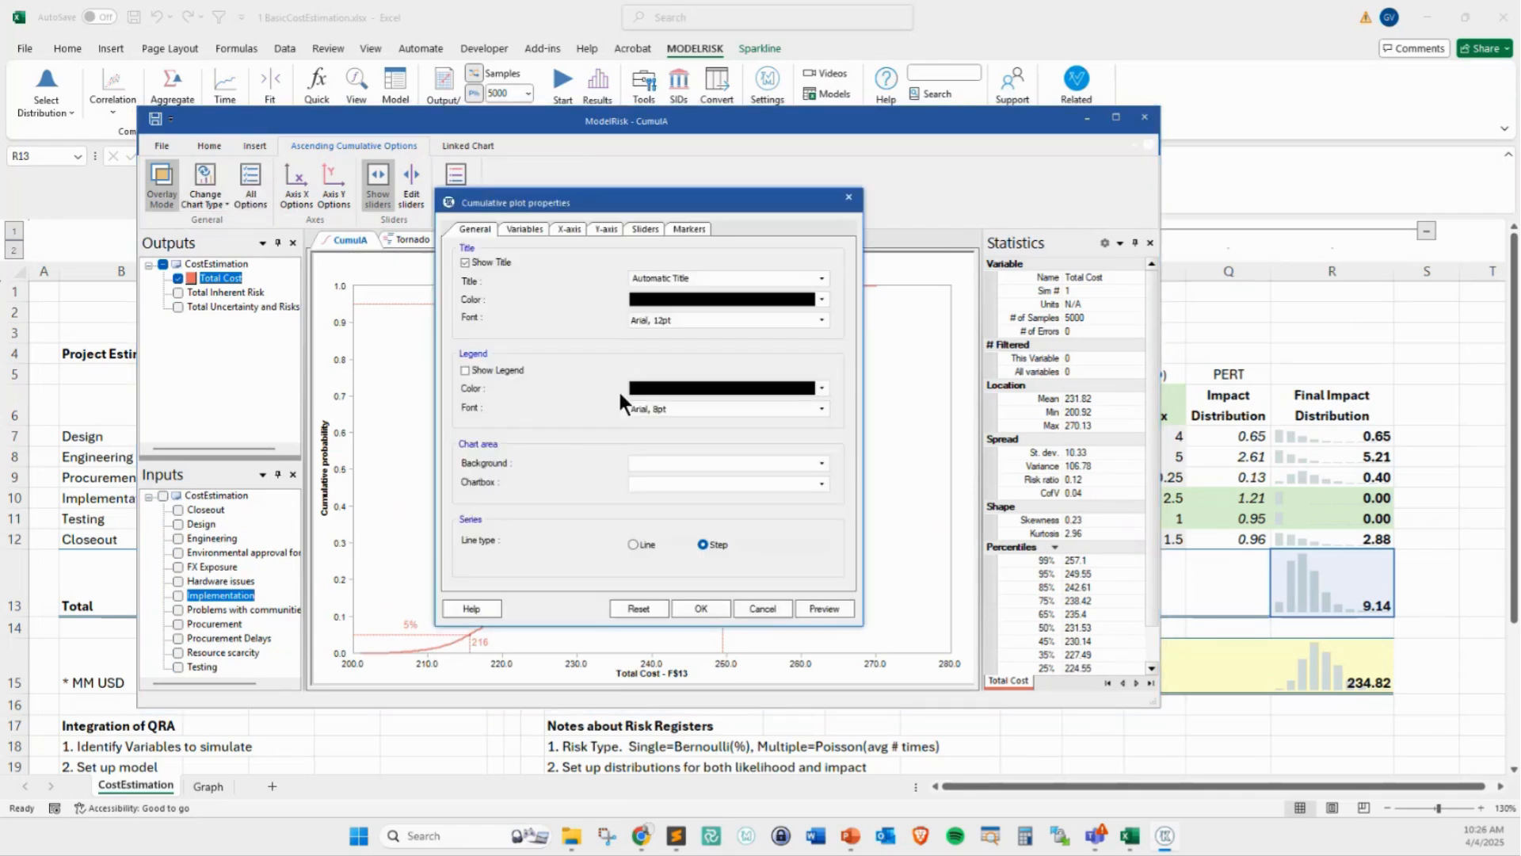
click(677, 229)
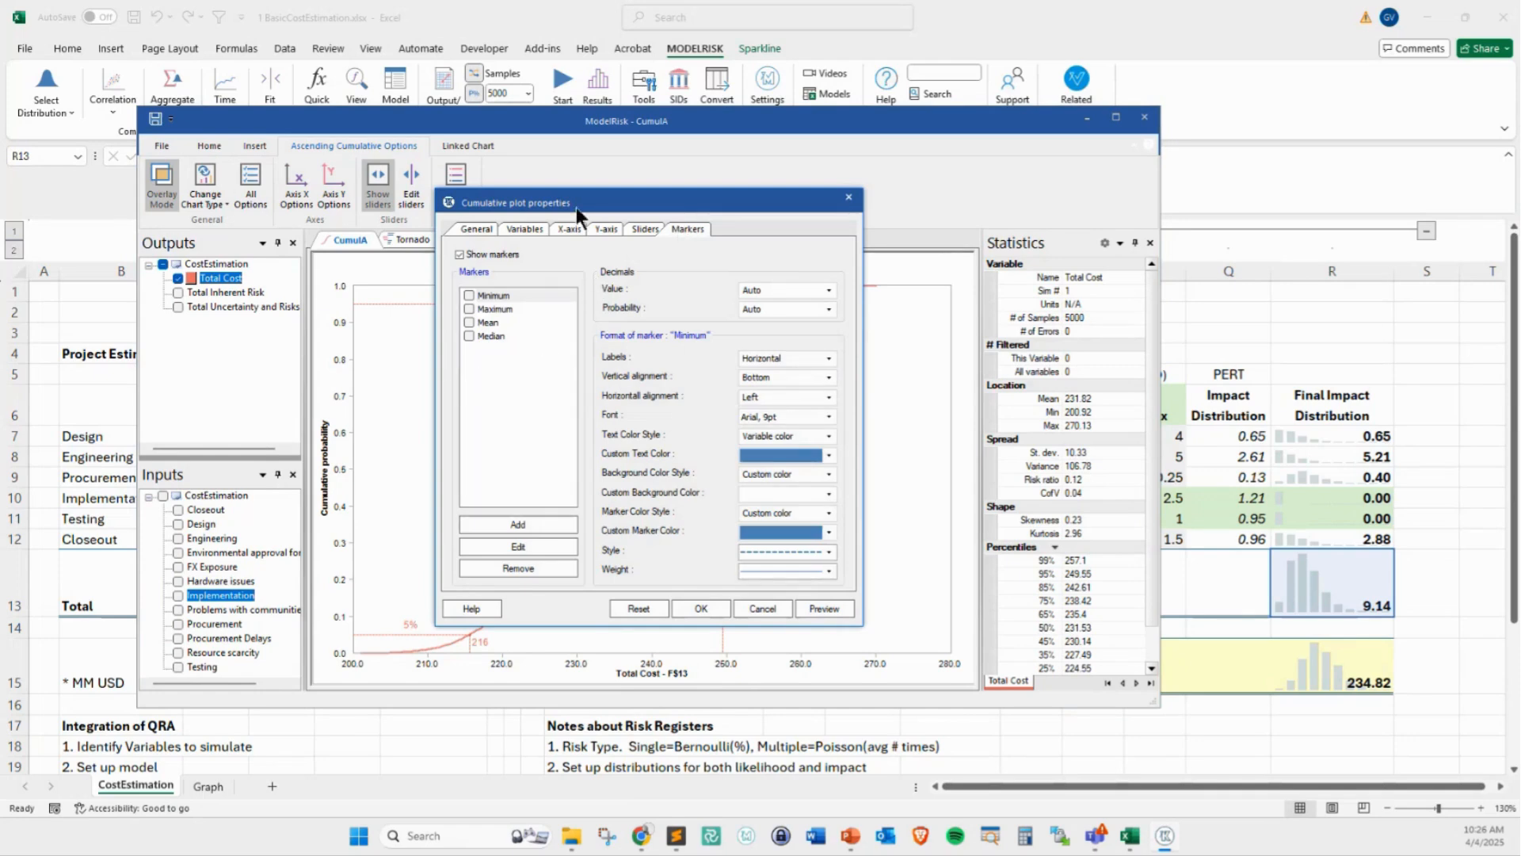
drag(576, 207, 699, 202)
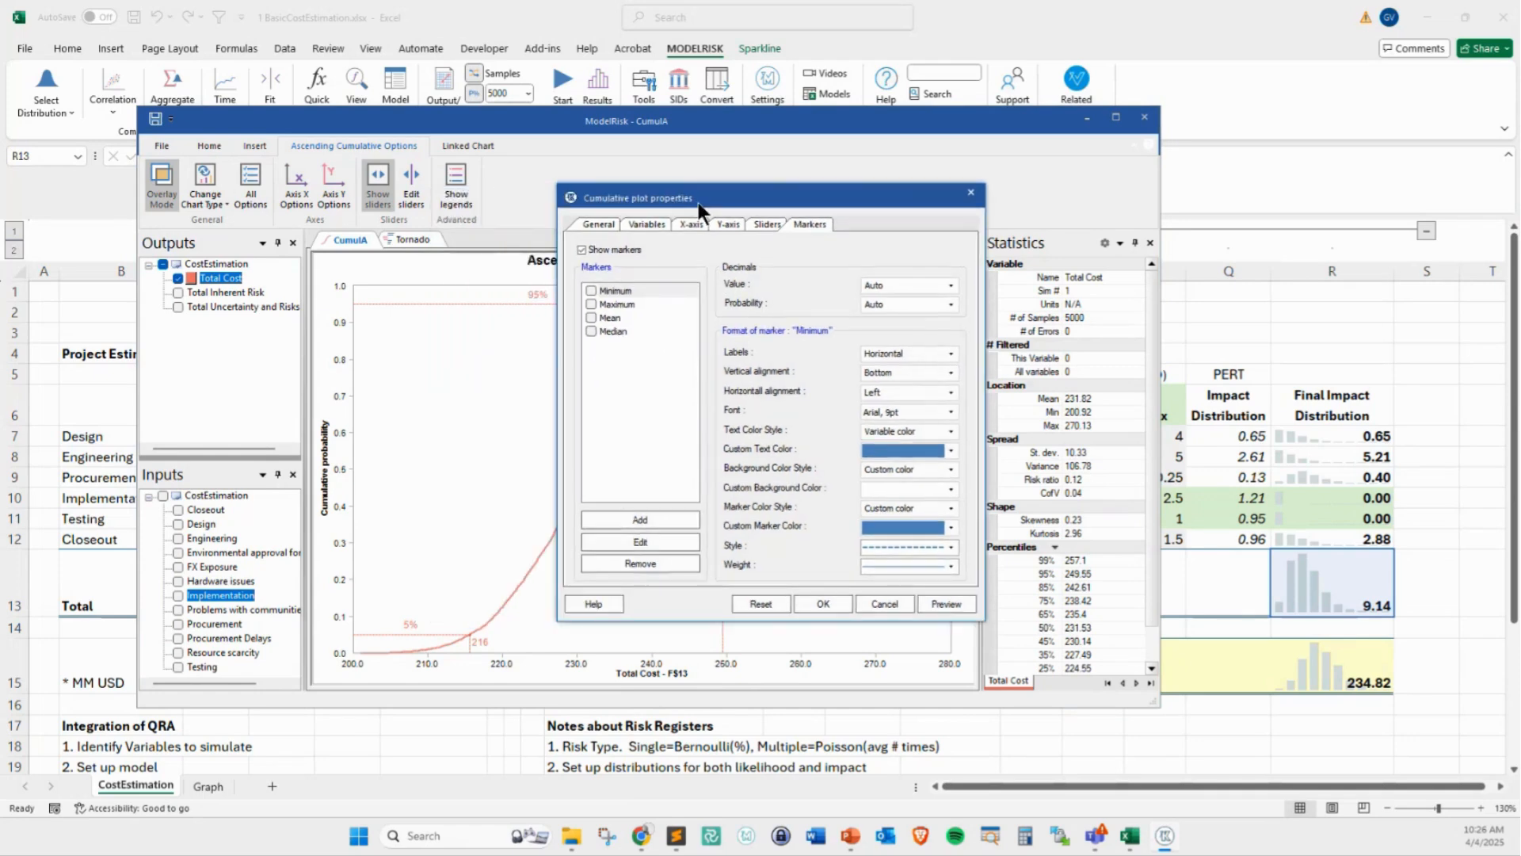
click(643, 520)
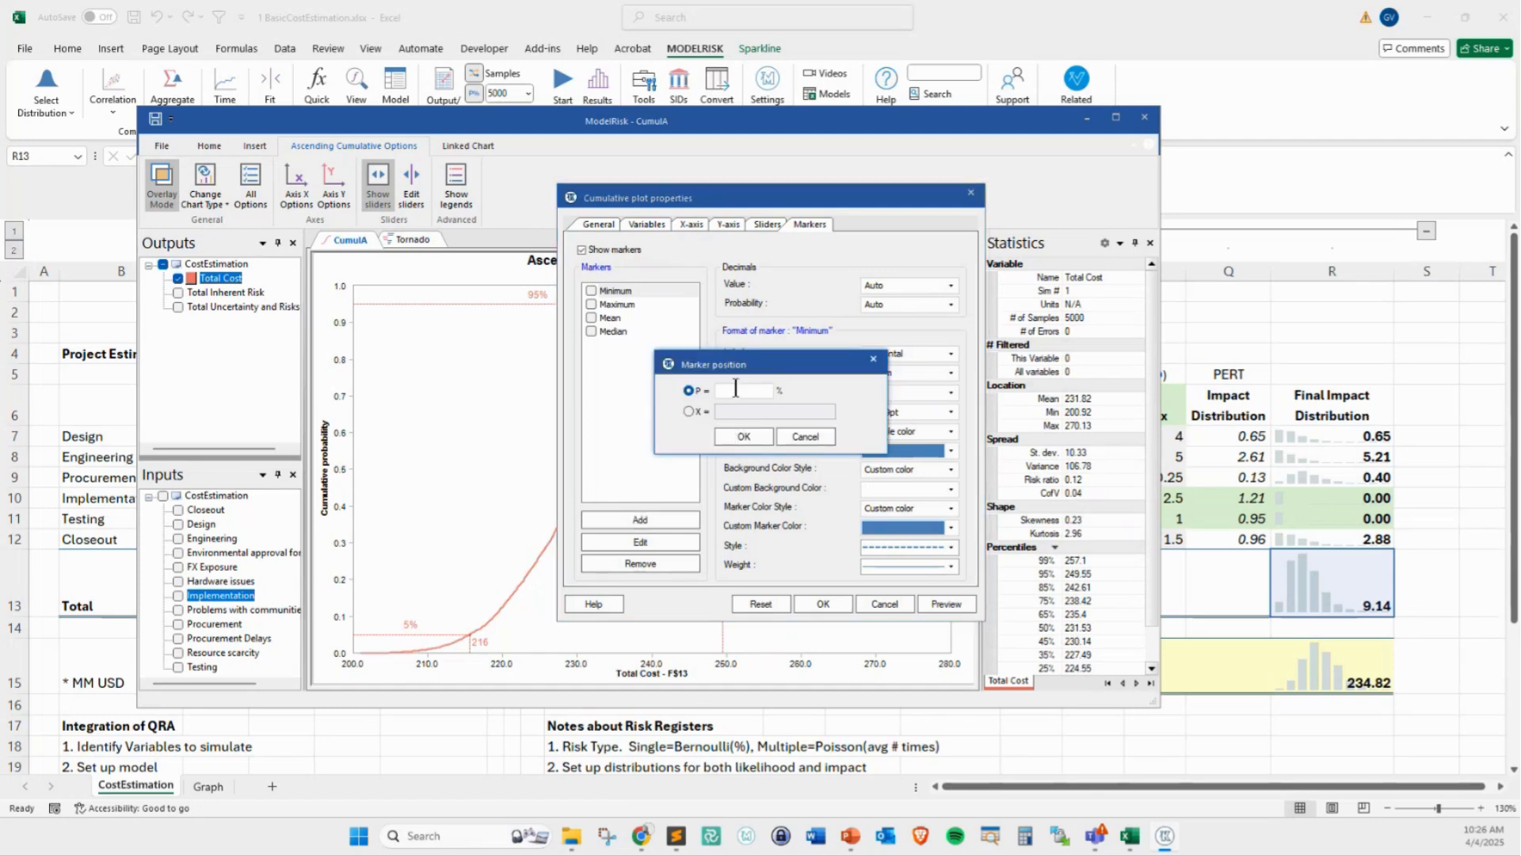
click(689, 411)
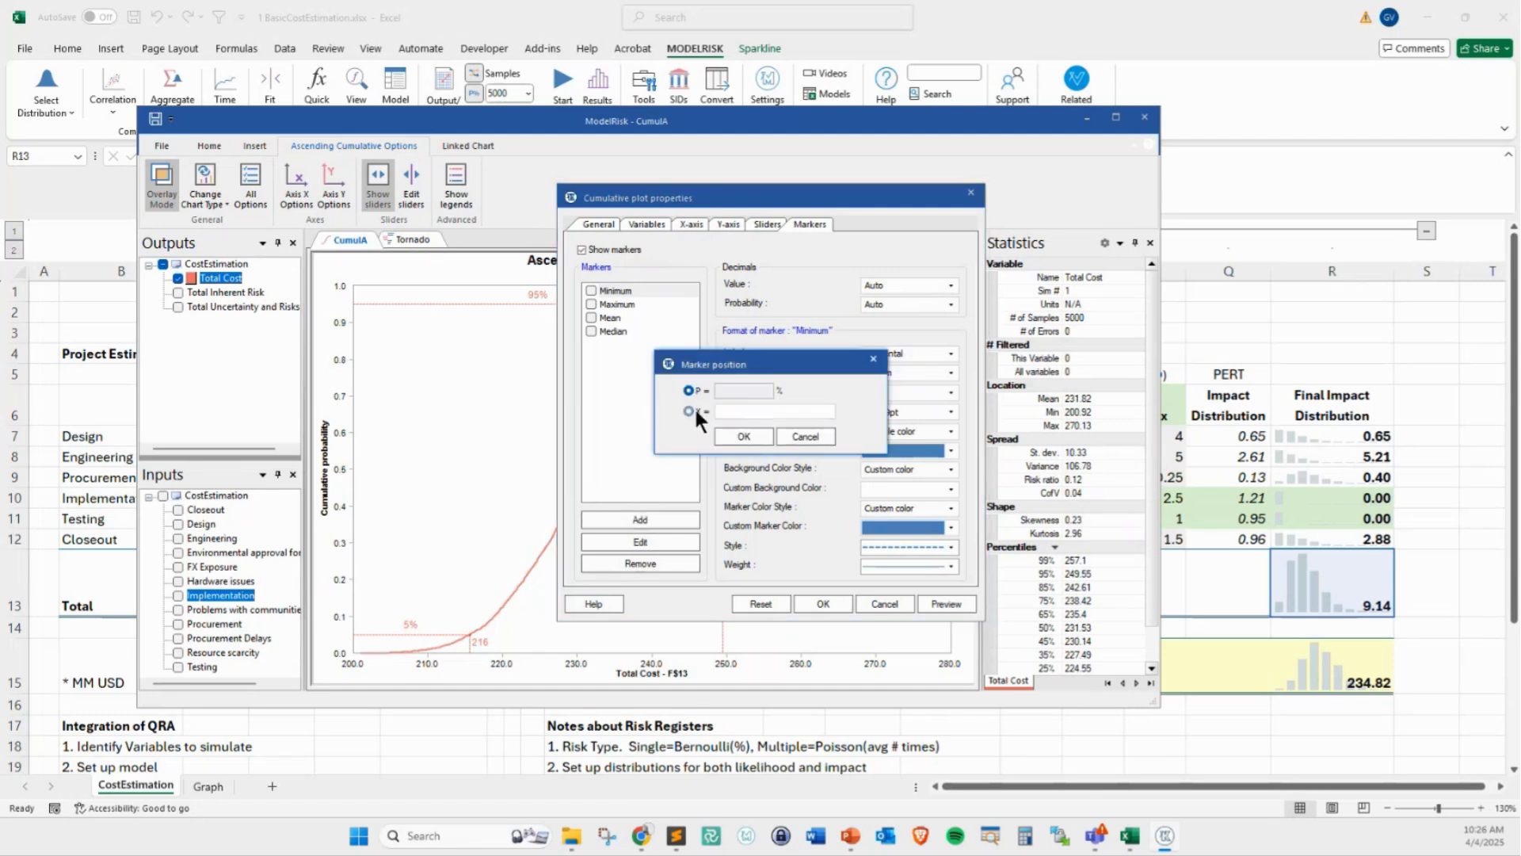
text(230)
click(741, 435)
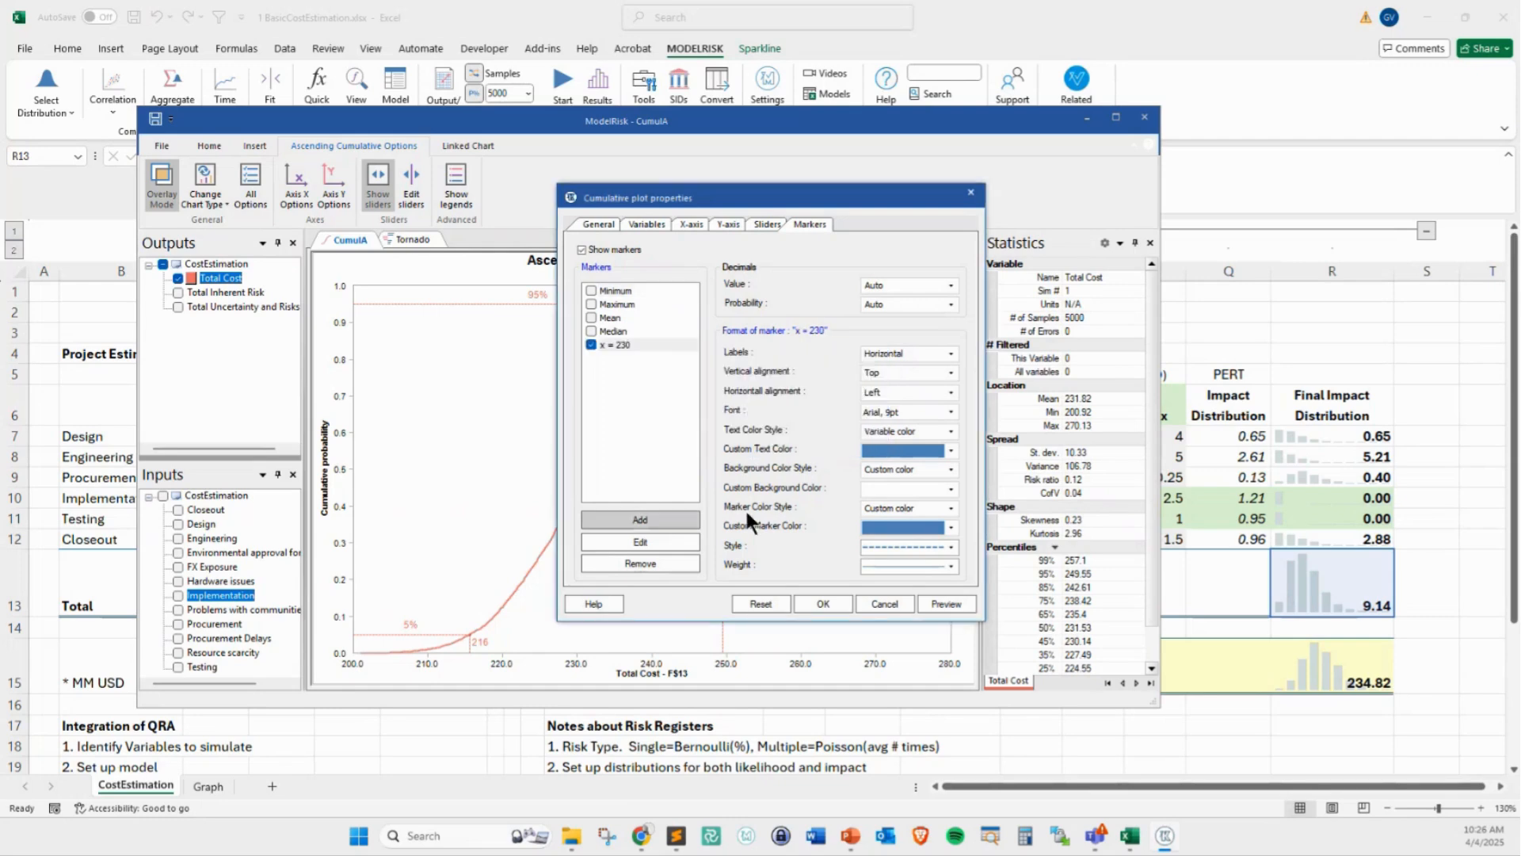
click(822, 604)
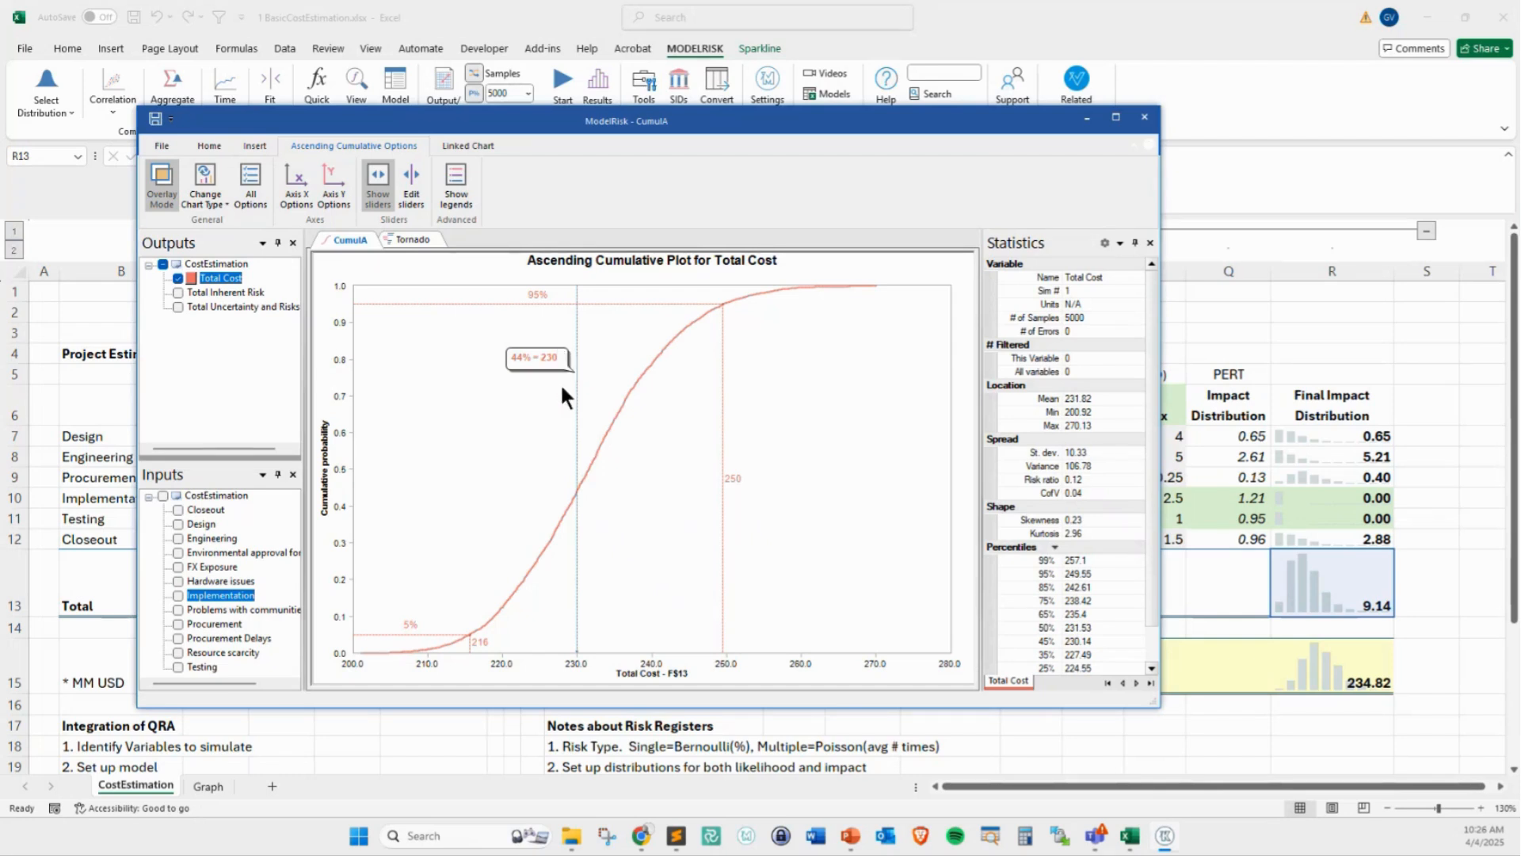
Overlay Total Uncertainty and Risks on the cumulative chart and move the upper slider to about 94%
click(179, 306)
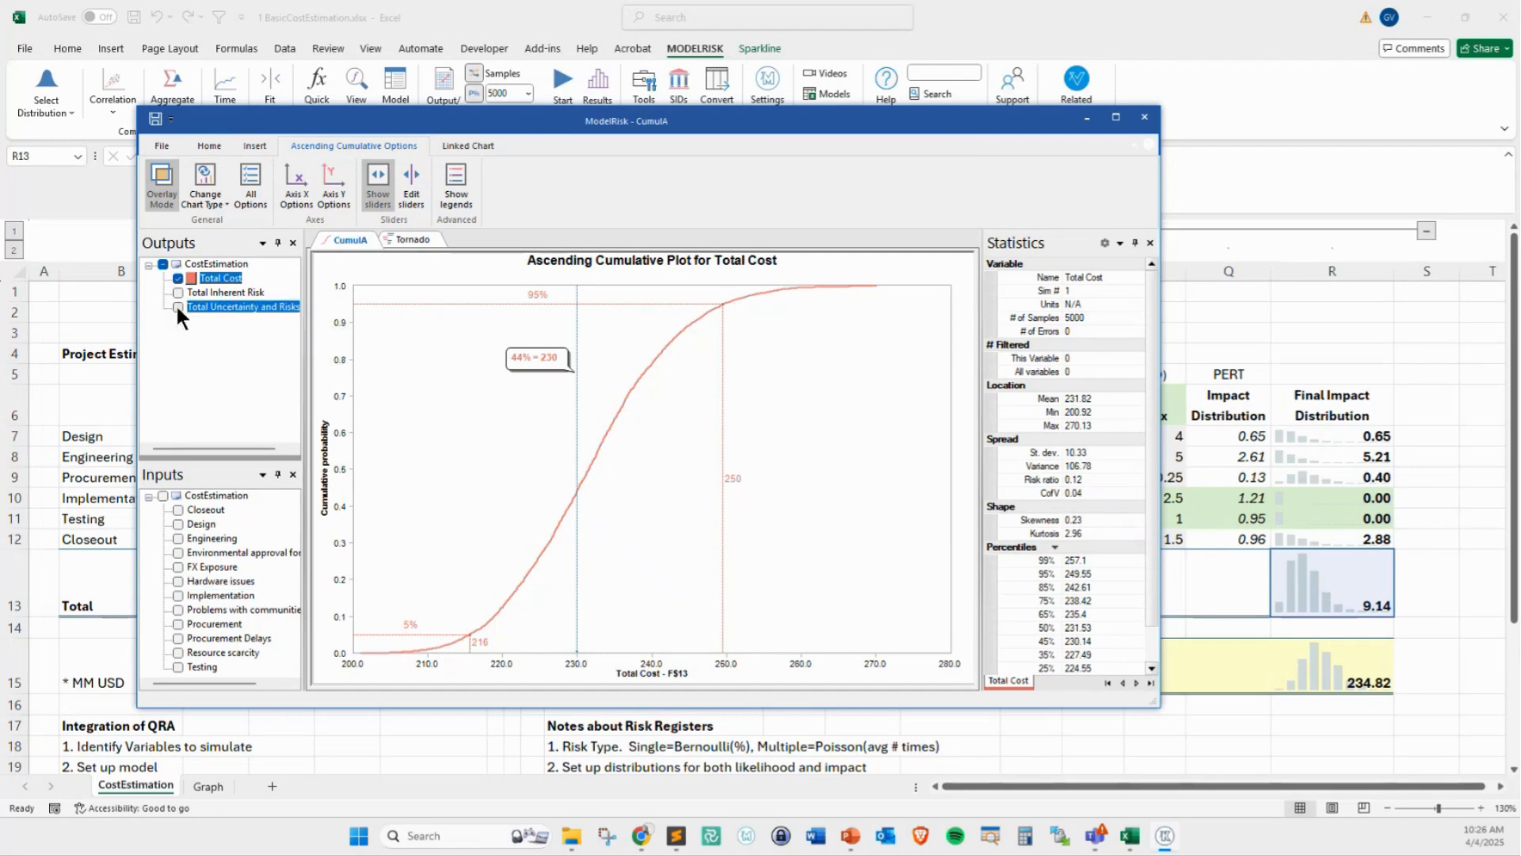
mouse_move(716, 387)
mouse_down()
mouse_move(663, 416)
mouse_move(602, 487)
mouse_move(638, 434)
mouse_move(705, 389)
mouse_up()
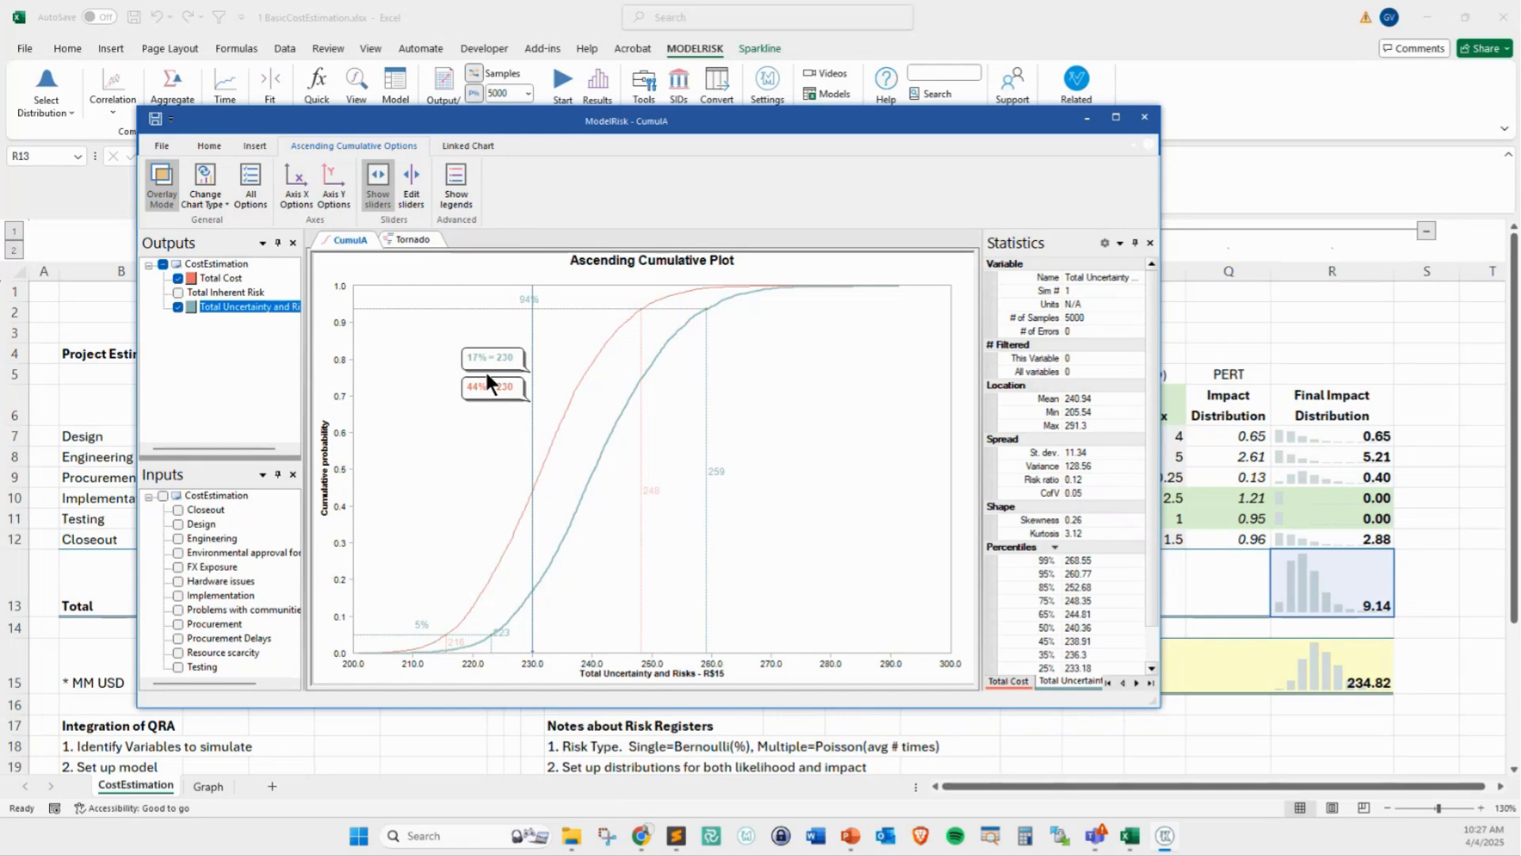
Copy the cumulative chart, switch to PowerPoint, leave the slide show and paste the chart onto slide 1 of From RISK to ModelRisk.pptx
click(206, 149)
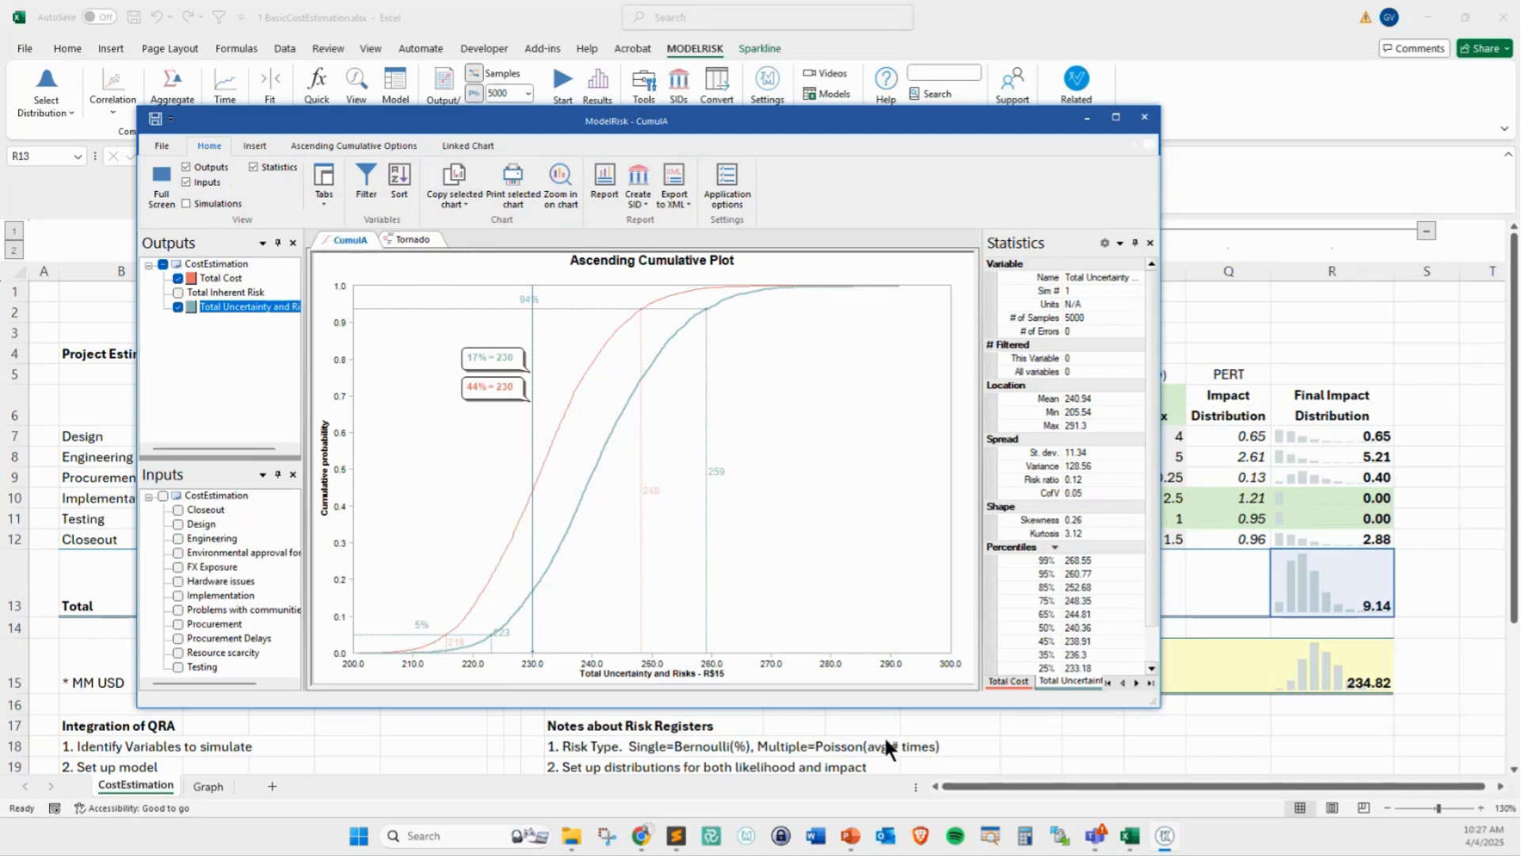
click(863, 744)
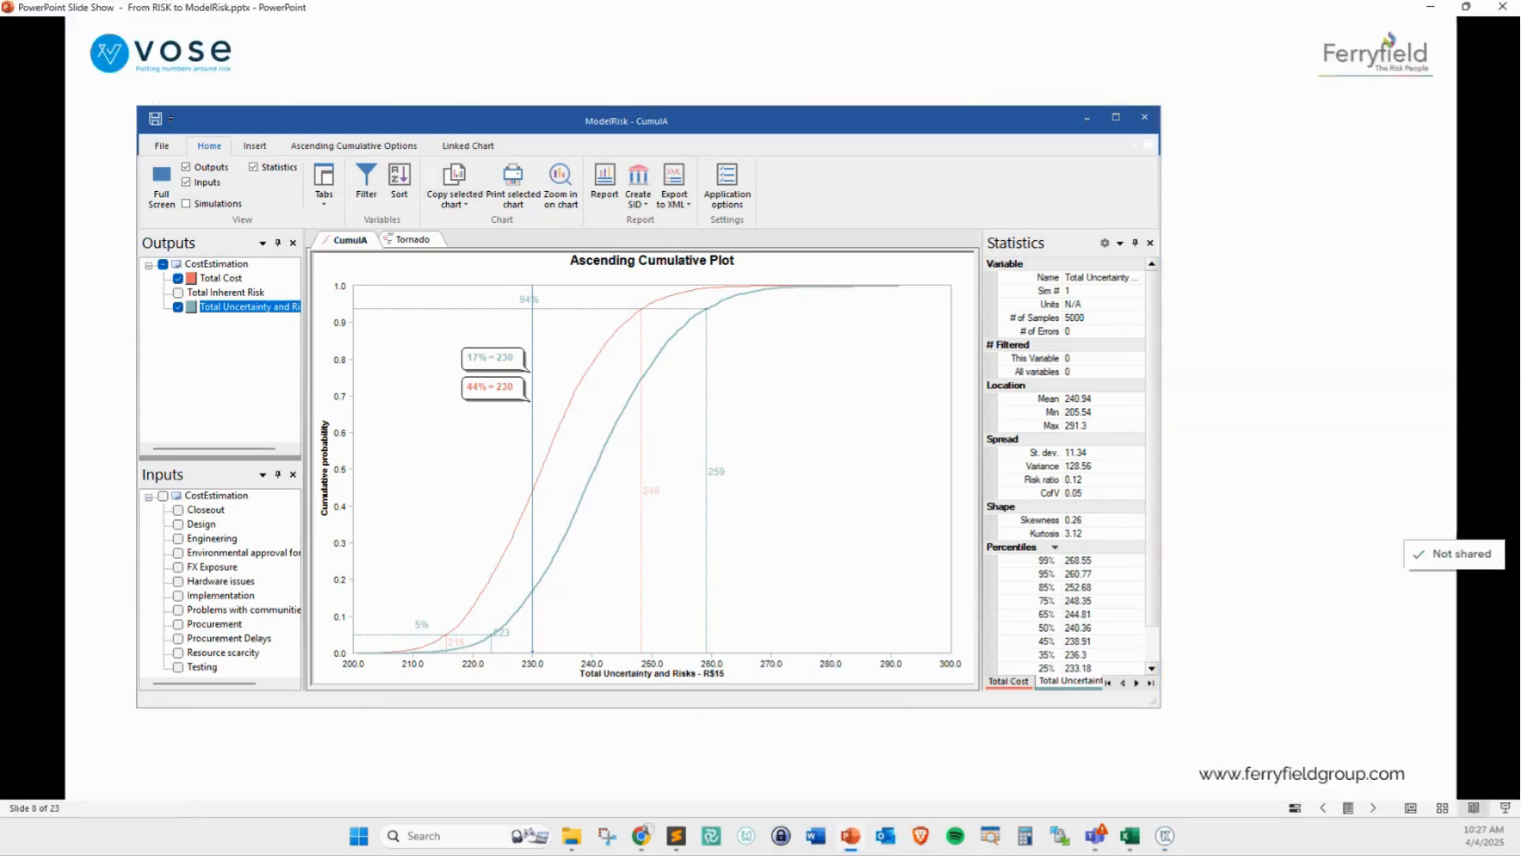
click(1088, 118)
click(1088, 117)
key(Escape)
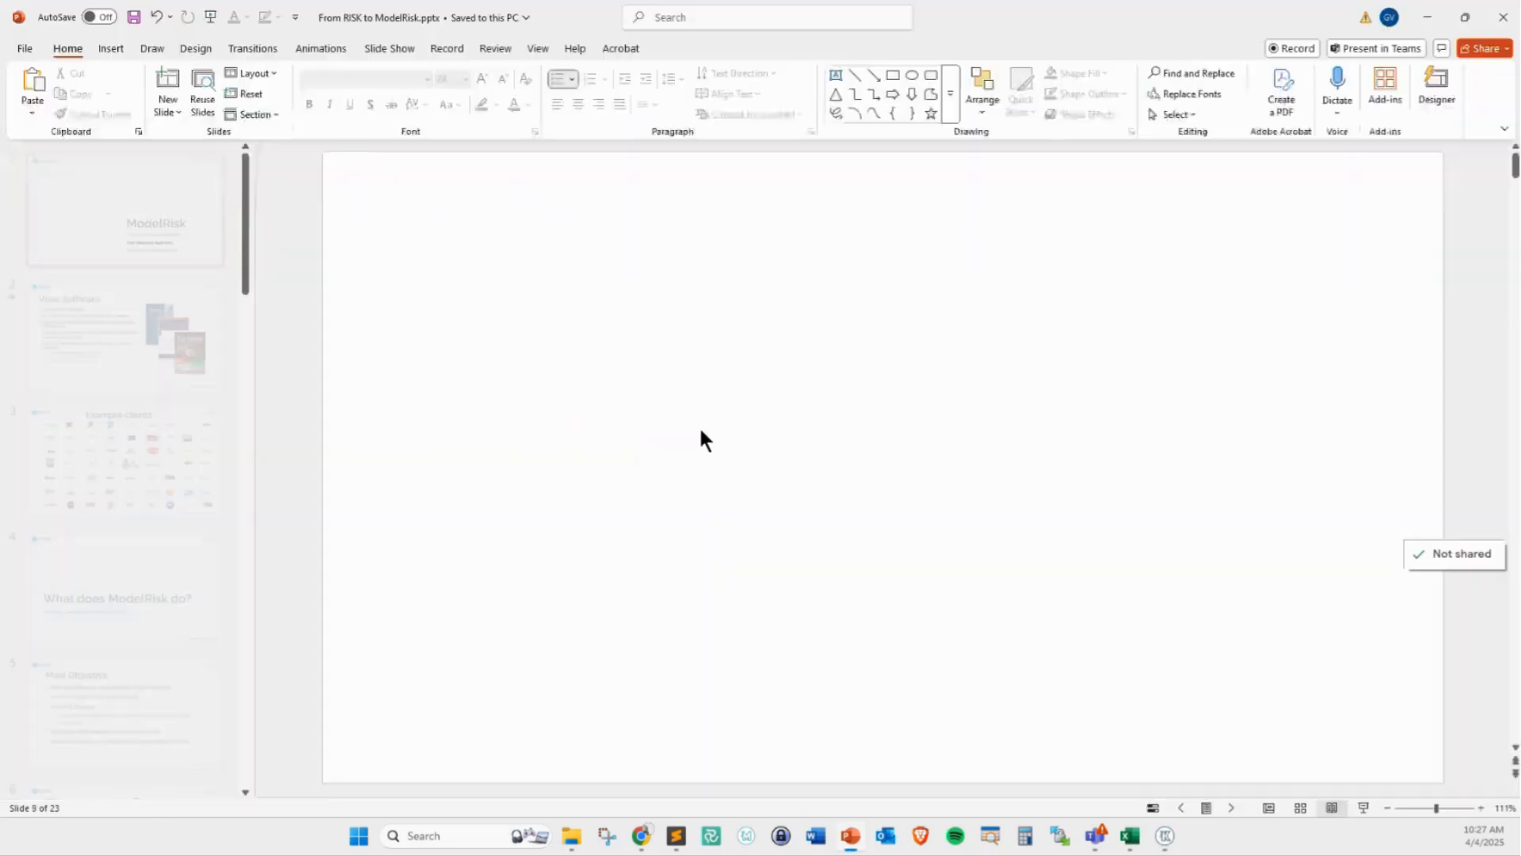
key(ctrl+v)
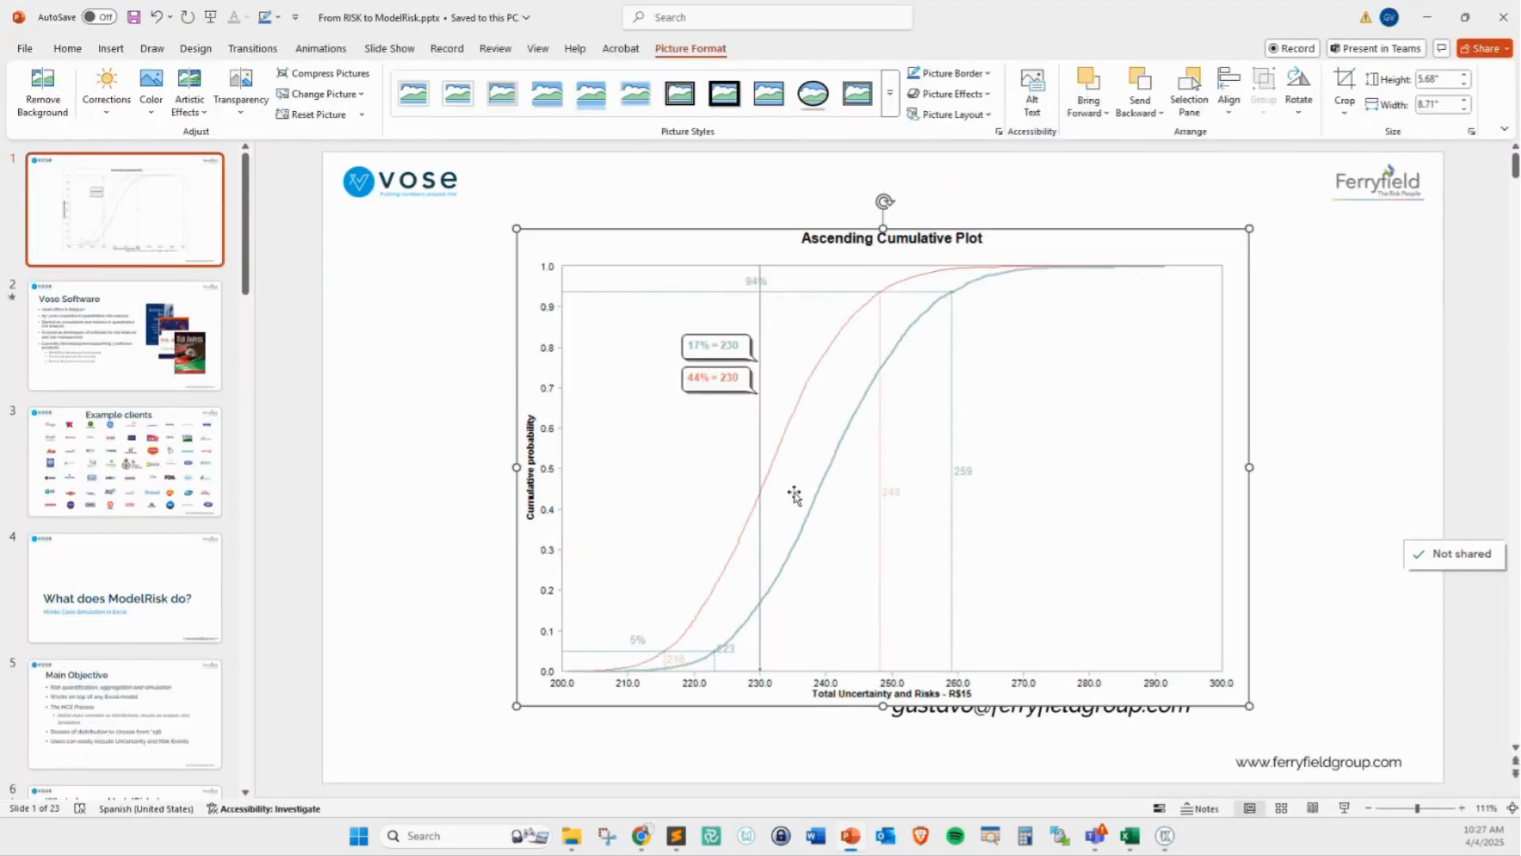
Delete the pasted chart from slide 1 and return to the ModelRisk results window over the Excel workbook
key(Delete)
key(alt+Tab)
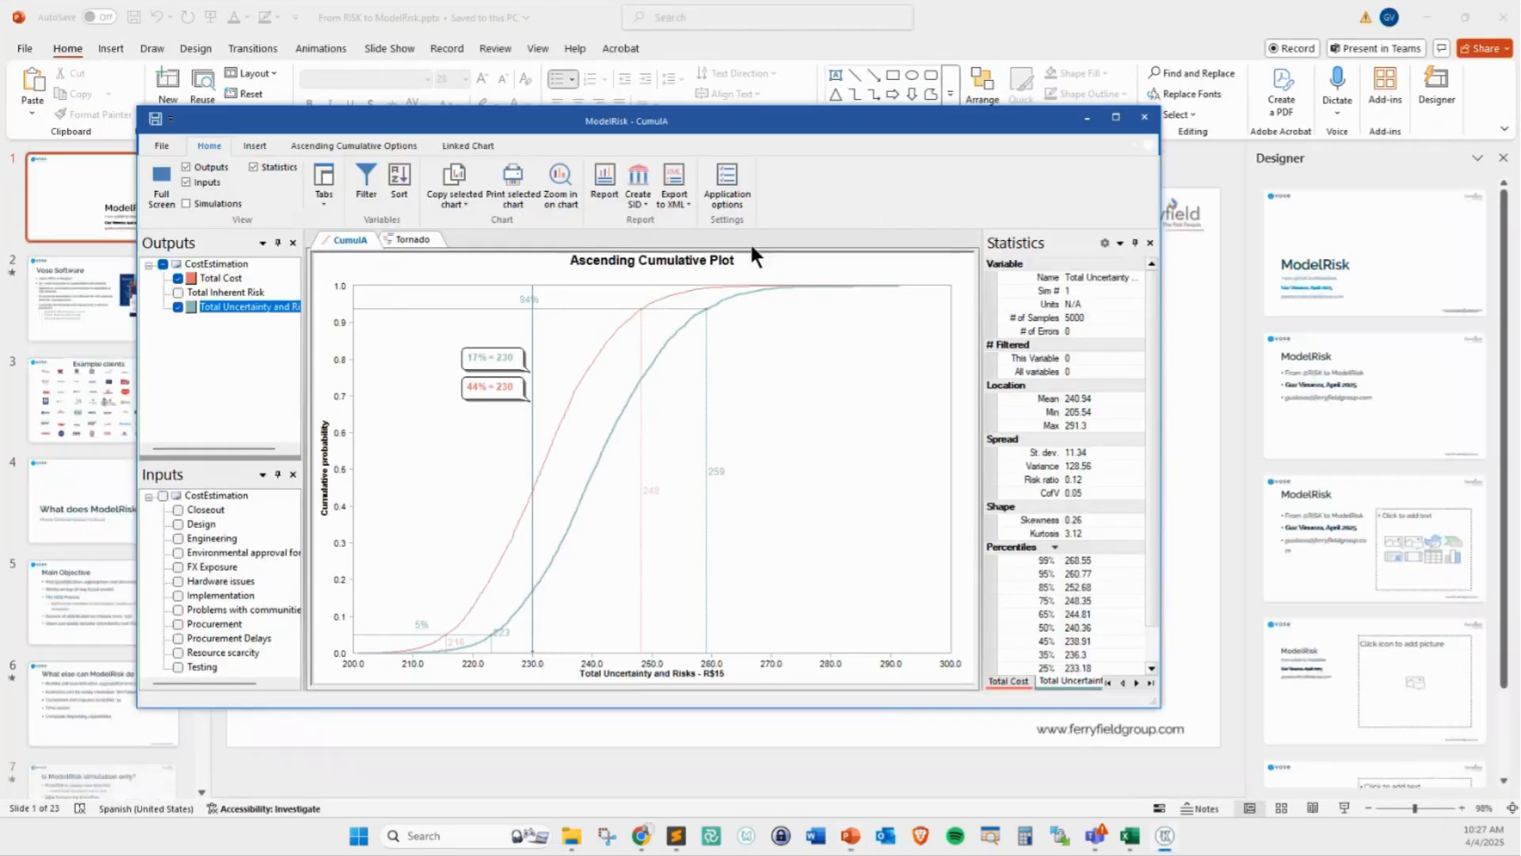
click(1430, 14)
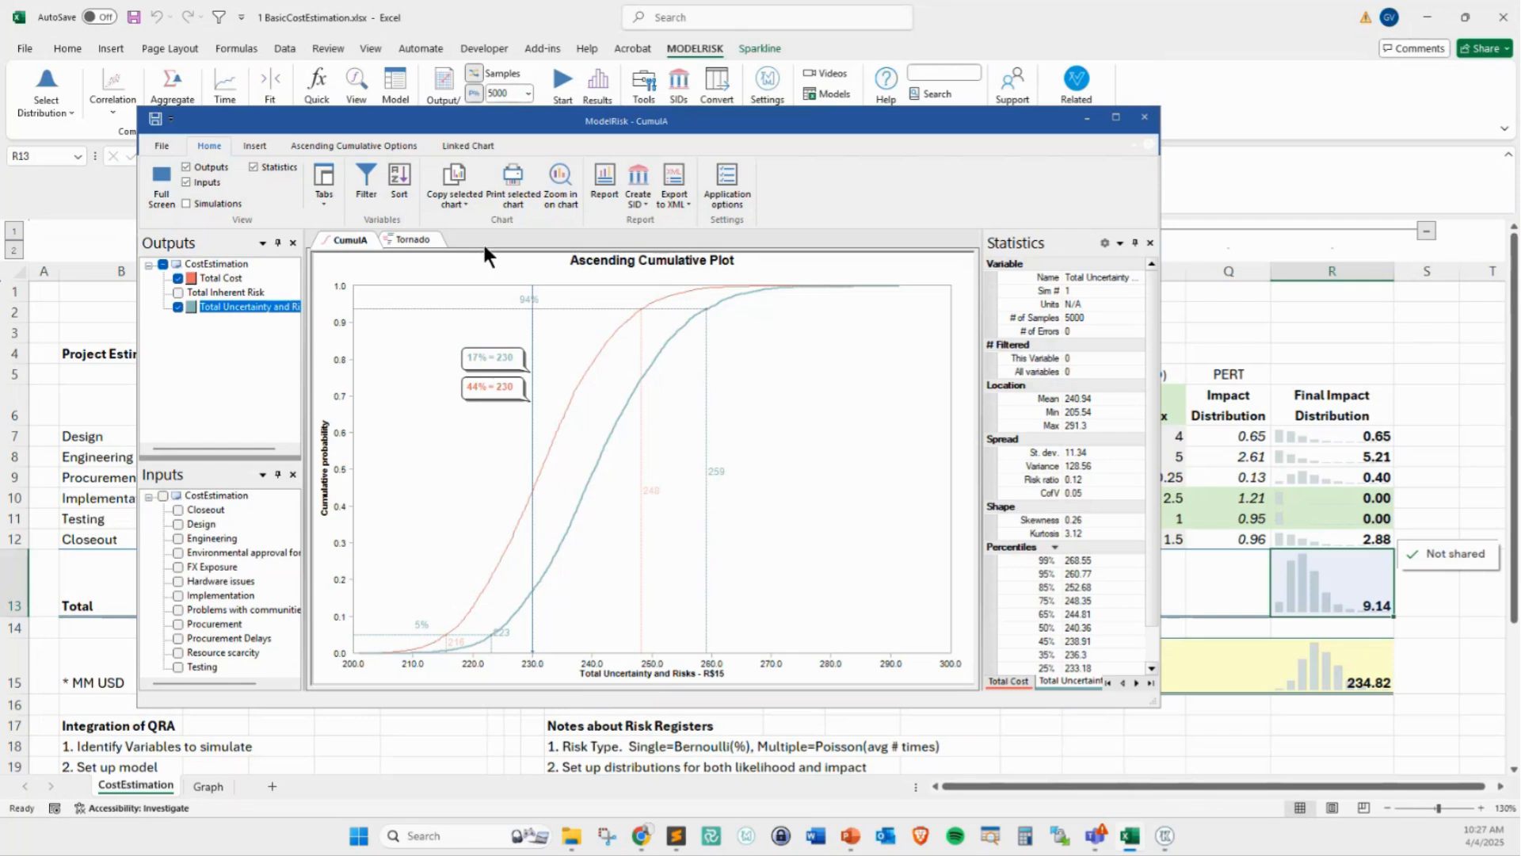
Insert a data list limited to Total Cost, Total Uncertainty and Risks, and Implementation, and copy the selected data
click(253, 146)
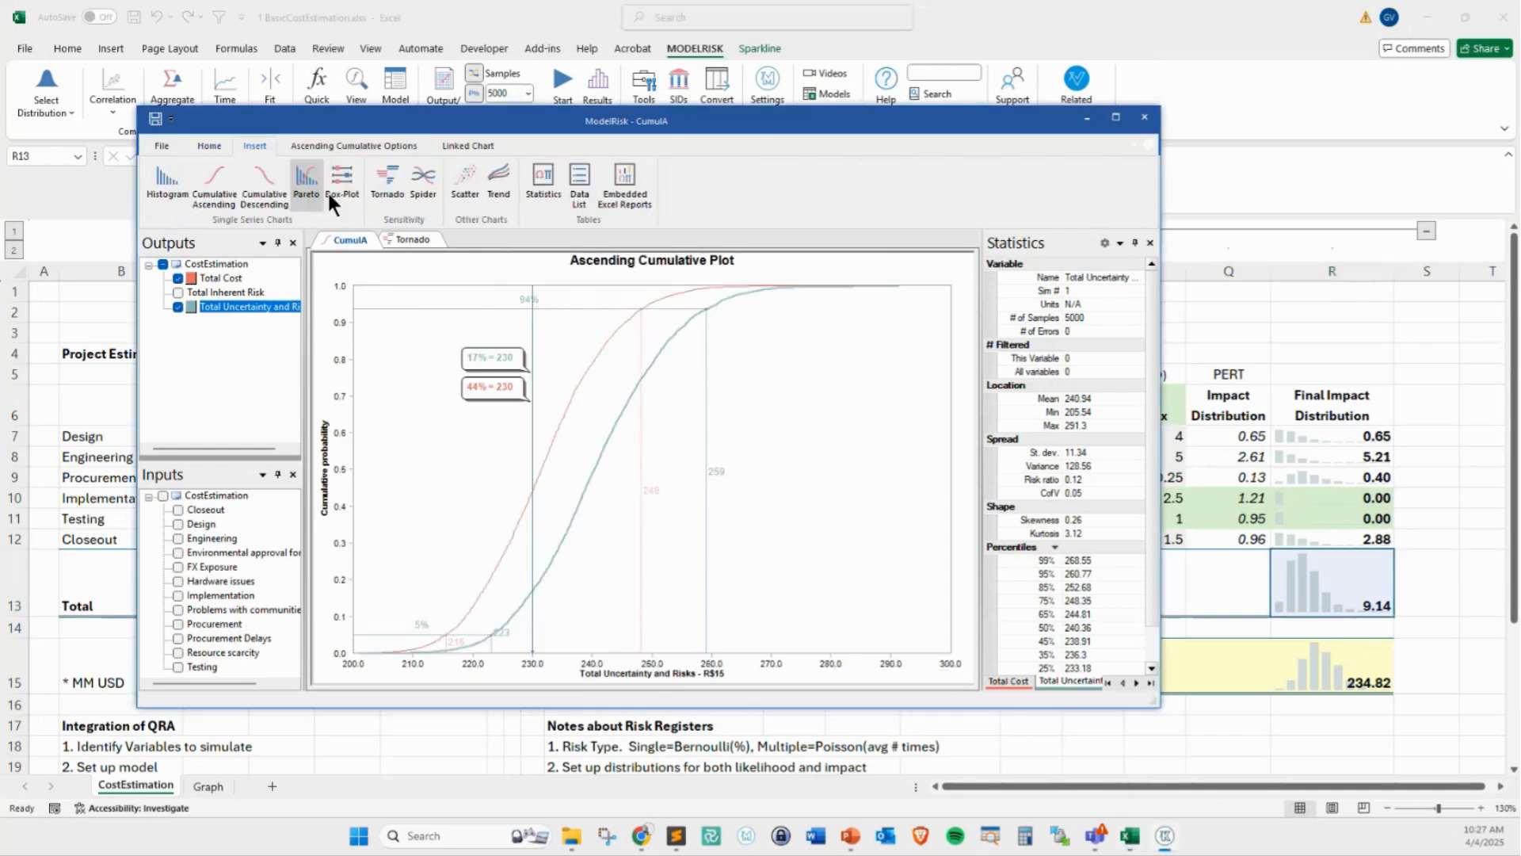
click(578, 194)
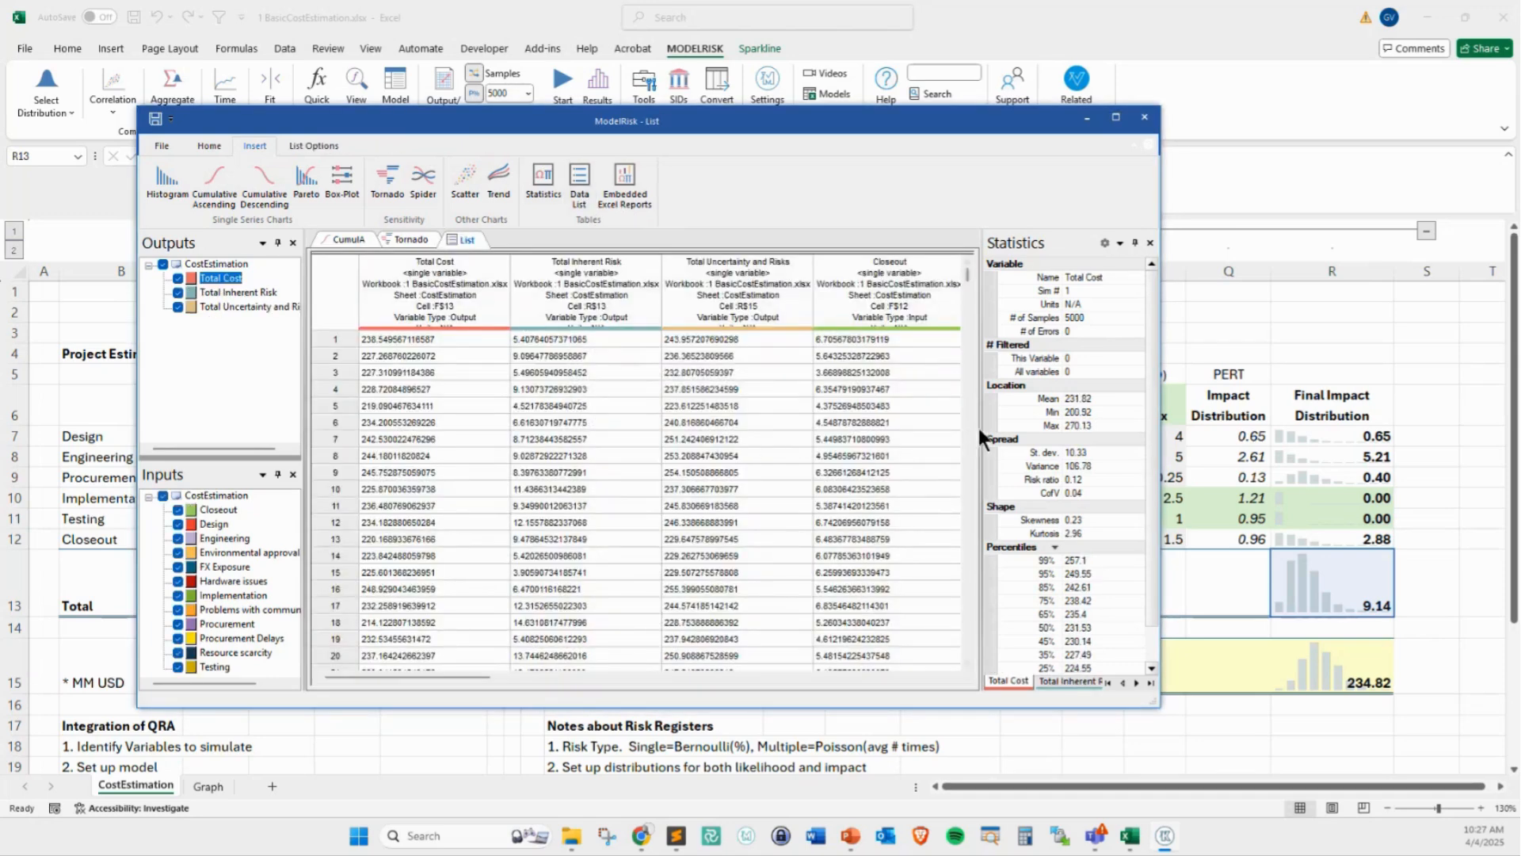
click(163, 496)
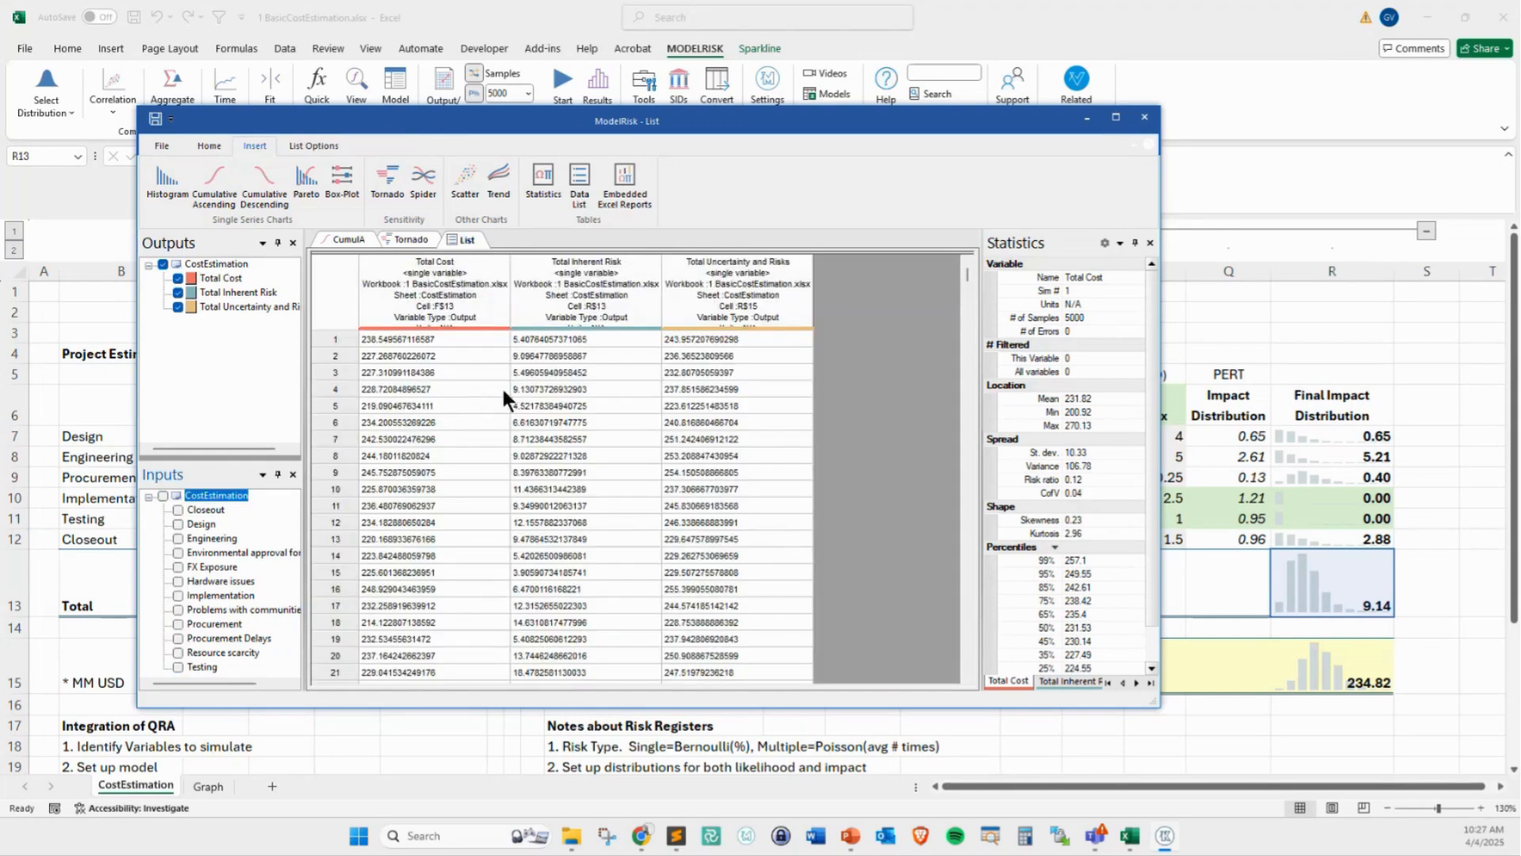
click(178, 292)
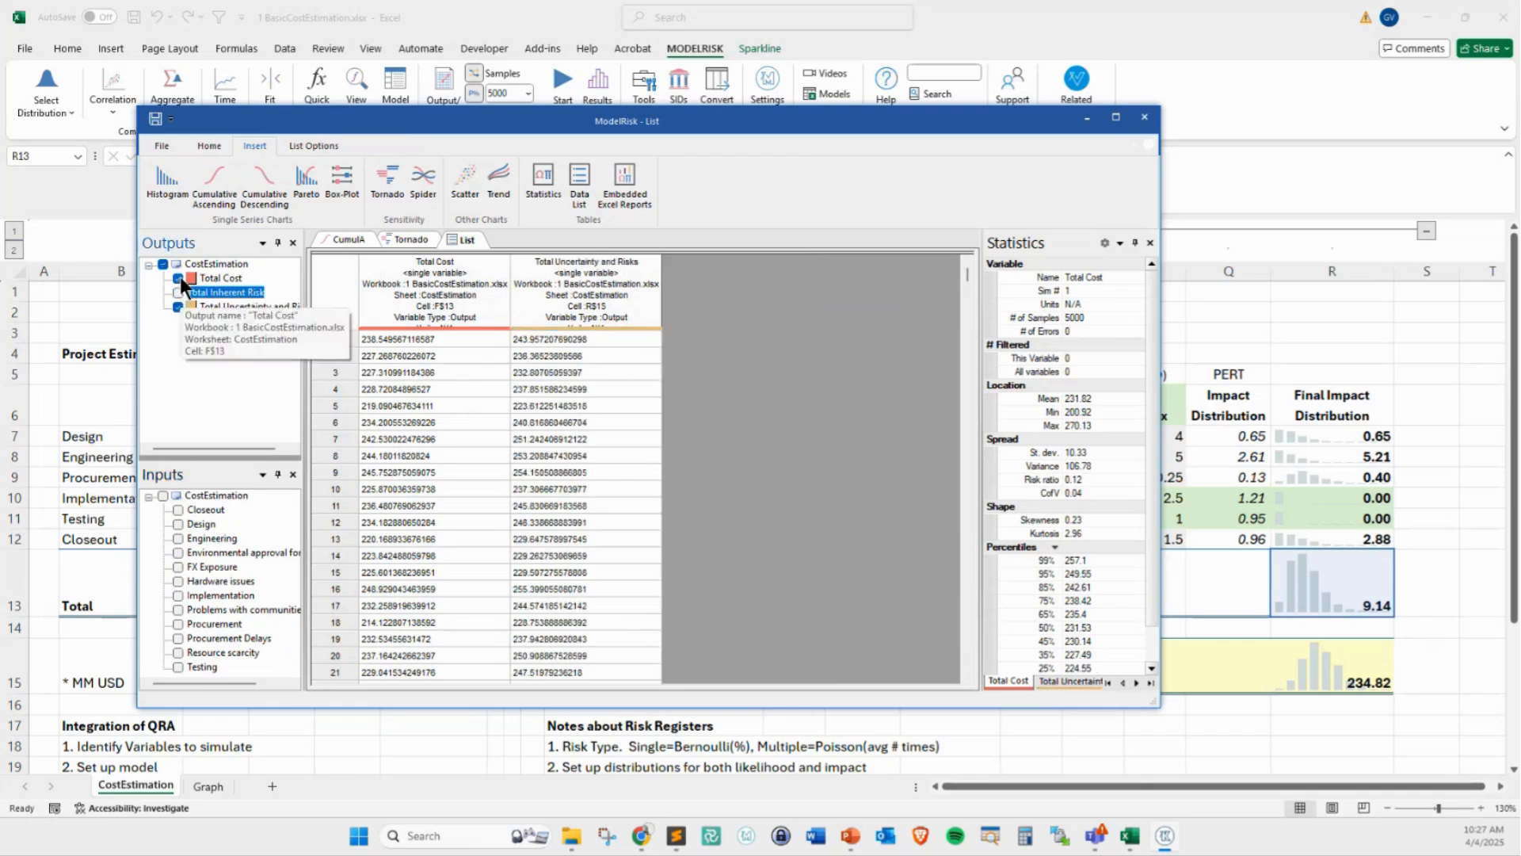
click(179, 595)
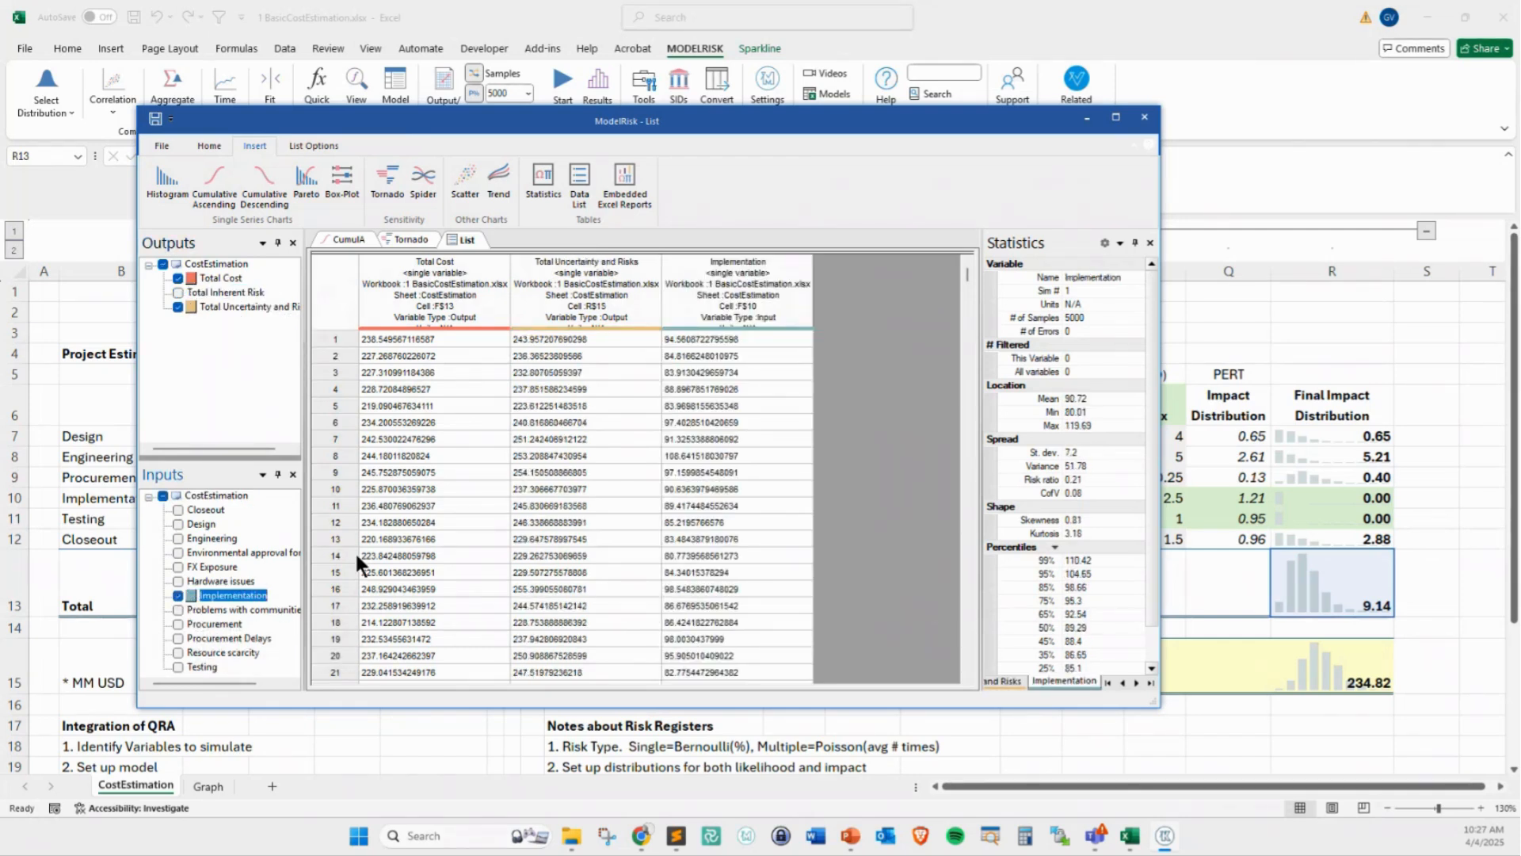
right_click(326, 288)
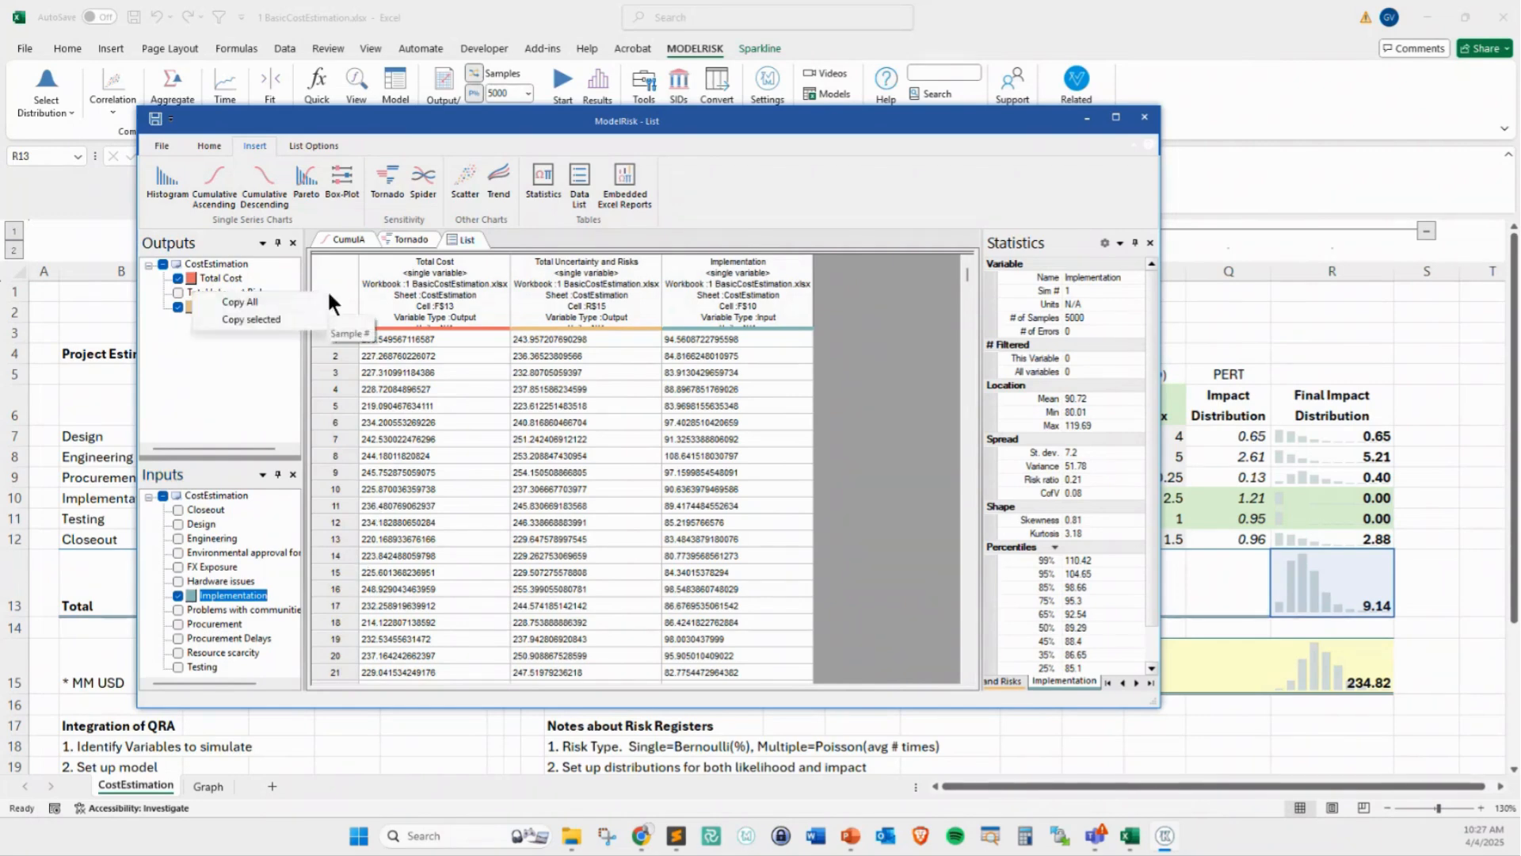
click(280, 317)
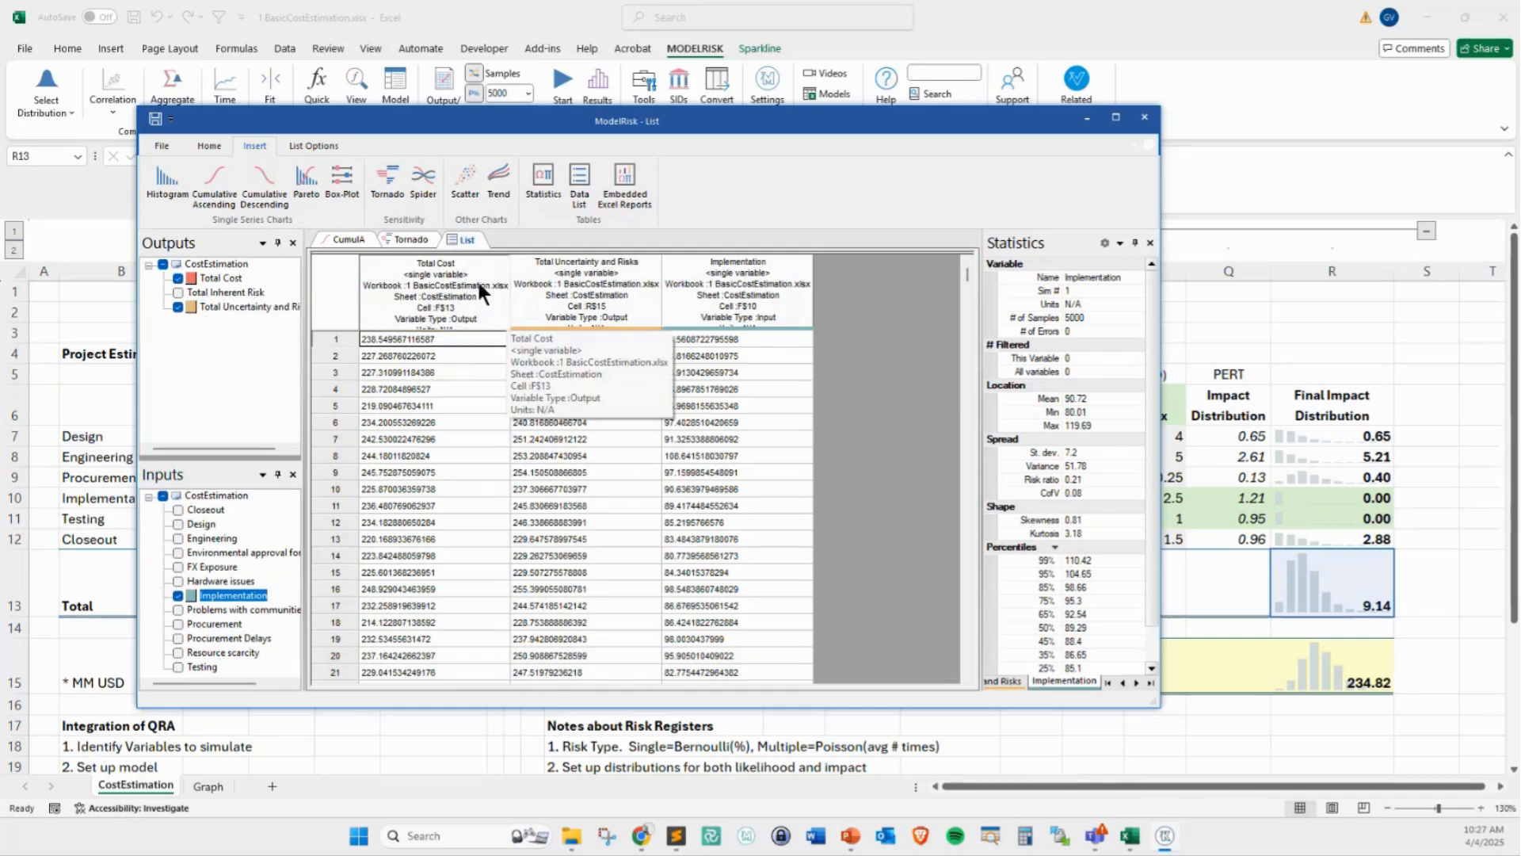
Insert a statistics table for Total Cost, Total Uncertainty and Risks, and Implementation, and review its percentiles
click(537, 181)
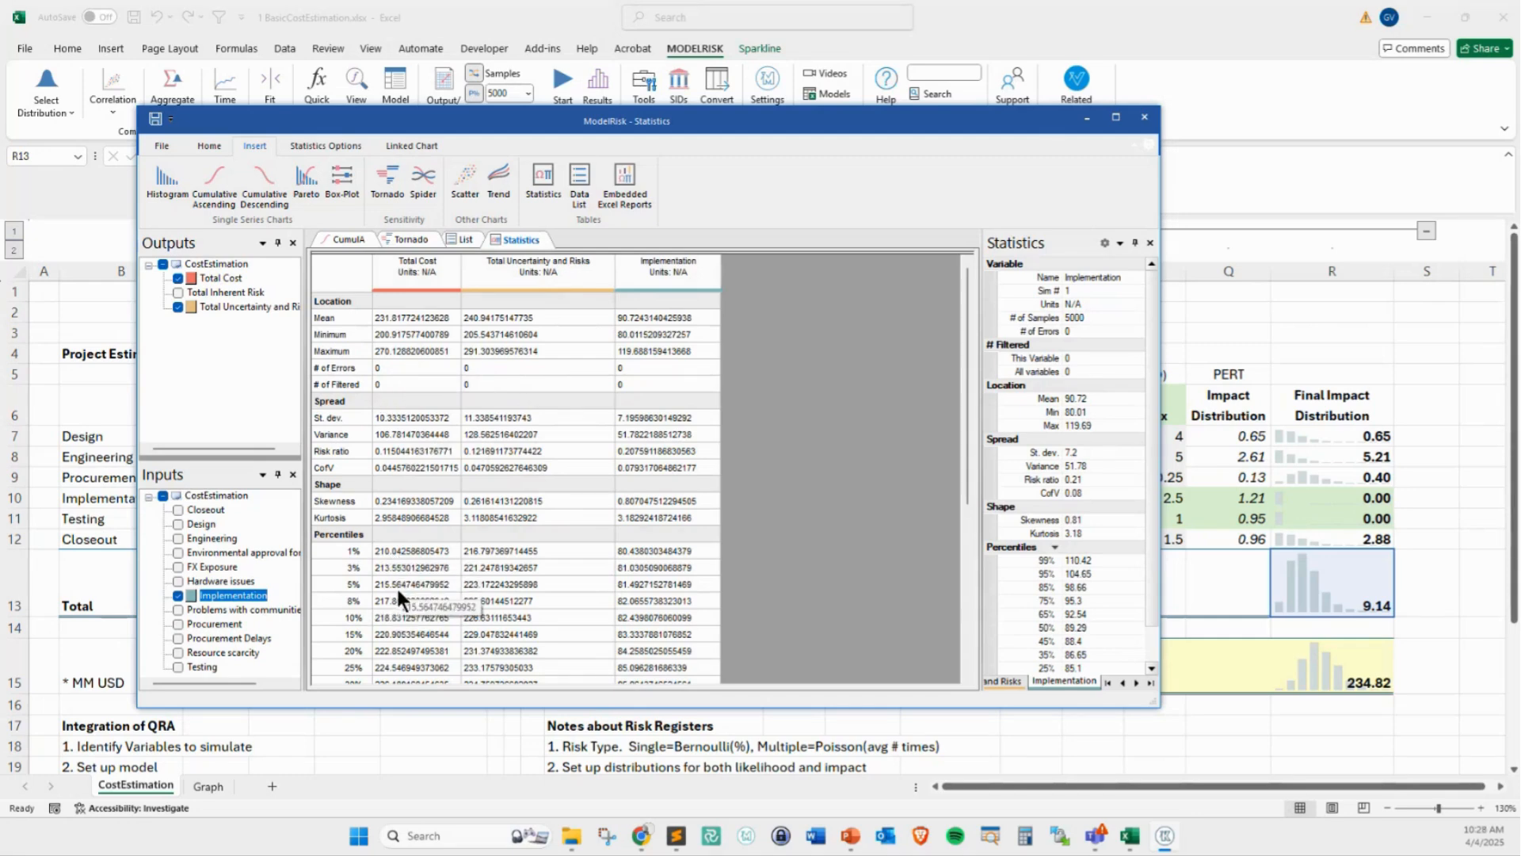
scroll(420, 622, down, 6)
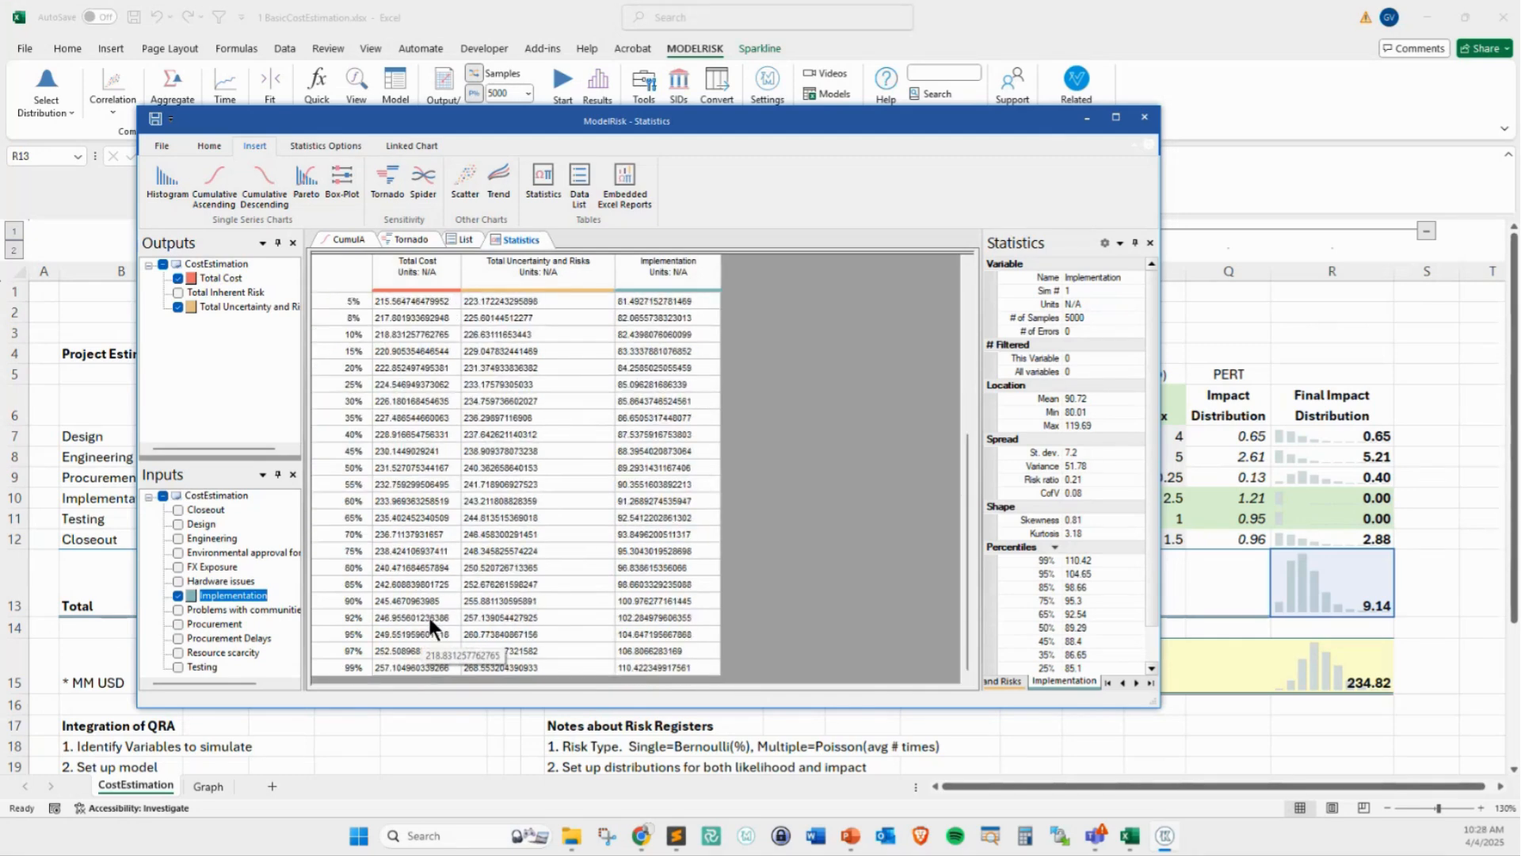
scroll(428, 615, up, 6)
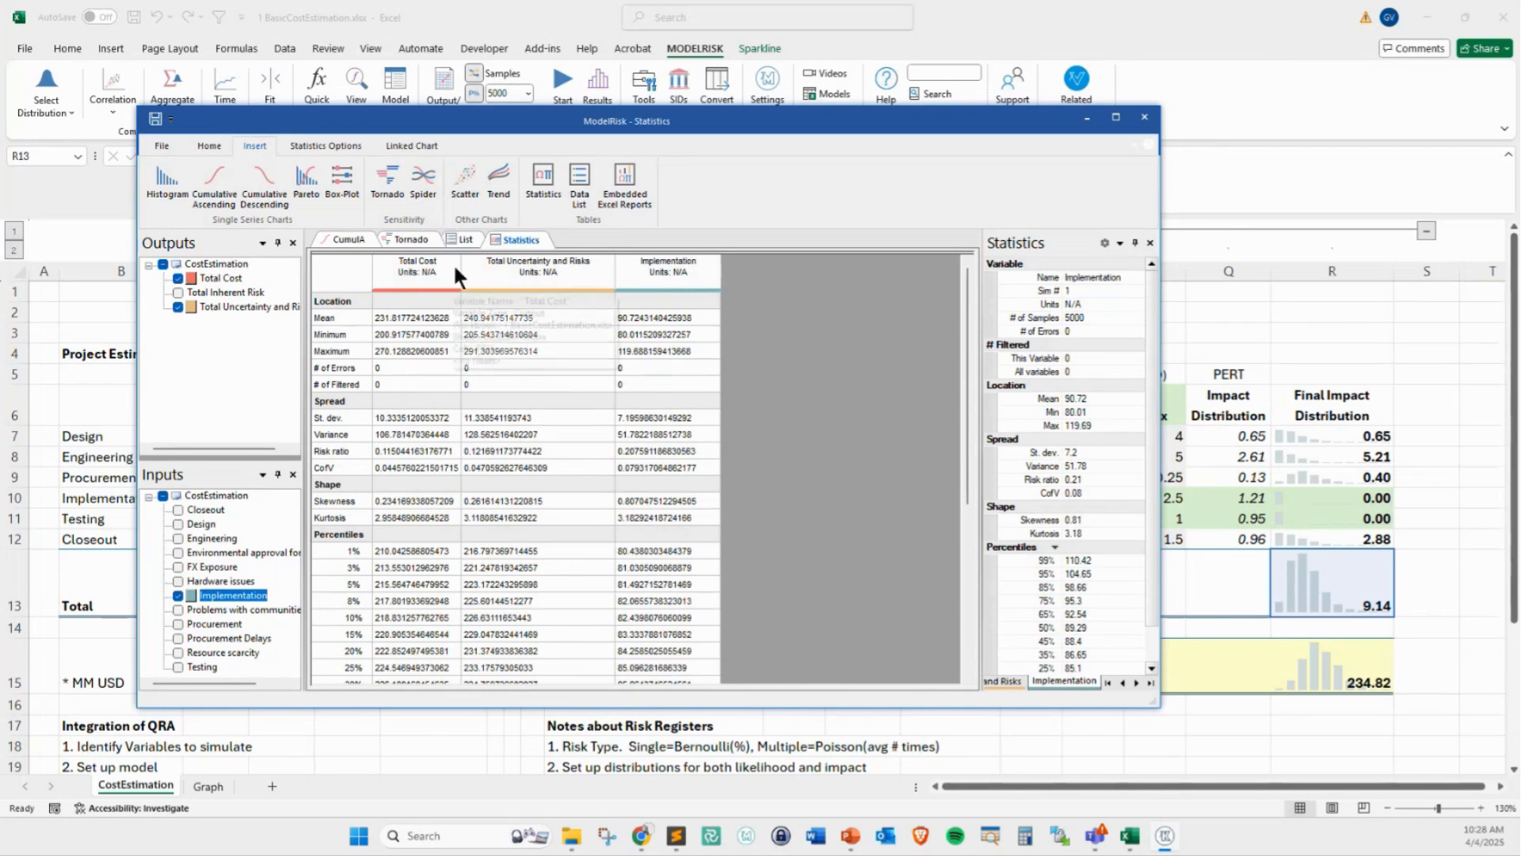
Insert a box plot and limit it to the Total Cost output by excluding Implementation and Total Uncertainty and Risks
click(334, 182)
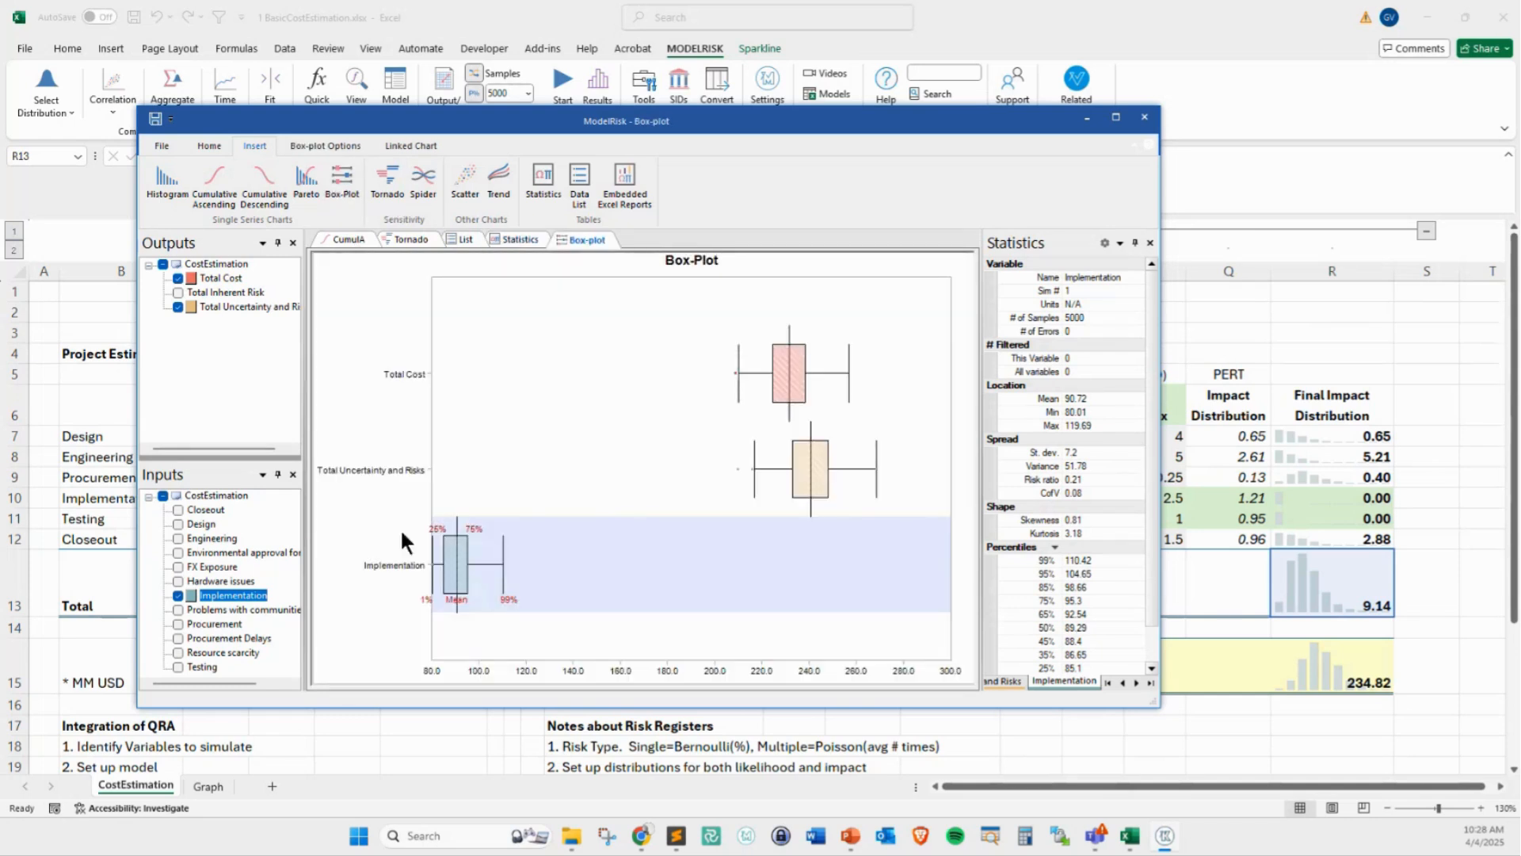
click(175, 597)
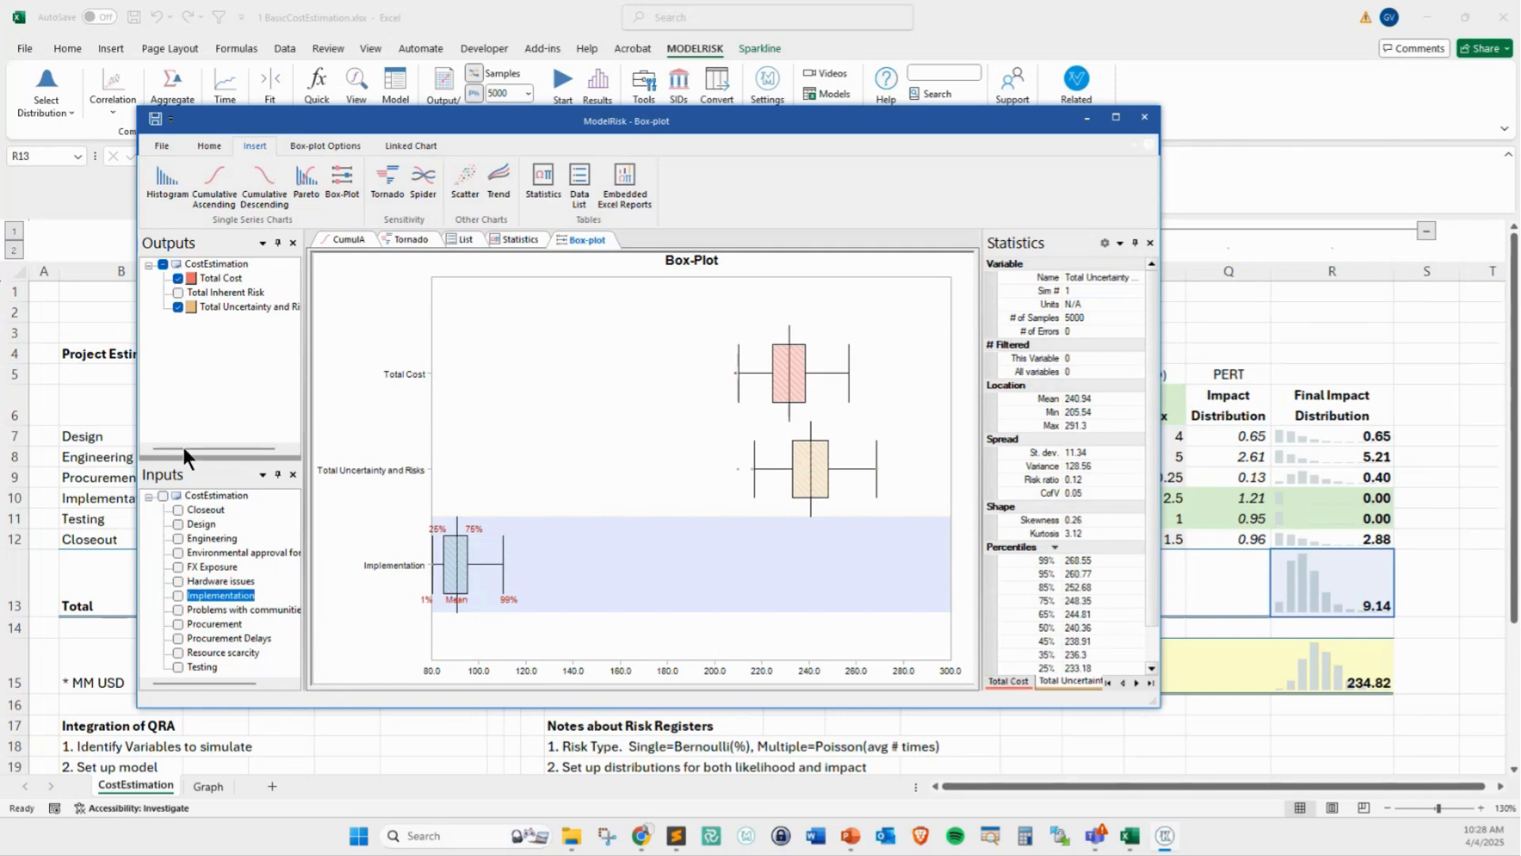
click(178, 307)
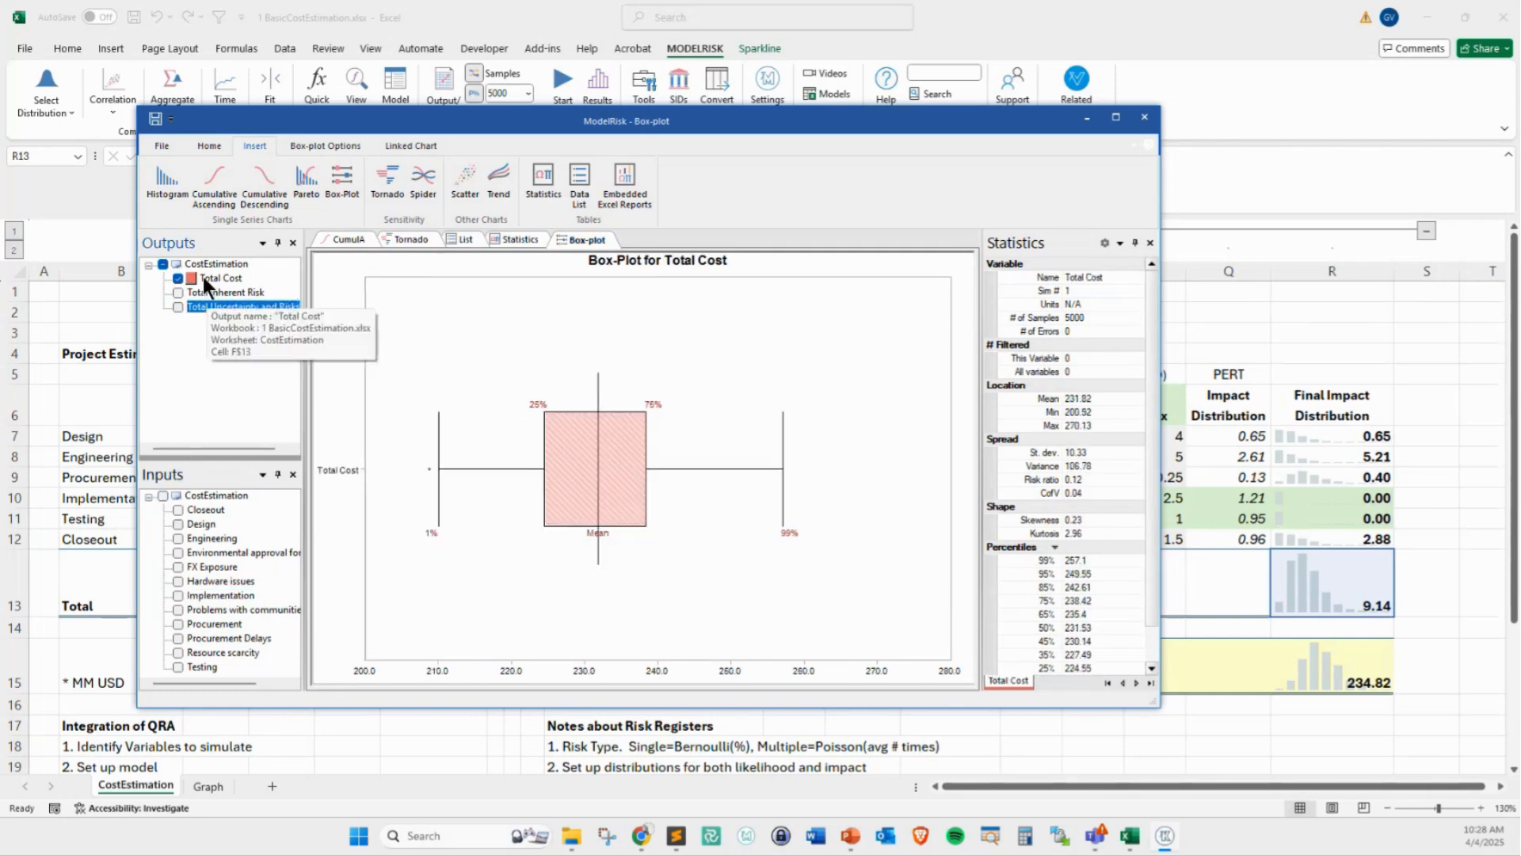
Add the Total Inherent Risk output to the box plot alongside Total Cost
mouse_move(551, 327)
mouse_down()
mouse_move(541, 374)
mouse_move(552, 369)
mouse_up()
key(Escape)
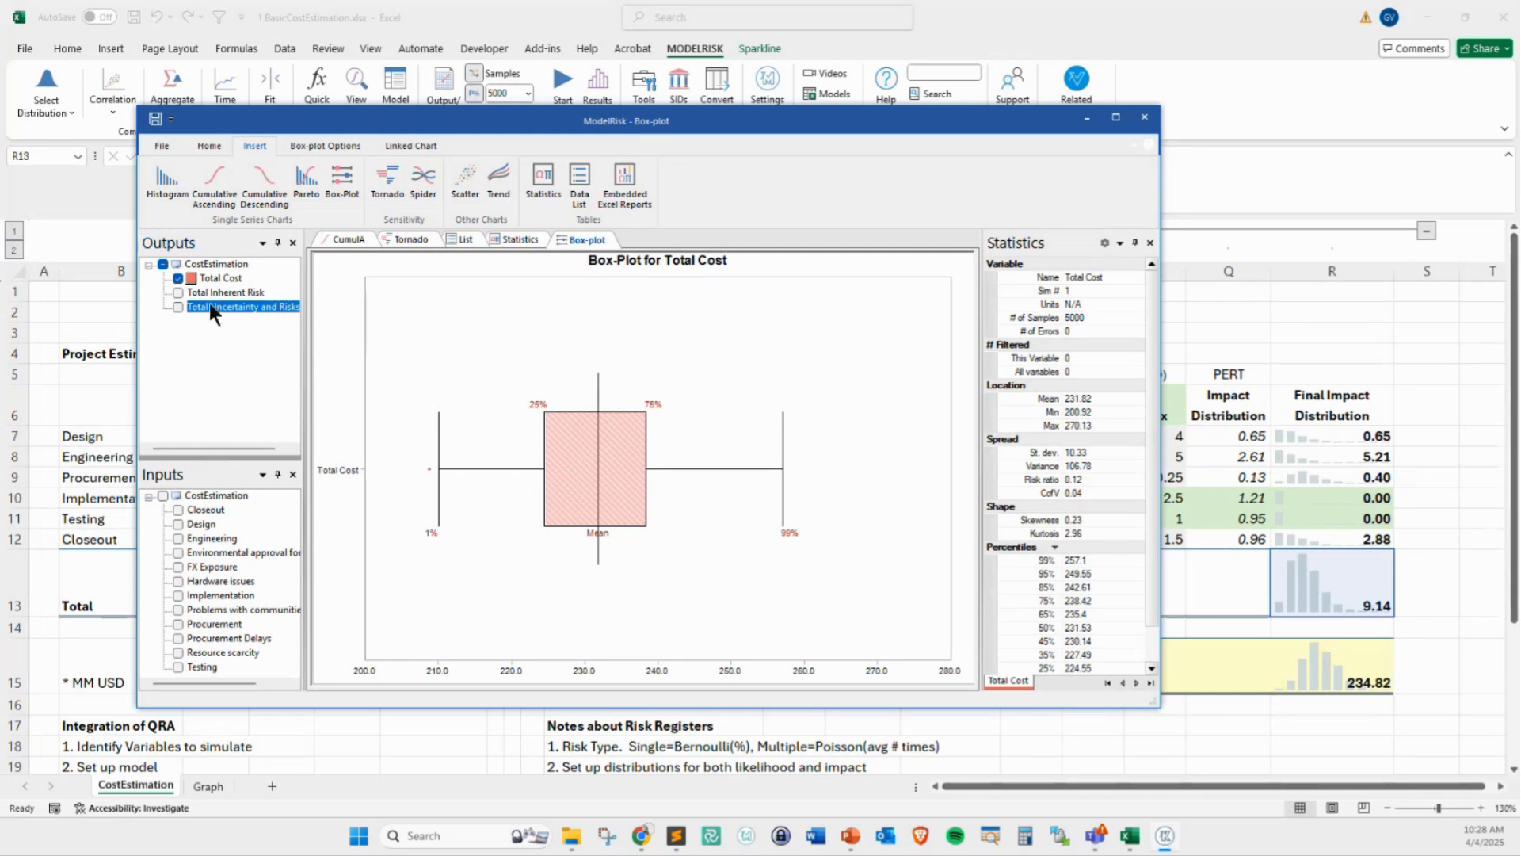
click(178, 293)
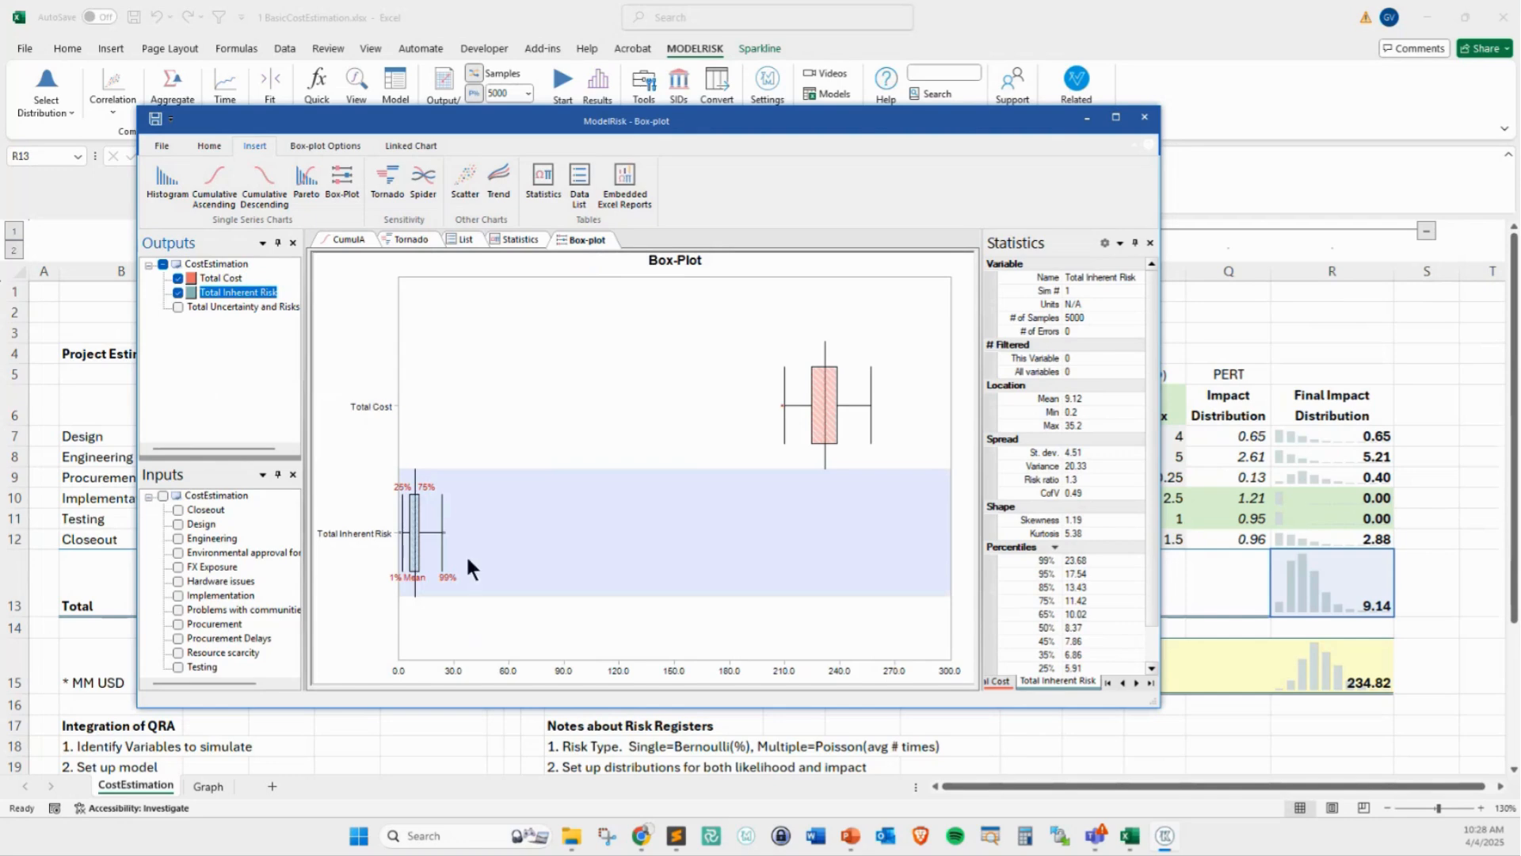
click(178, 291)
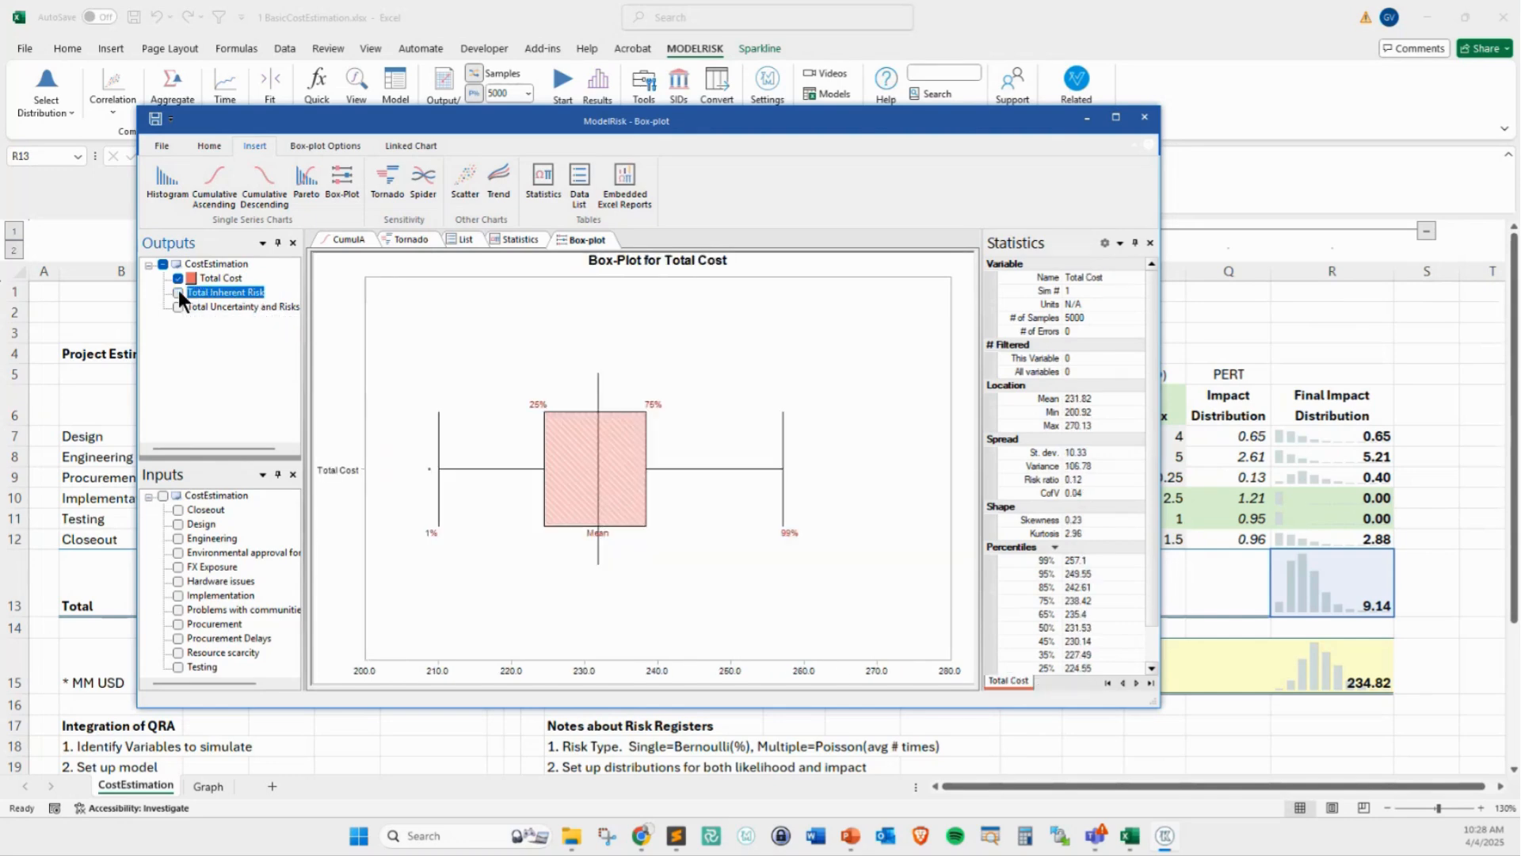
click(178, 293)
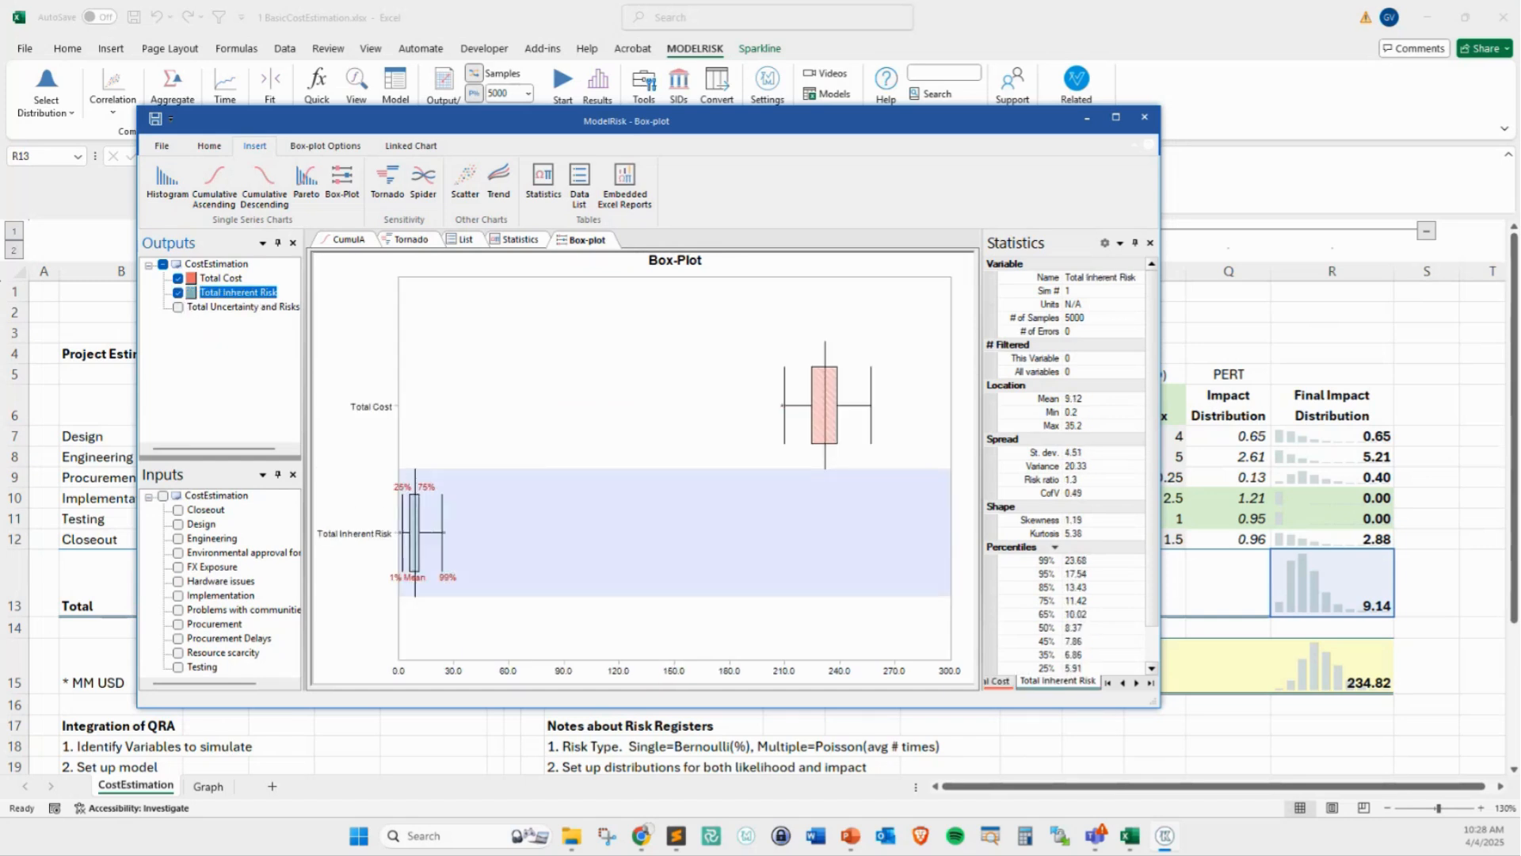
mouse_move(496, 511)
mouse_down()
mouse_move(717, 430)
mouse_move(781, 659)
mouse_up()
key(Escape)
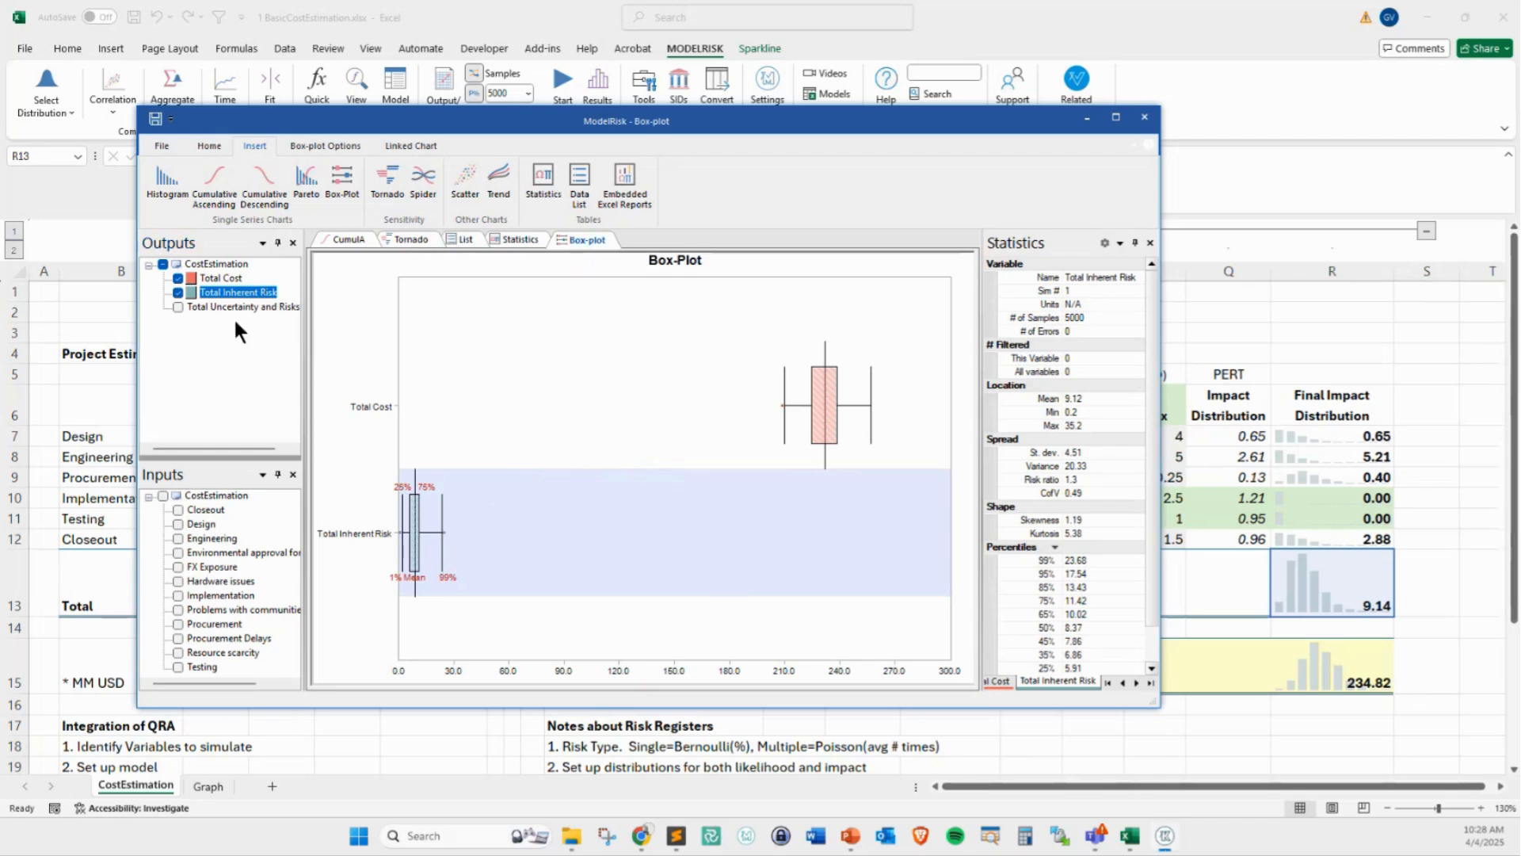
Add the Total Uncertainty and Risks output to the box plot and compare its mean and upper range with Total Cost
click(177, 306)
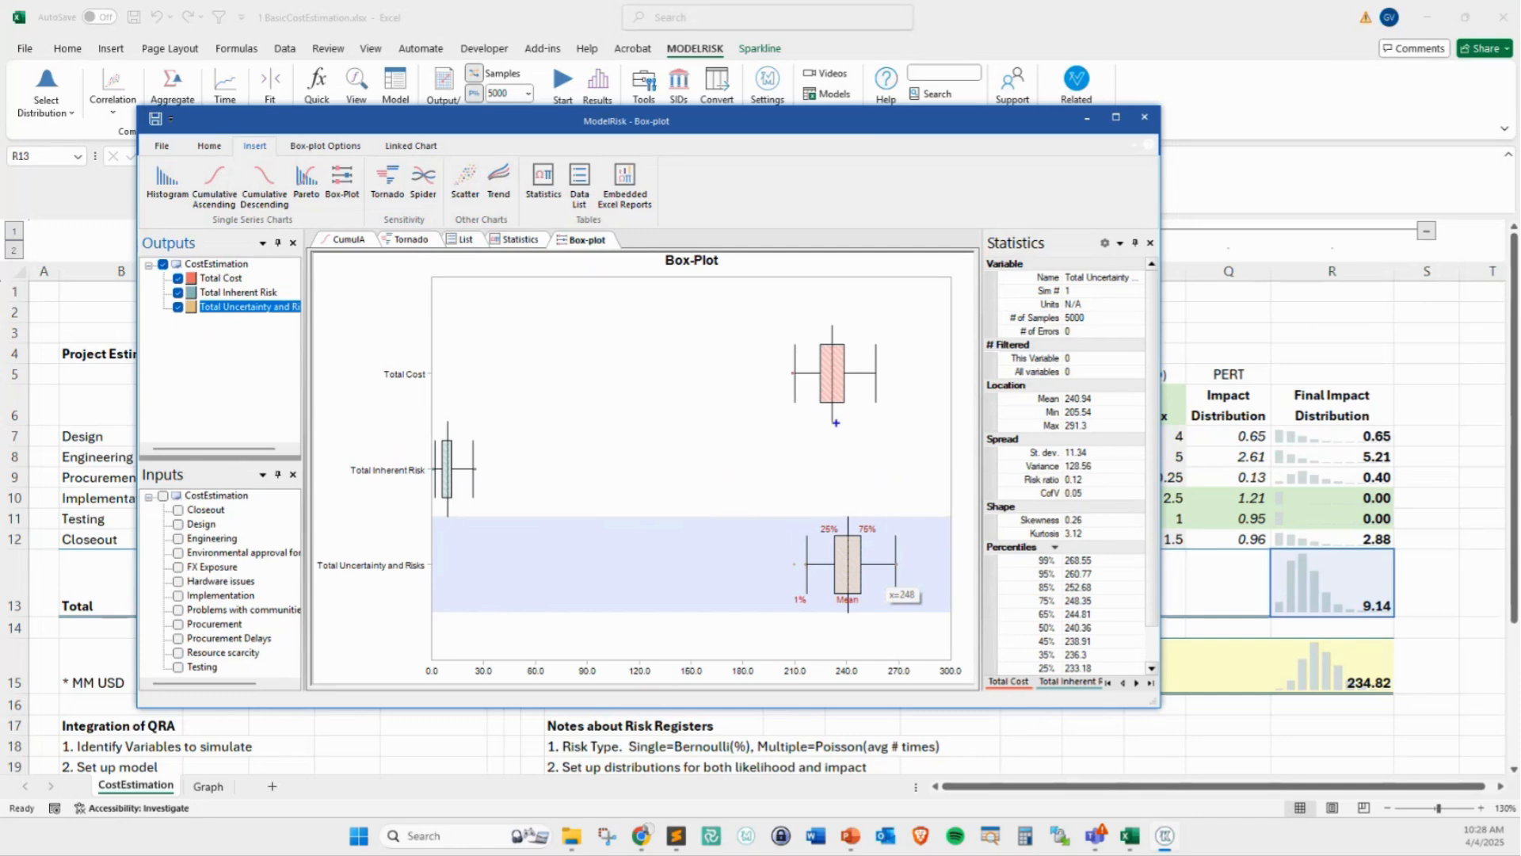
mouse_move(836, 423)
mouse_down()
mouse_move(850, 503)
mouse_move(836, 507)
mouse_up()
drag(882, 373, 896, 564)
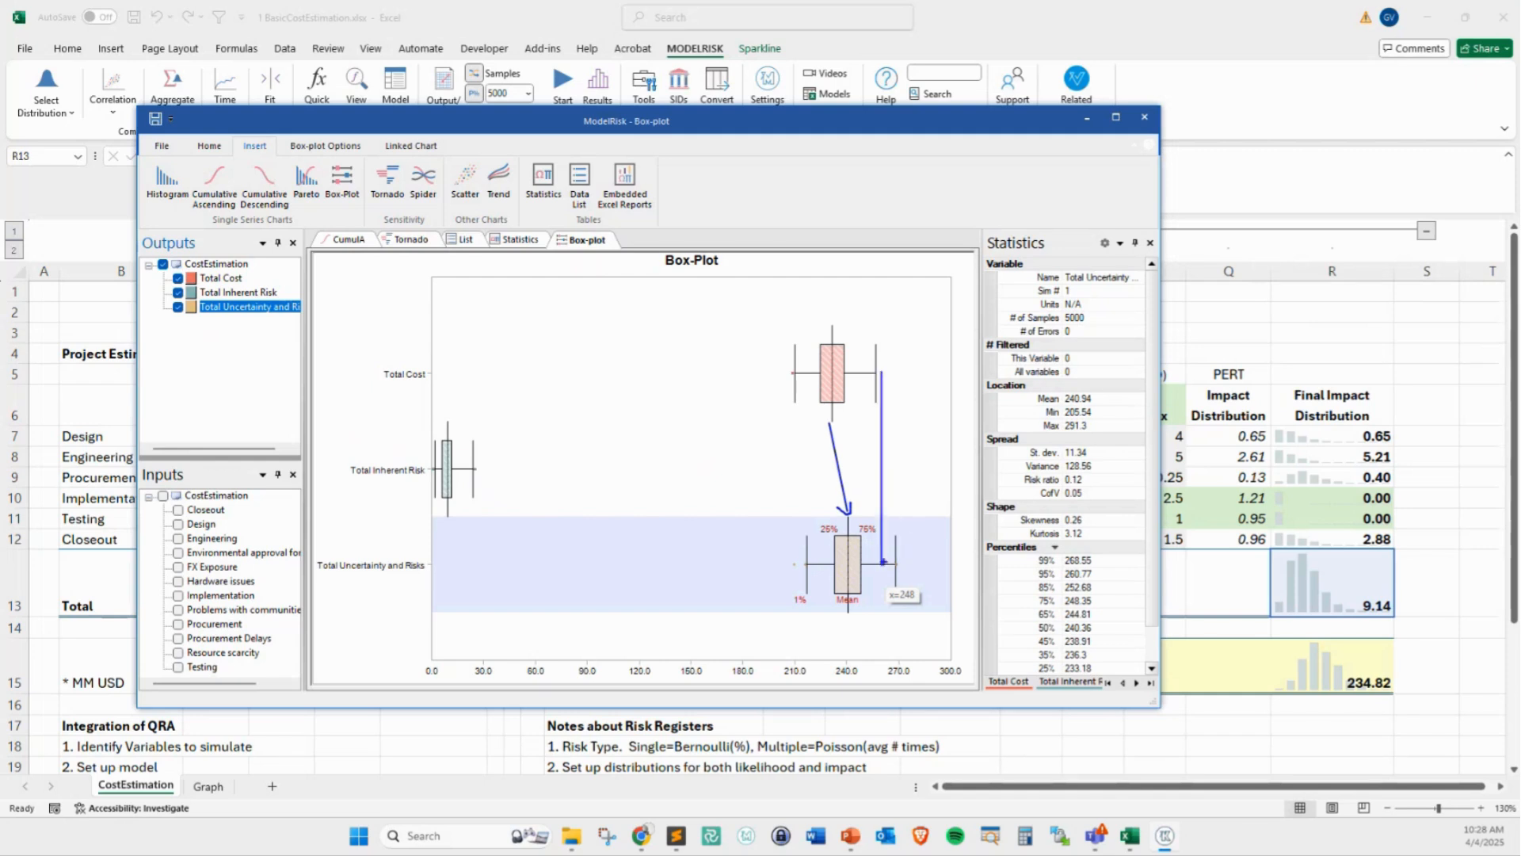
key(Escape)
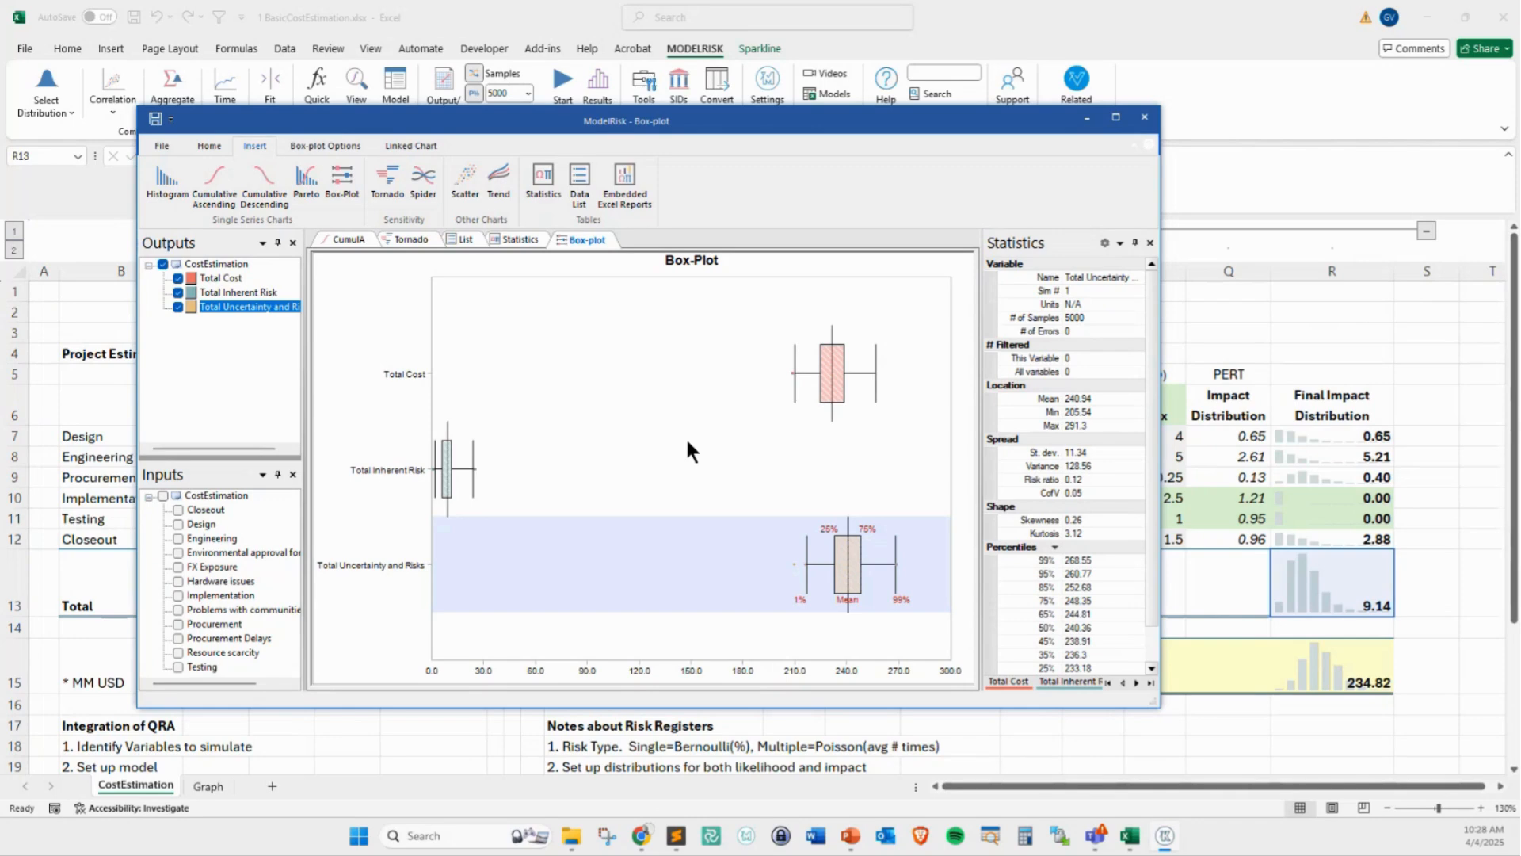
Insert the ascending cumulative plot of Total Cost and Total Uncertainty and Risks as a linked chart on the Graph sheet
drag(669, 122, 825, 152)
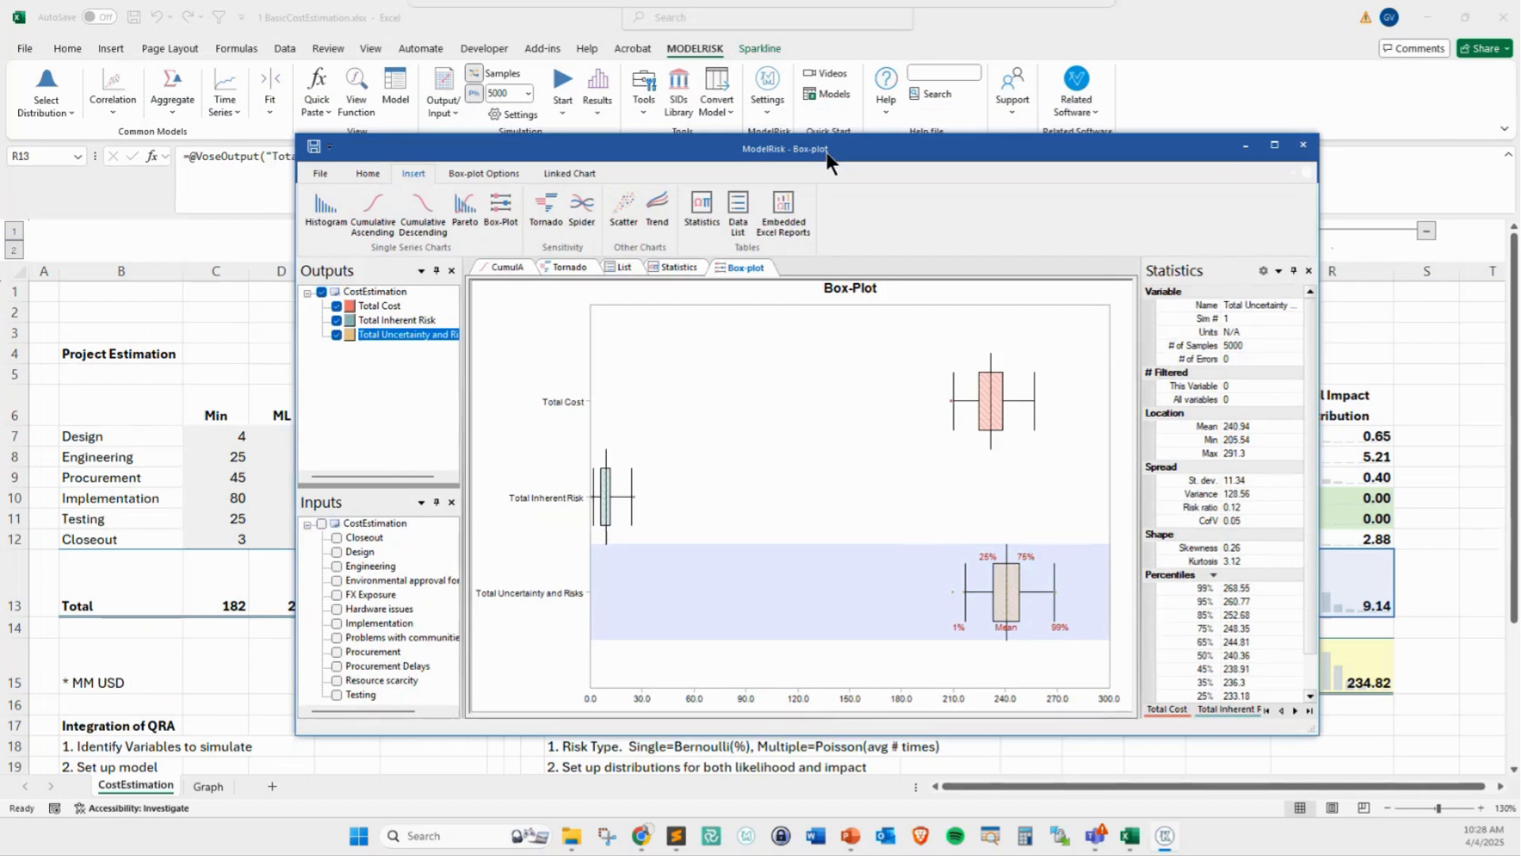
click(209, 783)
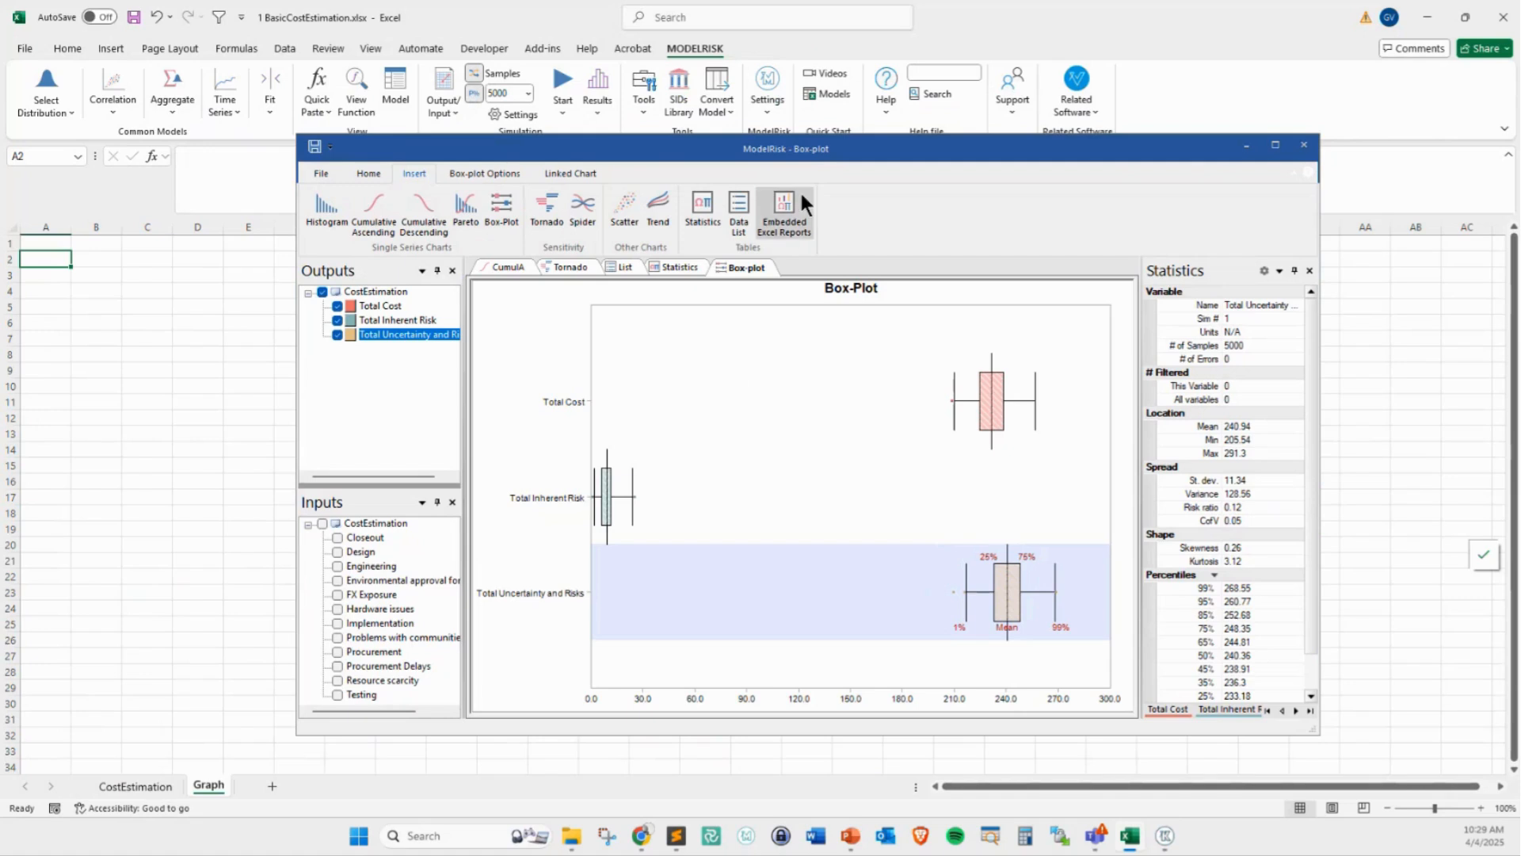
drag(808, 157, 930, 176)
click(631, 285)
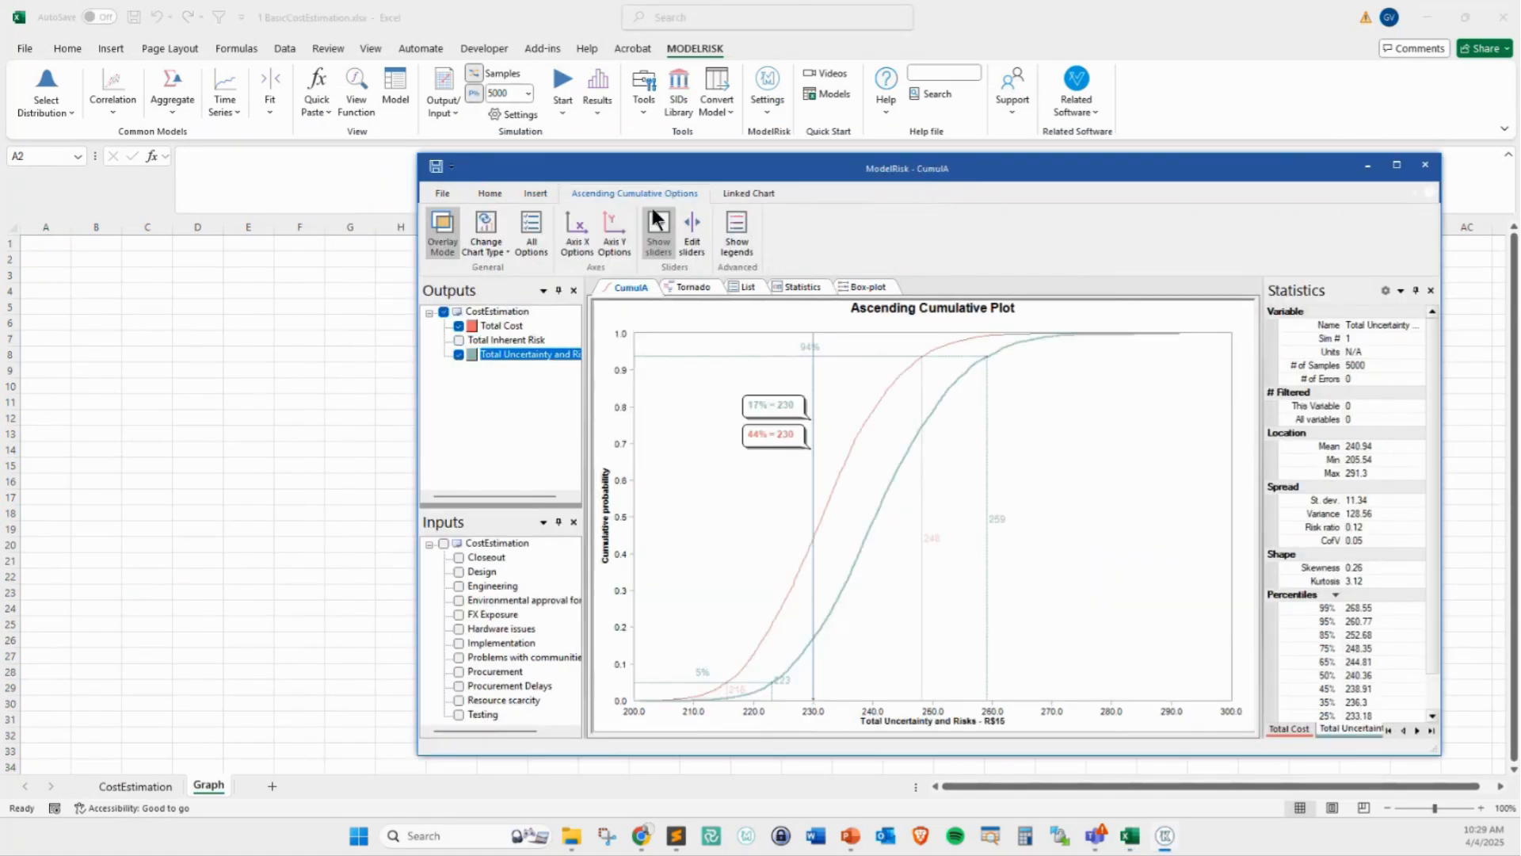
click(717, 193)
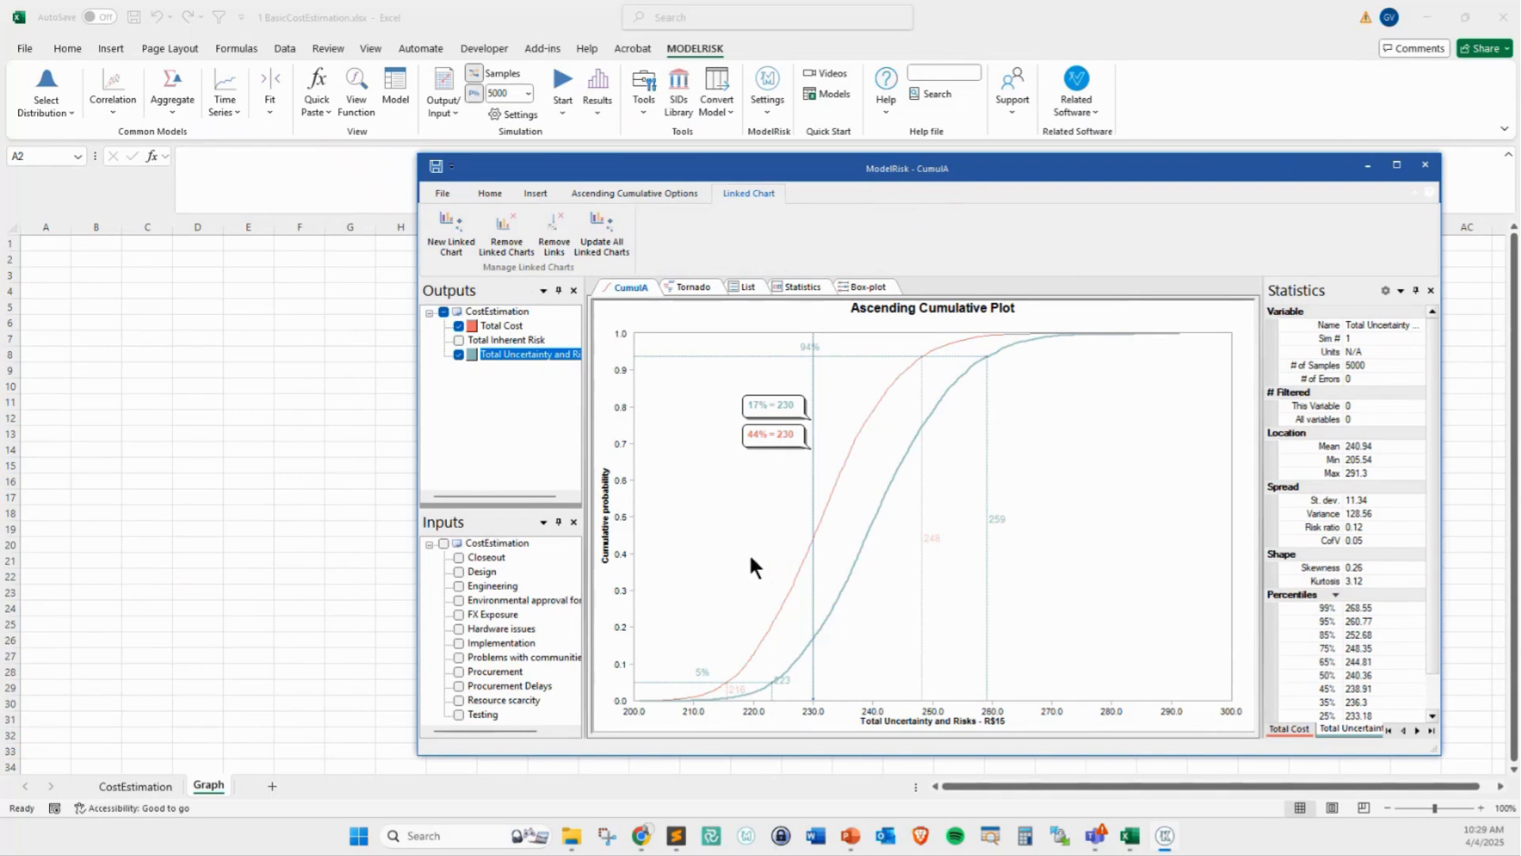
click(453, 232)
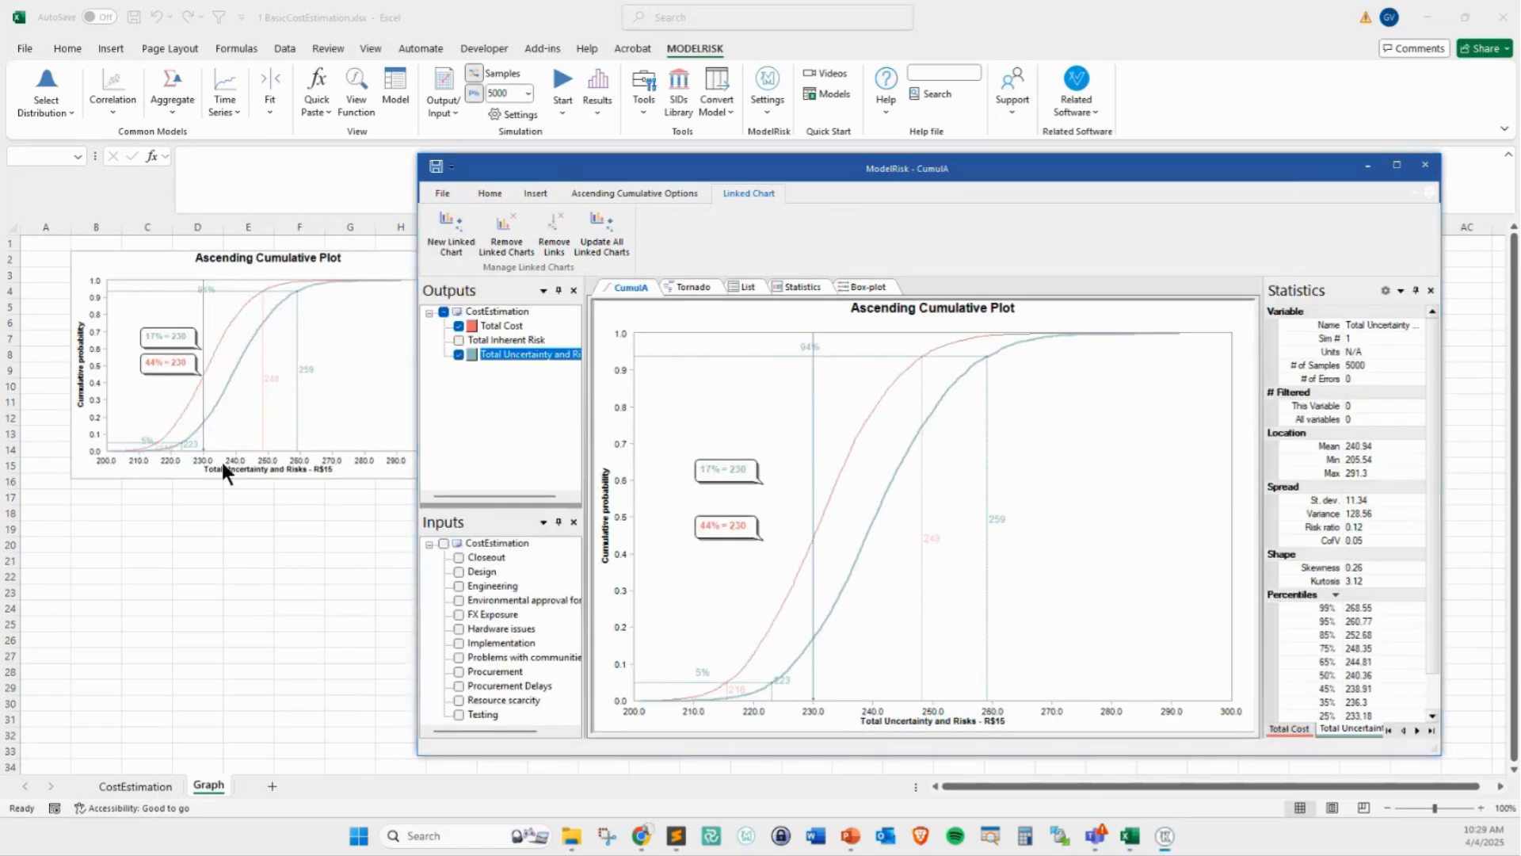
Enlarge the linked chart on the Graph sheet to span about columns B to J and rows 2 to 22, and return to the results window
drag(545, 169, 916, 155)
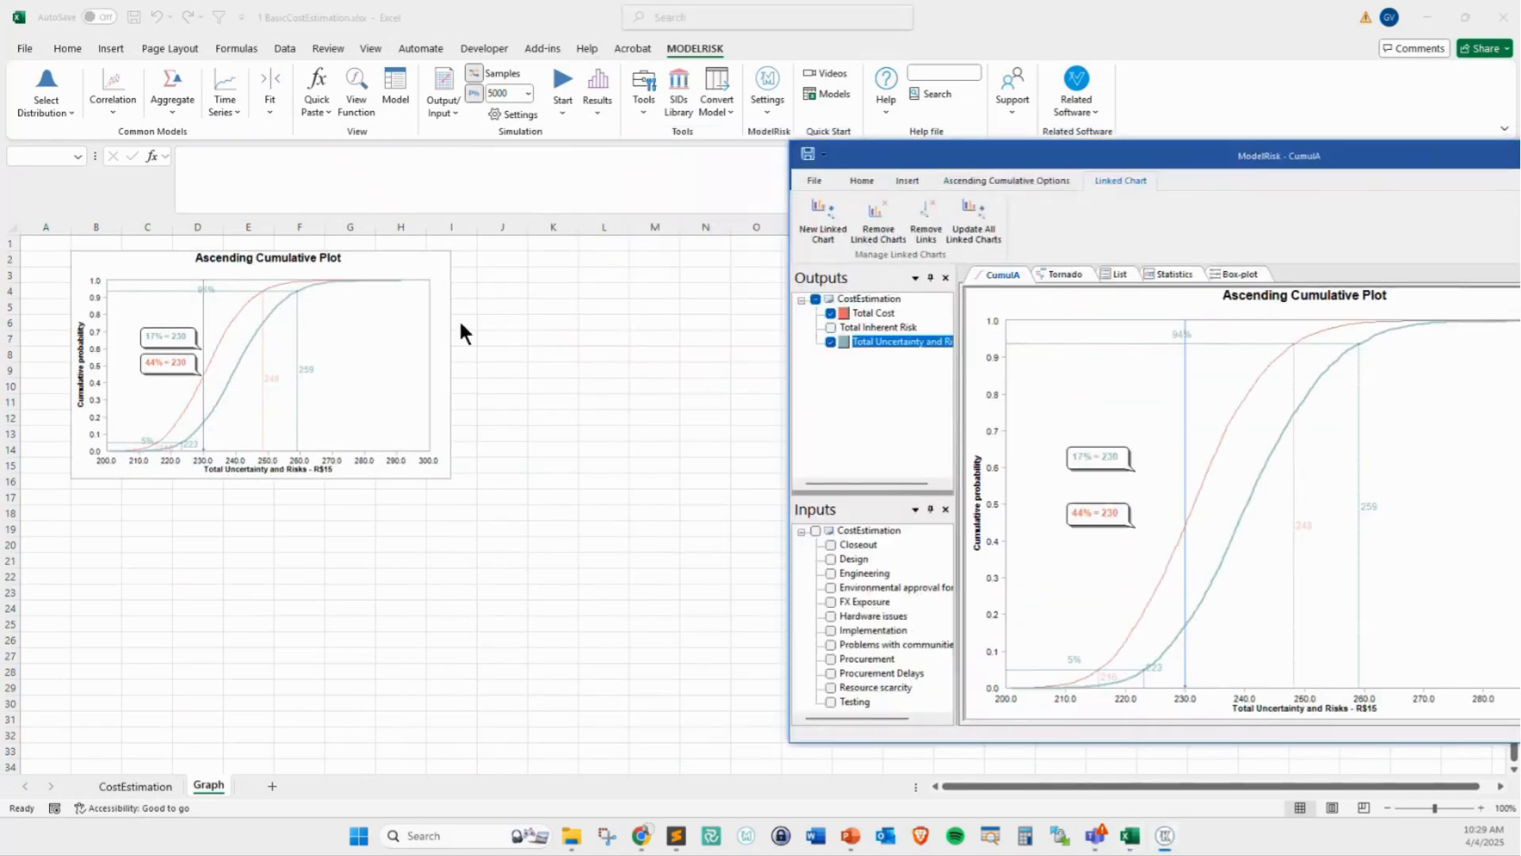
click(431, 446)
drag(451, 478, 584, 587)
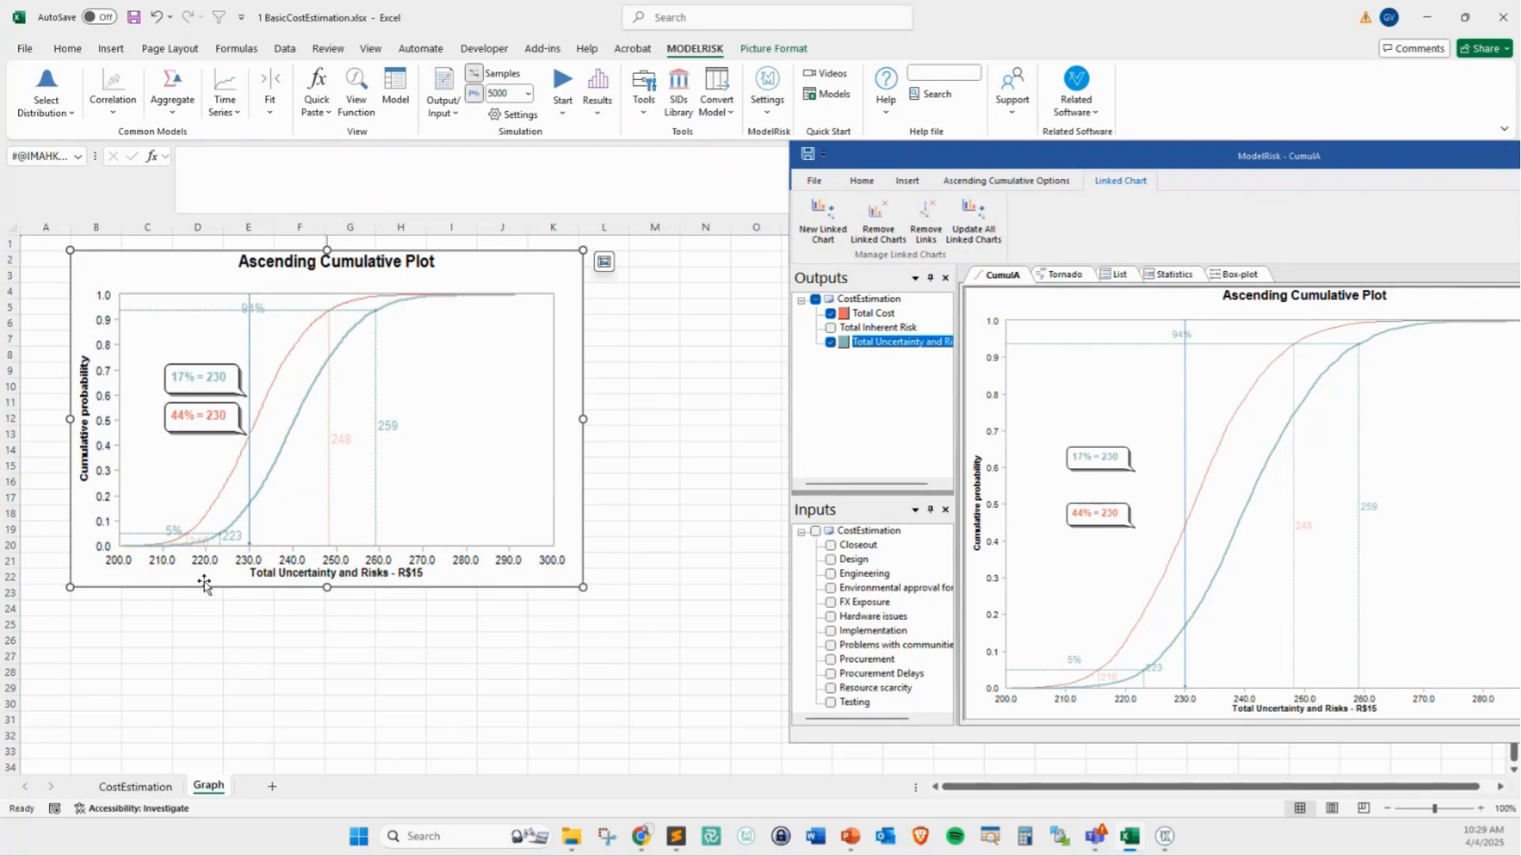
click(227, 718)
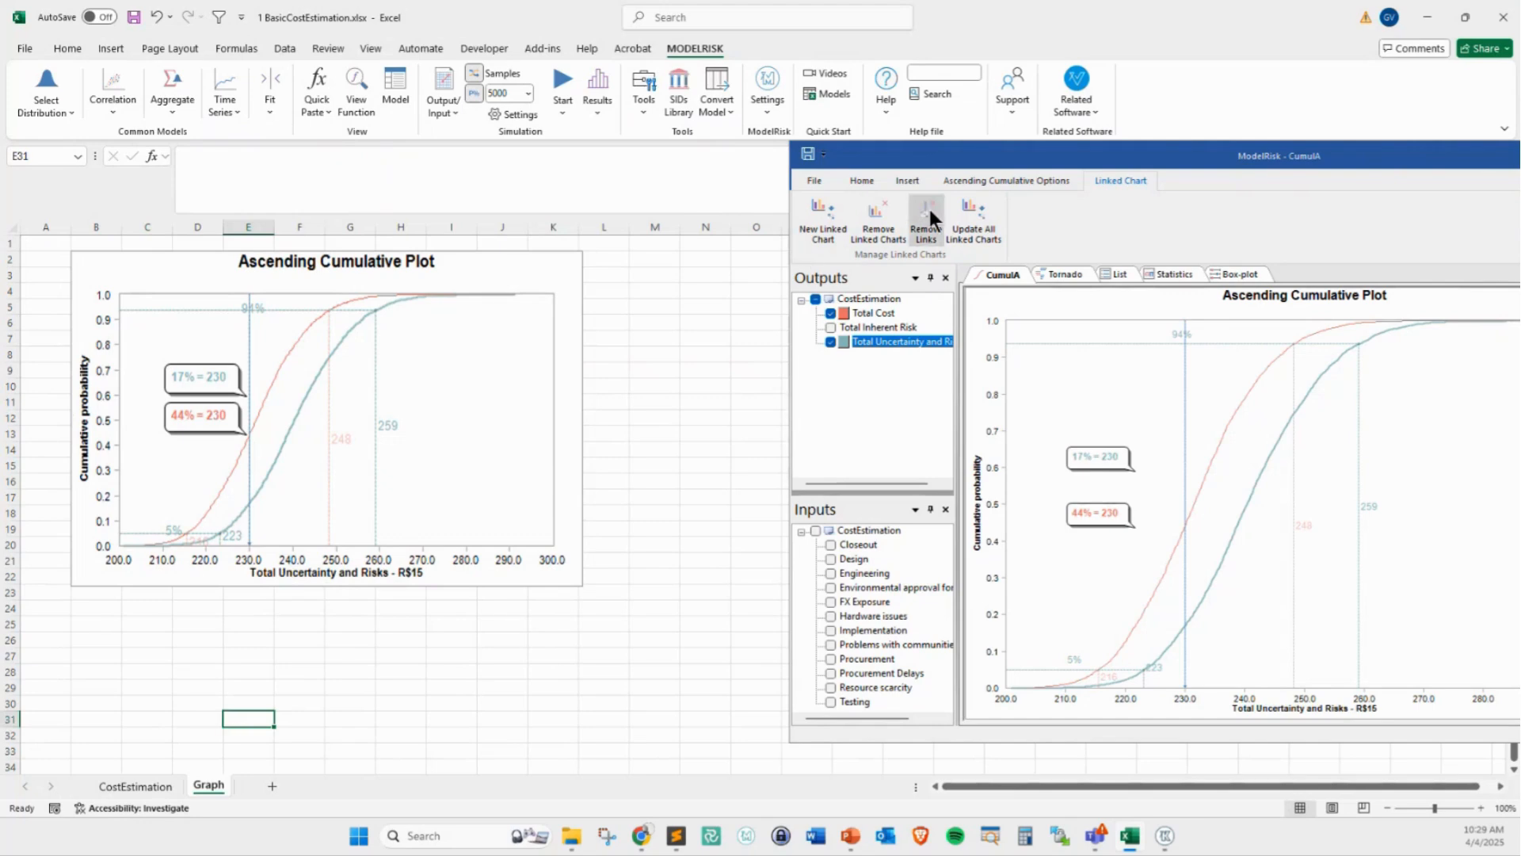
drag(1012, 156, 398, 136)
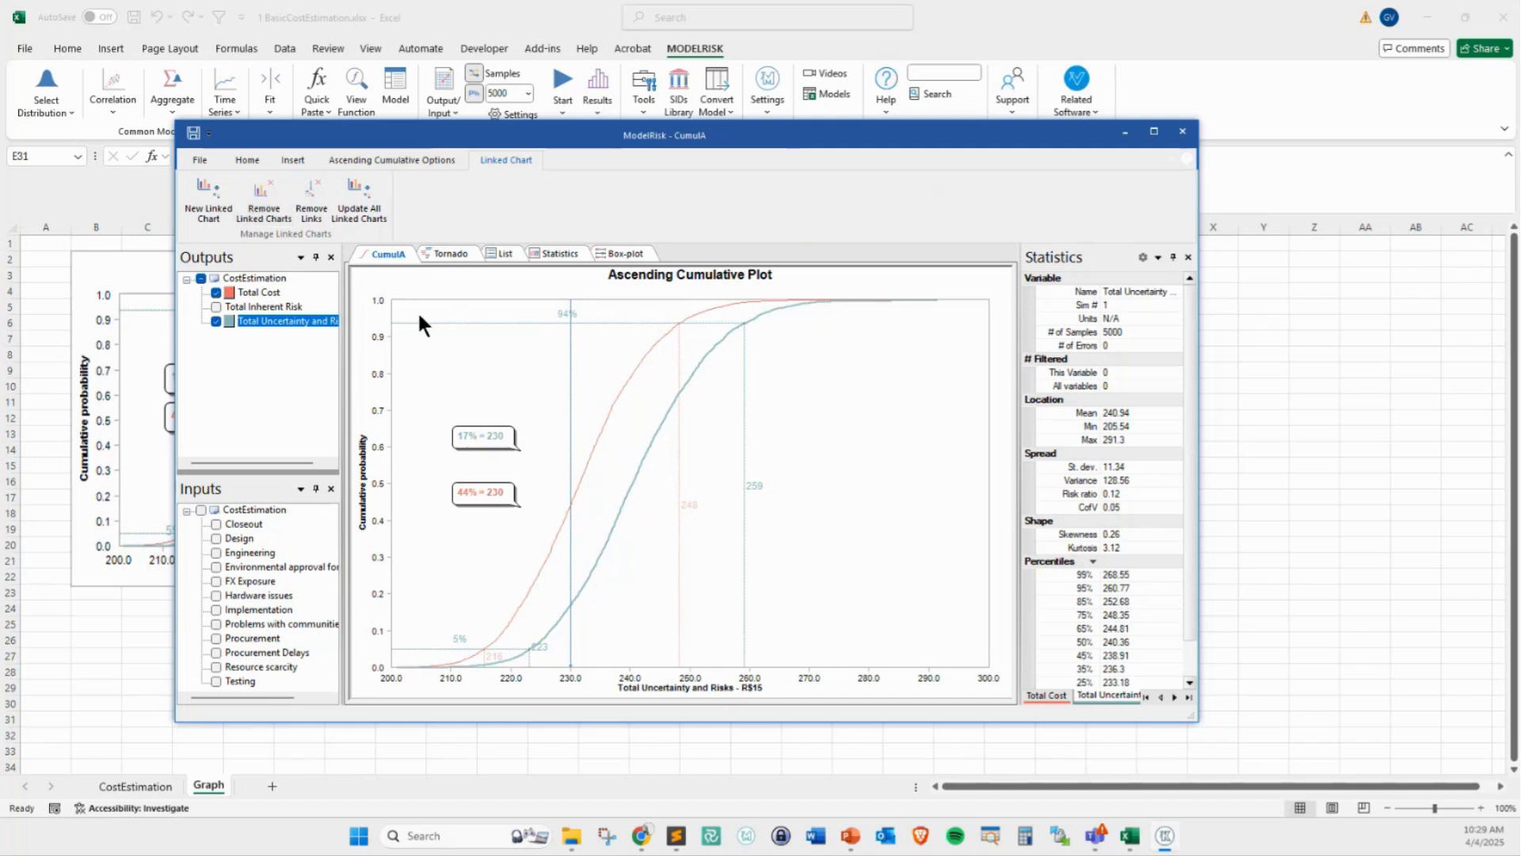
Review the options for the cumulative plot, statistics and tornado plot, including the tornado plot properties, and close the results window
click(418, 162)
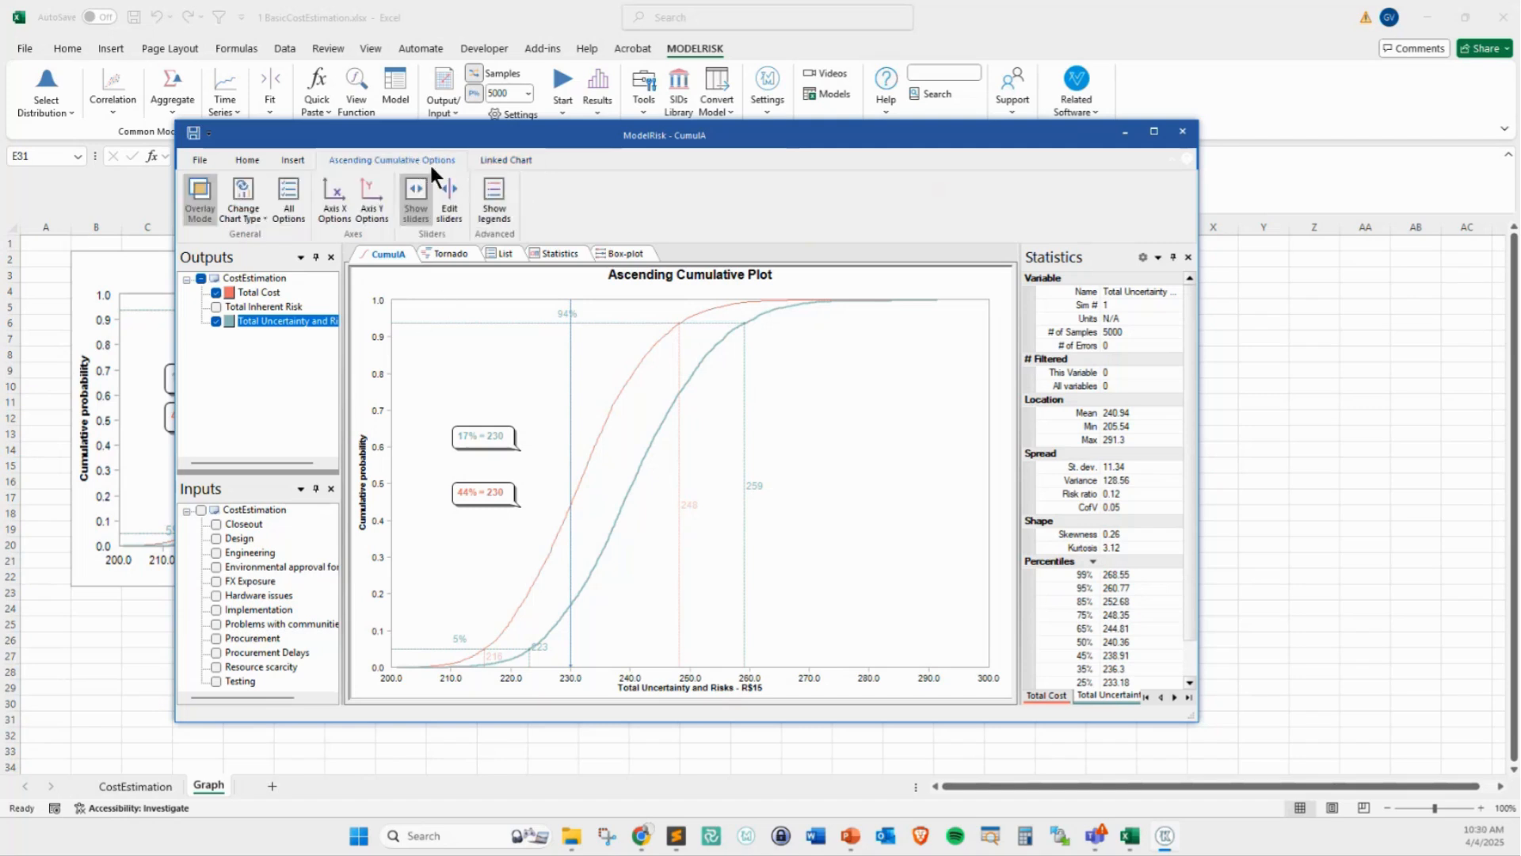
click(569, 254)
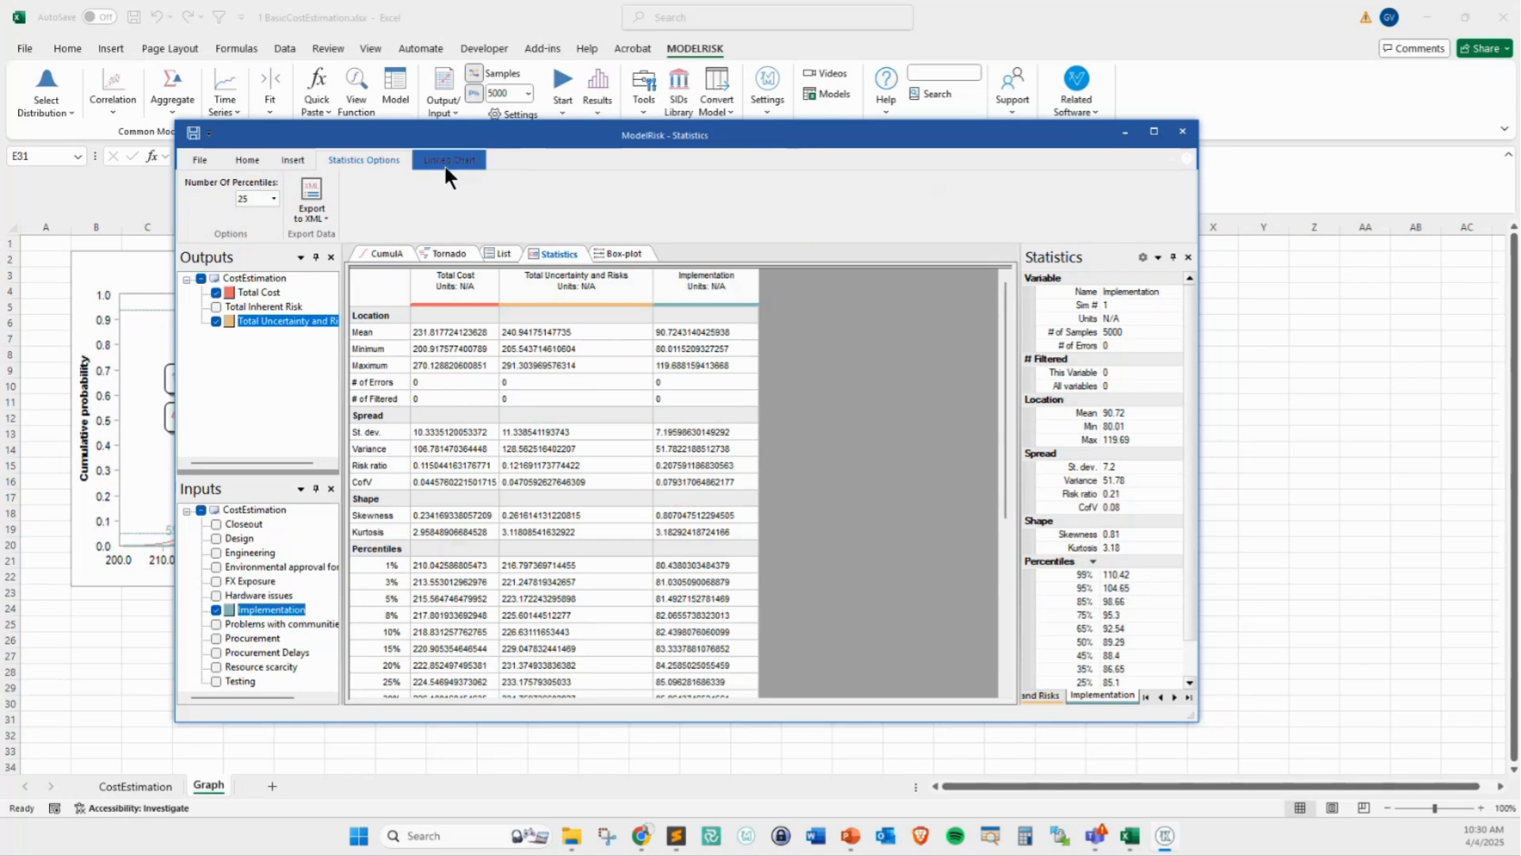
click(438, 254)
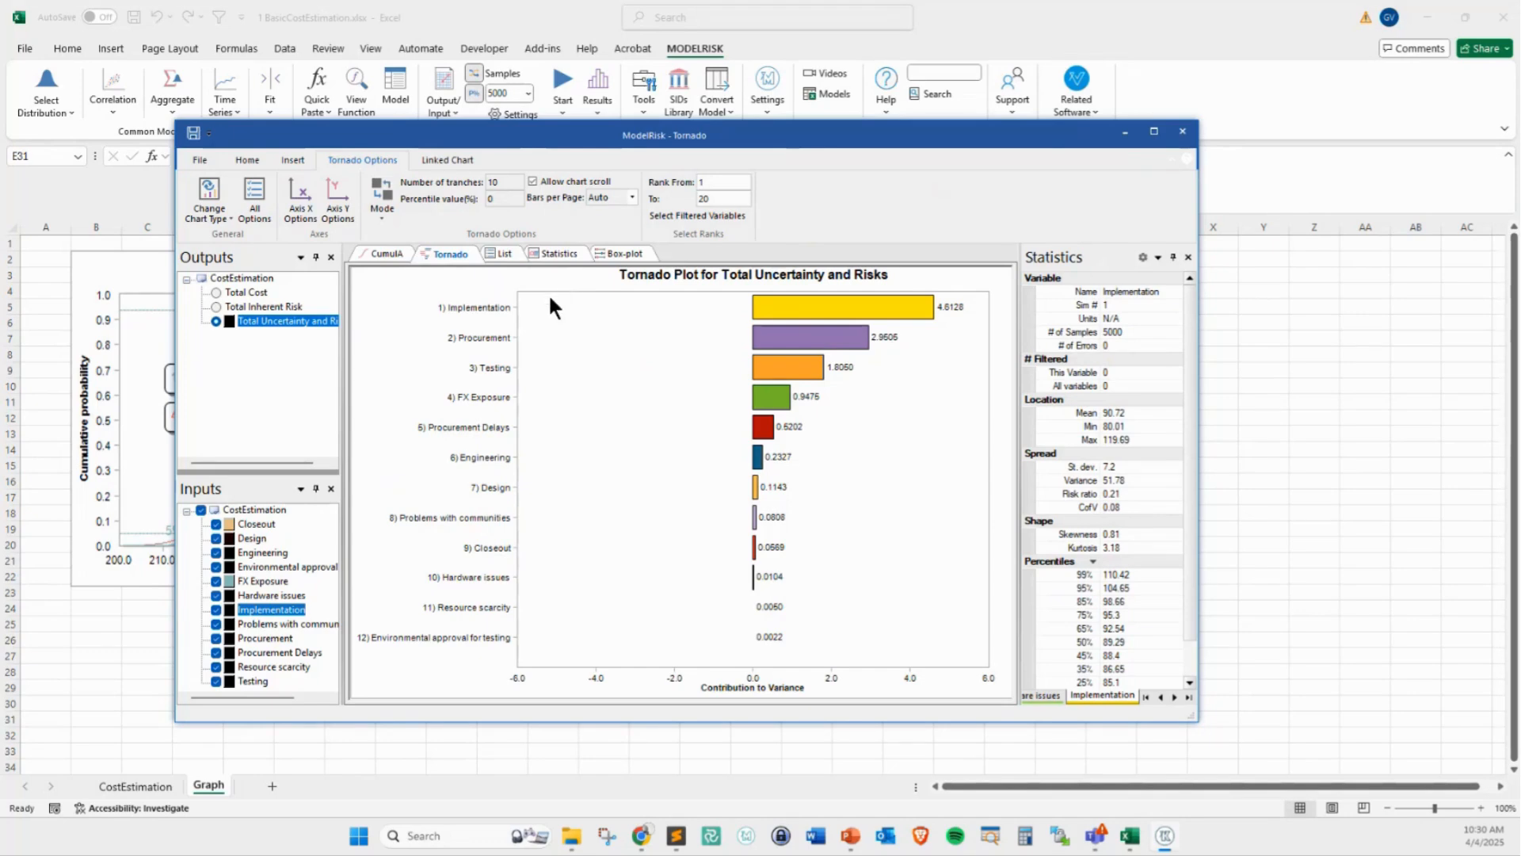
click(255, 201)
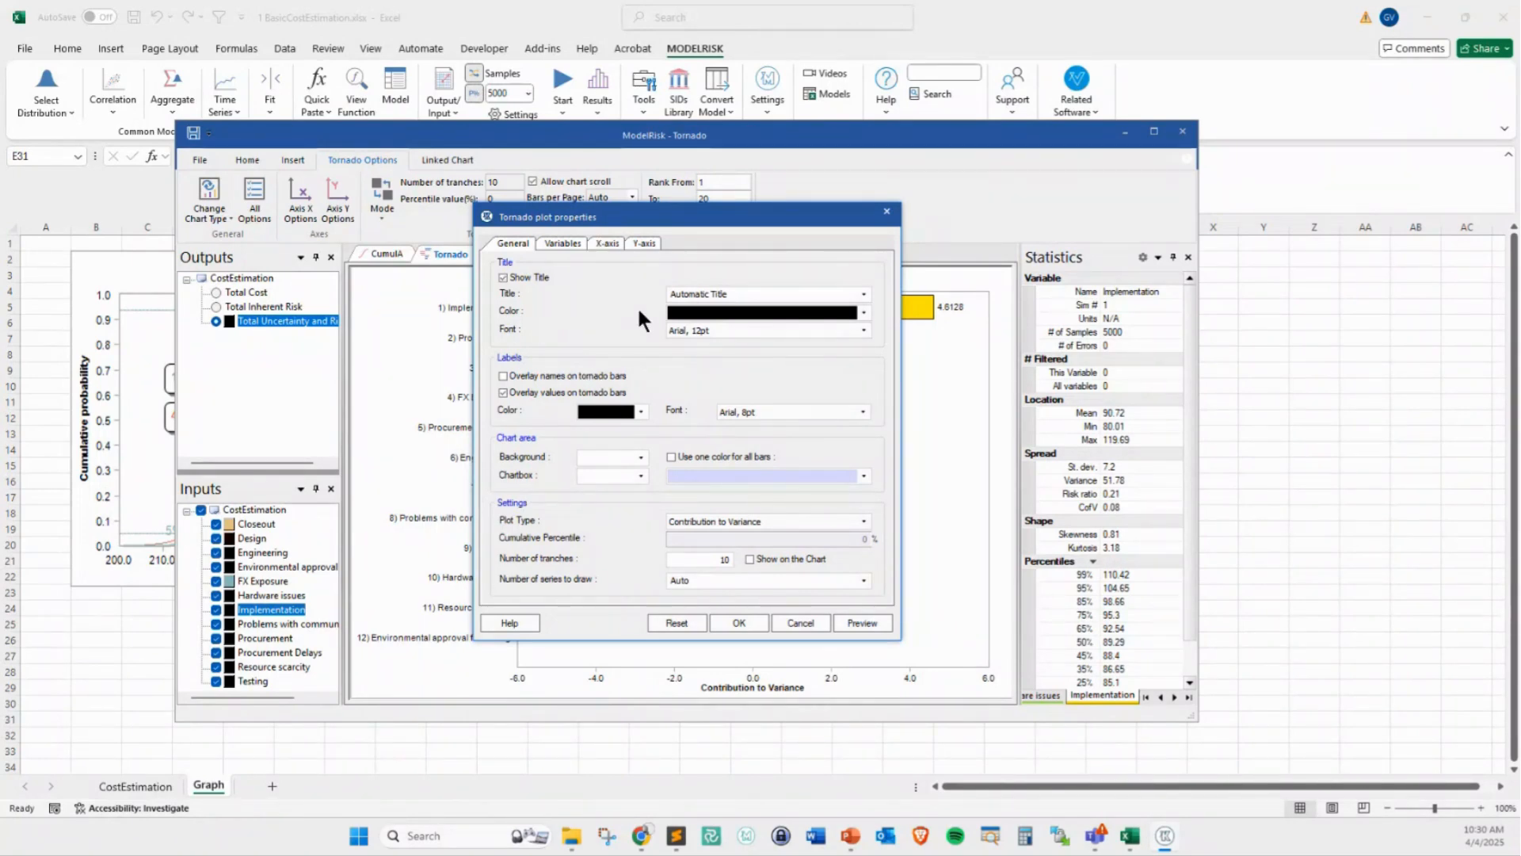
click(816, 623)
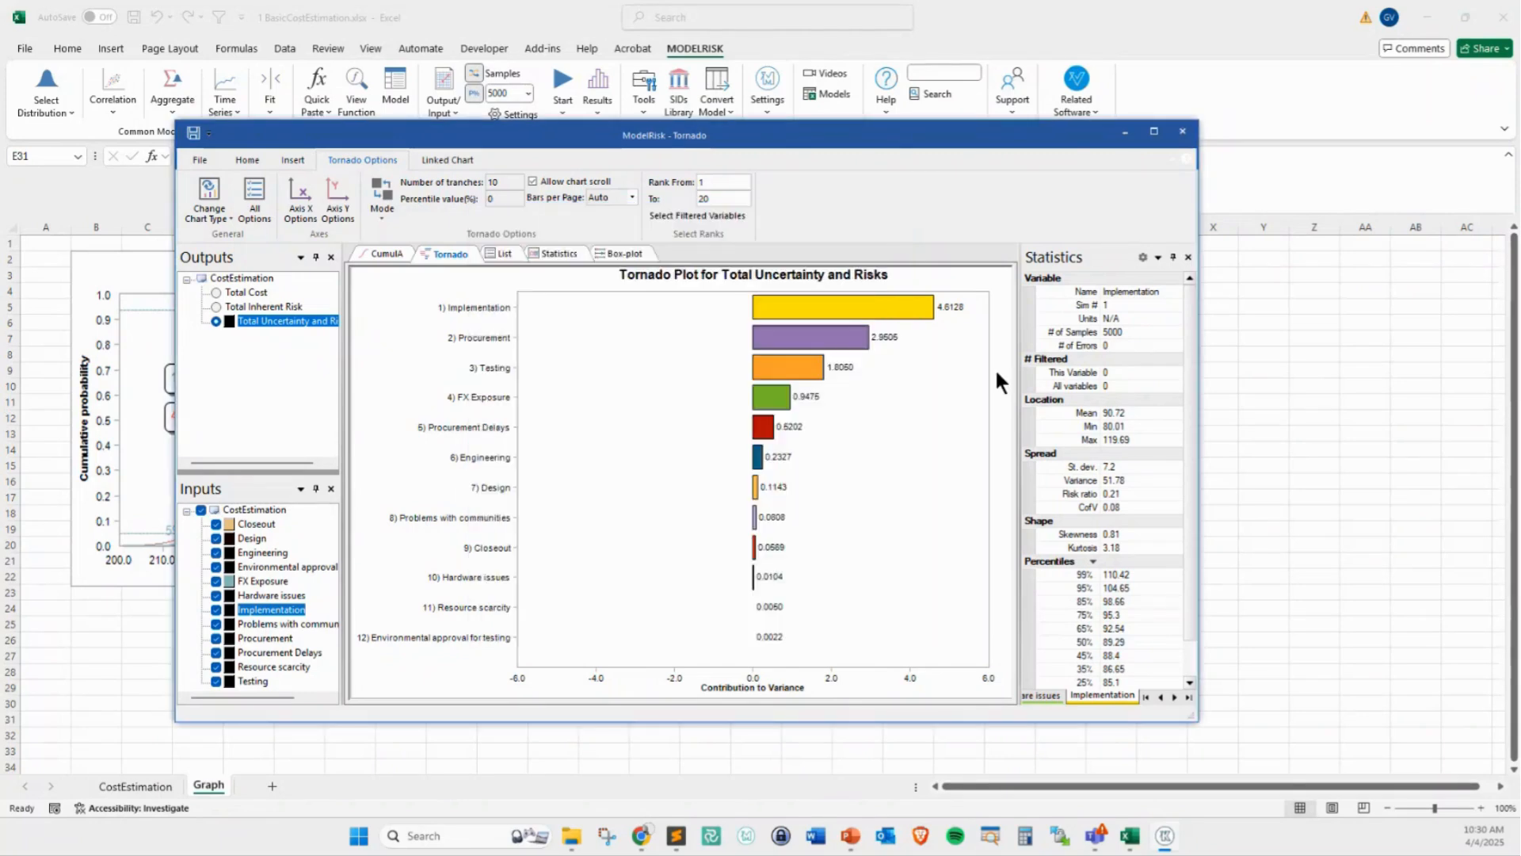
click(1182, 133)
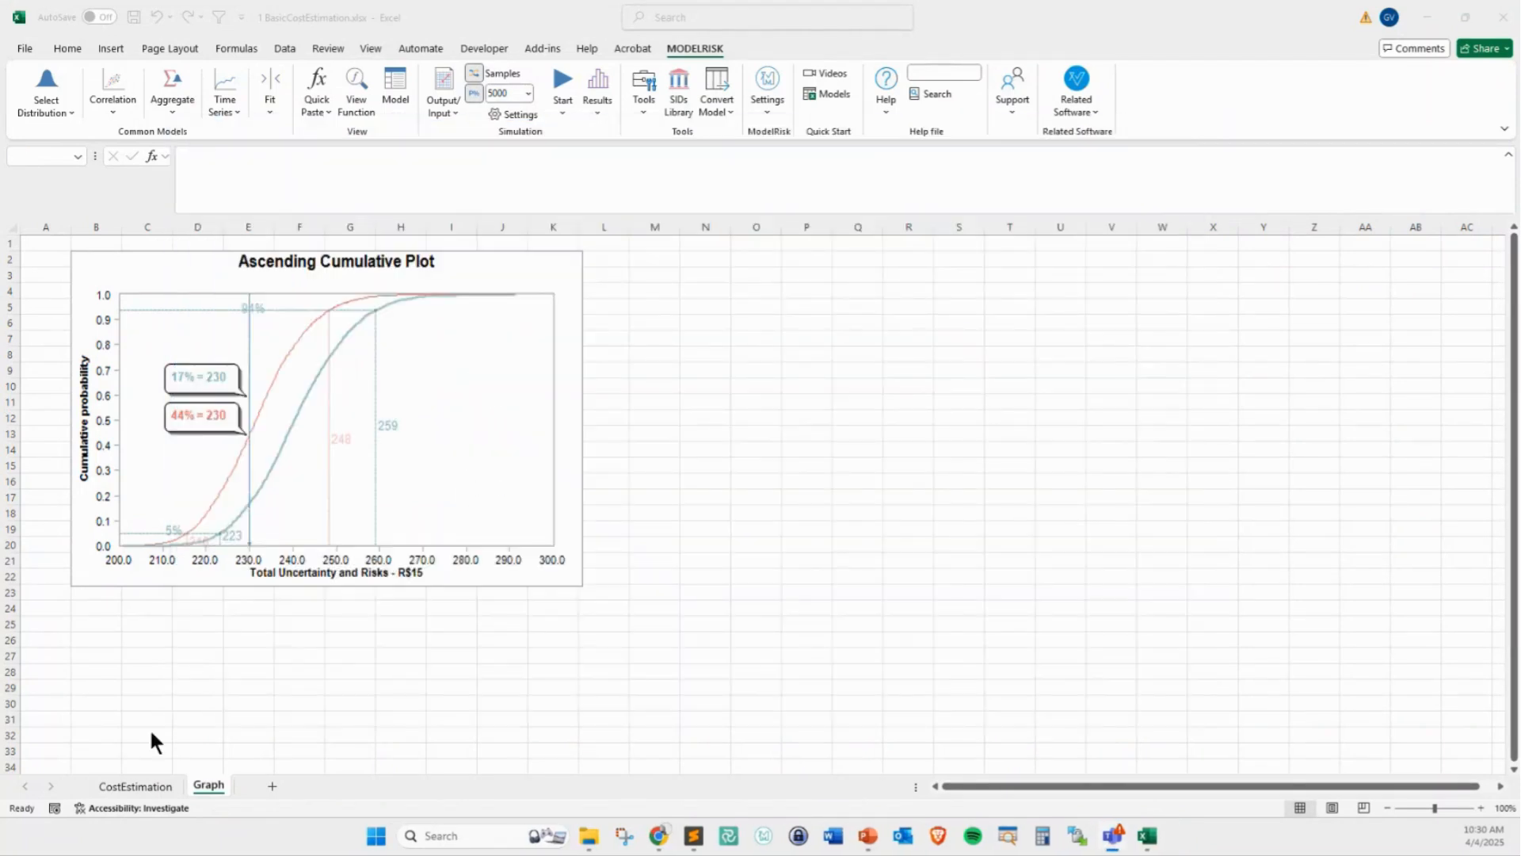
Scan the CostEstimation sheet's model cells and filter the resulting list by the Inputs category
click(146, 785)
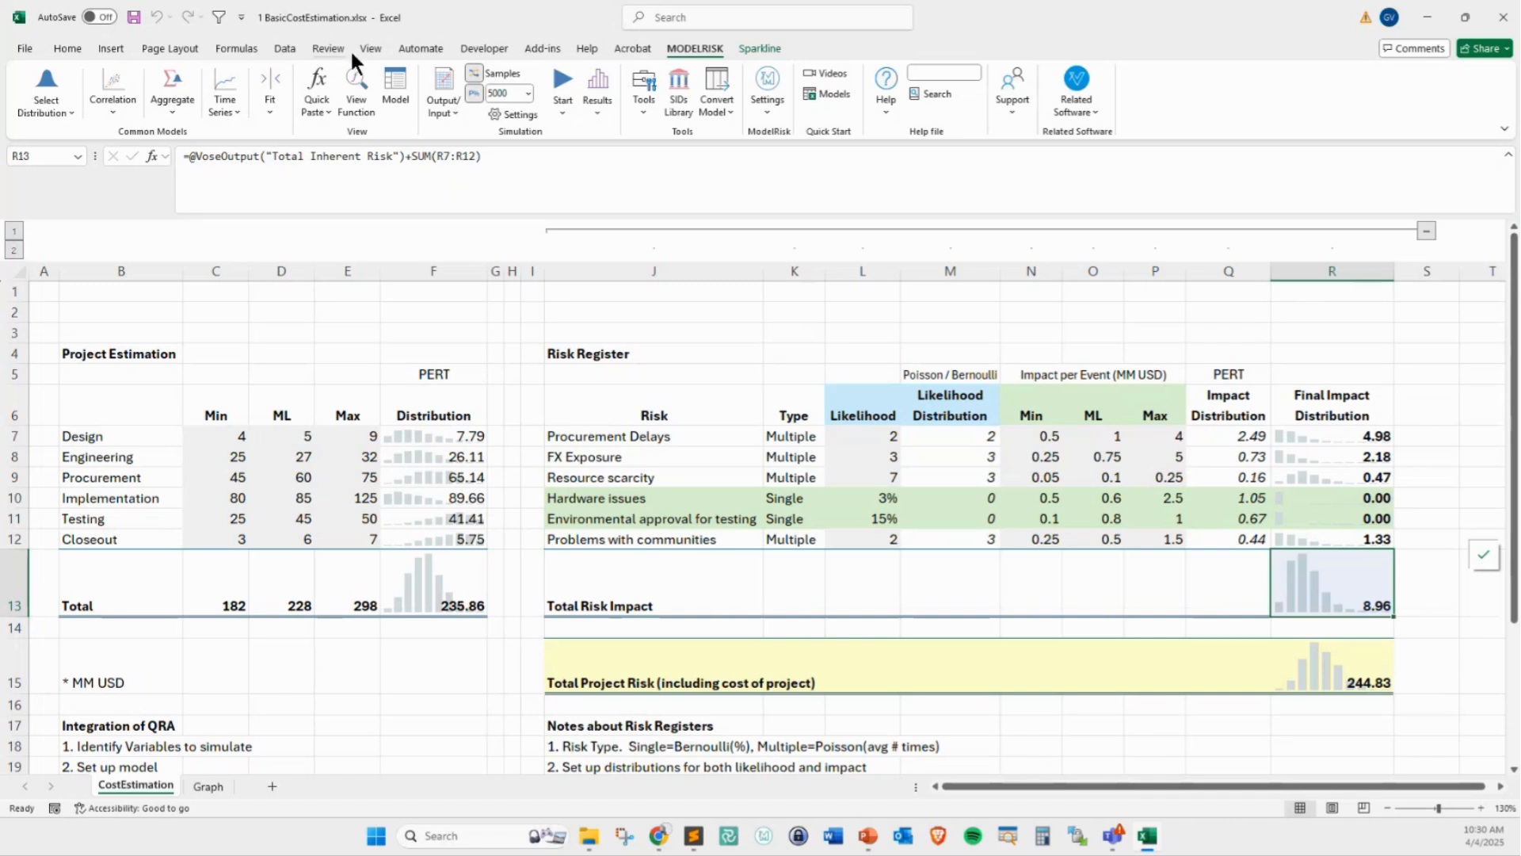
click(395, 99)
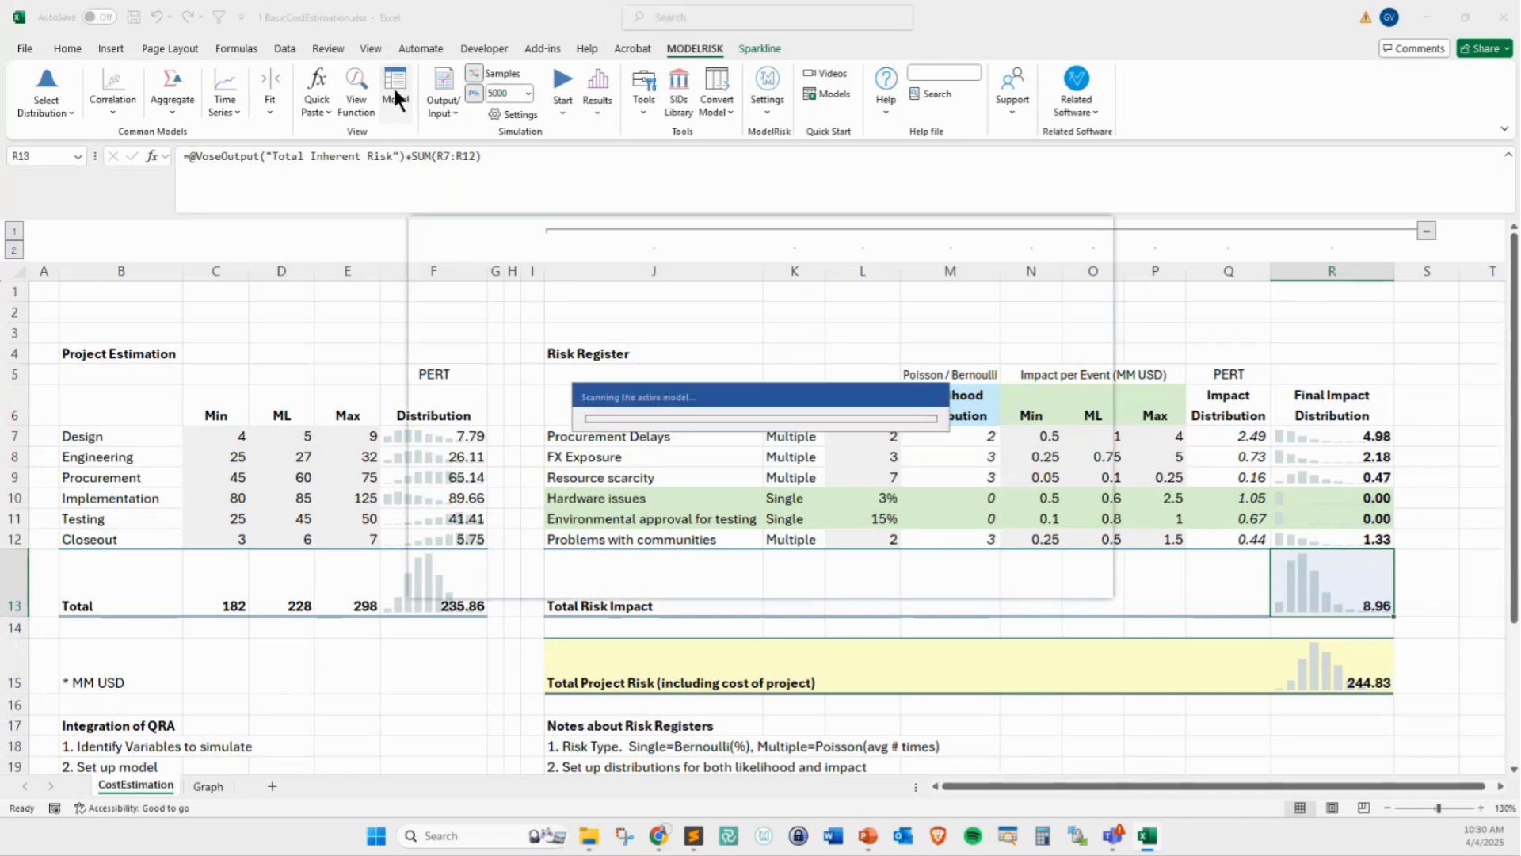
drag(577, 231, 507, 226)
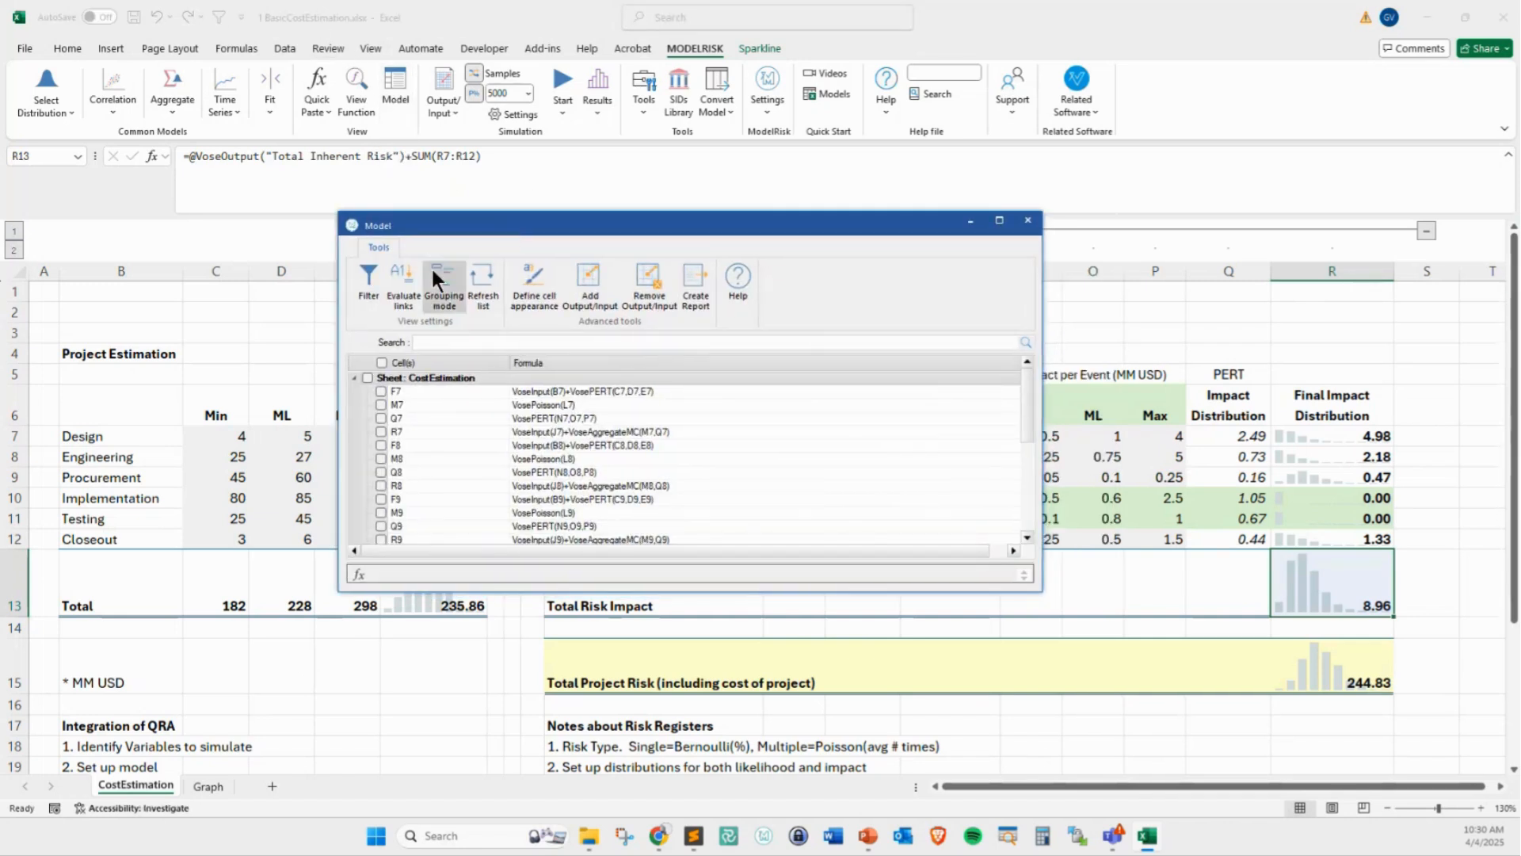
click(362, 281)
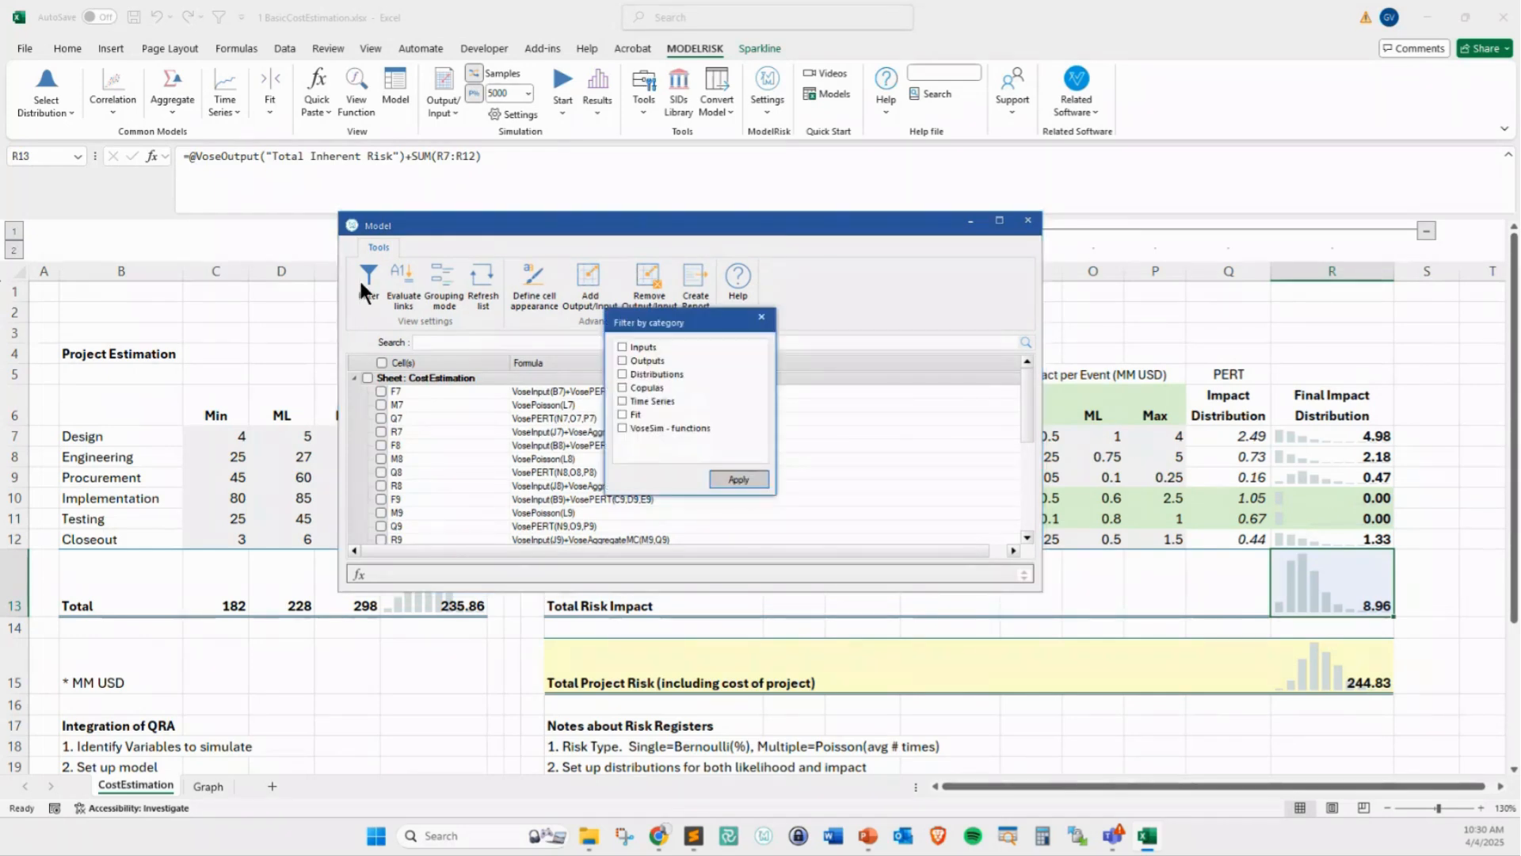
click(619, 347)
click(739, 479)
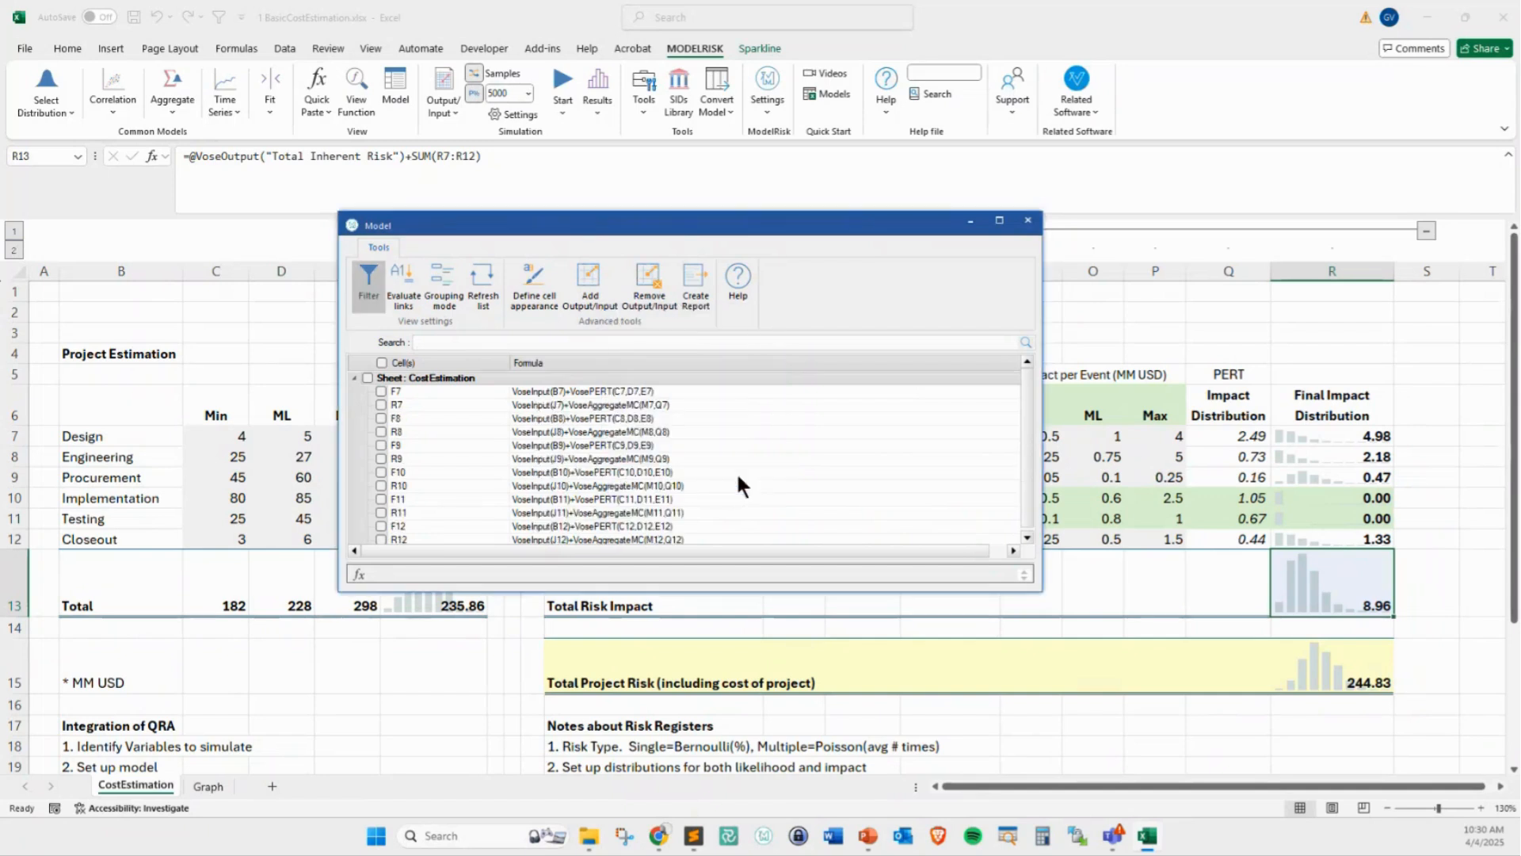
Format all listed input cells with an orange background and black text, leaving the font setting out
click(368, 377)
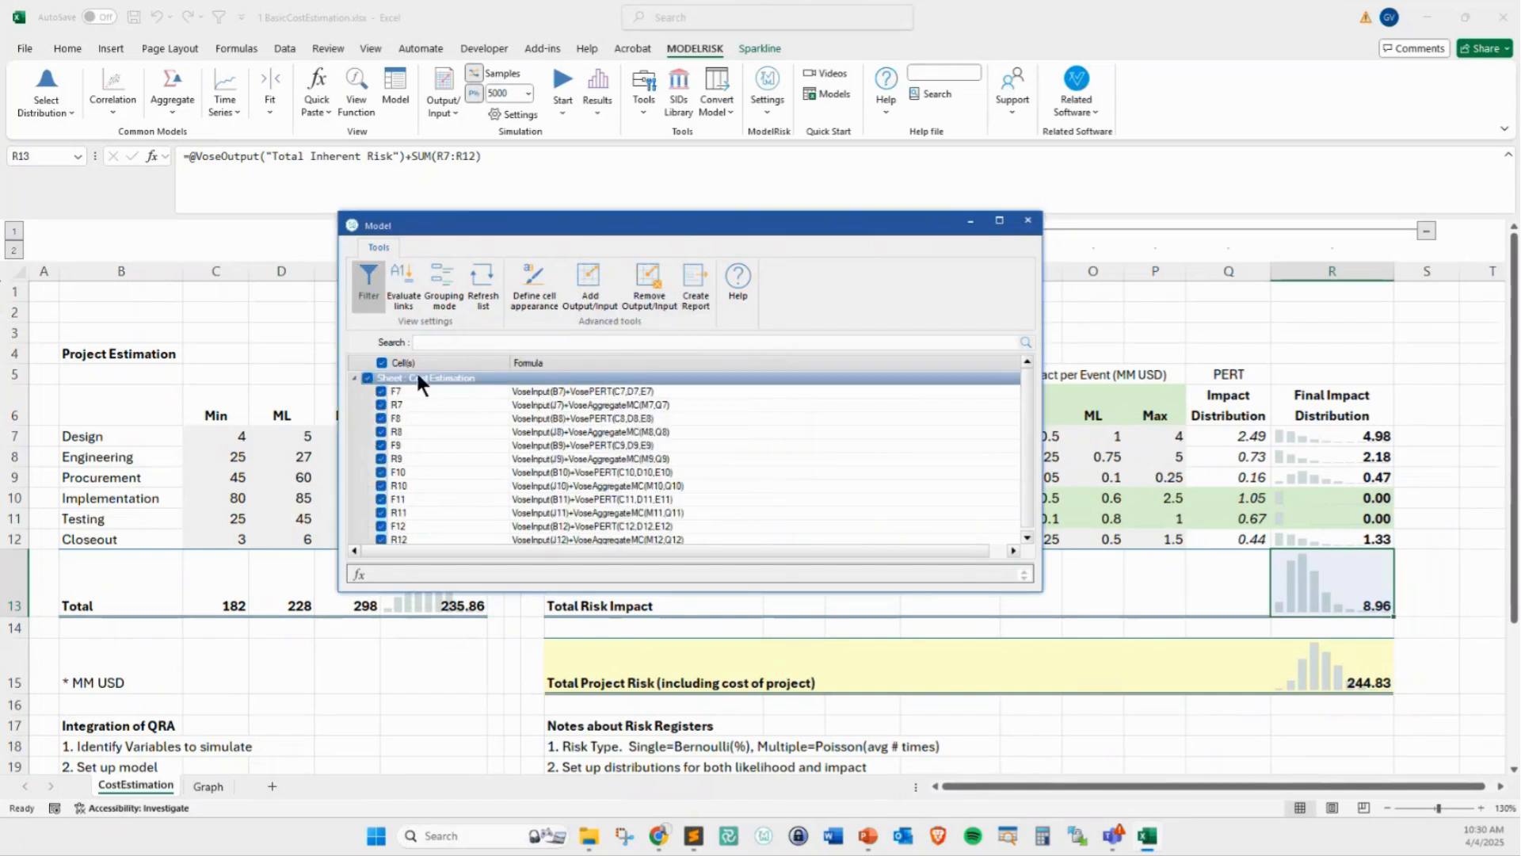
scroll(681, 475, down, 1)
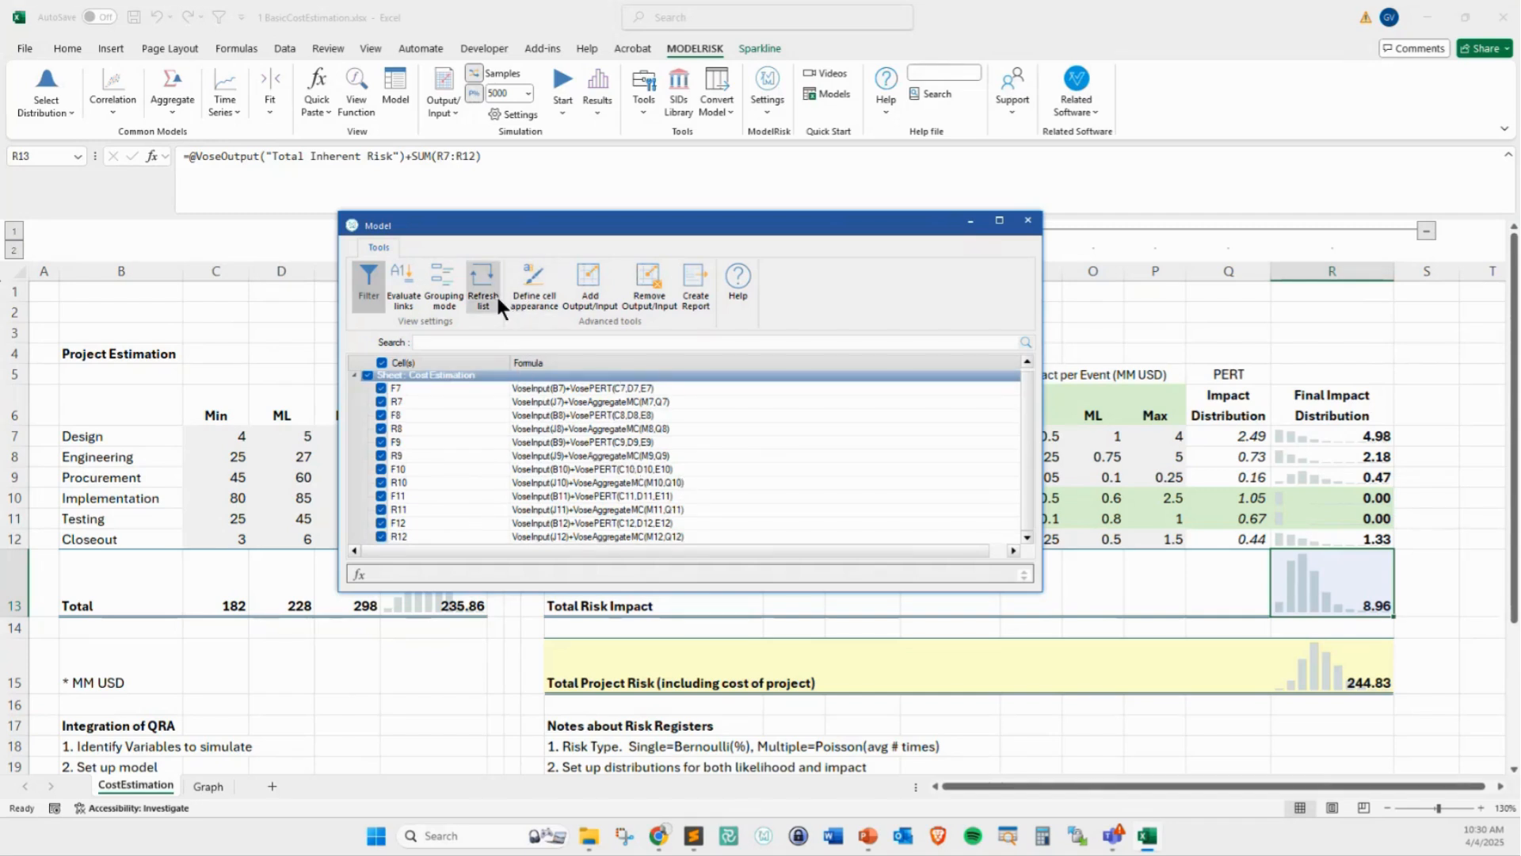
click(524, 282)
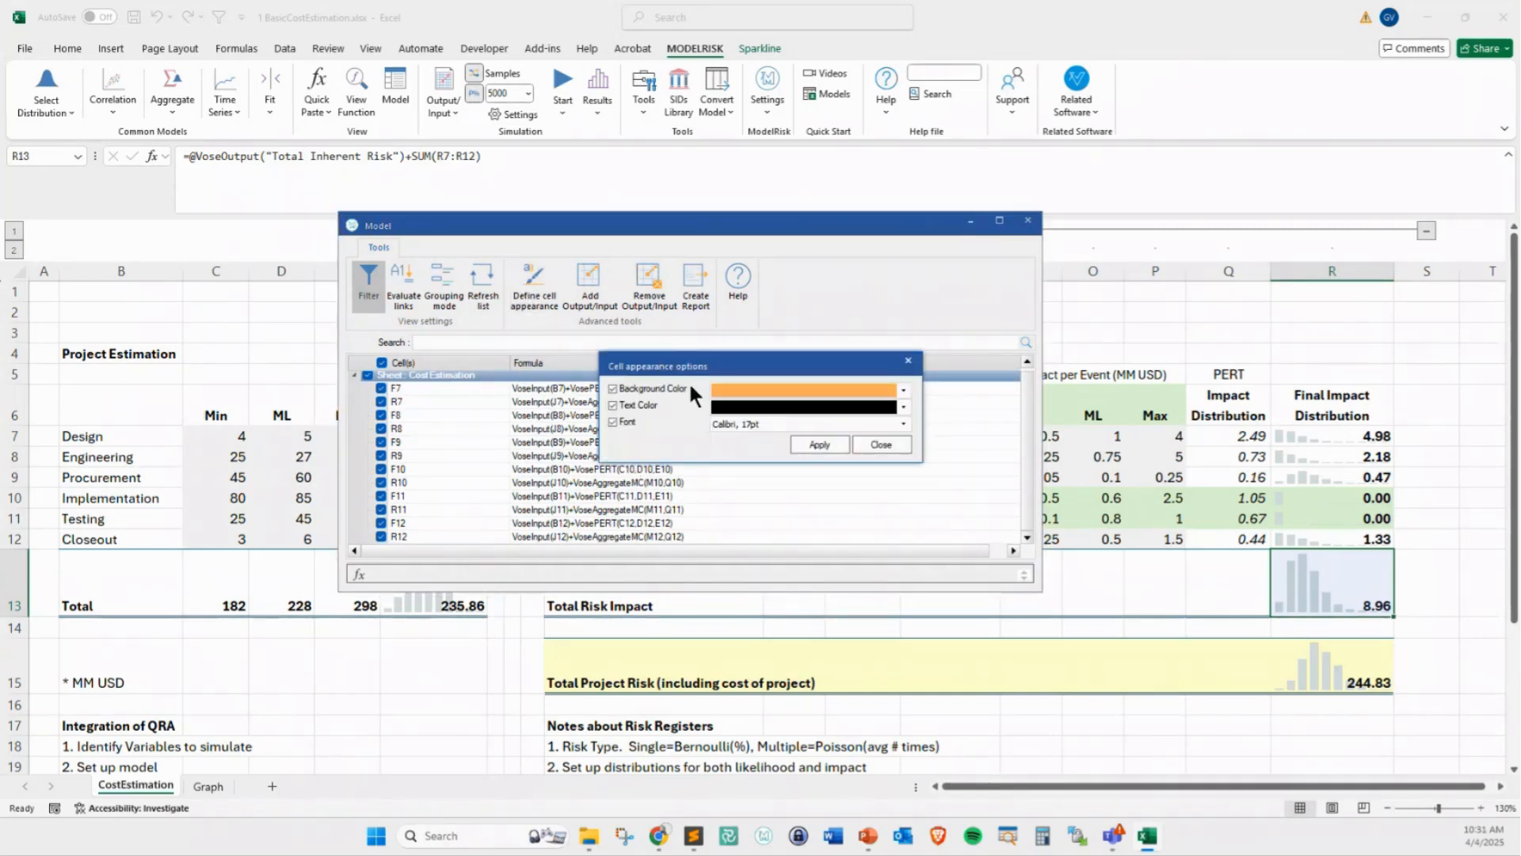
drag(707, 369, 600, 265)
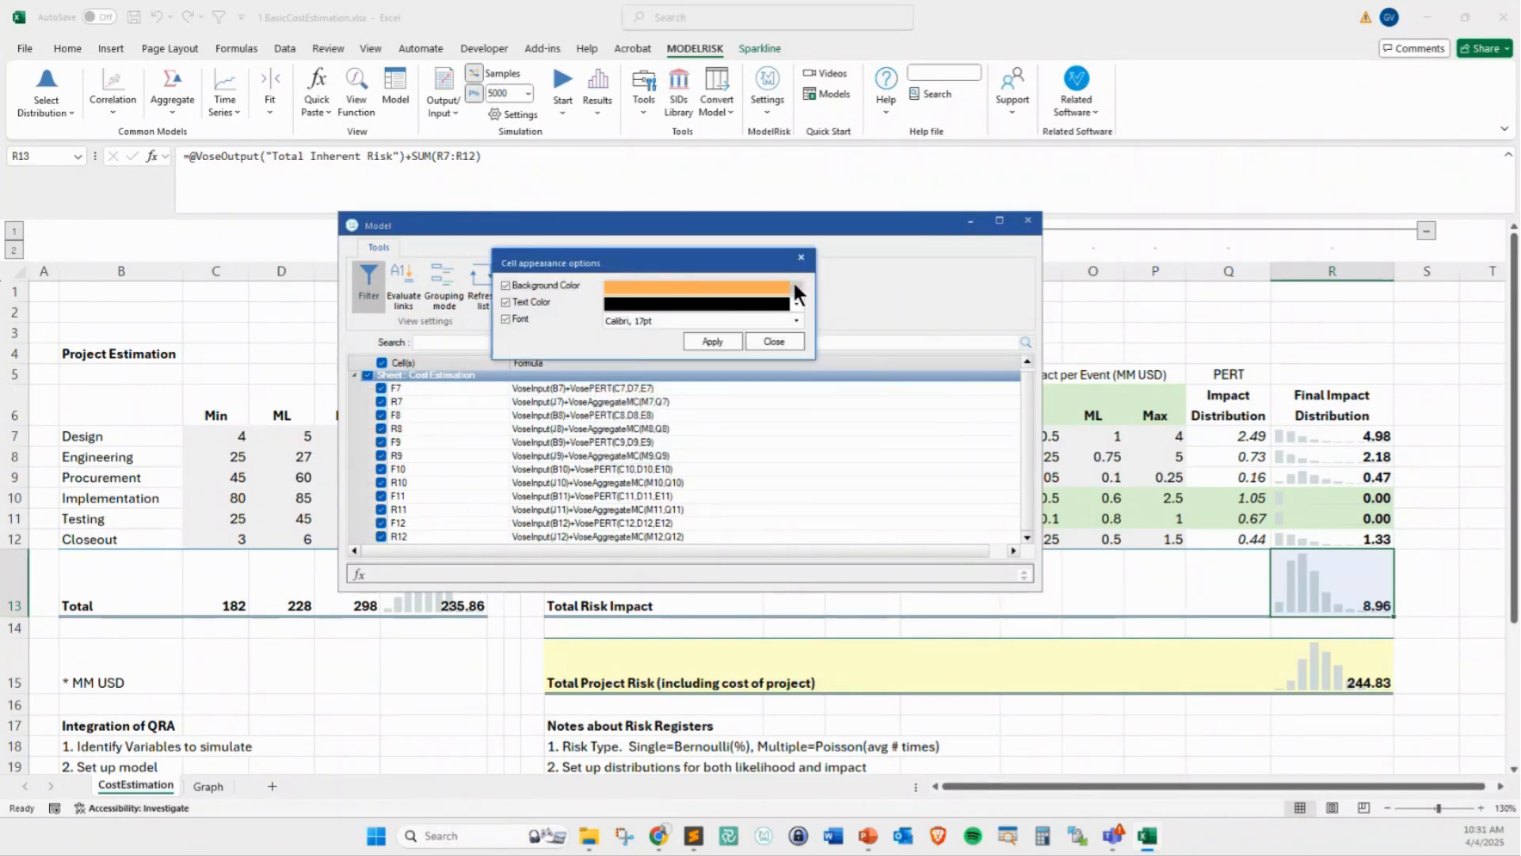
click(505, 319)
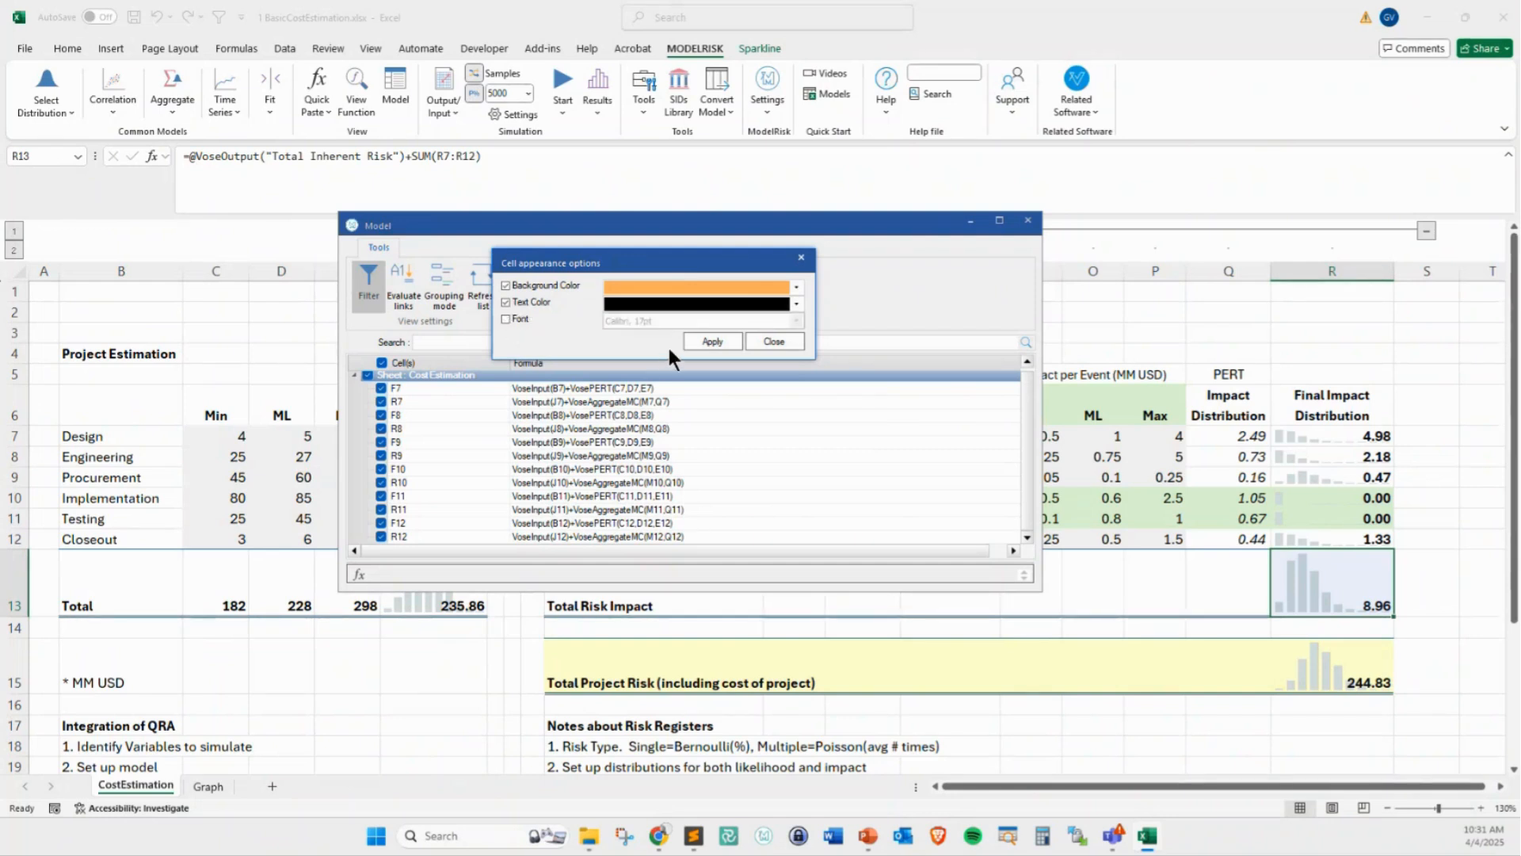
click(712, 341)
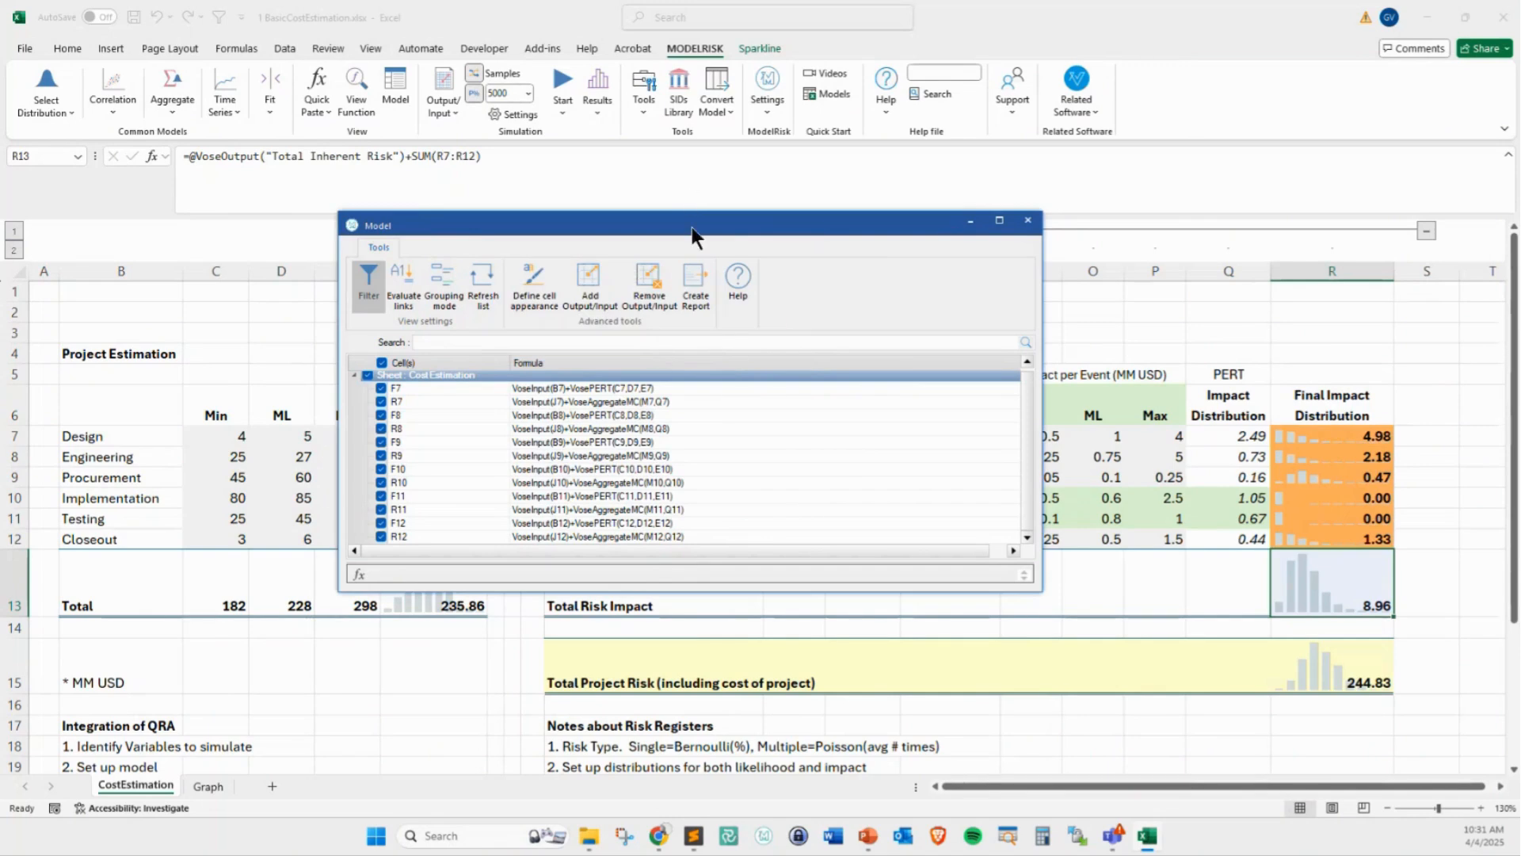
drag(692, 227, 638, 609)
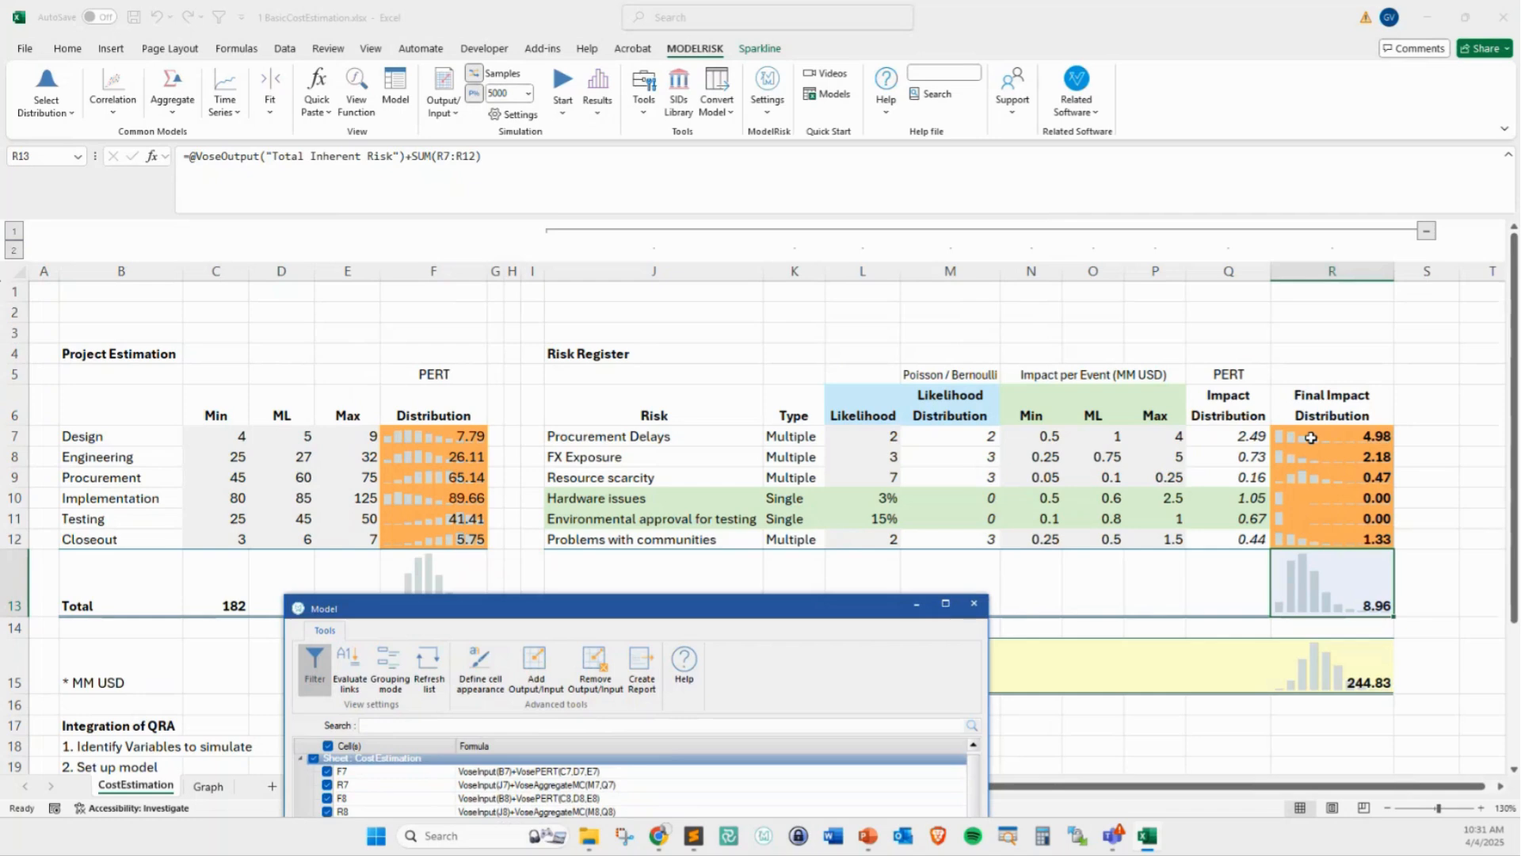
drag(808, 612, 1057, 175)
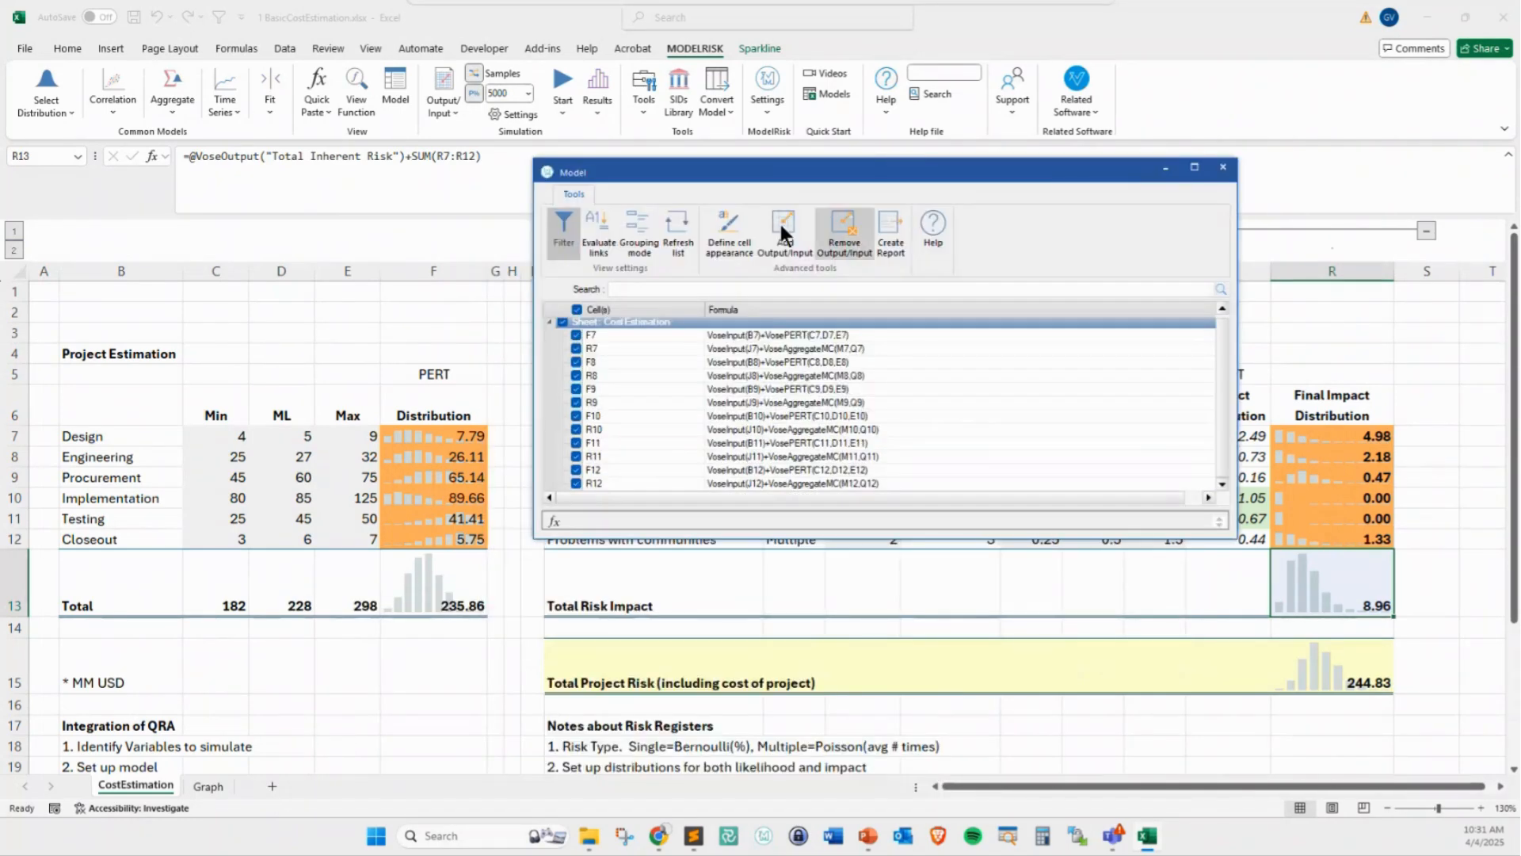
Change the model list's category filter from Inputs to Outputs only
click(563, 228)
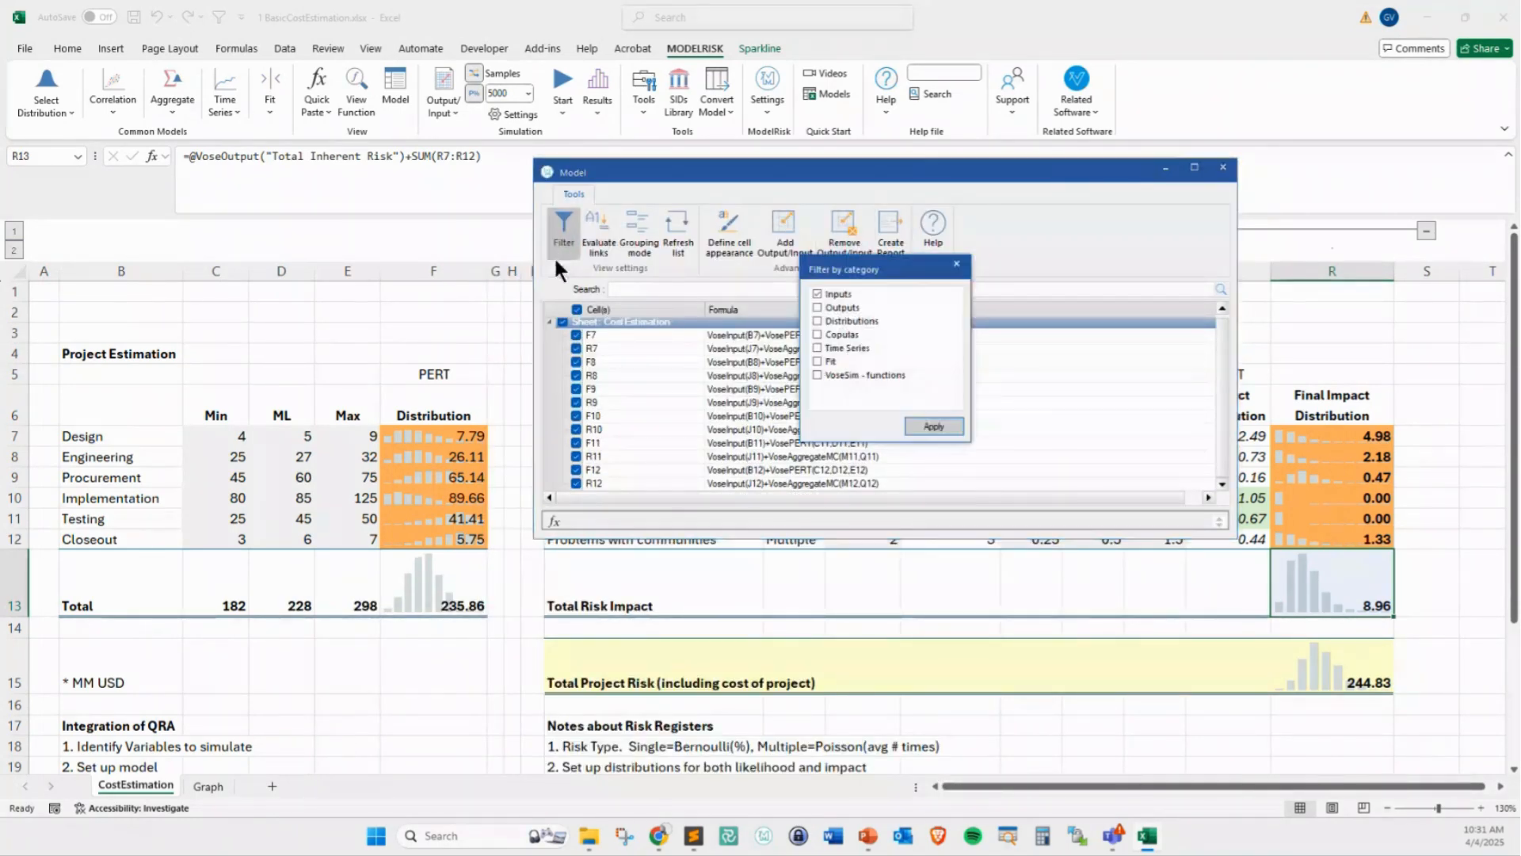
click(816, 295)
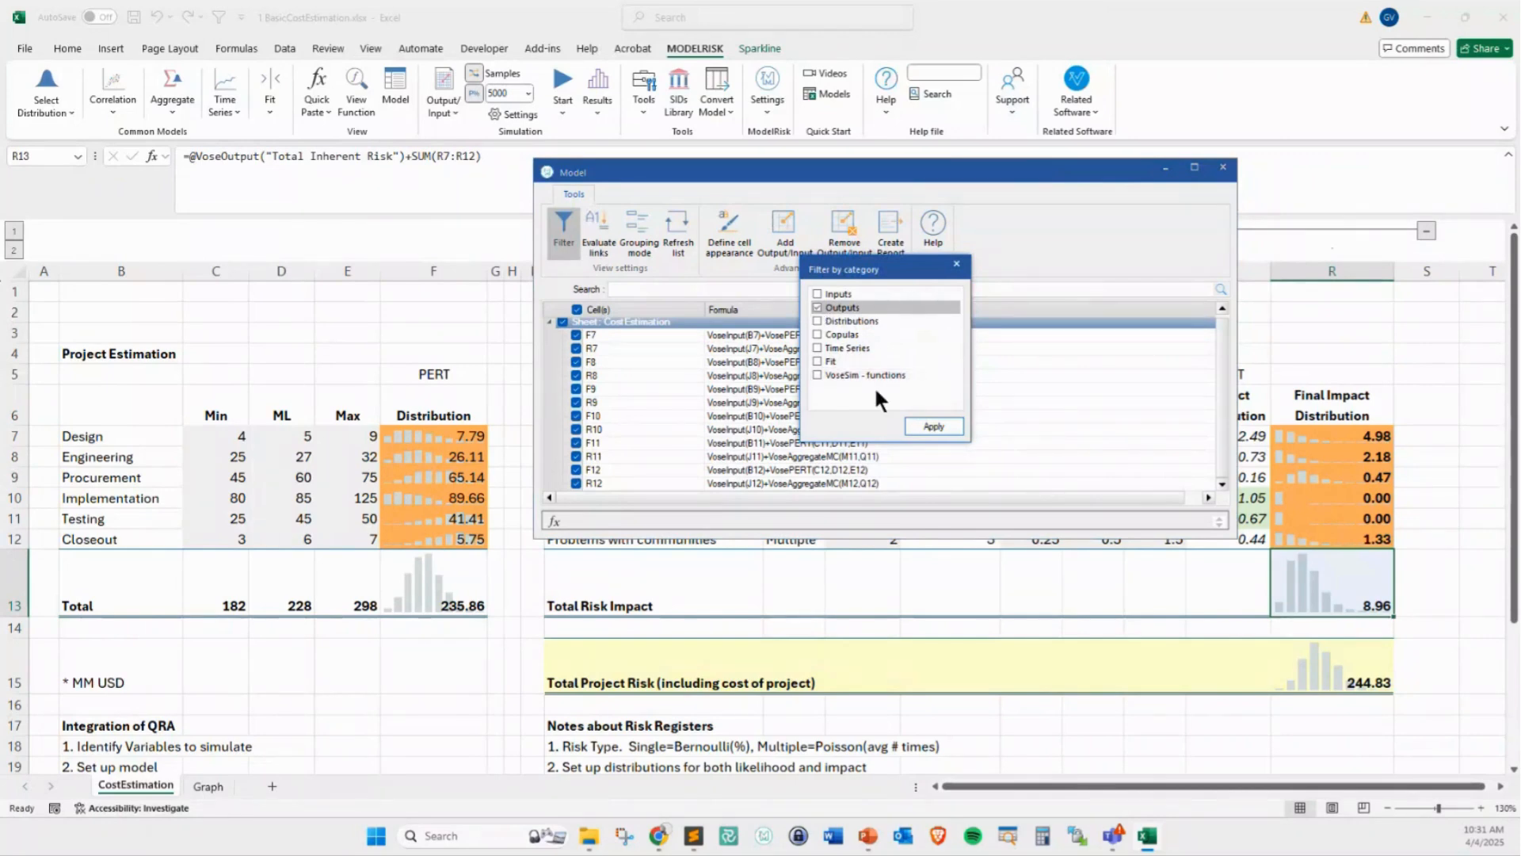
click(919, 425)
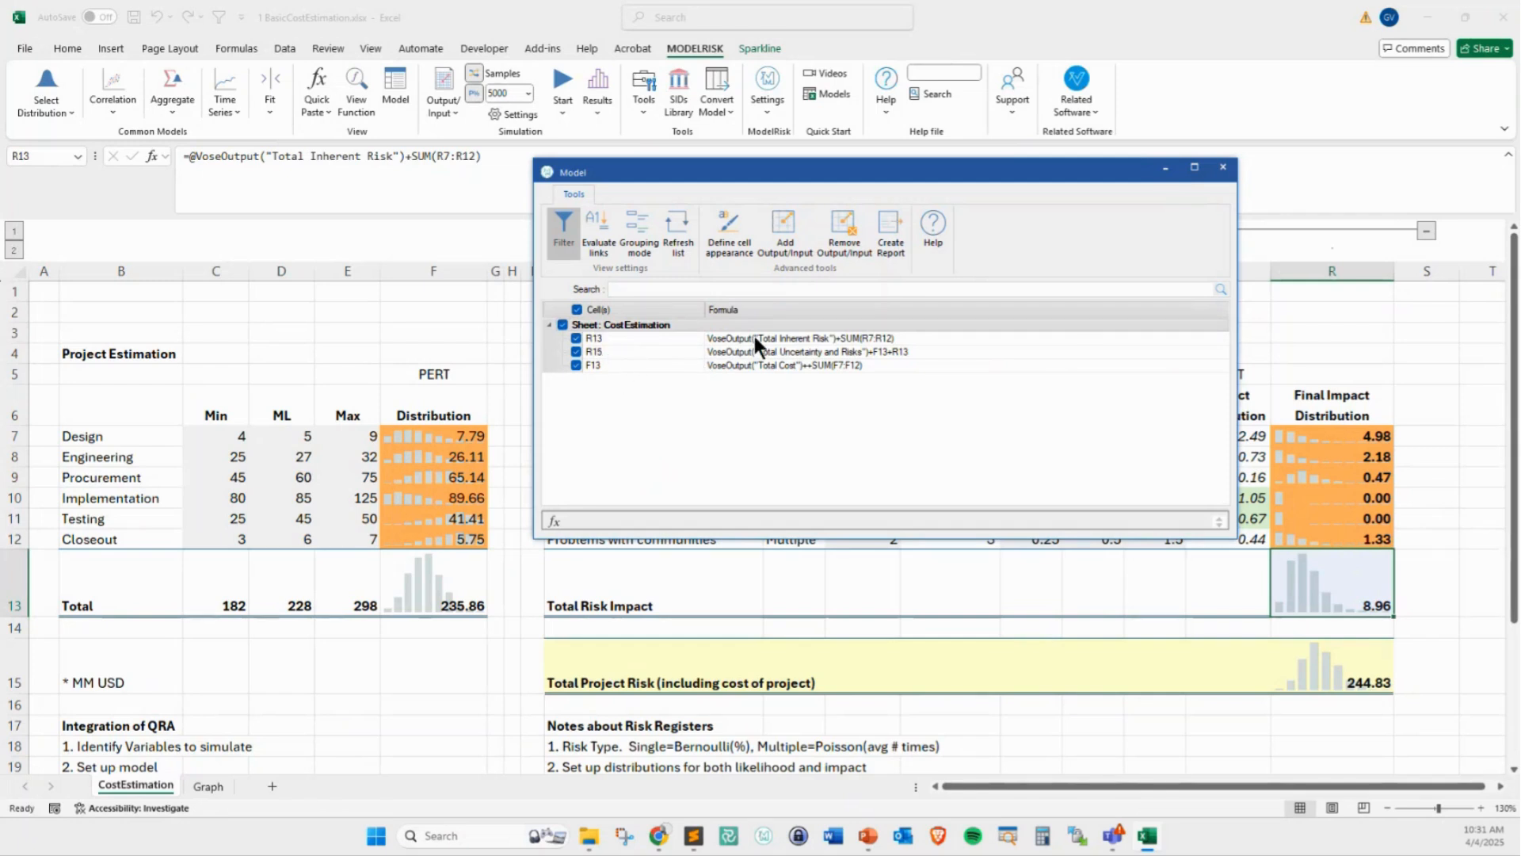
Format the output cells R13, R15 and F13 with a bright green background and close the model list
click(717, 252)
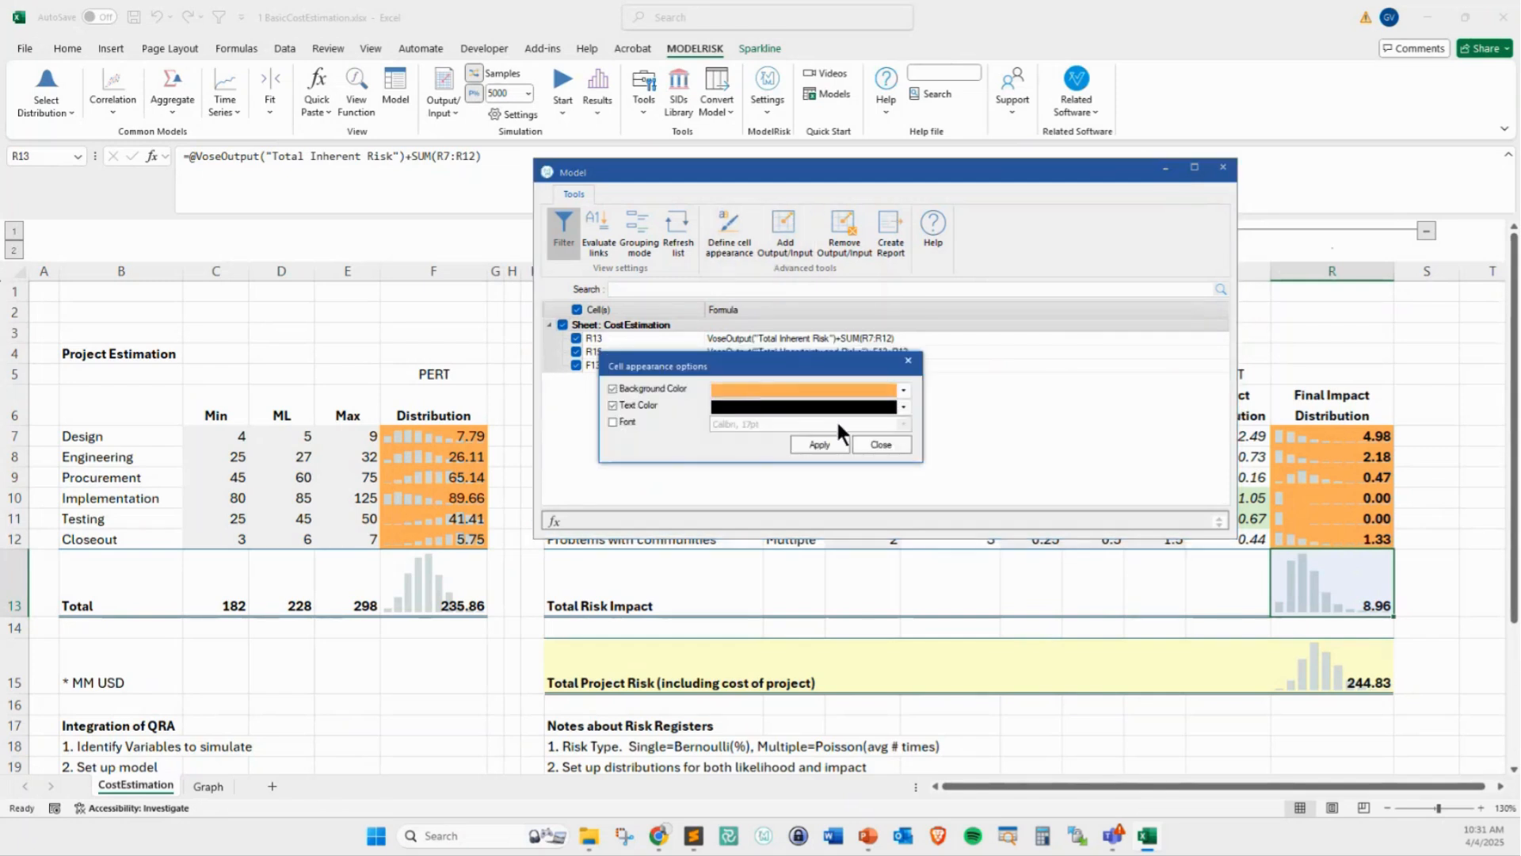
click(900, 406)
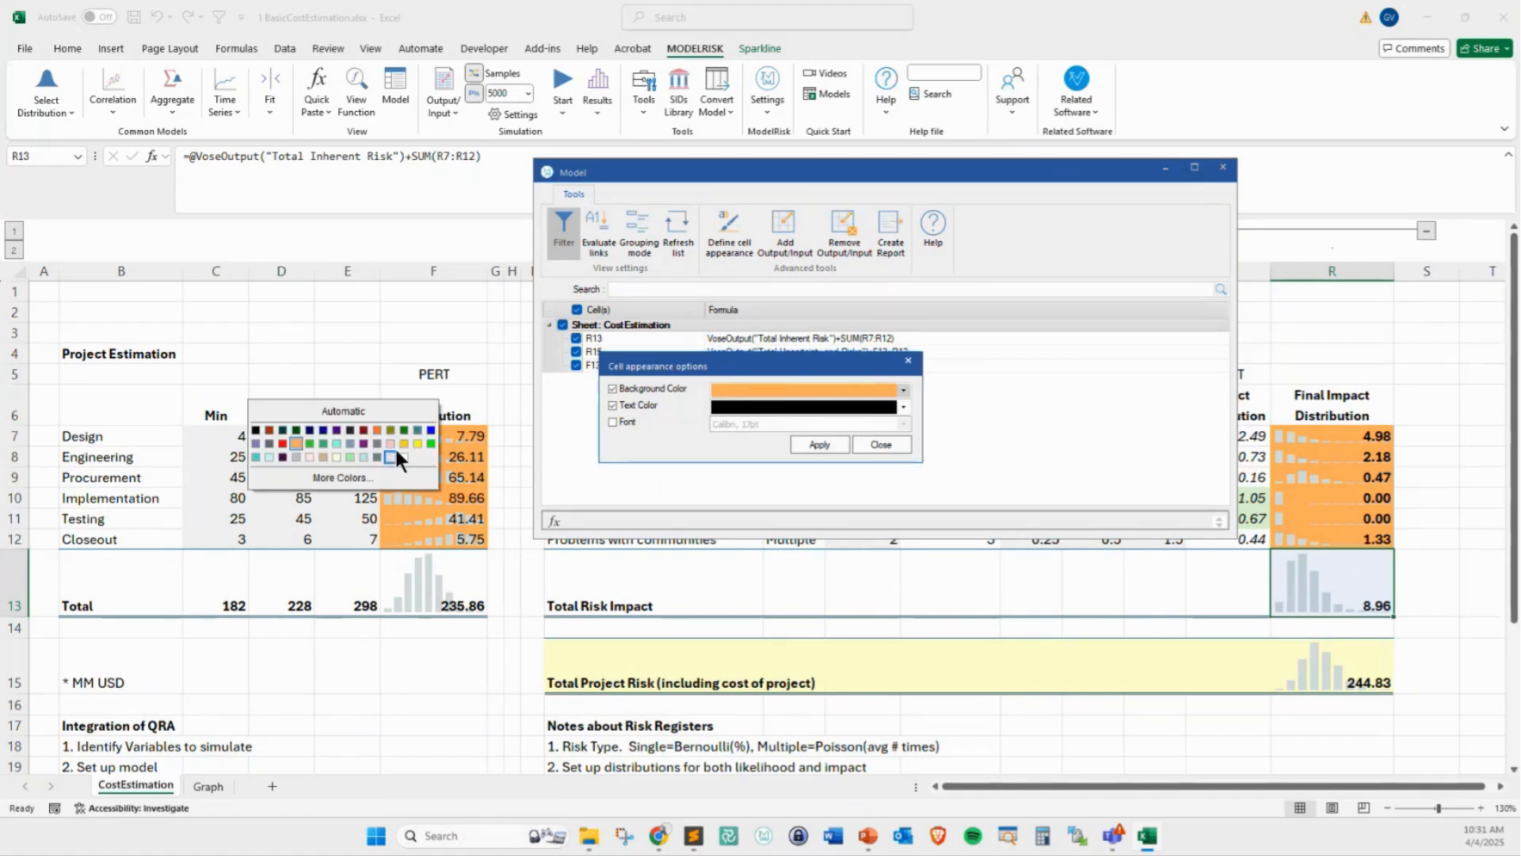
click(428, 443)
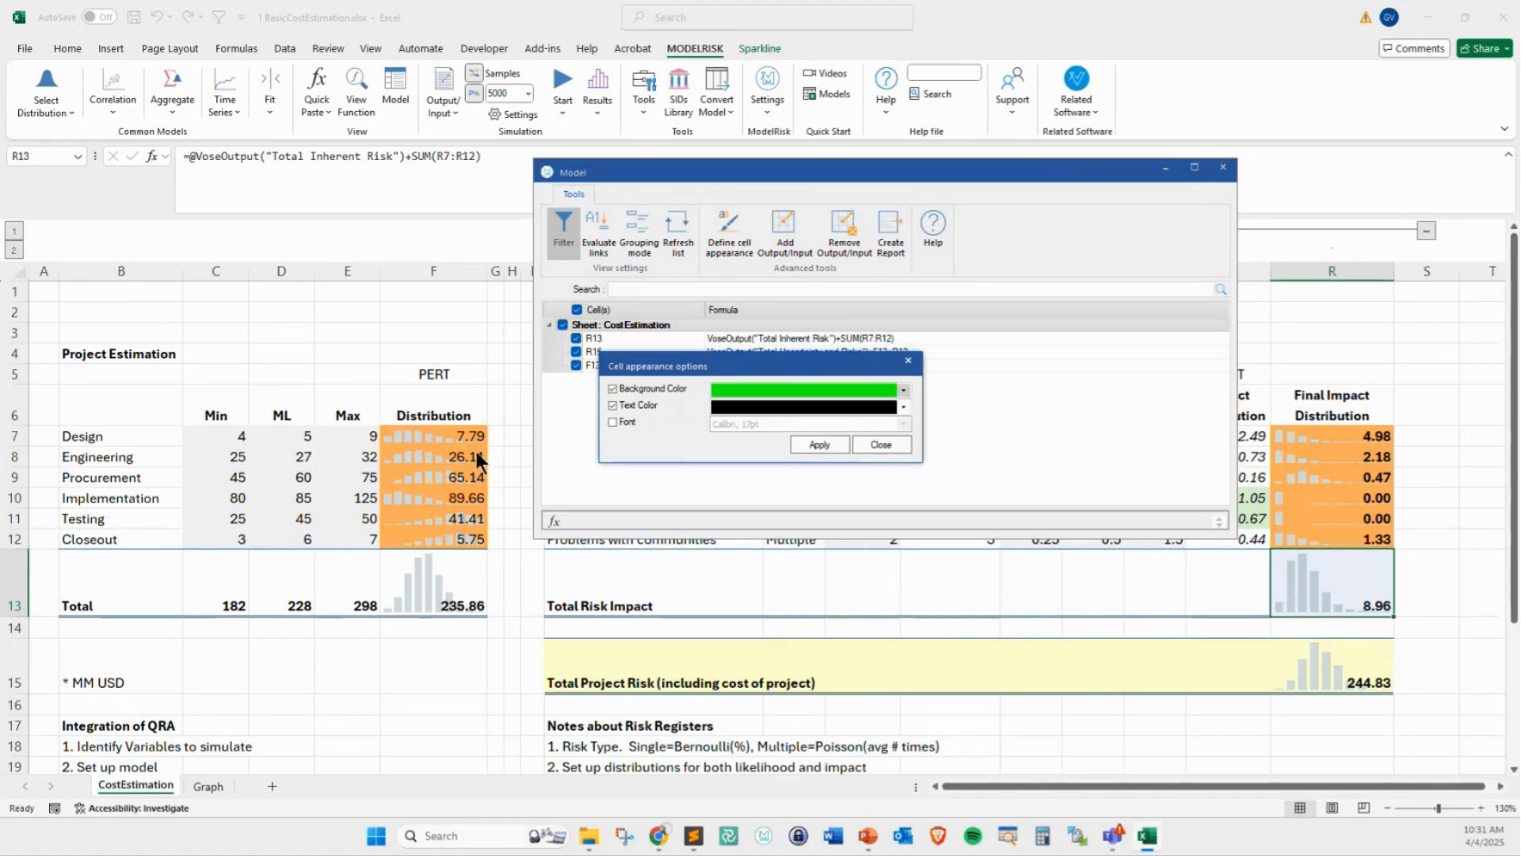
click(827, 443)
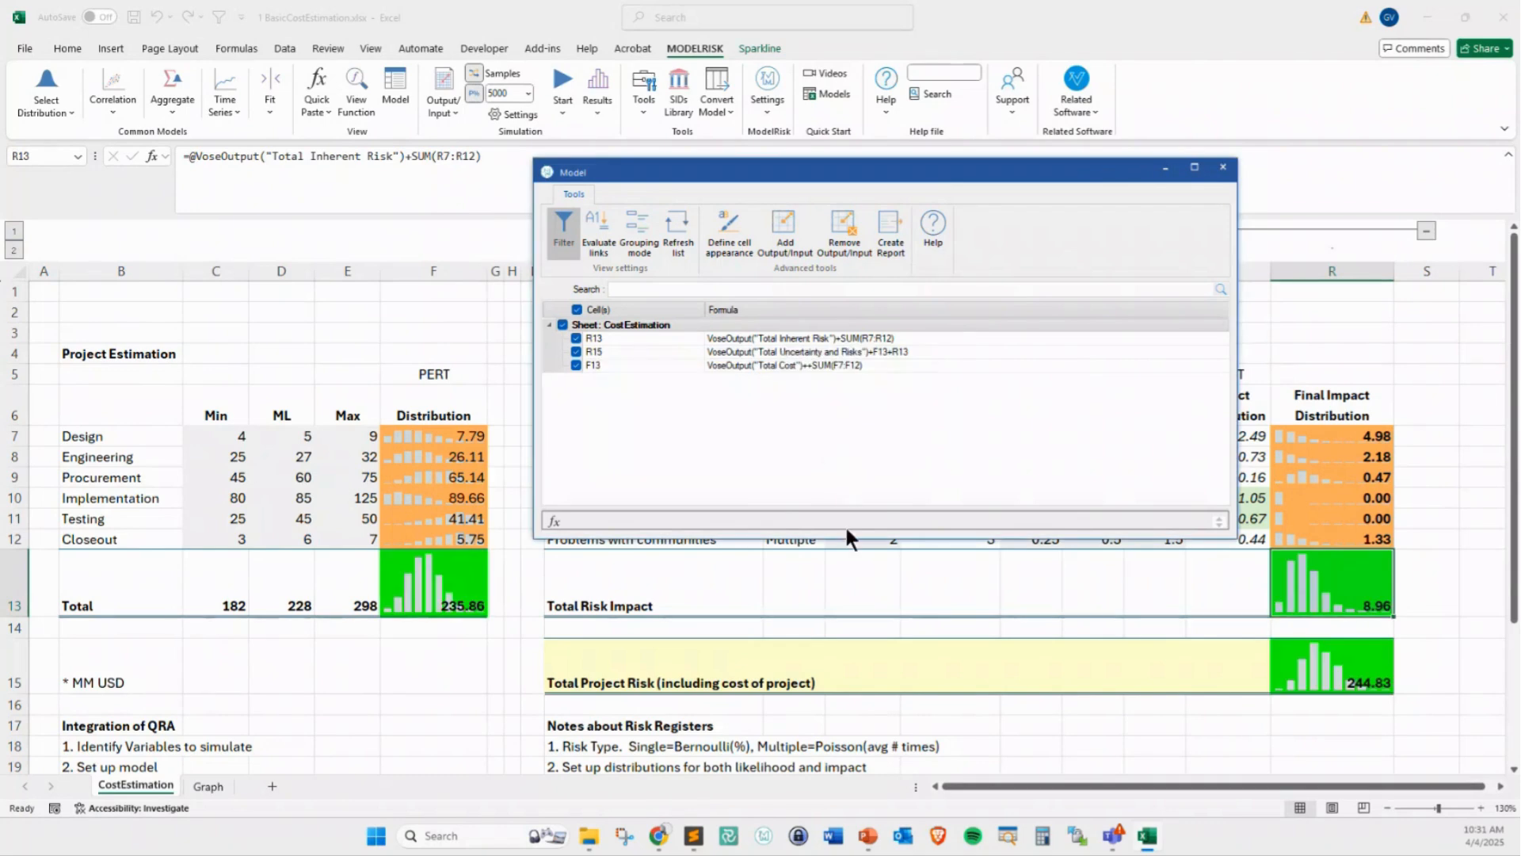
click(1223, 167)
click(236, 683)
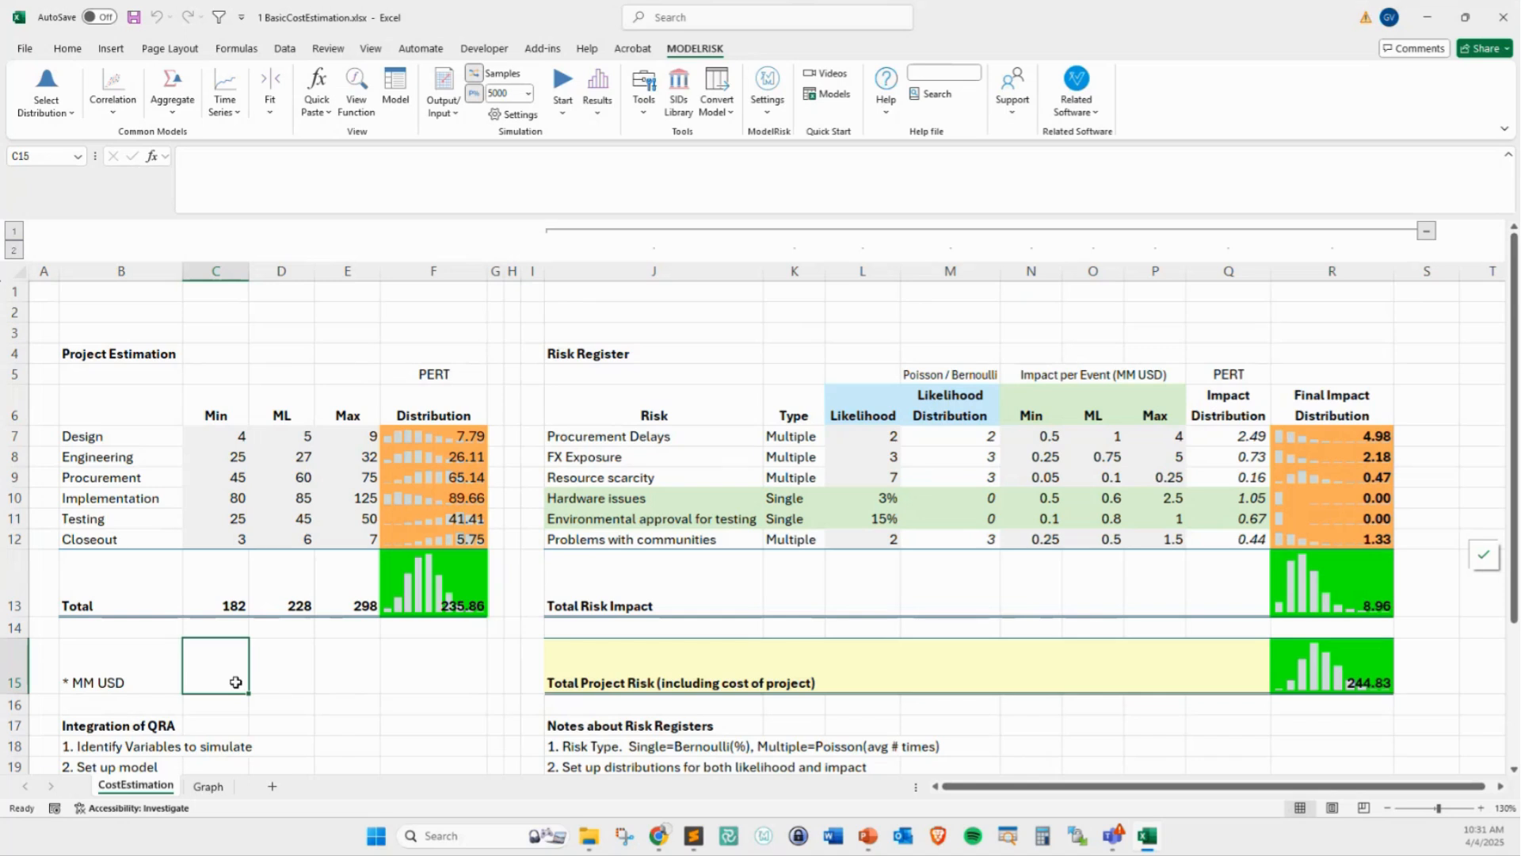
Switch to the PowerPoint presentation and go through the Features section to the Distribution Selection slide
click(867, 835)
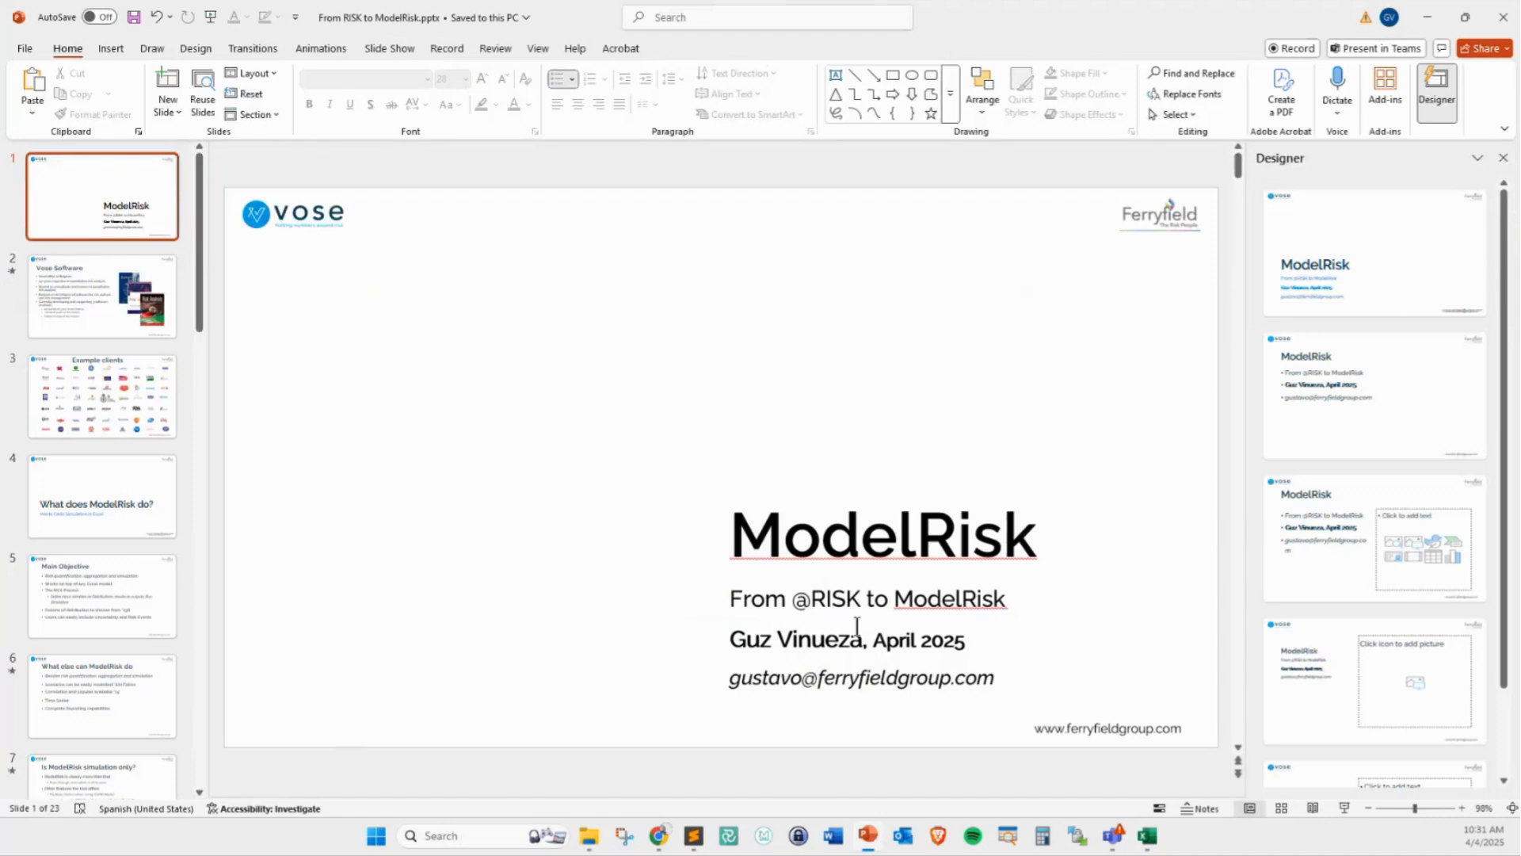
scroll(155, 528, down, 5)
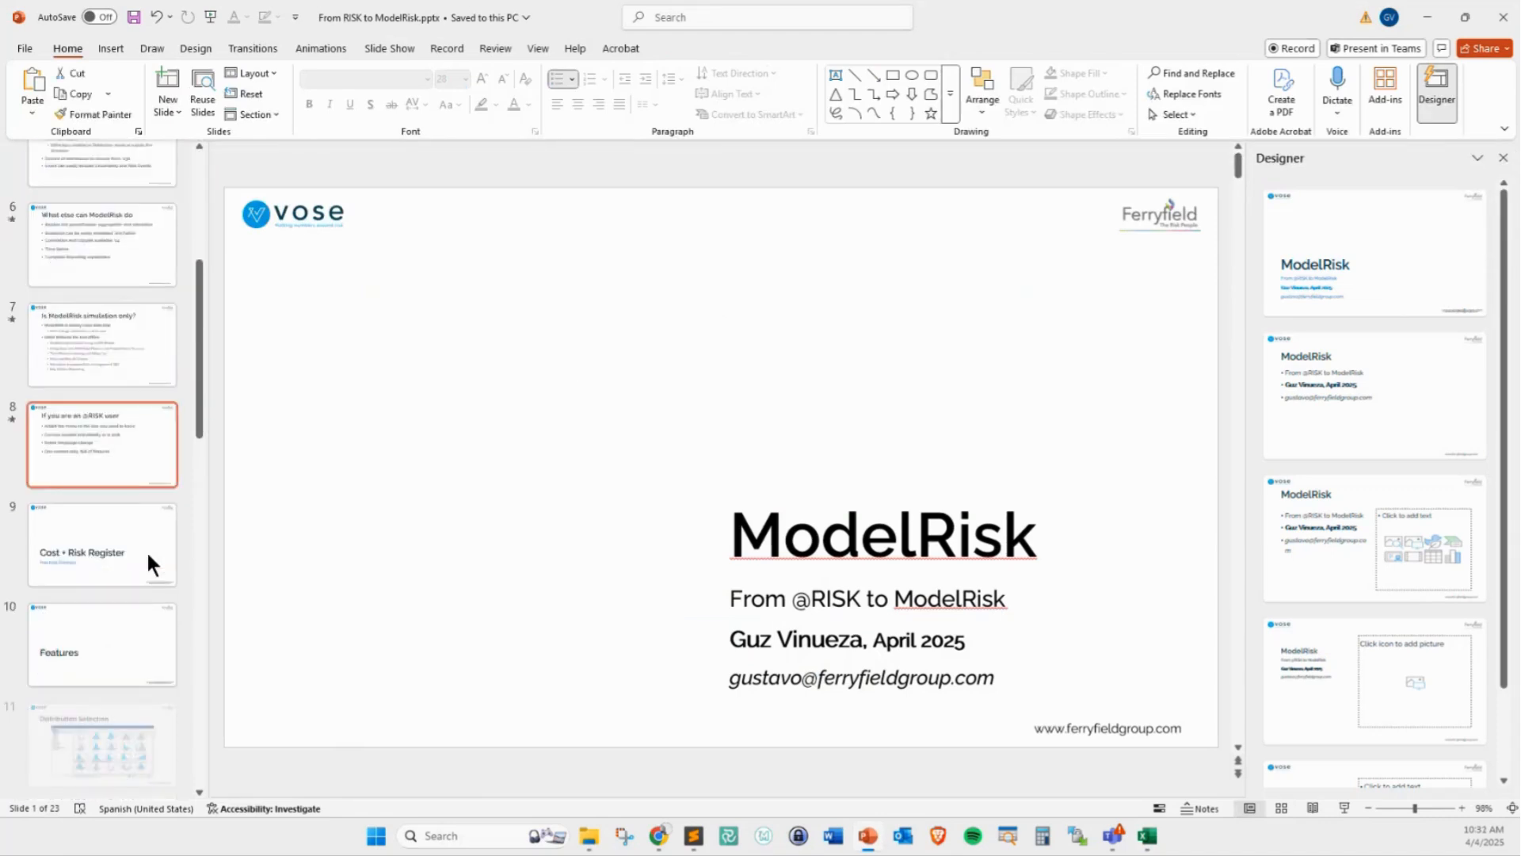
scroll(145, 550, down, 3)
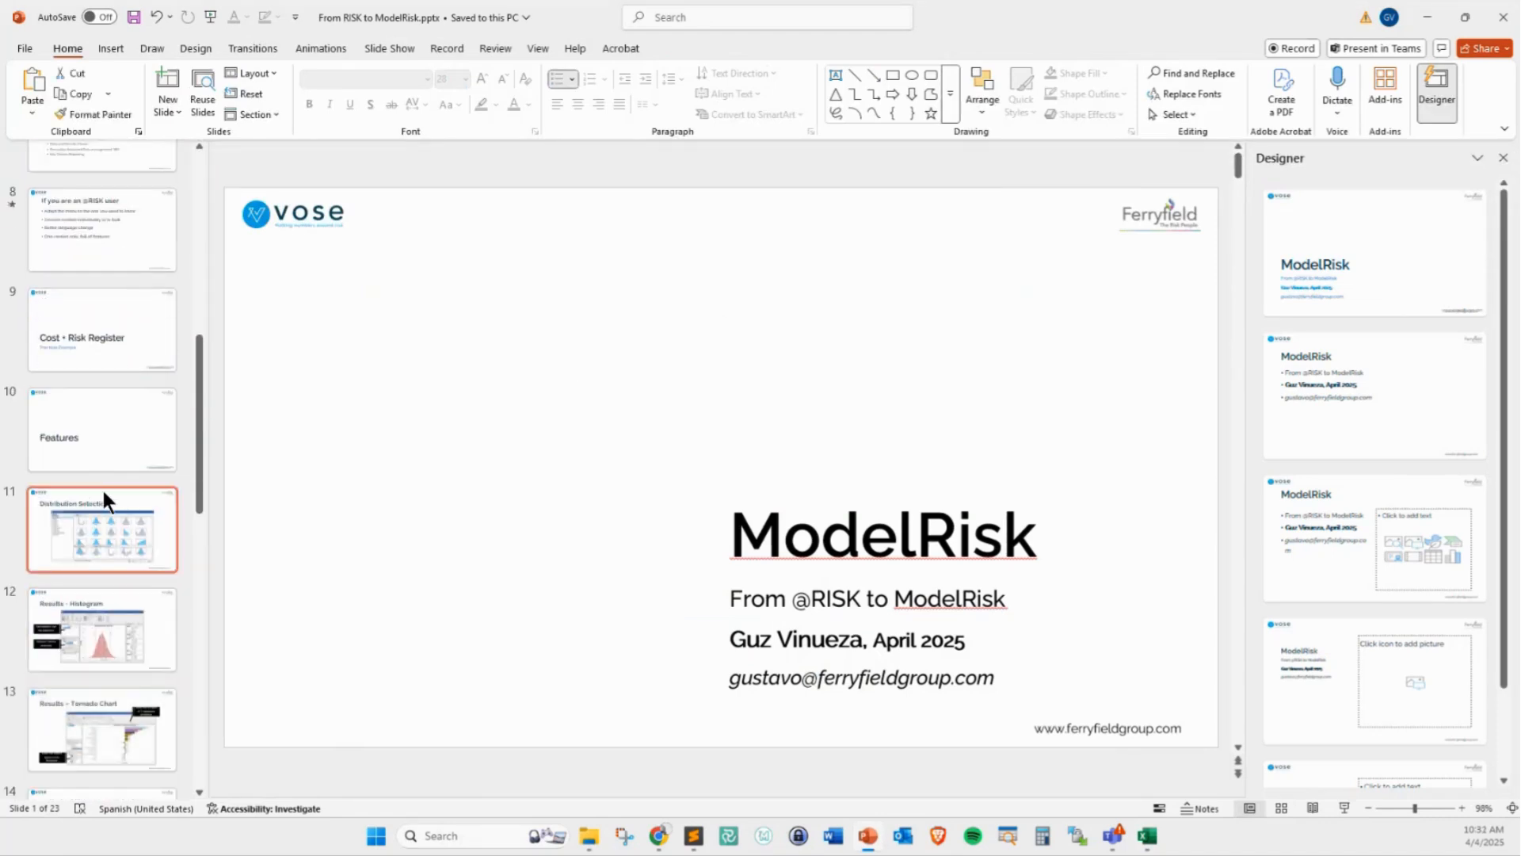
click(119, 470)
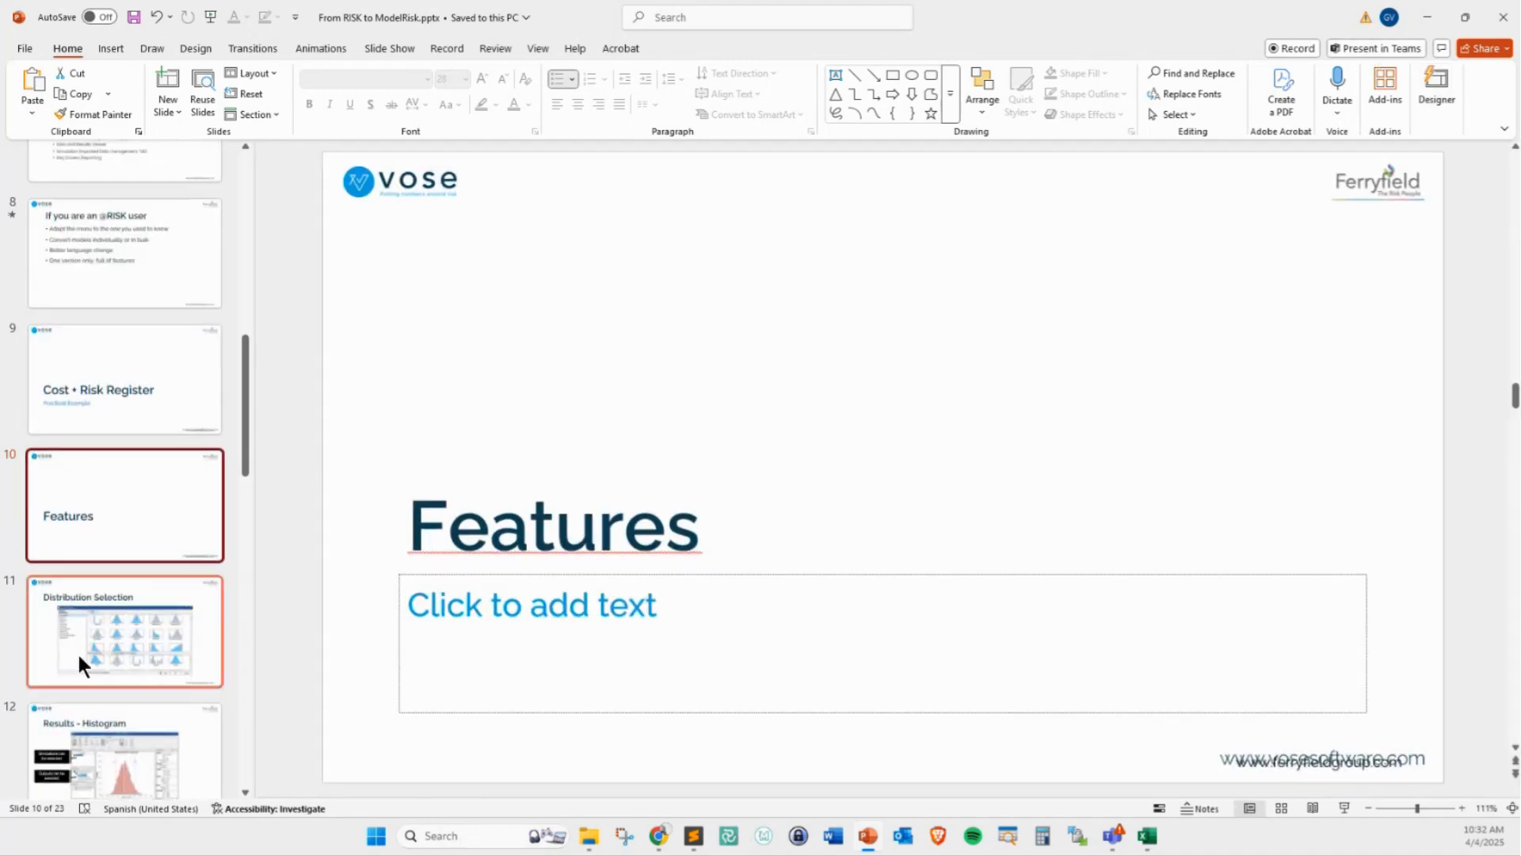
scroll(92, 686, down, 2)
scroll(149, 558, down, 1)
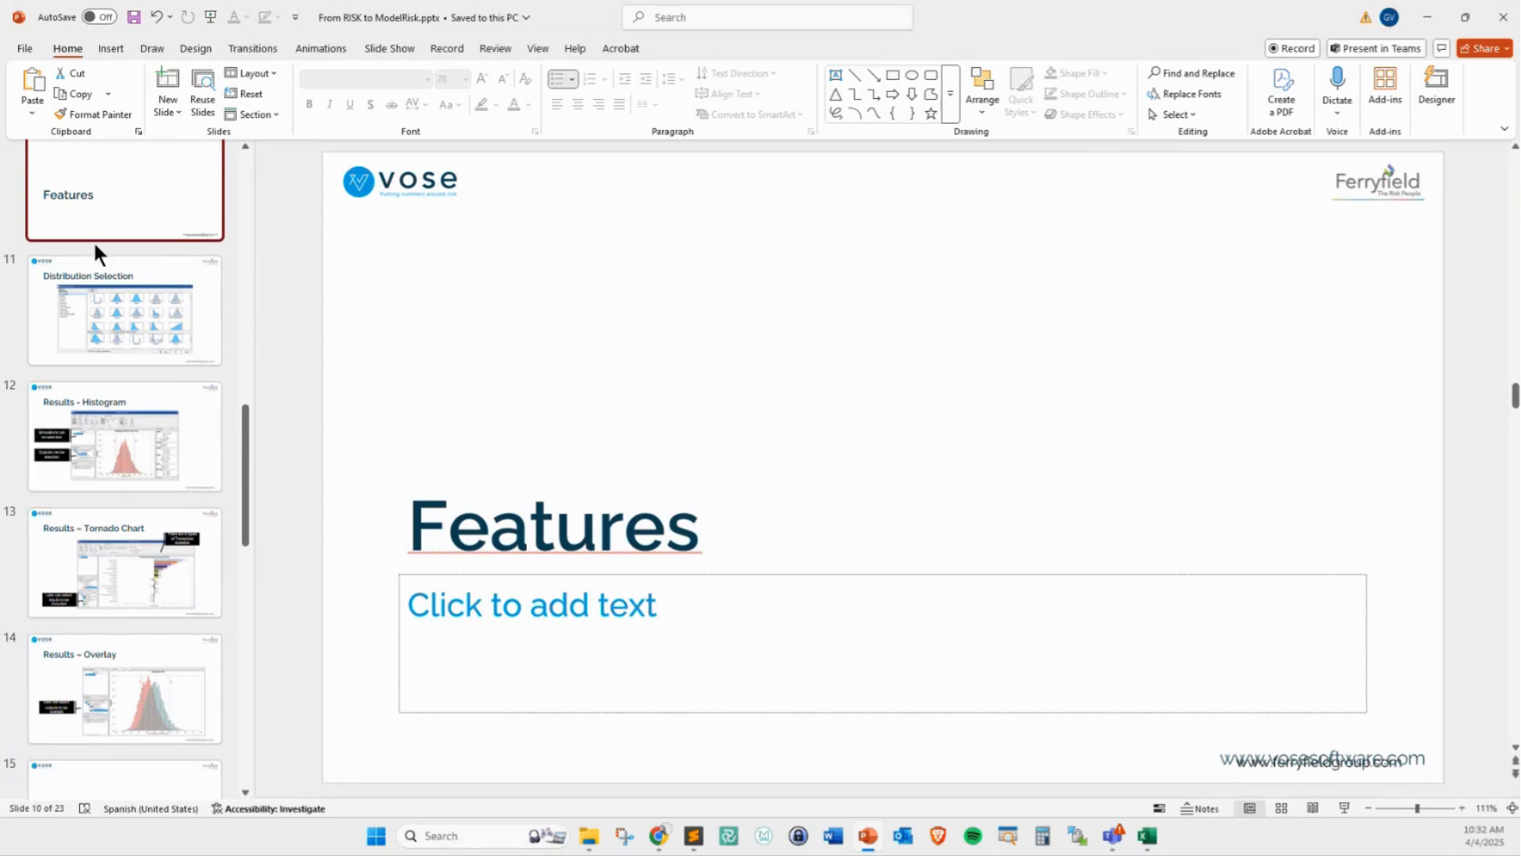
click(151, 306)
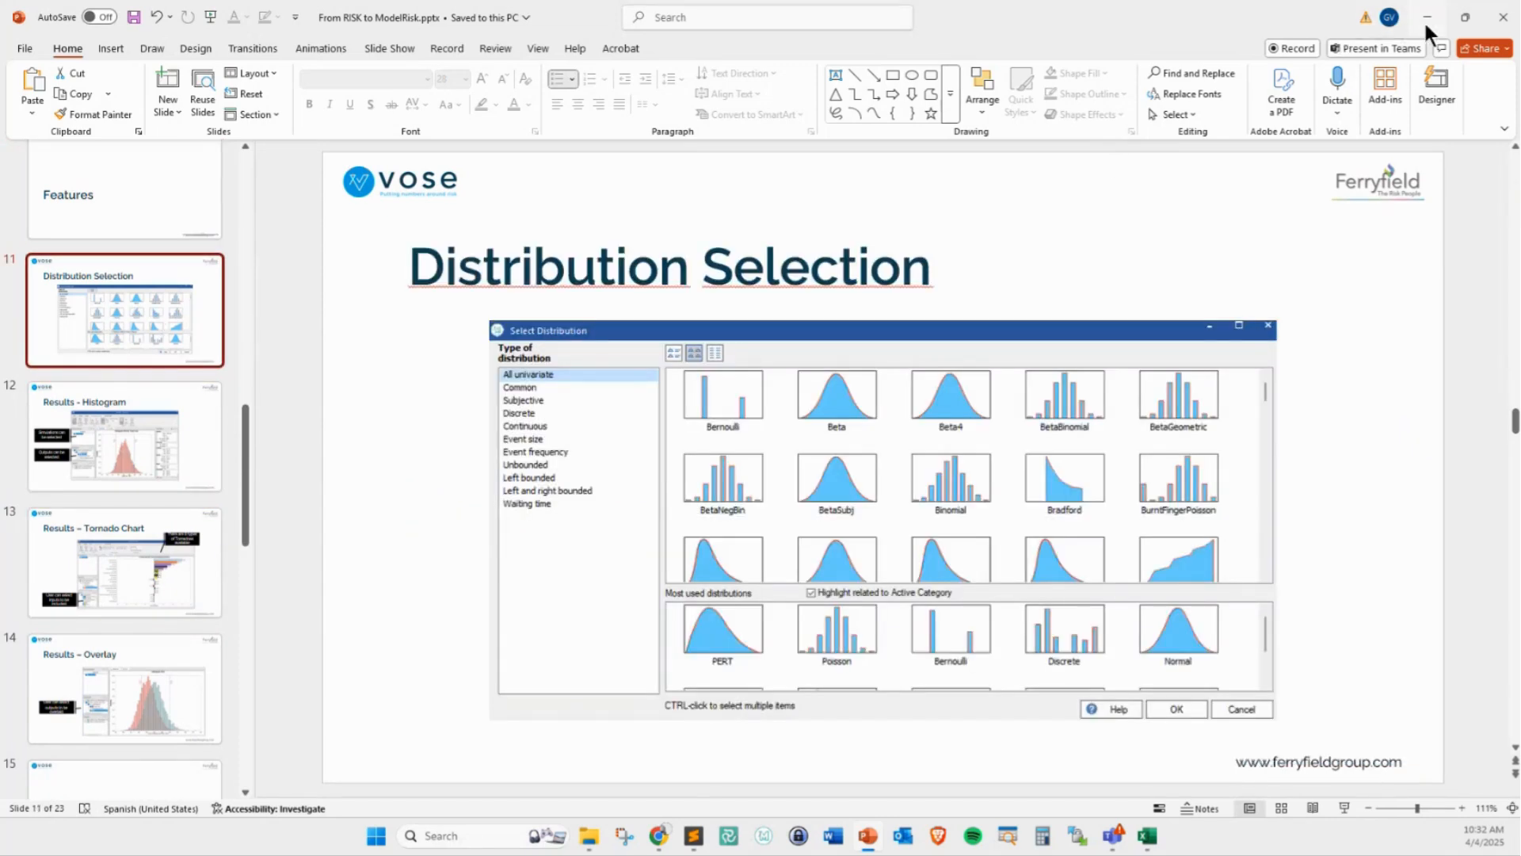
Return to the Excel workbook and select the empty cell F17 on the CostEstimation sheet
click(1426, 18)
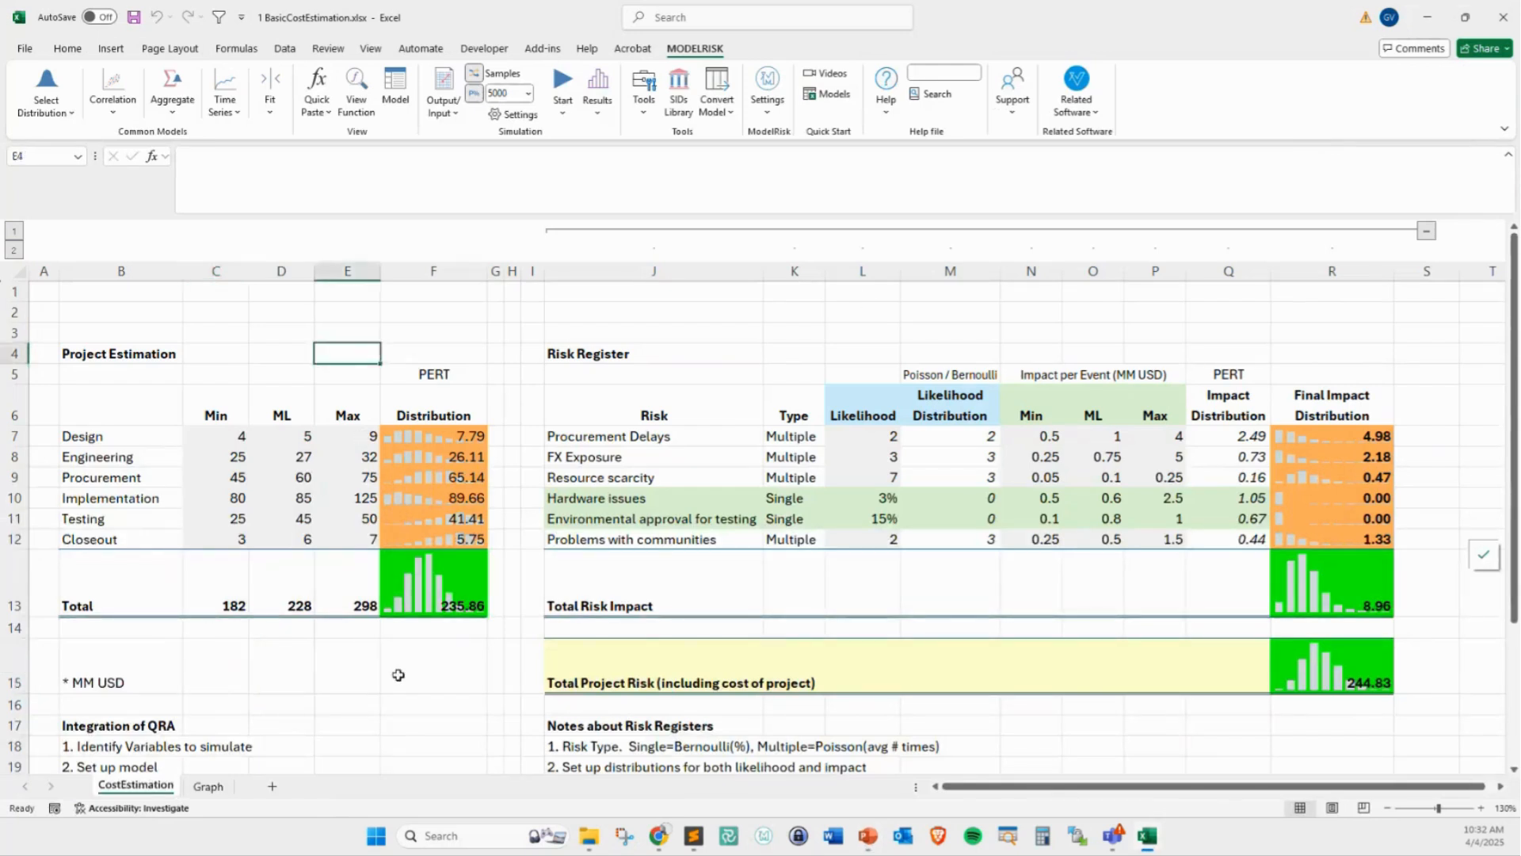
click(423, 674)
click(406, 721)
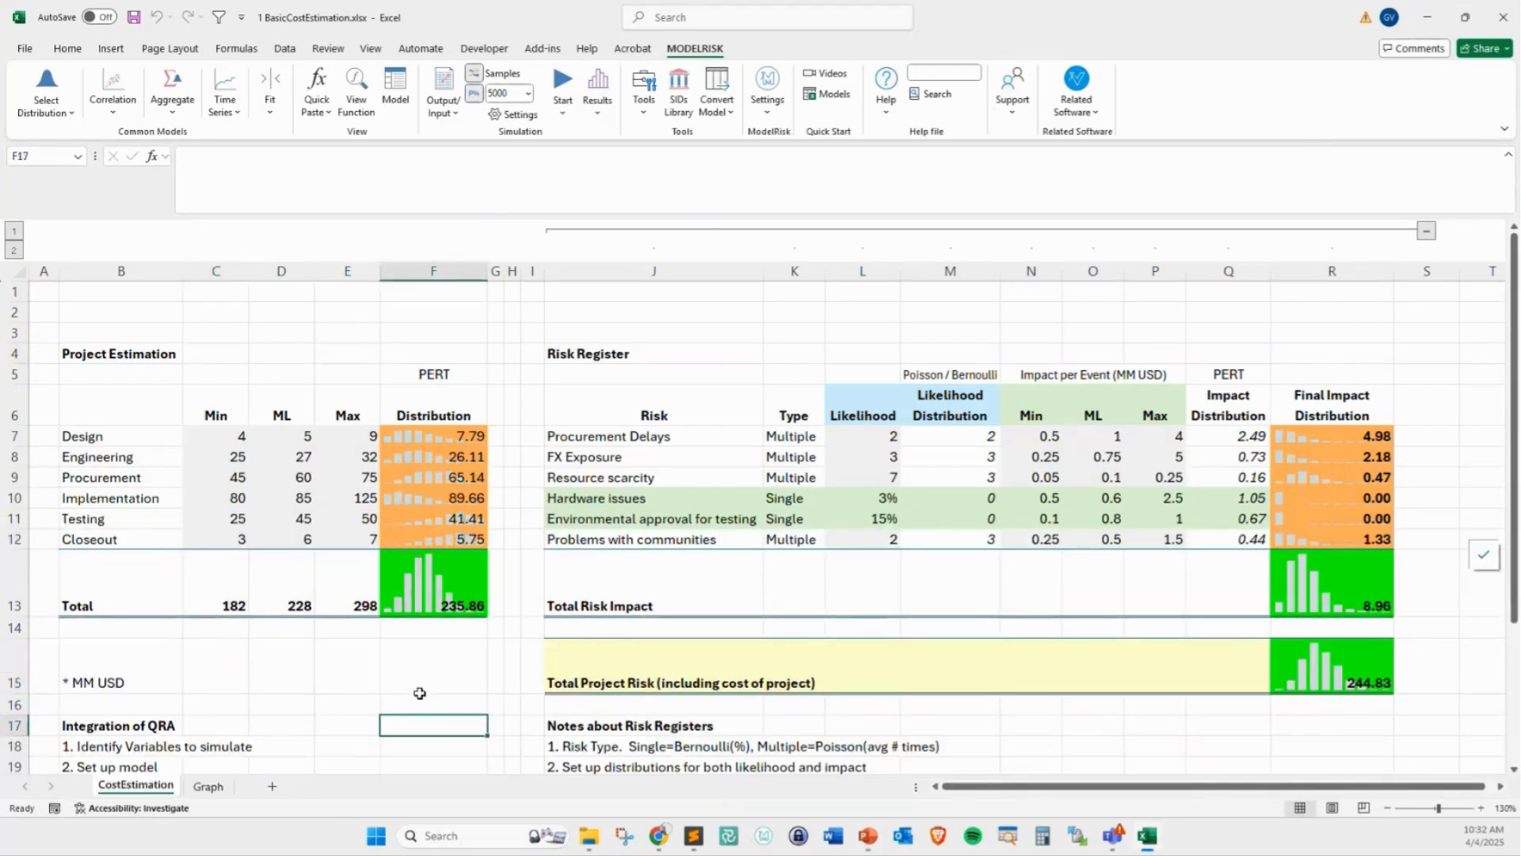
Browse the Select Distribution gallery by type, from Common and Discrete through Unbounded to Waiting time, and leave it without choosing a distribution
click(49, 113)
click(93, 137)
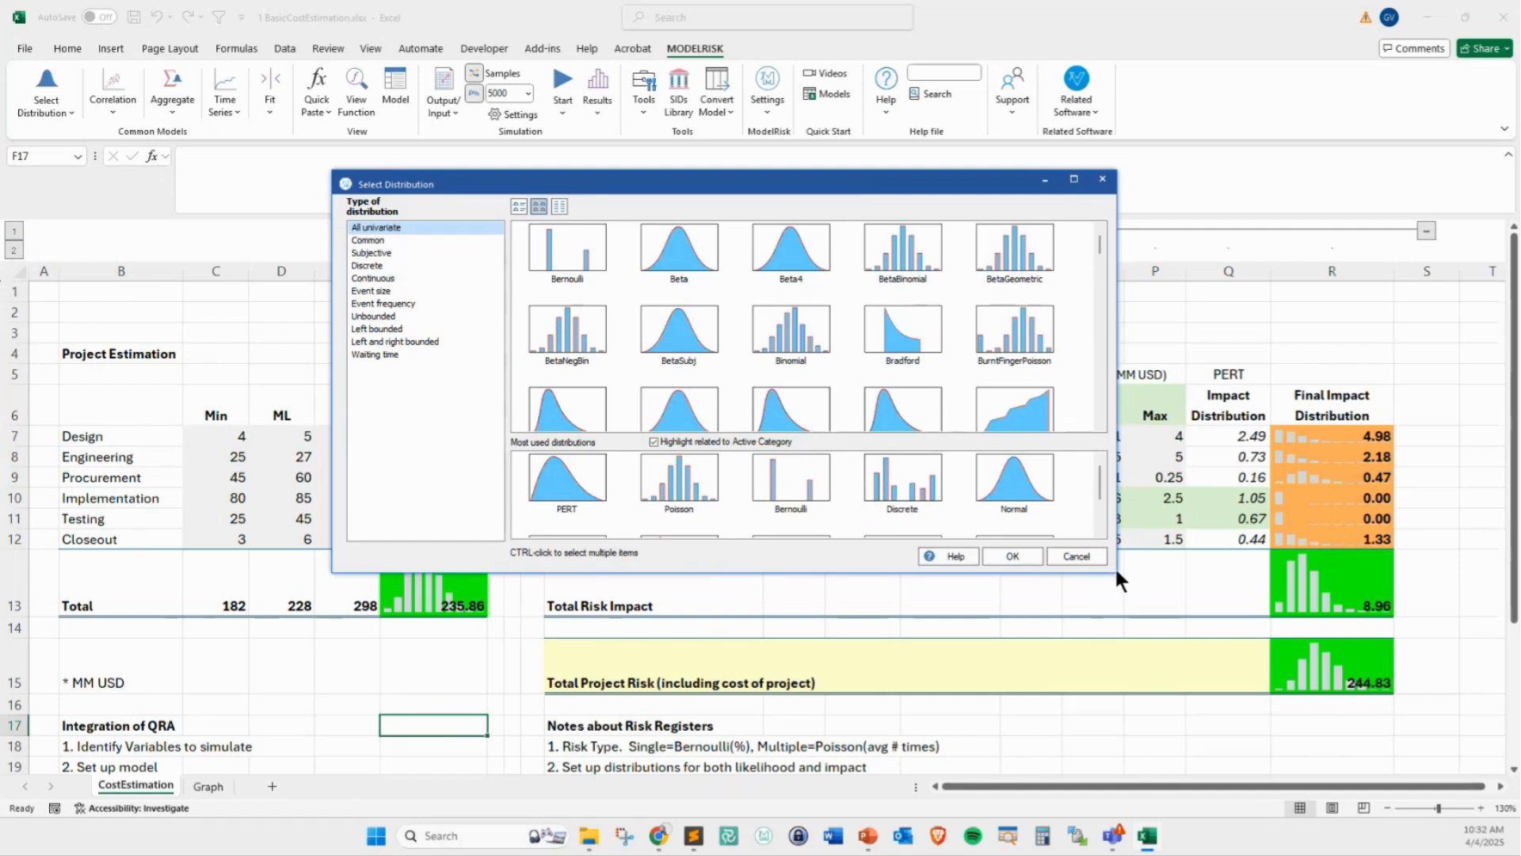
click(383, 238)
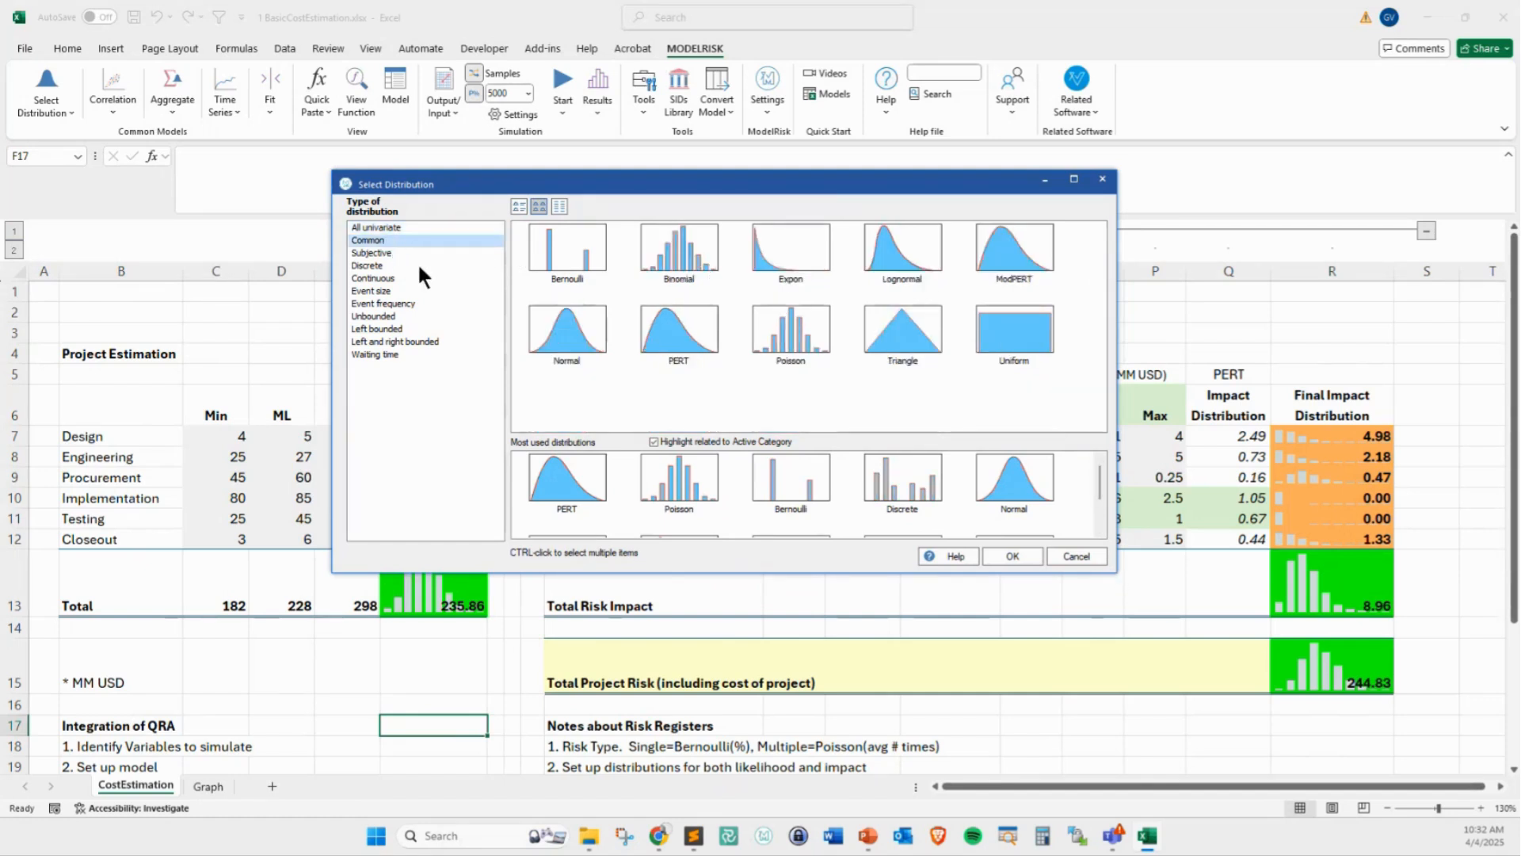
click(393, 265)
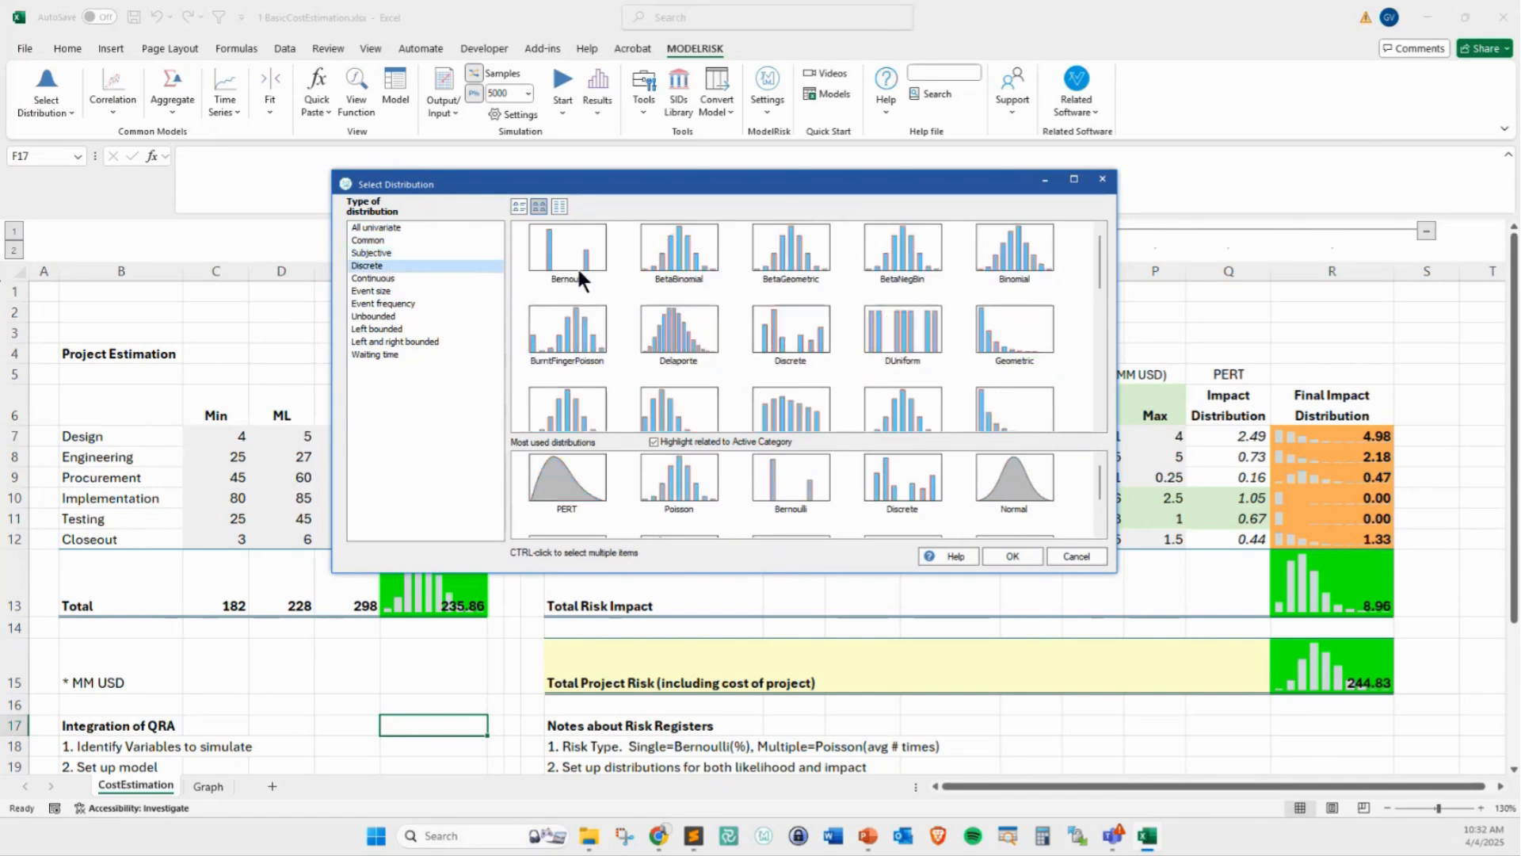
click(398, 278)
click(397, 291)
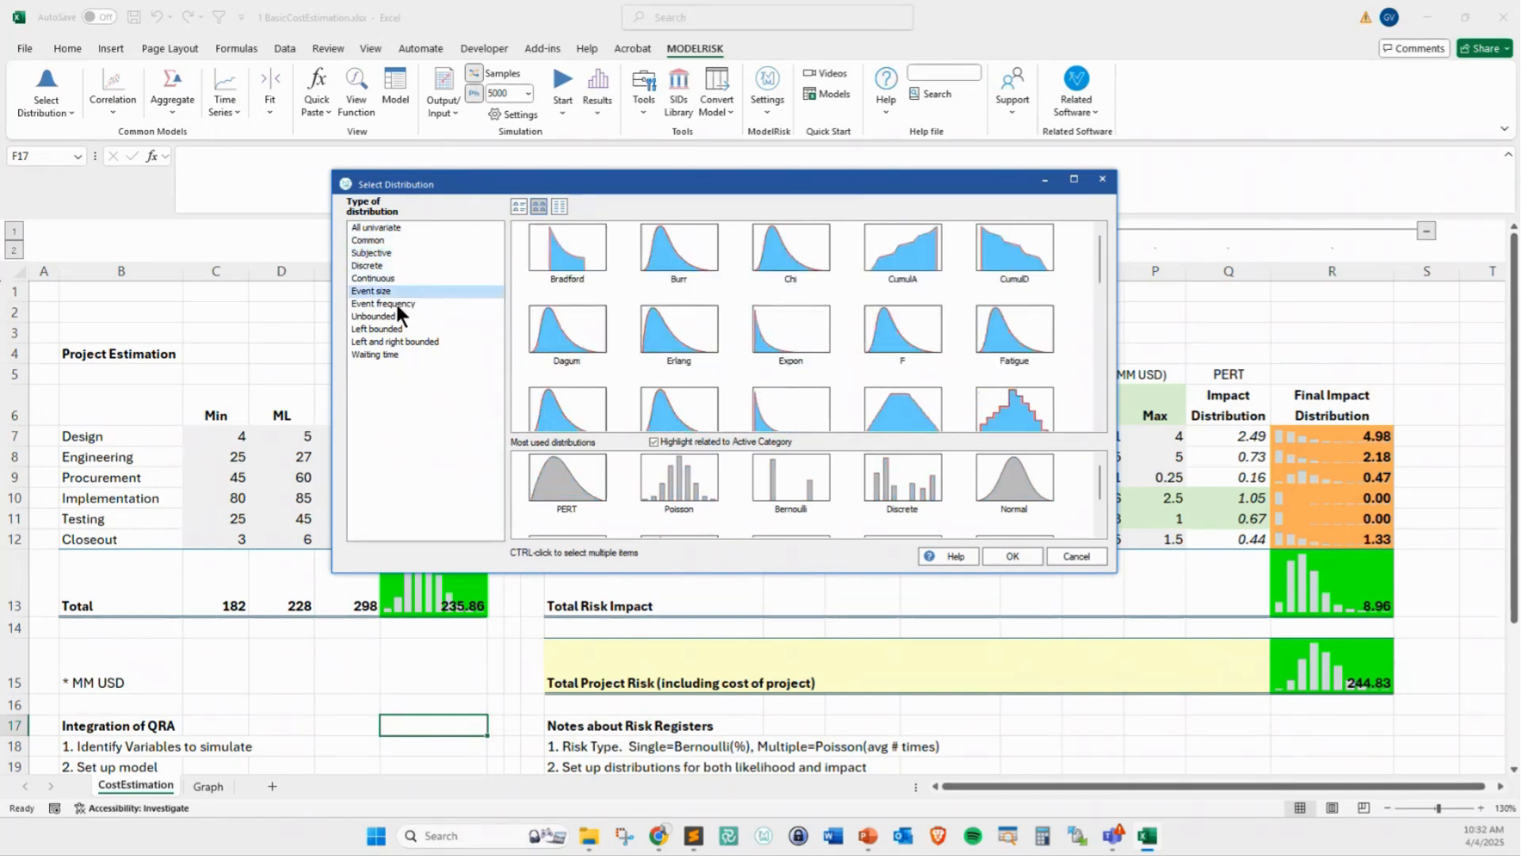
click(396, 303)
click(383, 316)
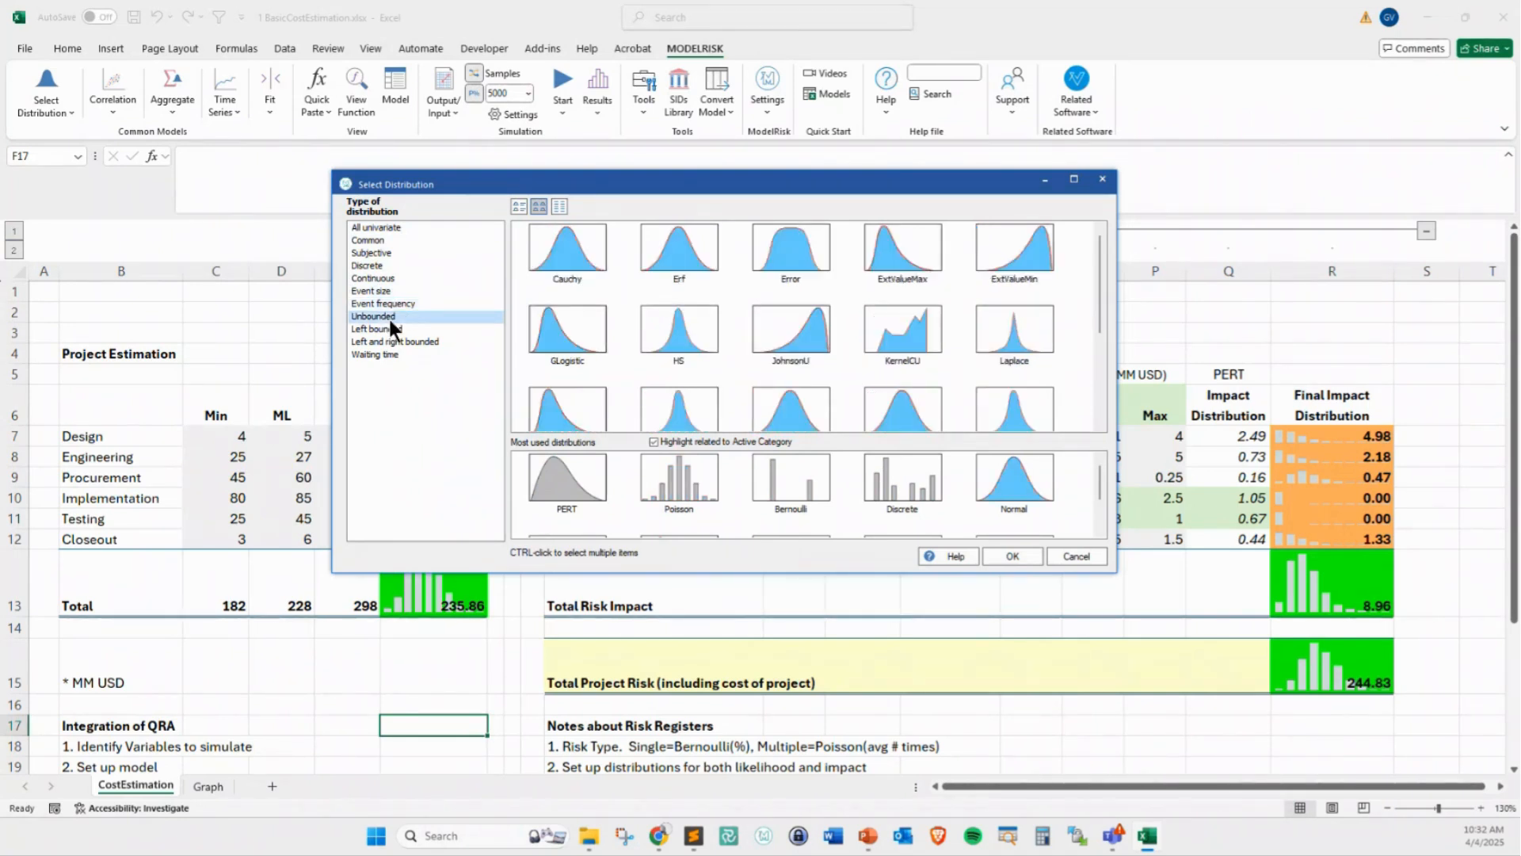
click(383, 354)
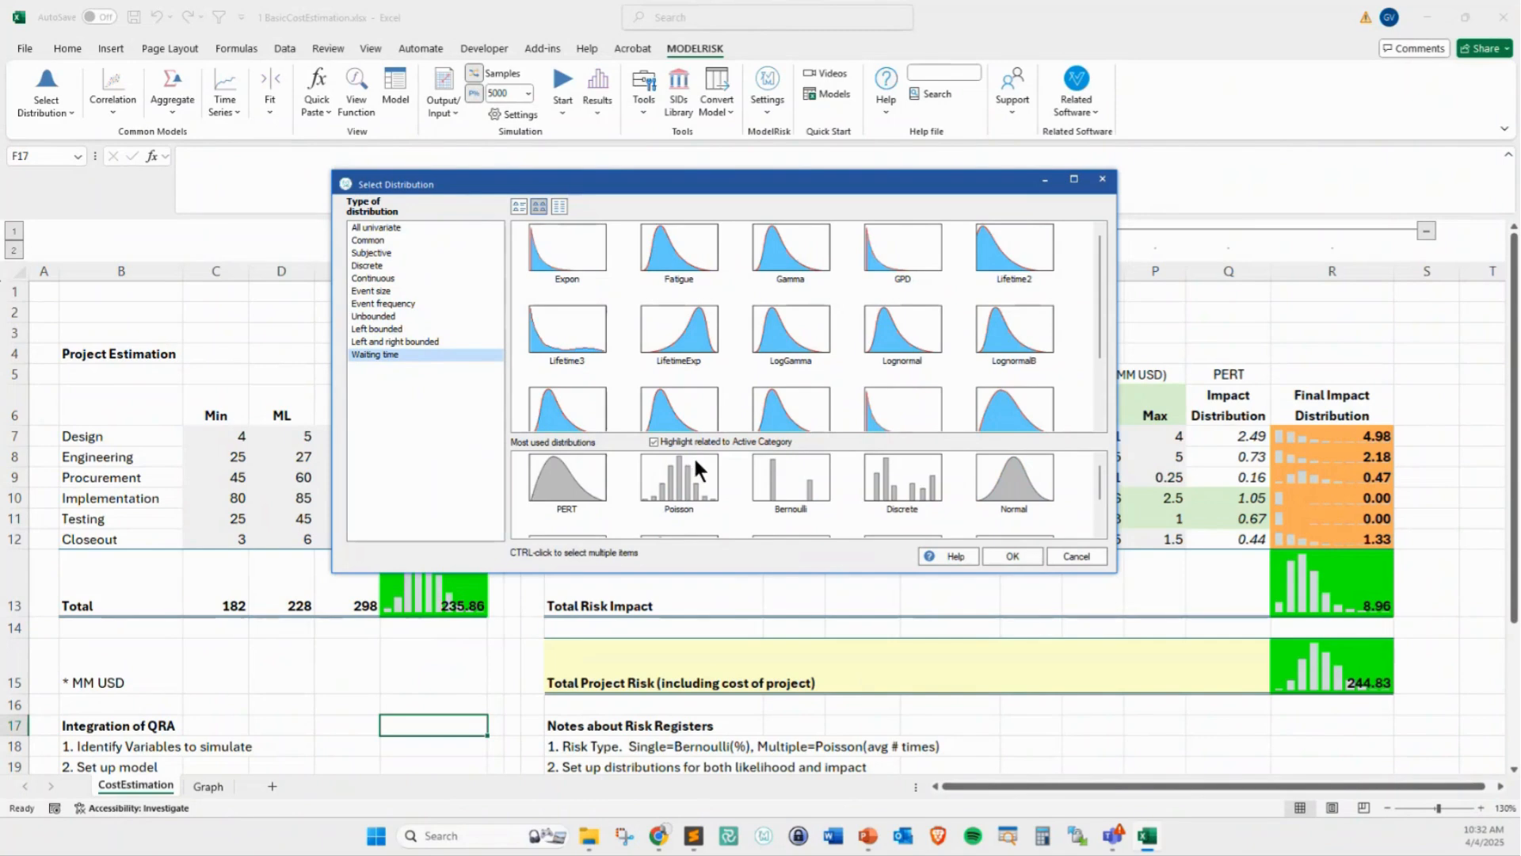
click(1076, 555)
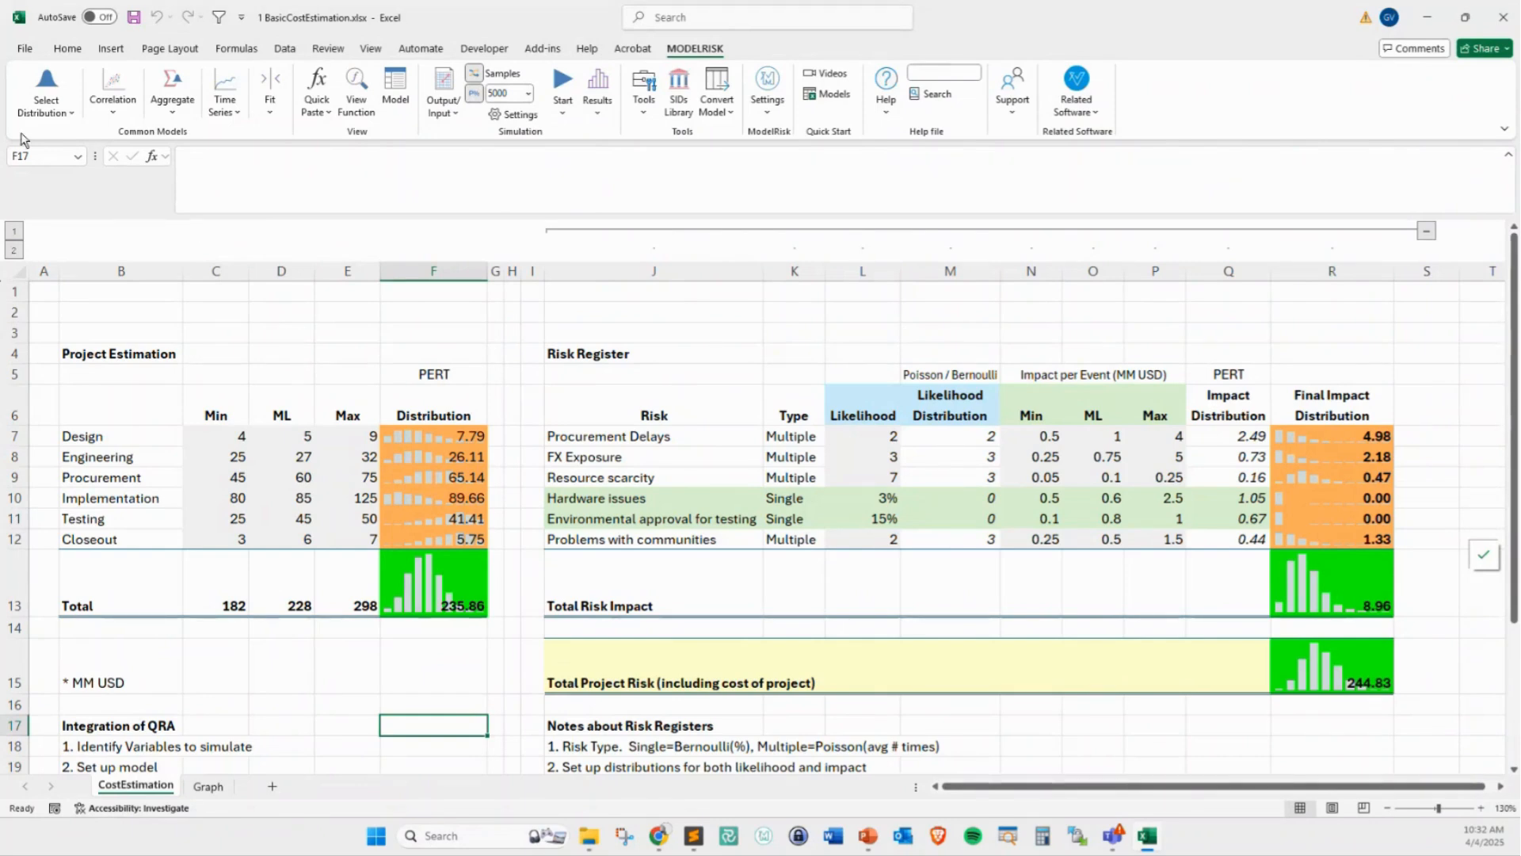
Preview a Multivariate Copula correlation for the project cost distributions in F7:F12 and close it without inserting anything
click(117, 111)
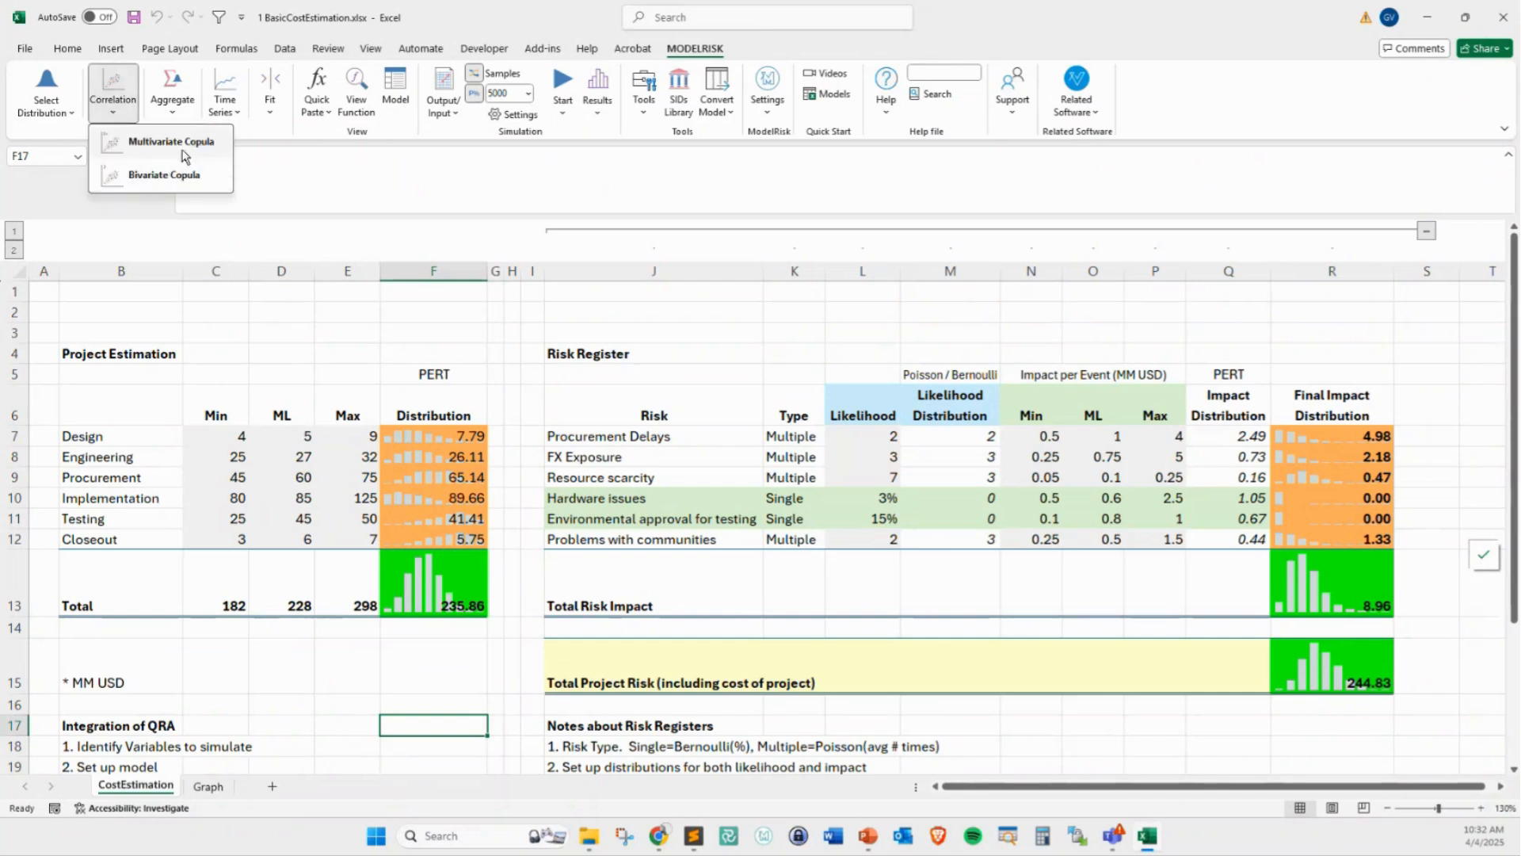
click(415, 446)
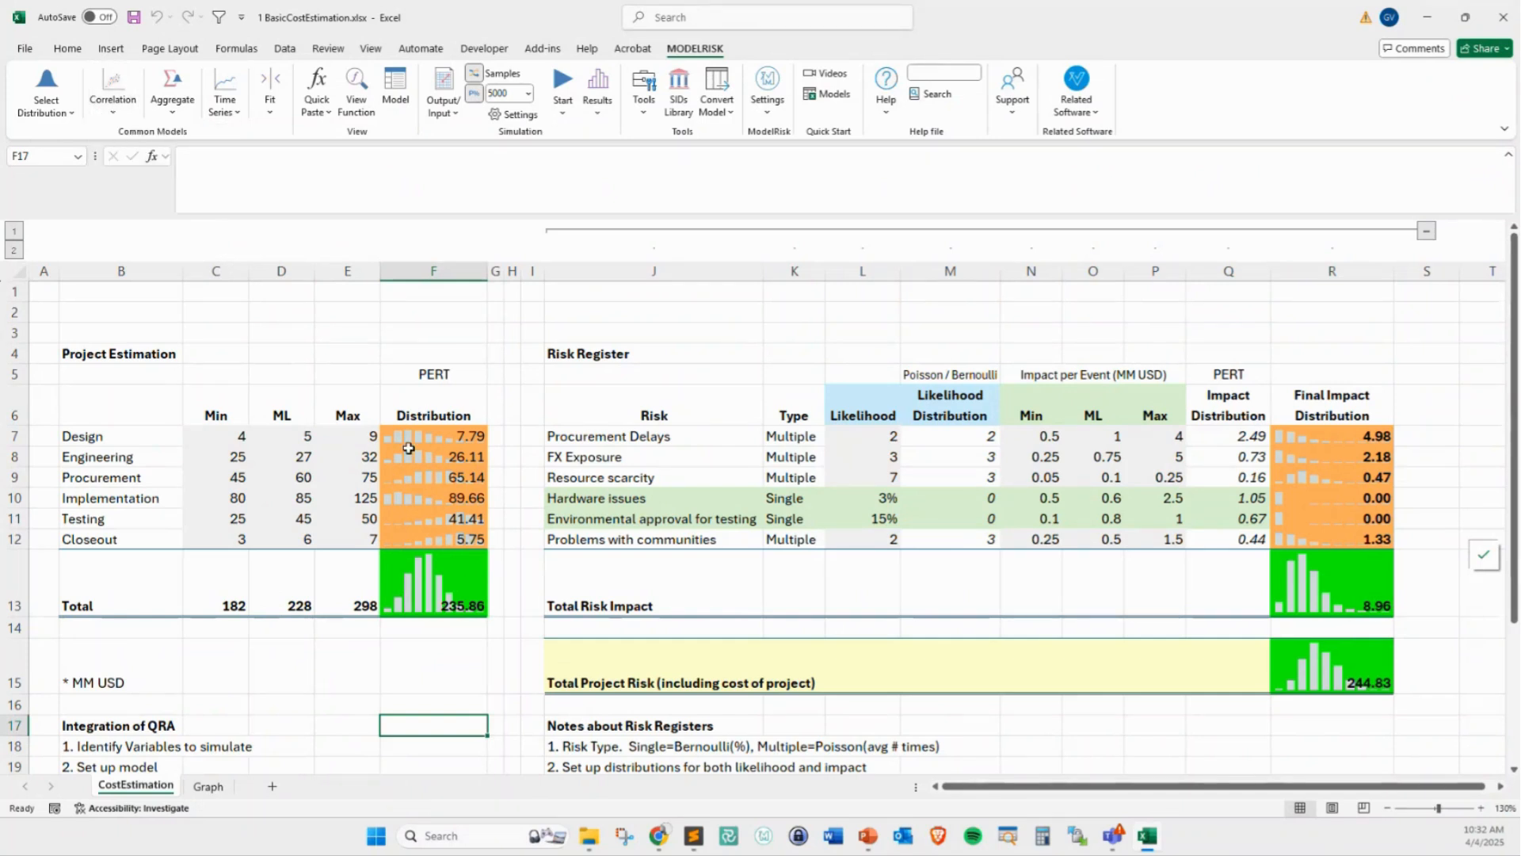
drag(416, 440, 420, 539)
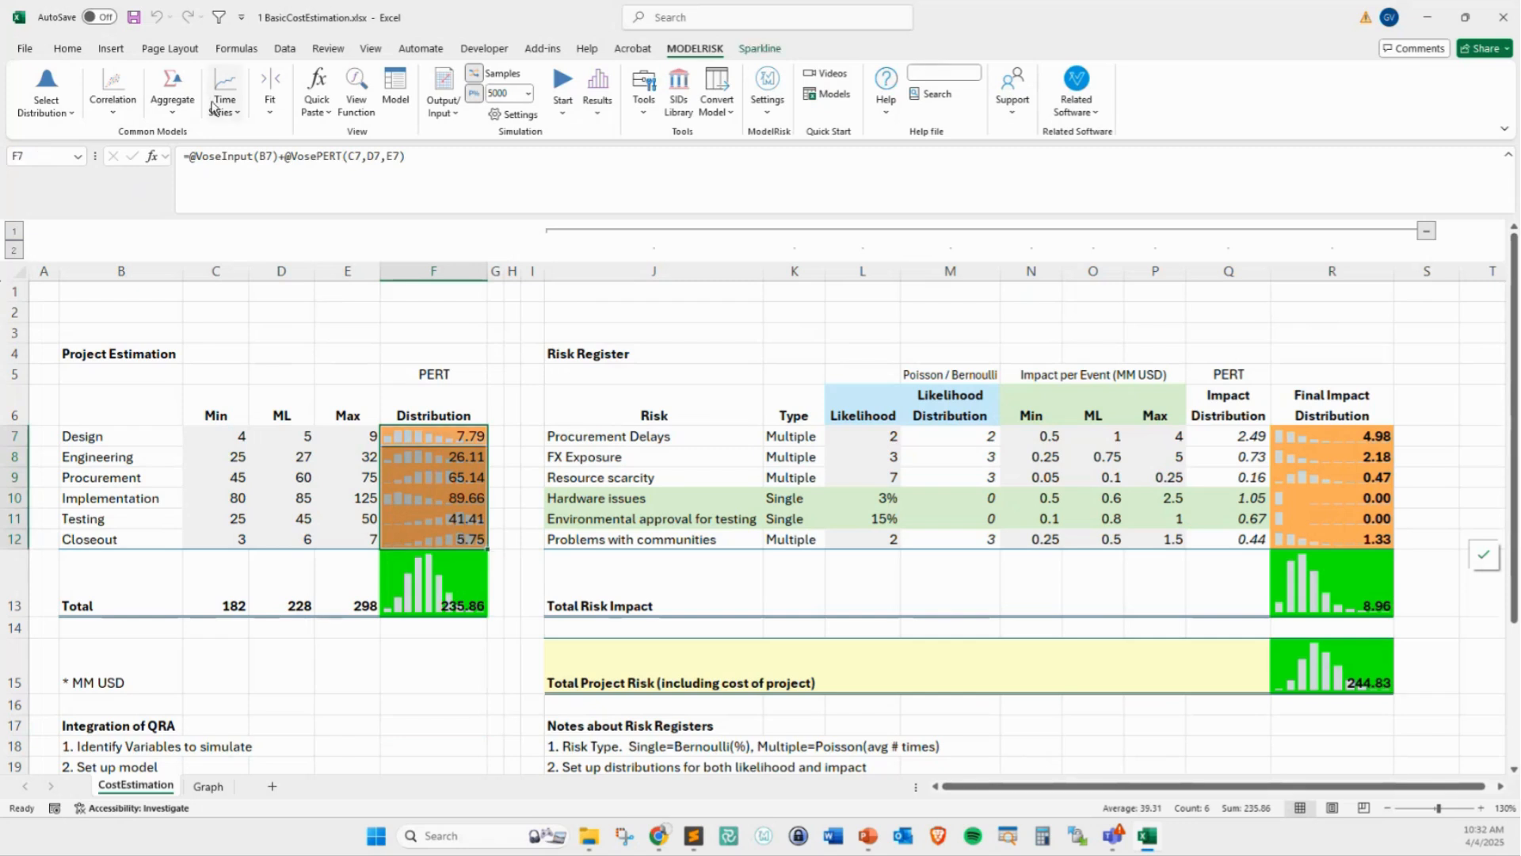
click(99, 112)
click(151, 140)
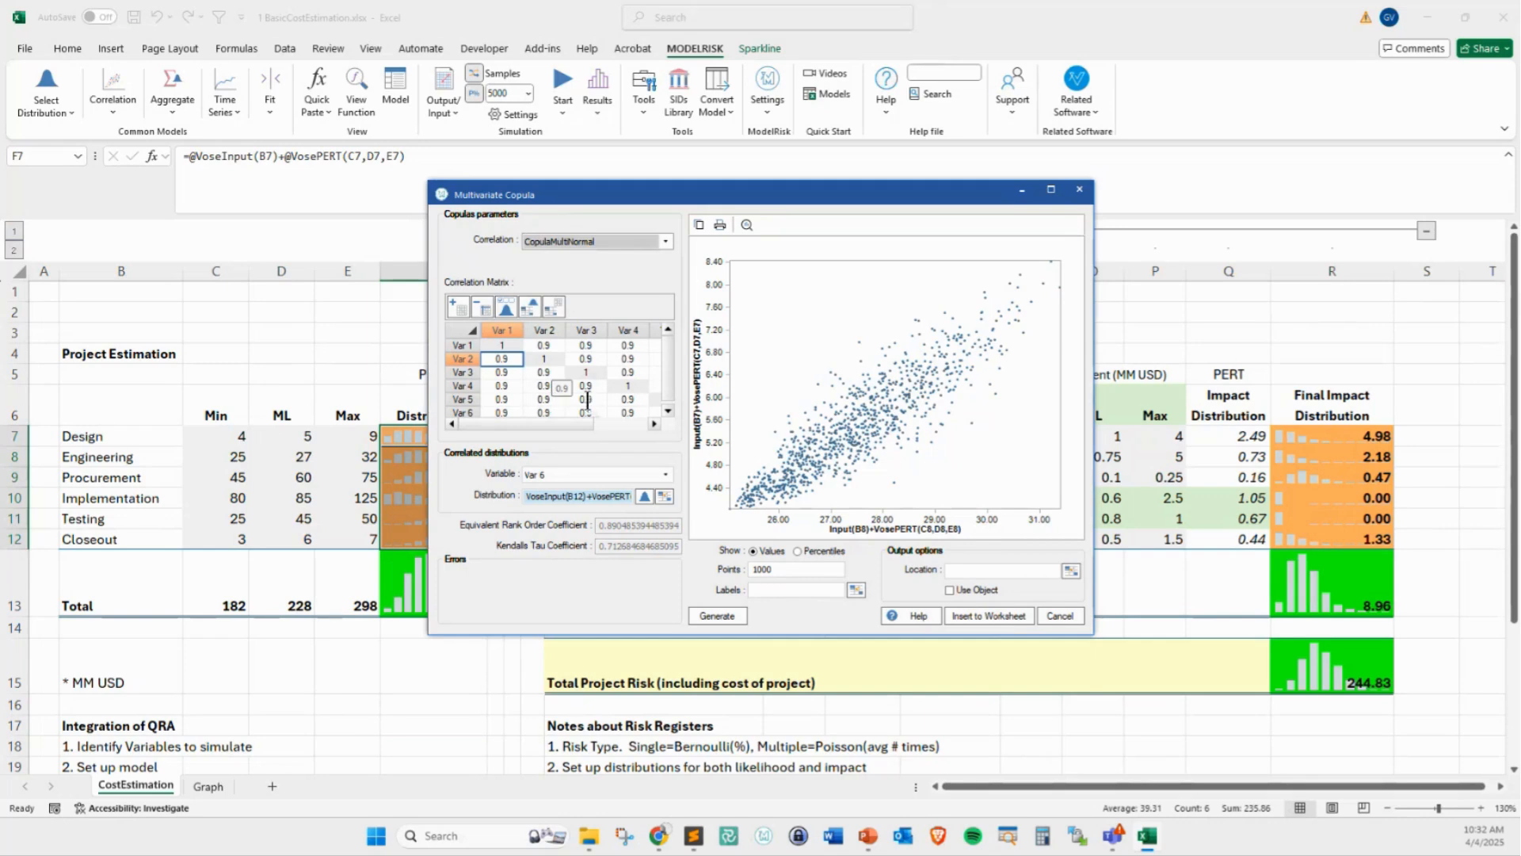
click(1043, 612)
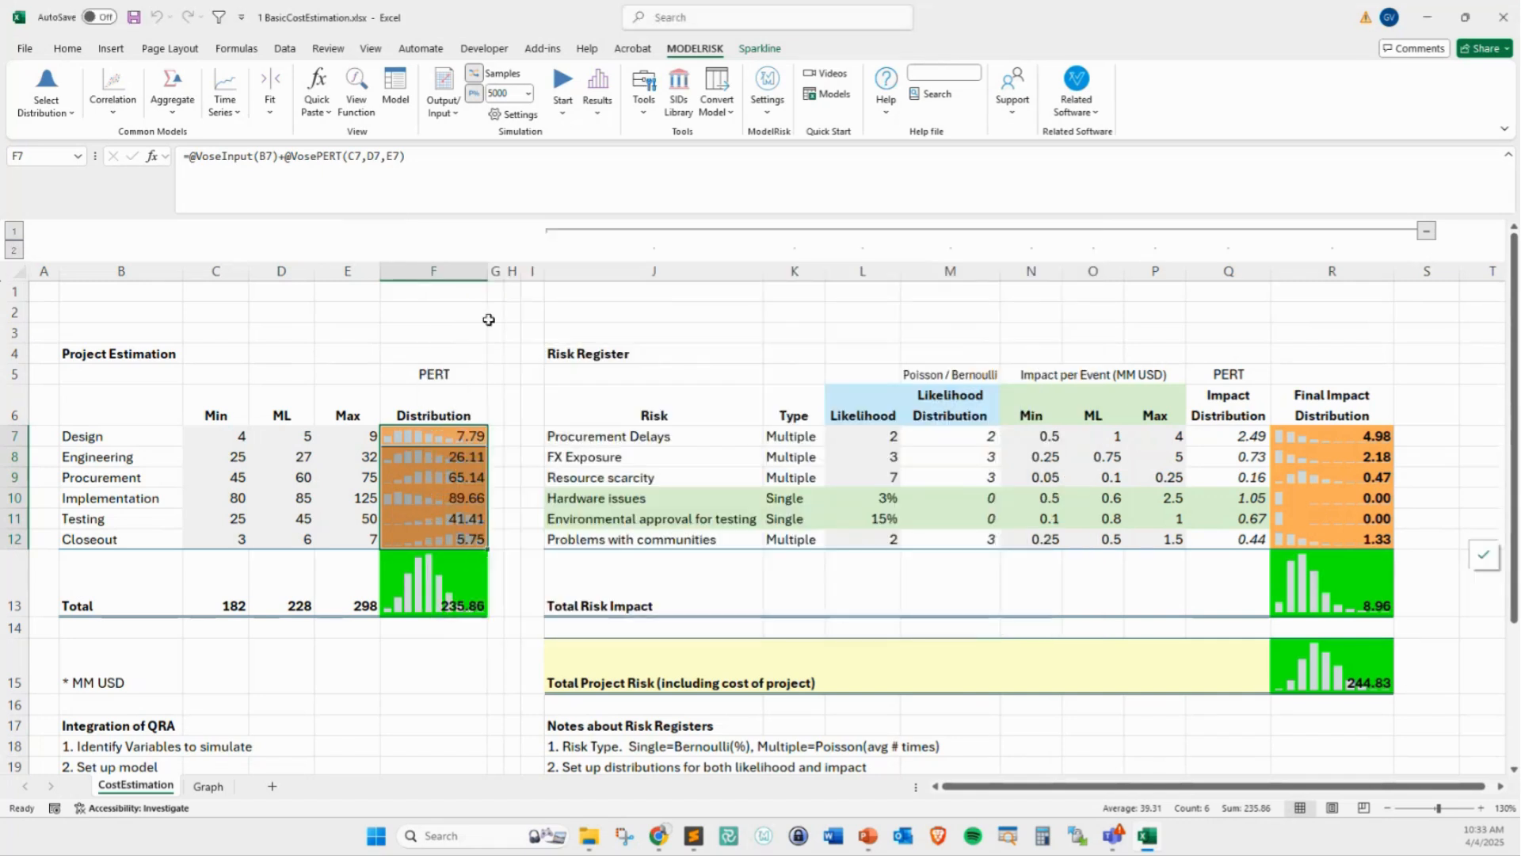
click(420, 662)
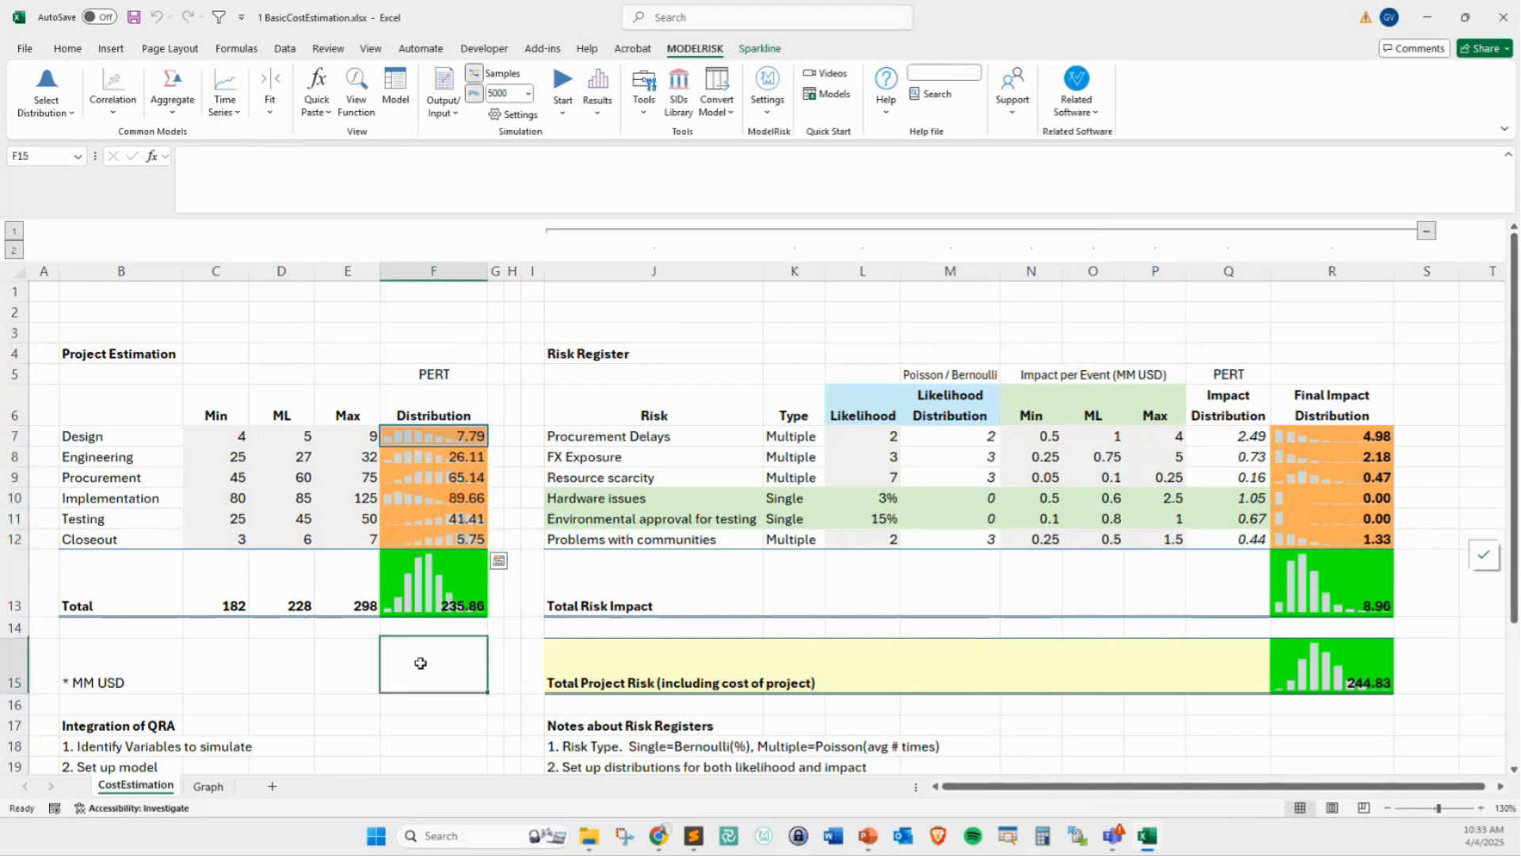
Open the SME Time Series tool and set its time series model to TimeSMEThreePoint
click(225, 111)
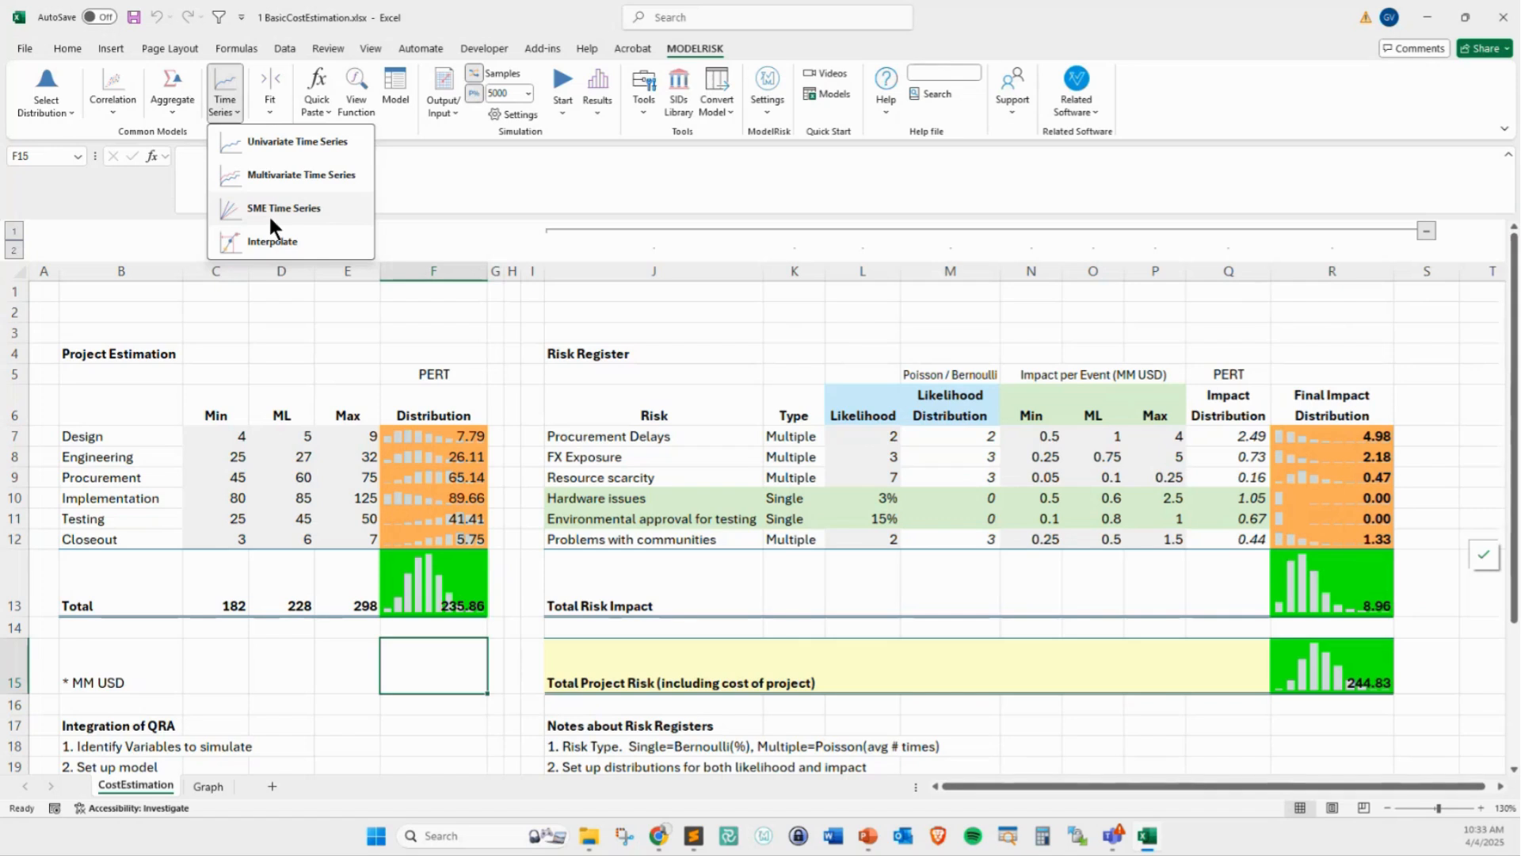
click(270, 221)
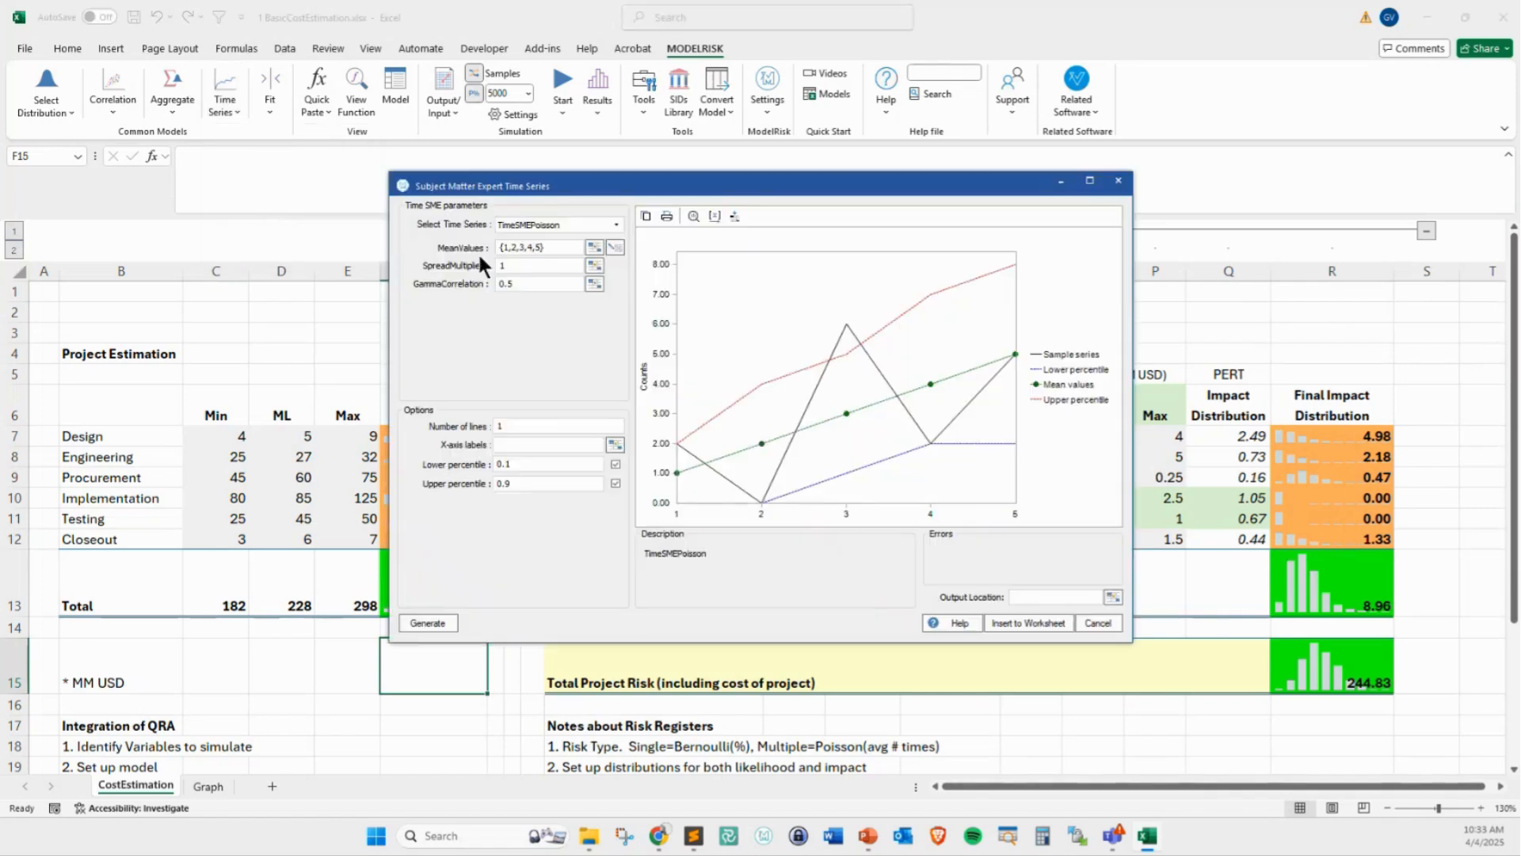
click(615, 225)
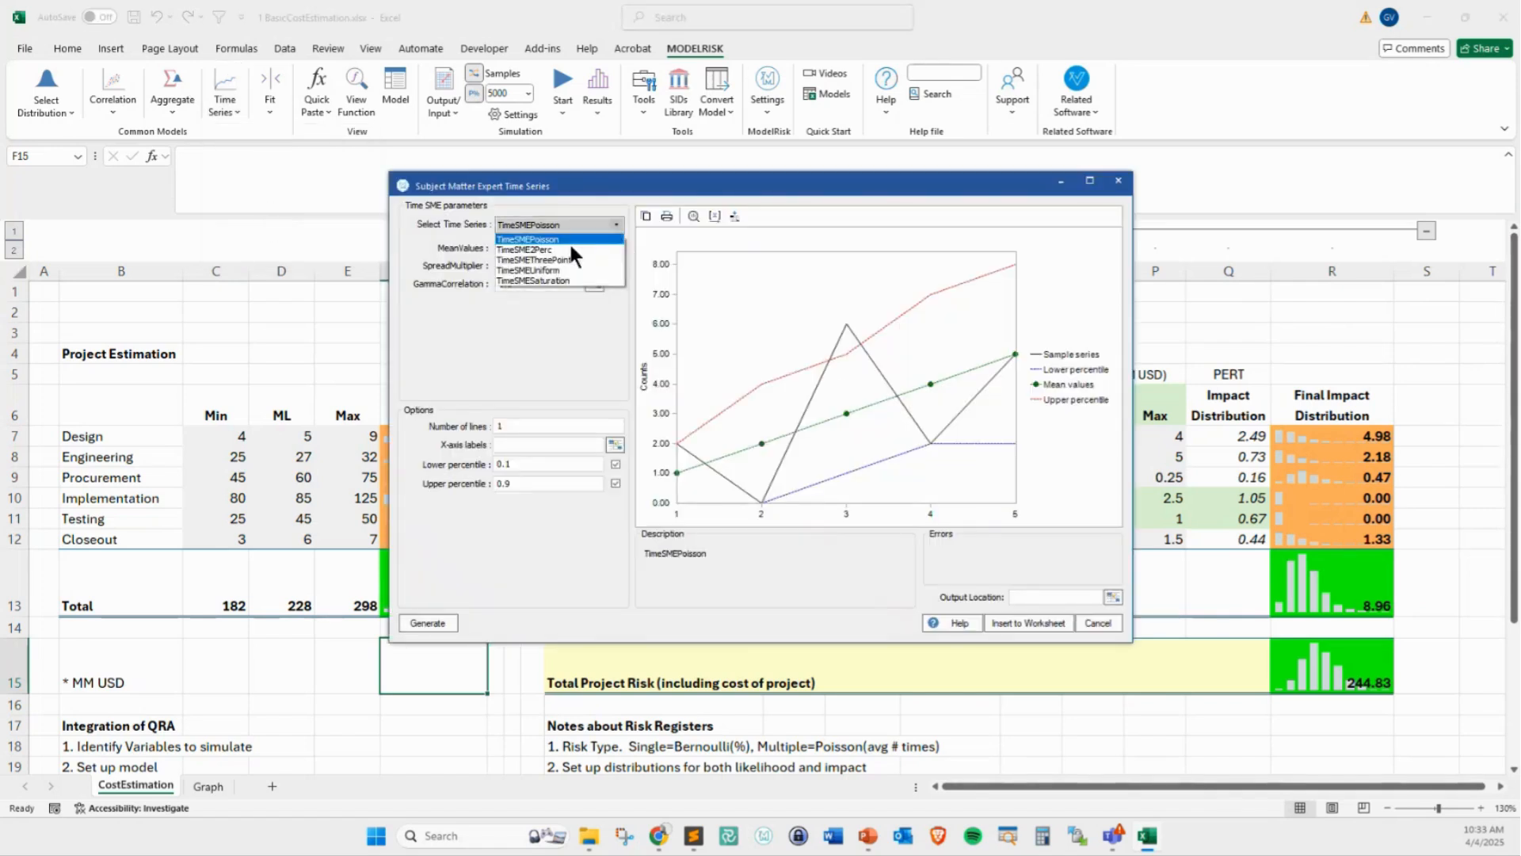
click(539, 263)
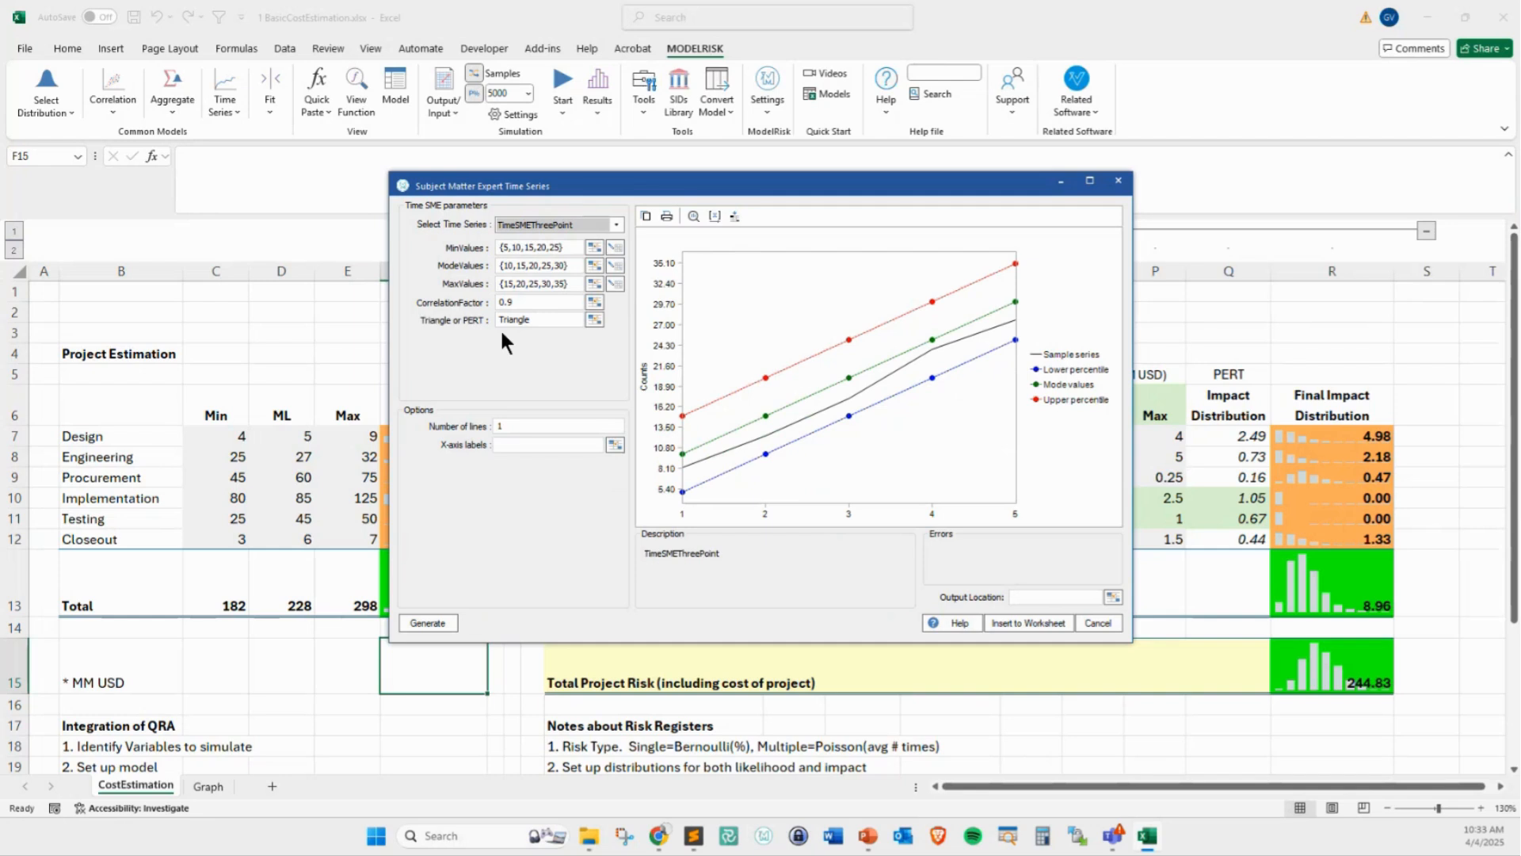
Generate several new sample paths for the three-point expert time series and close the tool without inserting it
click(427, 623)
click(431, 623)
click(431, 622)
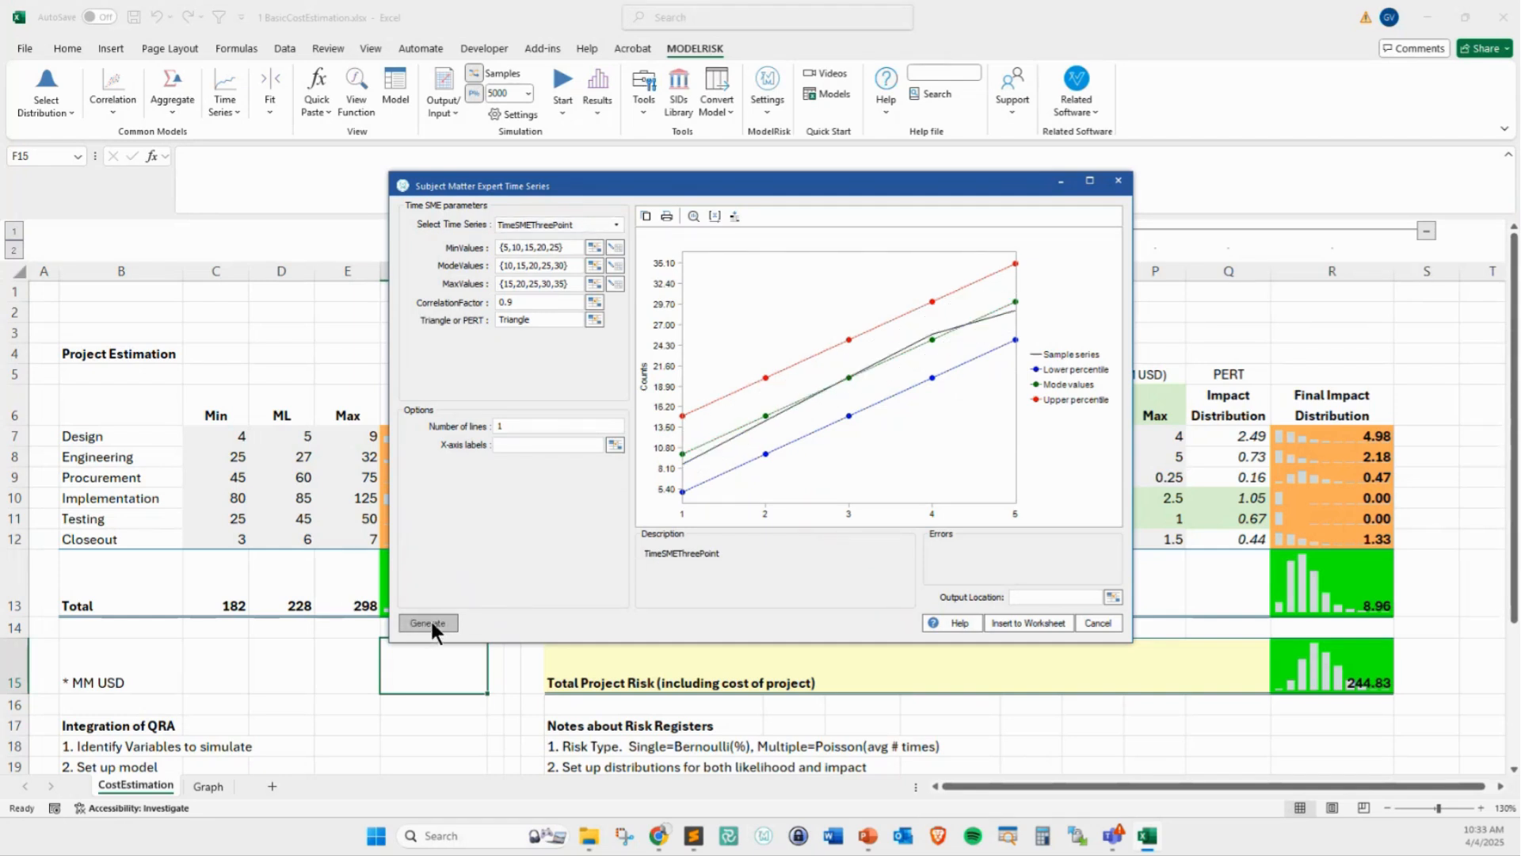
click(431, 623)
click(431, 623)
click(431, 623)
click(431, 623)
click(431, 623)
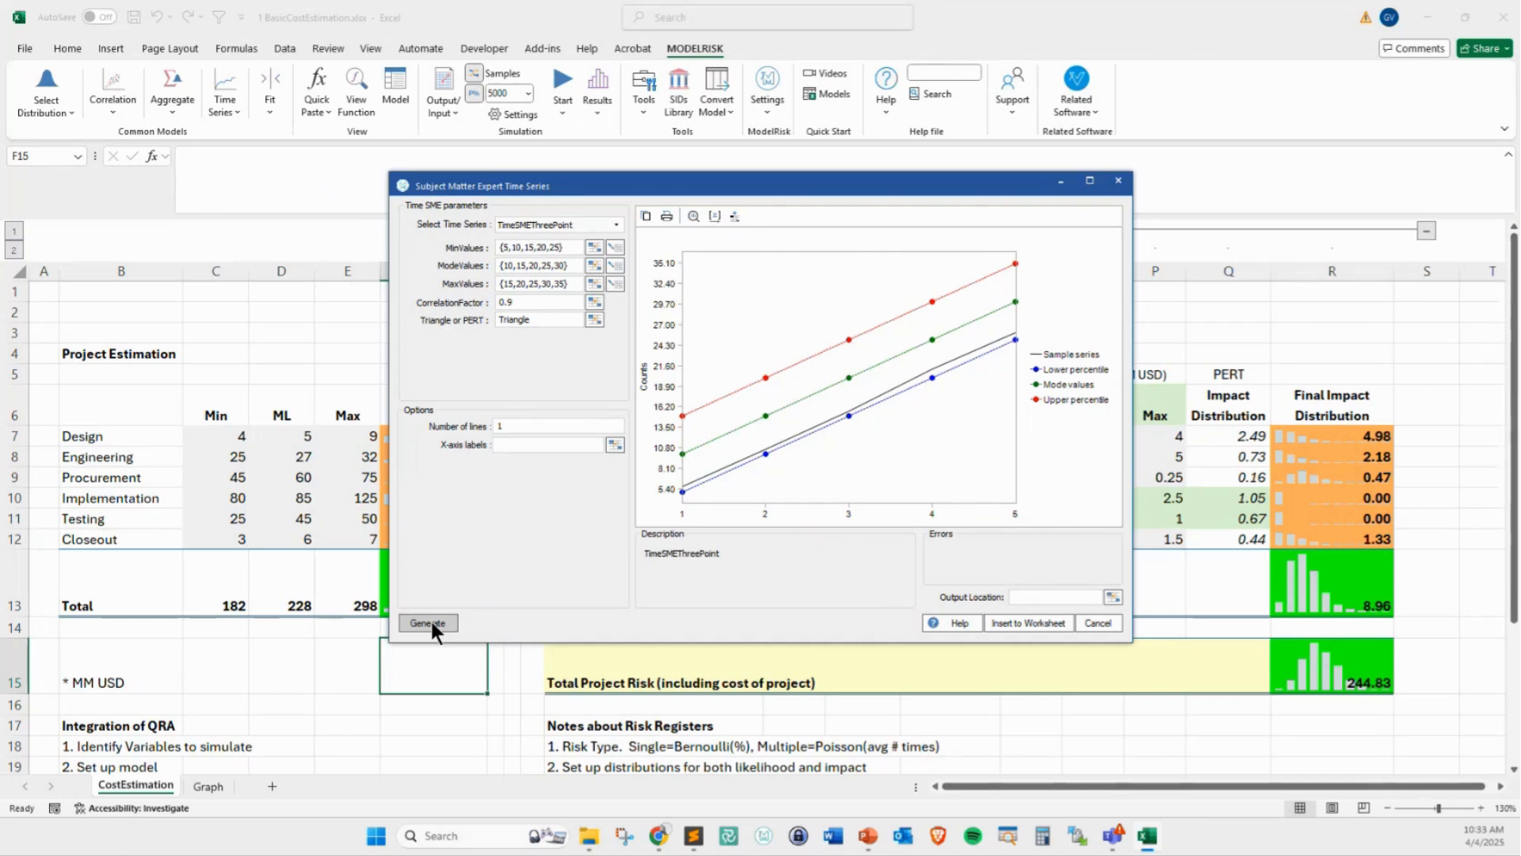
click(563, 221)
click(1091, 622)
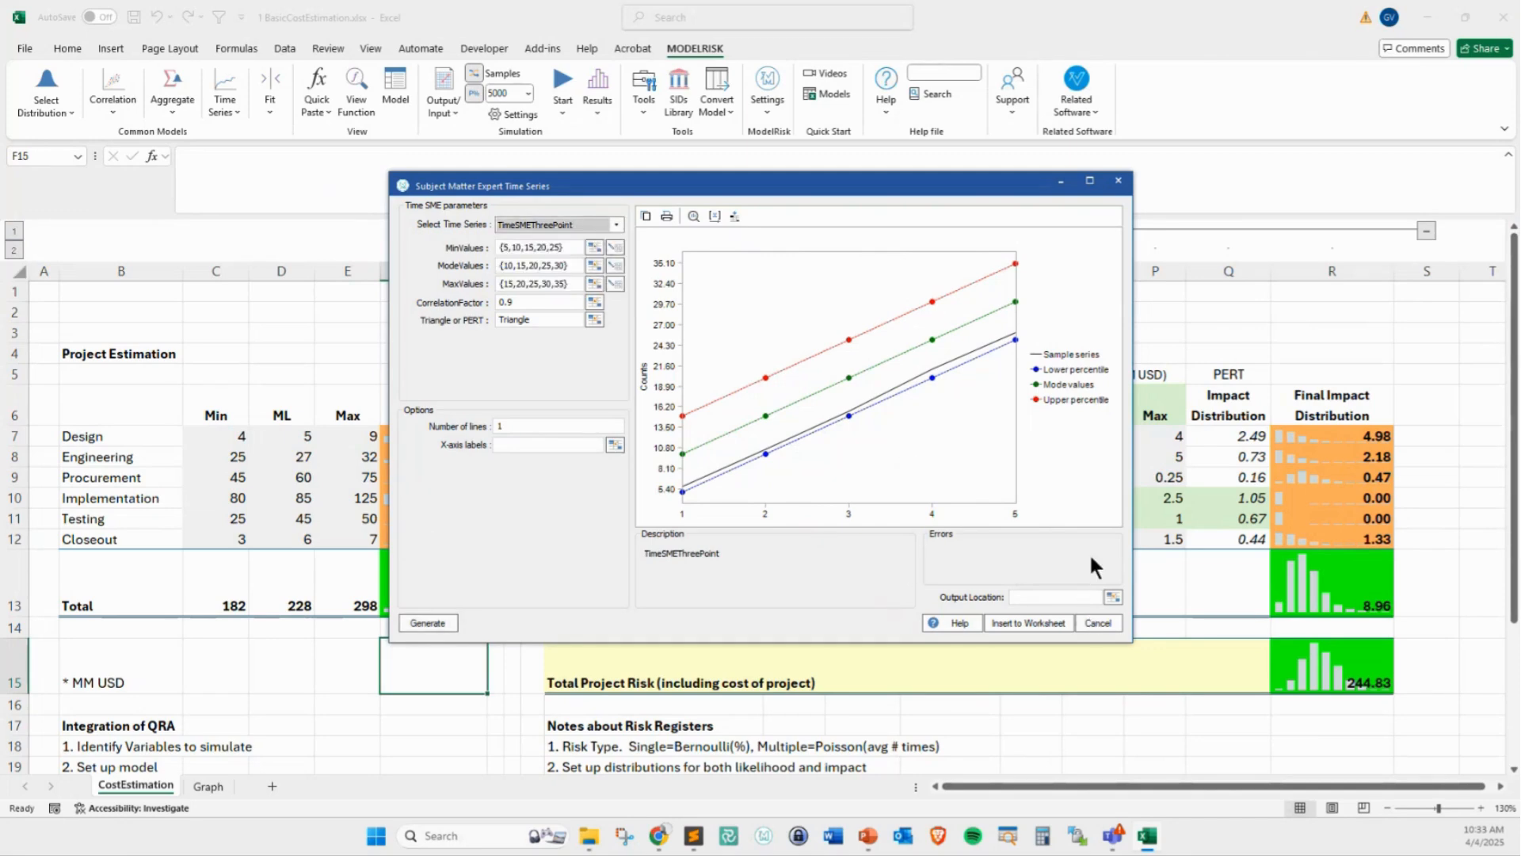
click(1093, 623)
Preview the GBM model in the Univariate Time Series tool, regenerate its sample path, and close it without inserting
click(222, 107)
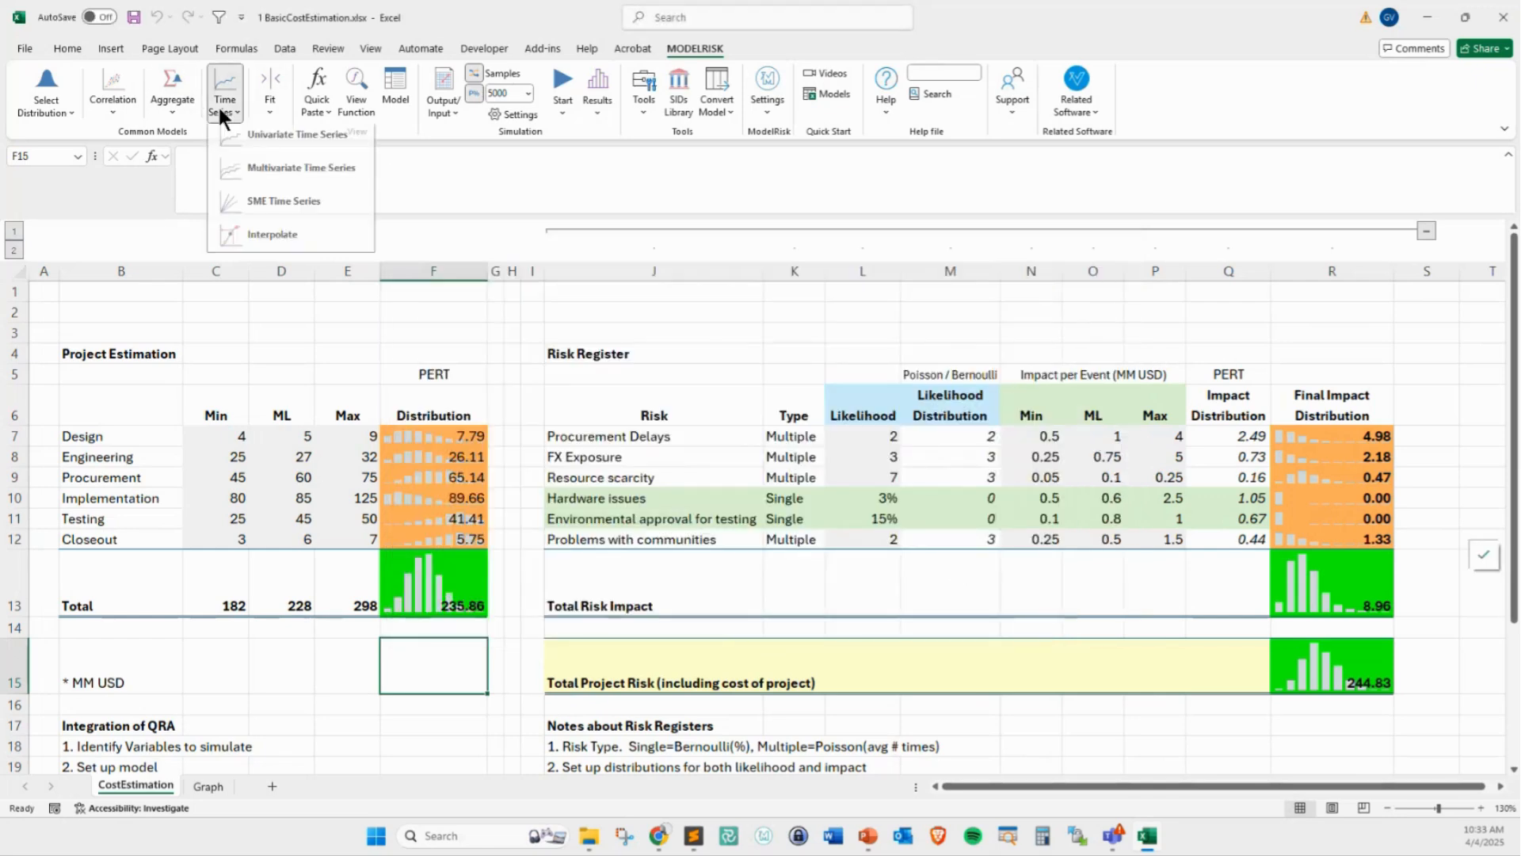
click(247, 143)
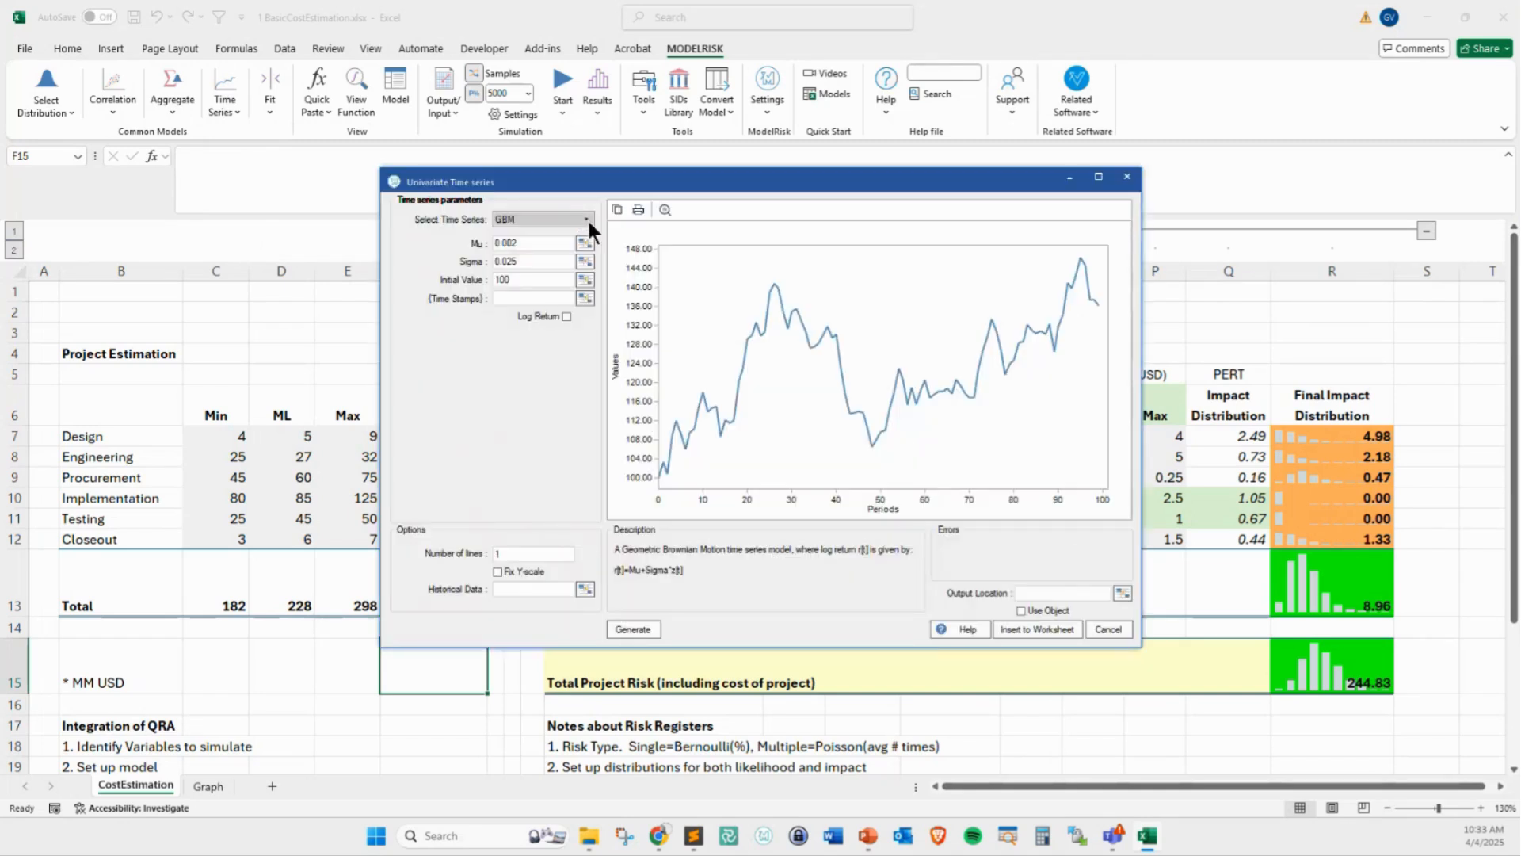
click(623, 630)
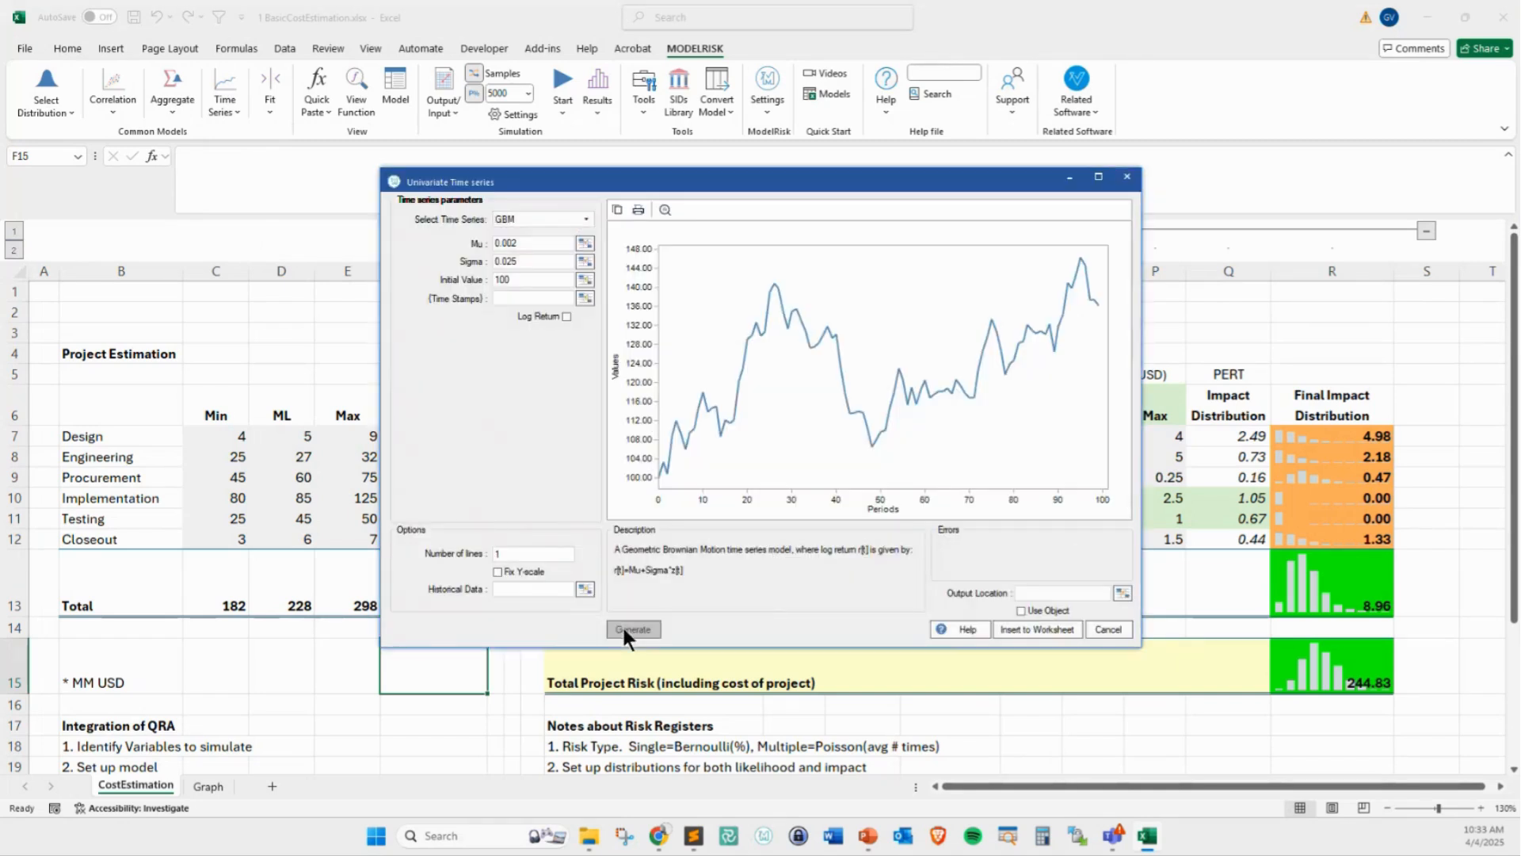
click(623, 629)
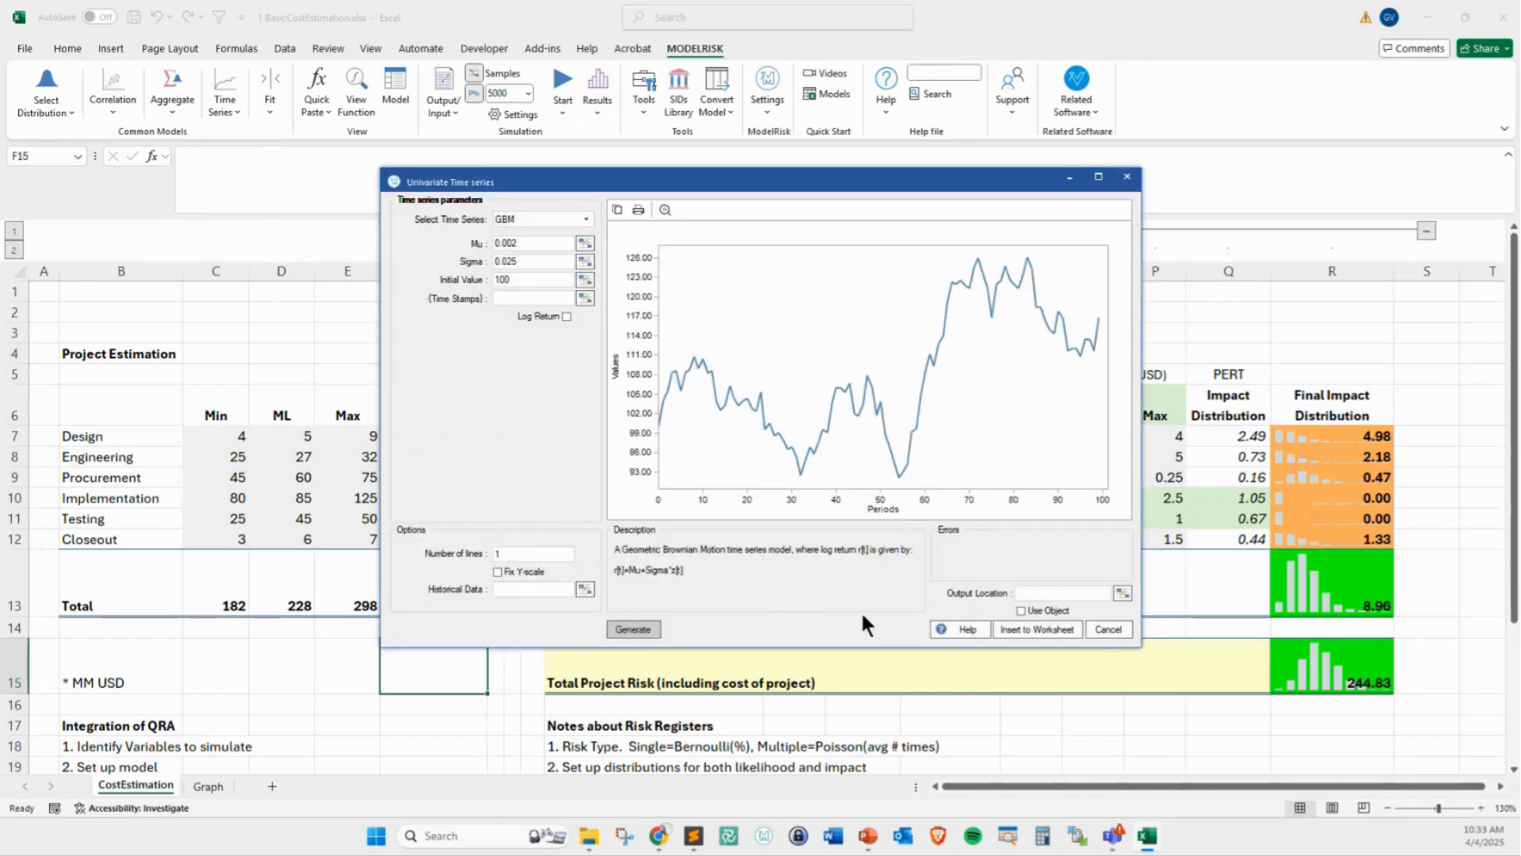
click(1109, 629)
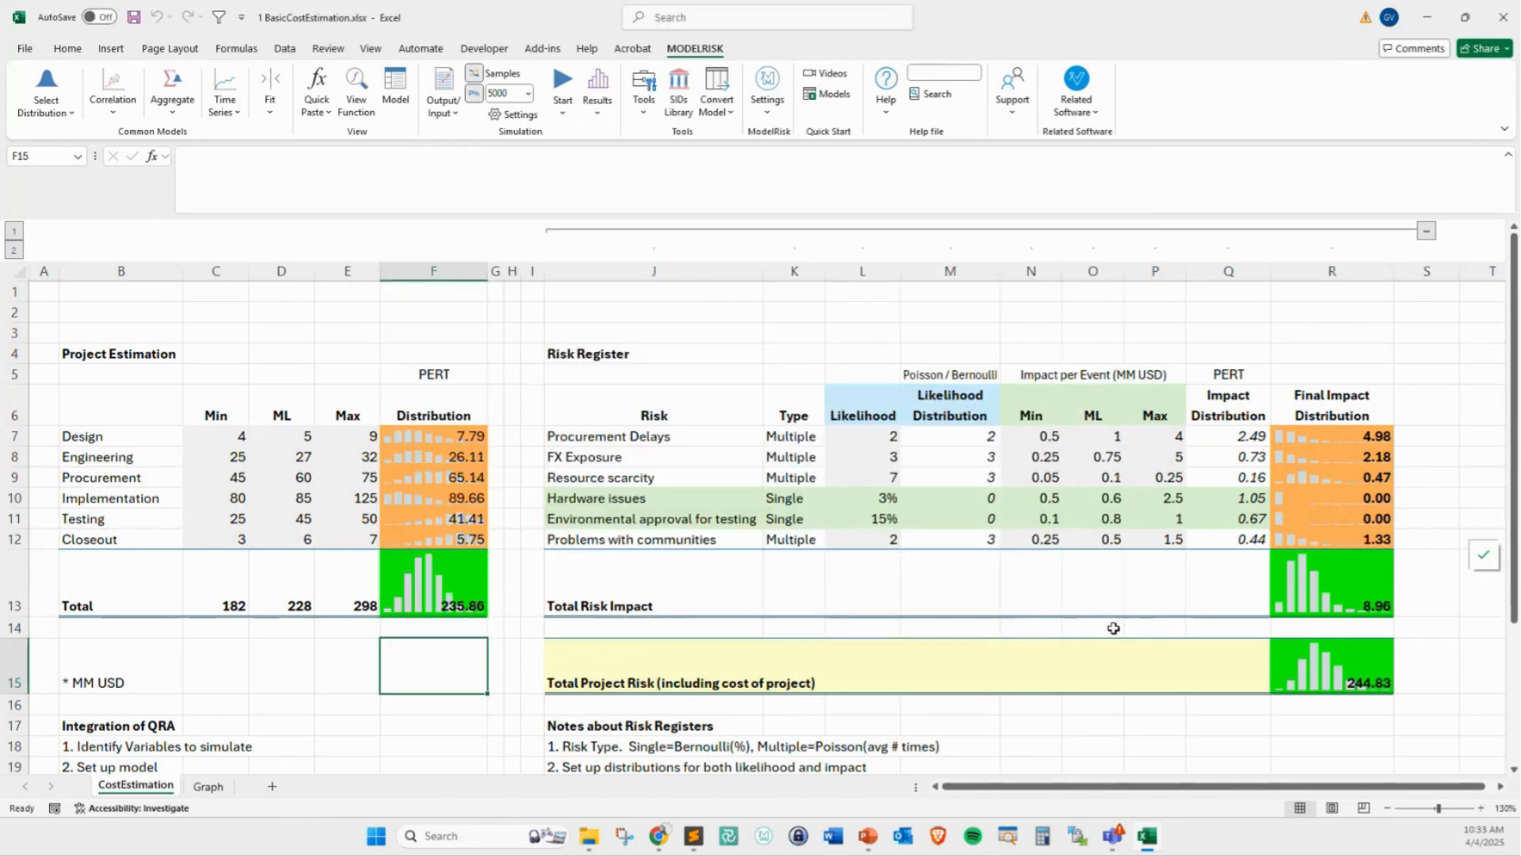
click(495, 353)
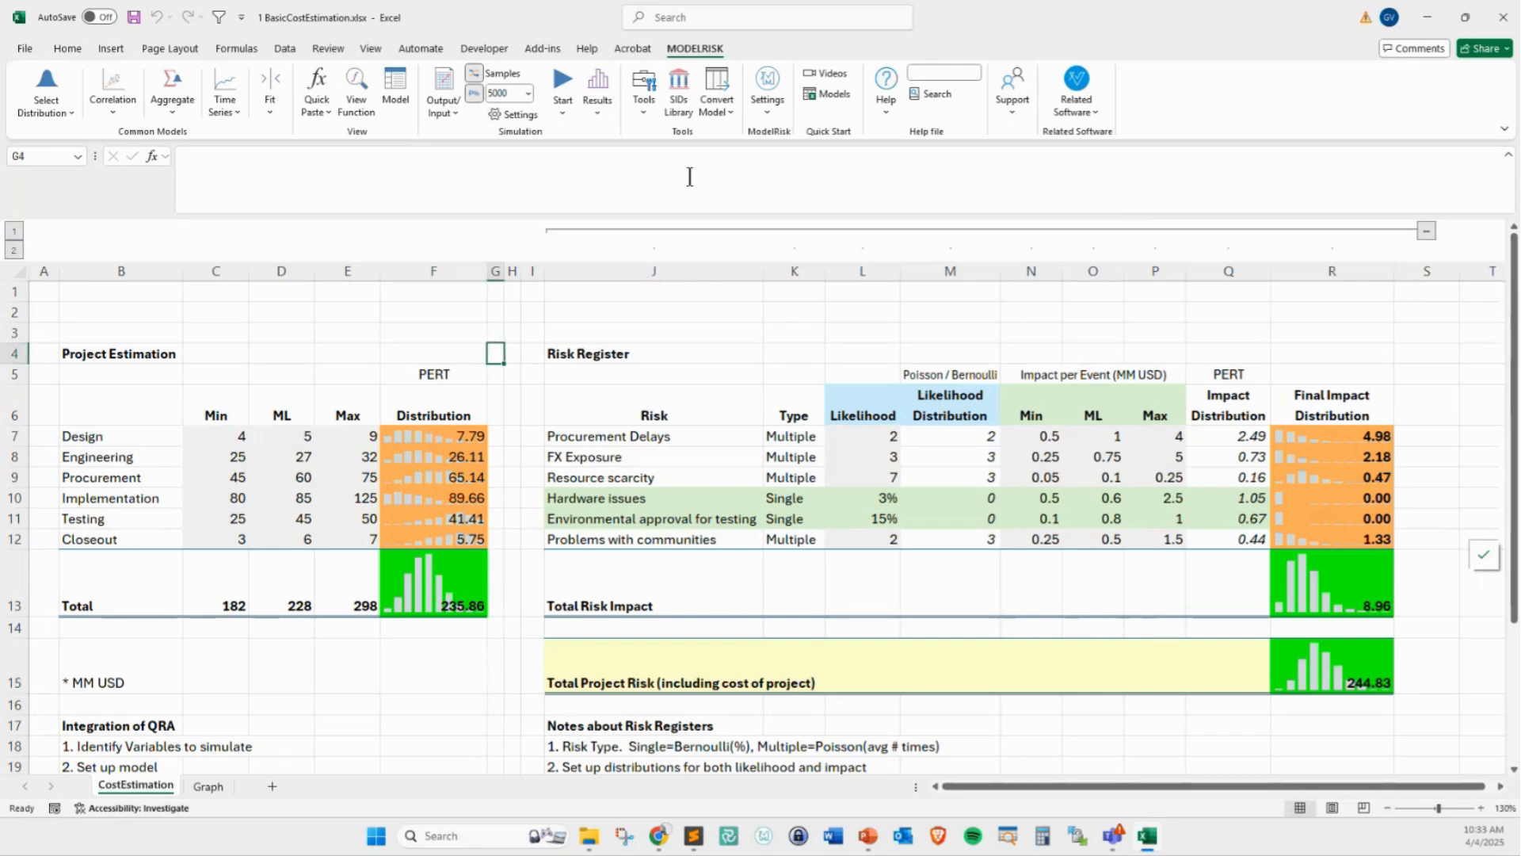
From the simulation results, create a report of all variables in a new Excel workbook, covering outputs with Histogram and Statistics
click(601, 74)
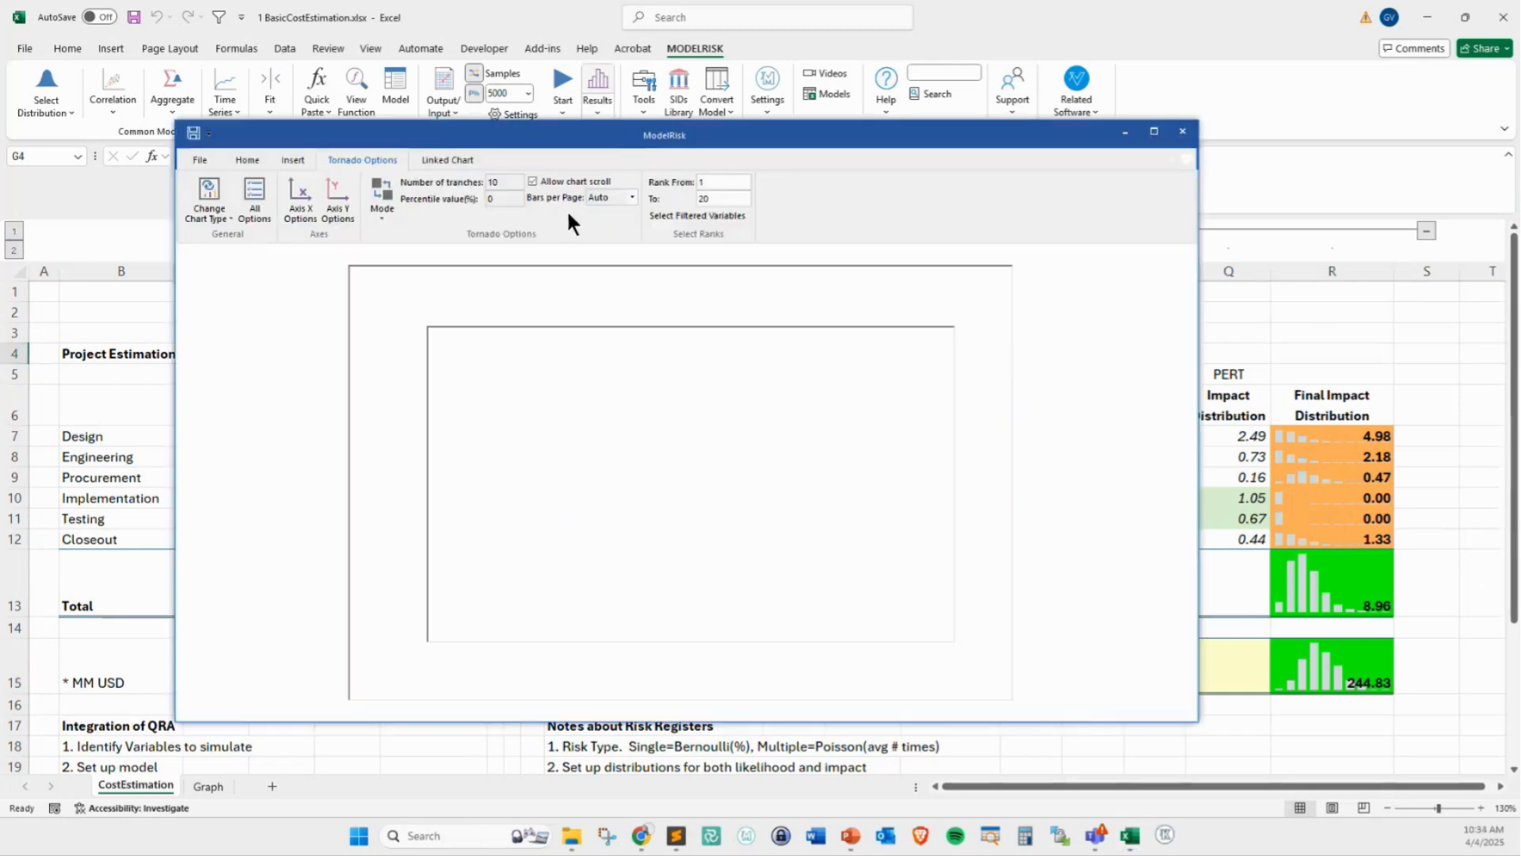
click(292, 160)
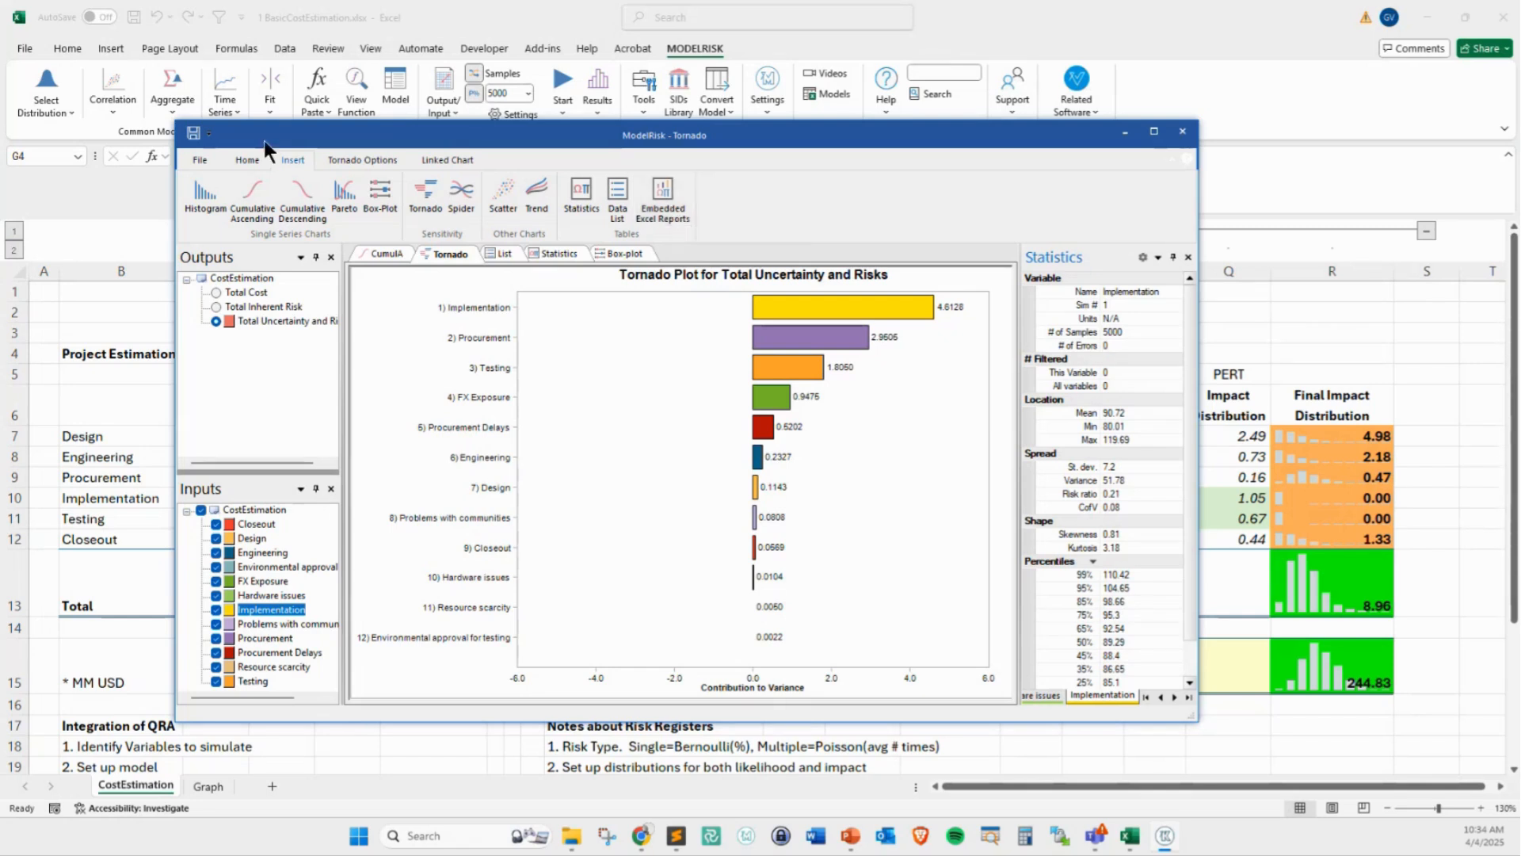
click(247, 159)
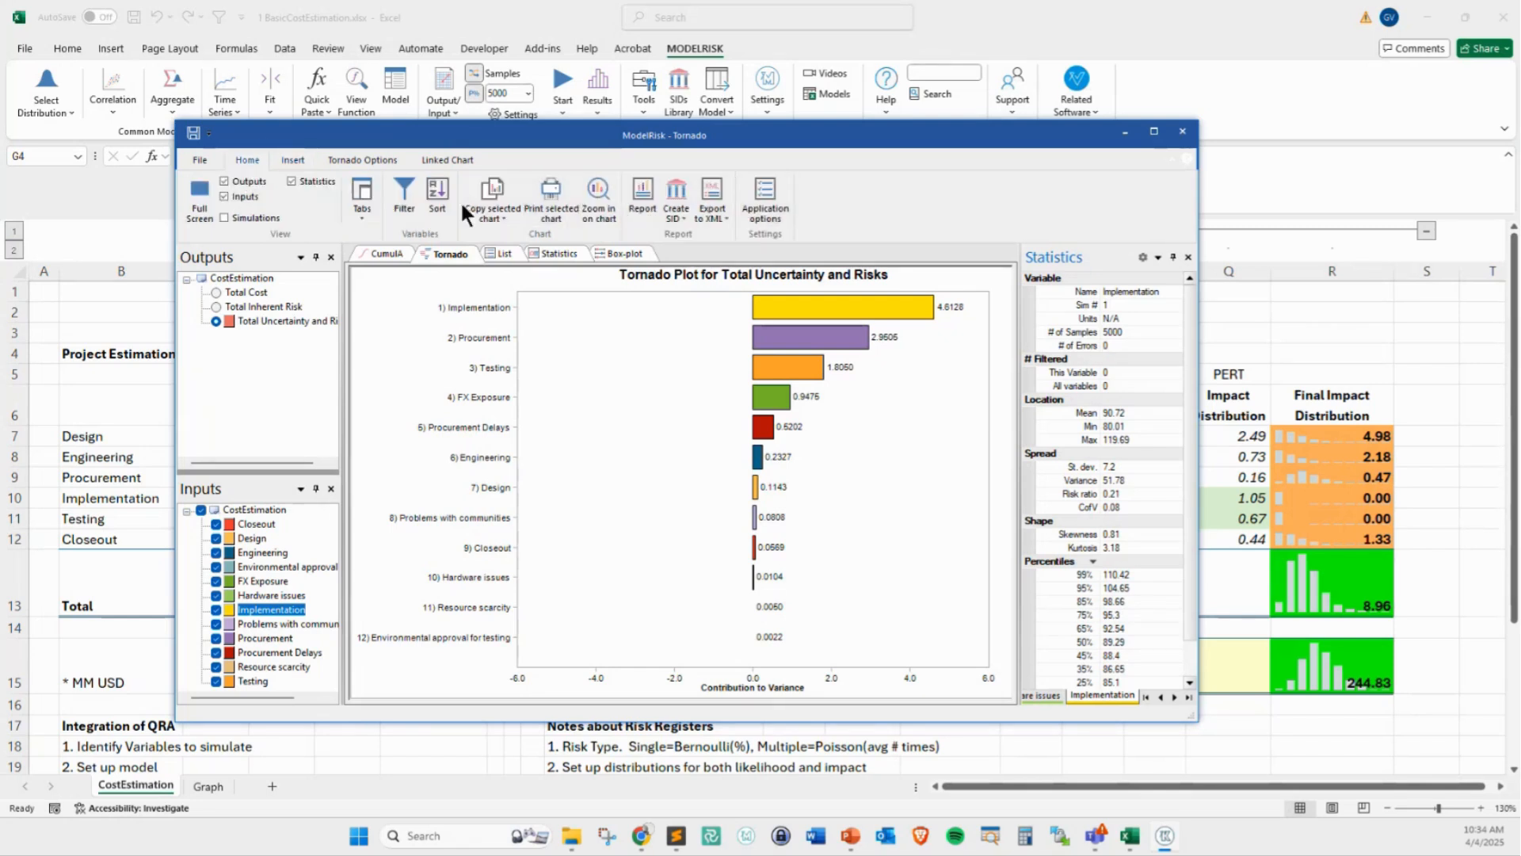
click(644, 198)
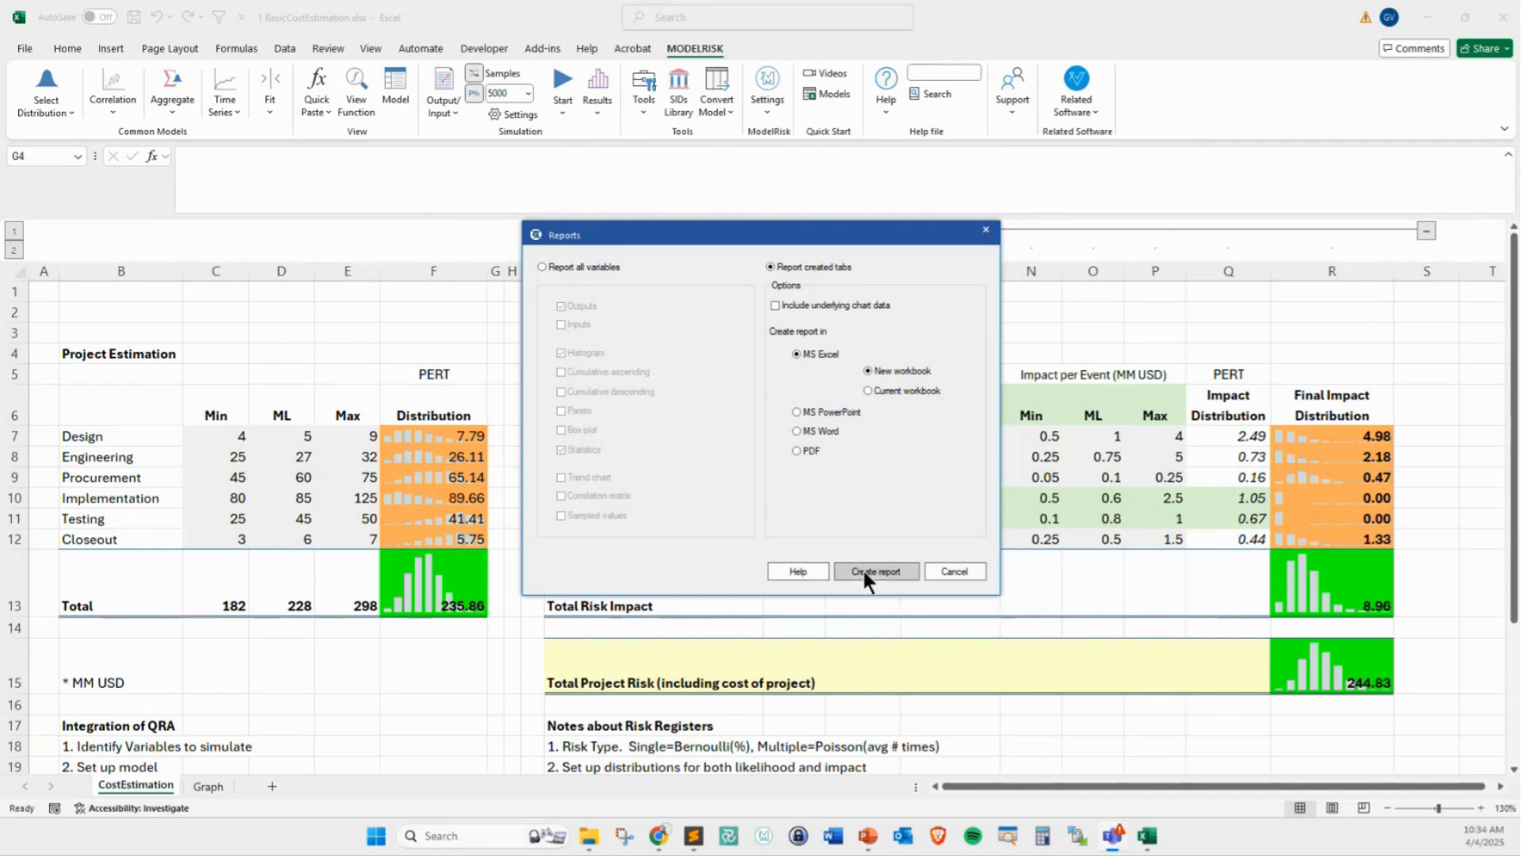
click(567, 266)
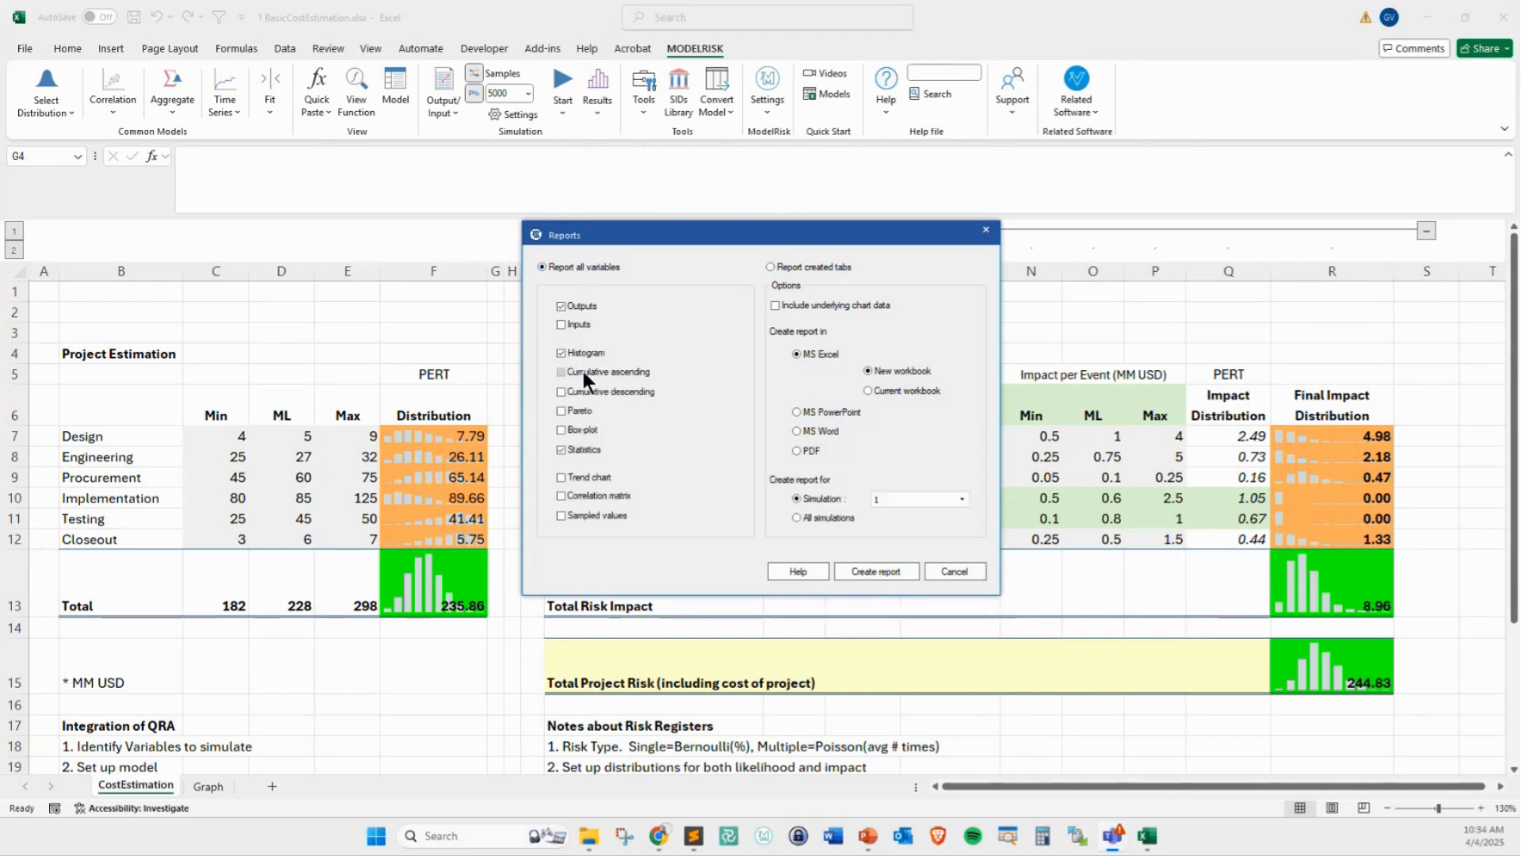
click(872, 568)
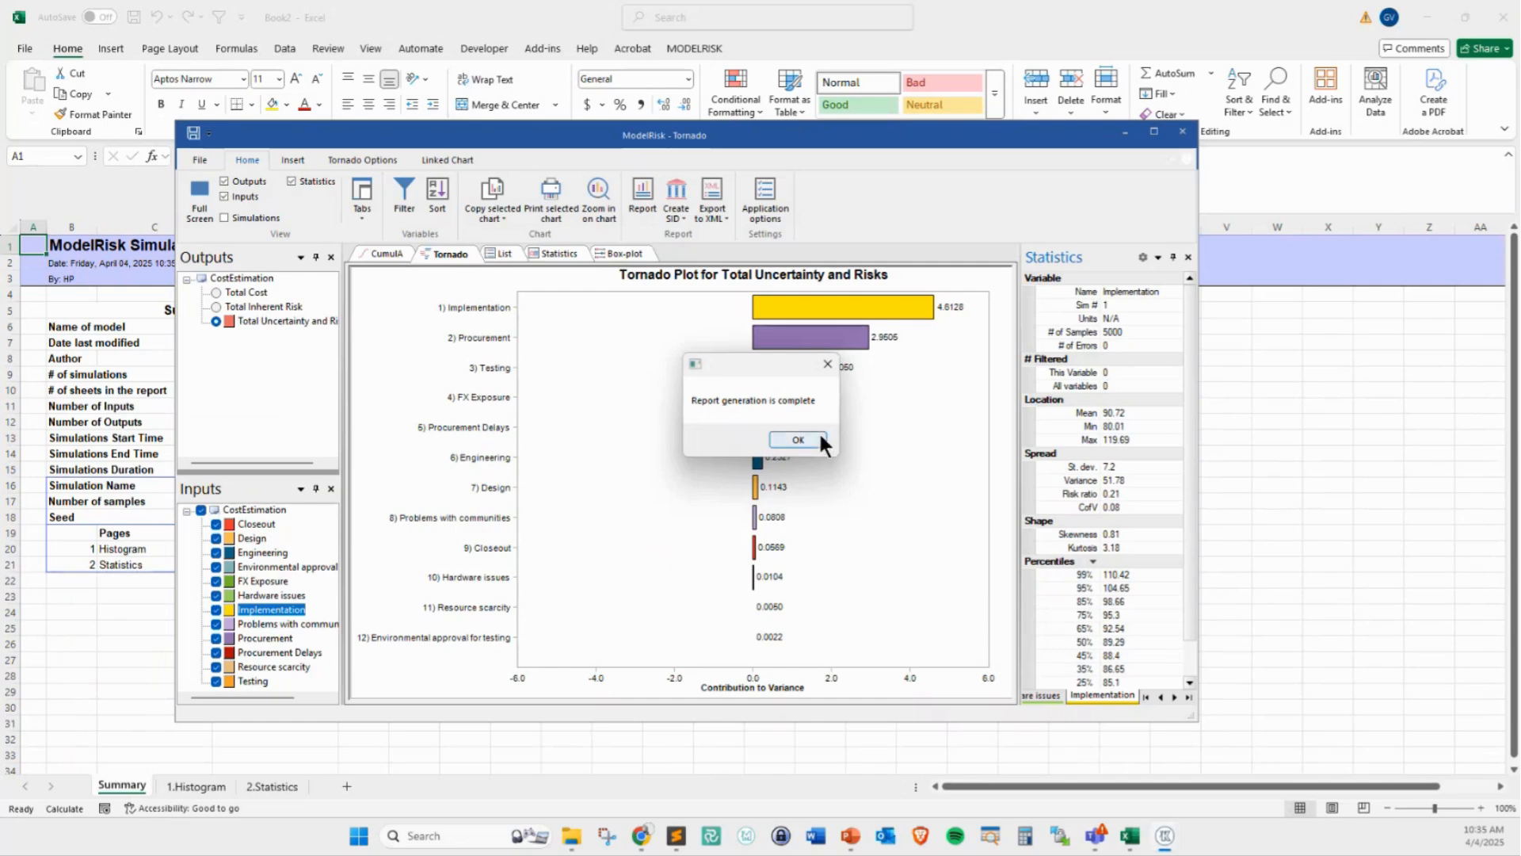
click(816, 438)
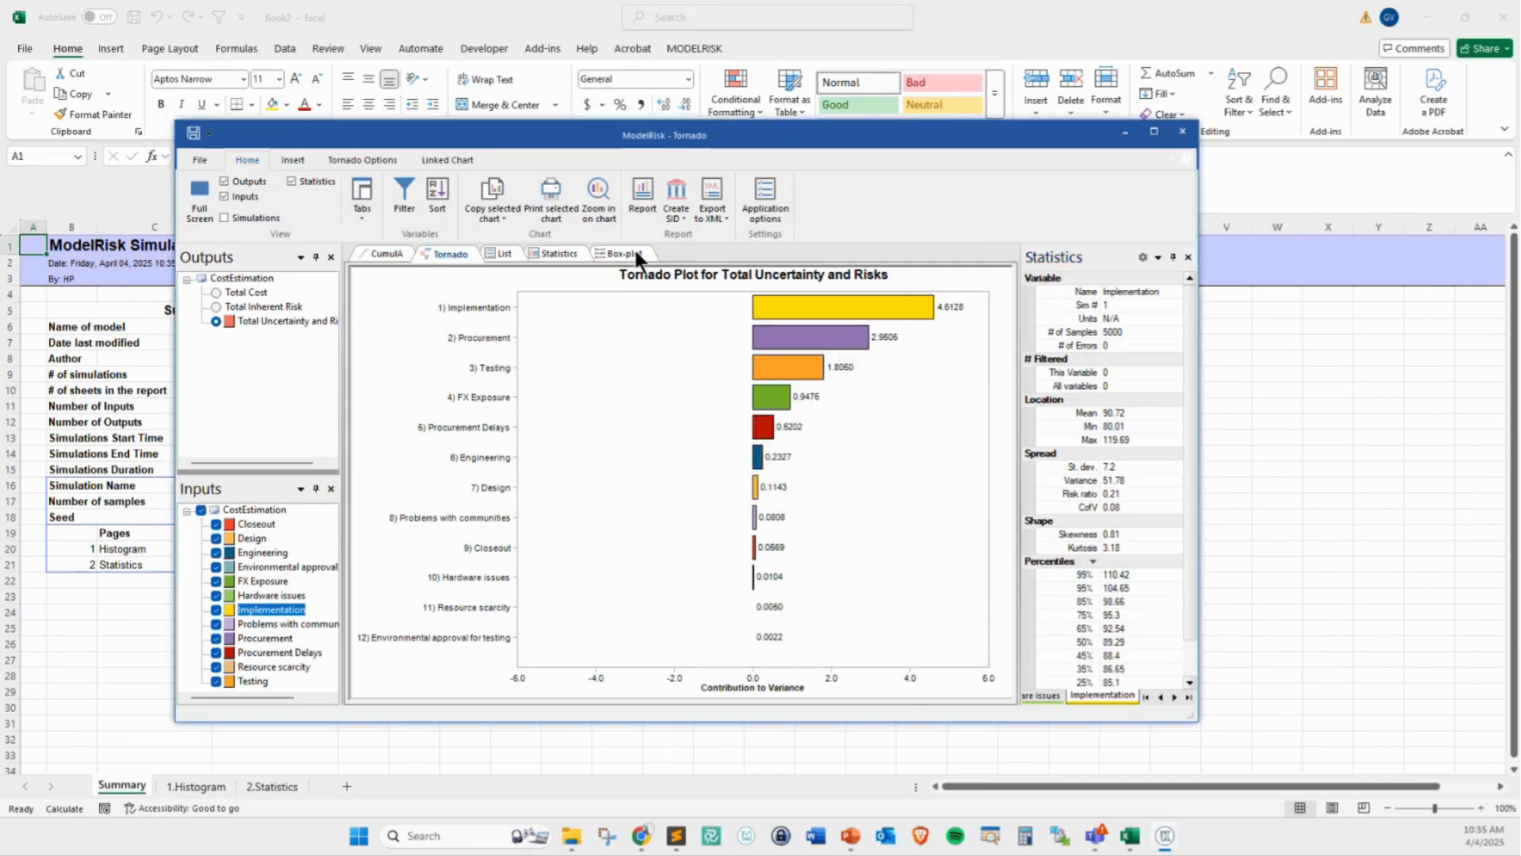
Create a second report from the created results tabs in a new Excel workbook
click(654, 193)
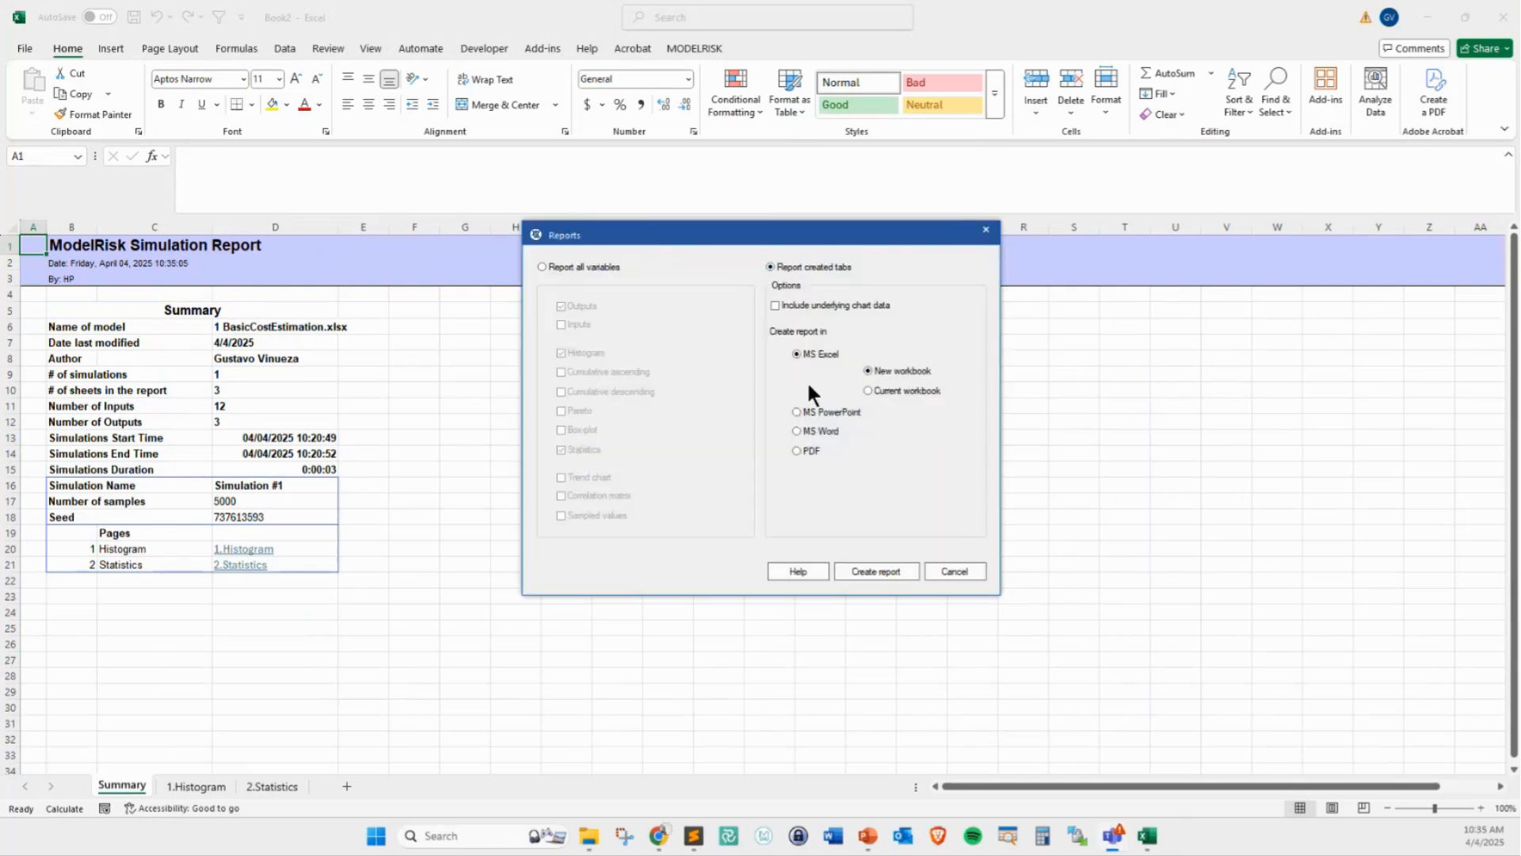
click(869, 570)
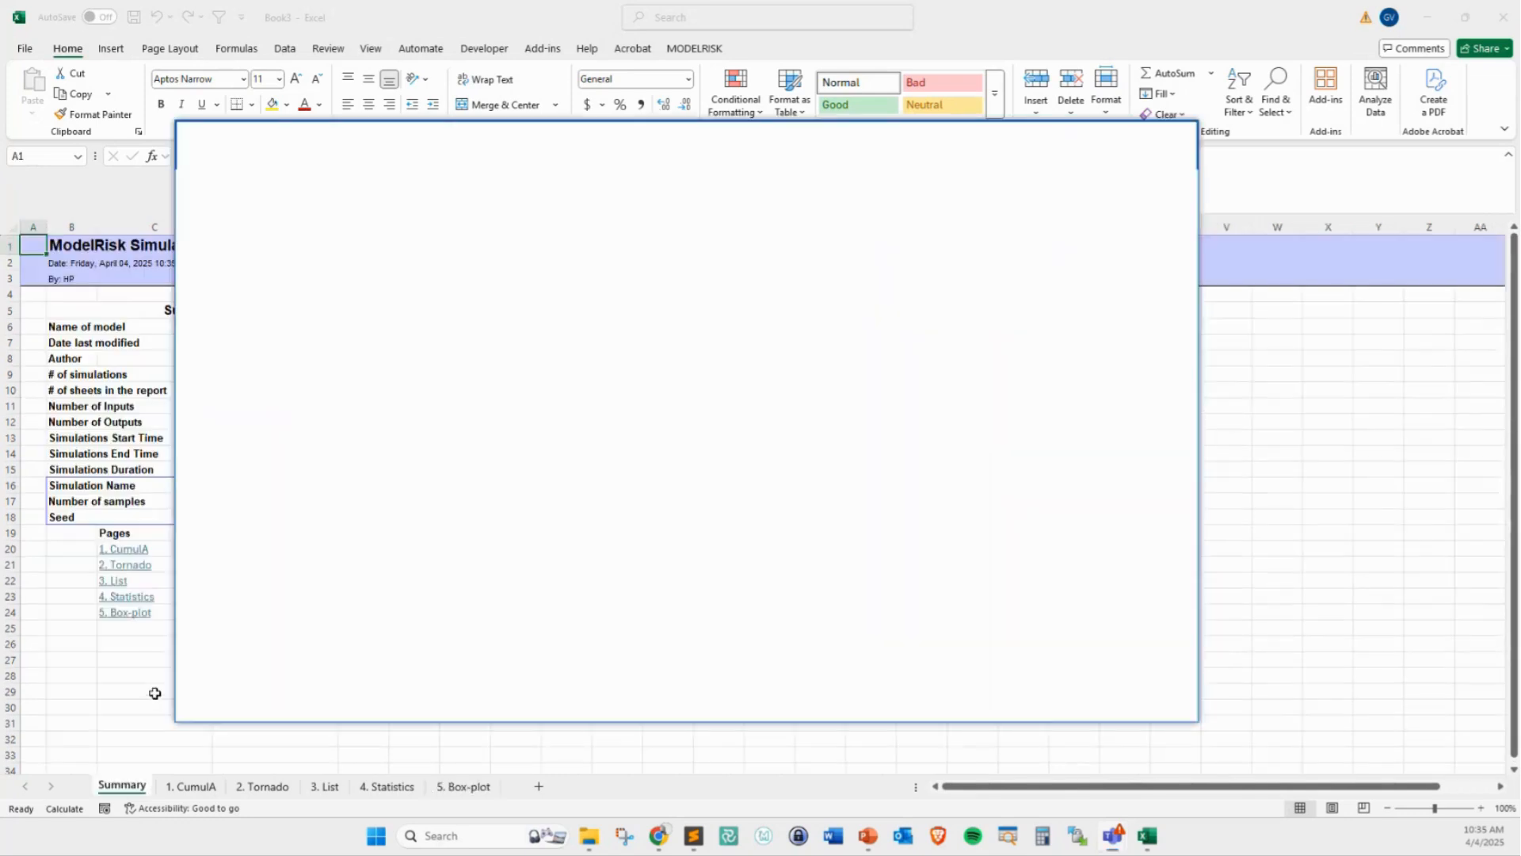
Close the Tornado results window and review the report's CumulA, Tornado, List, Statistics and Box-plot sheets
click(816, 436)
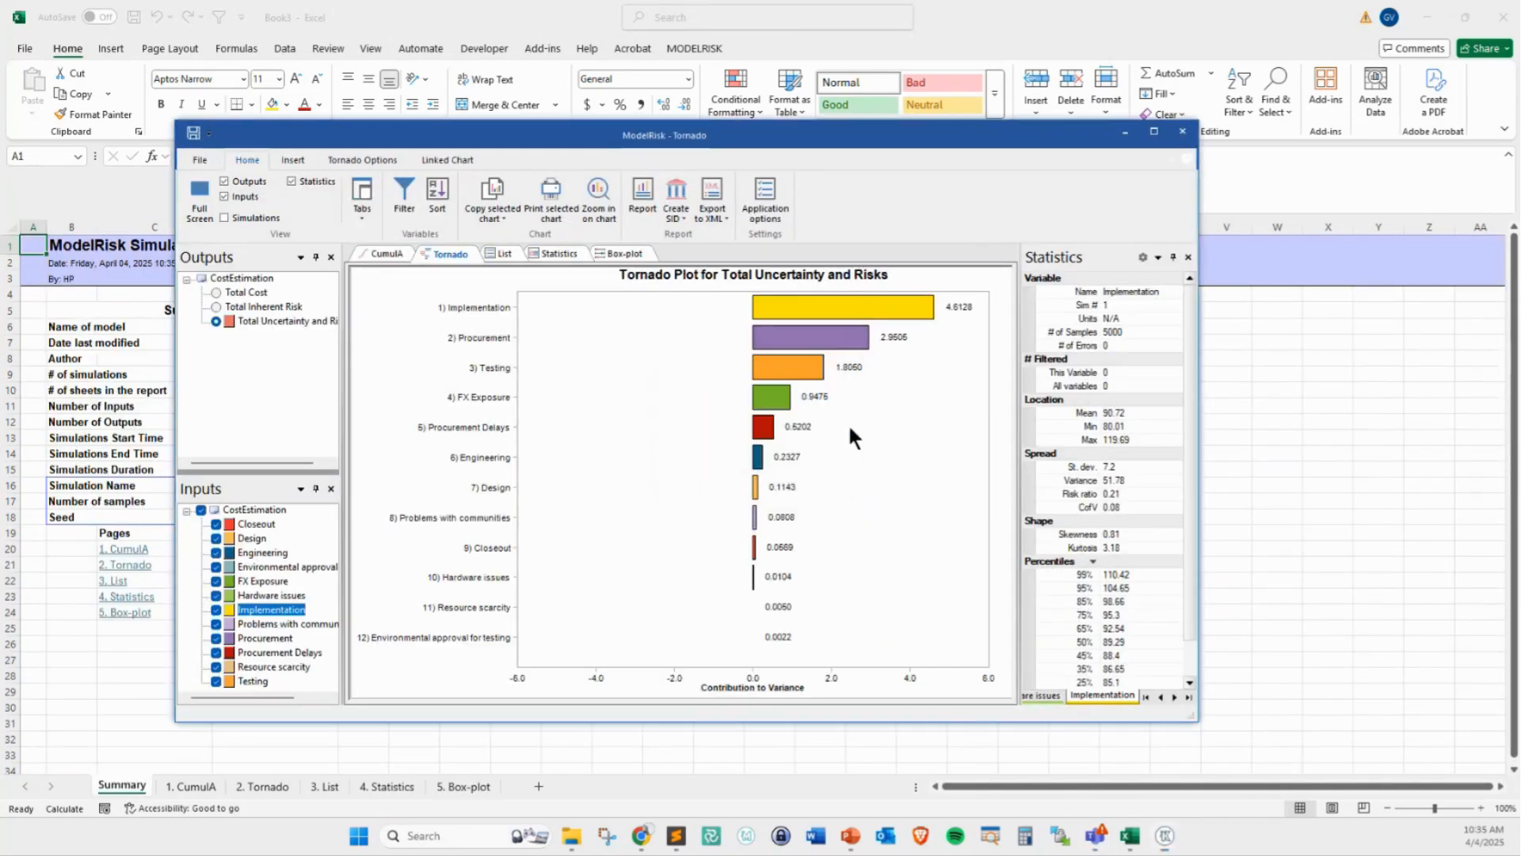
click(1182, 131)
click(190, 786)
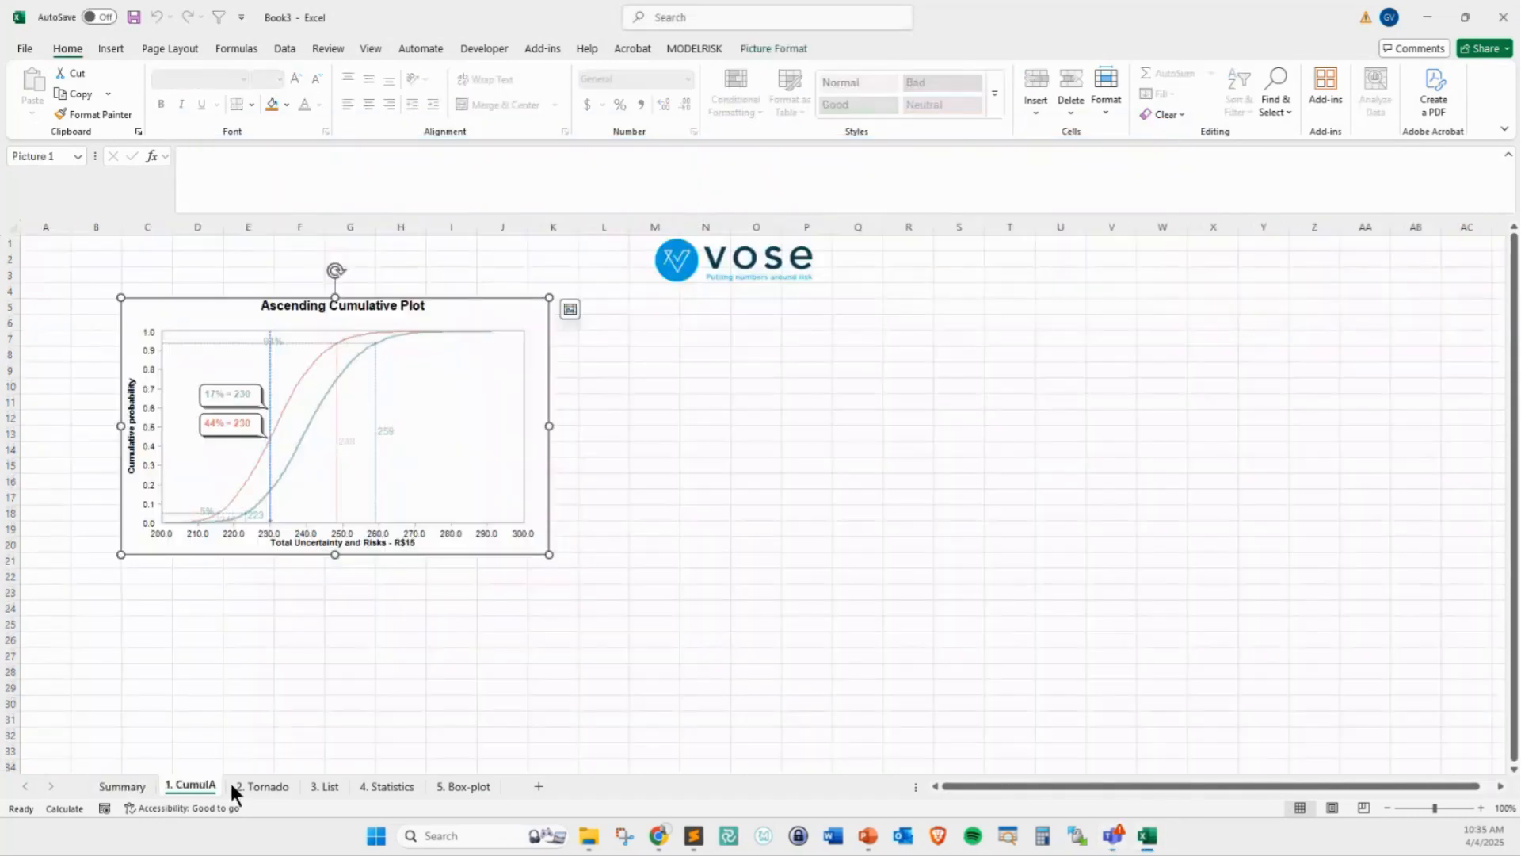
click(263, 785)
click(324, 786)
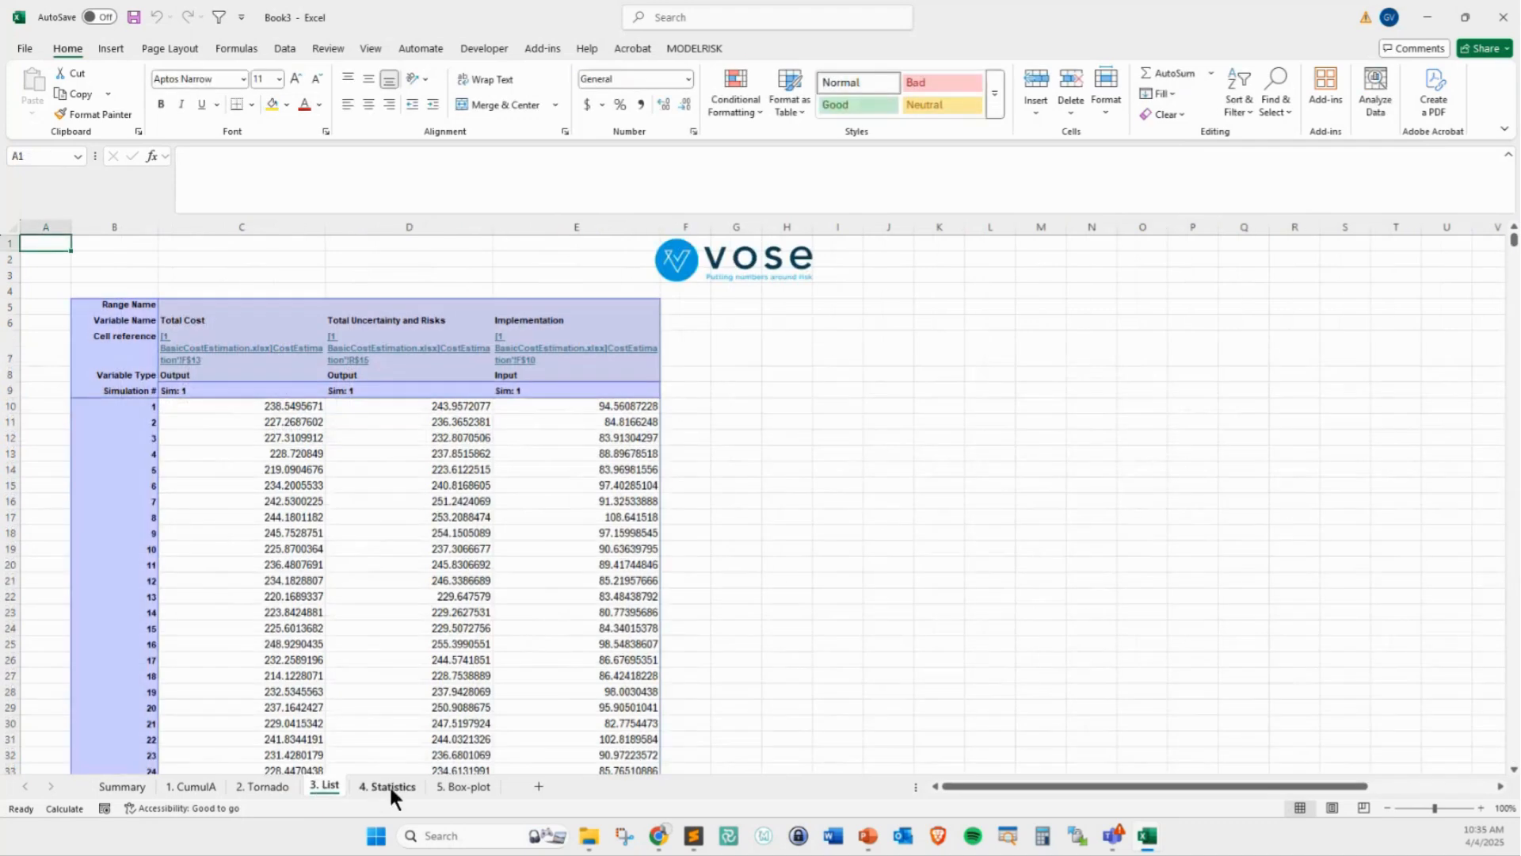
click(389, 784)
click(461, 784)
click(447, 565)
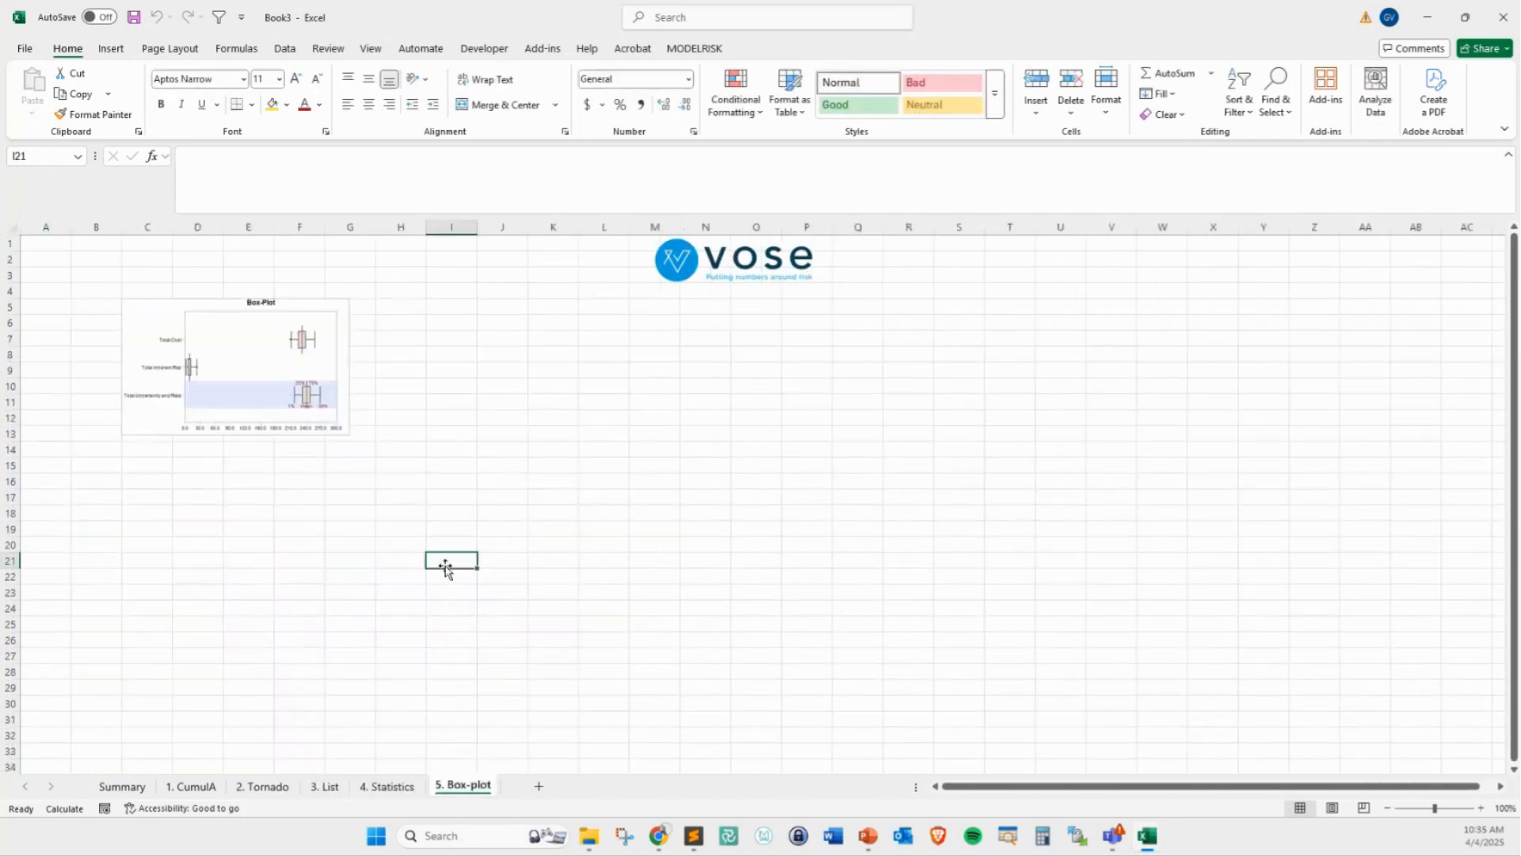
Enlarge the box-plot picture on the Box-plot sheet proportionally, to about column H and row 16
click(305, 421)
drag(350, 435, 444, 488)
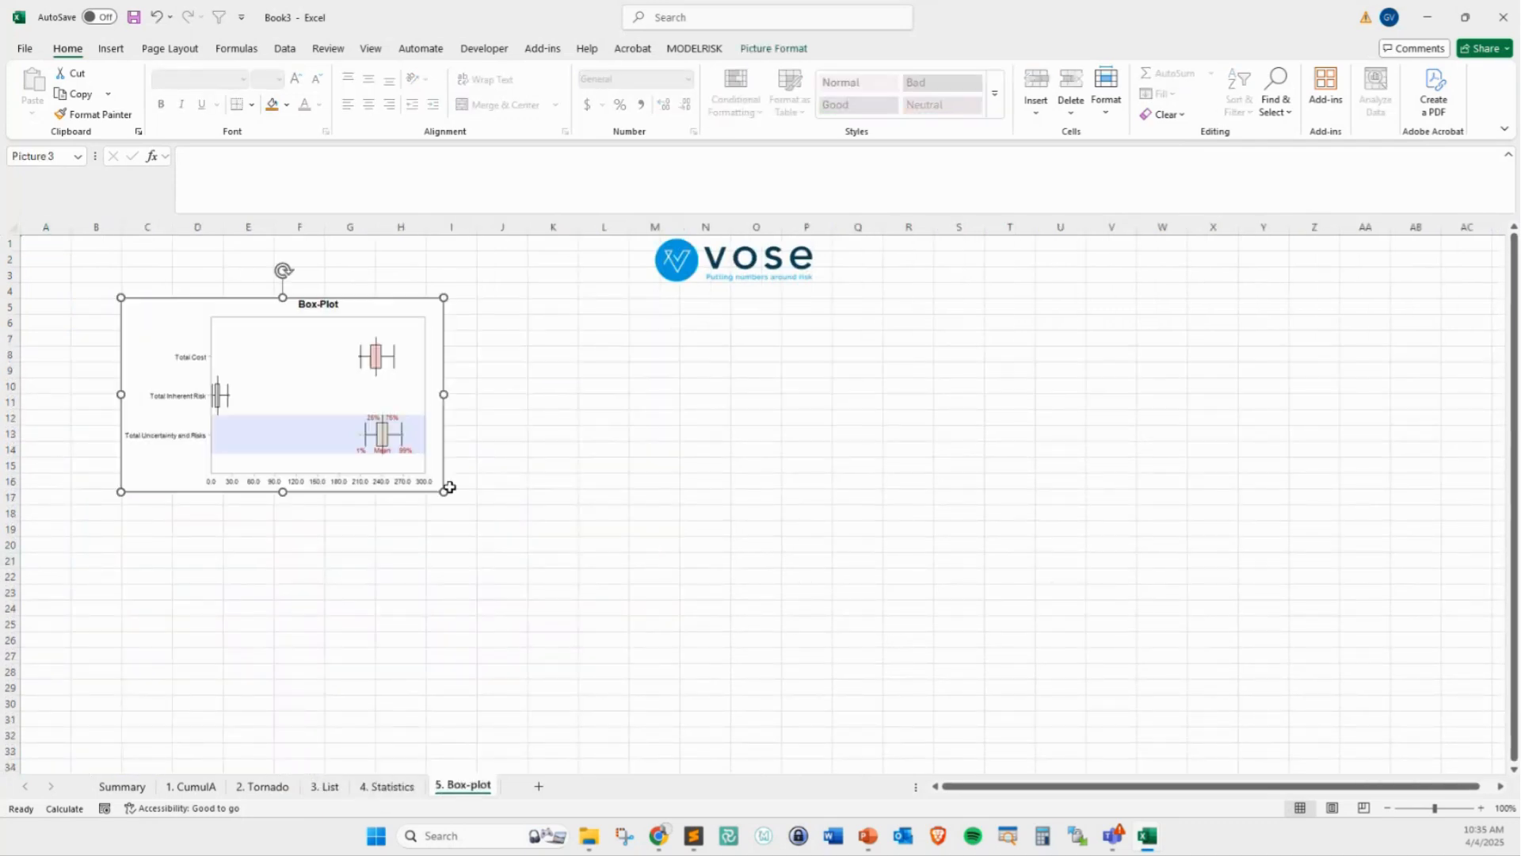
click(487, 594)
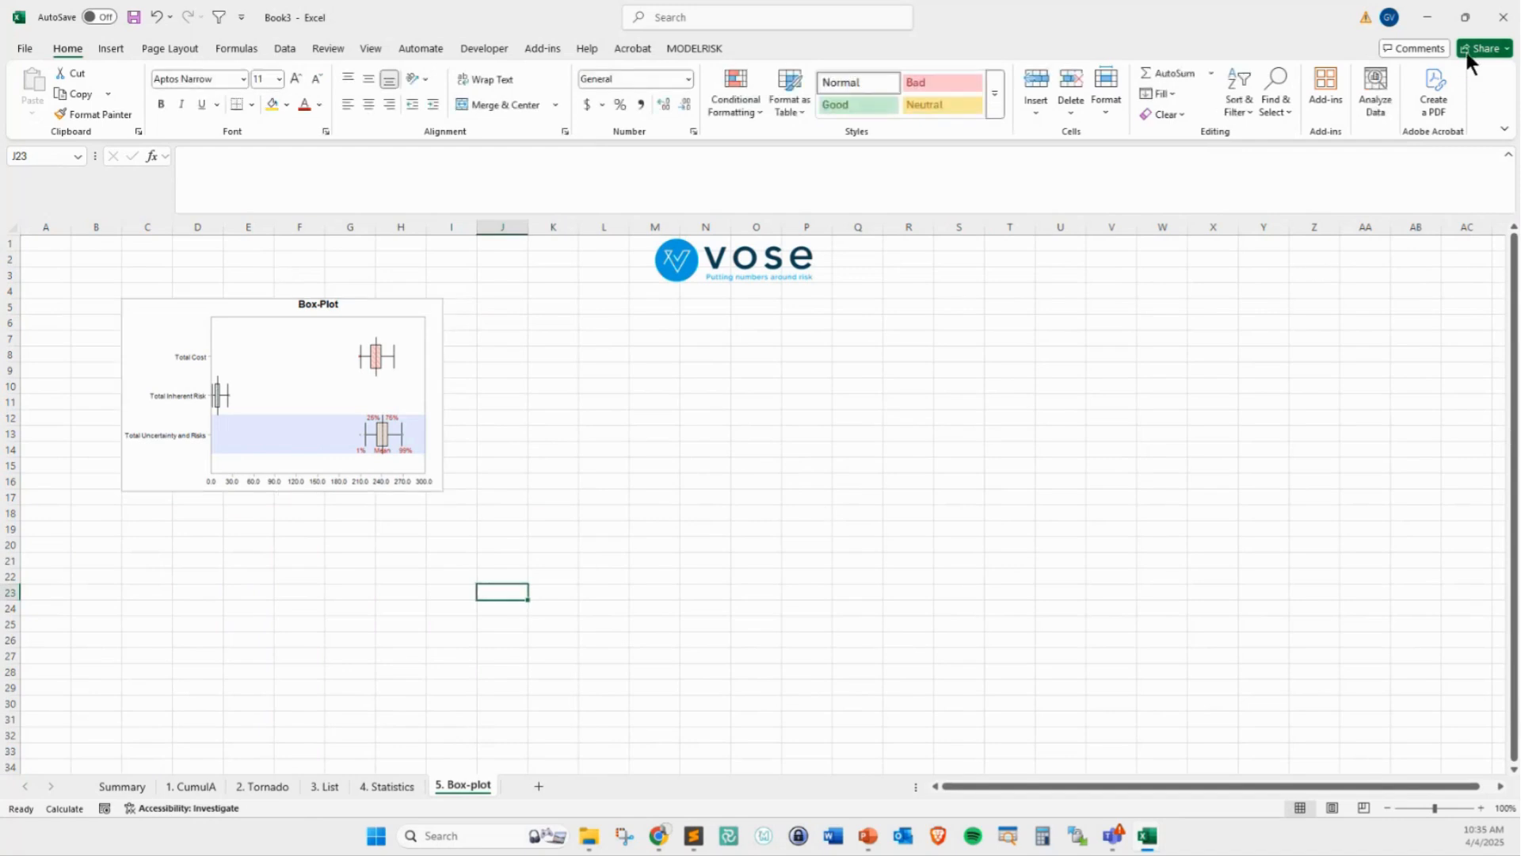
Close both generated report workbooks, Book3 and Book2, without saving them
click(1503, 16)
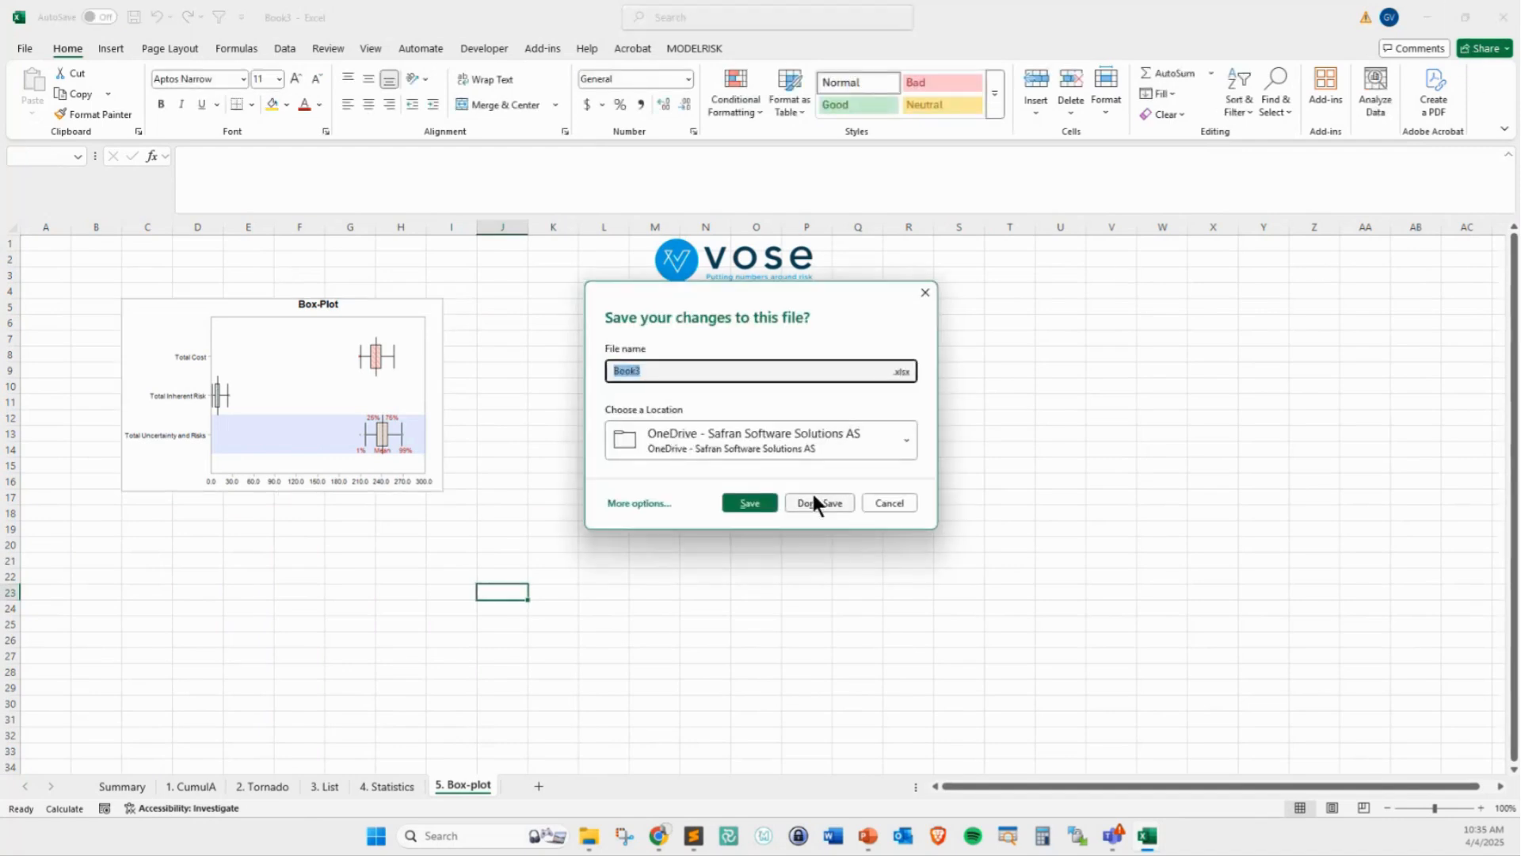
click(816, 502)
click(1496, 25)
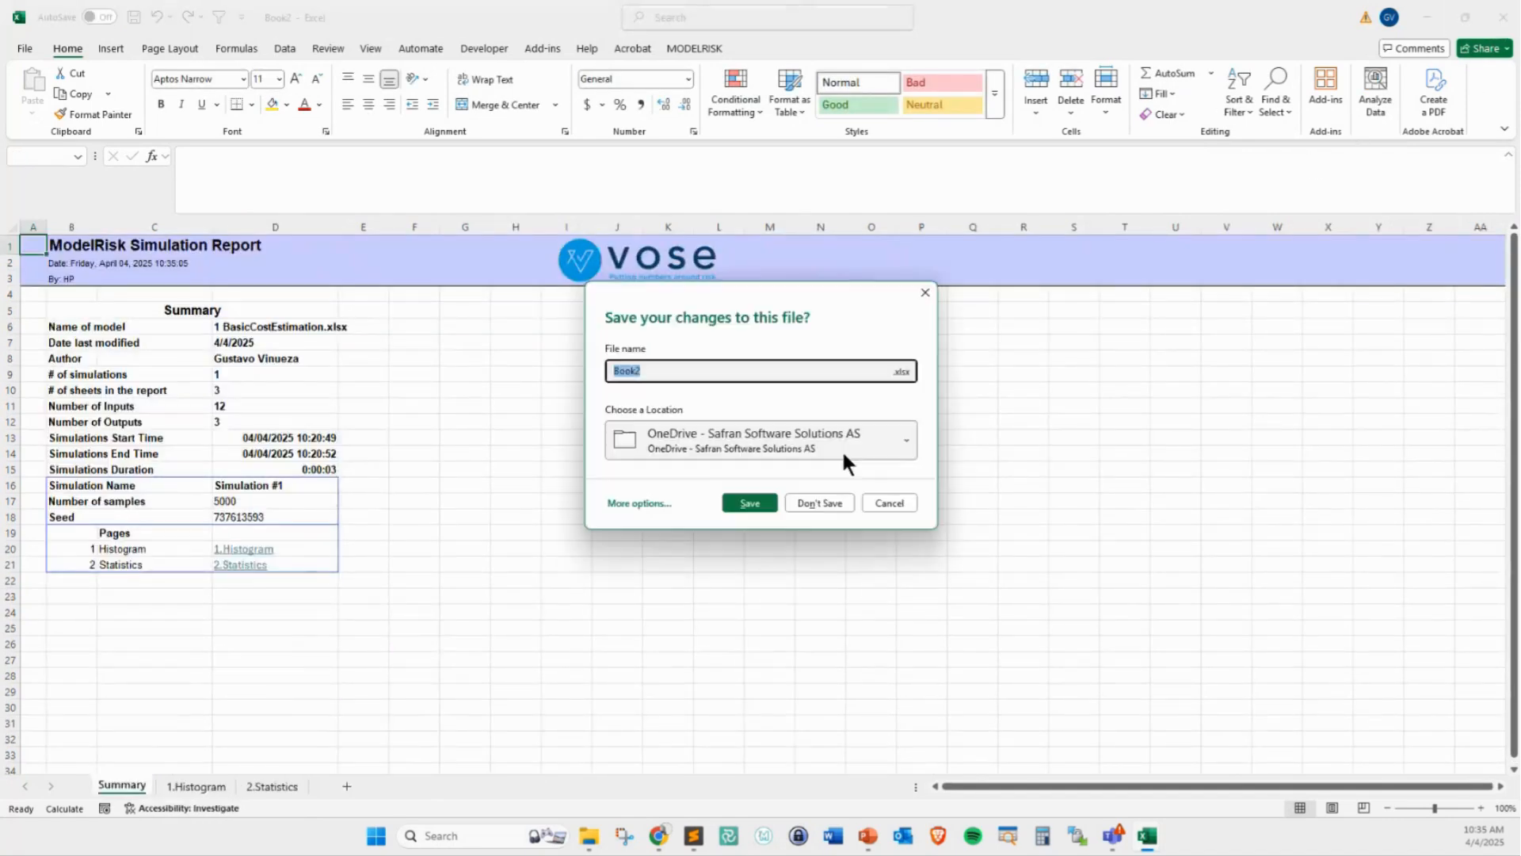
click(811, 499)
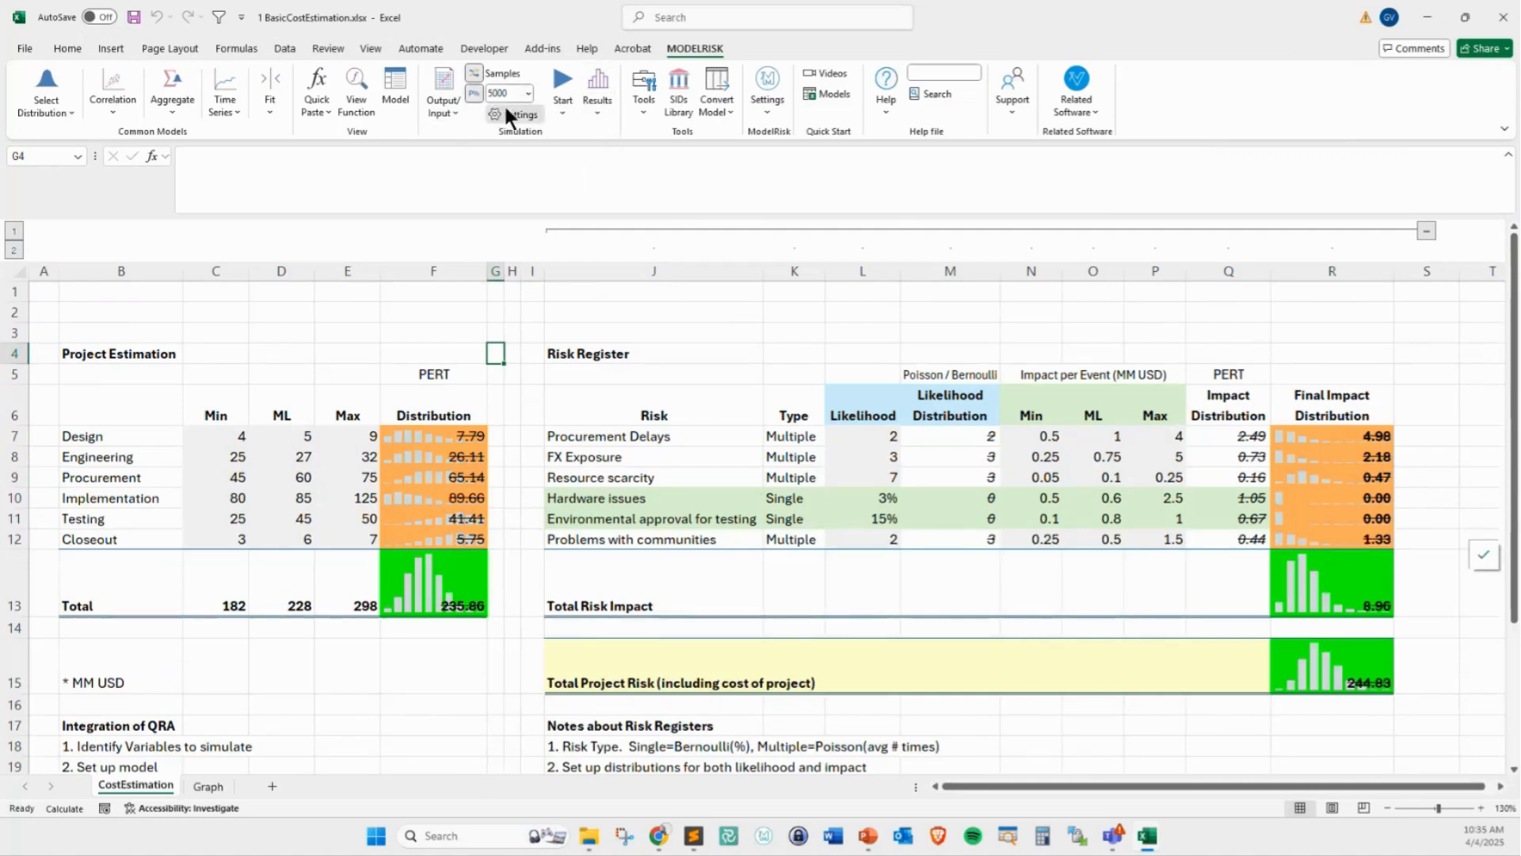
Open the simulation settings and review the model settings for samples, options and seed generation
click(508, 111)
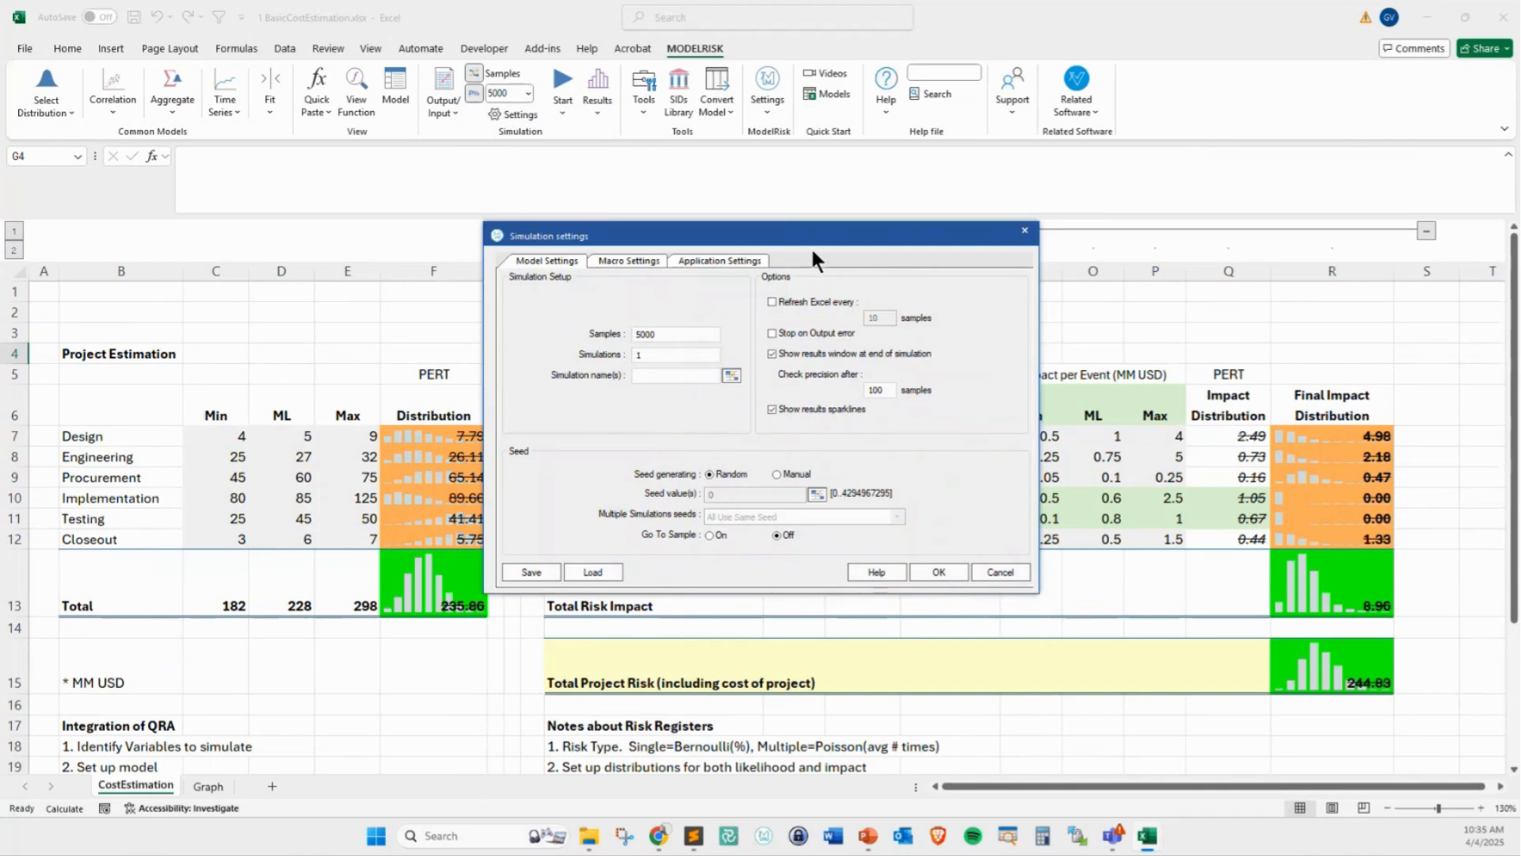
drag(714, 229, 646, 175)
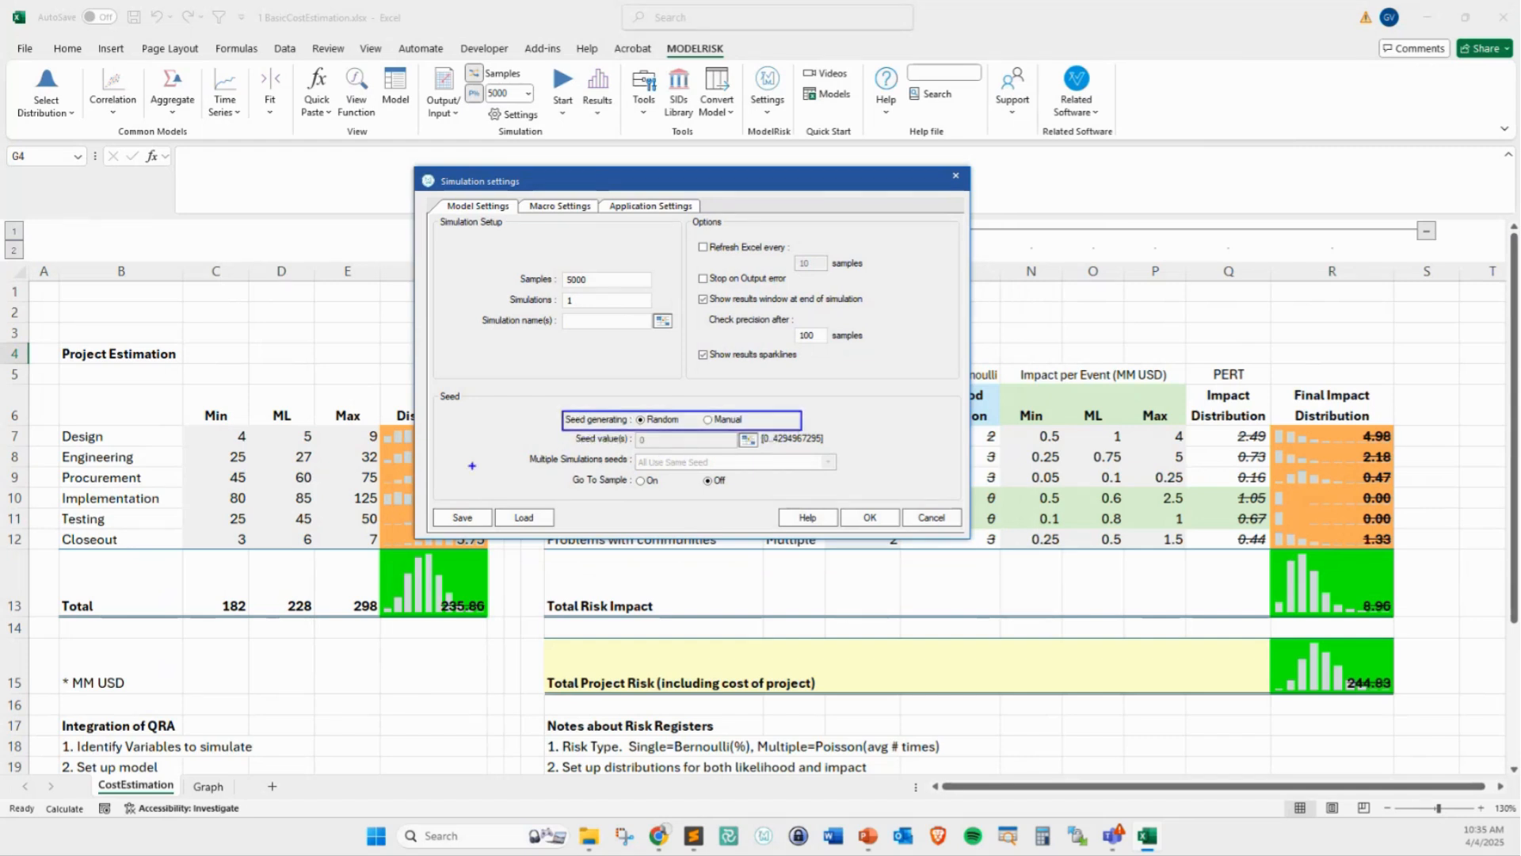
mouse_move(472, 466)
mouse_down()
mouse_move(540, 444)
mouse_move(534, 460)
mouse_up()
key(Escape)
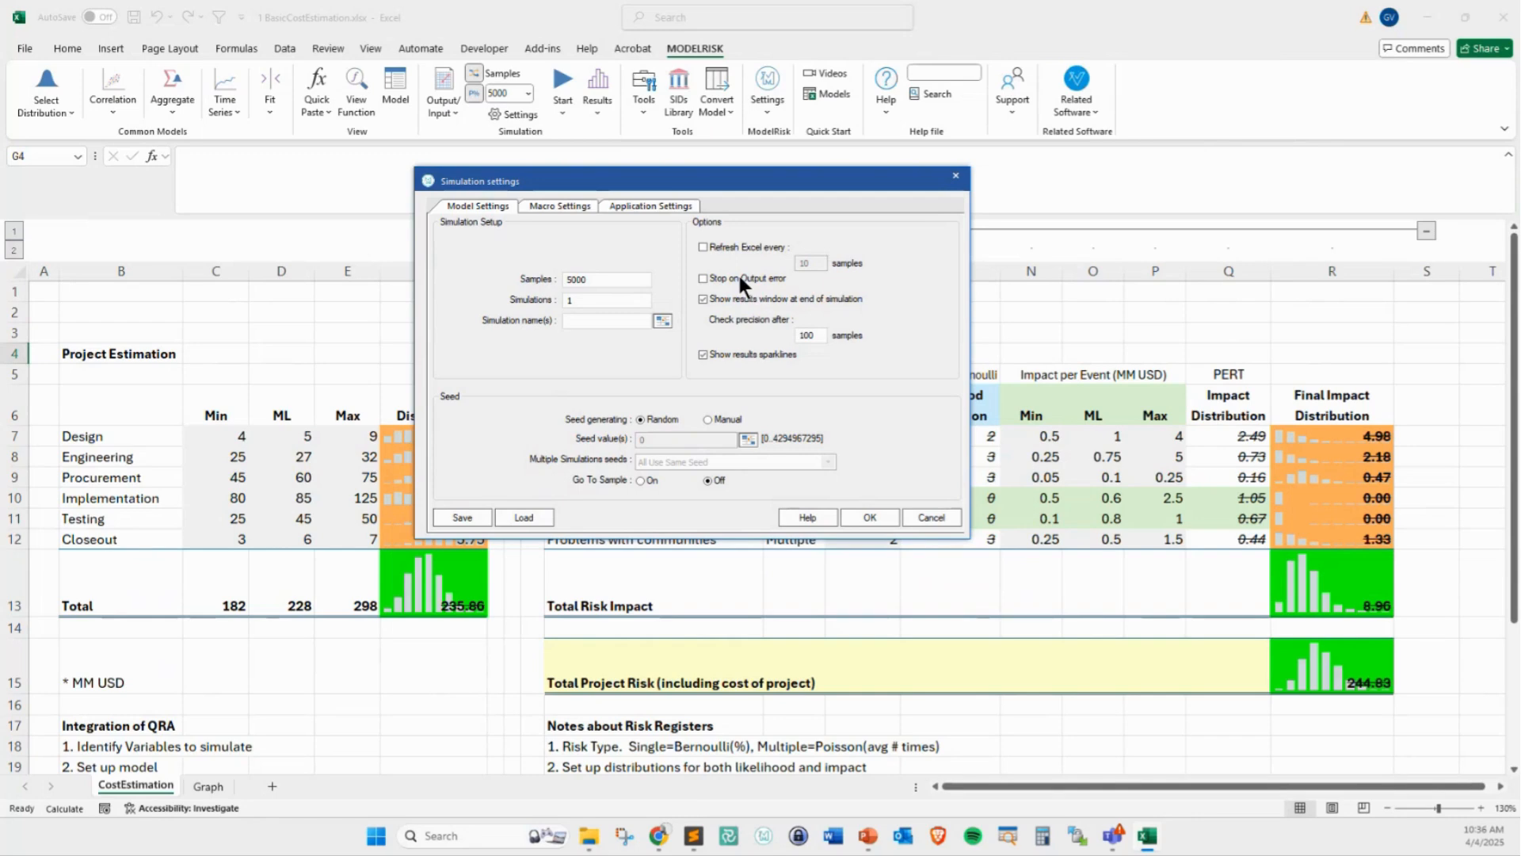
Review the macro settings and the application settings for simulation results, and cancel the simulation settings dialog
click(563, 206)
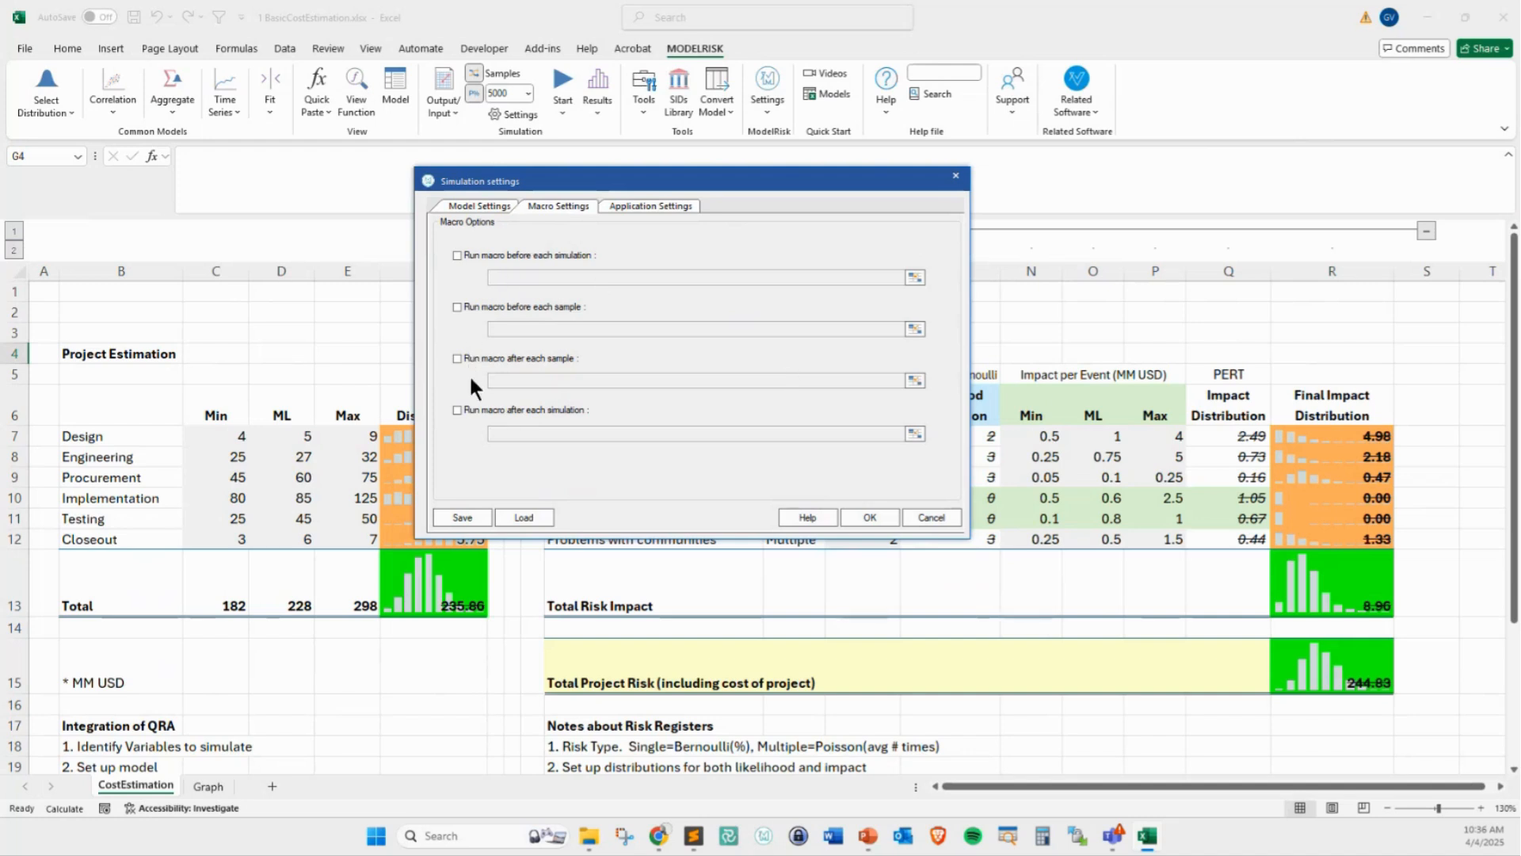
click(637, 205)
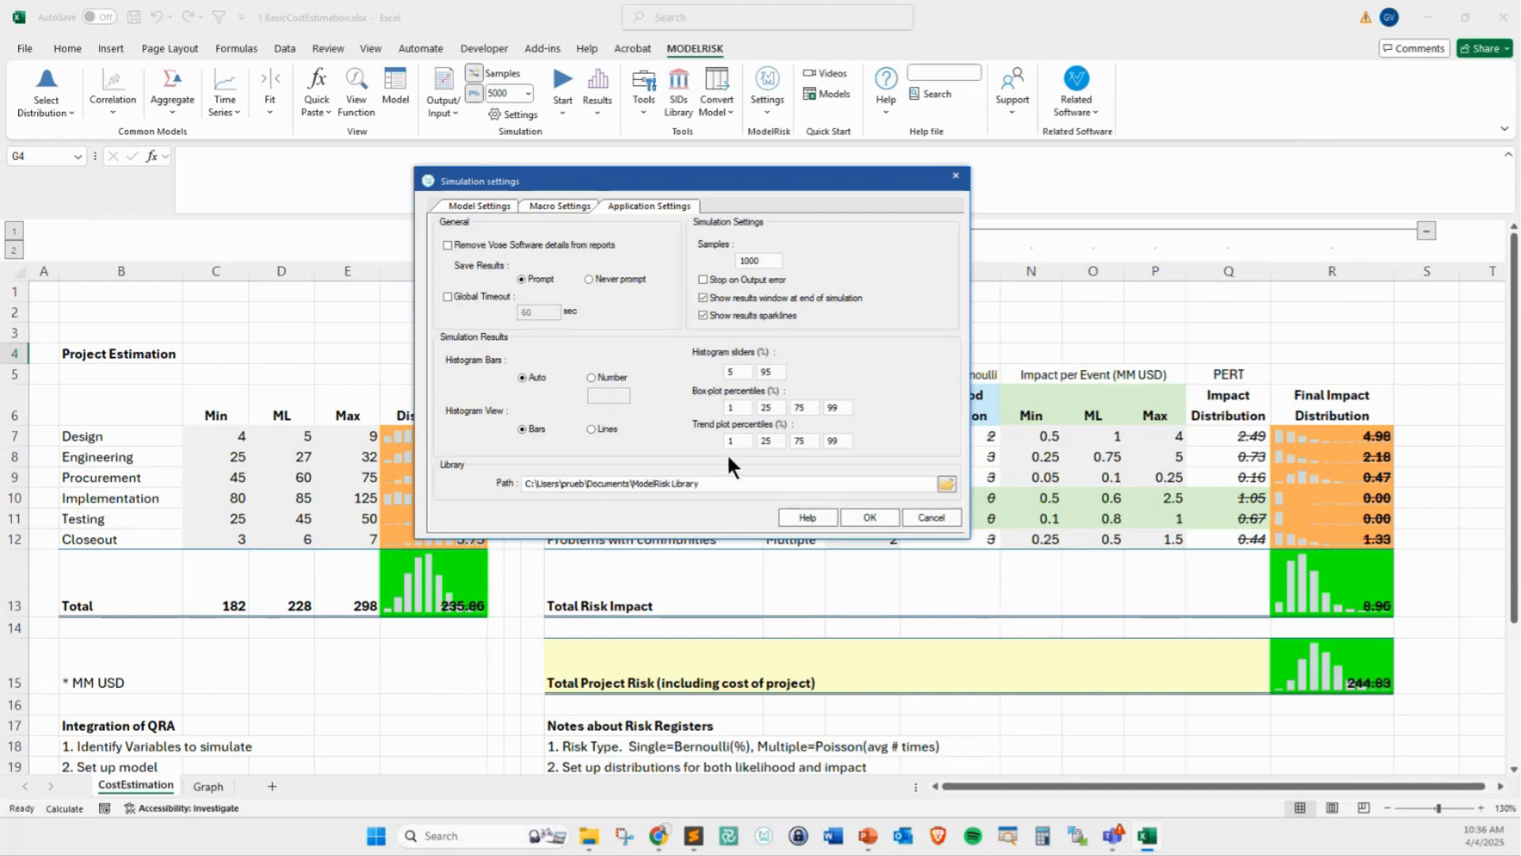
key(ctrl+2)
mouse_move(664, 373)
mouse_down()
mouse_move(683, 386)
mouse_move(670, 392)
mouse_up()
drag(656, 332, 670, 345)
mouse_move(699, 492)
mouse_down()
mouse_move(720, 442)
mouse_move(726, 458)
mouse_up()
key(Escape)
click(932, 517)
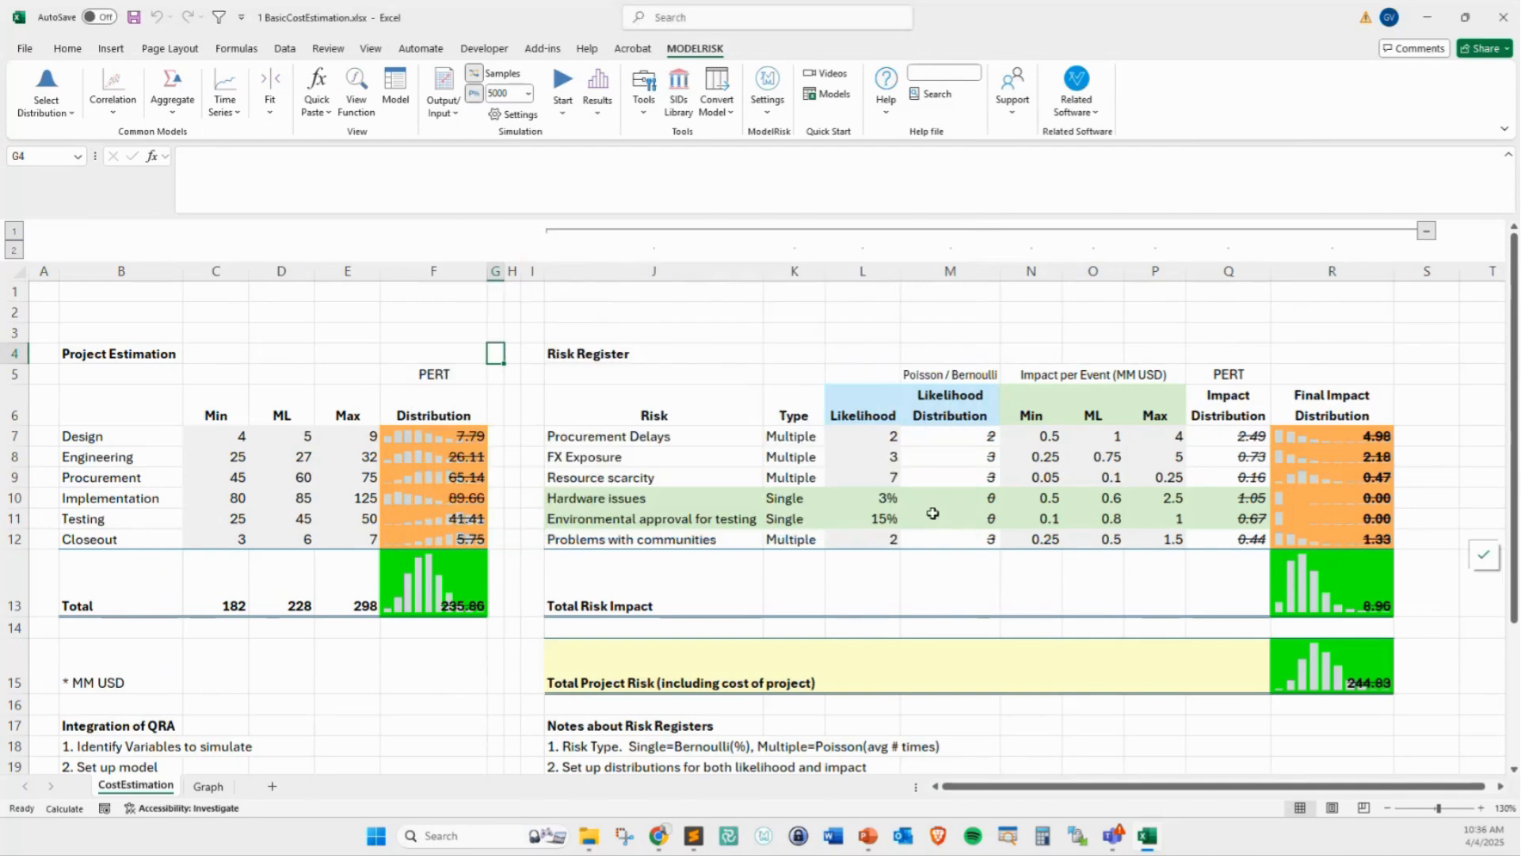
Open the SIDs library, enlarge its window to list more files and move it clear of the estimation table
click(671, 106)
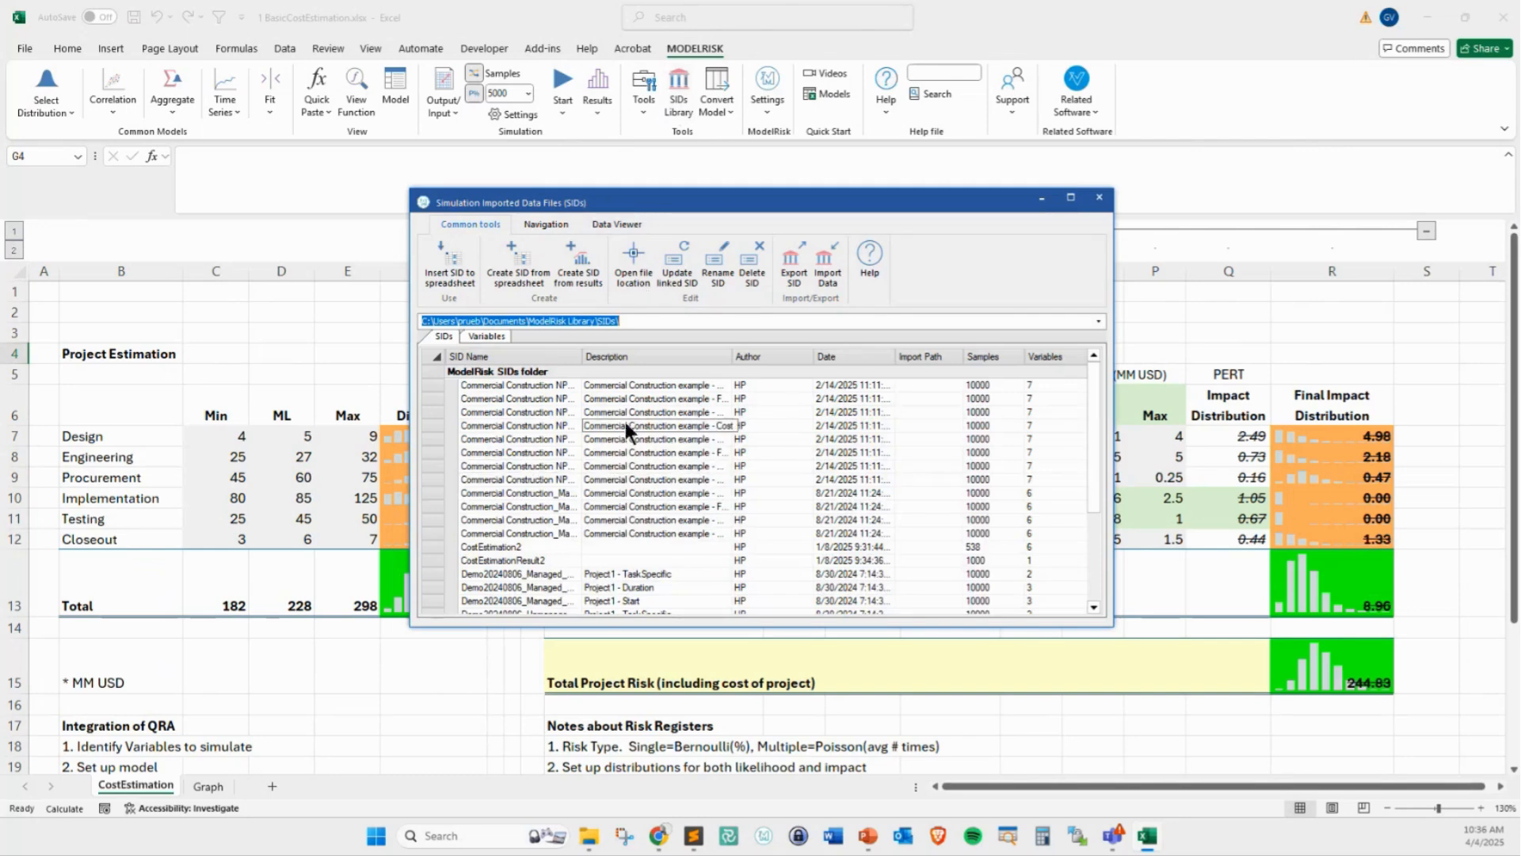
drag(1112, 625, 1166, 736)
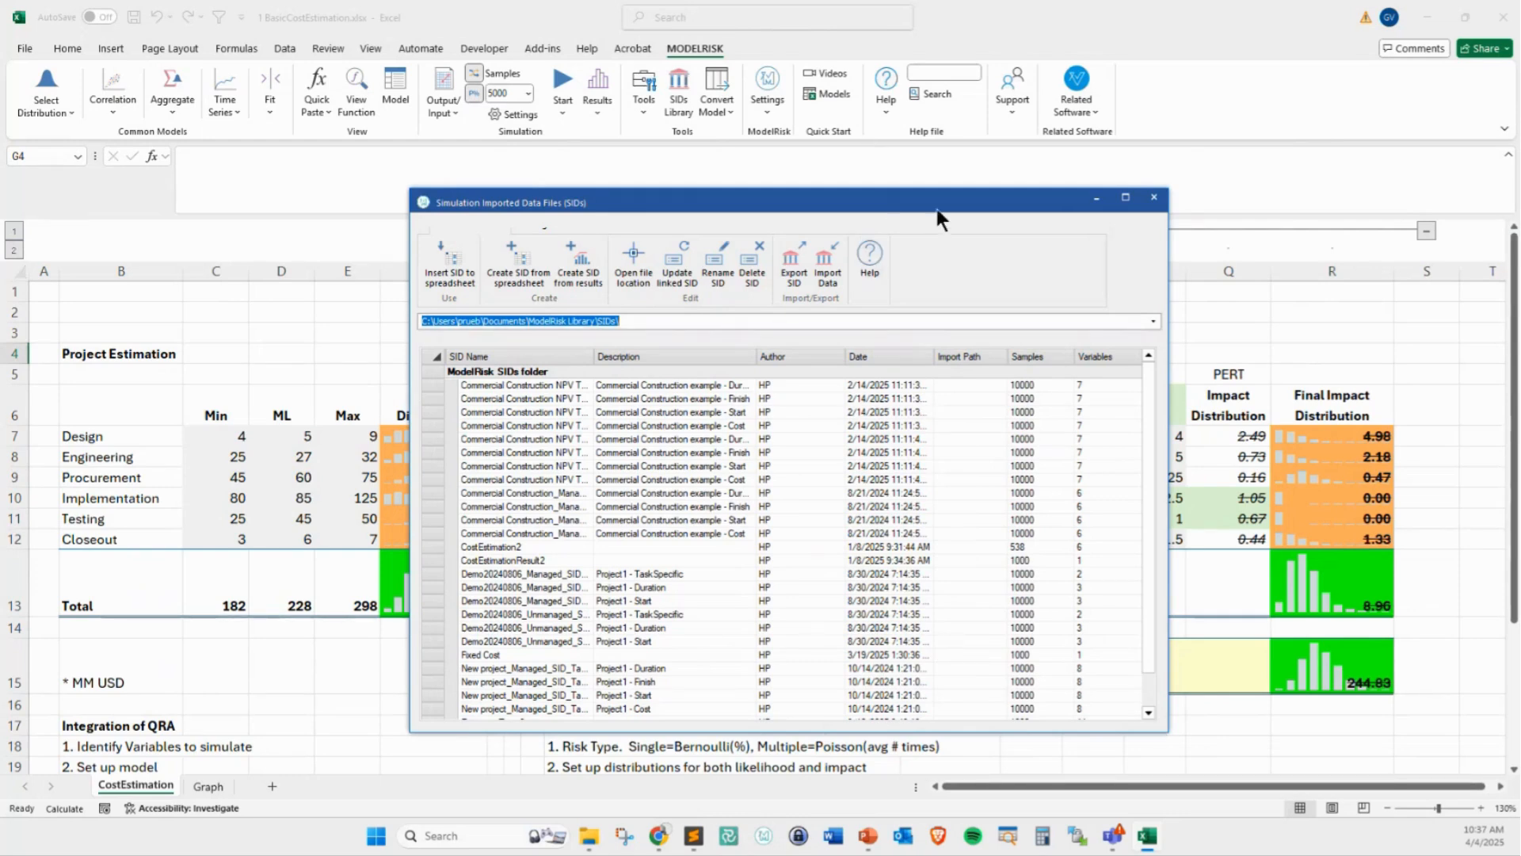
drag(937, 211, 1053, 166)
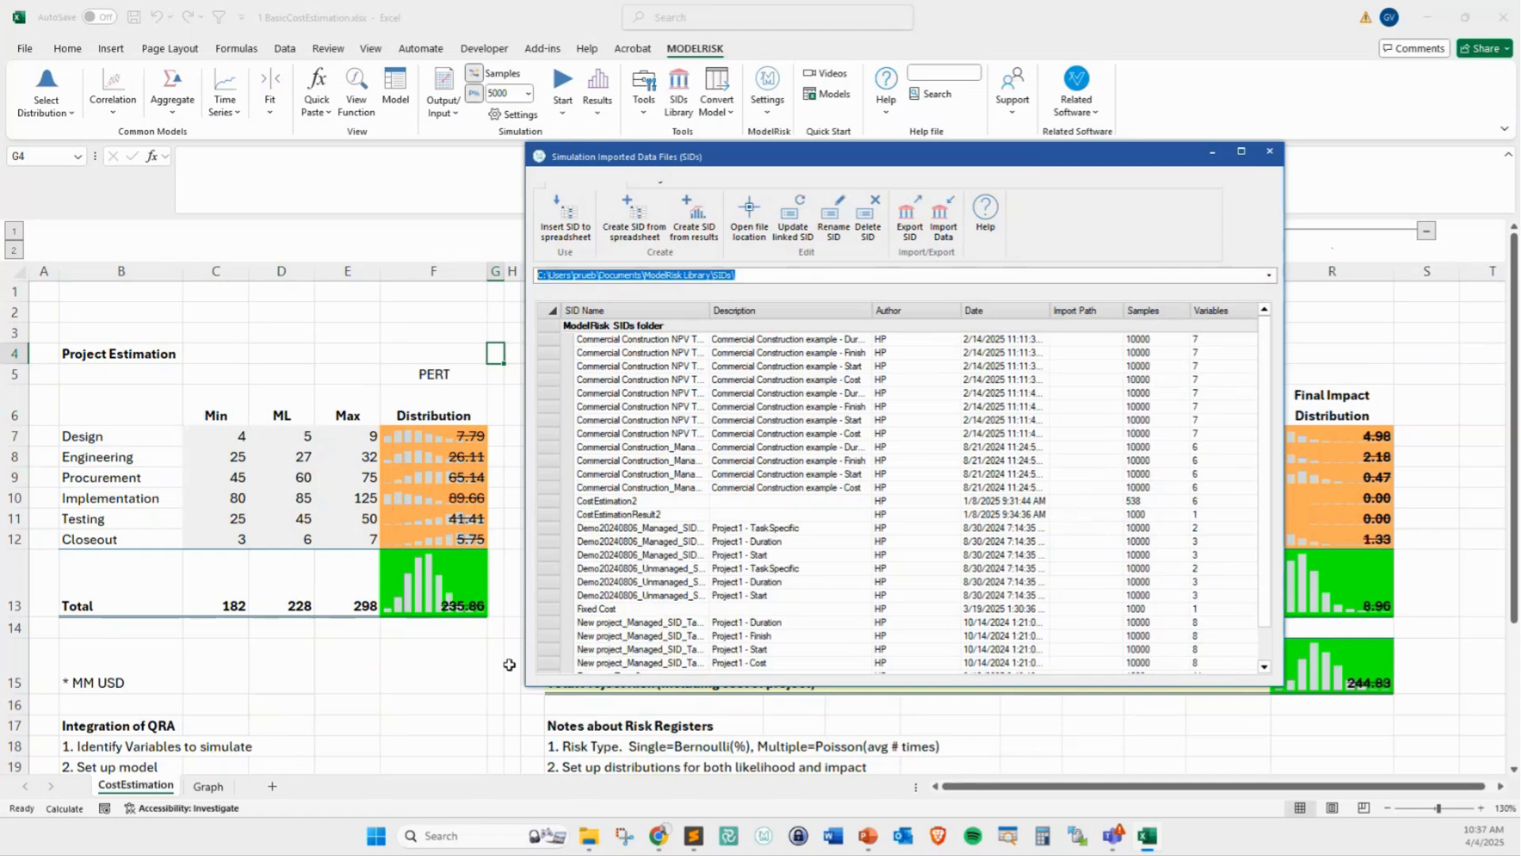
Insert the Fixed Cost SID into cells O24:P24 with sequential sampling and all variable values, and close the library
click(612, 609)
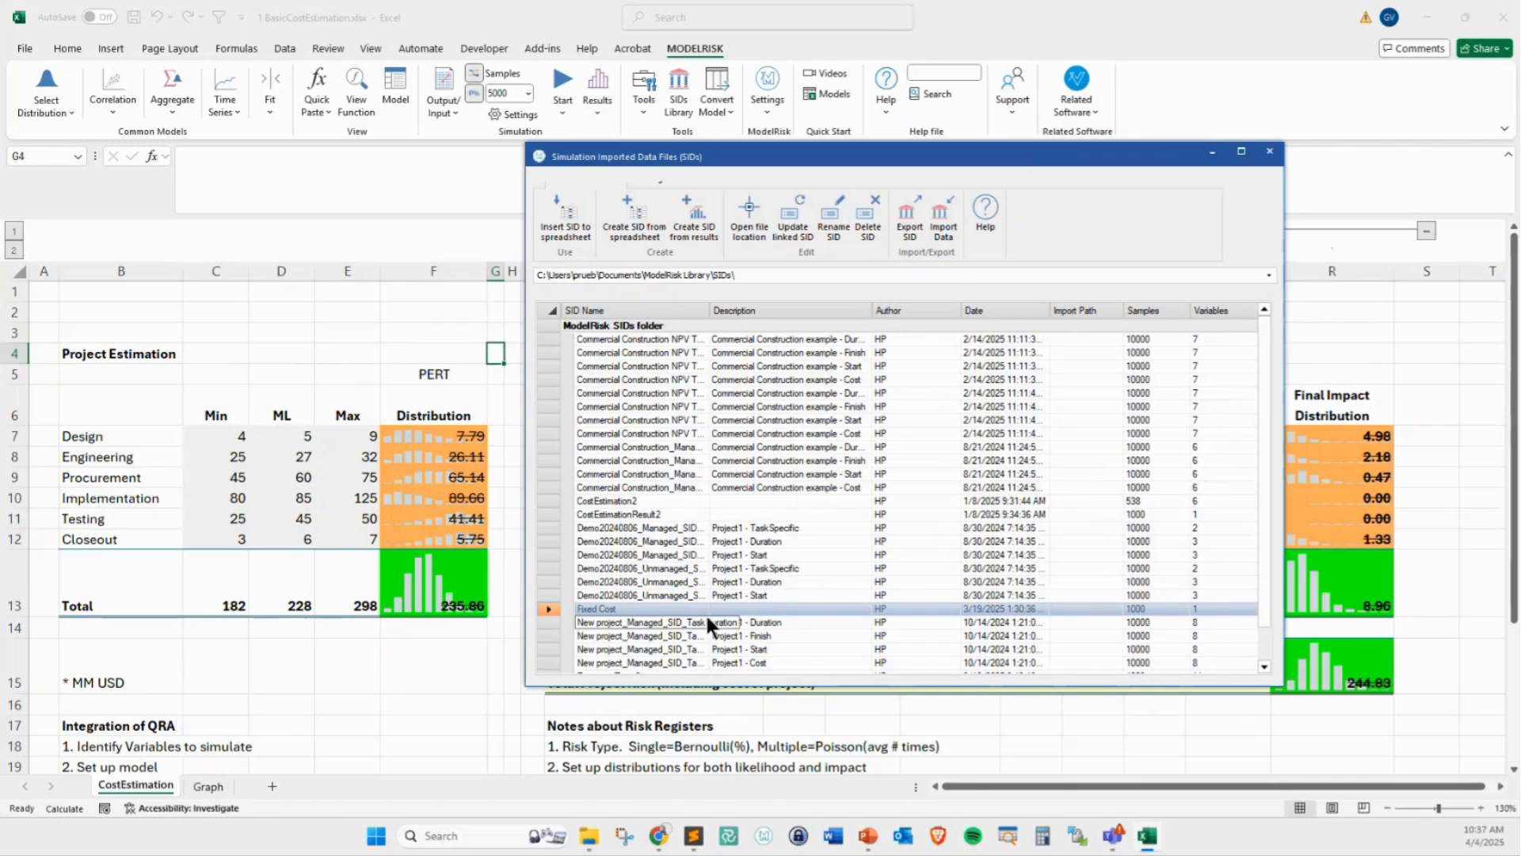
click(566, 226)
scroll(417, 710, down, 4)
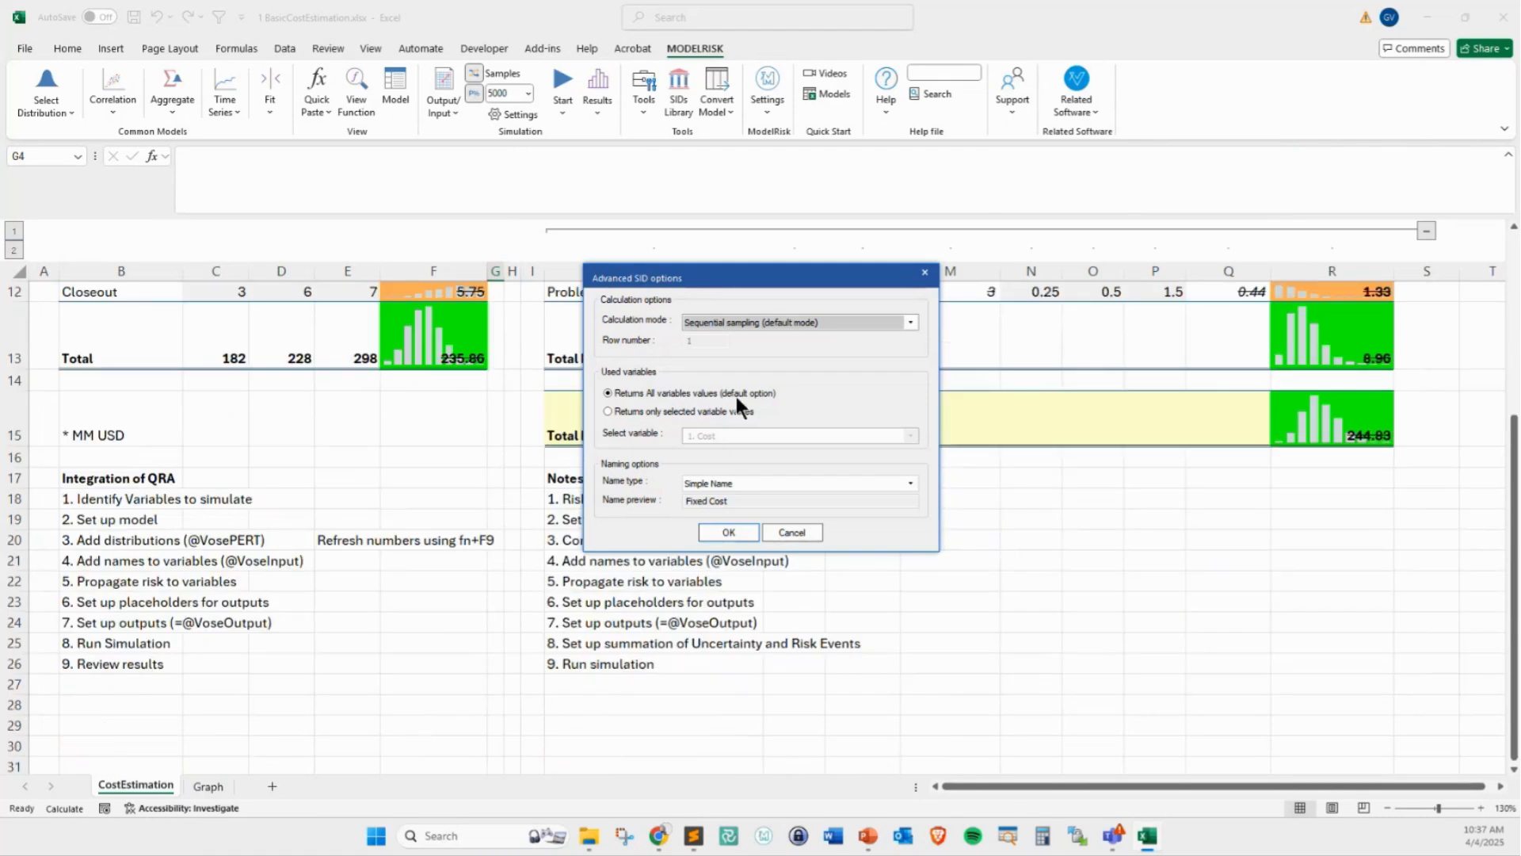
click(728, 532)
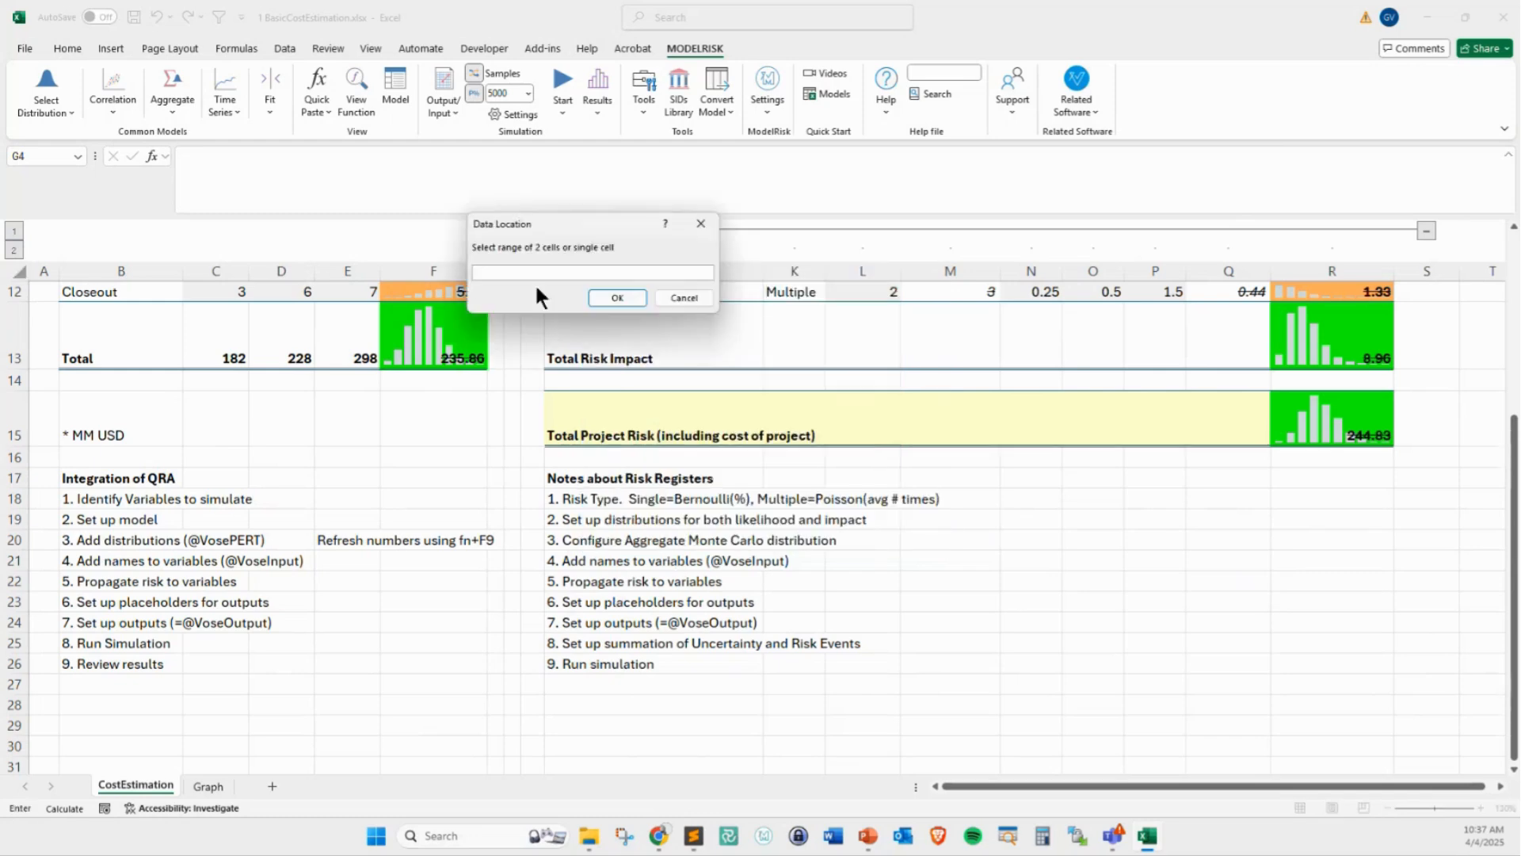
drag(1109, 623, 1161, 624)
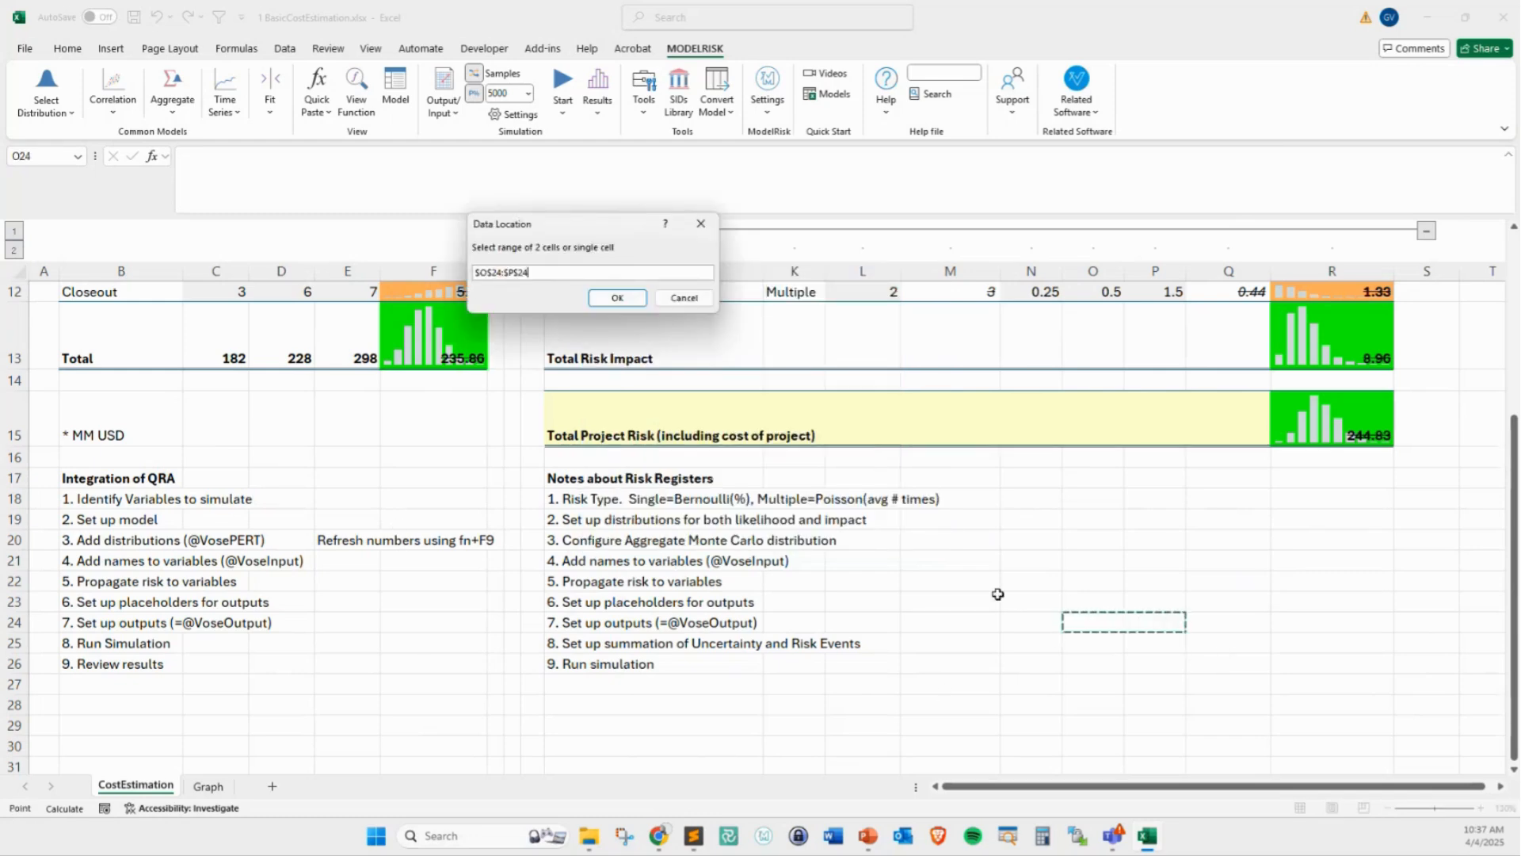
click(617, 298)
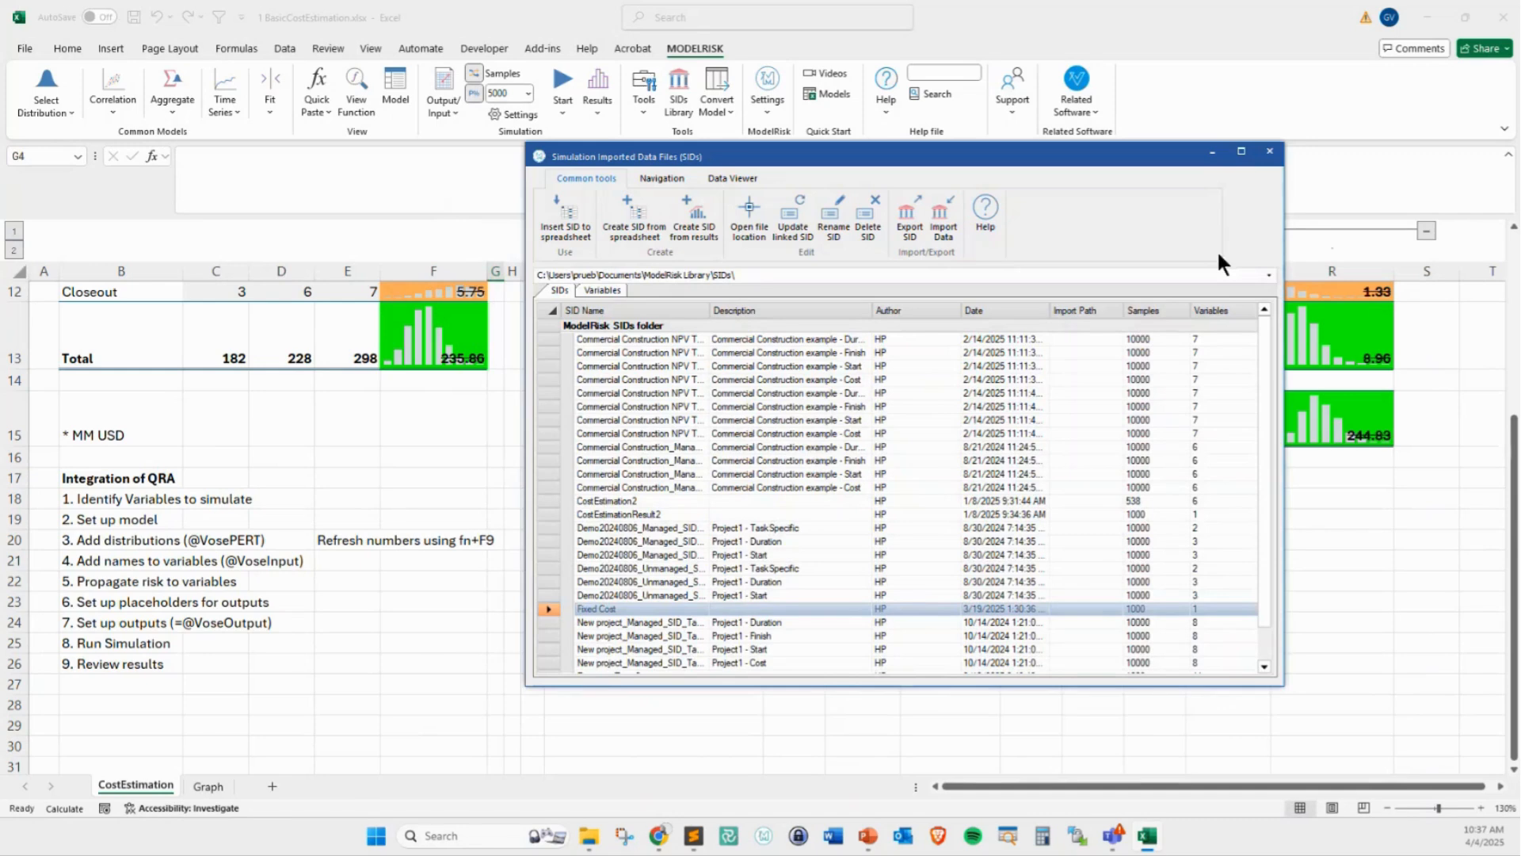
click(1270, 150)
Inspect the VoseSID formula in O24:P24 and recalculate the sheet several times to draw new Fixed Cost samples
click(1090, 626)
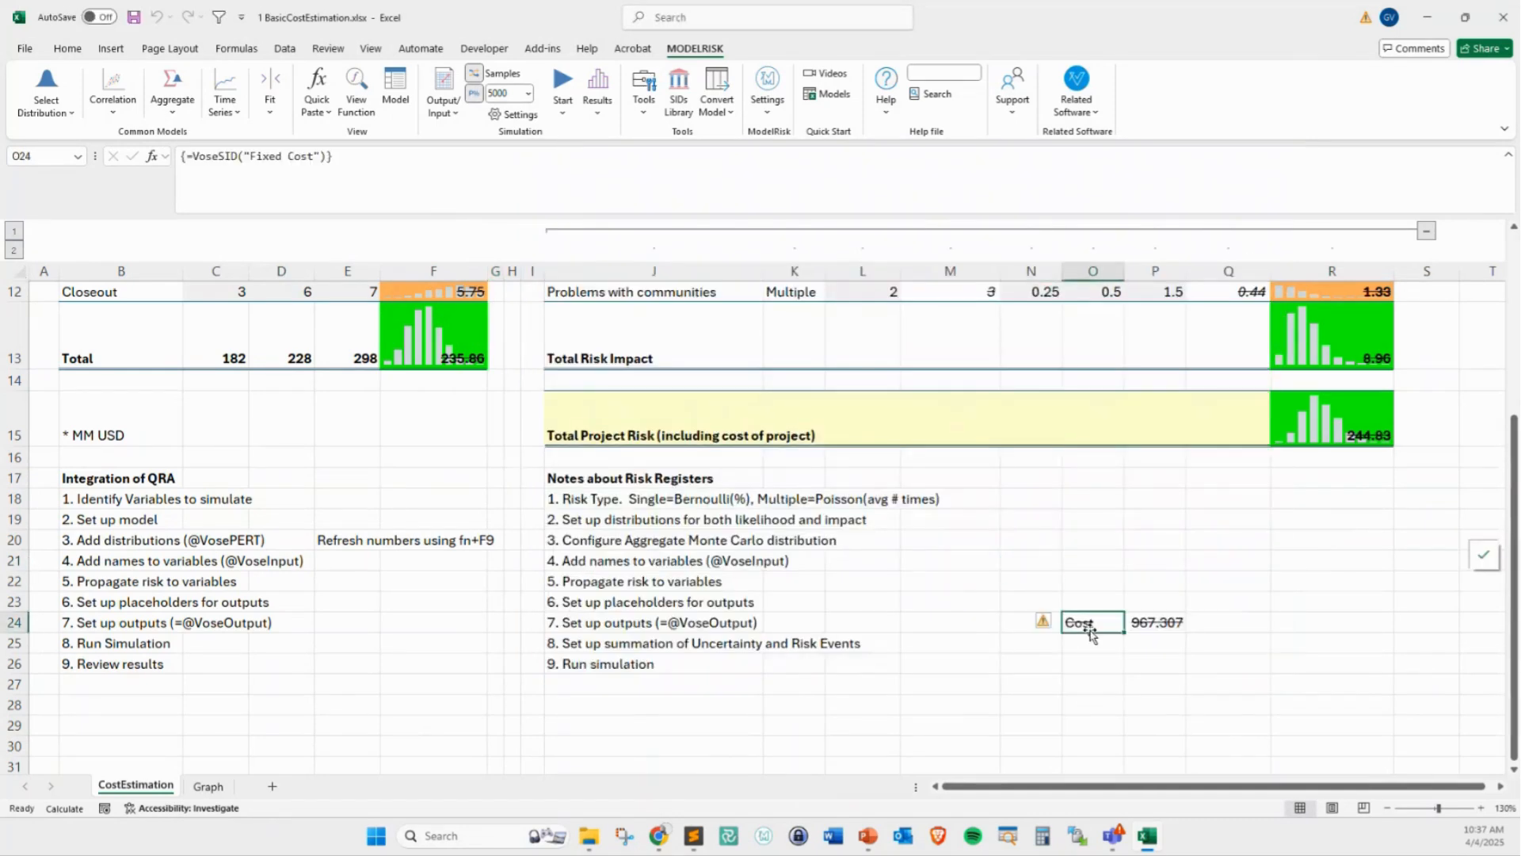
click(1161, 624)
key(F9)
key(F9)
key(F9)
key(F9)
key(F9)
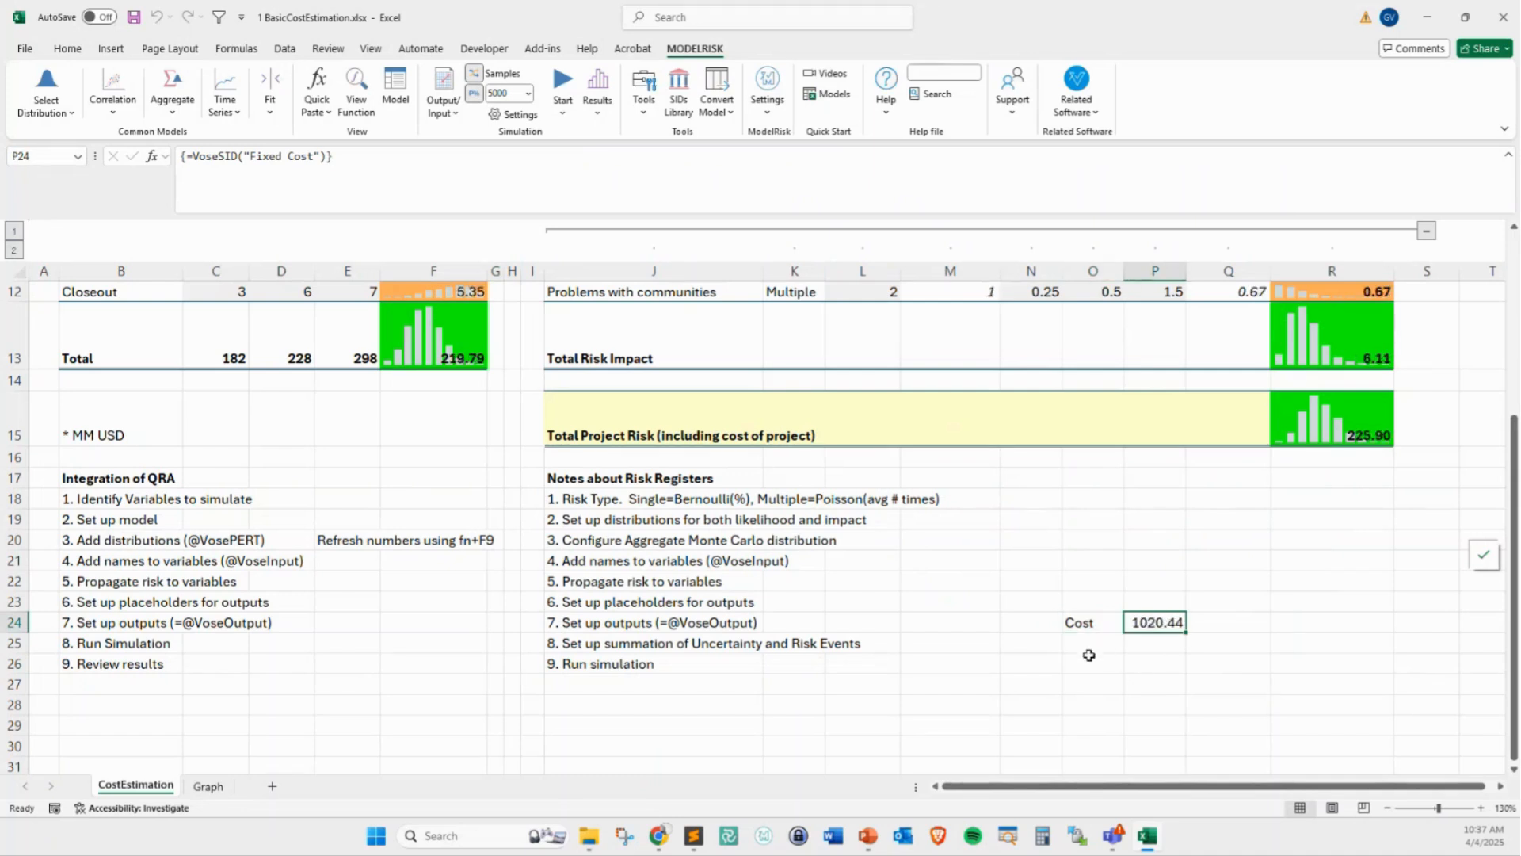
key(F9)
key(F9)
key(F9)
key(F9)
drag(1187, 557, 1164, 600)
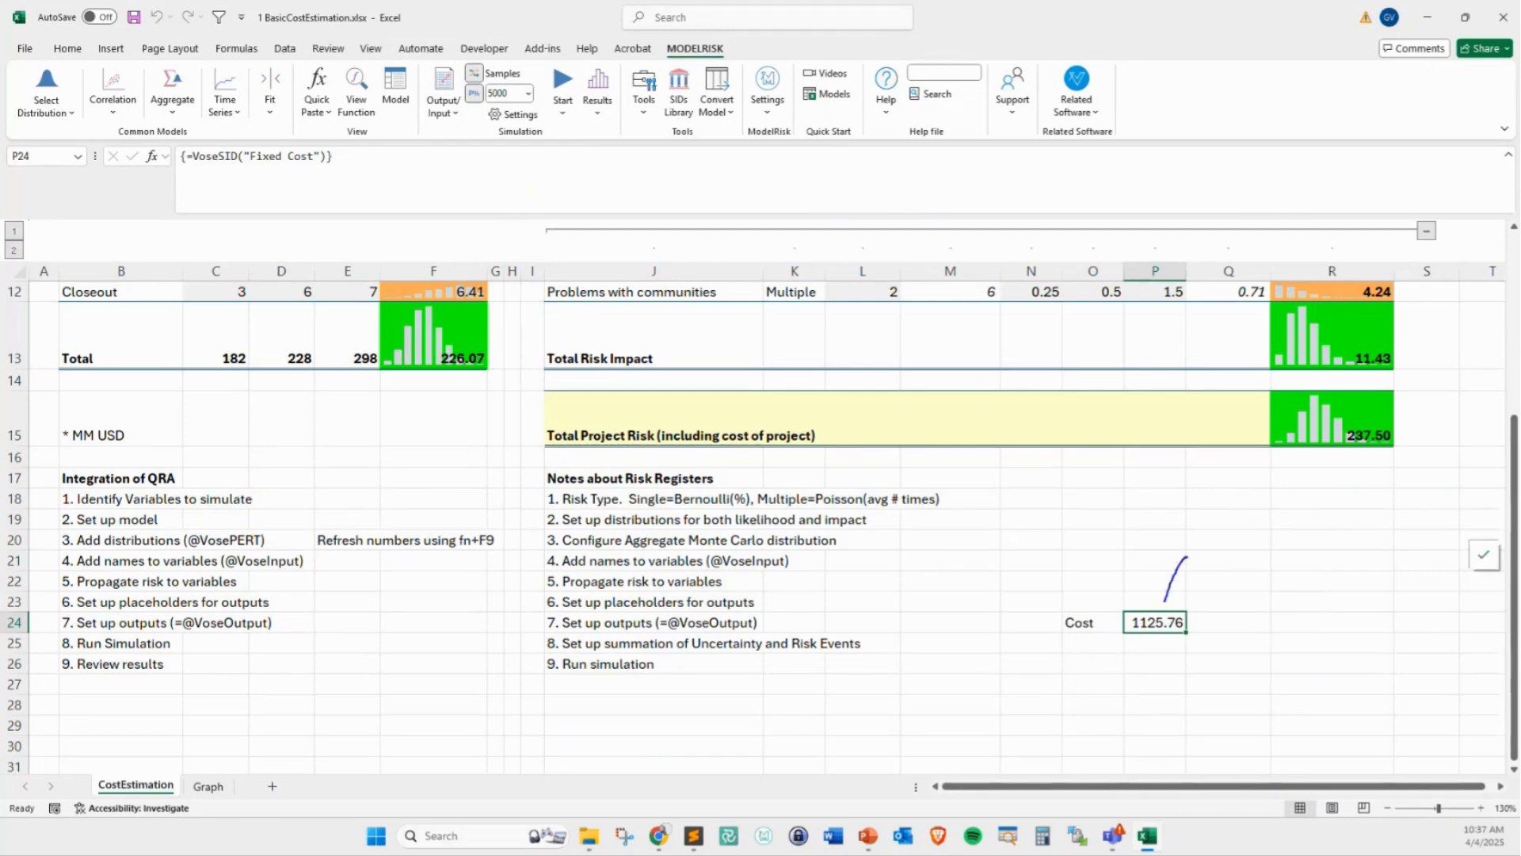
text(COME FROM)
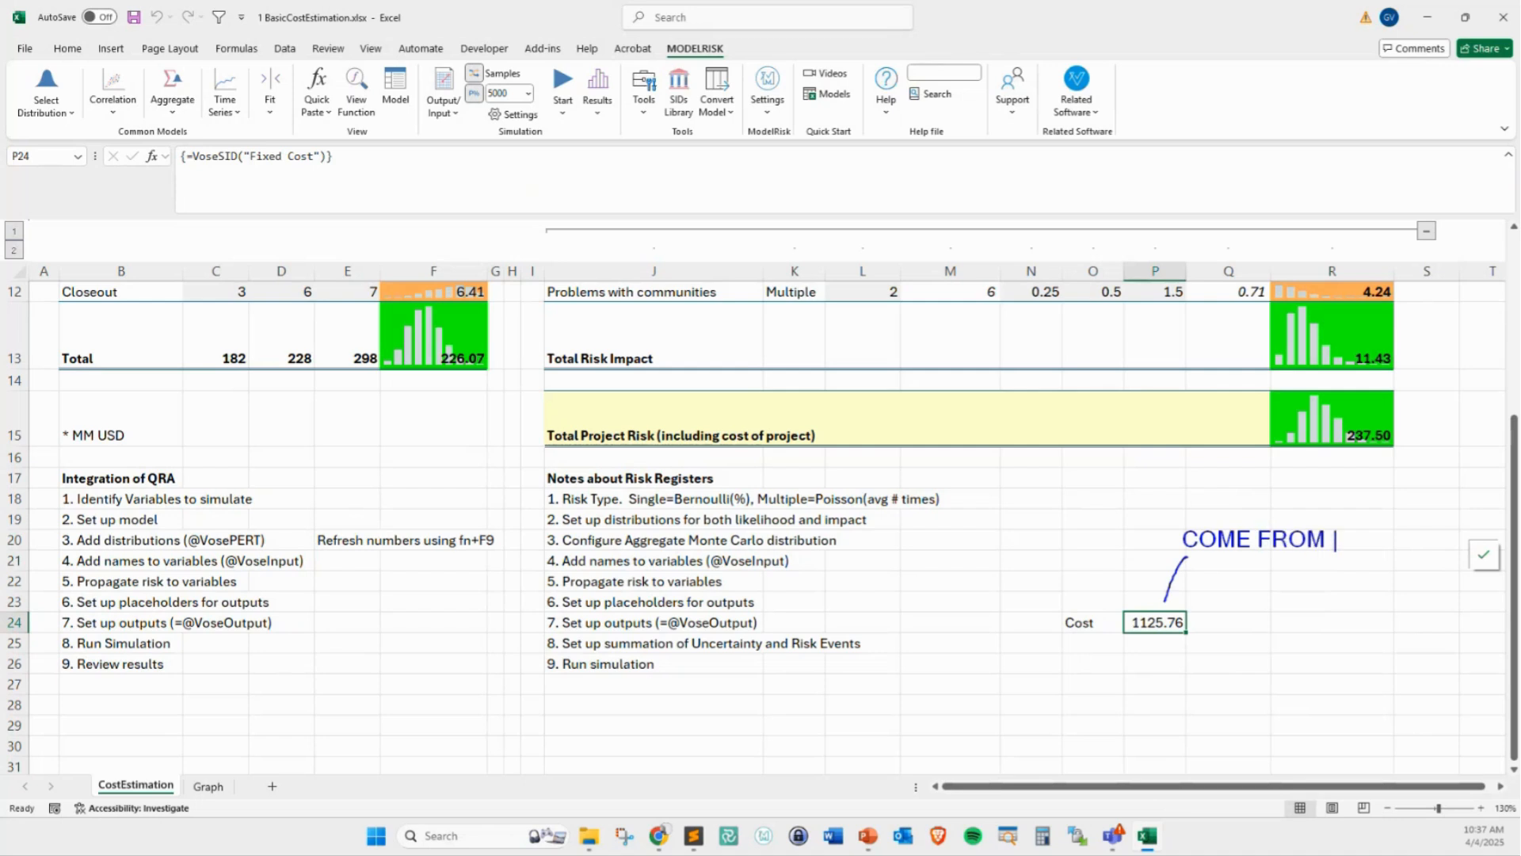
key(Caps_Lock)
text(another model)
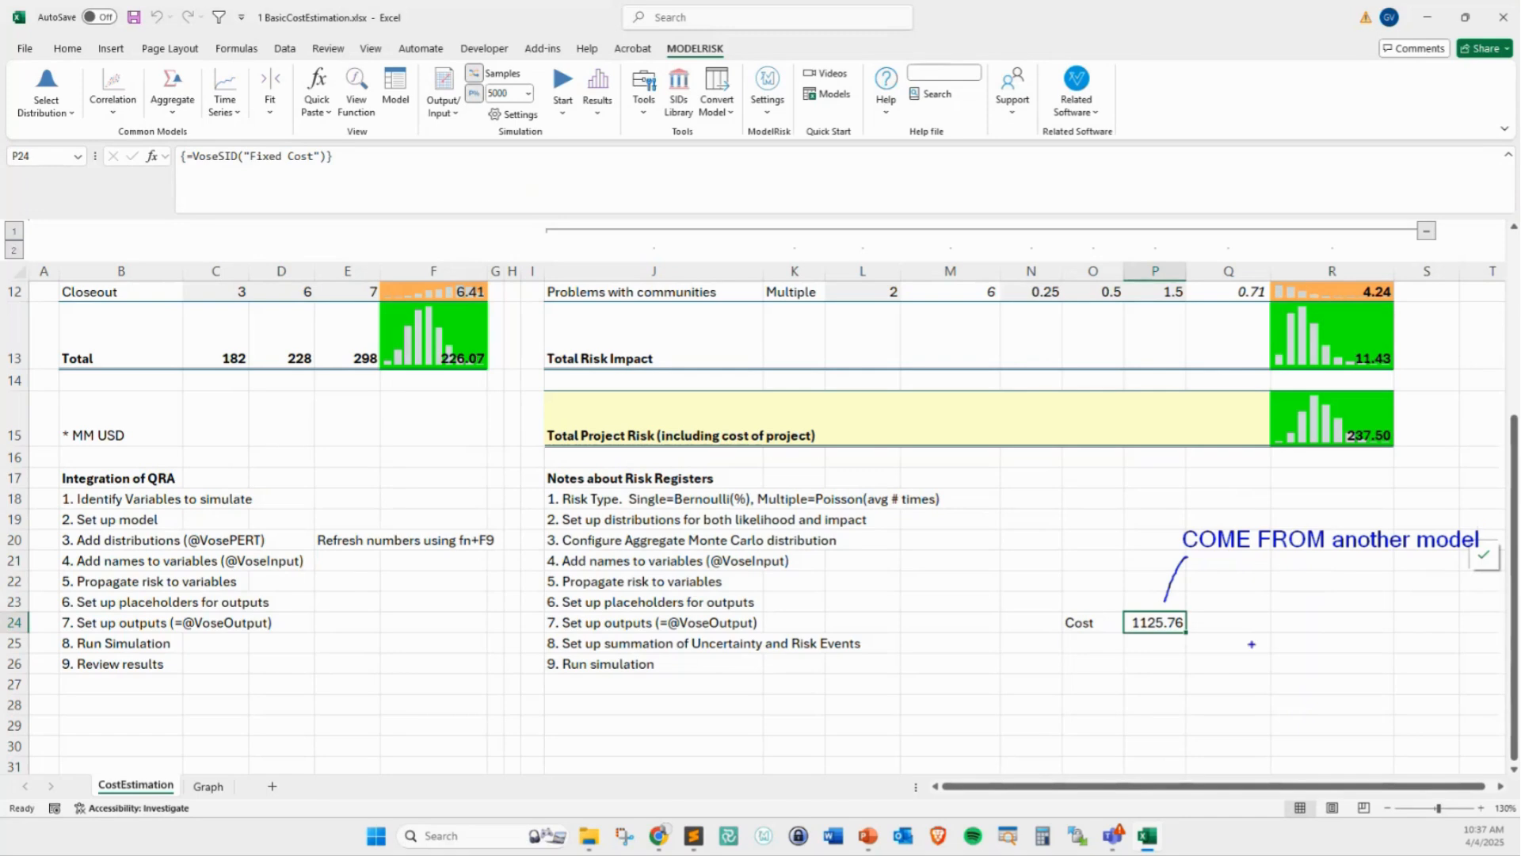
drag(1044, 606, 1205, 640)
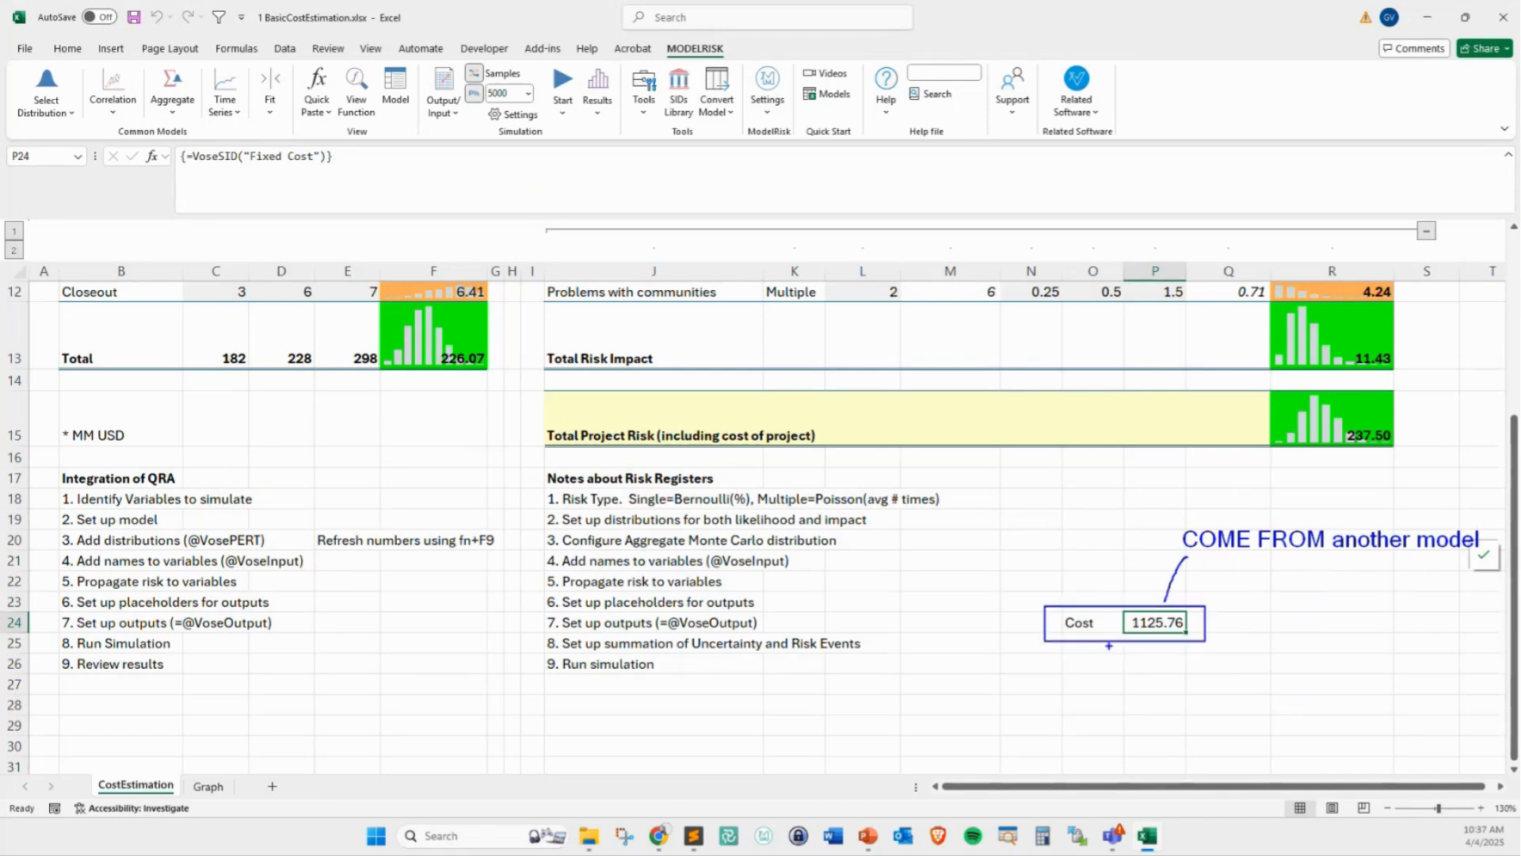
drag(1047, 648, 1208, 677)
drag(1052, 683, 1206, 720)
drag(1075, 583, 1081, 614)
mouse_move(1053, 681)
mouse_down()
mouse_move(1100, 667)
mouse_move(1096, 695)
mouse_move(1114, 709)
mouse_move(1054, 740)
mouse_move(1217, 759)
mouse_up()
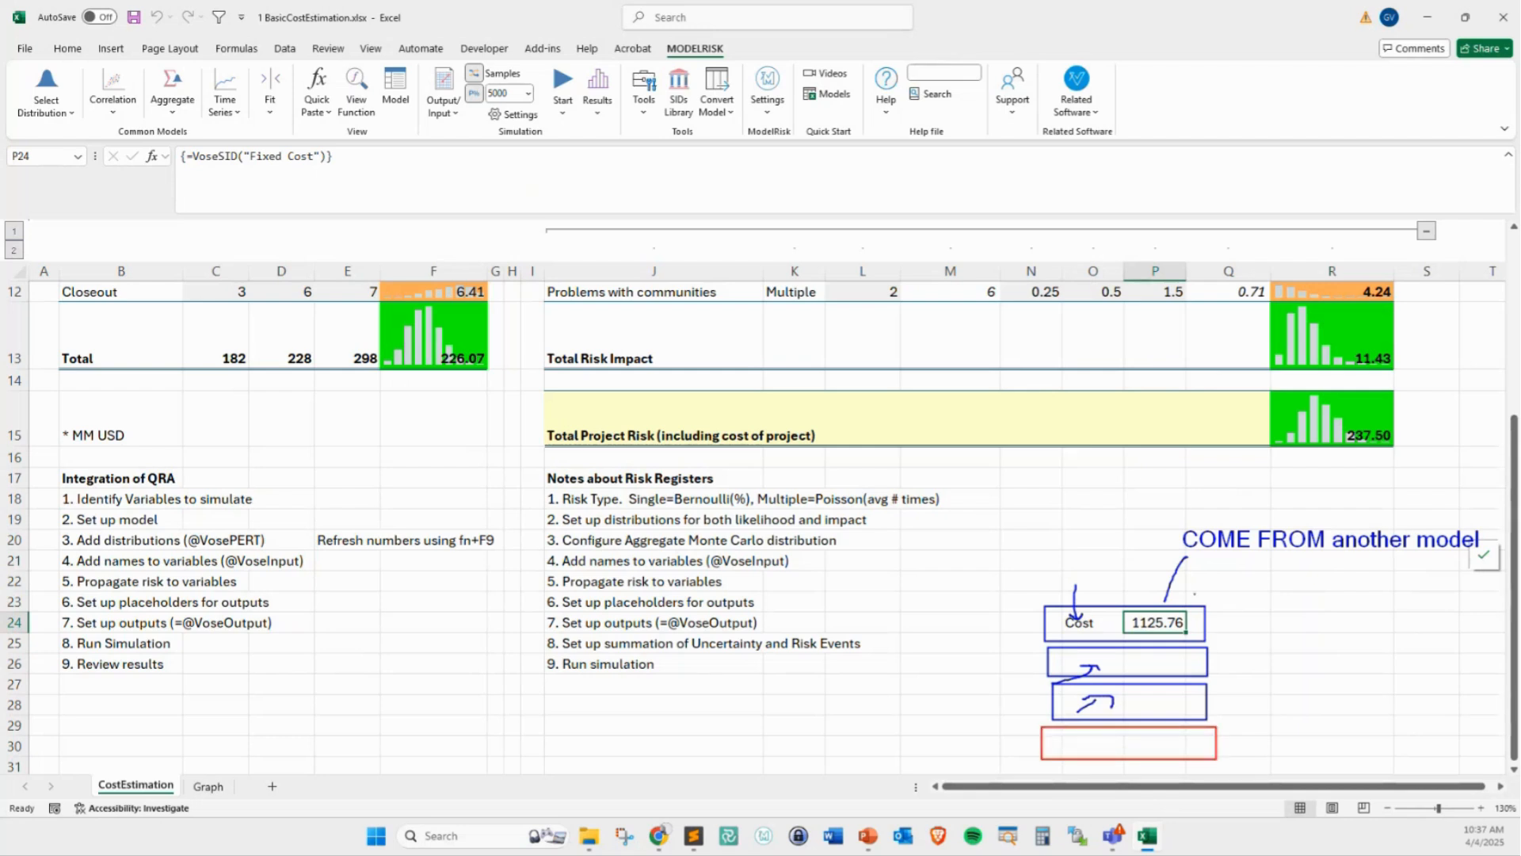
mouse_move(1195, 592)
mouse_down()
mouse_move(1197, 715)
mouse_move(1224, 740)
mouse_up()
key(Escape)
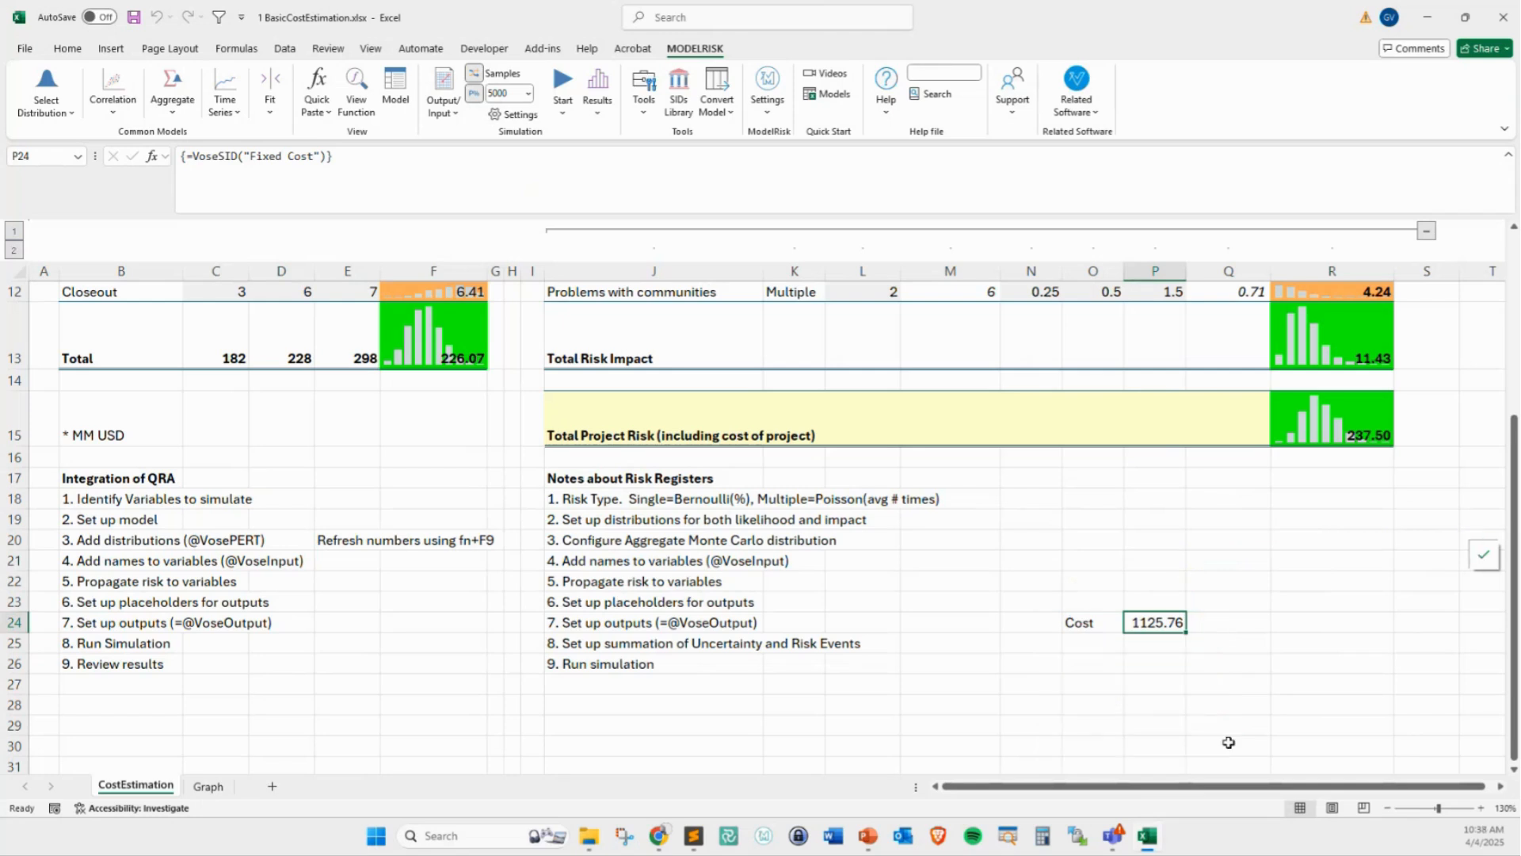
Delete the inserted Fixed Cost SID from cells O24:P24
key(Left)
key(shift+Right)
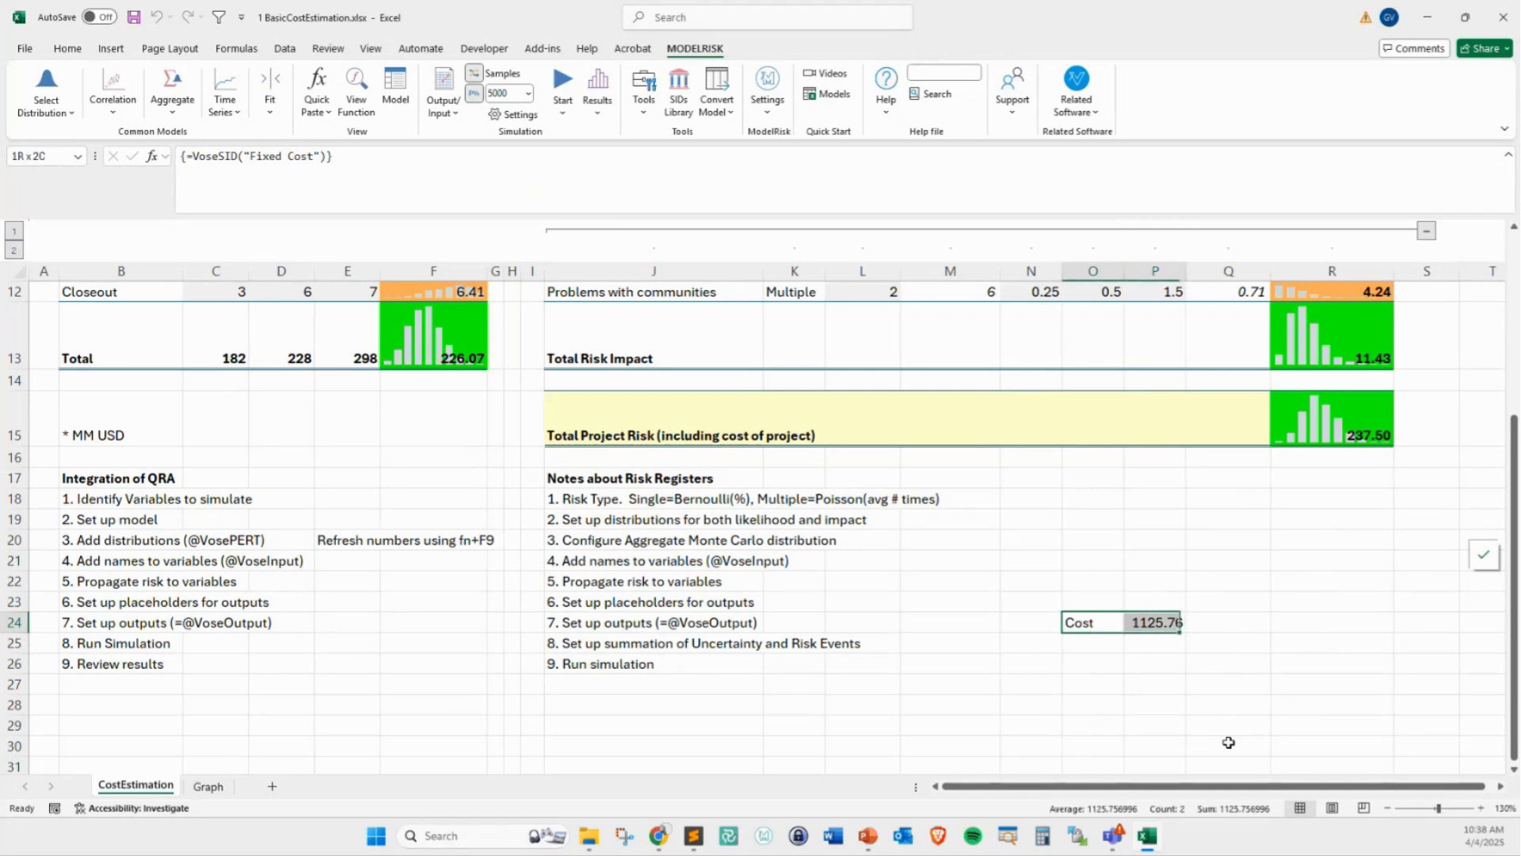
key(Delete)
key(Down)
key(Left)
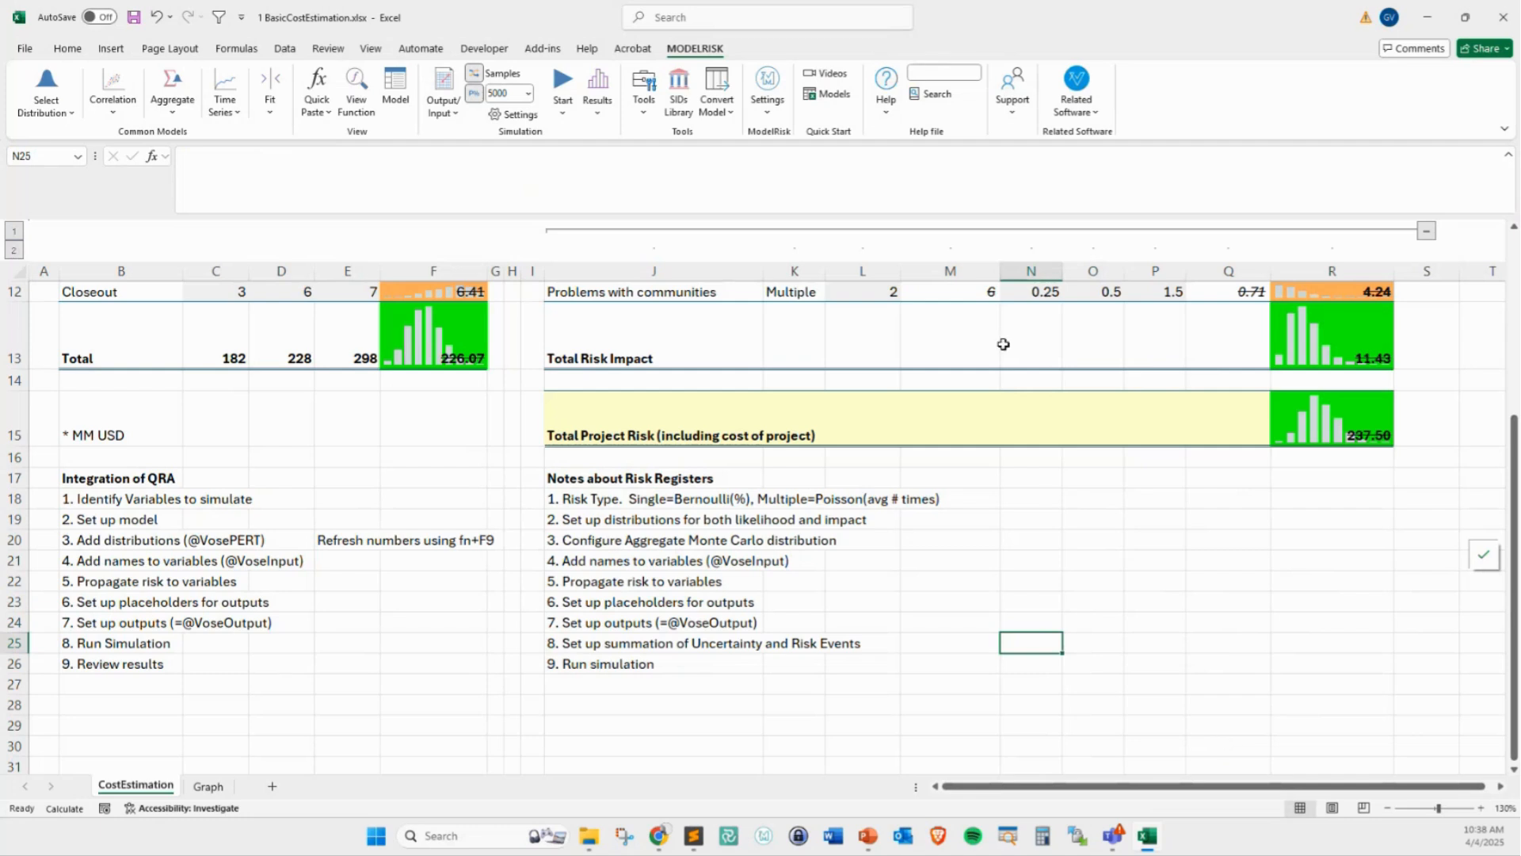
Open the ModelRisk example models web page in the browser and look through the table of models
click(828, 94)
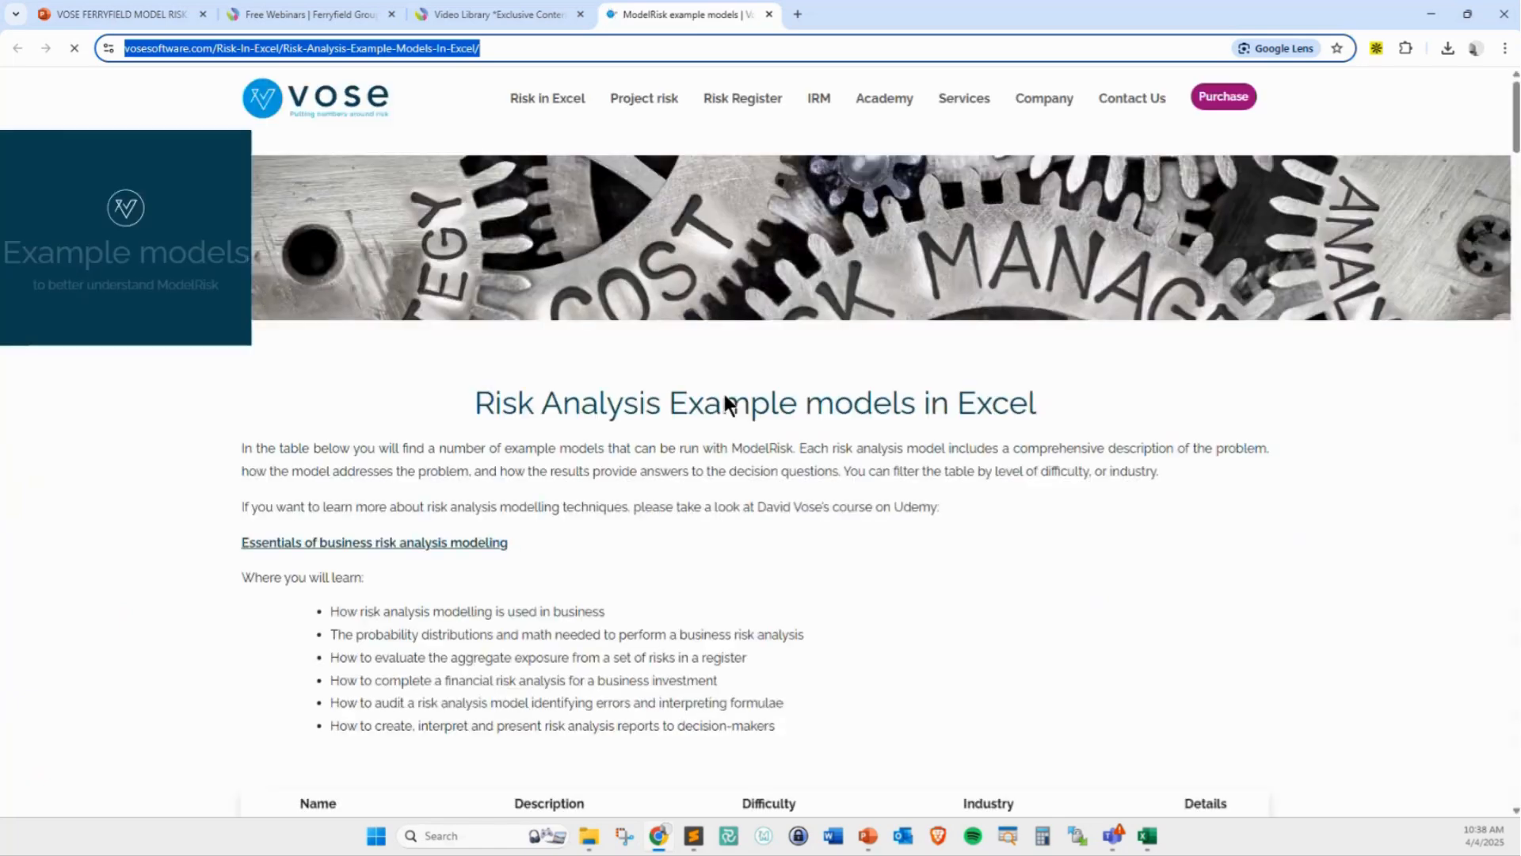
scroll(746, 508, down, 6)
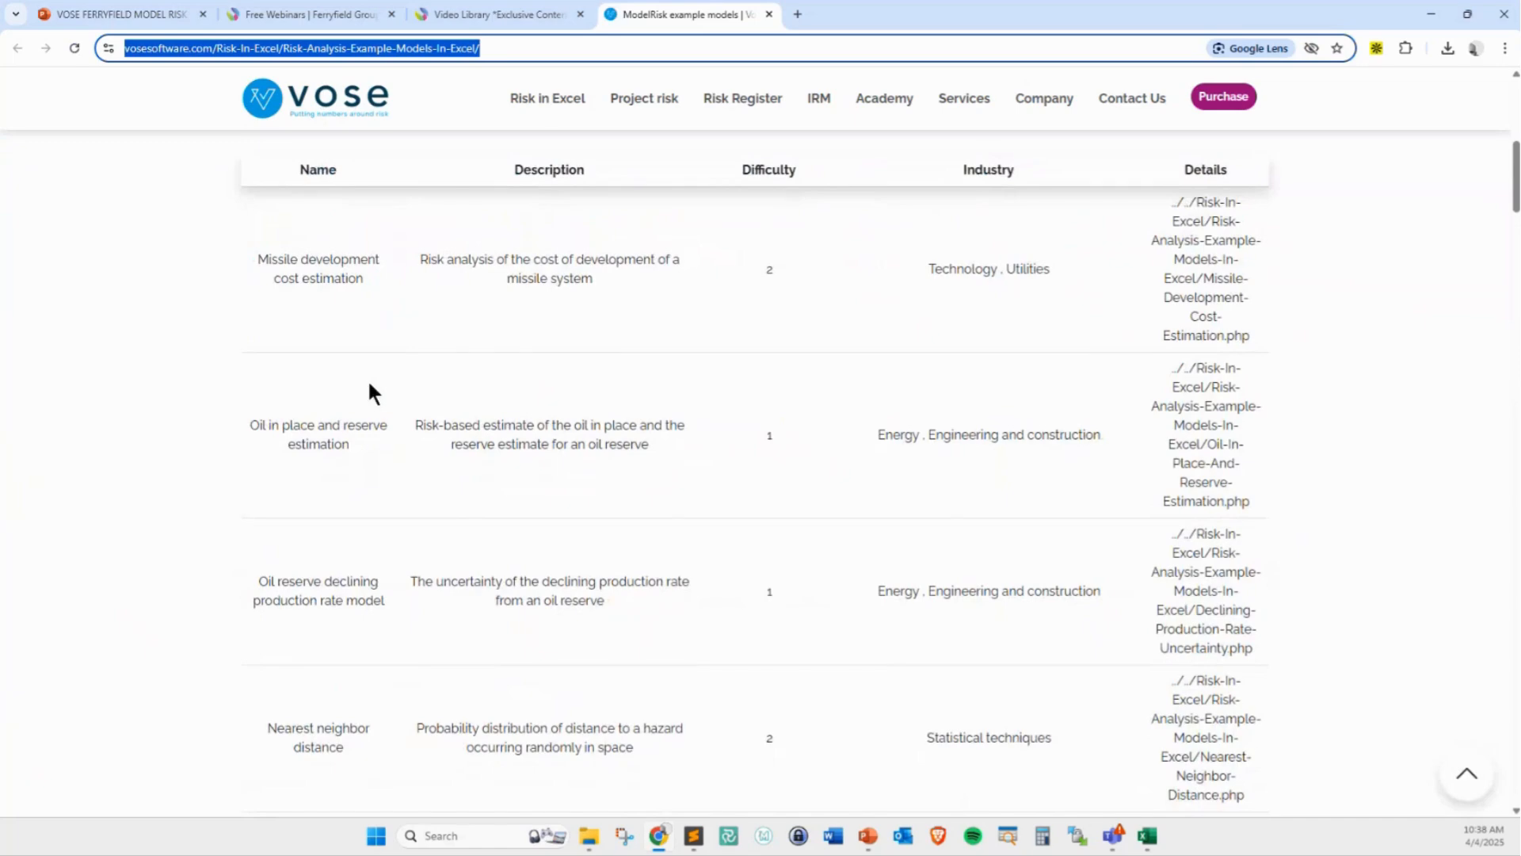
Examine the example models page, including its introduction and the table's model names, descriptions, difficulty levels and industries
scroll(404, 420, down, 10)
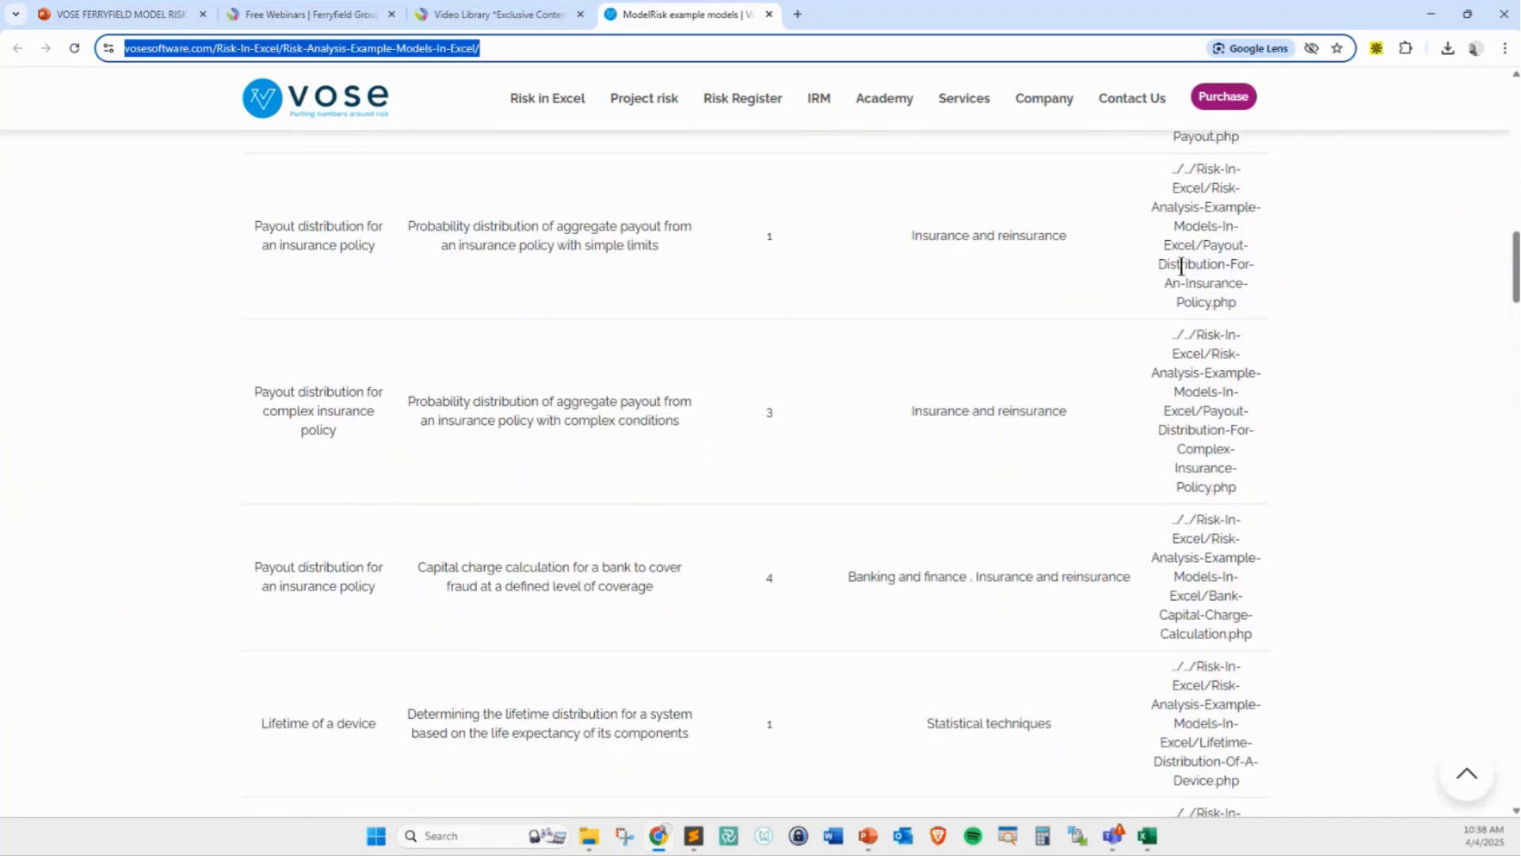
scroll(1272, 264, up, 10)
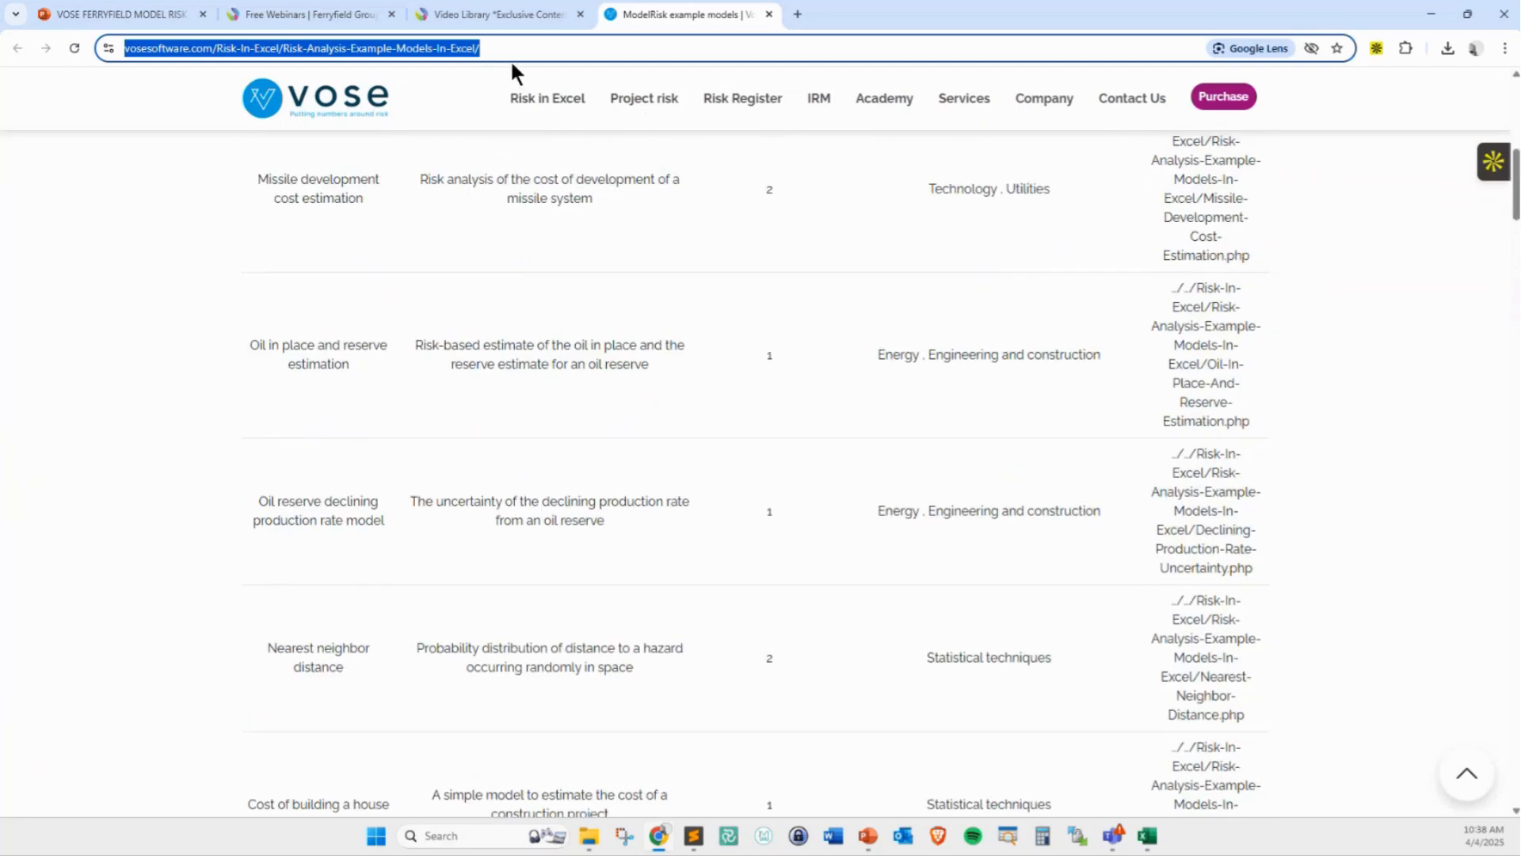
scroll(521, 82, up, 8)
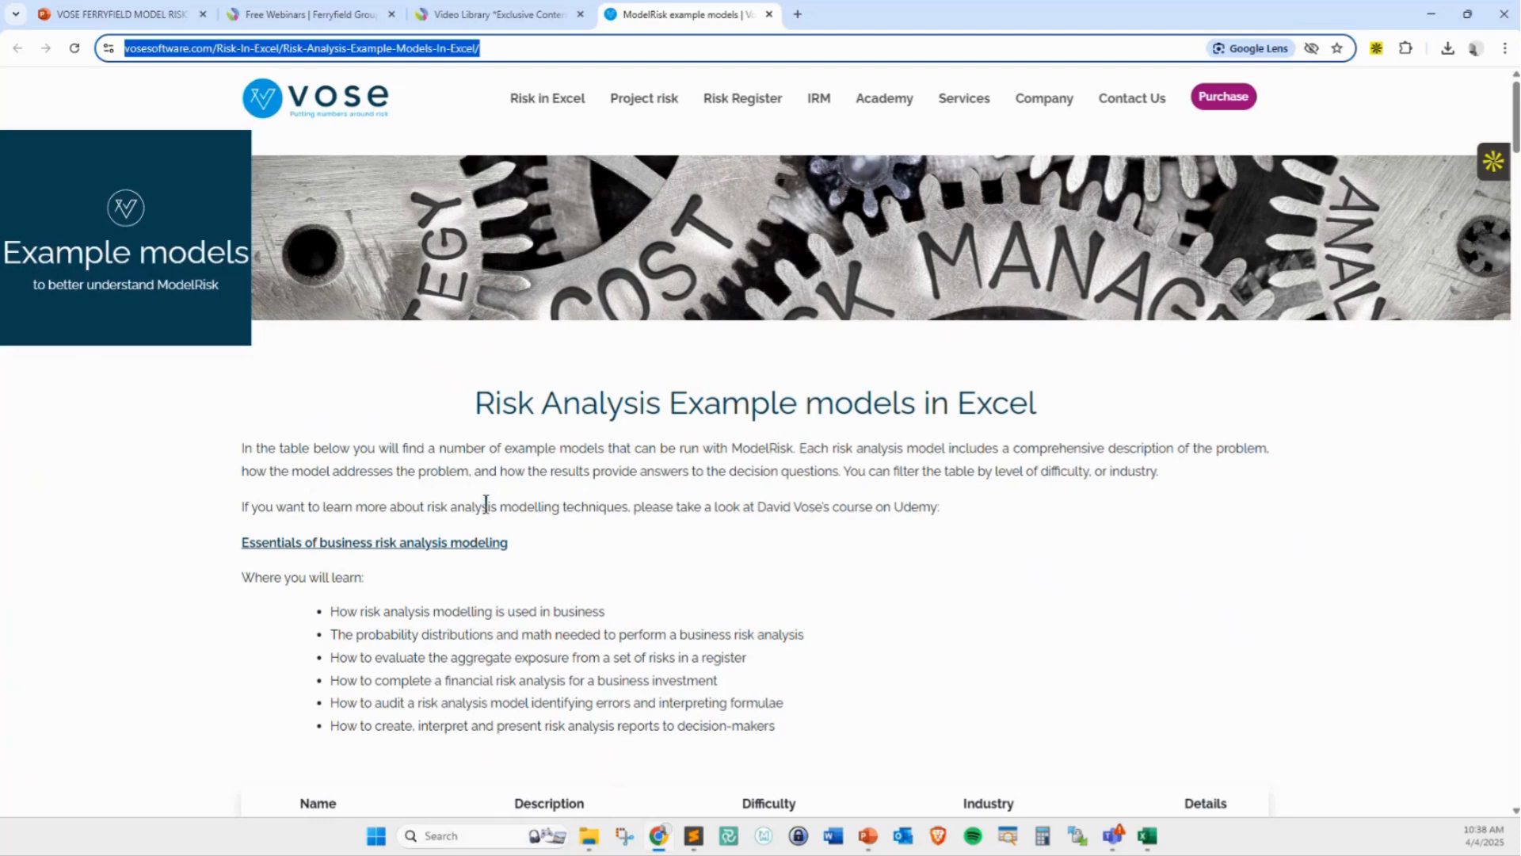
scroll(487, 505, down, 3)
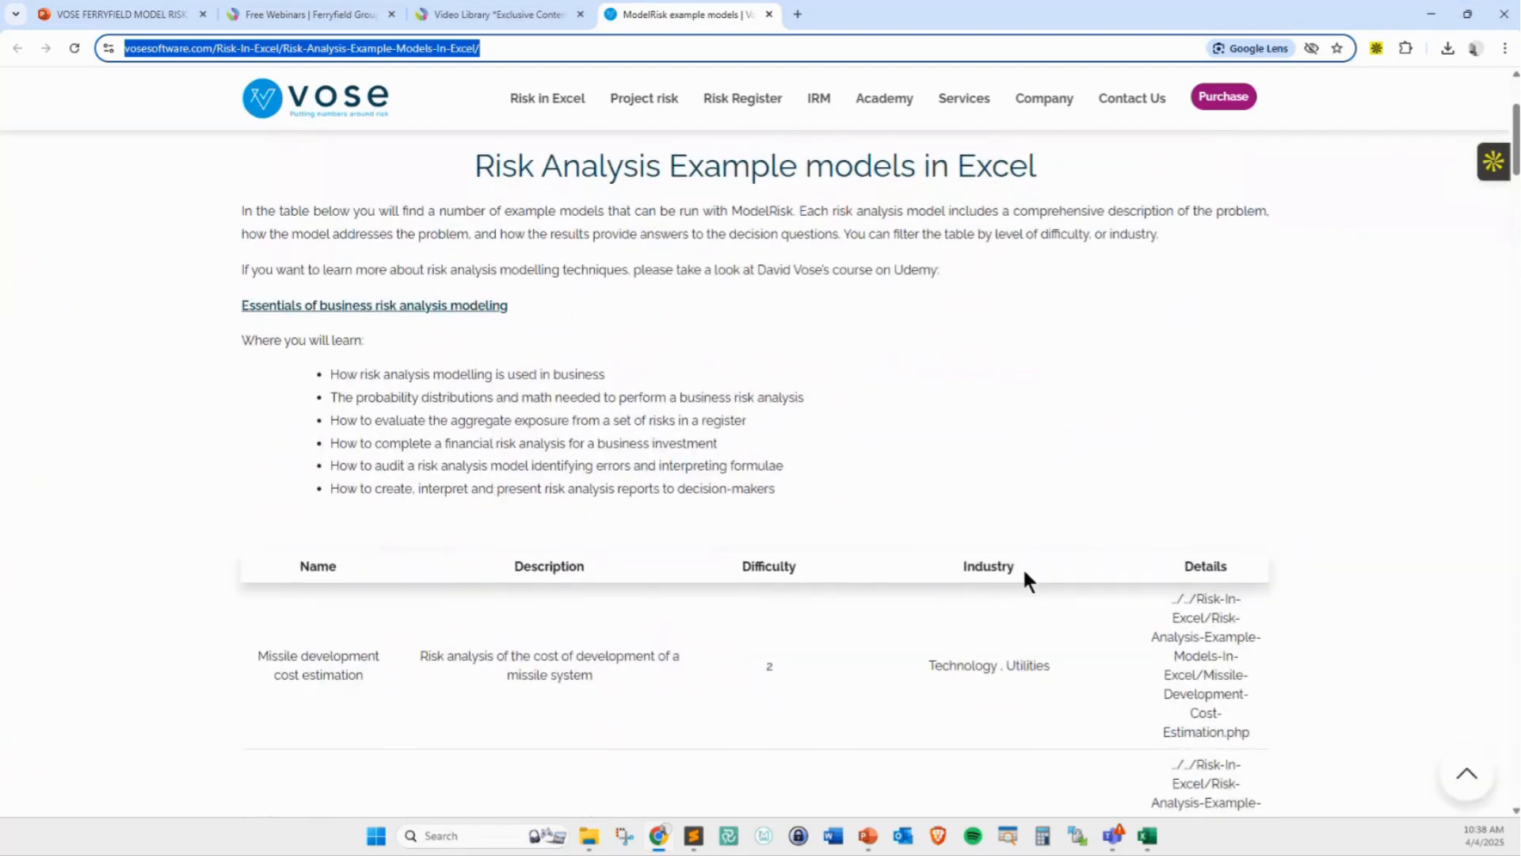
scroll(667, 336, down, 3)
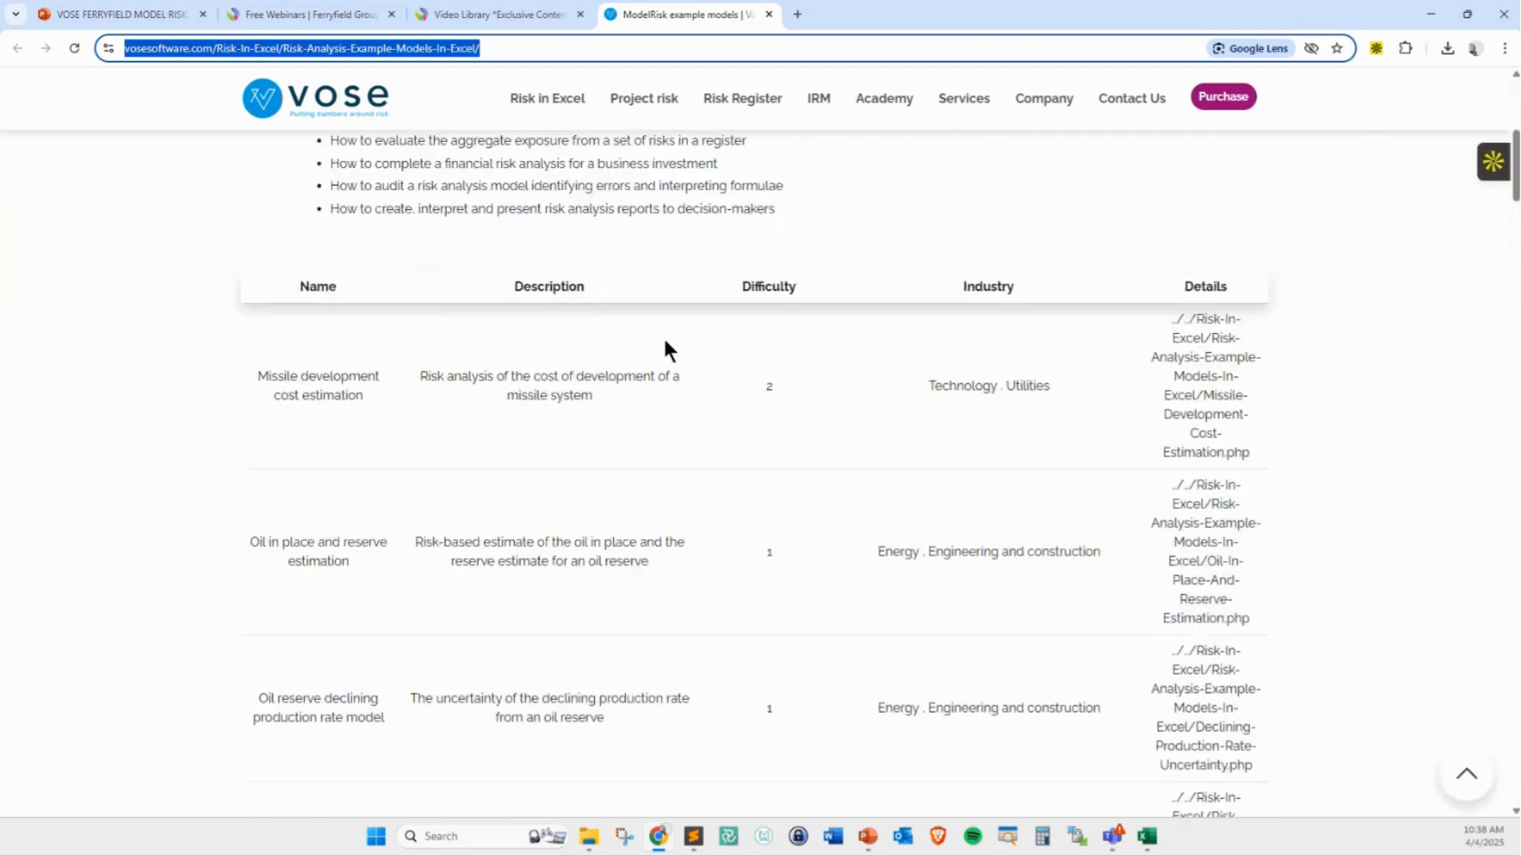
scroll(665, 342, down, 20)
scroll(640, 401, down, 6)
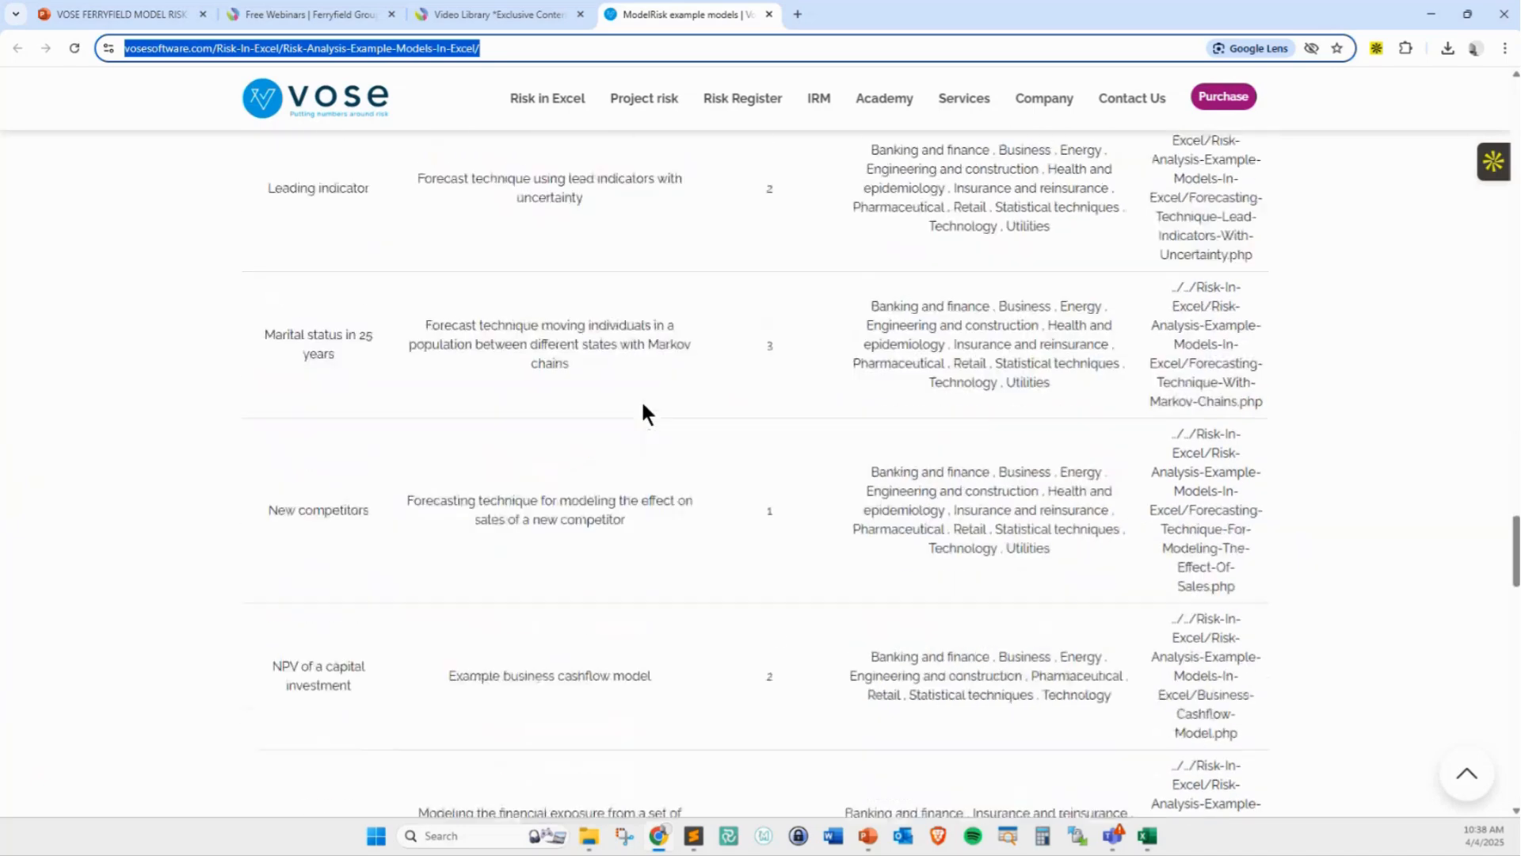
scroll(640, 402, up, 20)
Reload the ModelRisk example models page through the site's Risk in Excel links
mouse_move(537, 95)
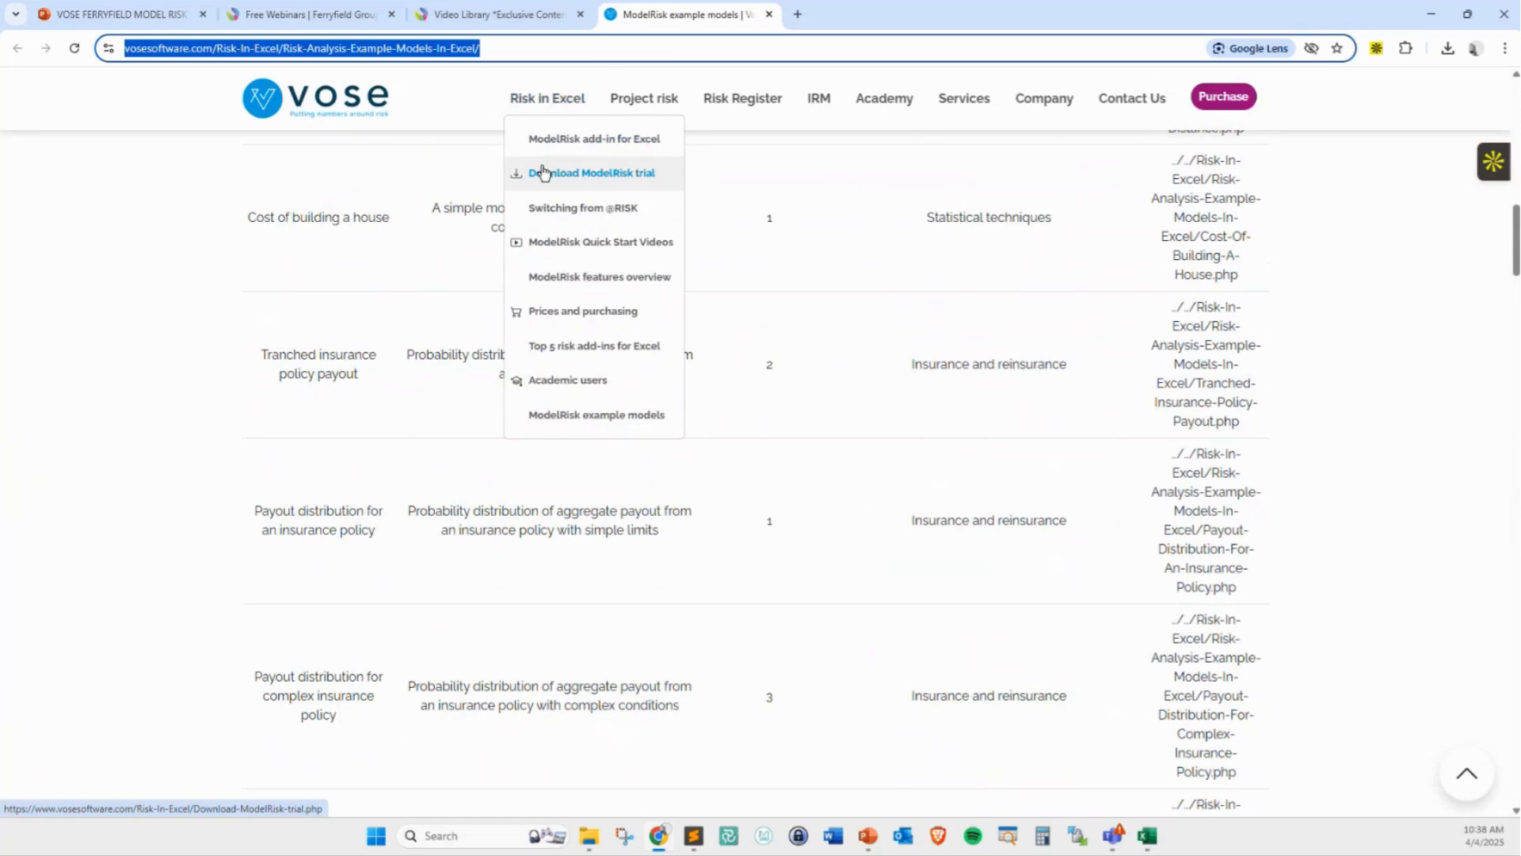
mouse_move(481, 153)
mouse_down()
mouse_move(557, 181)
mouse_move(687, 195)
mouse_move(697, 168)
mouse_up()
key(Escape)
click(553, 108)
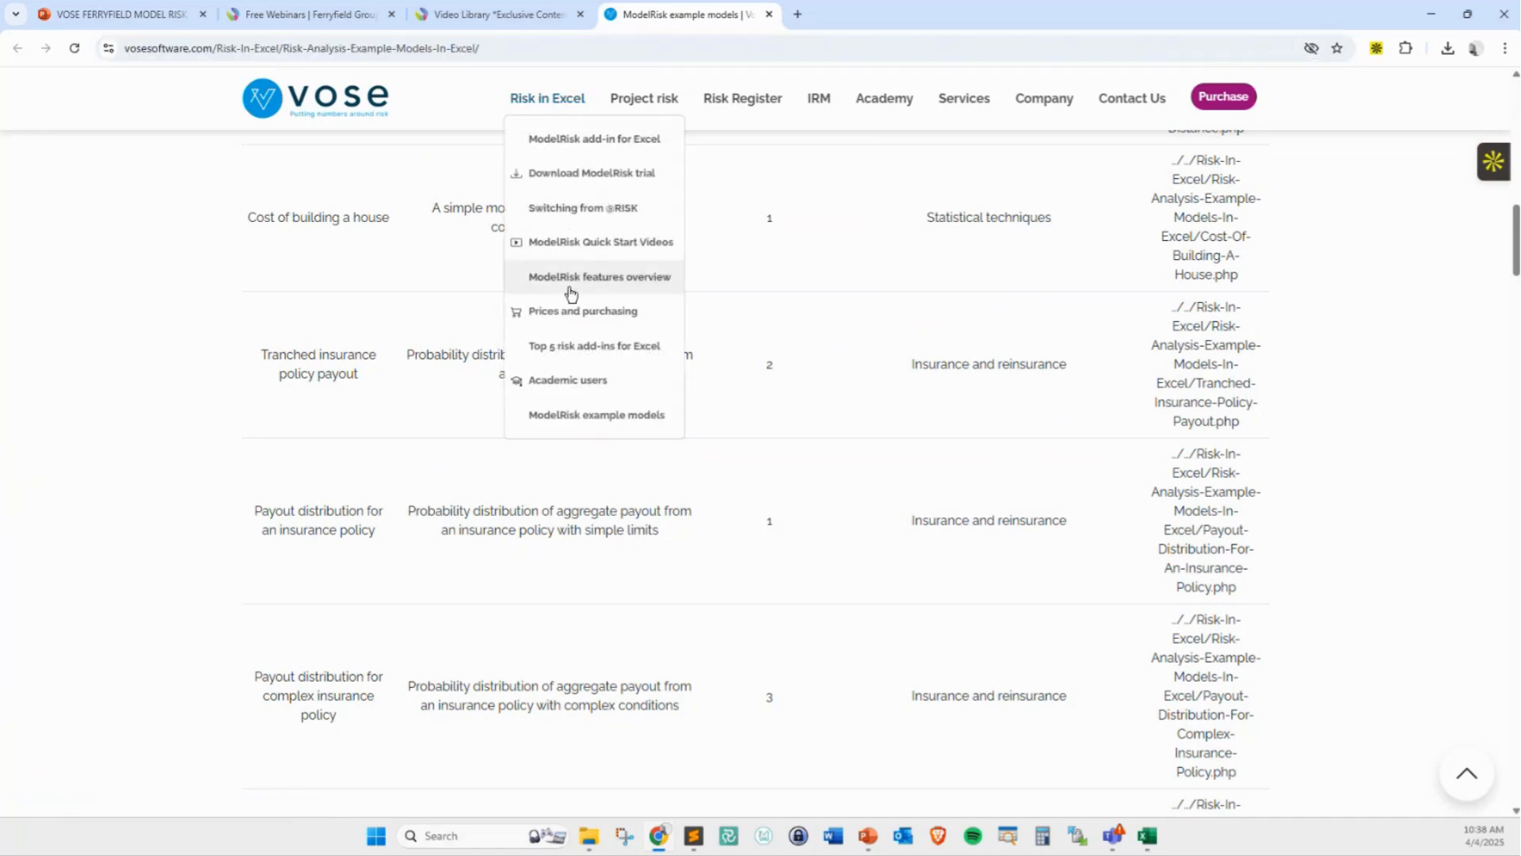
click(574, 418)
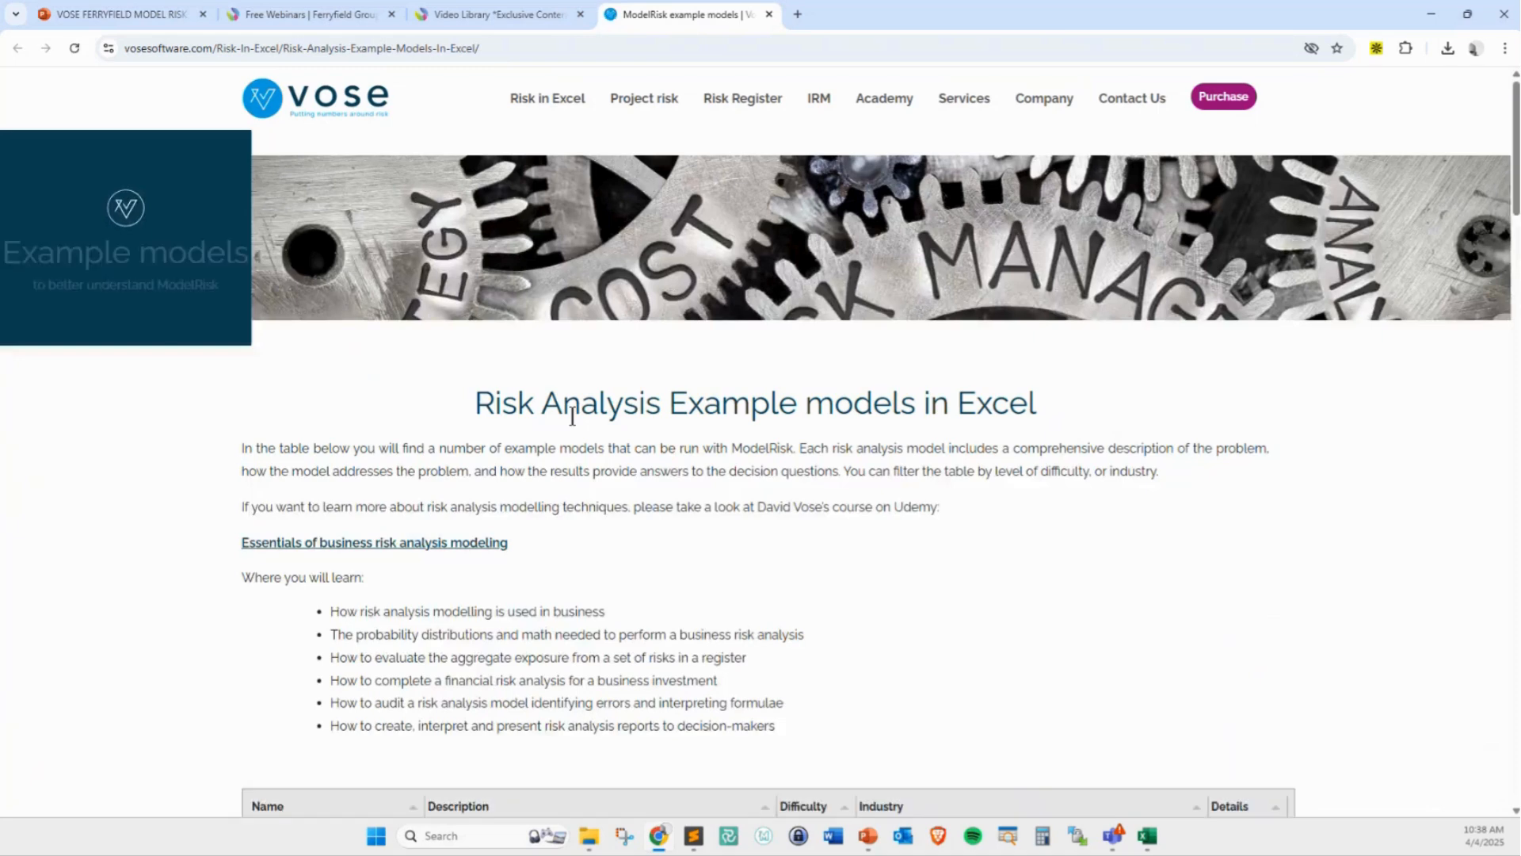
Open the details of the Operational Risk (OpRisk) capital charge example model and review its description, correlation tables and result plots
scroll(572, 415, down, 10)
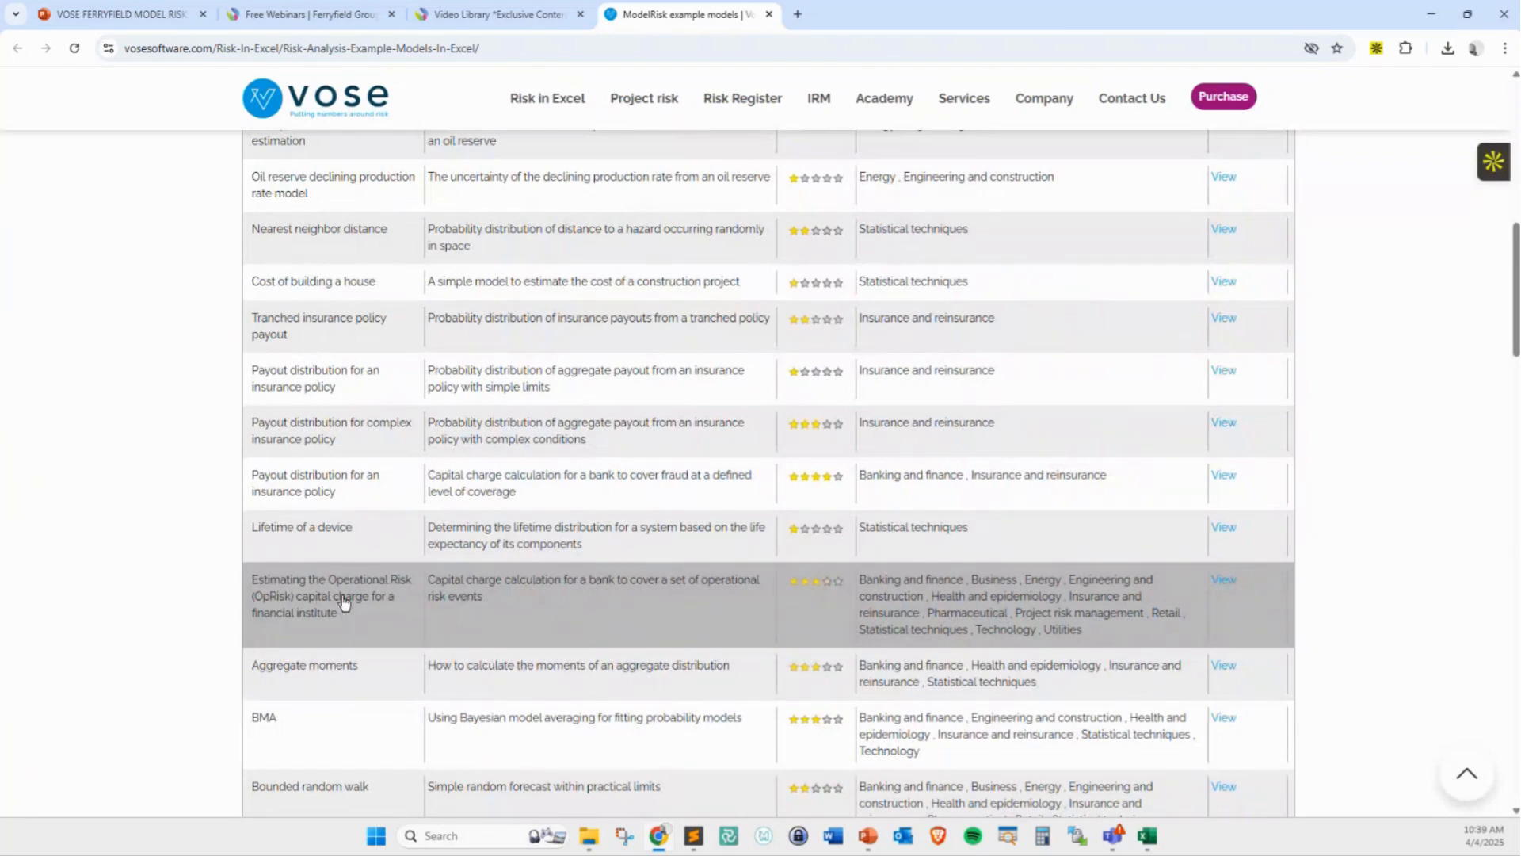
click(1222, 581)
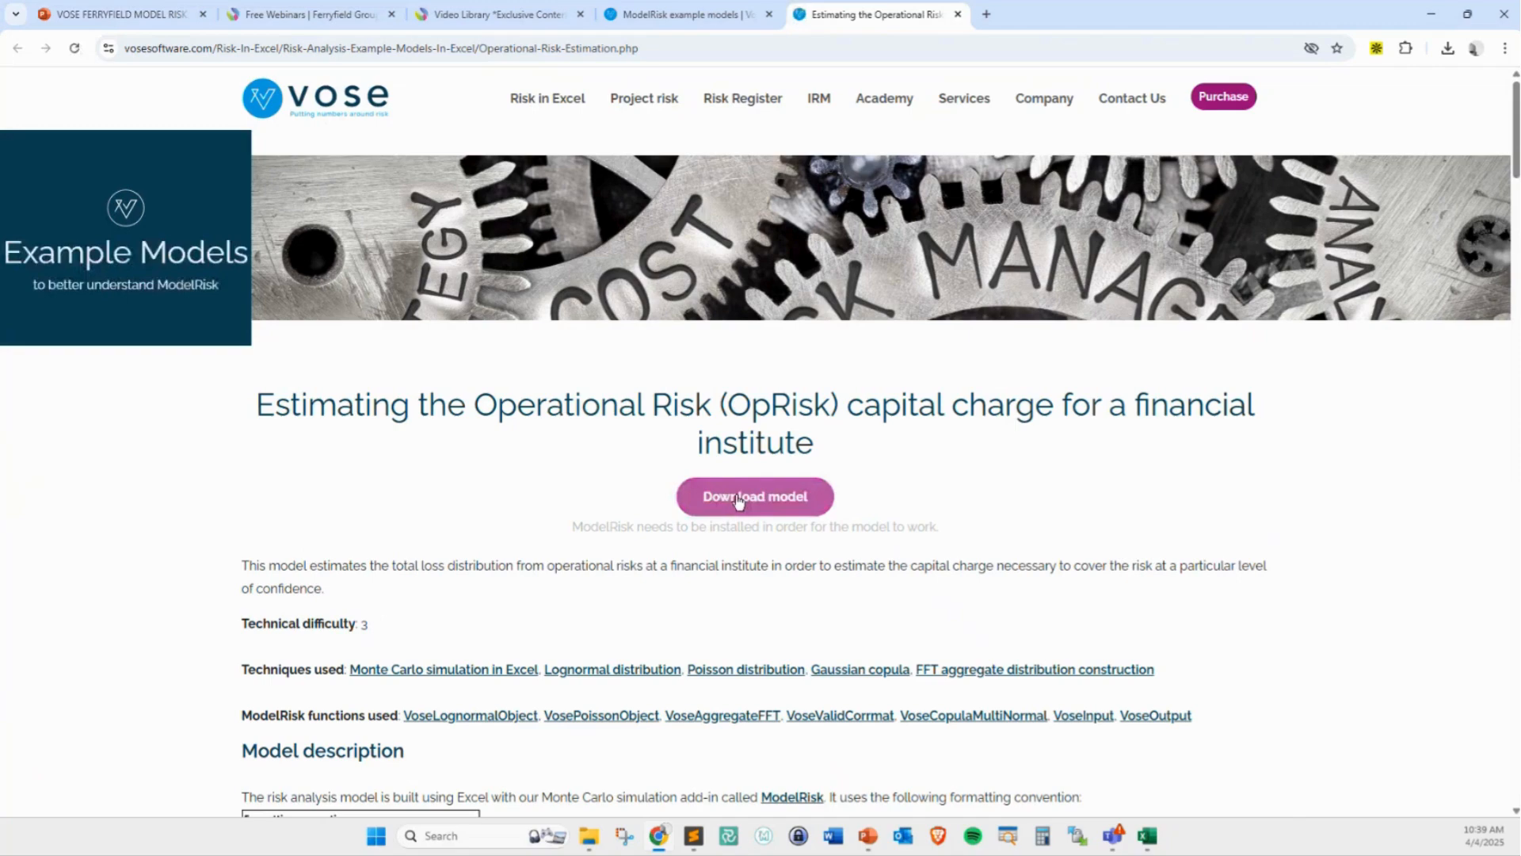
scroll(754, 537, down, 14)
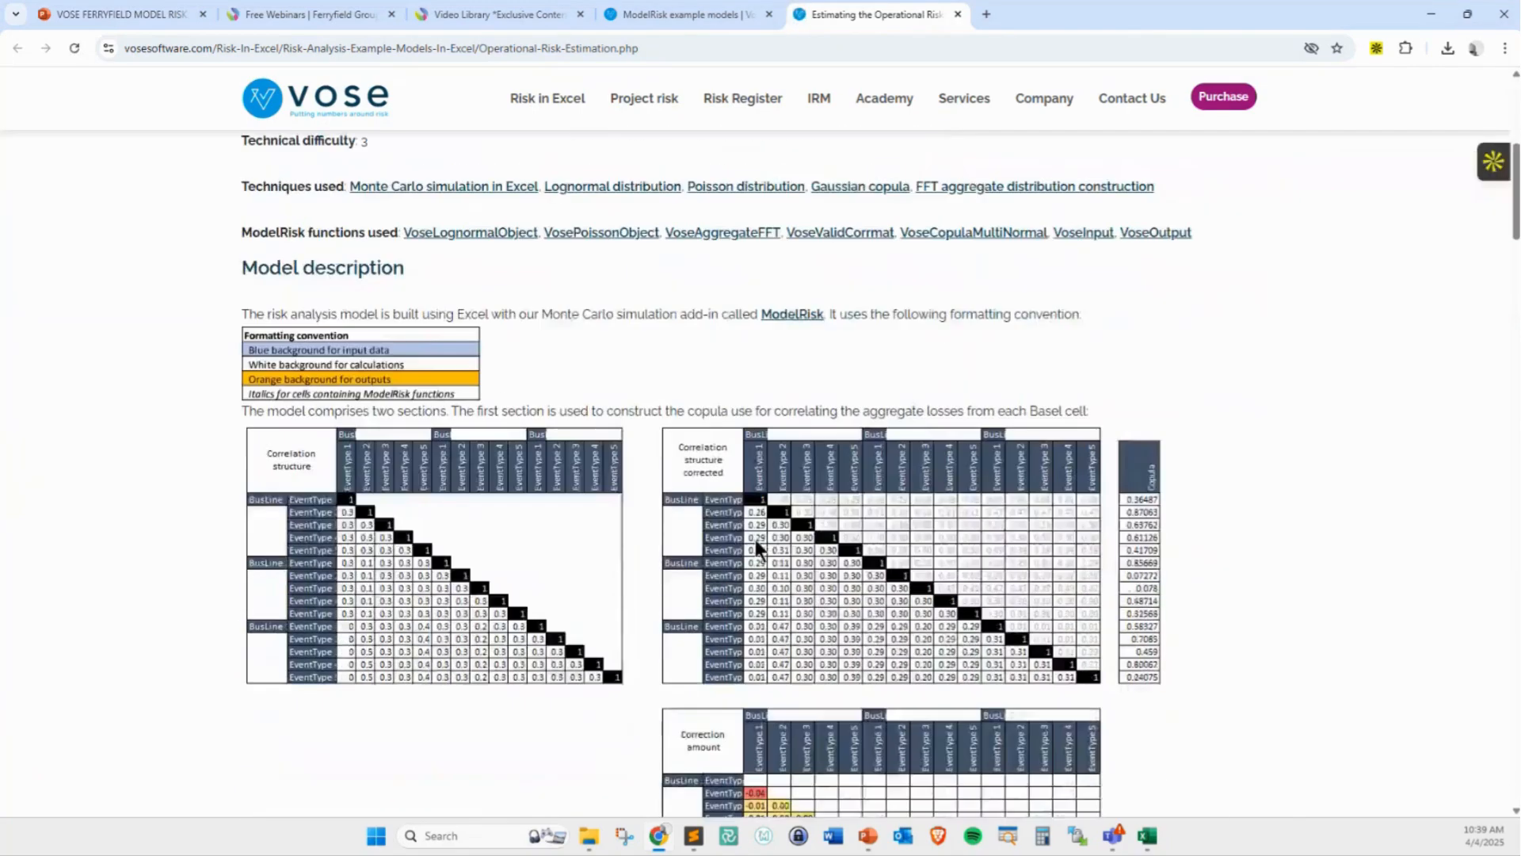
scroll(757, 547, down, 20)
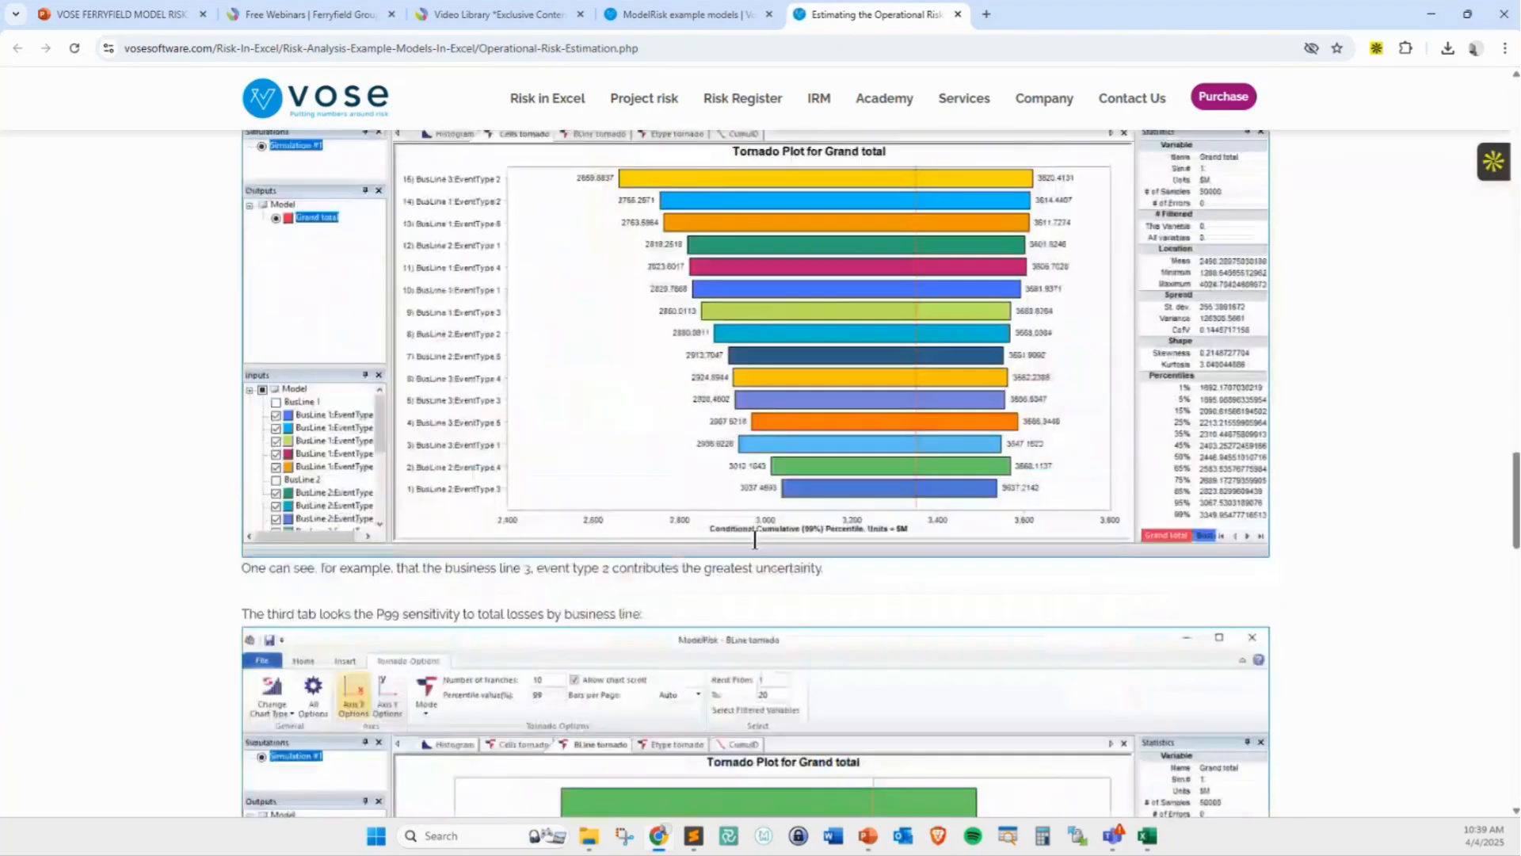
scroll(757, 546, down, 5)
scroll(757, 547, up, 20)
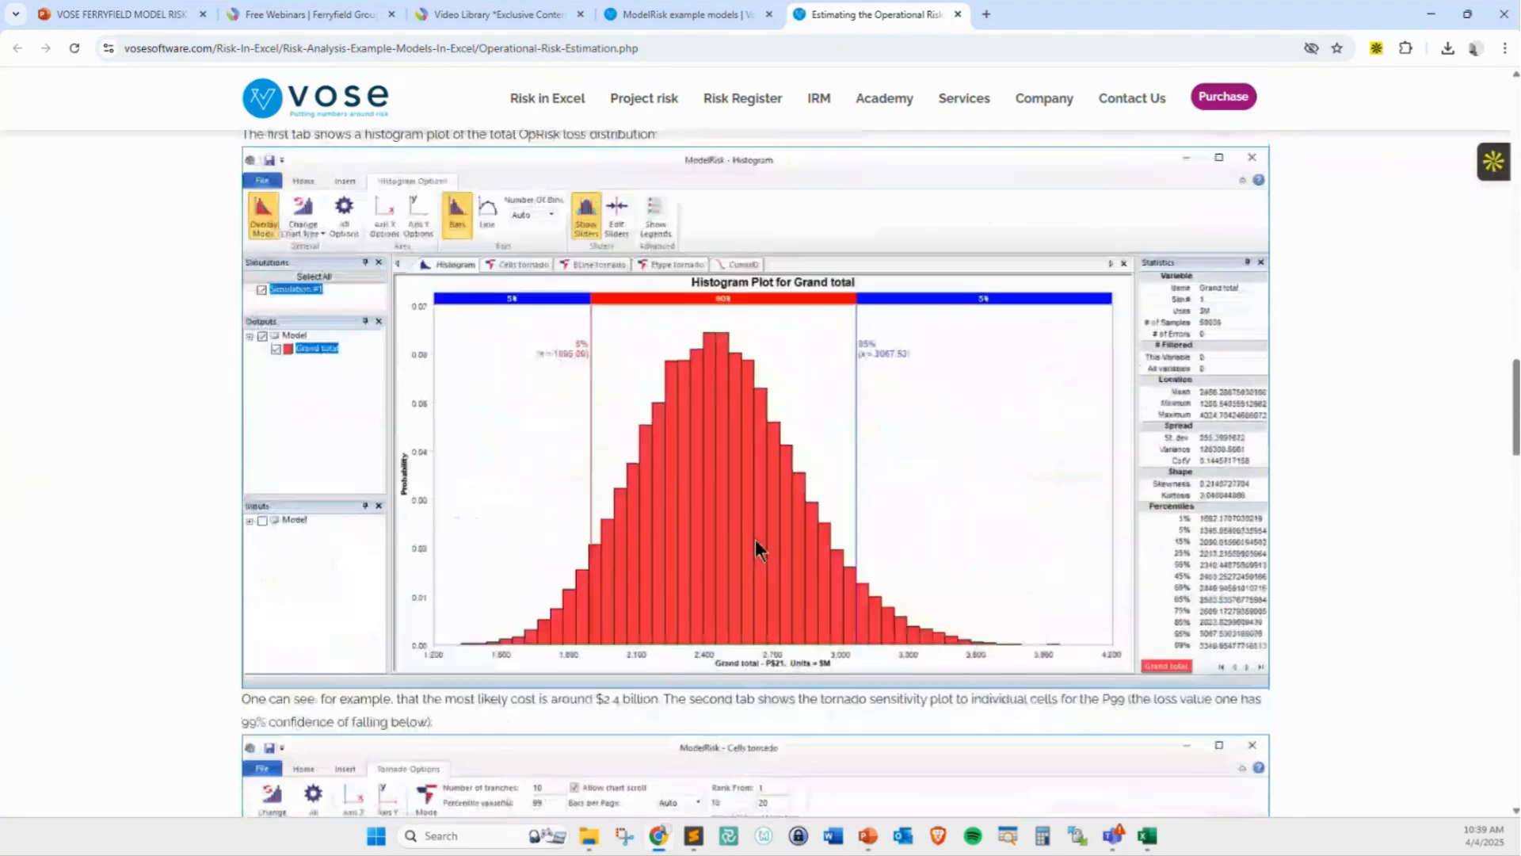
scroll(756, 547, up, 15)
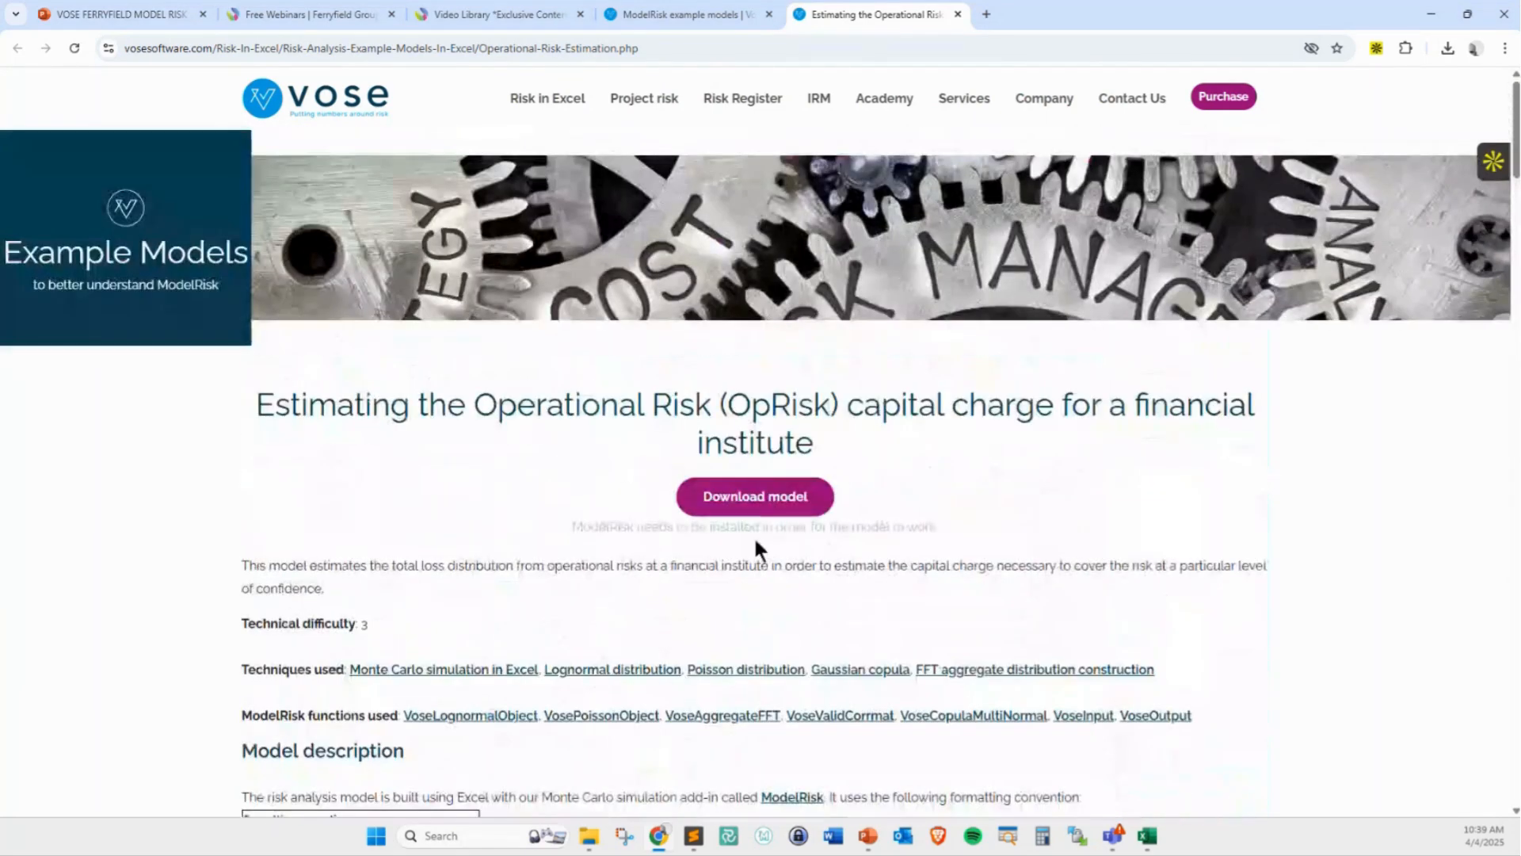